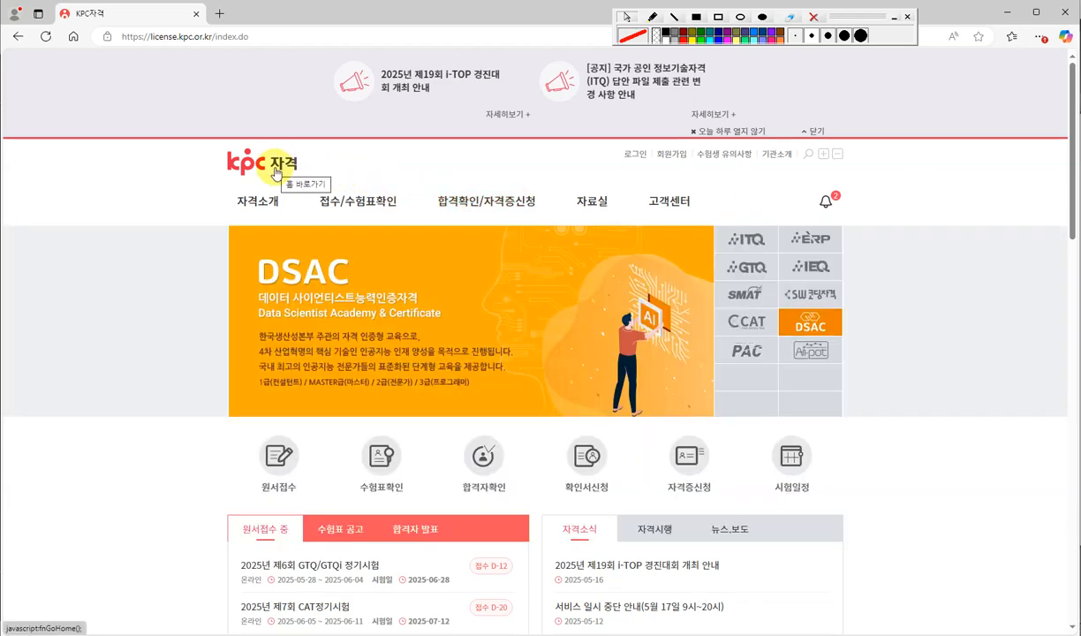
# Step: Open the 기출/샘플문제 board under 시험정보 and list only the CAD 실무능력평가 posts
pyautogui.moveTo(594, 203)
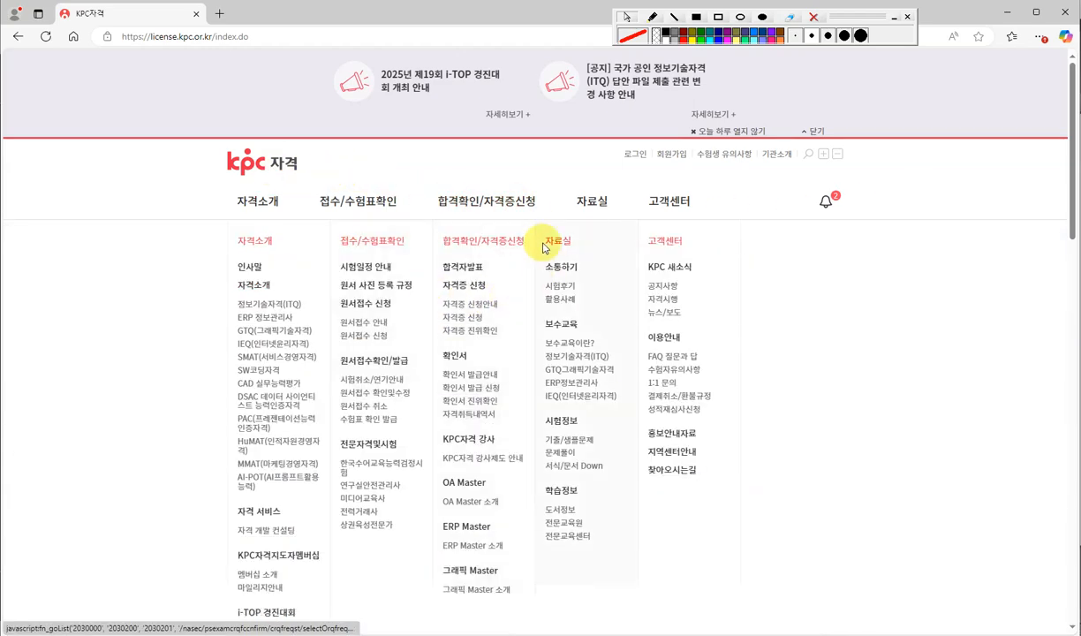
pyautogui.click(578, 441)
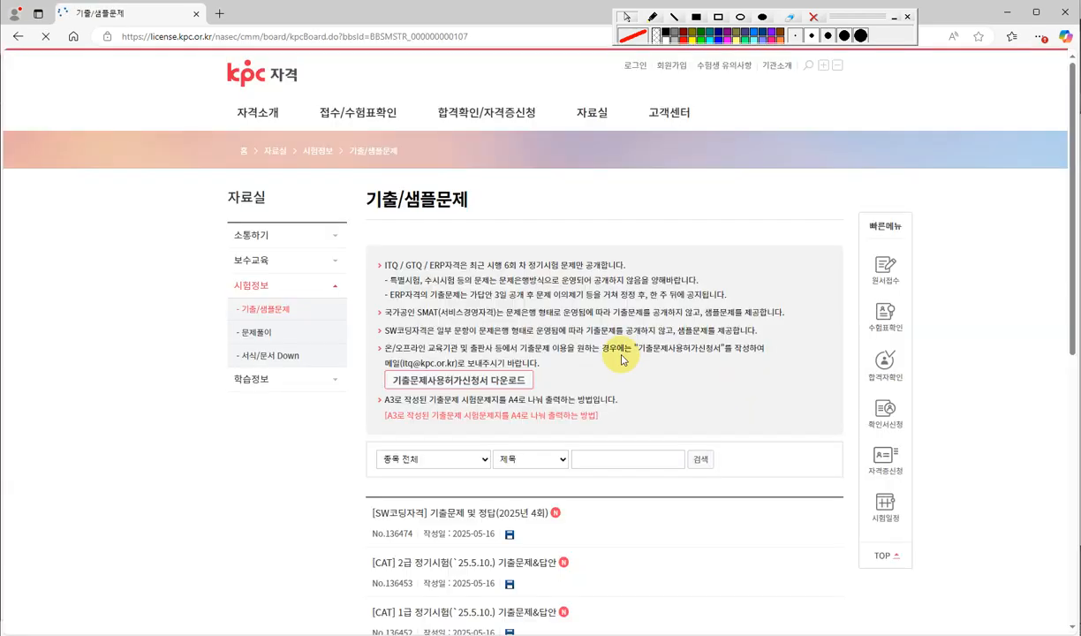
pyautogui.scroll(-1, 596, 455)
pyautogui.scroll(-1, 583, 431)
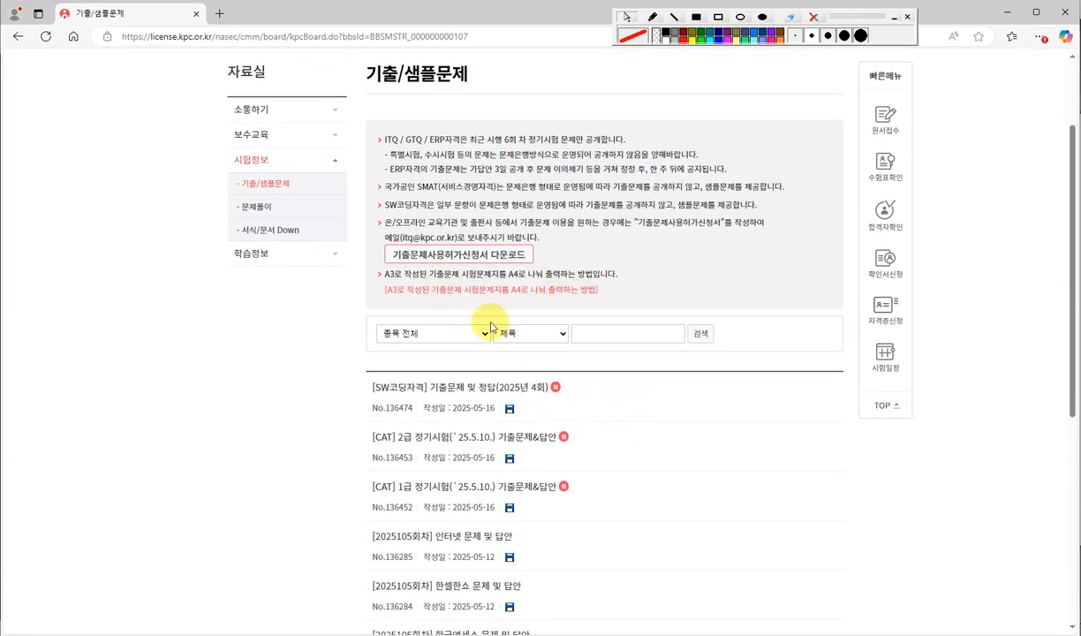
pyautogui.keyDown('ctrl'); pyautogui.scroll(1, 490, 322); pyautogui.keyUp('ctrl')
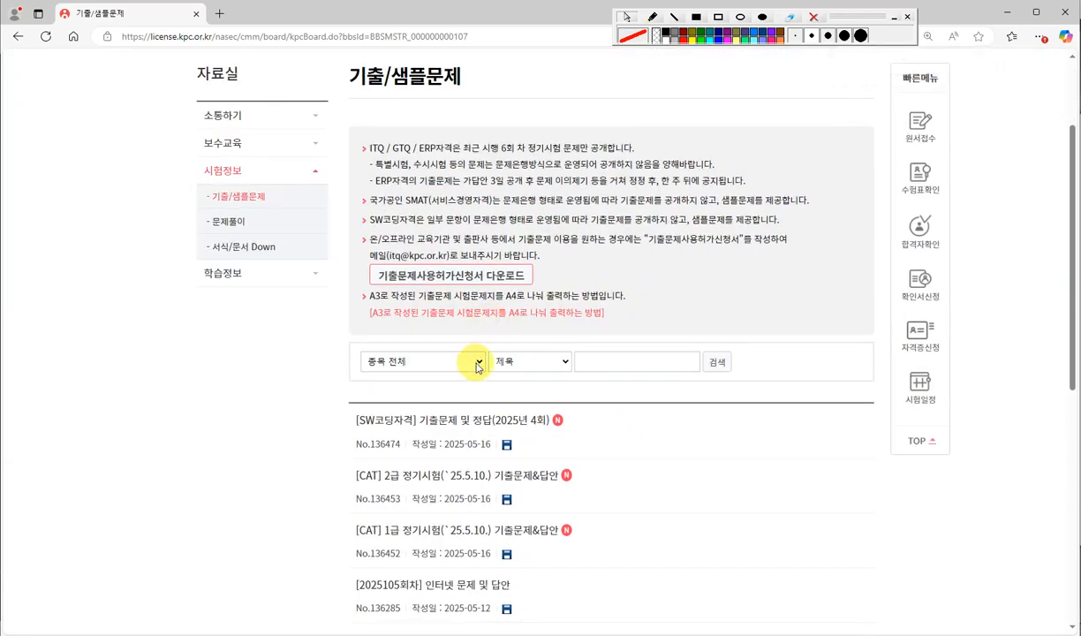
pyautogui.click(477, 364)
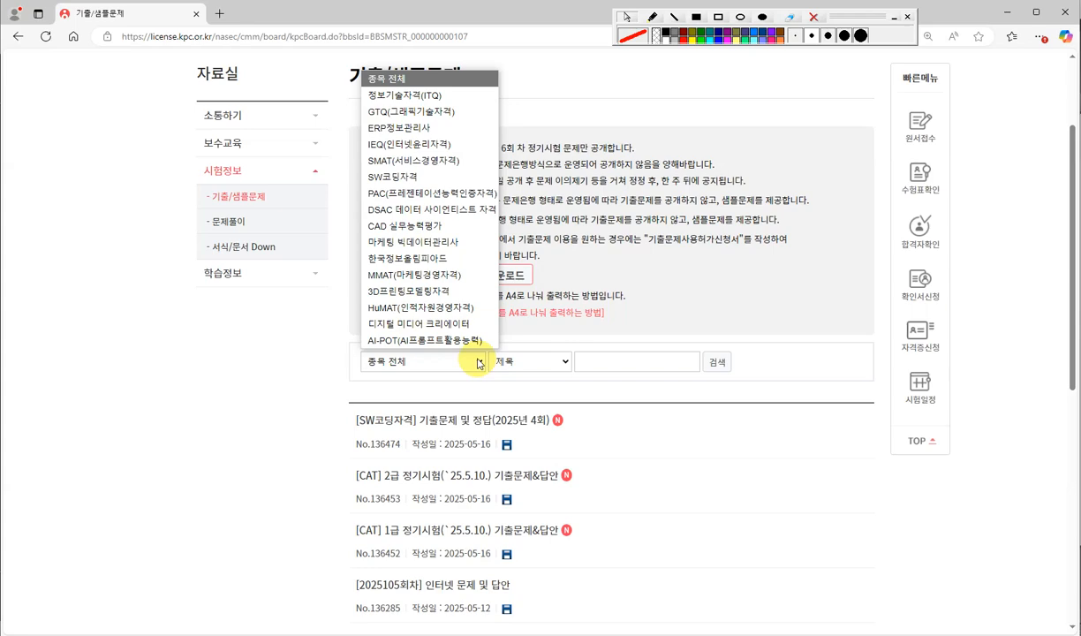
pyautogui.click(402, 225)
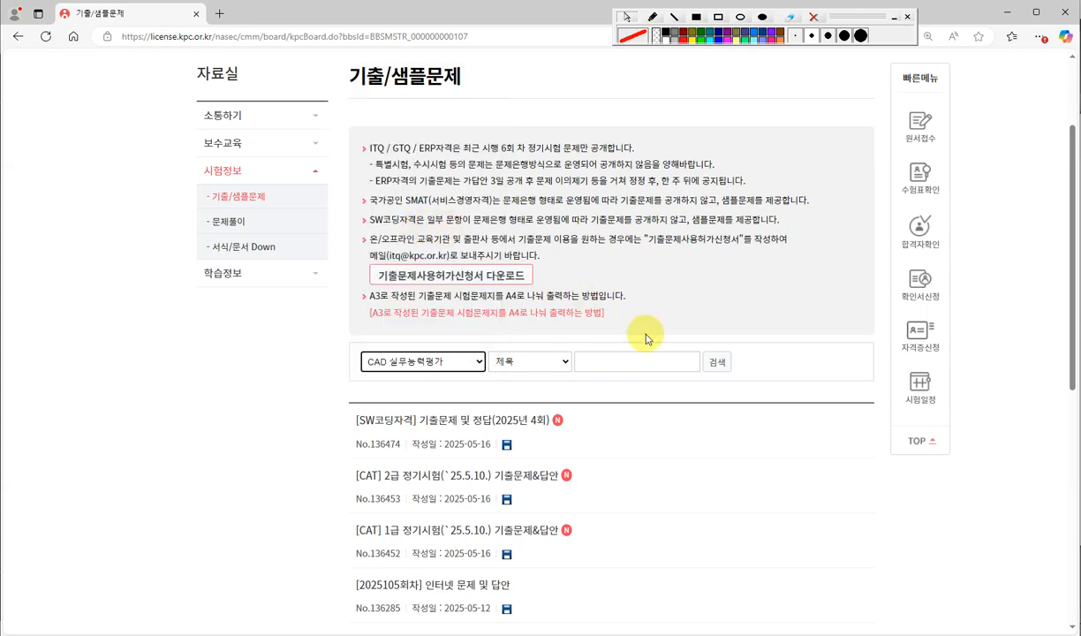
pyautogui.click(717, 362)
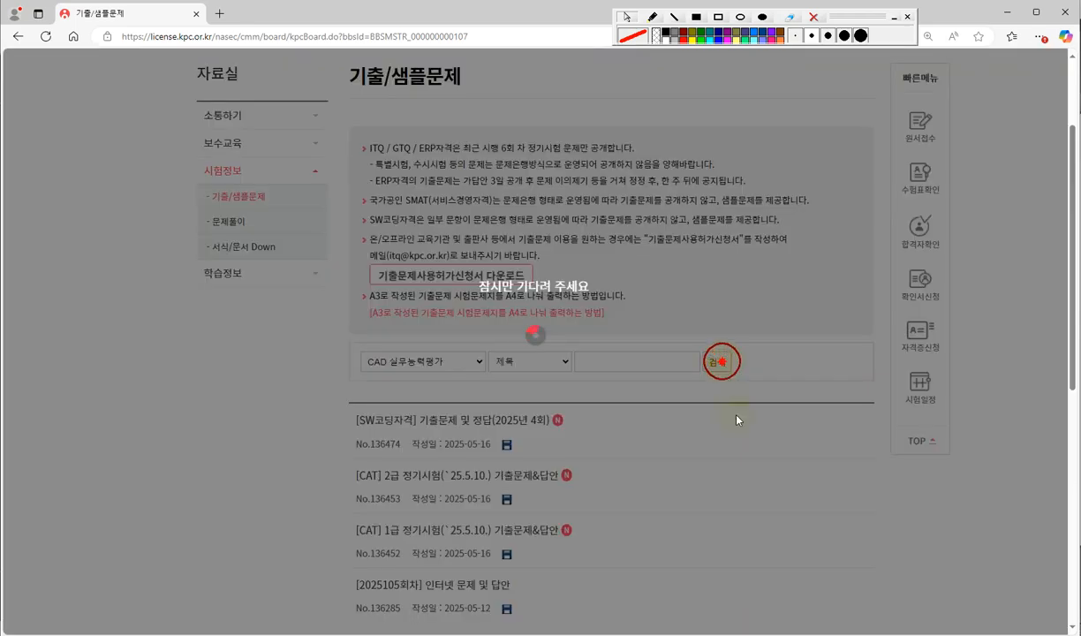
# Step: Open the "[CAT] 2급 정기시험(`25.5.10.) 기출문제&답안" post and minimise the browser window
pyautogui.scroll(-2, 687, 430)
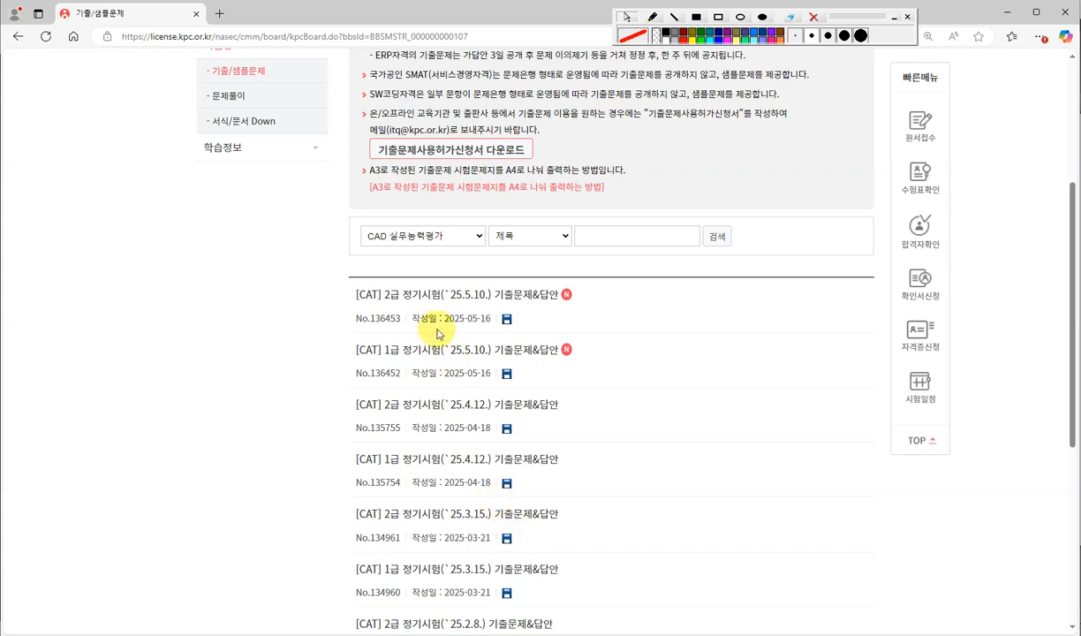
pyautogui.click(522, 298)
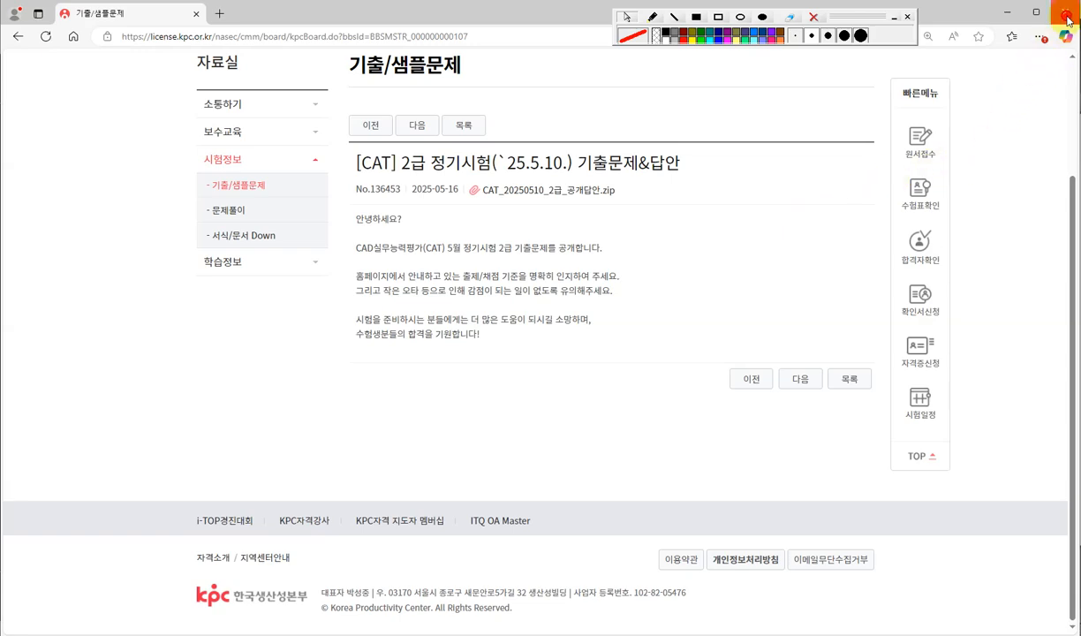
pyautogui.click(1008, 12)
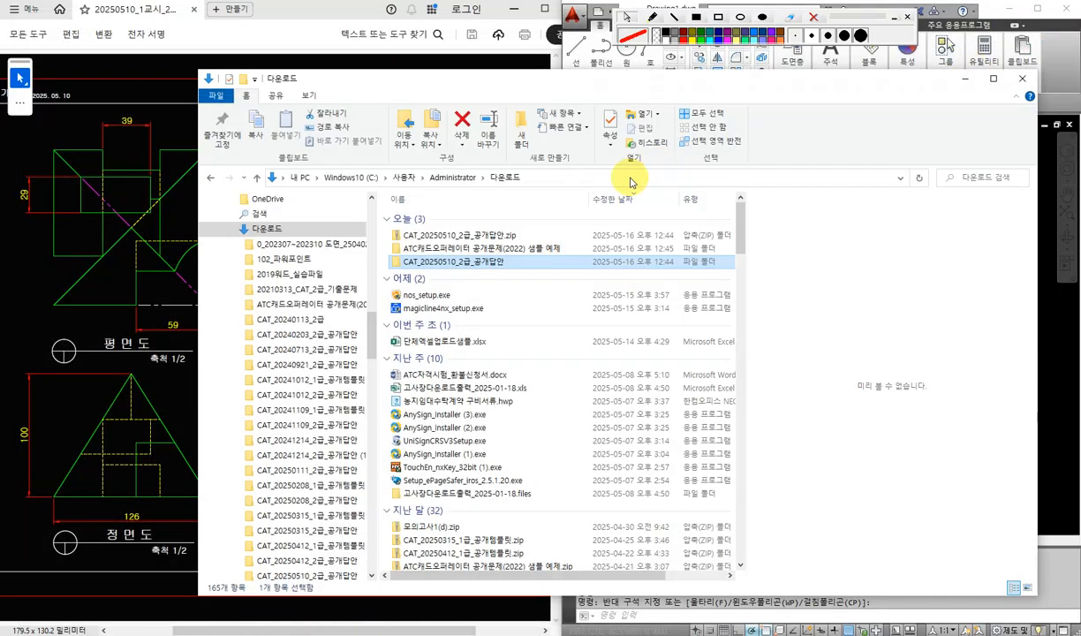
# Step: Open the 1교시 folder inside the downloaded CAT_20250510_2급_공개답안 folder
pyautogui.click(471, 263)
pyautogui.doubleClick(471, 263)
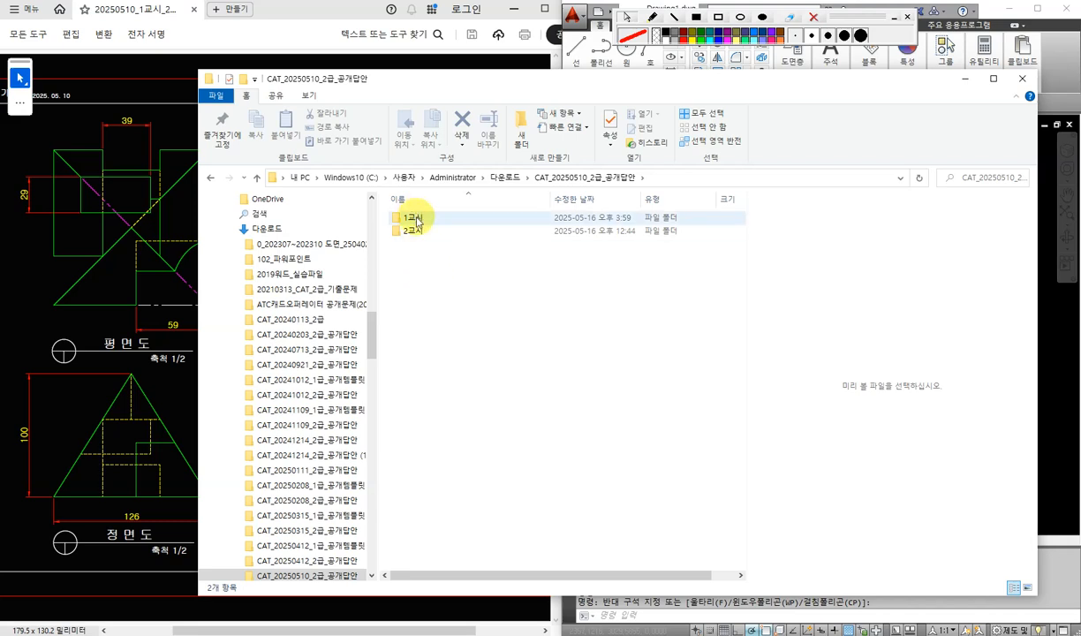
pyautogui.doubleClick(416, 219)
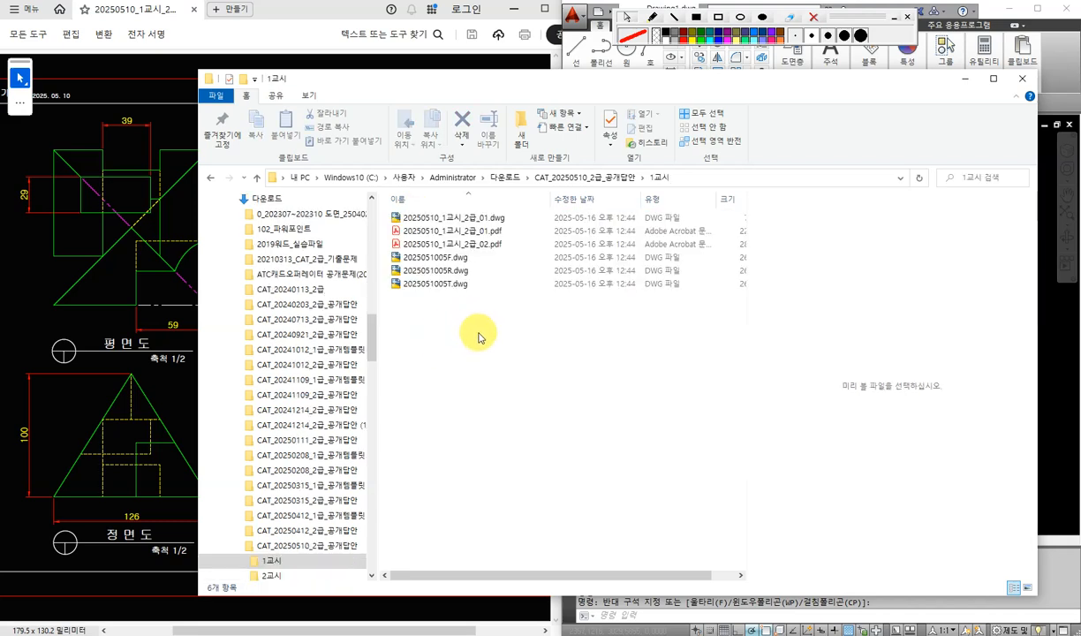
# Step: Preview the DWG and PDF exam files in the 1교시 folder and minimise the folder window
pyautogui.click(441, 218)
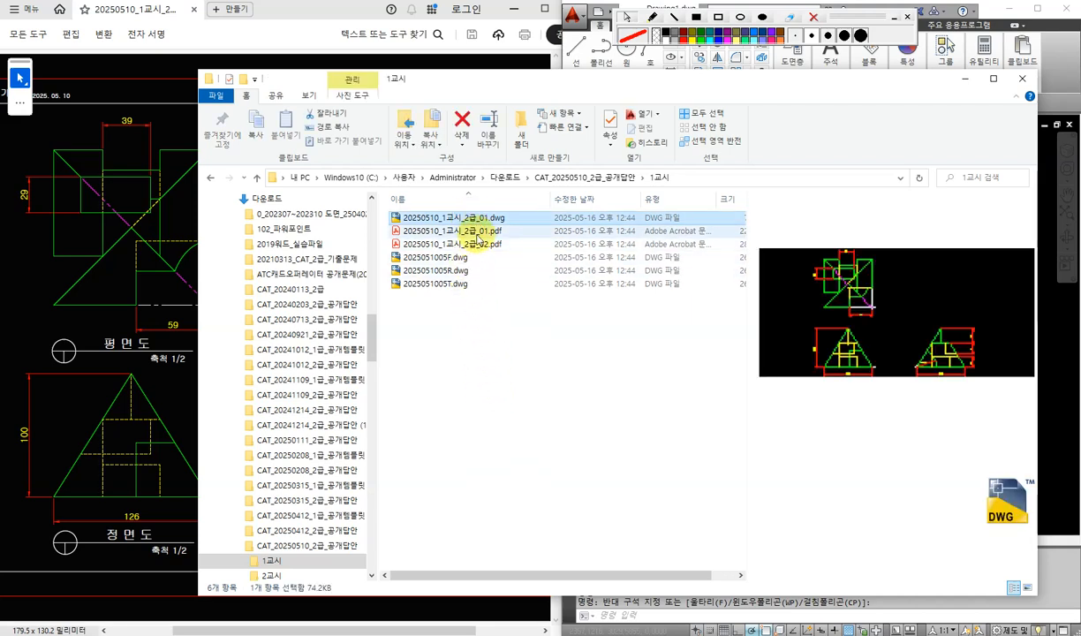
pyautogui.click(477, 230)
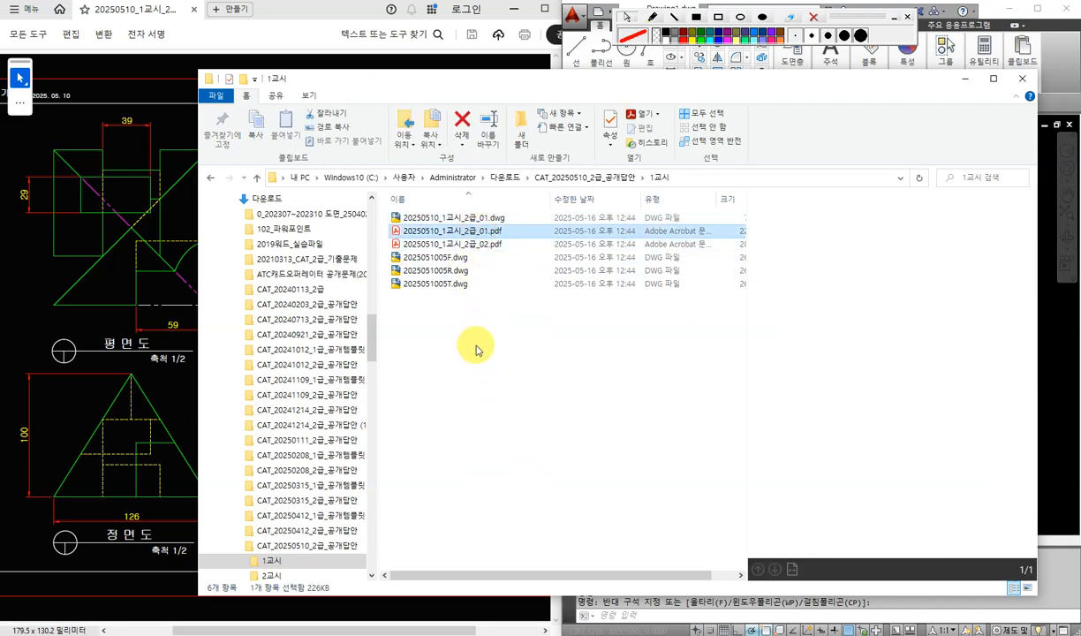
pyautogui.click(472, 245)
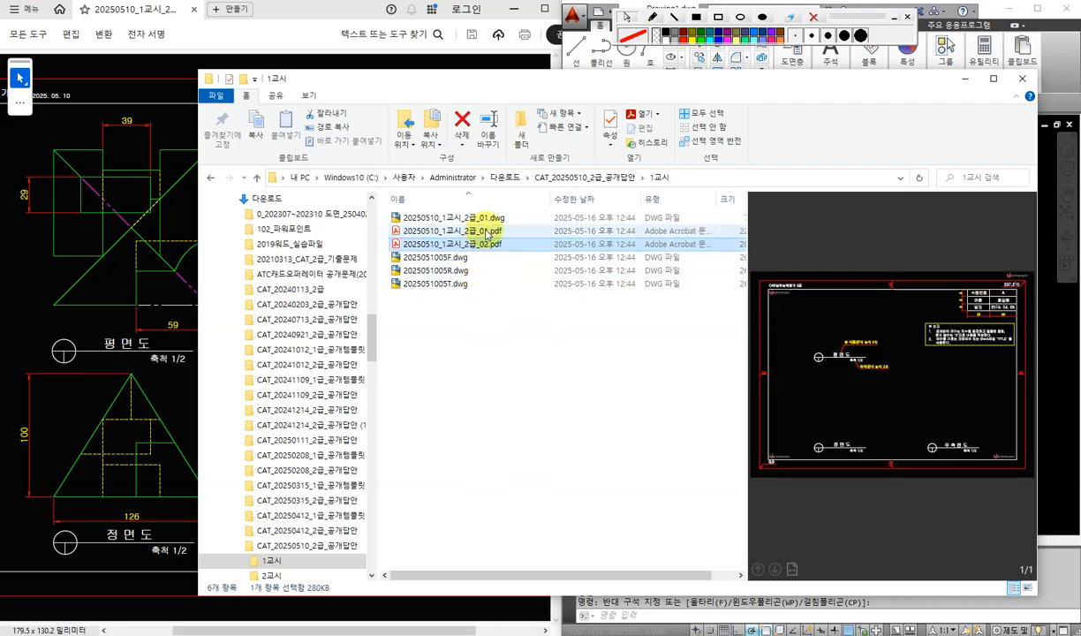
pyautogui.click(491, 232)
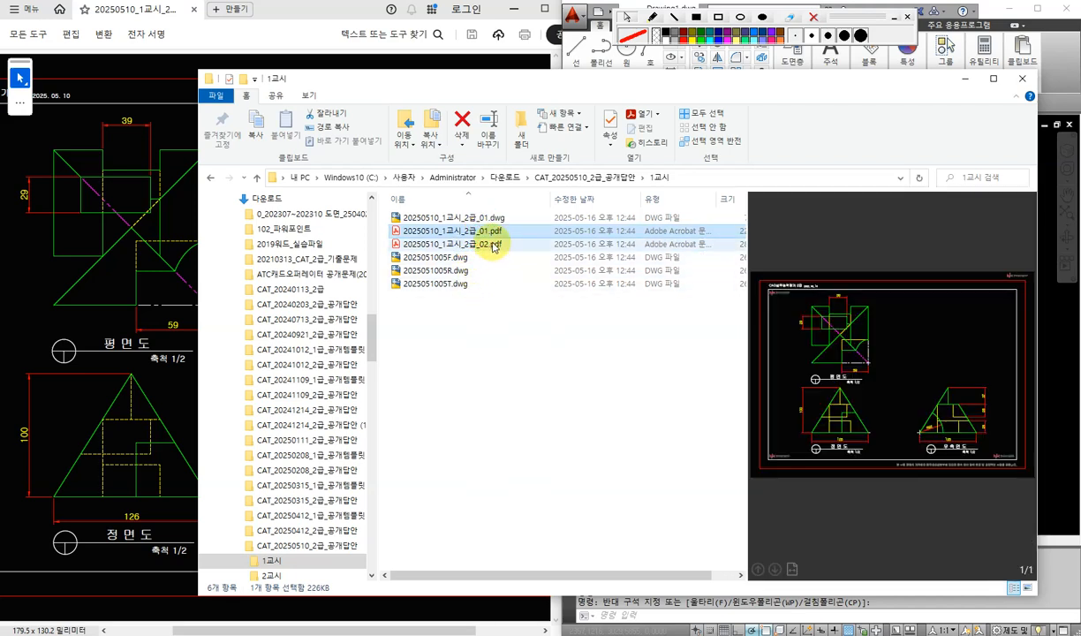
pyautogui.click(493, 244)
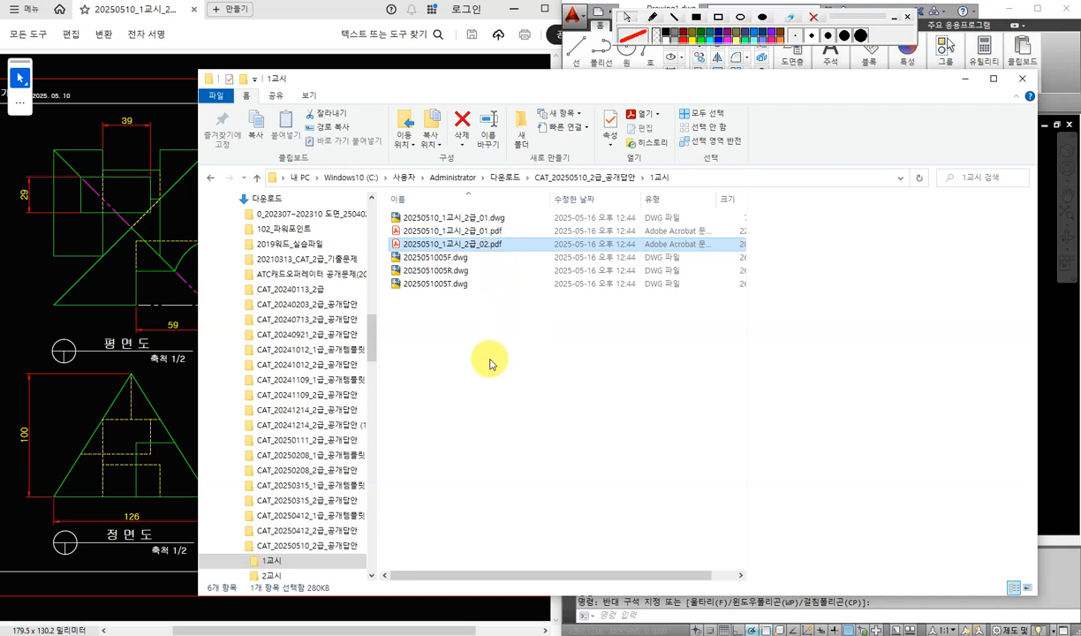
pyautogui.click(465, 257)
pyautogui.click(459, 270)
pyautogui.click(462, 284)
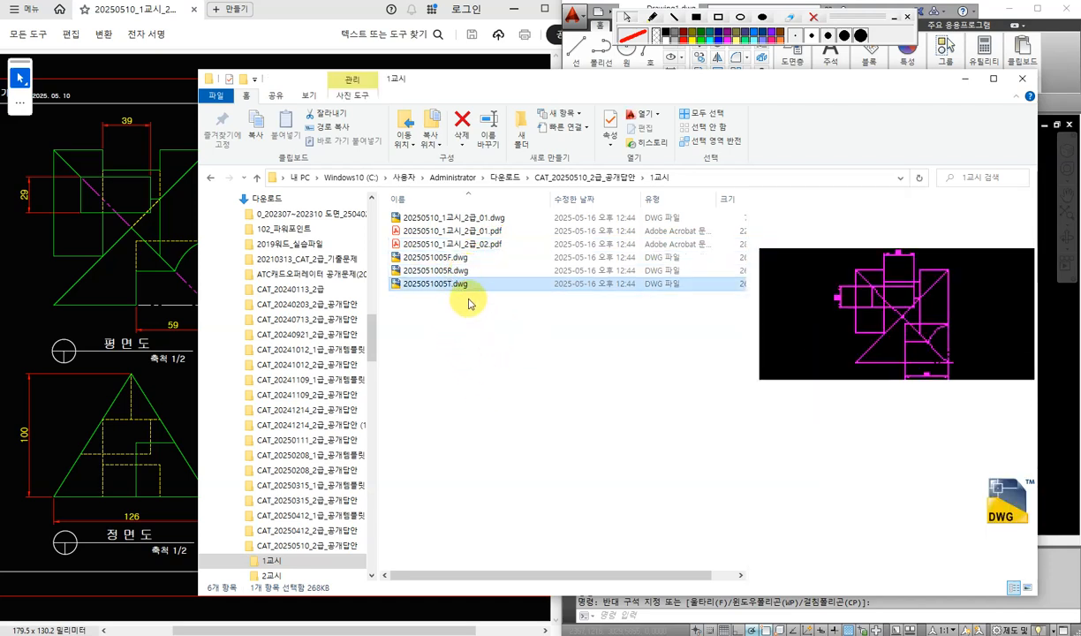
pyautogui.click(468, 232)
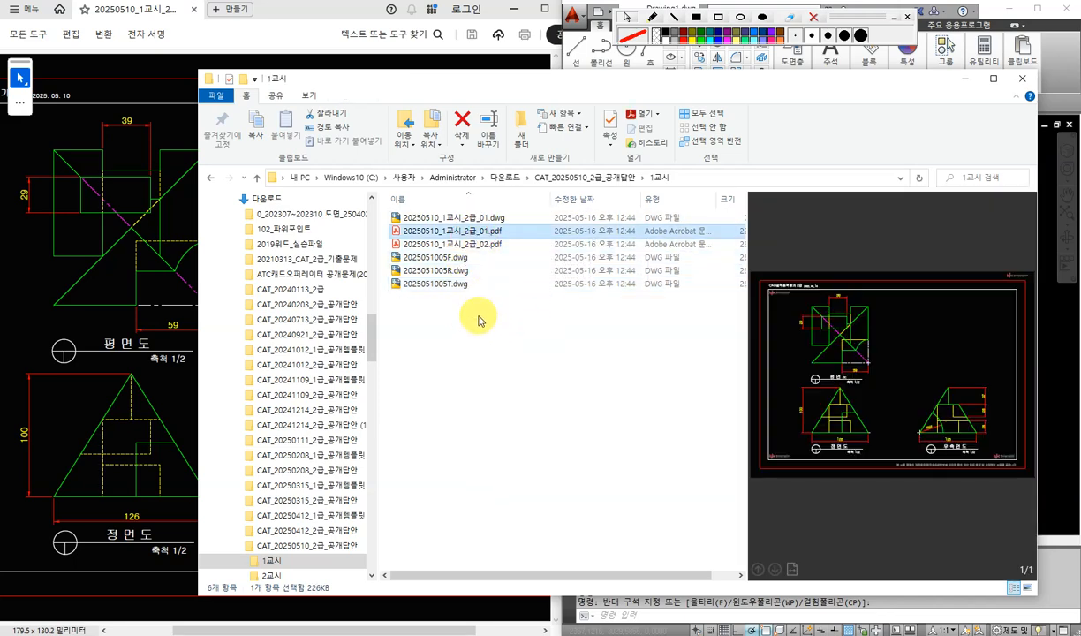
pyautogui.click(965, 79)
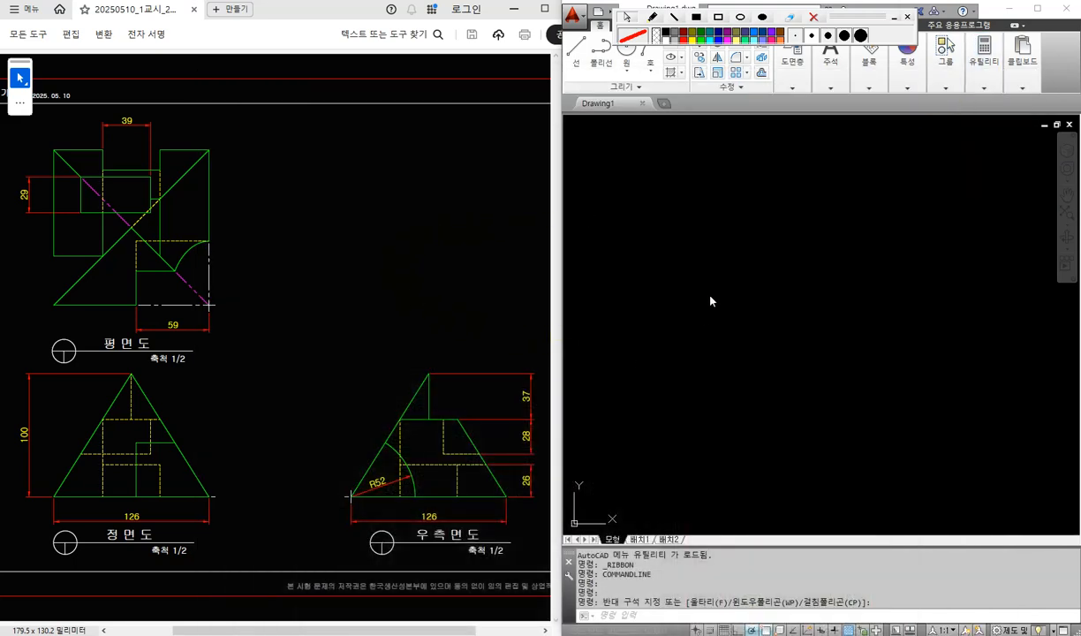
# Step: Move the floating annotation toolbar off the AutoCAD ribbon and onto the PDF window
pyautogui.click(736, 295)
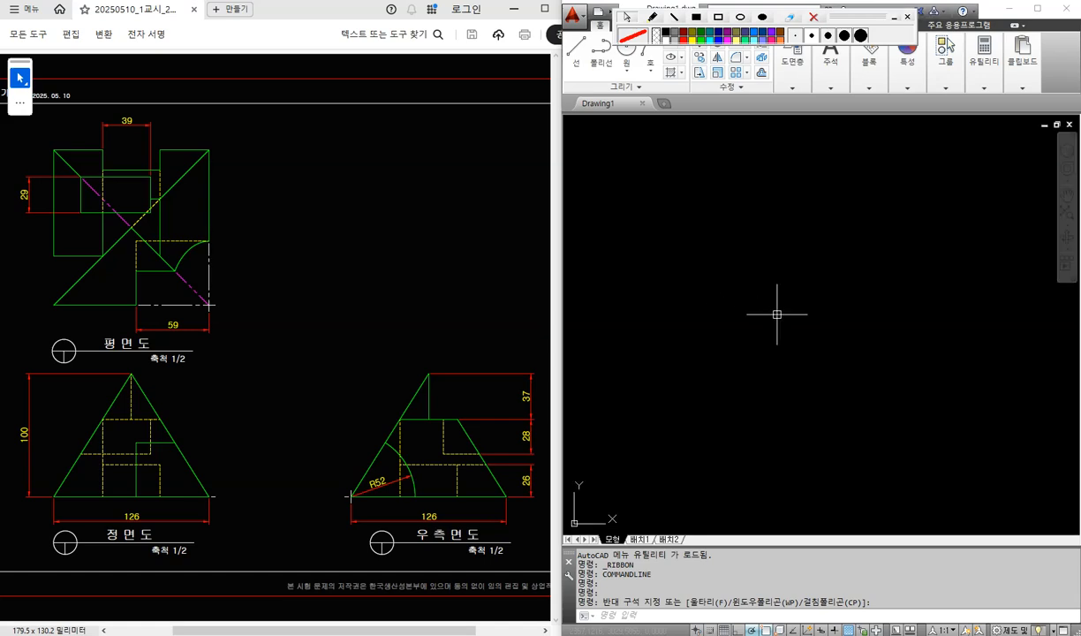
pyautogui.click(808, 394)
pyautogui.click(701, 262)
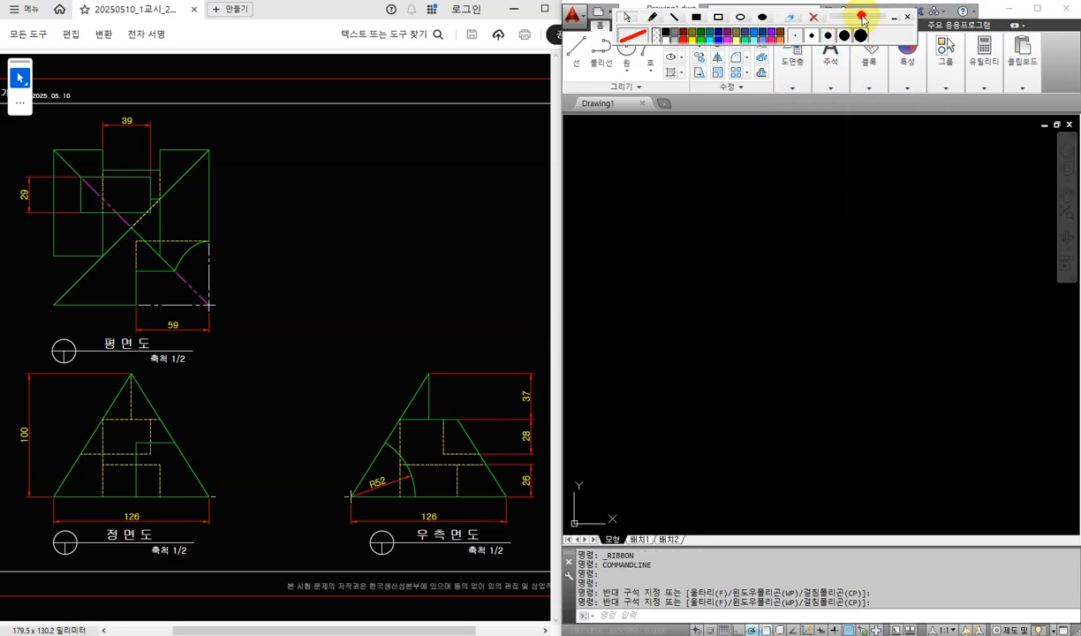
pyautogui.moveTo(858, 18); pyautogui.dragTo(455, 35)
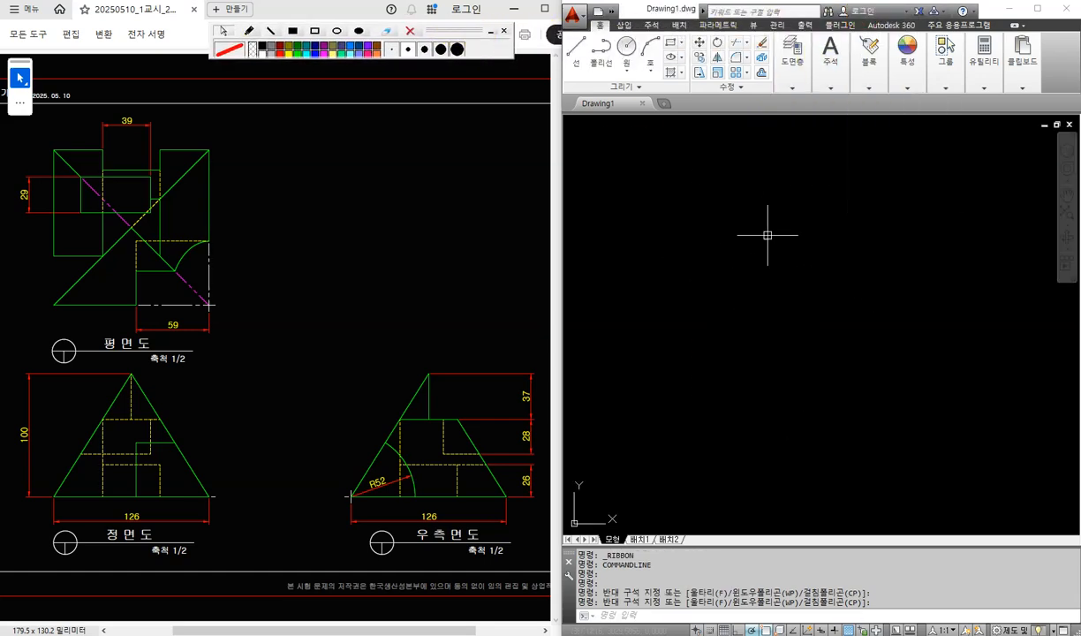
# Step: Reduce the height of AutoCAD's command window to enlarge the drawing area
pyautogui.click(719, 210)
pyautogui.click(909, 351)
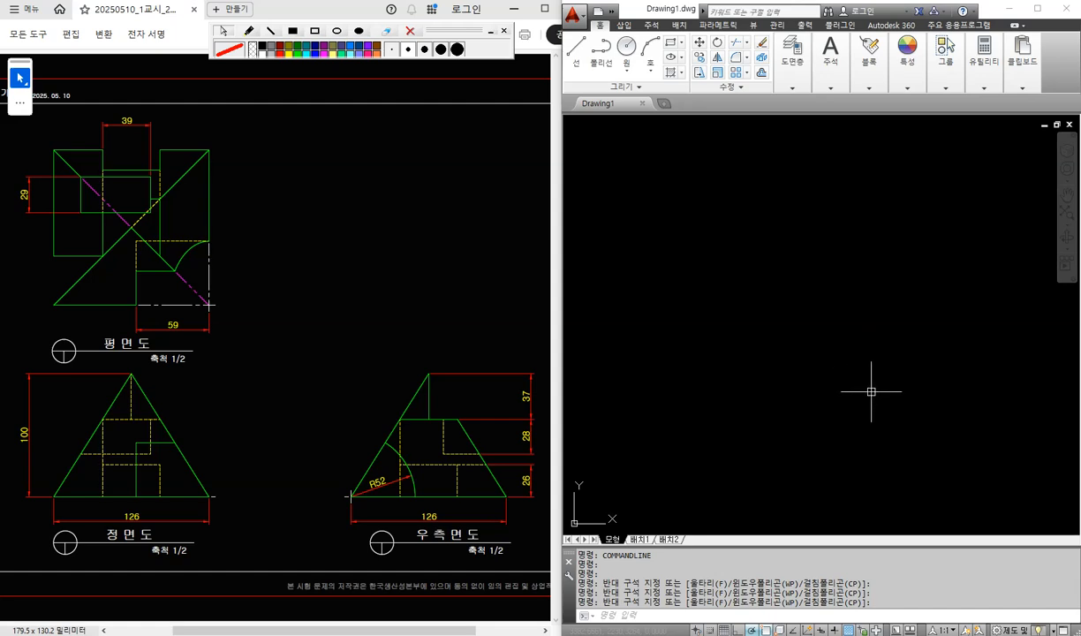
pyautogui.click(874, 381)
pyautogui.click(724, 242)
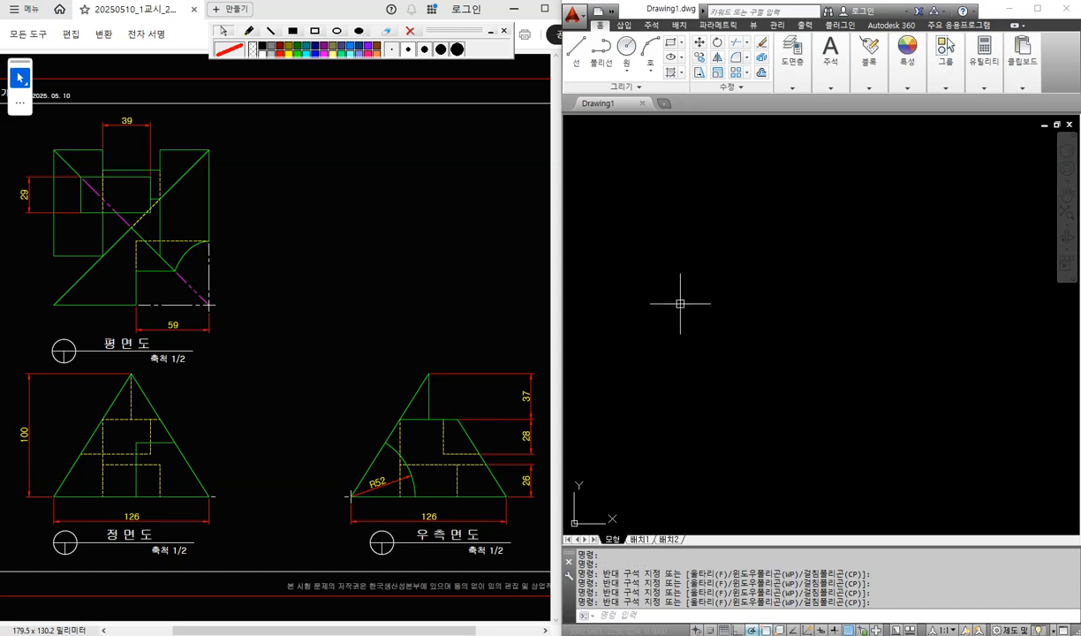
pyautogui.click(794, 536)
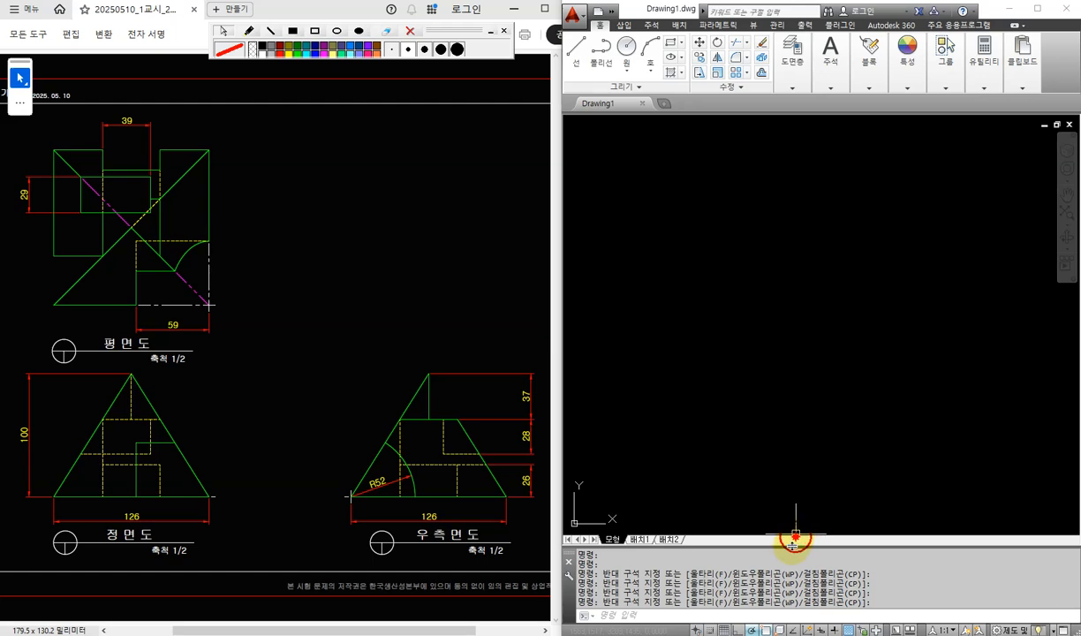
pyautogui.moveTo(792, 546); pyautogui.dragTo(792, 561)
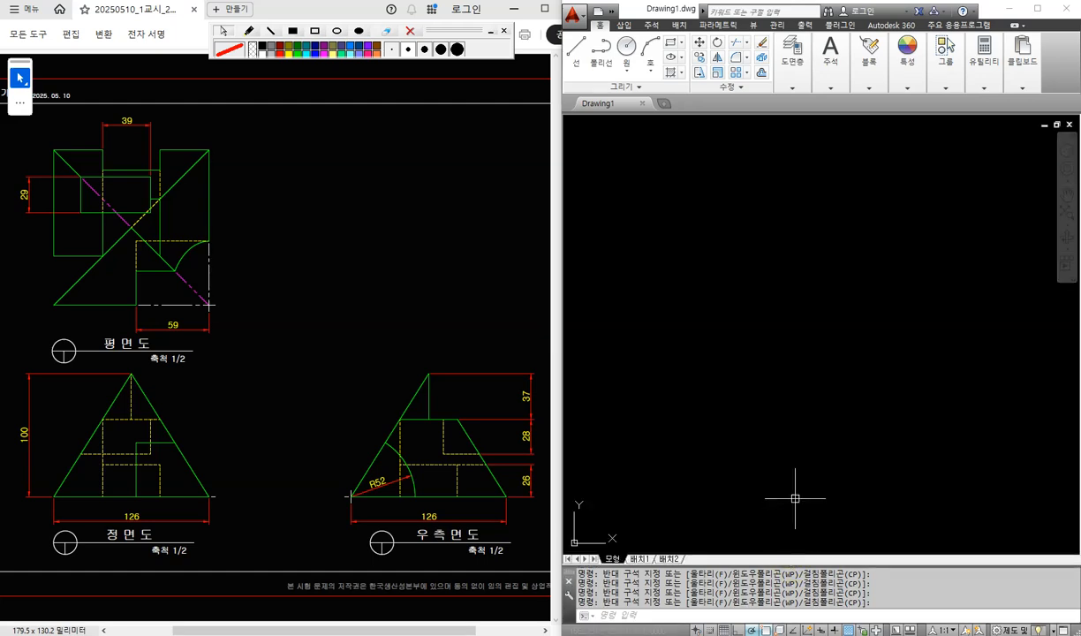
pyautogui.click(895, 403)
pyautogui.click(722, 251)
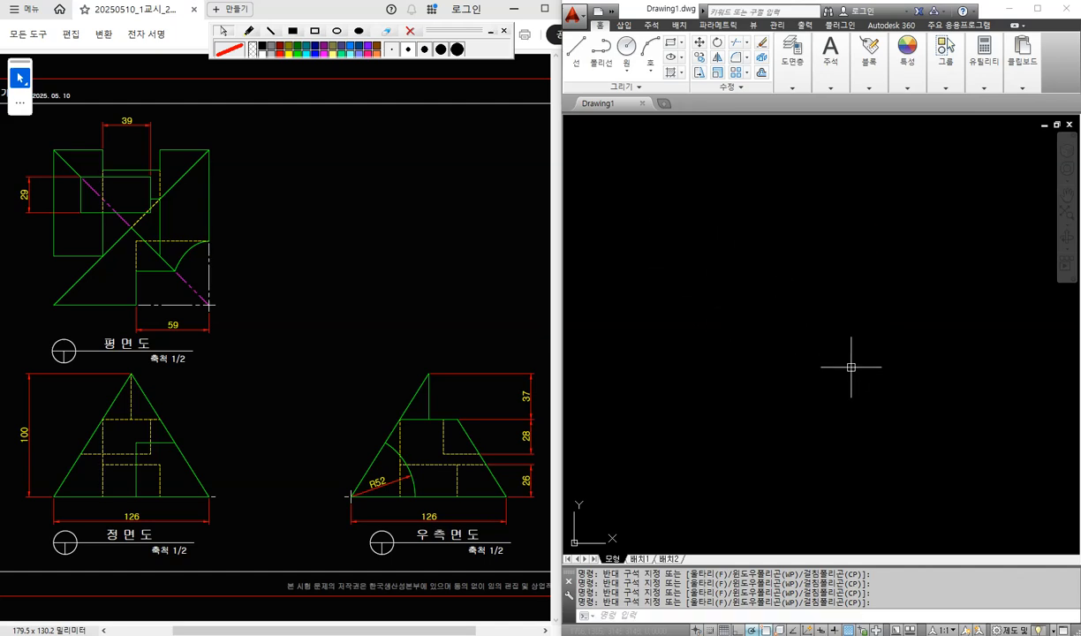
pyautogui.click(899, 400)
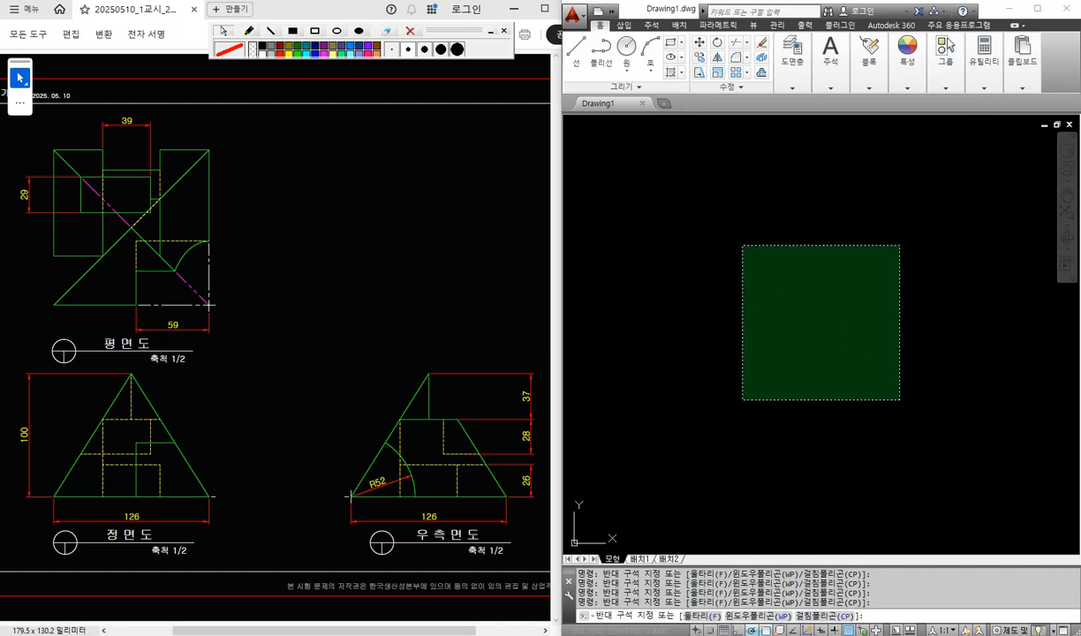
pyautogui.click(706, 221)
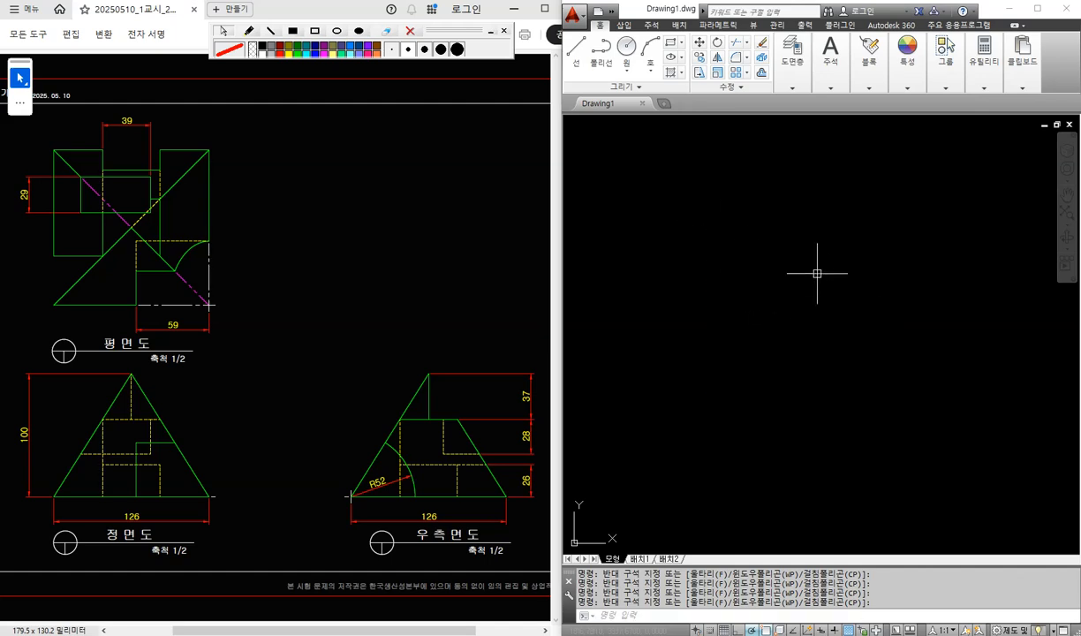
pyautogui.moveTo(455, 31); pyautogui.dragTo(412, 37)
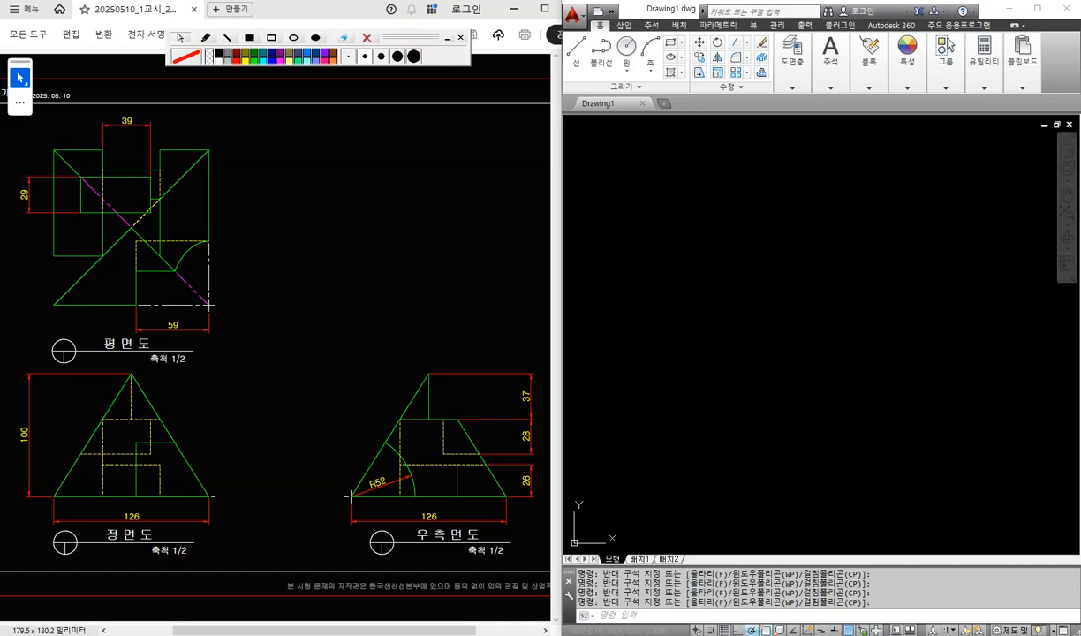
pyautogui.click(939, 353)
pyautogui.click(706, 218)
pyautogui.moveTo(413, 42); pyautogui.dragTo(415, 32)
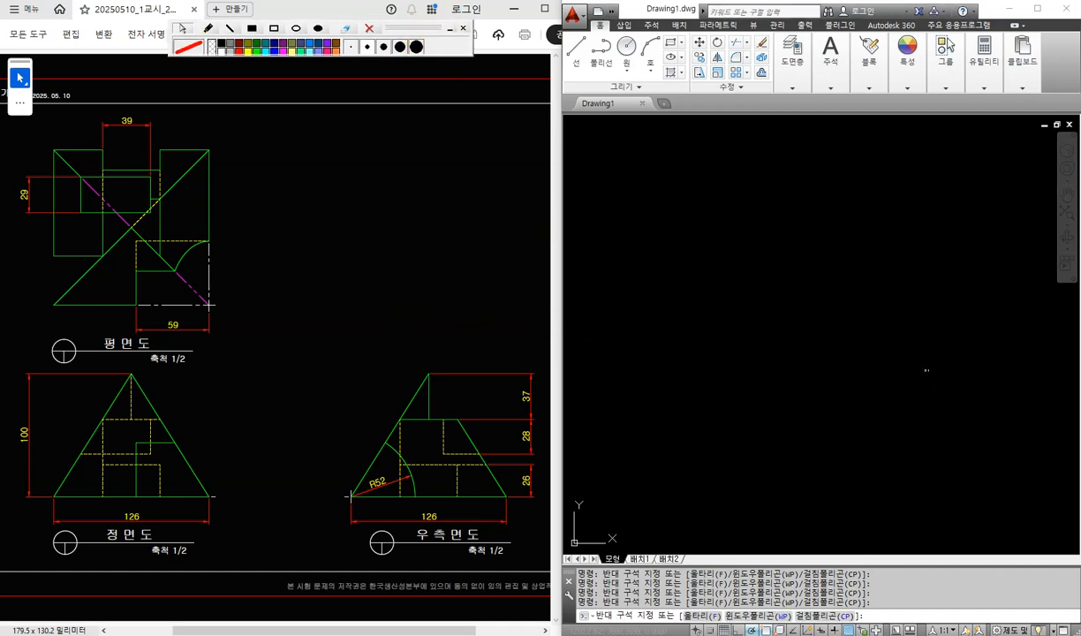
pyautogui.click(667, 184)
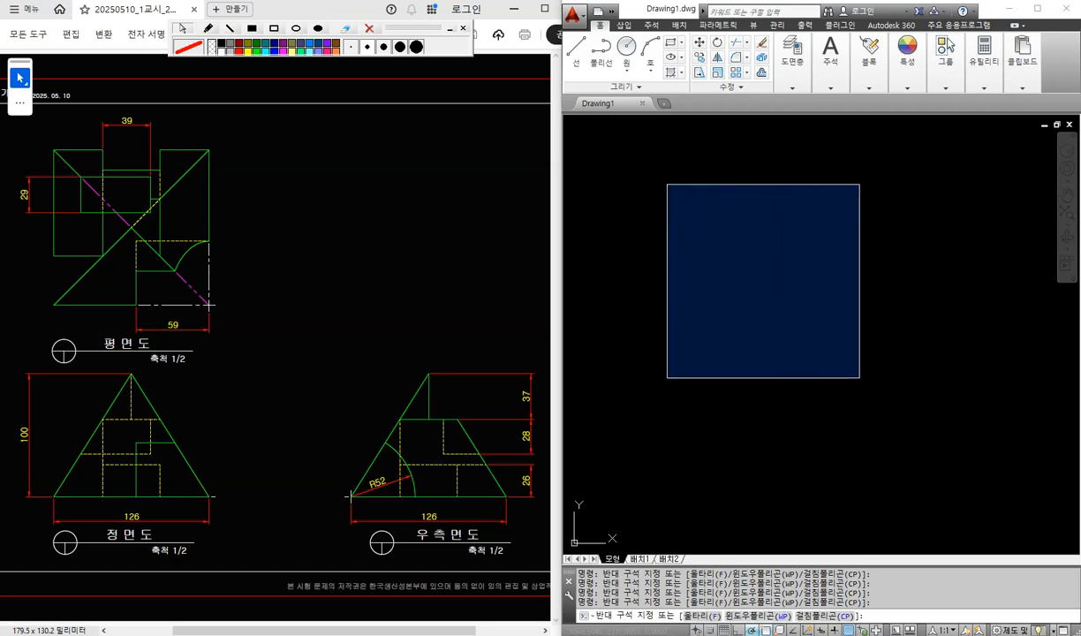
pyautogui.click(861, 378)
# Step: Create a multiline text note across the empty drawing area with the first line "1.저장 ctrl+s"
pyautogui.write('t')
pyautogui.press('Return')
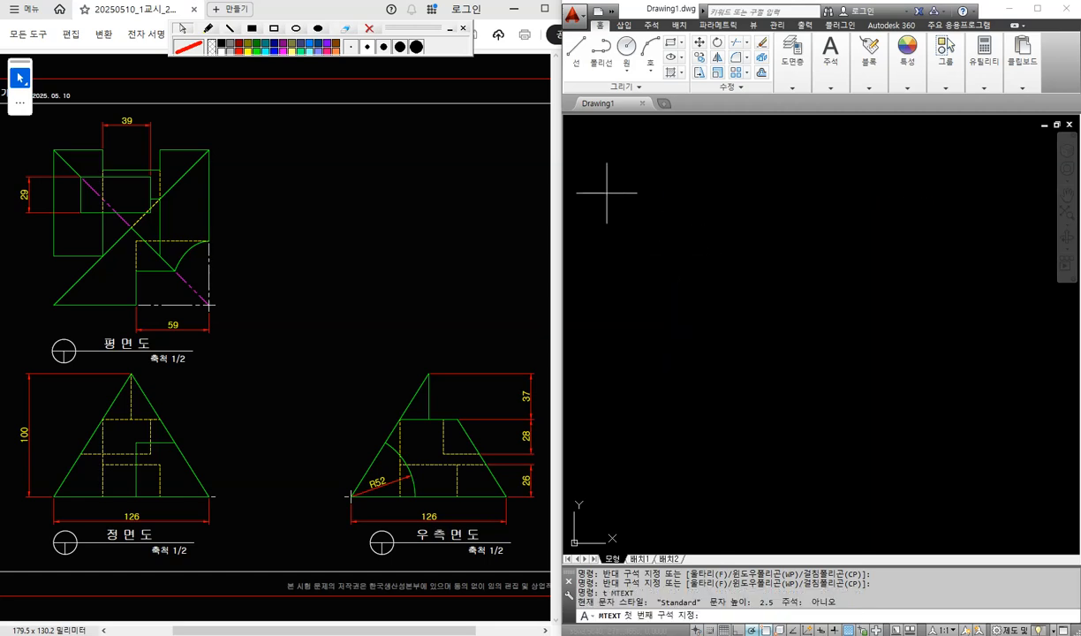
pyautogui.click(604, 192)
pyautogui.click(936, 466)
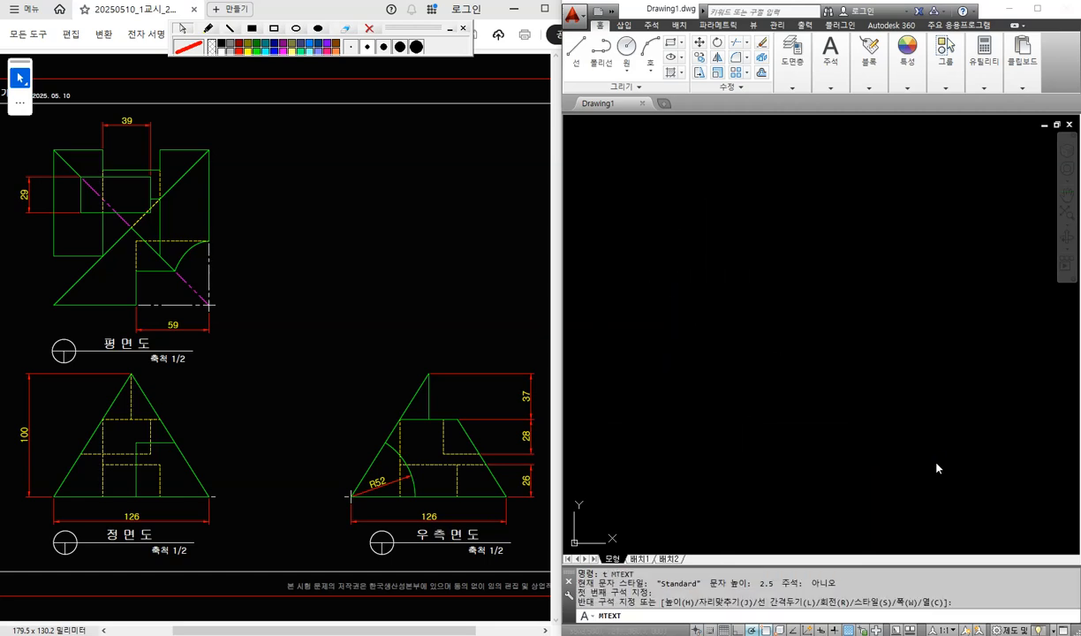
pyautogui.write('1.저장')
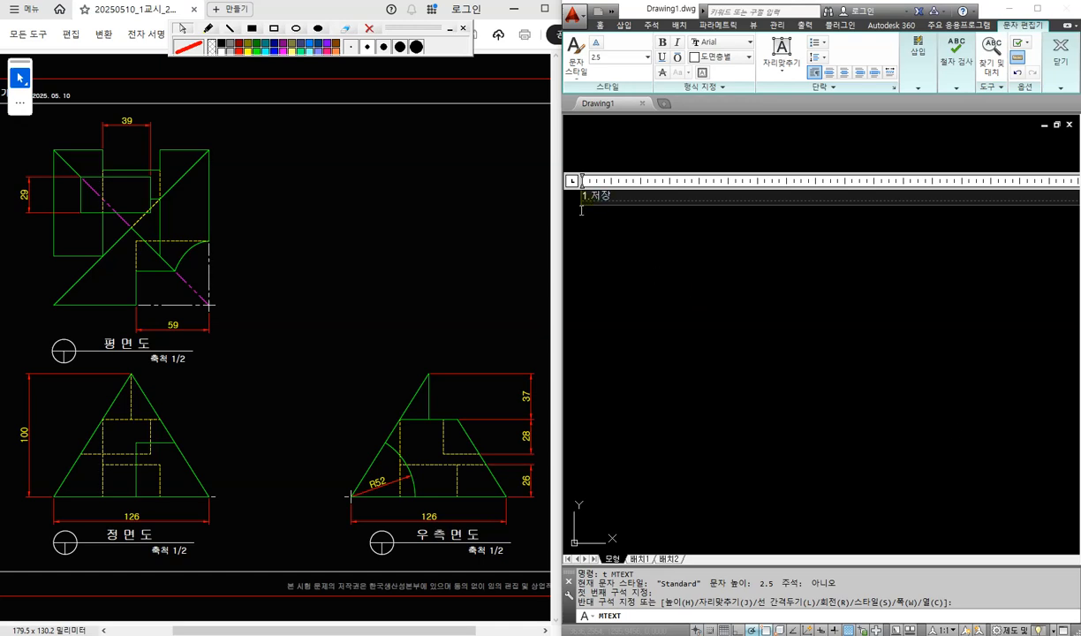
pyautogui.scroll(3, 578, 188)
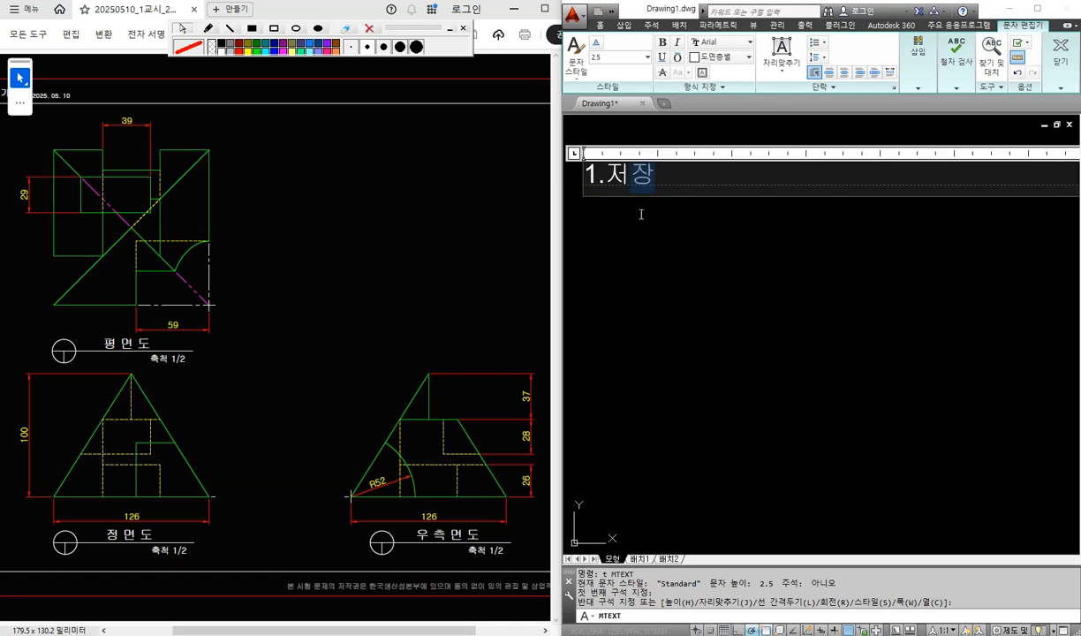
pyautogui.scroll(2, 618, 204)
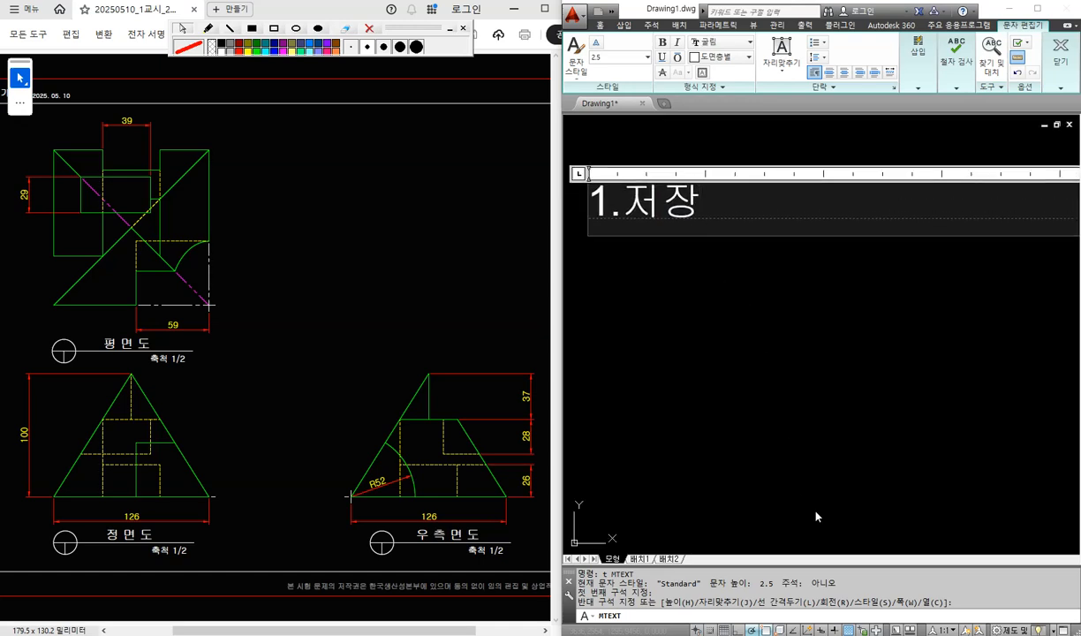
pyautogui.write('ctrl+s')
pyautogui.press('Return')
# Step: Add the lines "2.도면층설정 LA" and "3.문자설정 ST" to the note
pyautogui.write('2.')
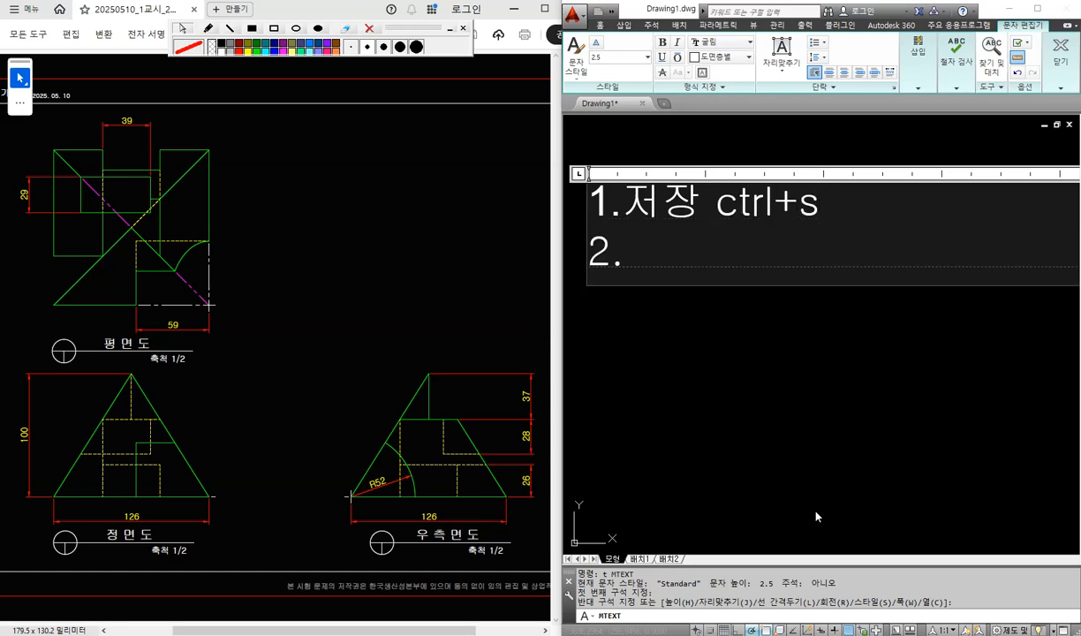
pyautogui.write('도면층설정')
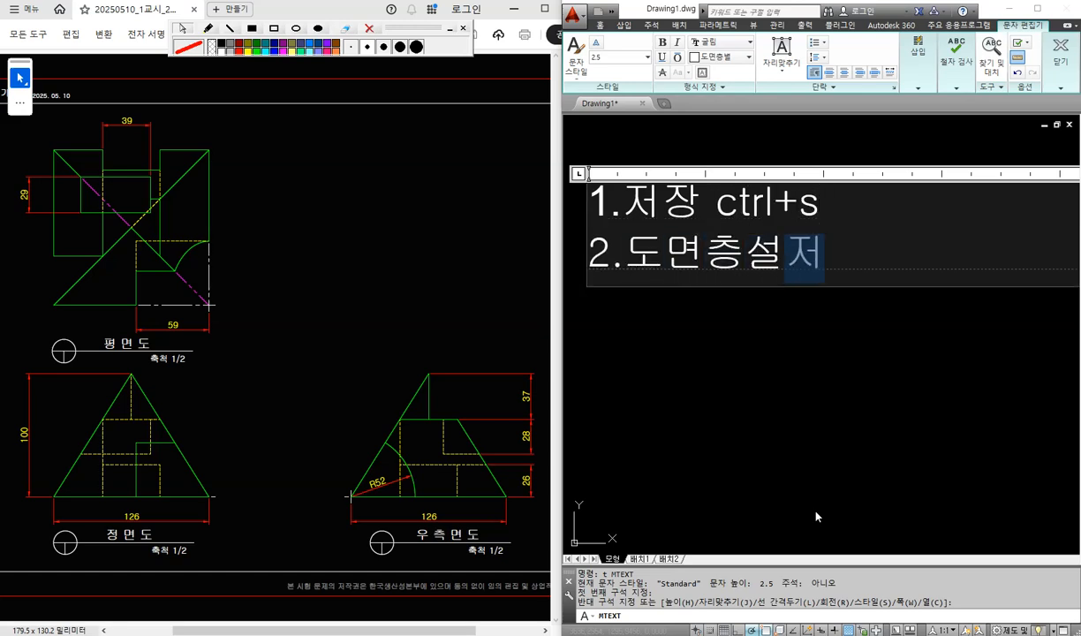
pyautogui.write(' LA')
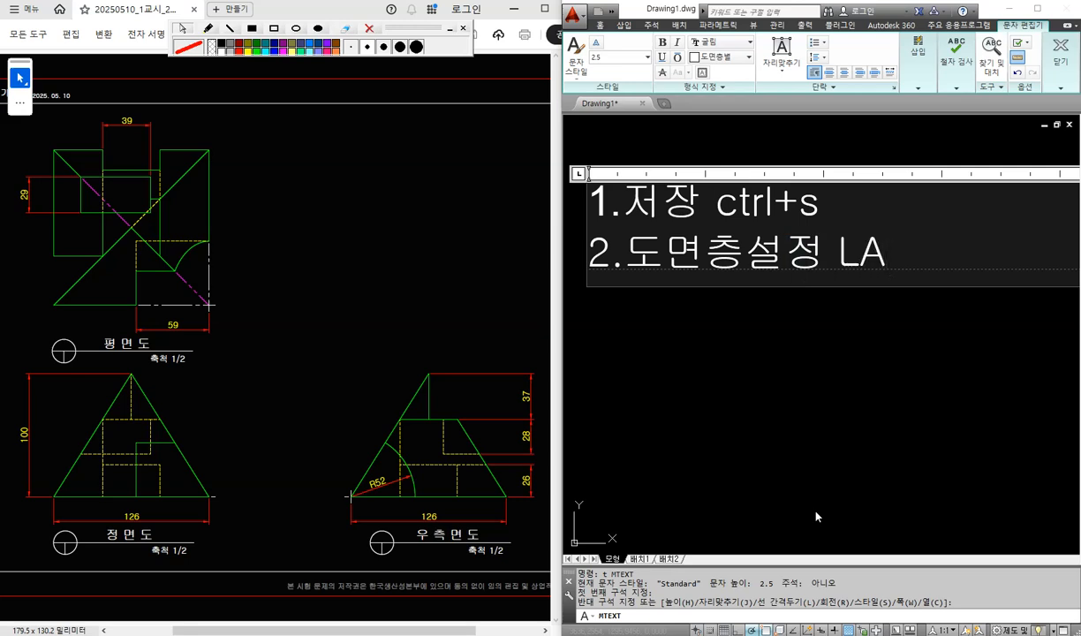
pyautogui.press('Return')
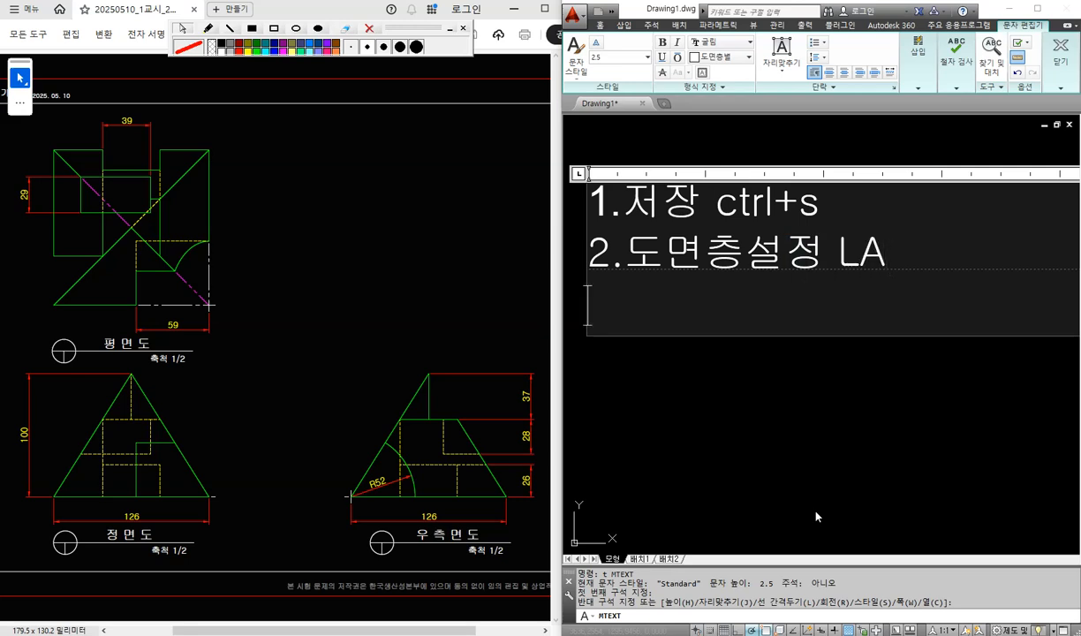
pyautogui.write('3.문자')
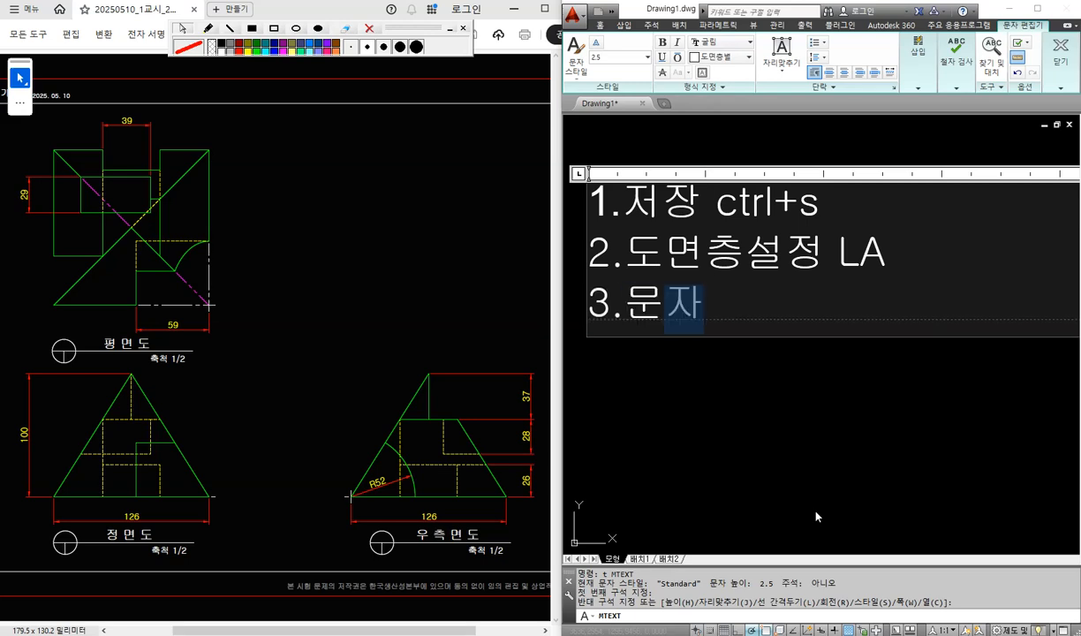
pyautogui.write('설정 ST')
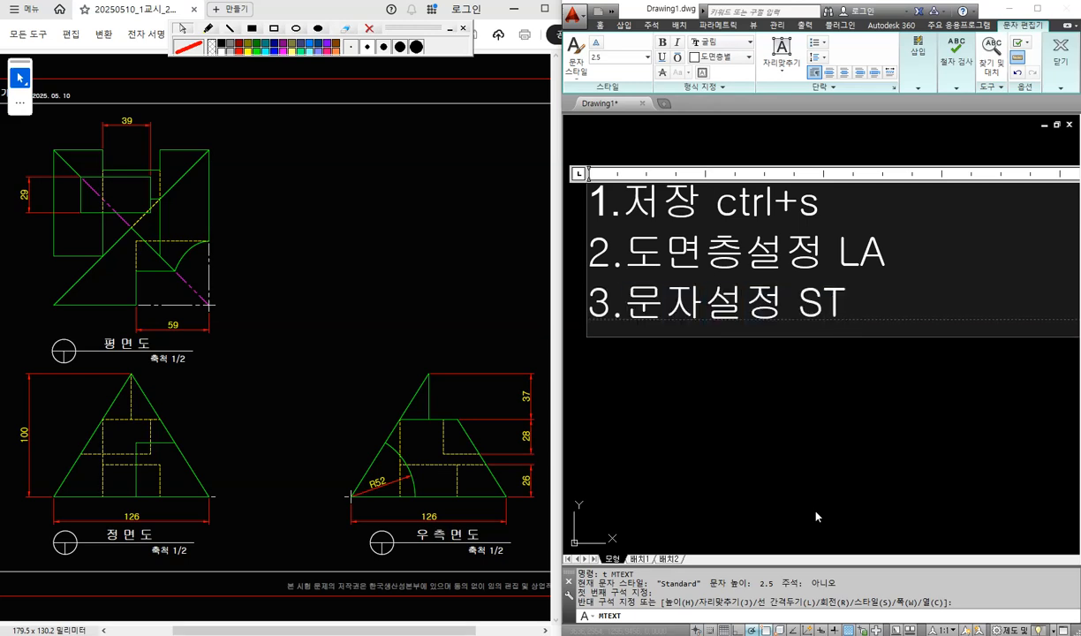
pyautogui.press('Return')
# Step: Add the lines "4.치수설정 D" and "5.객체스냅설정" to the note
pyautogui.write('4')
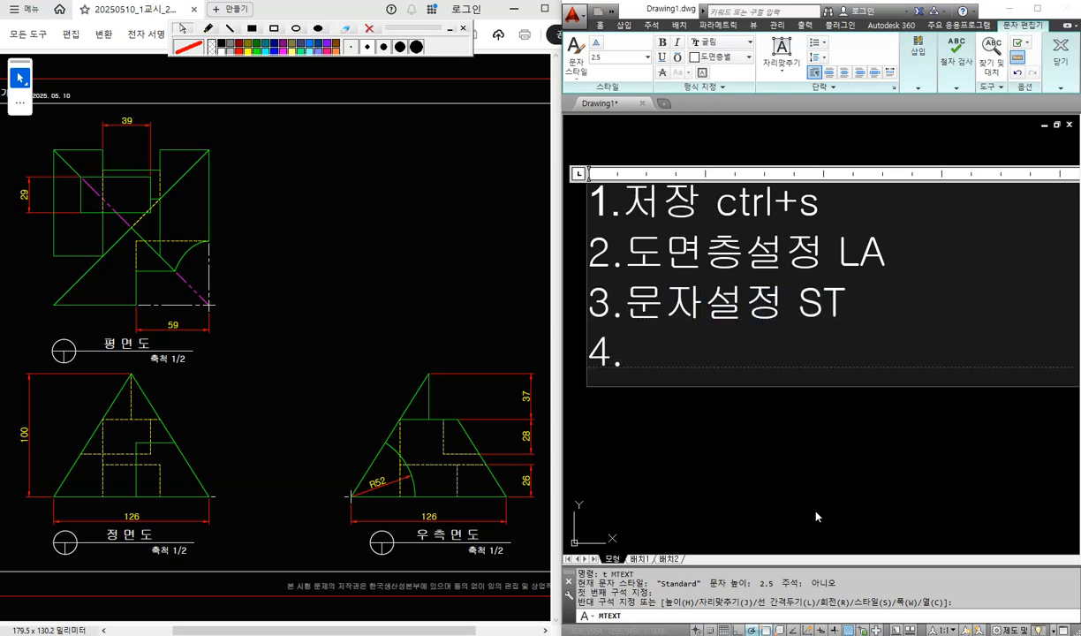
pyautogui.write('.치수설정 ')
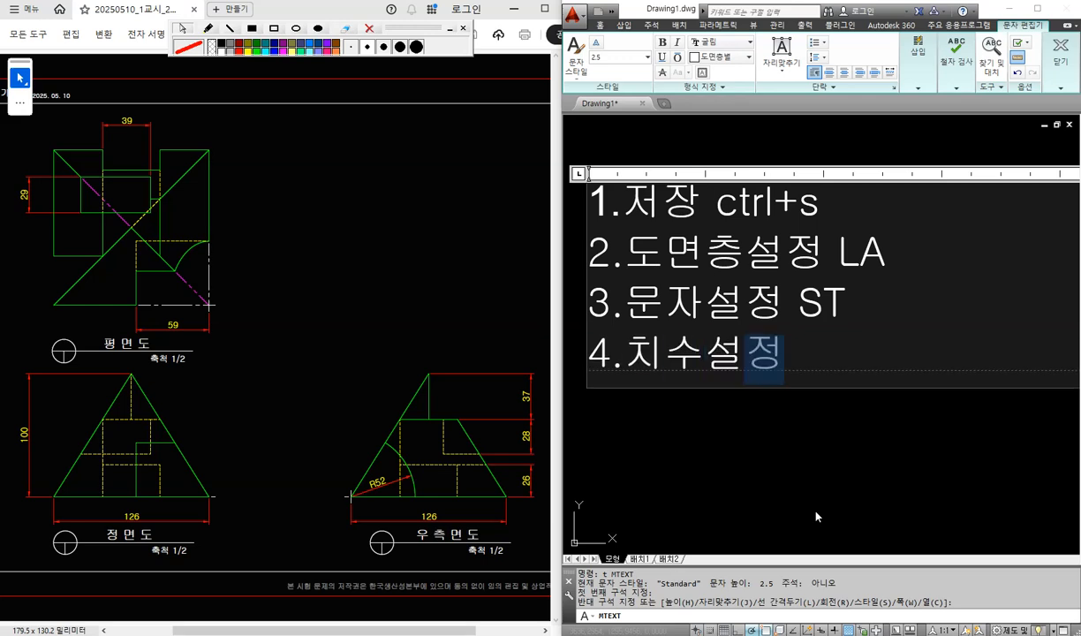
pyautogui.write('D')
pyautogui.press('Return')
pyautogui.write('5')
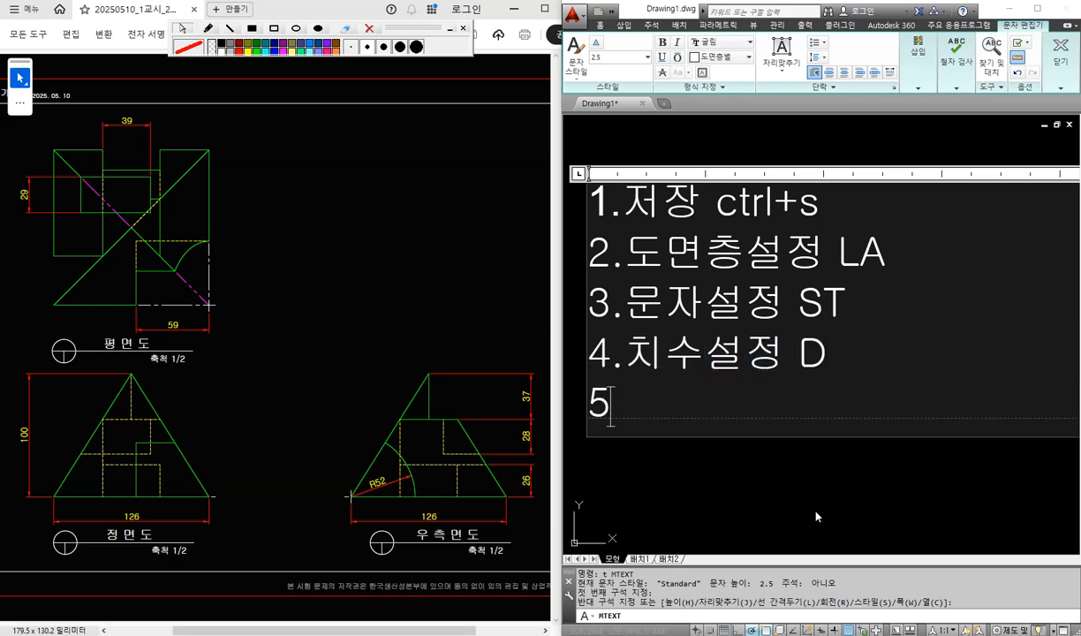
pyautogui.write('.CAD')
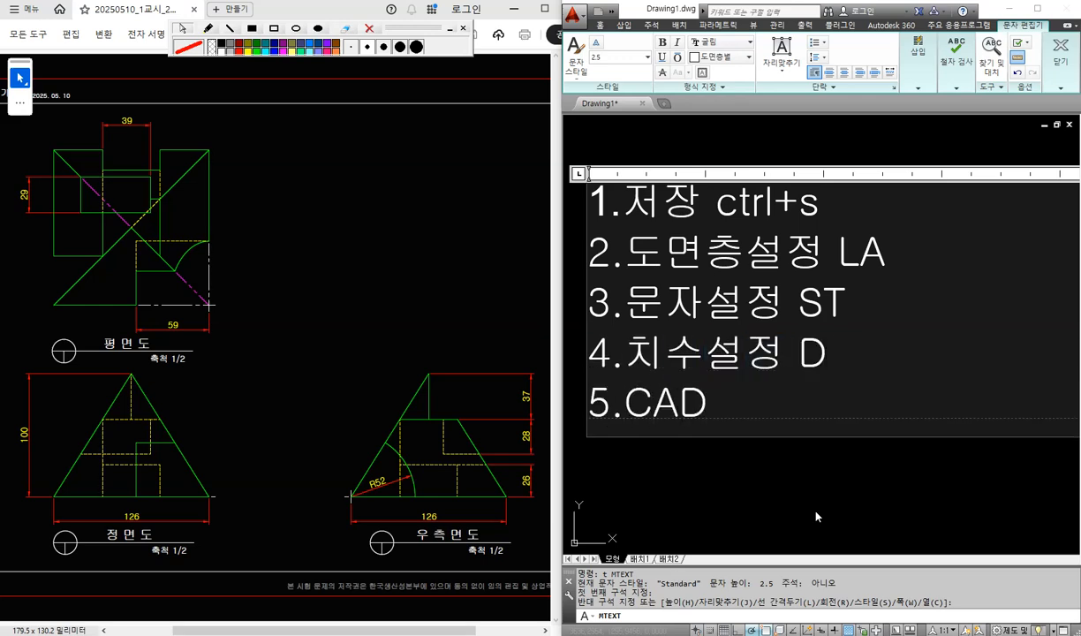
pyautogui.press('BackSpace')
pyautogui.press('BackSpace')
pyautogui.press('BackSpace')
pyautogui.write('객ㅊ체스냅설정')
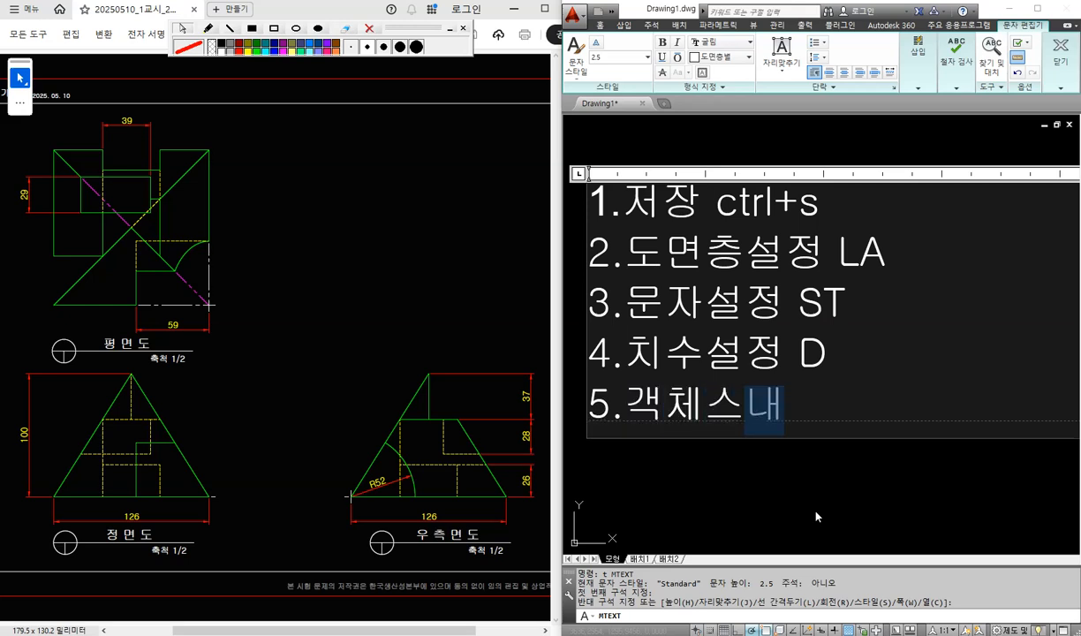
pyautogui.press('Return')
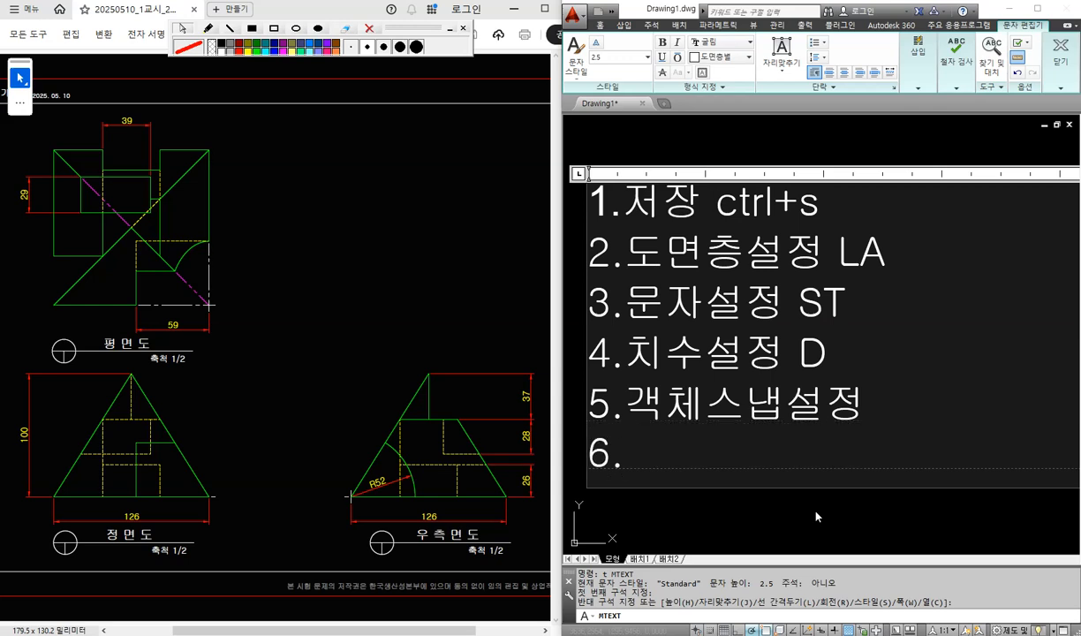
# Step: Add the line "6.CAD환경설정 OP", append "OS" to line 5 and finish the text note
pyautogui.write('6.CAD환ㄱ경설')
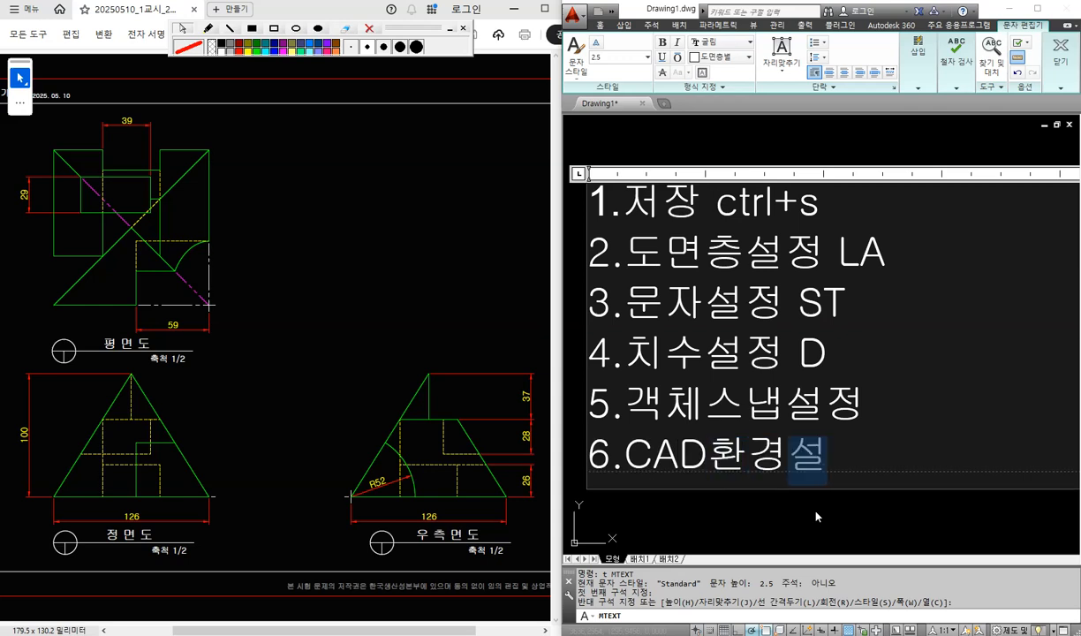
pyautogui.write('정 OP')
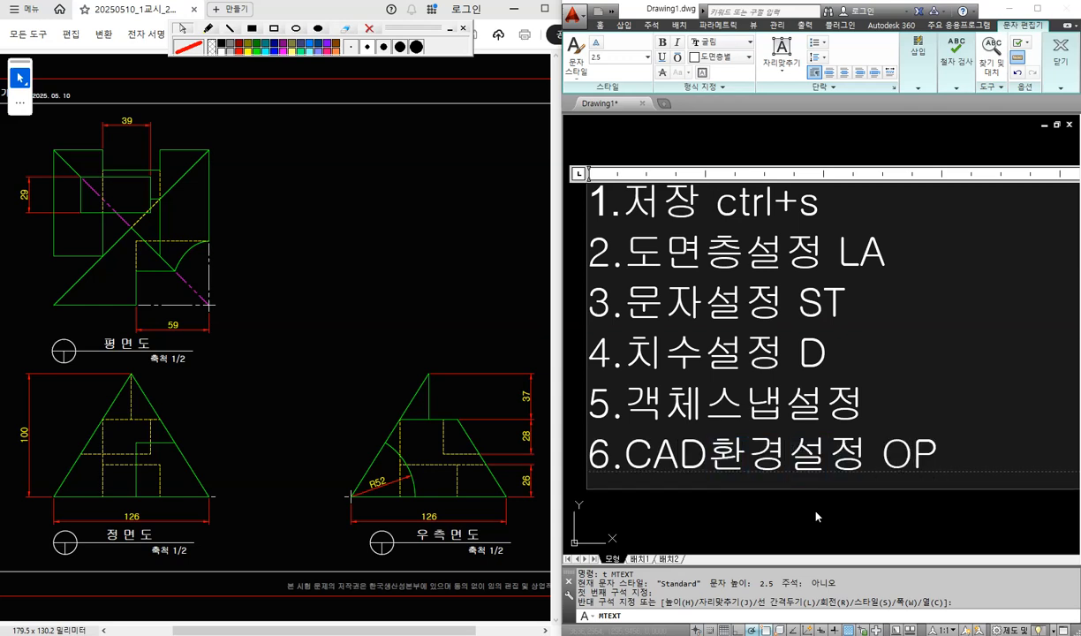
pyautogui.press('Up')
pyautogui.write('OS')
pyautogui.click(852, 518)
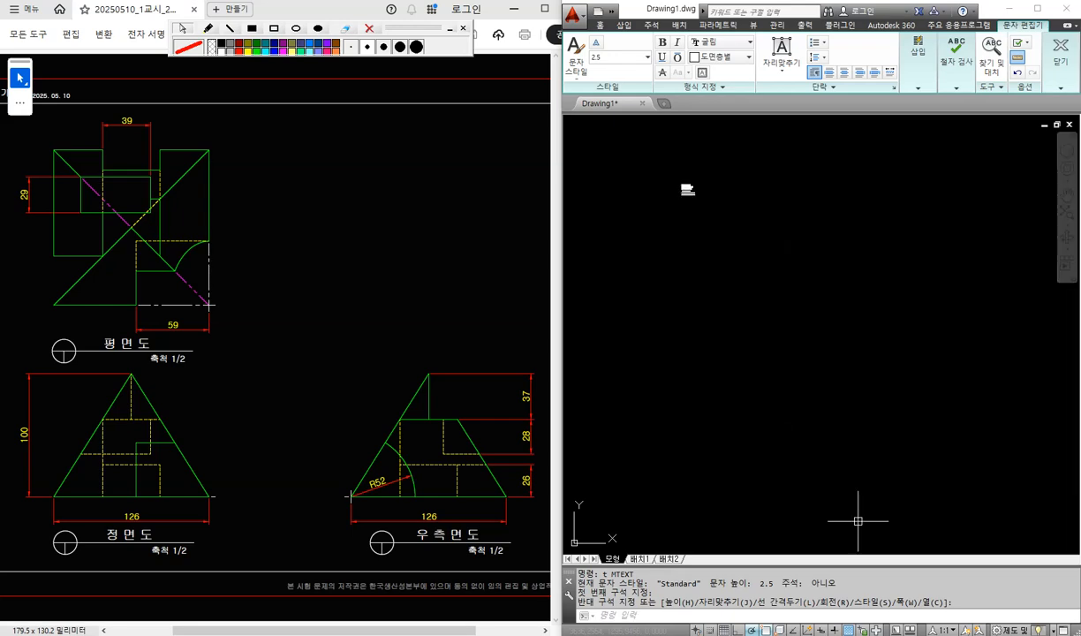
pyautogui.scroll(5, 675, 180)
pyautogui.scroll(3, 896, 417)
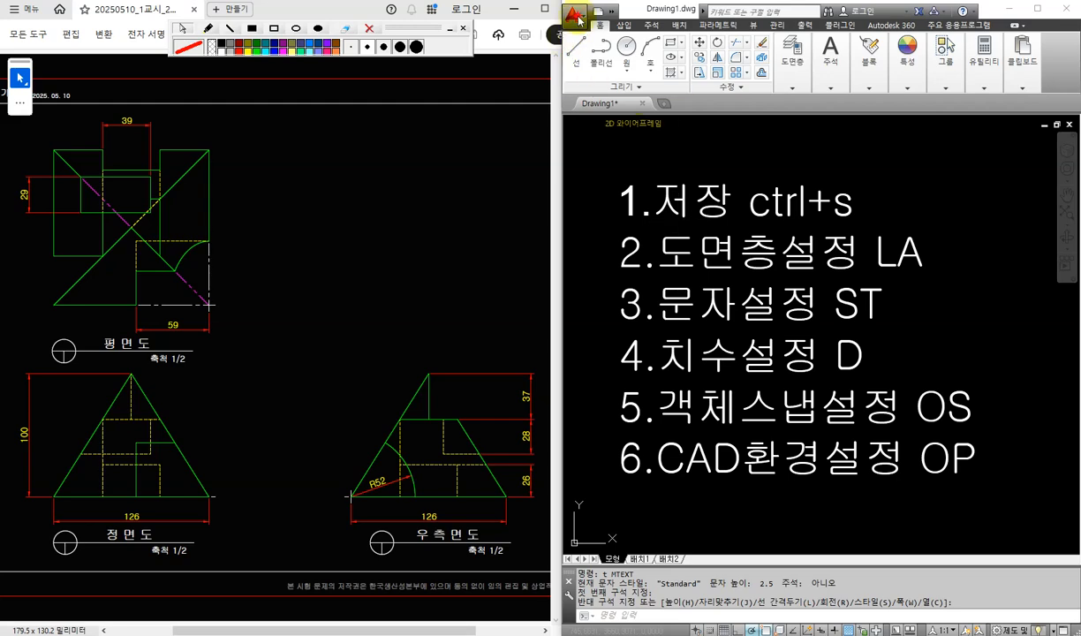
pyautogui.click(576, 17)
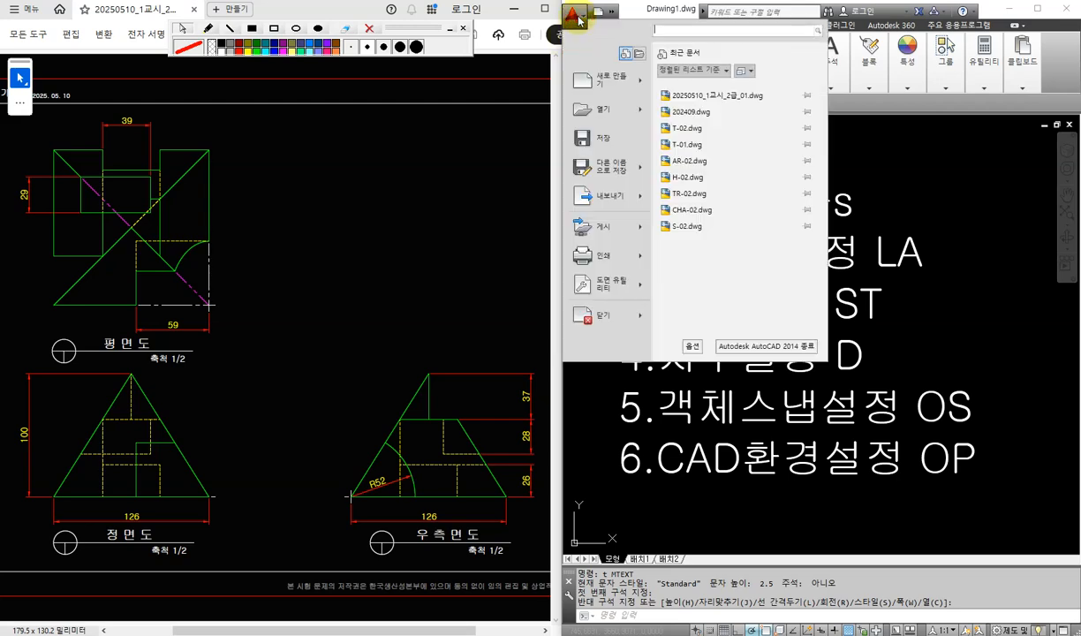
pyautogui.click(604, 146)
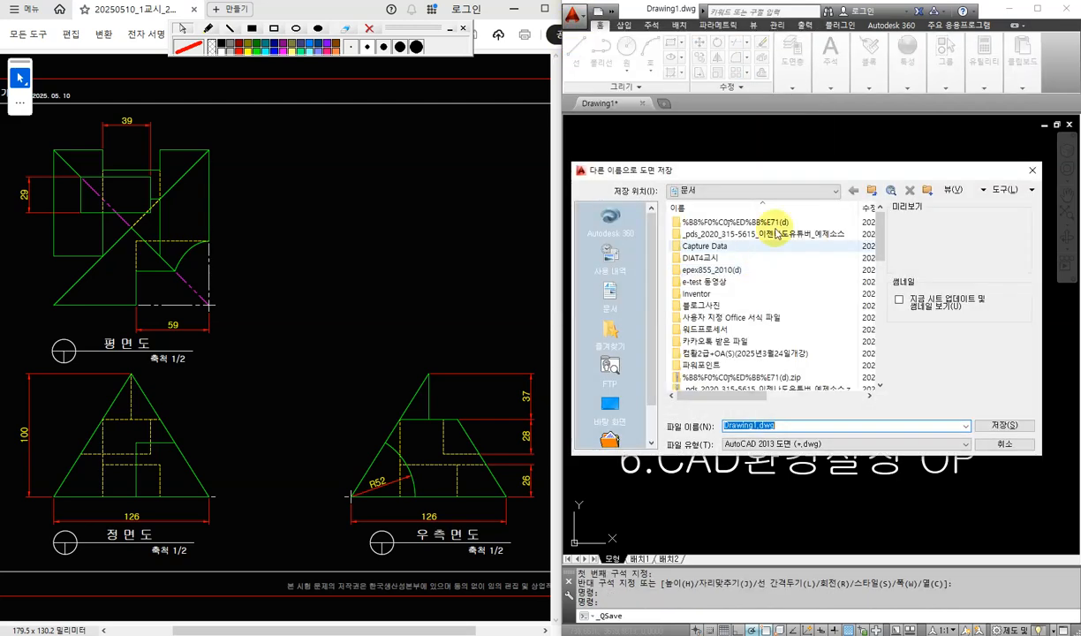
pyautogui.moveTo(778, 174); pyautogui.dragTo(761, 169)
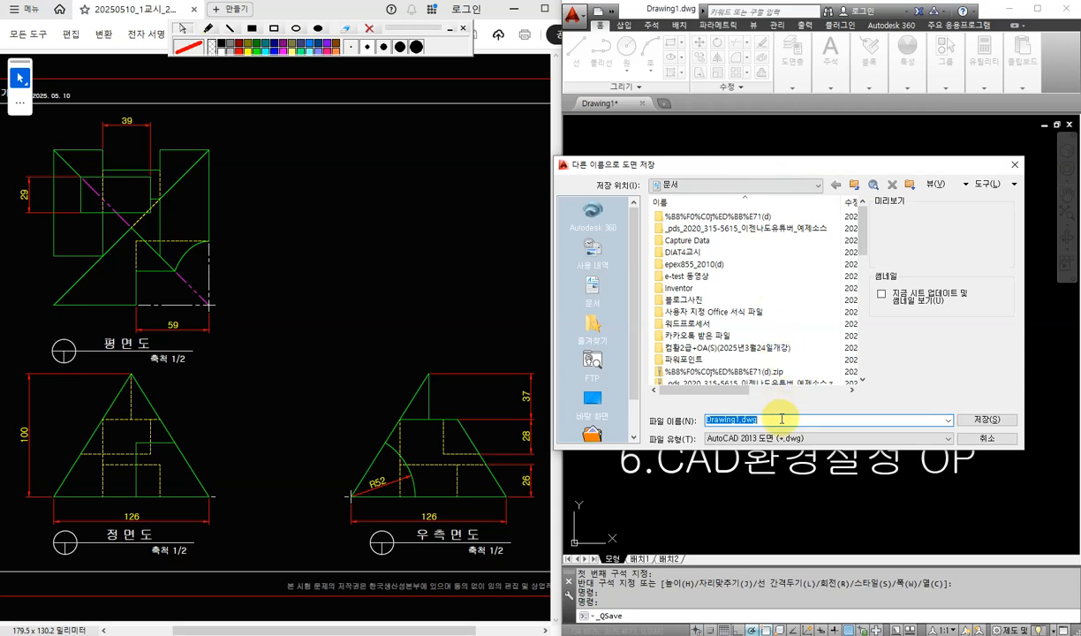
pyautogui.write('2025051001')
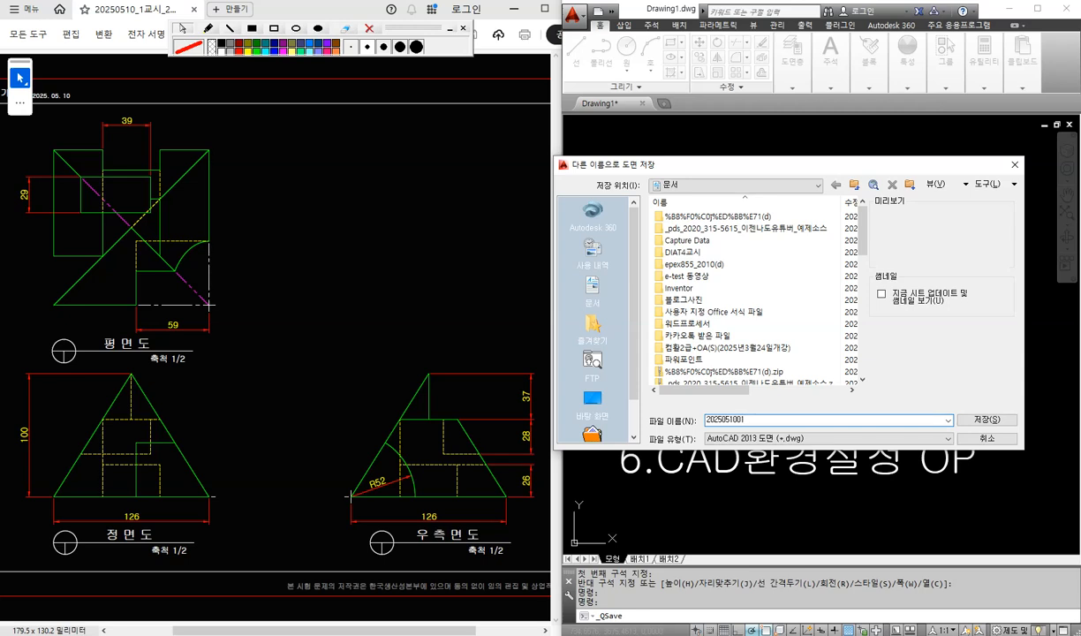
pyautogui.press('Return')
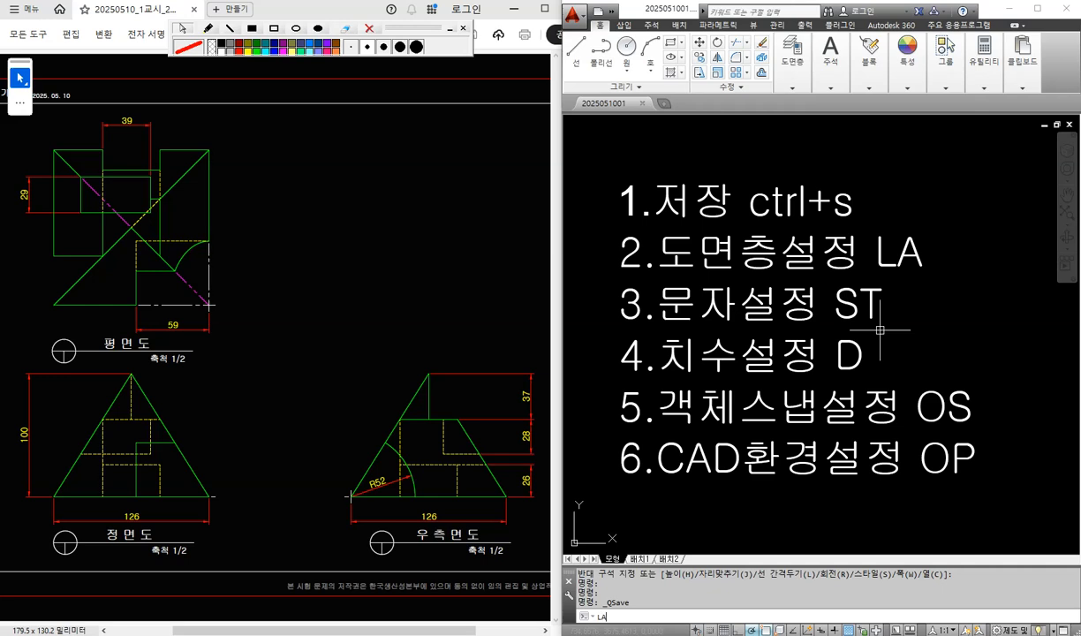
# Step: Open the layer properties manager with the LA command and create a layer named 외형선
pyautogui.press('Return')
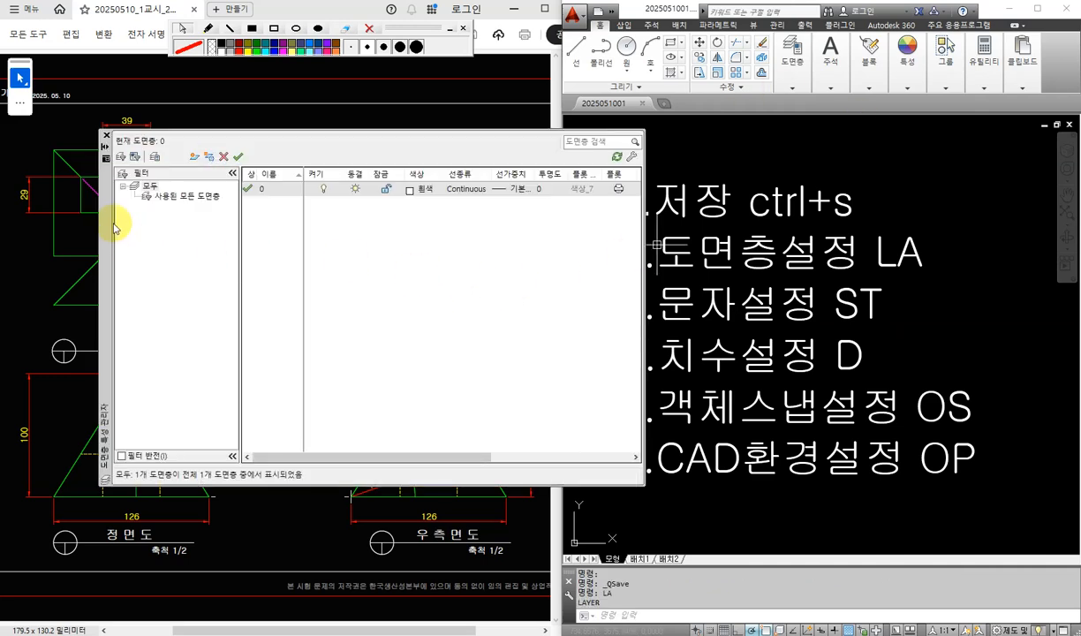
pyautogui.moveTo(156, 254); pyautogui.dragTo(381, 248)
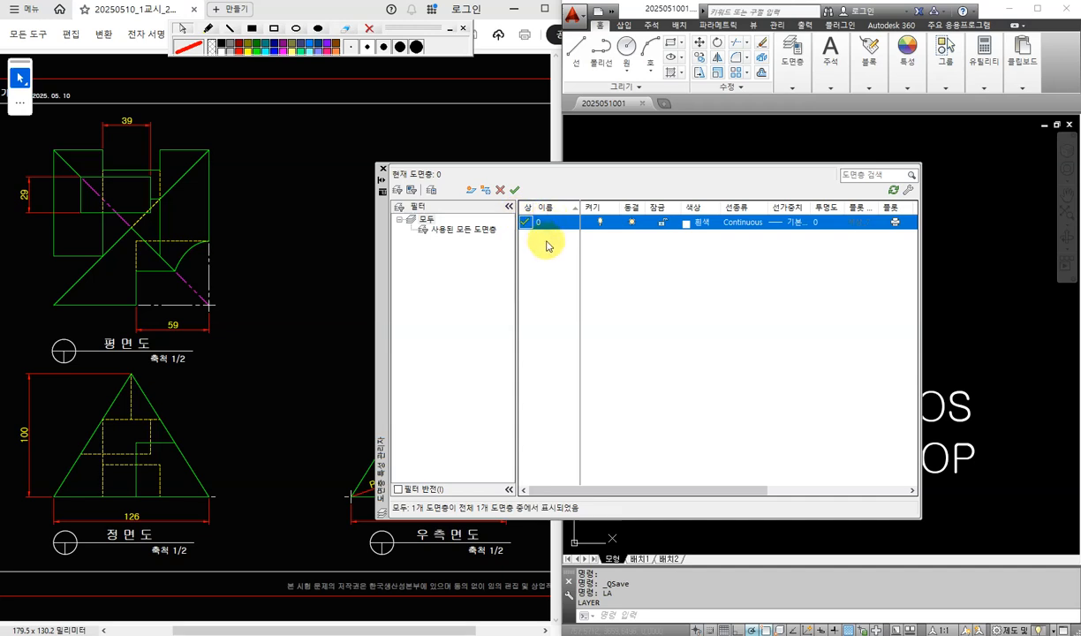
pyautogui.click(470, 190)
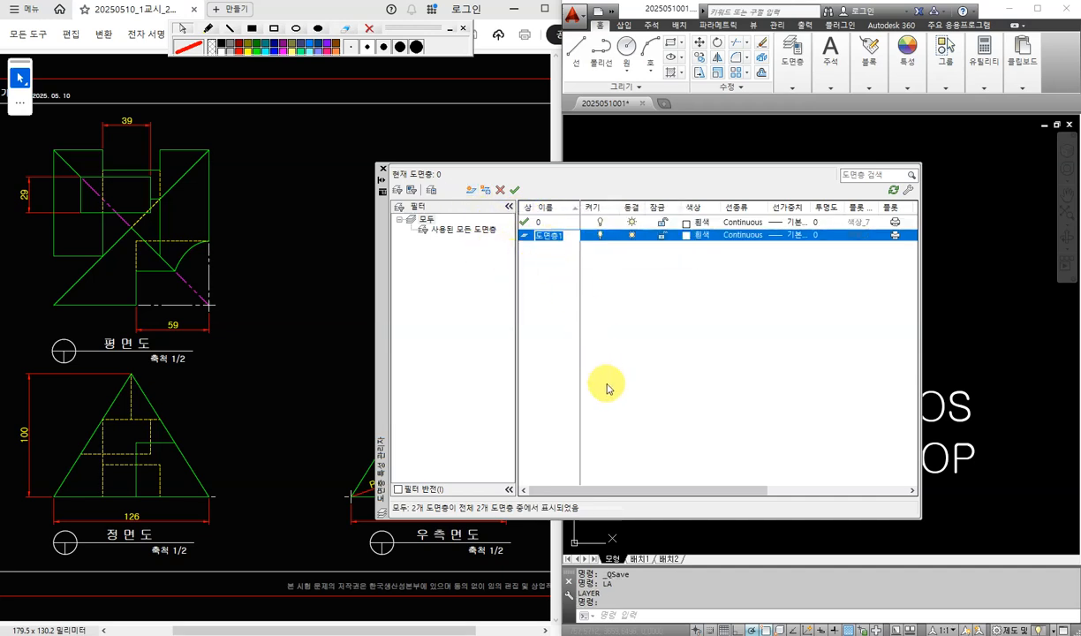
pyautogui.write('외형ㅅ')
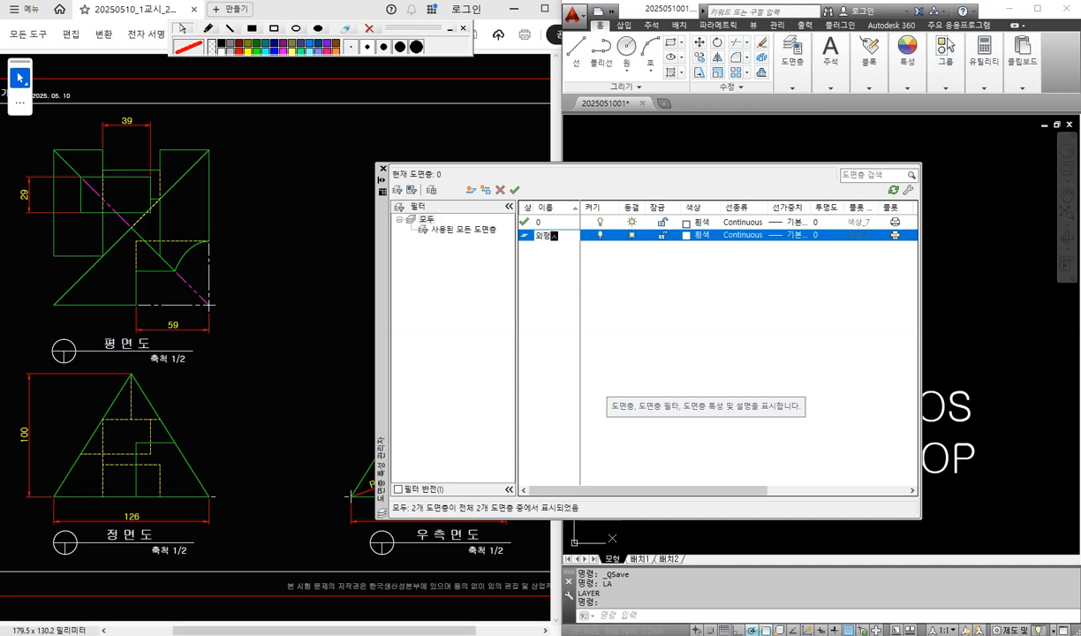
pyautogui.press('Return')
# Step: Create two more layers named 숨은선 and 중심선
pyautogui.press('Return')
pyautogui.write('숨ㅇ')
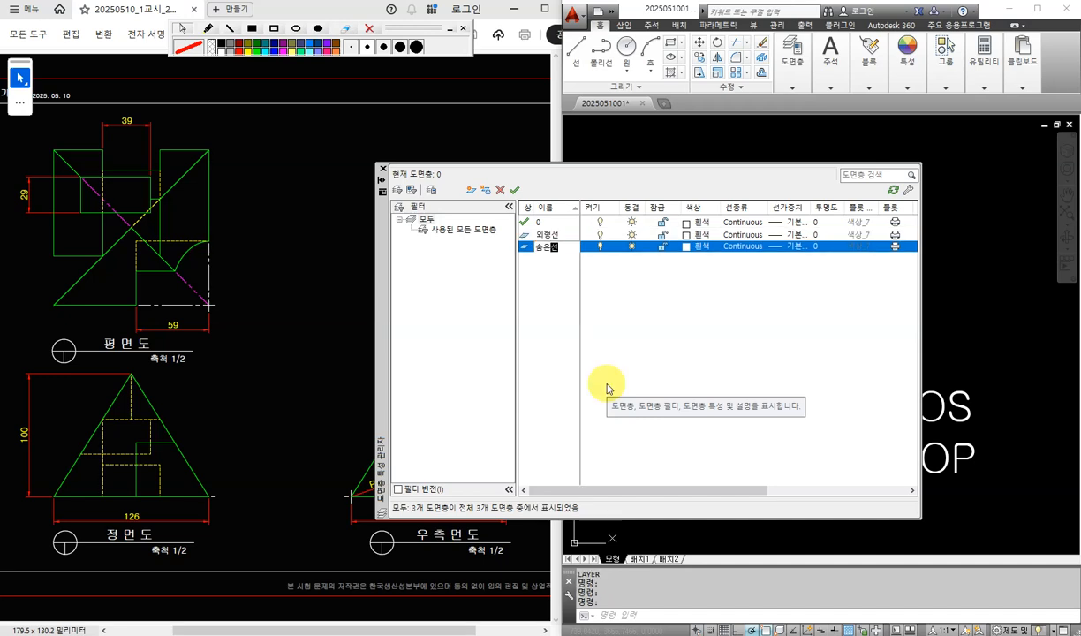
pyautogui.write('은선')
pyautogui.press('Return')
pyautogui.press('Return')
pyautogui.write('중ㅅ심선')
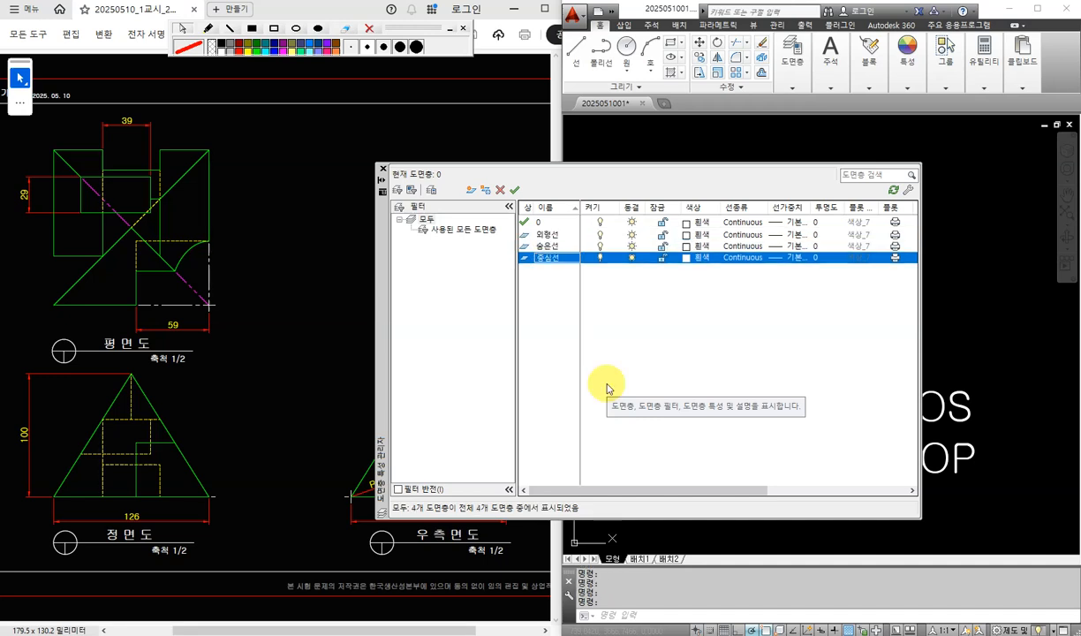
pyautogui.press('Return')
# Step: Create two more layers named 가상선 and 치수
pyautogui.press('Return')
pyautogui.write('가사')
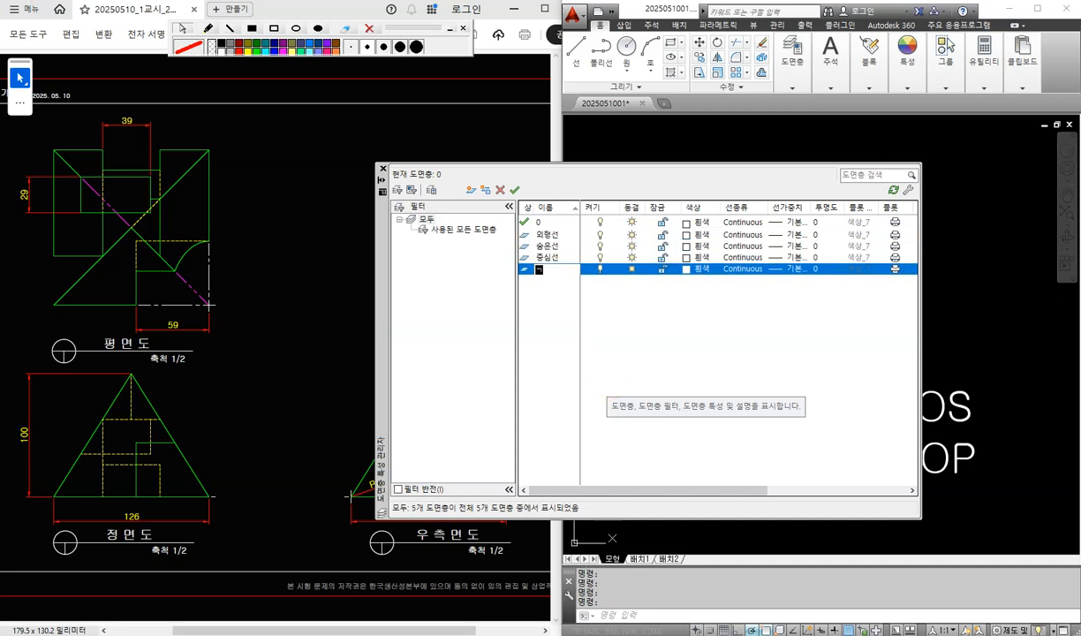
pyautogui.write('ㅇ선')
pyautogui.press('Return')
pyautogui.press('Return')
pyautogui.write('치ㅅ')
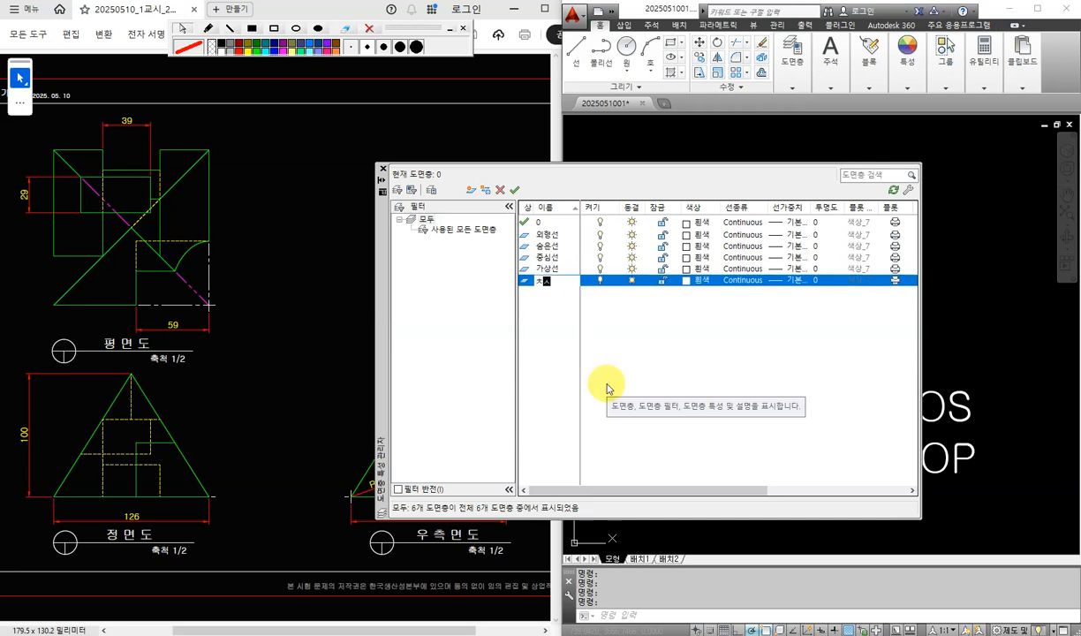
pyautogui.write('수')
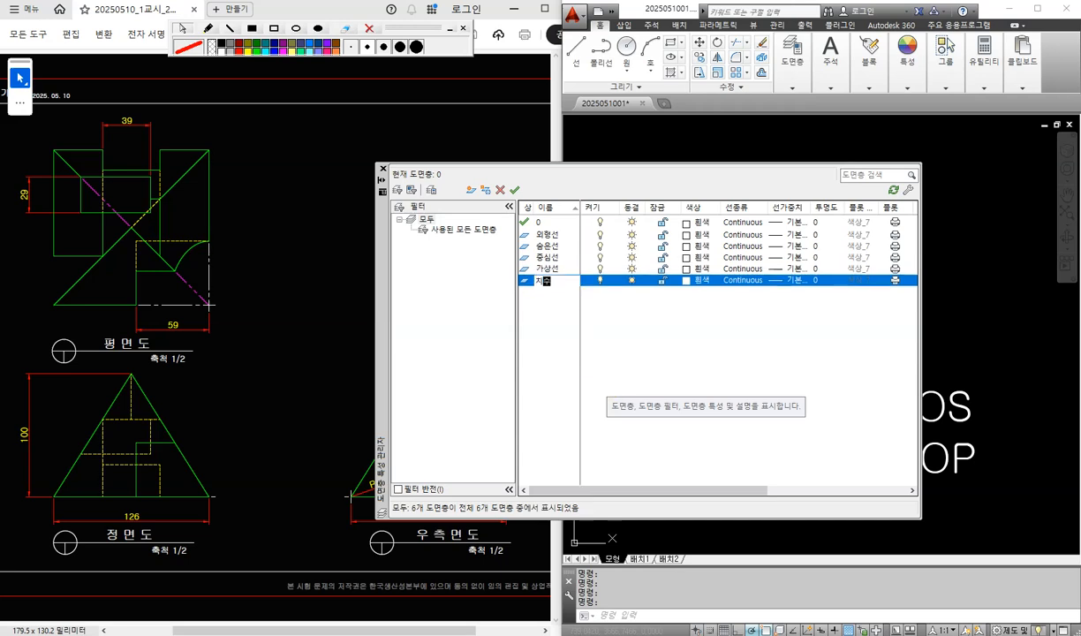
pyautogui.press('Return')
# Step: Add two further layers named 문자 and 뷰포트
pyautogui.press('Return')
pyautogui.write('문자')
pyautogui.press('Return')
pyautogui.press('Return')
pyautogui.write('해')
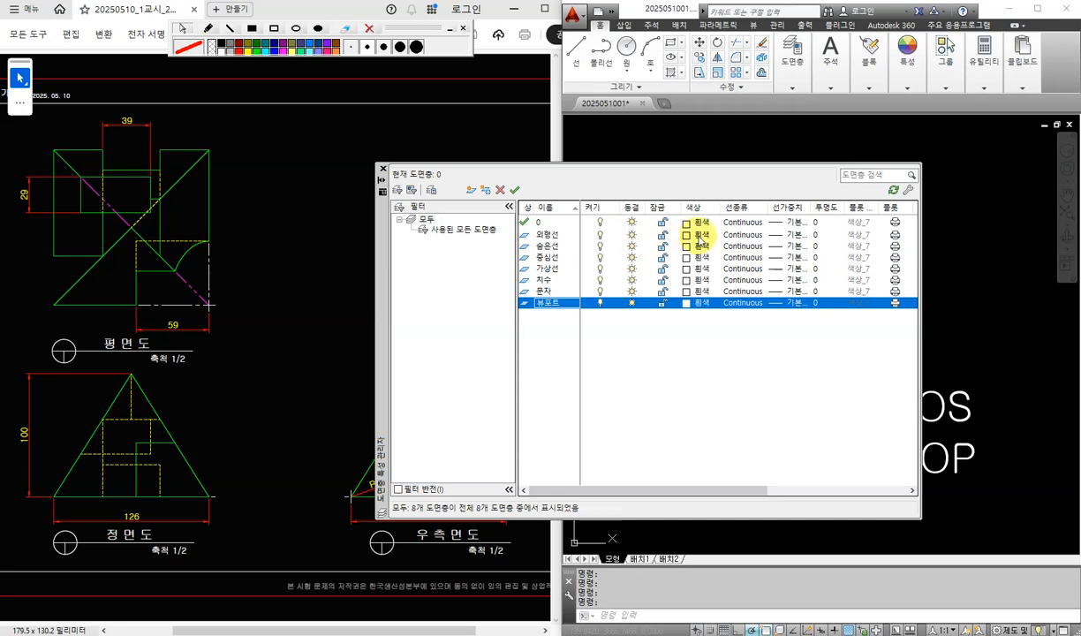
# Step: Set the layer colour of 외형선 to 3 (green) and of 숨은선 to 2 (yellow)
pyautogui.click(700, 235)
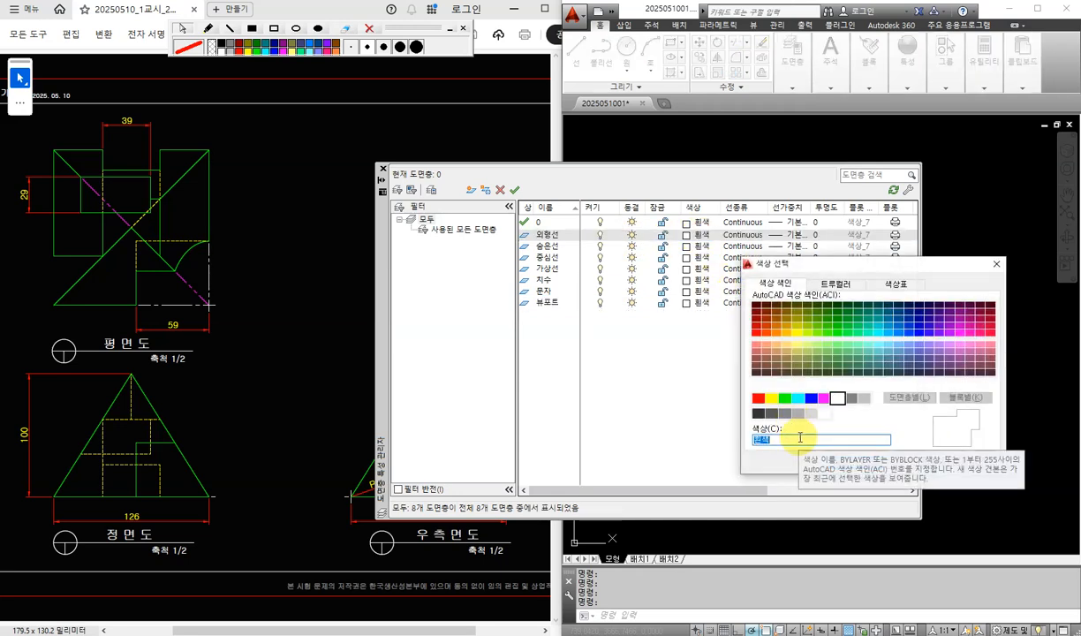
pyautogui.write('3')
pyautogui.click(853, 462)
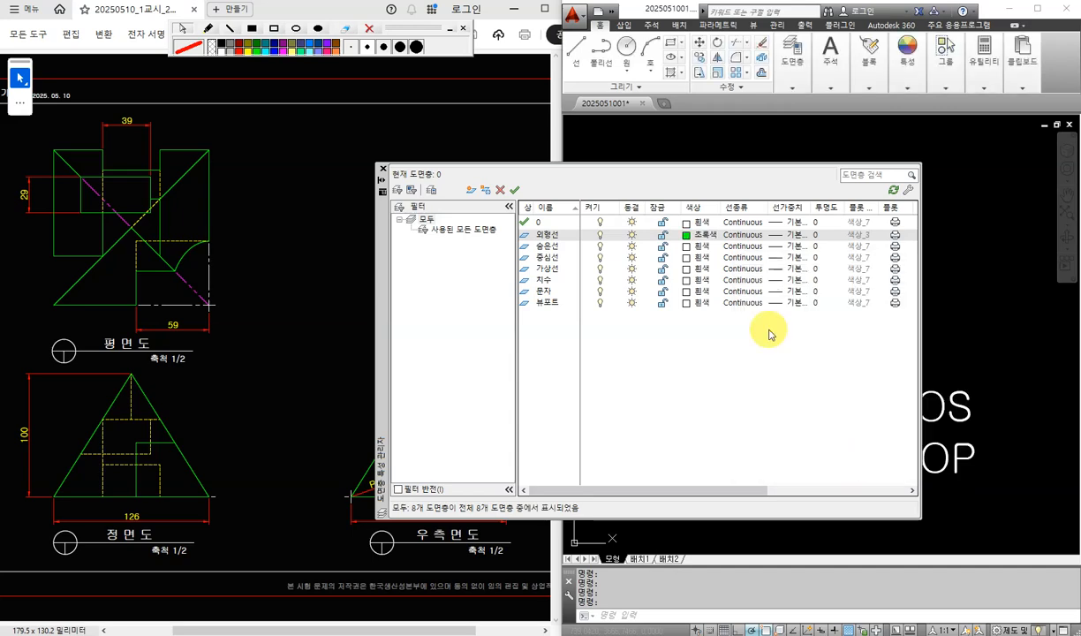
pyautogui.click(700, 246)
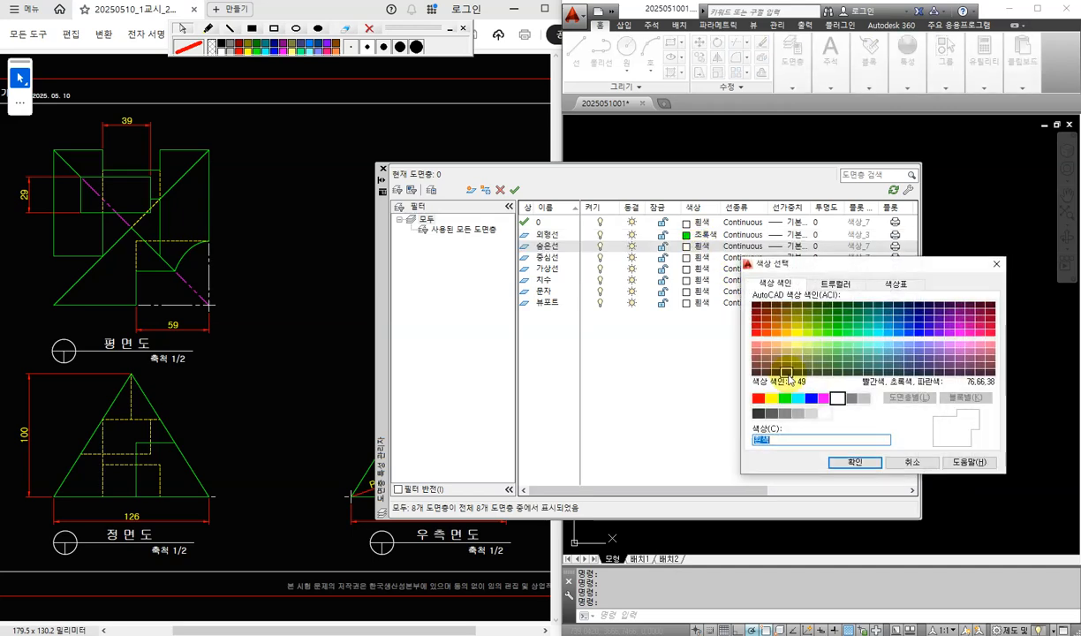
pyautogui.write('2')
pyautogui.click(853, 462)
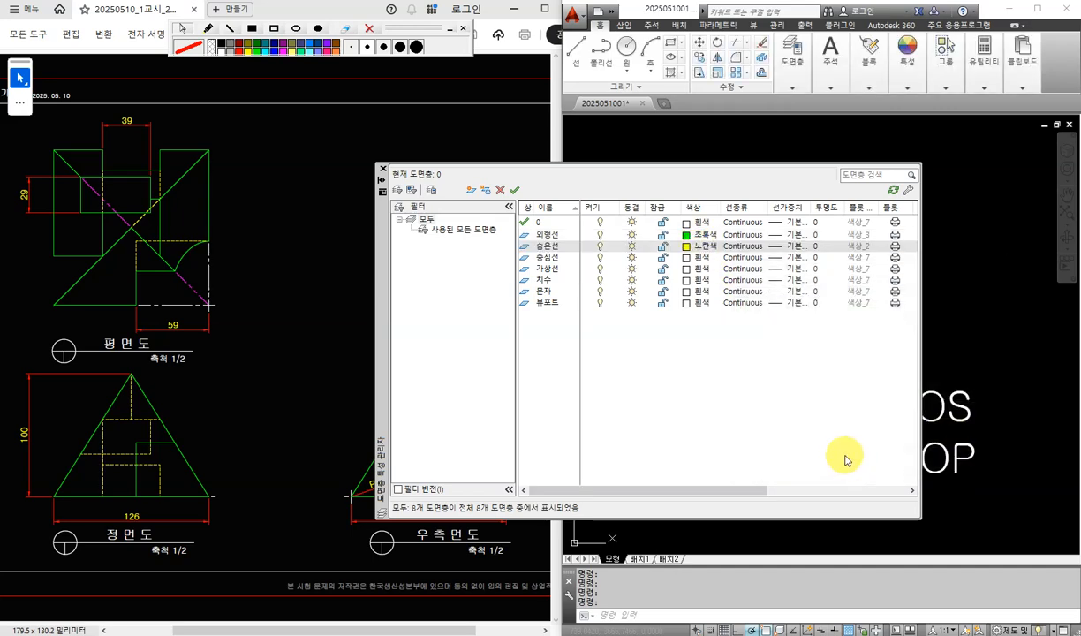
# Step: Set the layer colour of 가상선 to 6 (magenta) and of 치수 to 1 (red)
pyautogui.click(704, 269)
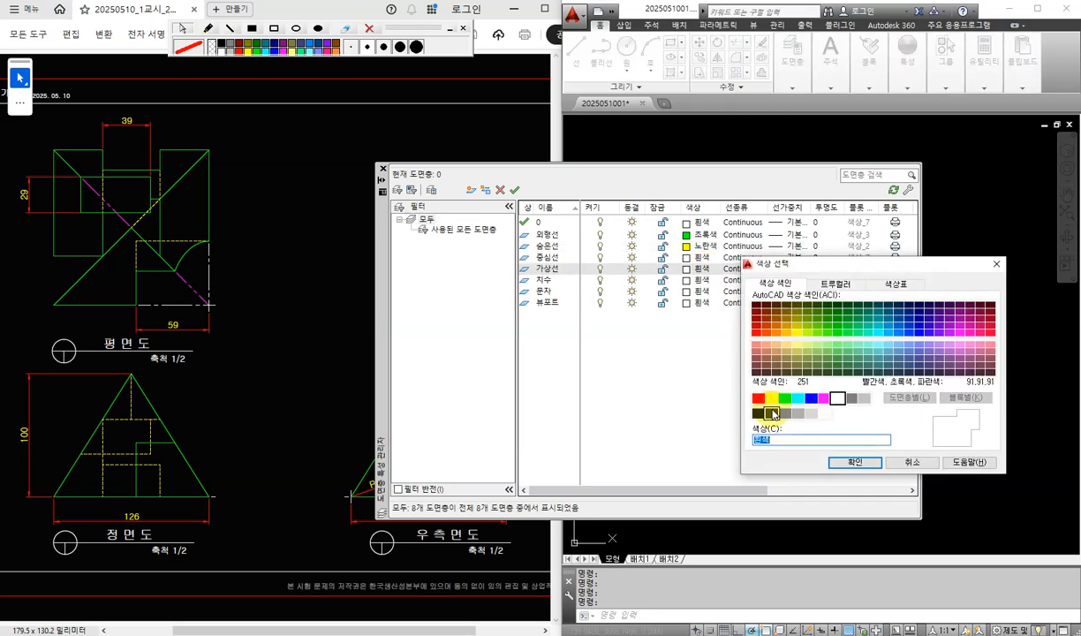
pyautogui.click(823, 398)
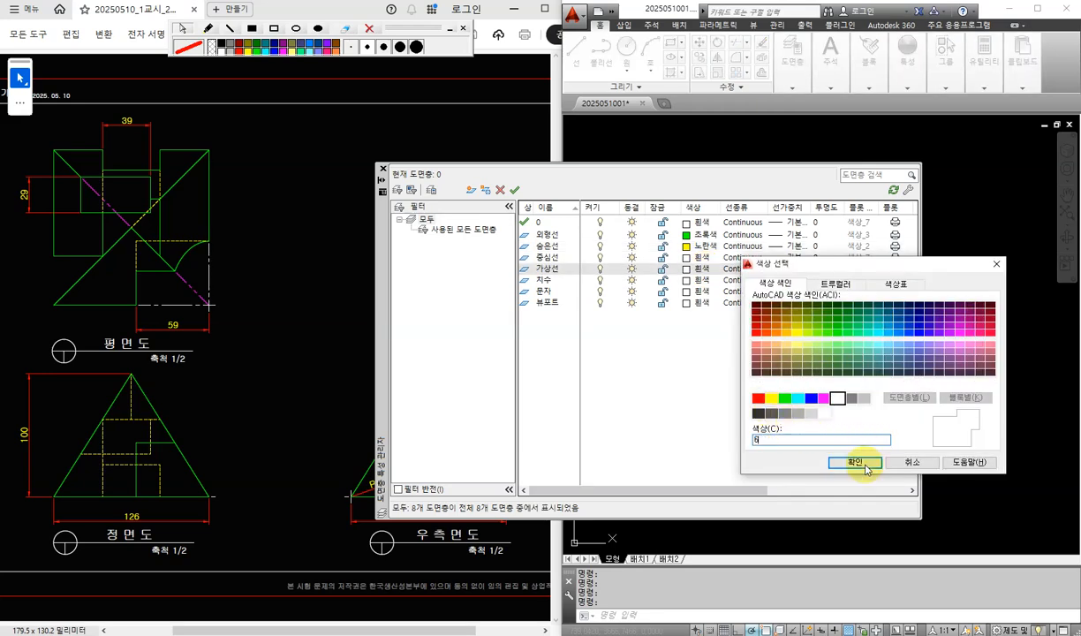
pyautogui.click(855, 461)
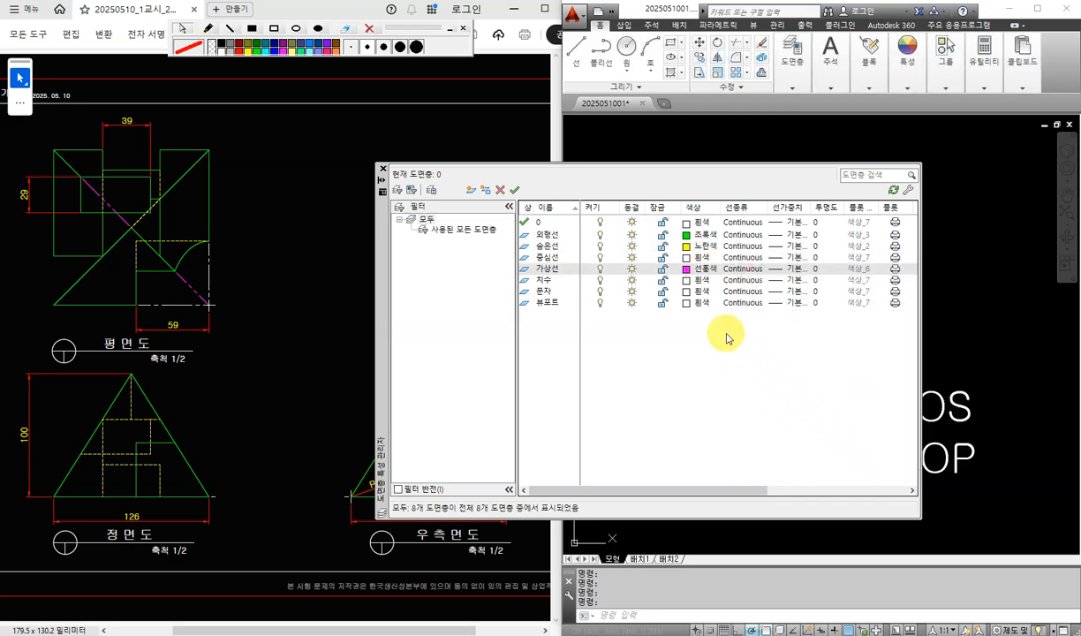
pyautogui.click(701, 280)
pyautogui.write('1')
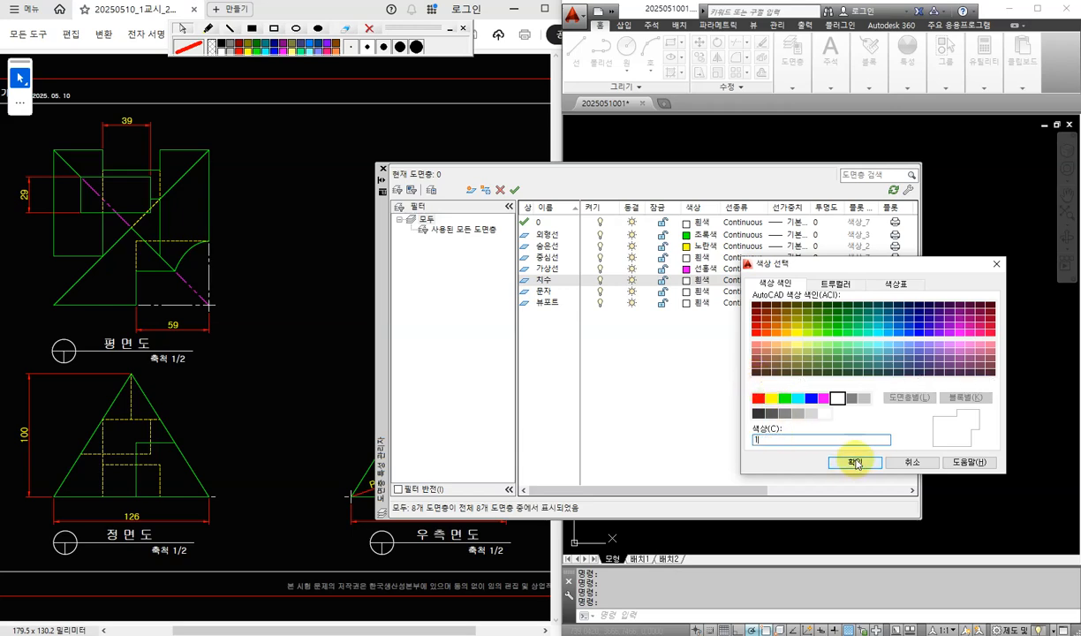
pyautogui.click(852, 461)
# Step: Set the layer colour of 뷰포트 to 4 (cyan)
pyautogui.click(699, 302)
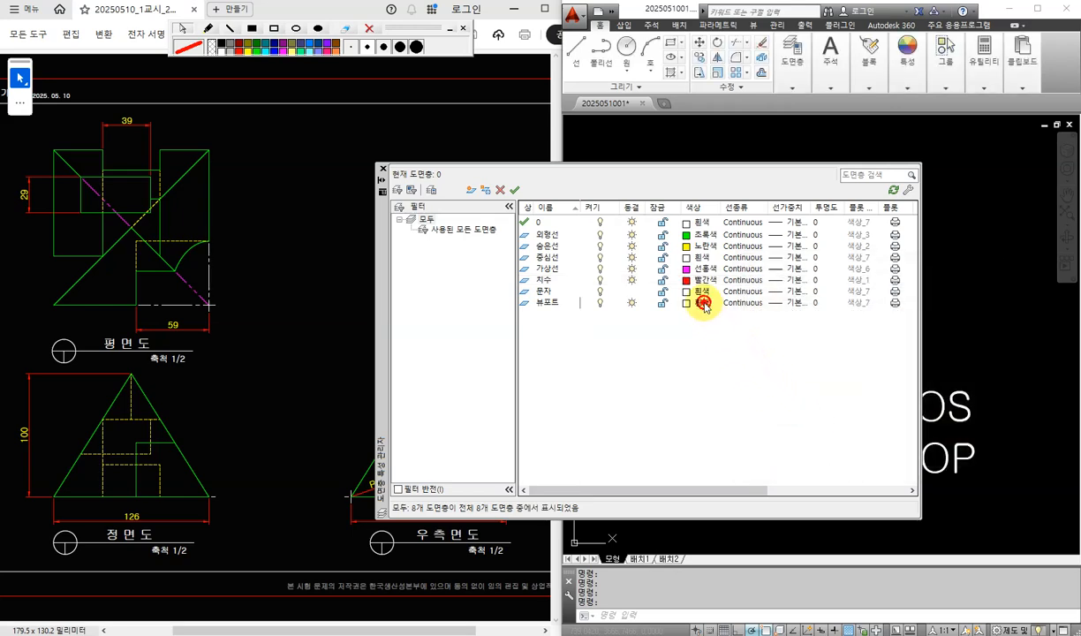
pyautogui.write('4')
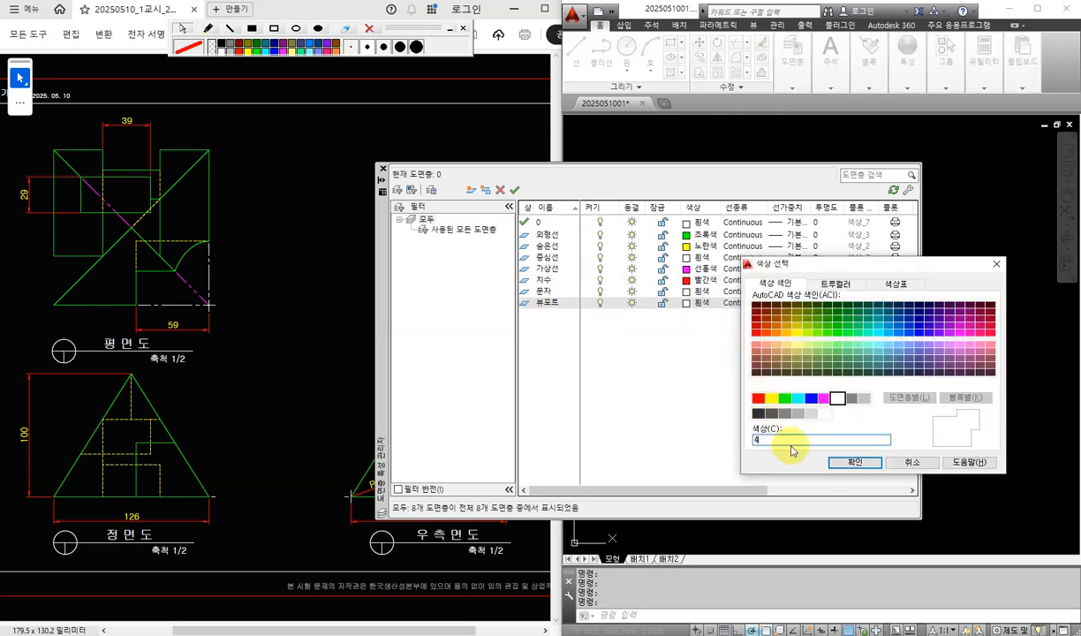
pyautogui.click(855, 462)
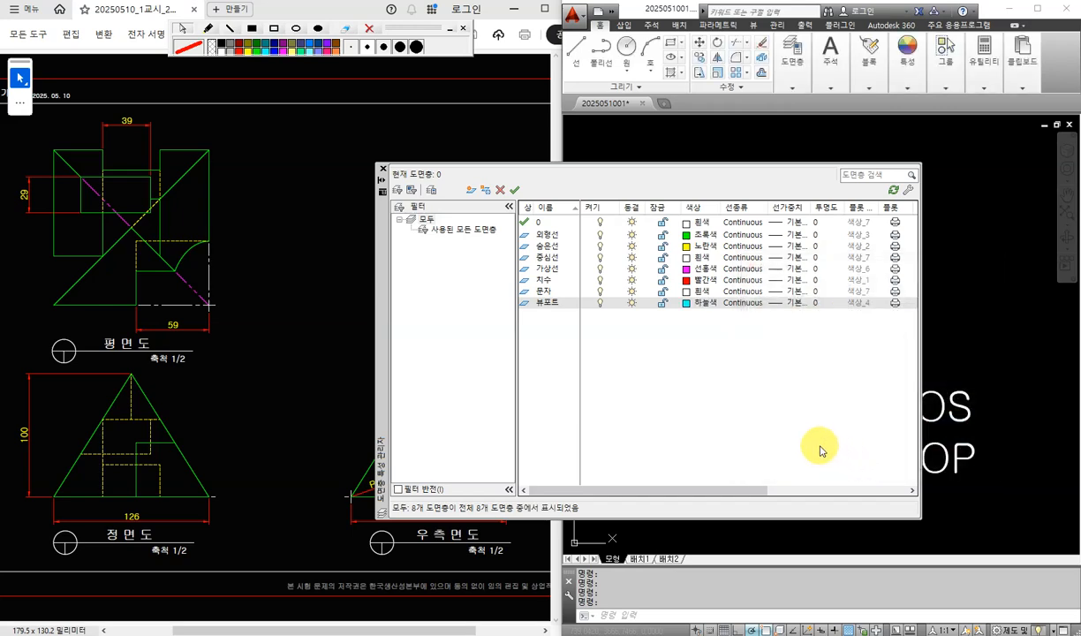
# Step: Load the CENTER, HIDDEN and PHANTOM linetypes from acadiso.lin, starting from the linetype of layer 숨은선
pyautogui.click(744, 247)
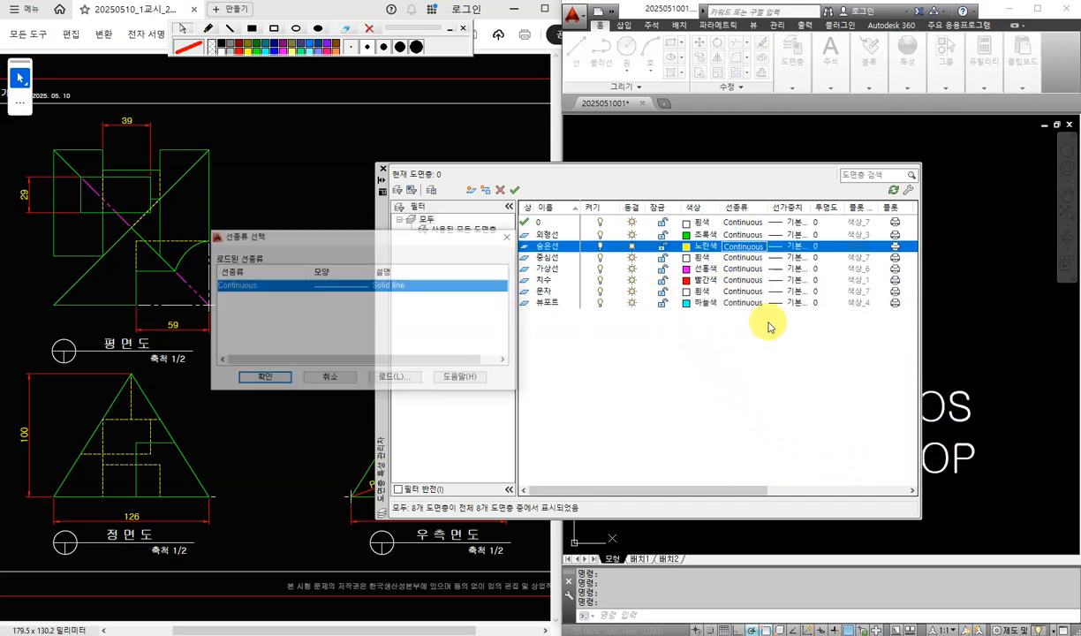
pyautogui.click(406, 382)
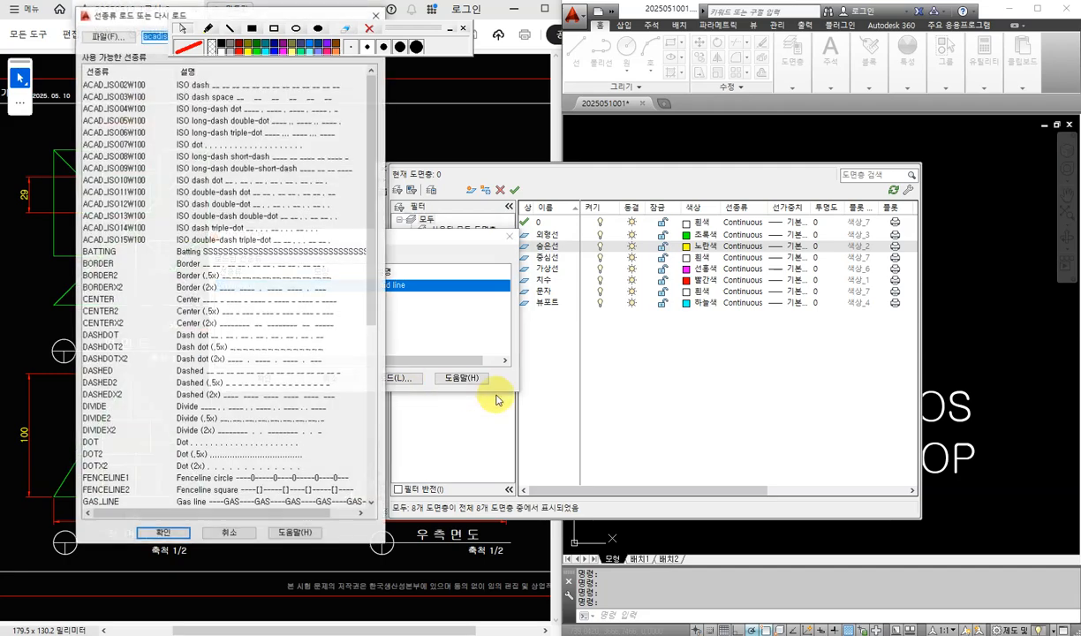
pyautogui.moveTo(149, 14)
pyautogui.mouseDown()
pyautogui.moveTo(220, 53)
pyautogui.moveTo(628, 48)
pyautogui.mouseUp()
pyautogui.click(562, 324)
pyautogui.scroll(-3, 642, 326)
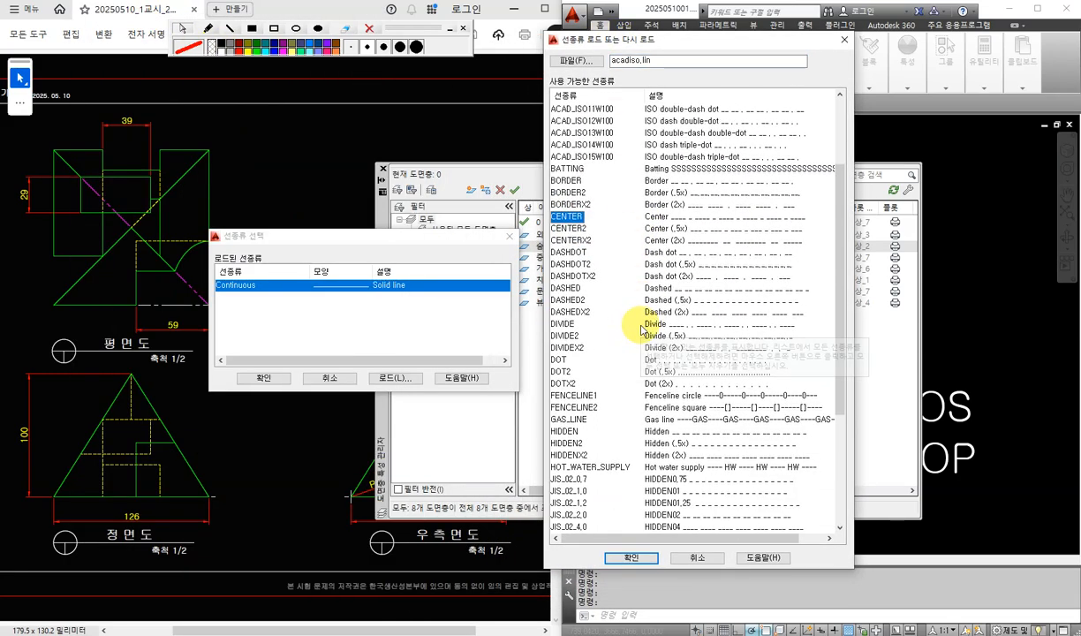
pyautogui.click(565, 430)
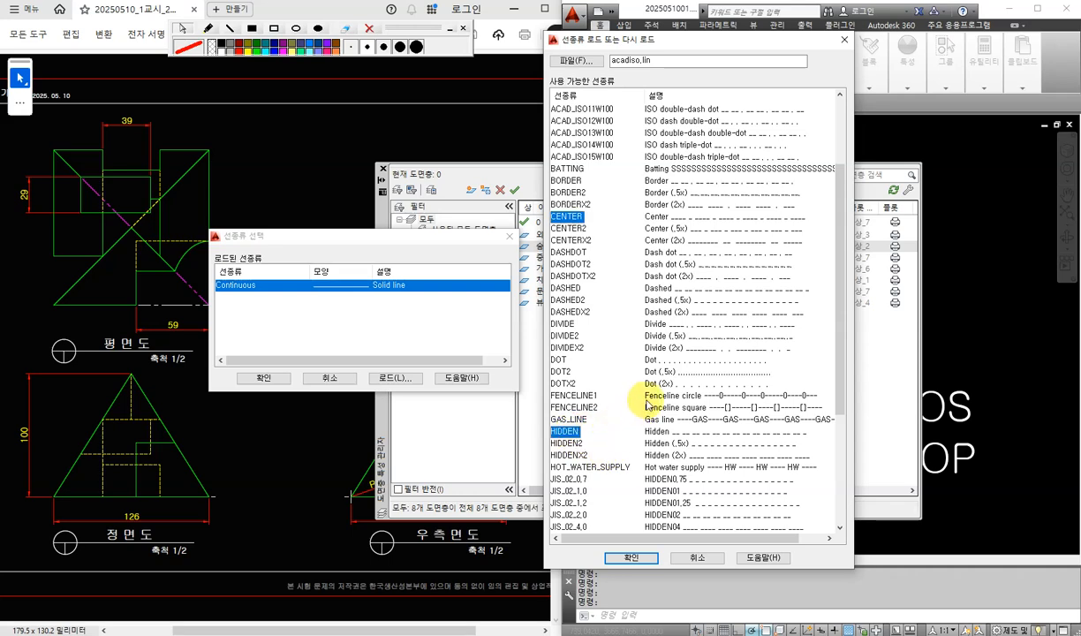
pyautogui.scroll(-5, 617, 382)
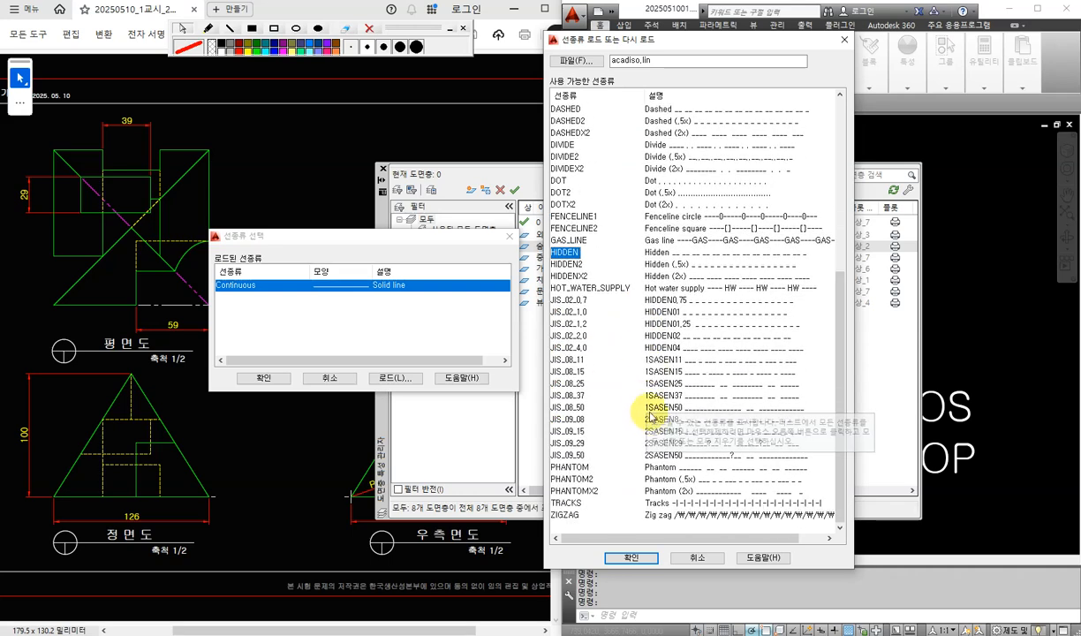
pyautogui.keyDown('ctrl'); pyautogui.click(583, 468); pyautogui.keyUp('ctrl')
pyautogui.click(630, 557)
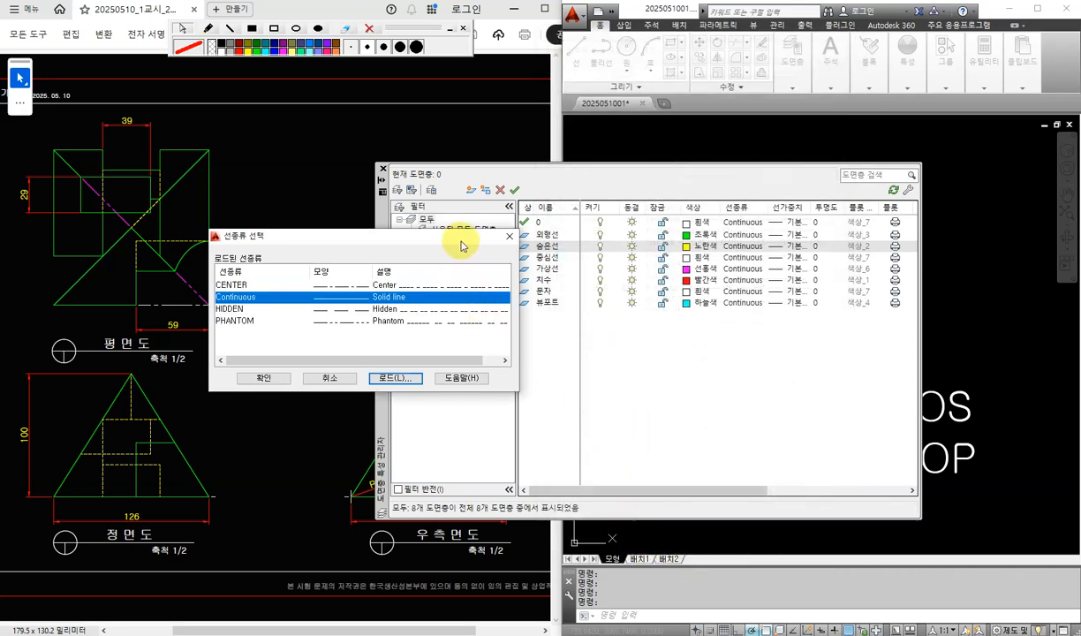
# Step: Assign the HIDDEN linetype to layer 숨은선
pyautogui.moveTo(460, 246); pyautogui.dragTo(816, 208)
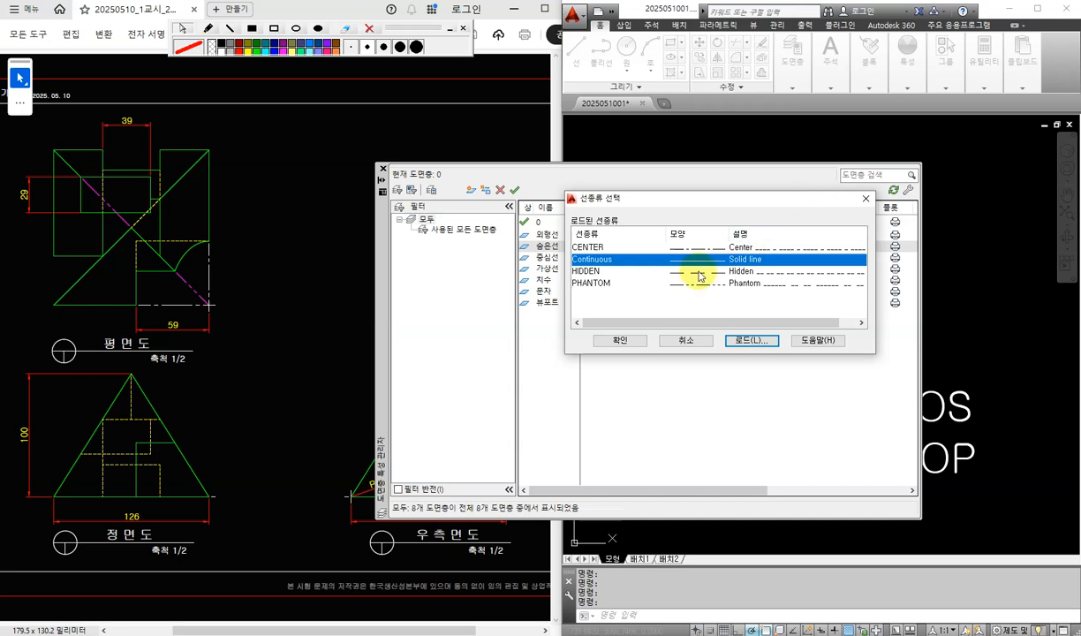
pyautogui.click(587, 247)
pyautogui.click(587, 271)
pyautogui.click(600, 283)
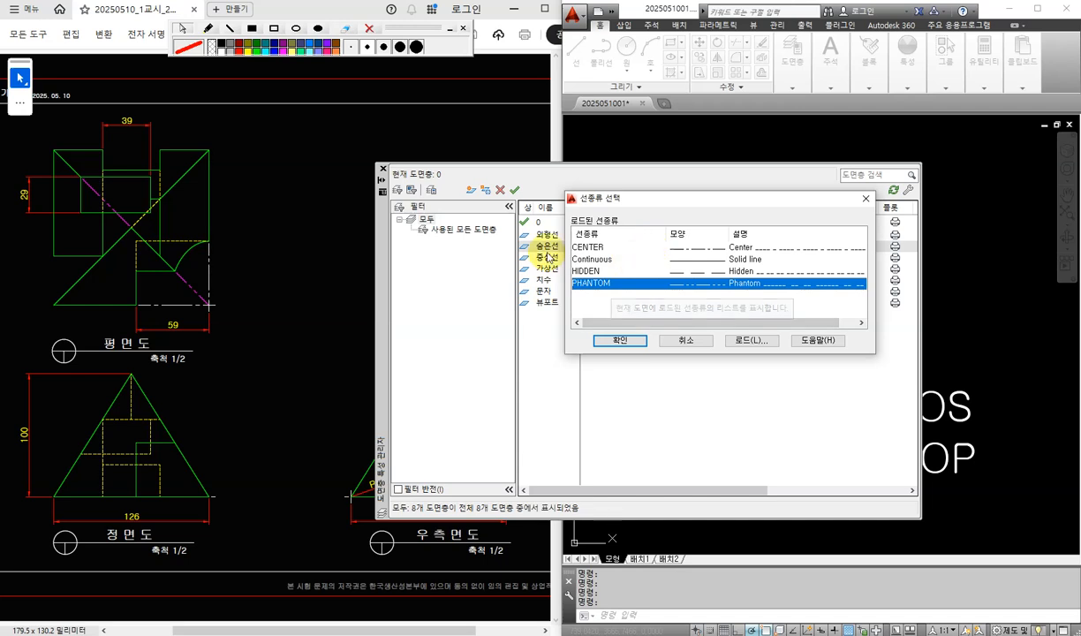
pyautogui.click(584, 271)
pyautogui.click(620, 341)
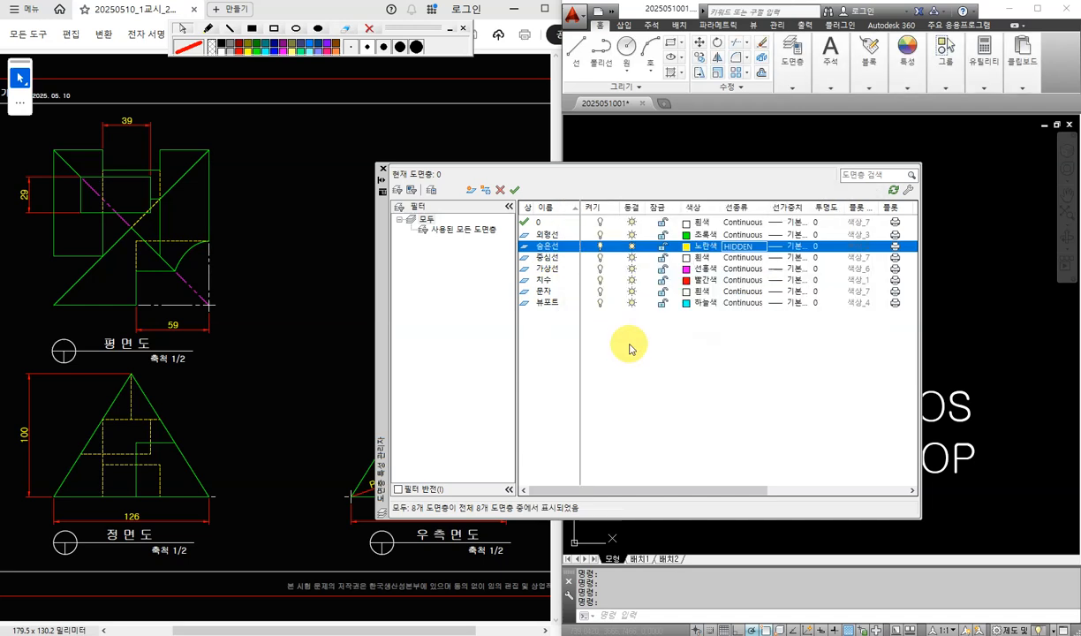
# Step: Assign the CENTER linetype to layer 중심선 and the PHANTOM linetype to layer 가상선
pyautogui.click(745, 259)
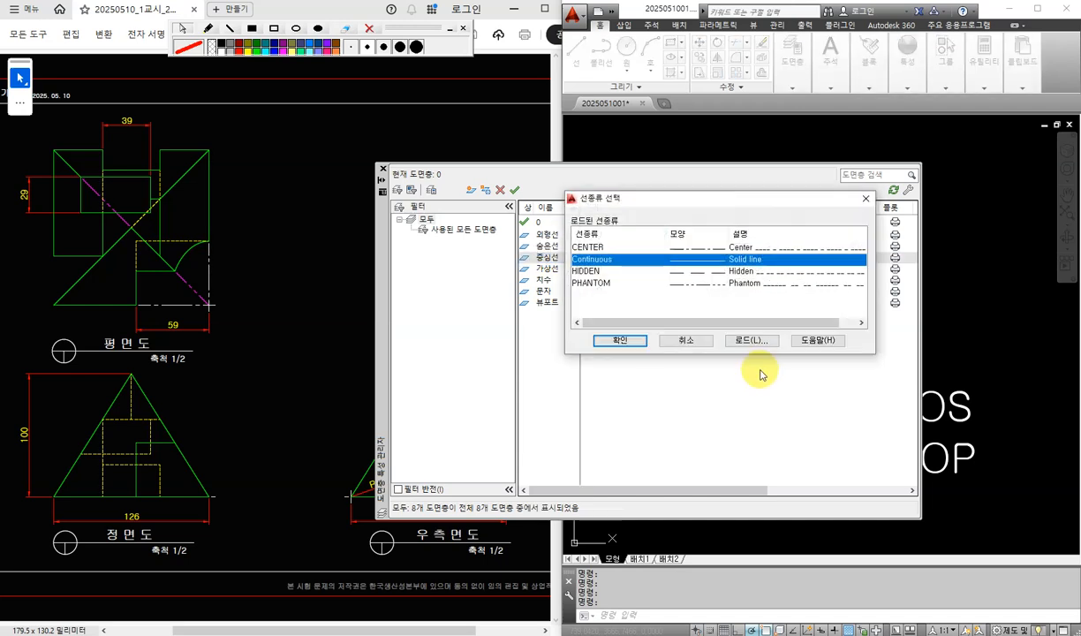
pyautogui.click(604, 250)
pyautogui.click(620, 340)
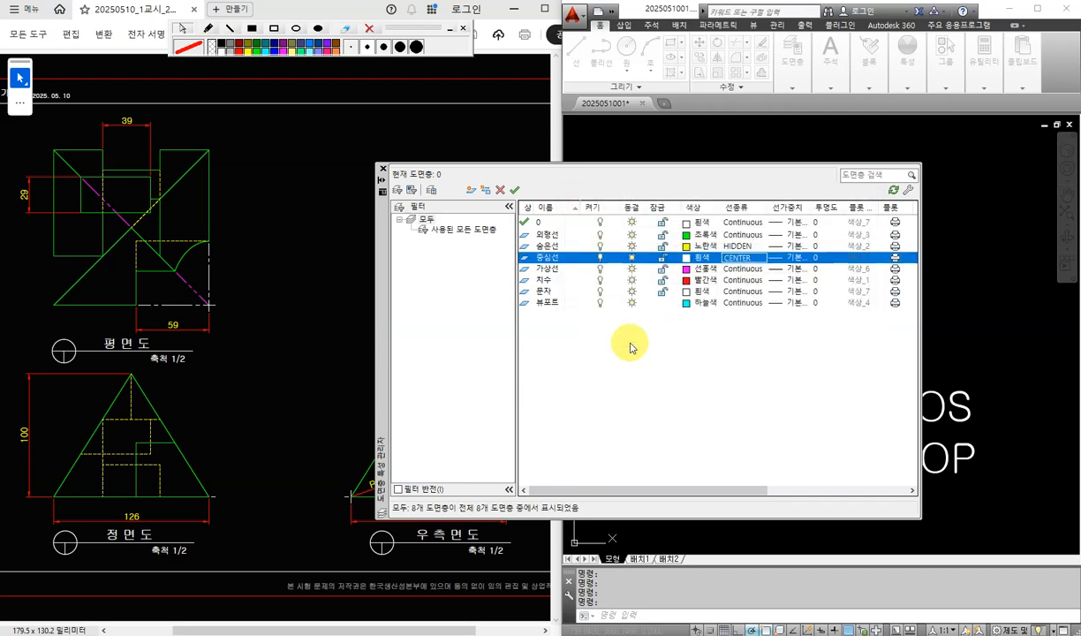
pyautogui.click(740, 268)
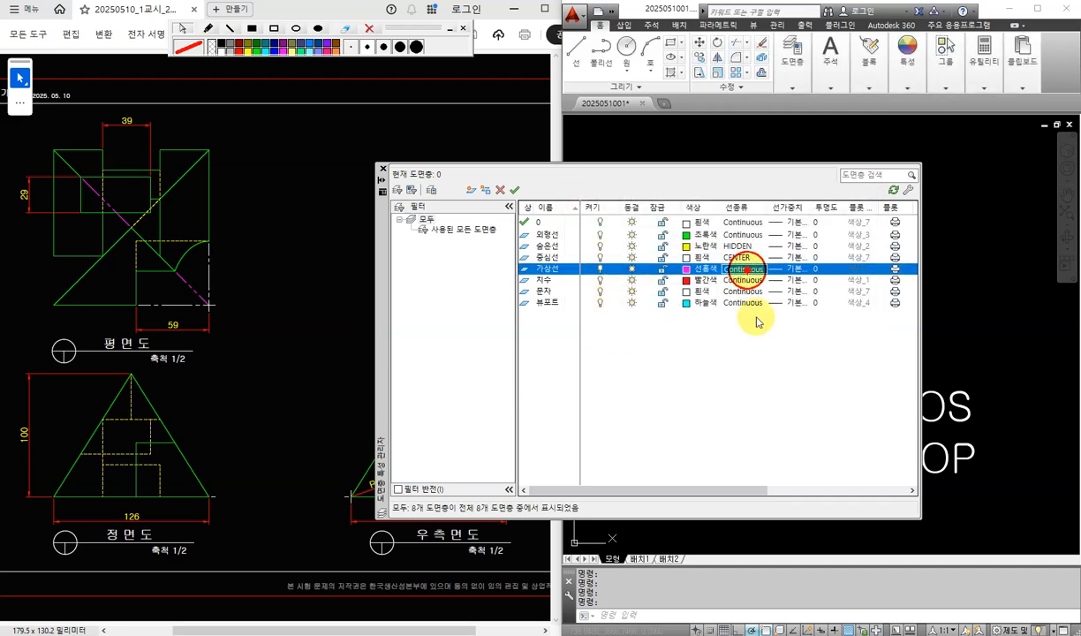
pyautogui.click(606, 283)
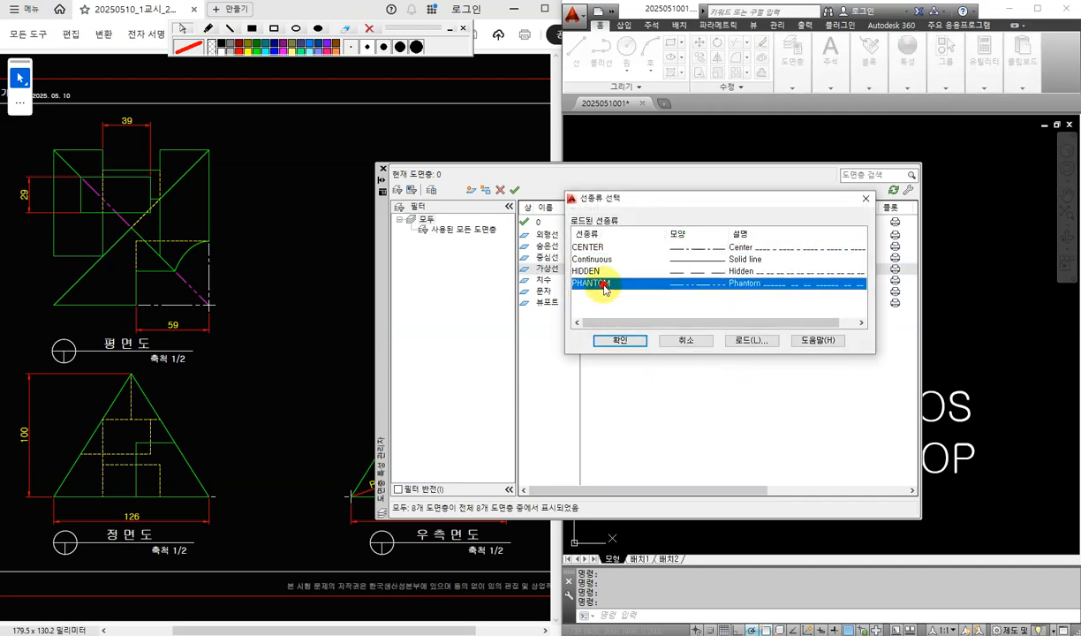
pyautogui.click(632, 340)
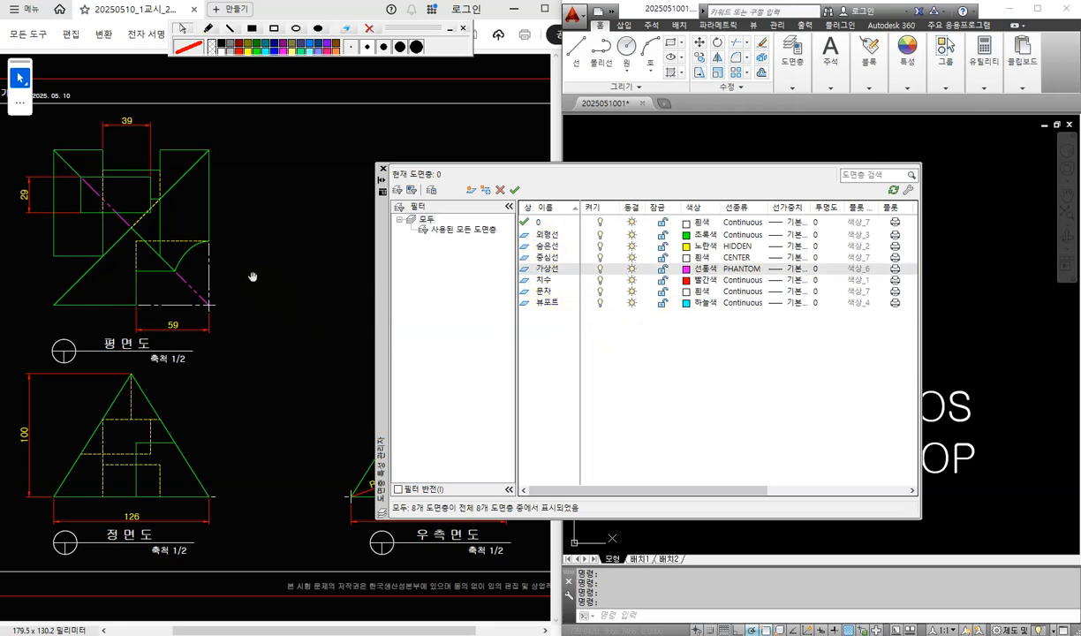
# Step: Make 외형선 the current layer and close the layer properties manager
pyautogui.click(551, 235)
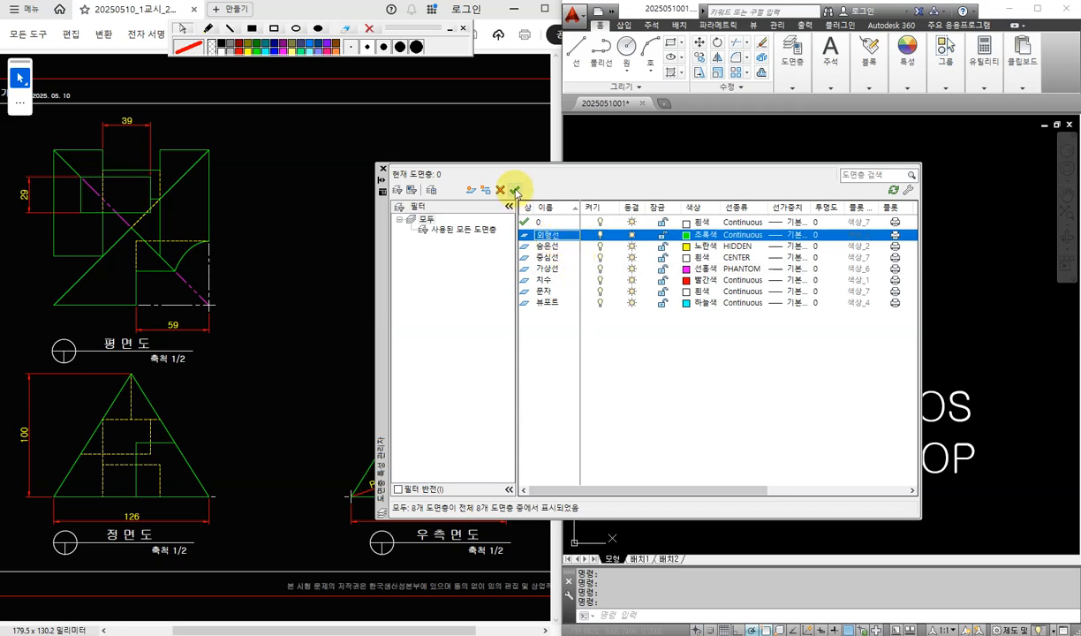
pyautogui.click(514, 191)
pyautogui.click(384, 169)
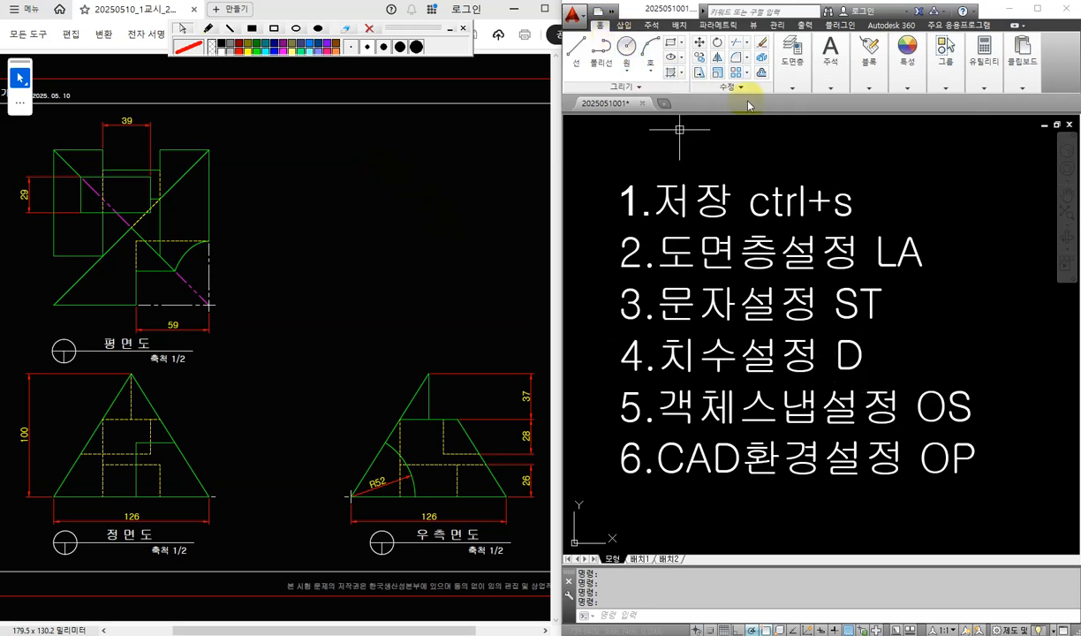
# Step: Check the current layer and the list of layers available in the drawing
pyautogui.click(792, 87)
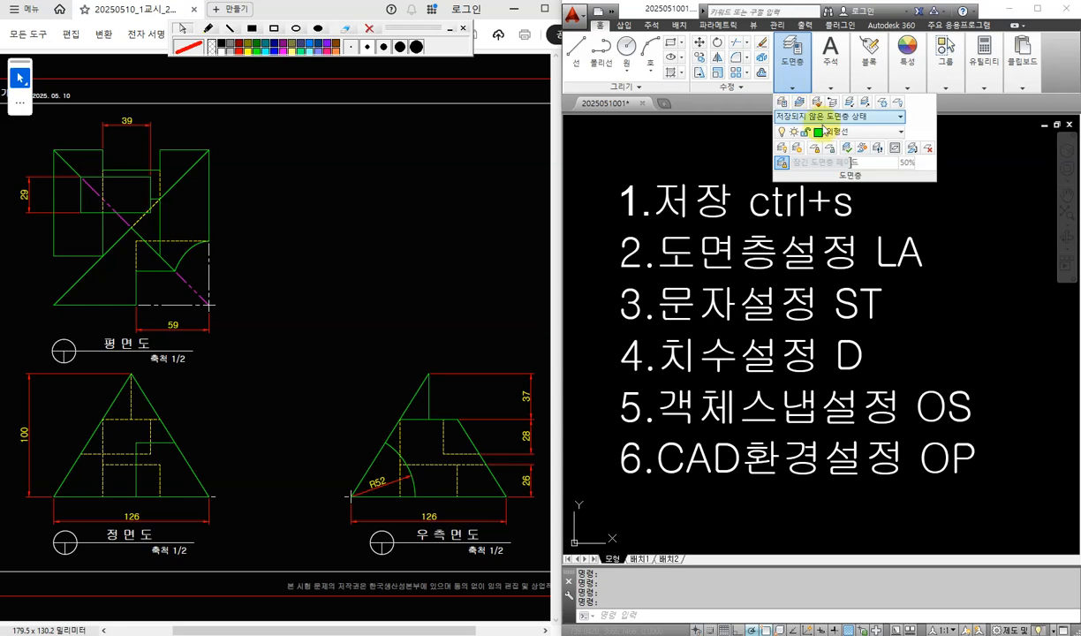
pyautogui.click(899, 133)
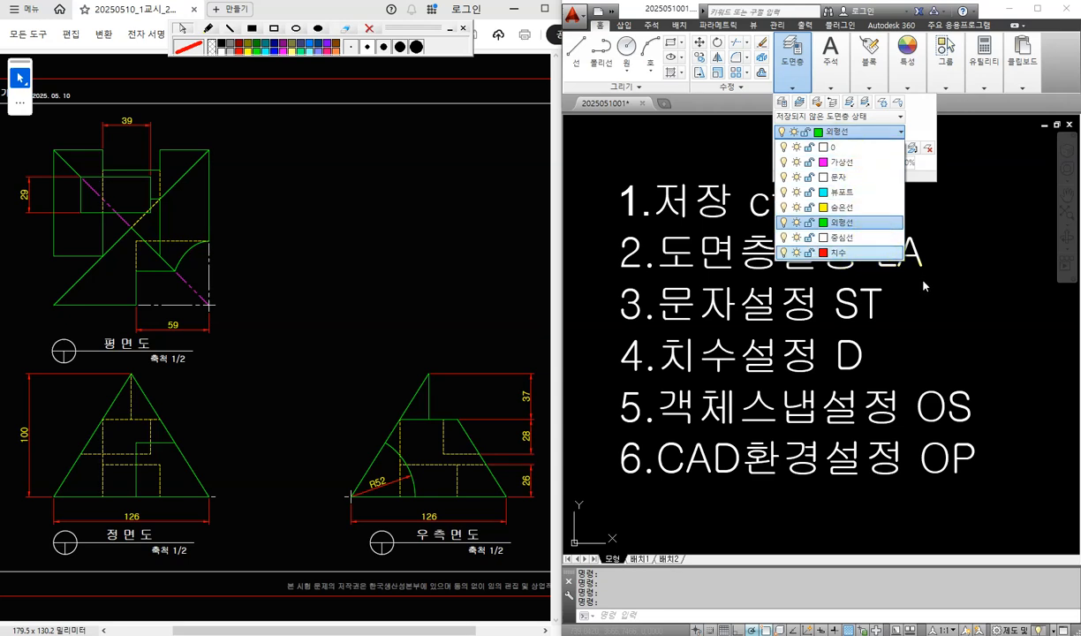
pyautogui.click(969, 225)
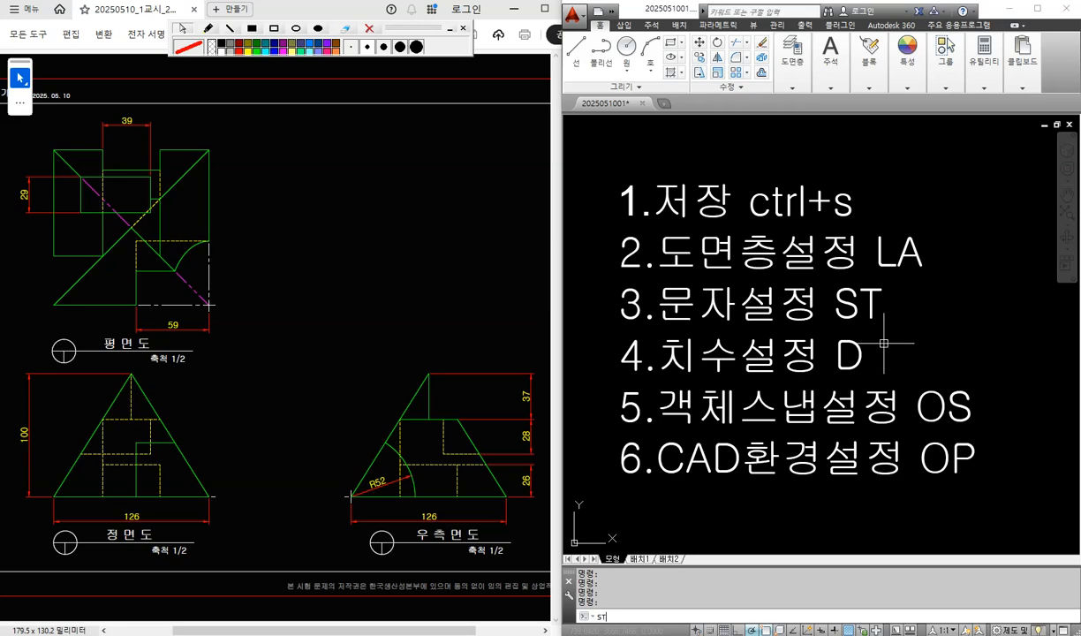
# Step: Set the Standard text style's font to 굴림, apply it and close the text style settings
pyautogui.press('Return')
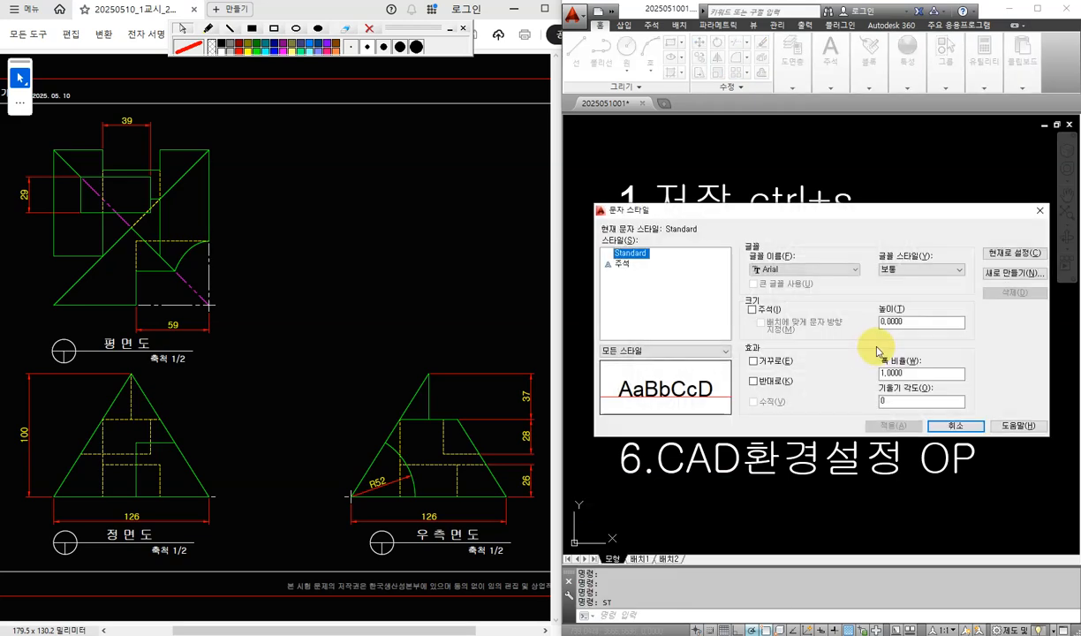
pyautogui.moveTo(812, 221); pyautogui.dragTo(789, 210)
pyautogui.click(813, 257)
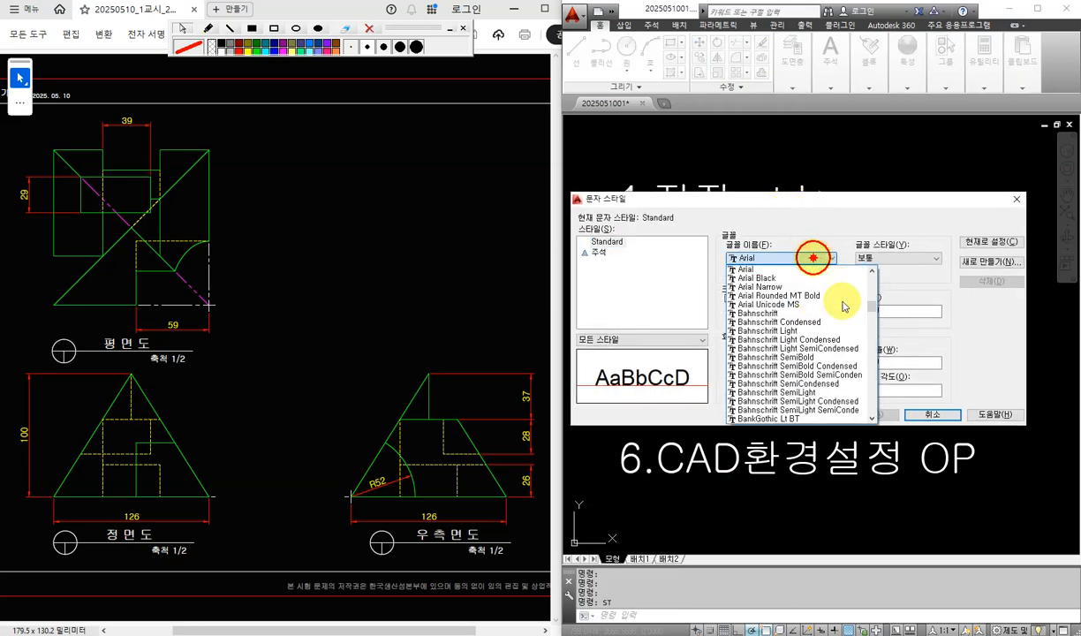
pyautogui.moveTo(872, 306); pyautogui.dragTo(882, 402)
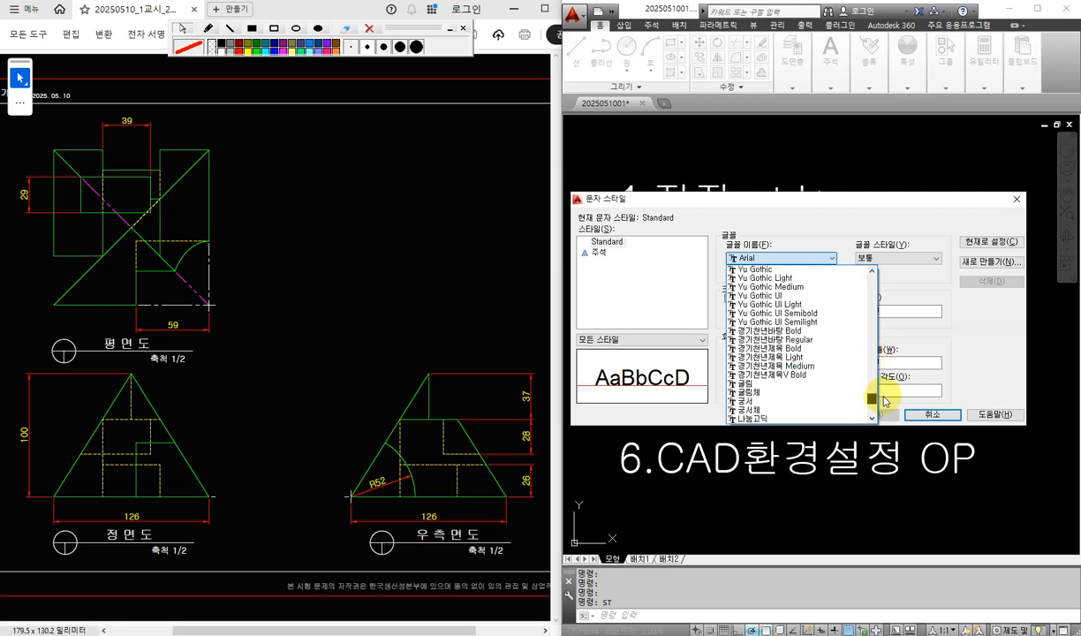
pyautogui.click(781, 385)
pyautogui.click(883, 414)
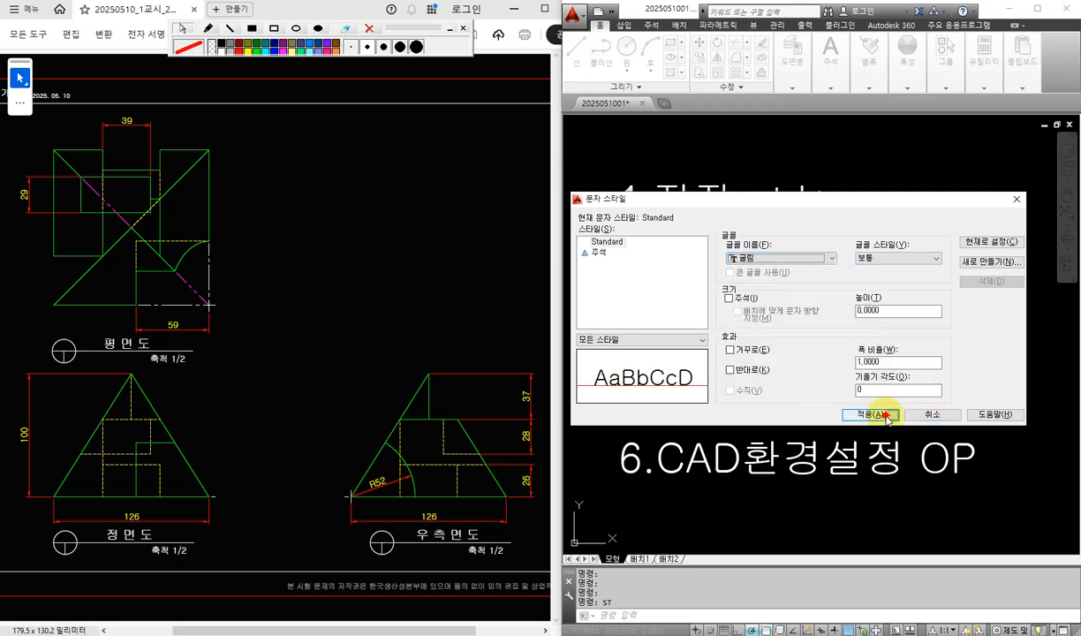
pyautogui.click(927, 414)
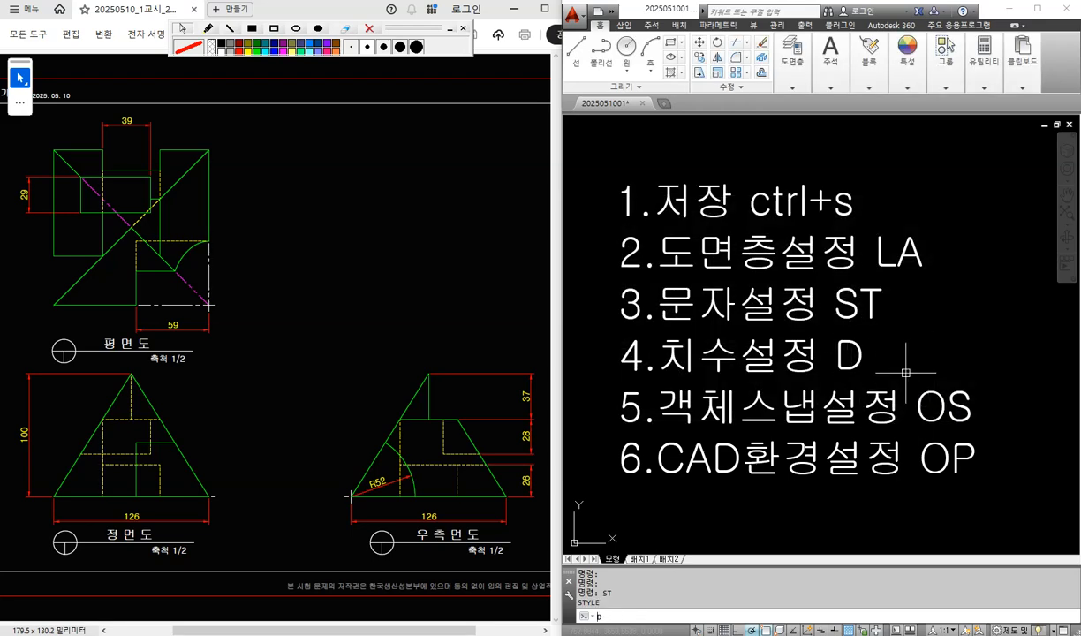
# Step: Open the ISO-25 dimension style for modification and set its center marks to none (없음)
pyautogui.press('Return')
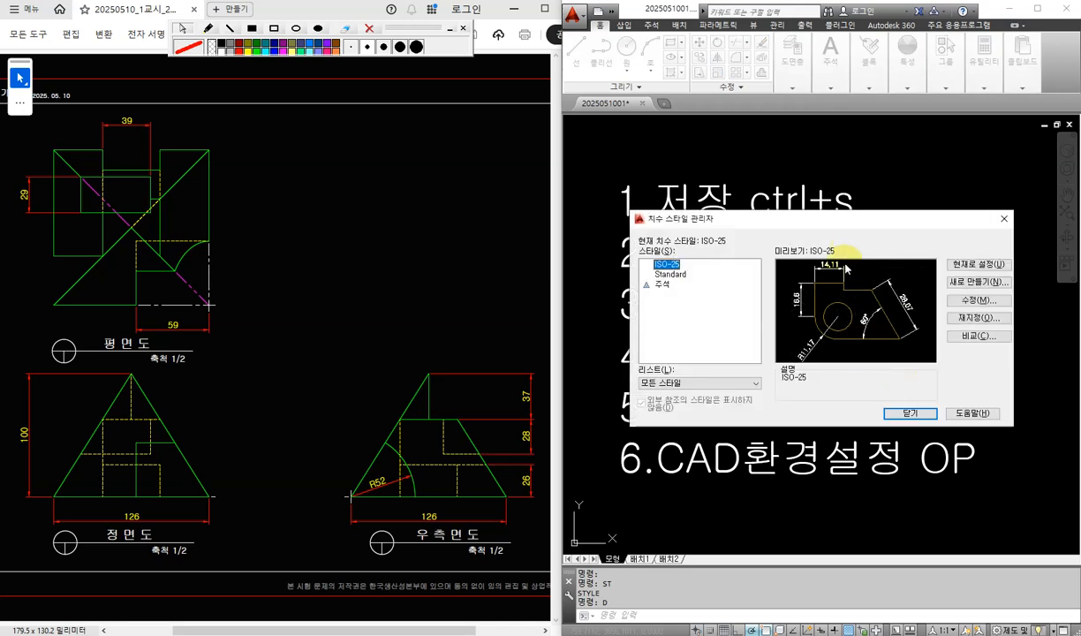
pyautogui.moveTo(846, 220); pyautogui.dragTo(813, 210)
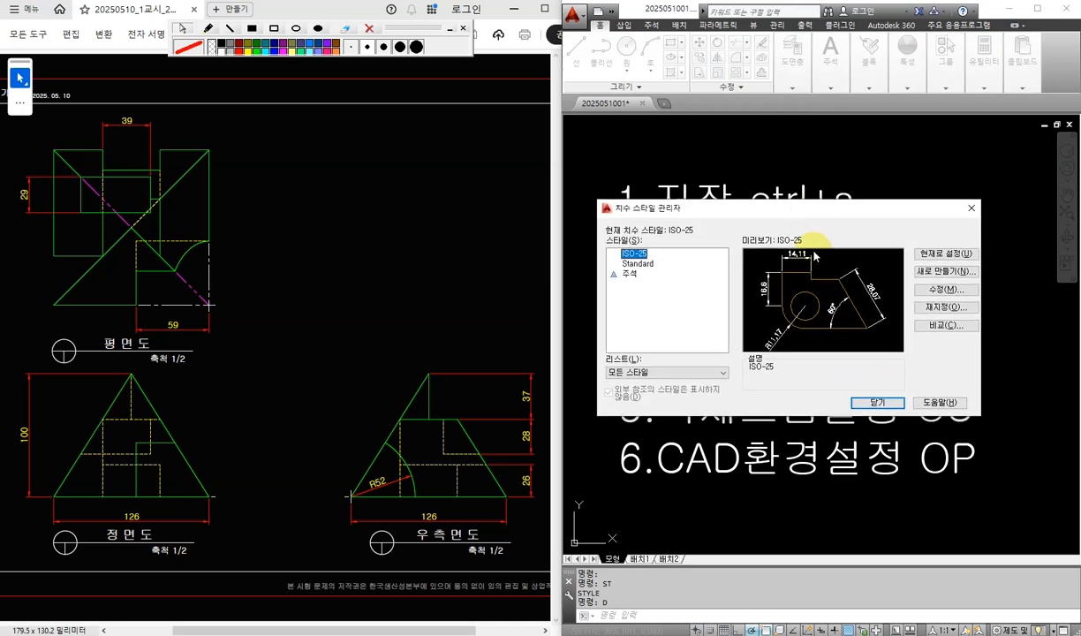
pyautogui.click(953, 272)
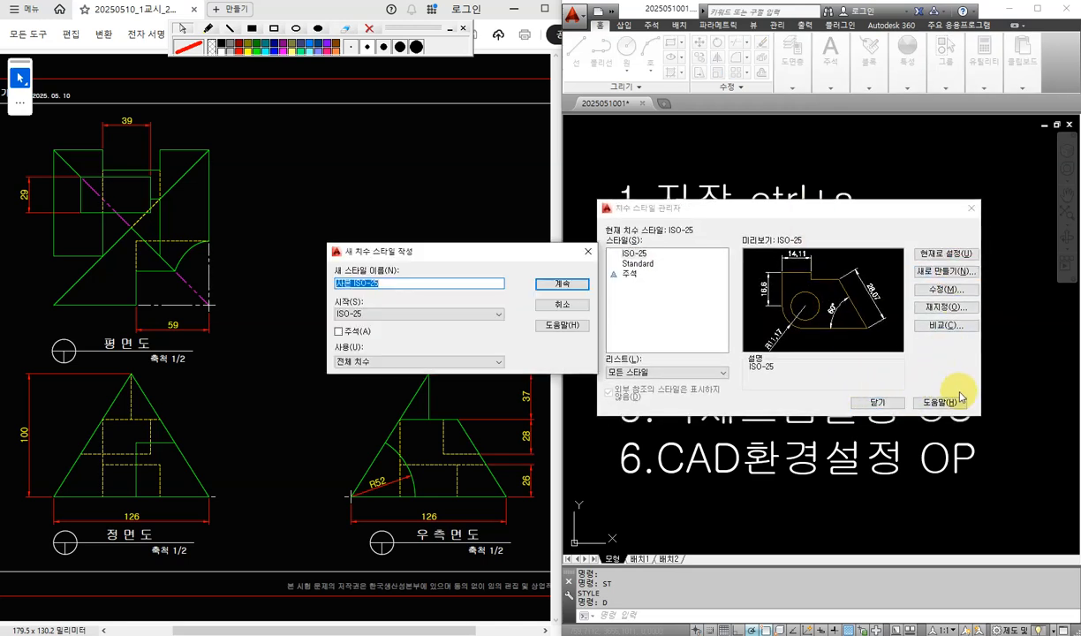
pyautogui.click(587, 251)
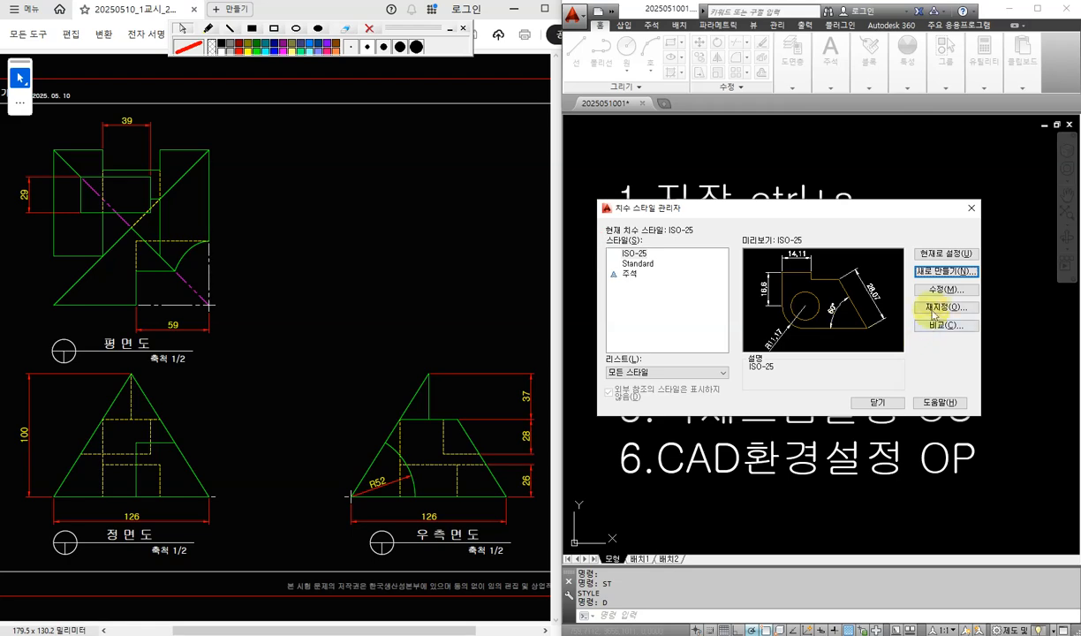
pyautogui.click(943, 289)
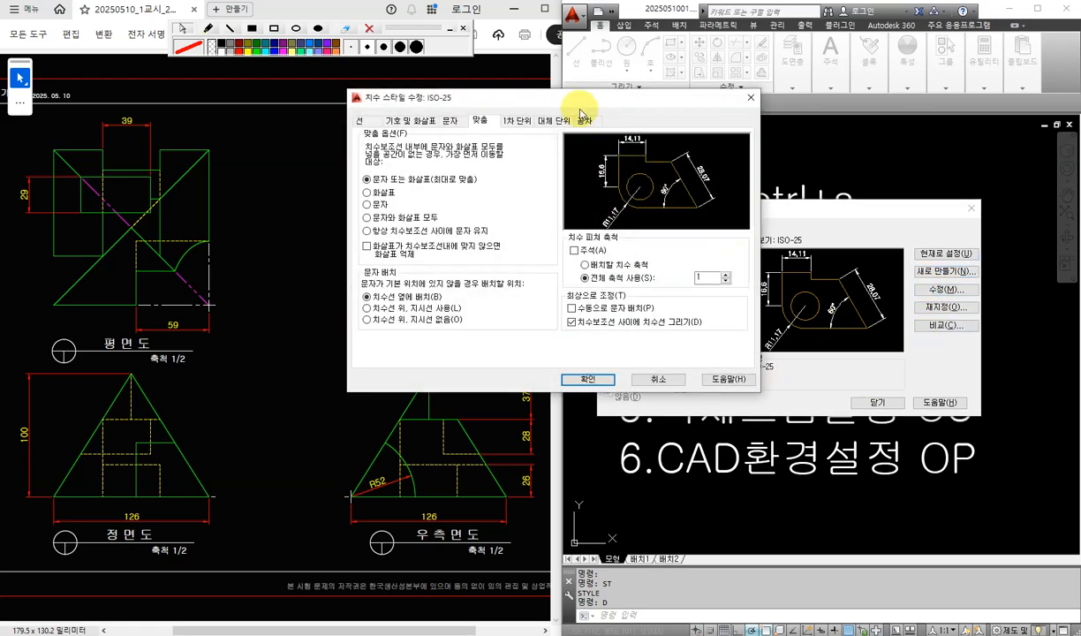
pyautogui.moveTo(554, 97); pyautogui.dragTo(607, 131)
pyautogui.click(477, 155)
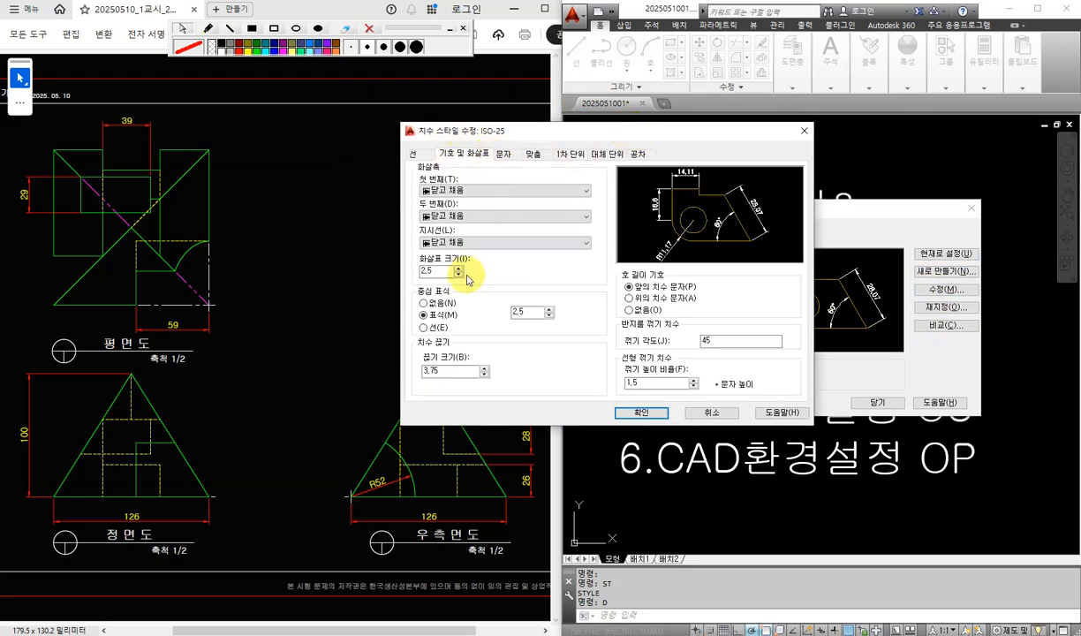
pyautogui.click(423, 303)
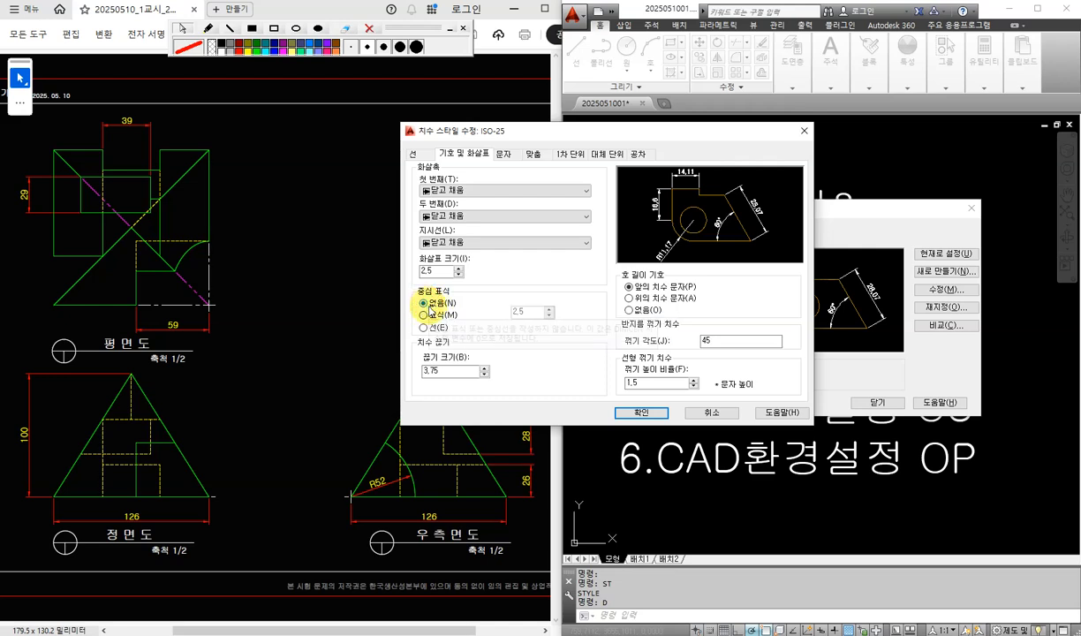
# Step: Set the ISO-25 dimension text color to yellow (노란색) and bring up the fit (맞춤) settings
pyautogui.click(505, 154)
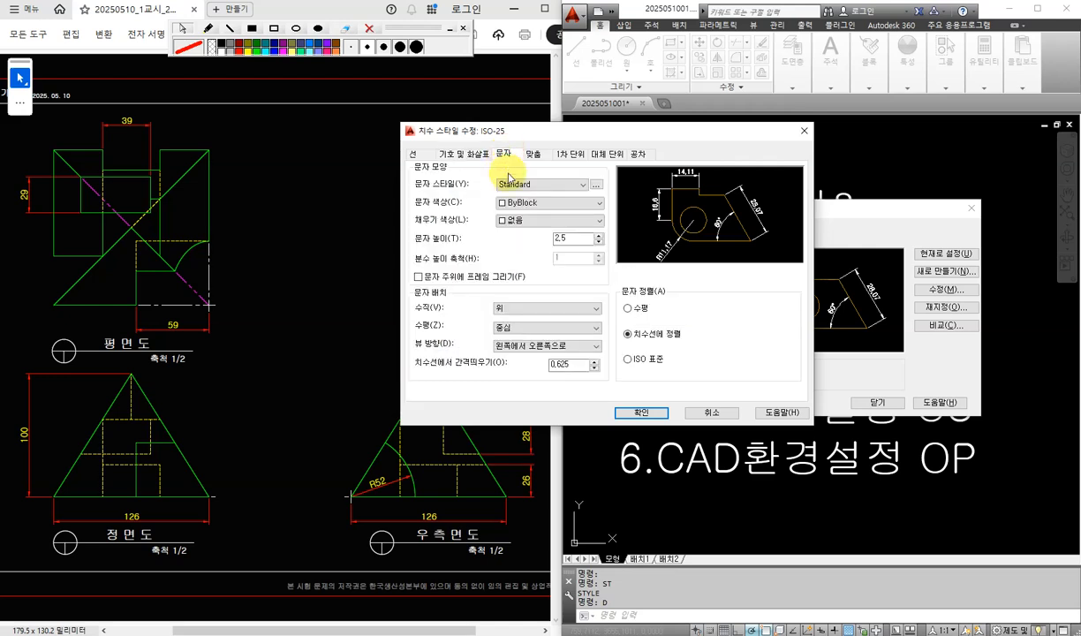
pyautogui.click(549, 203)
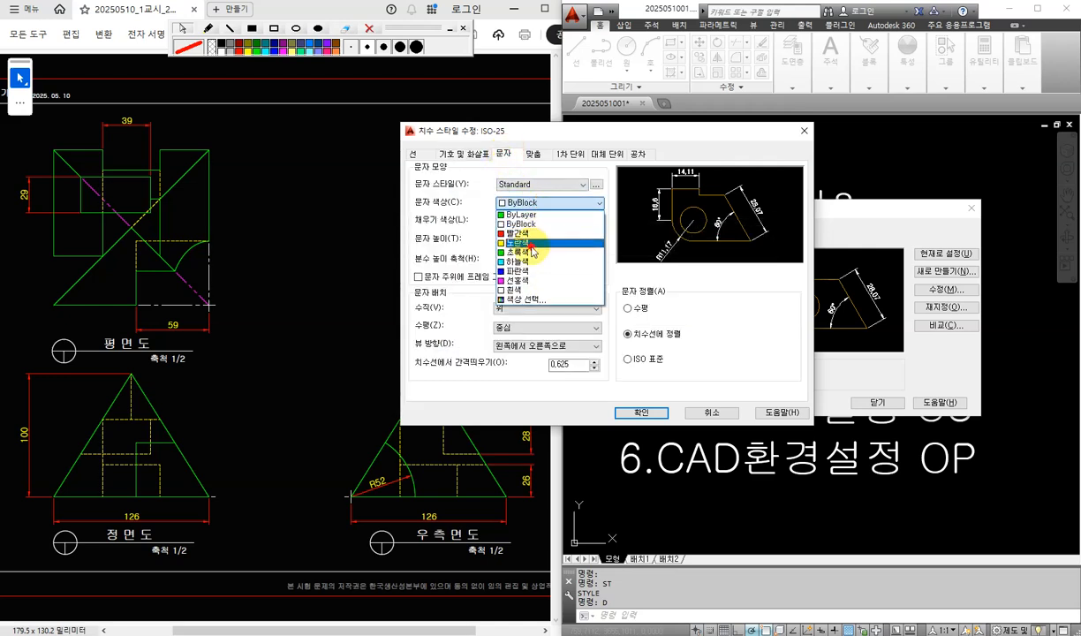
pyautogui.click(537, 242)
pyautogui.click(535, 157)
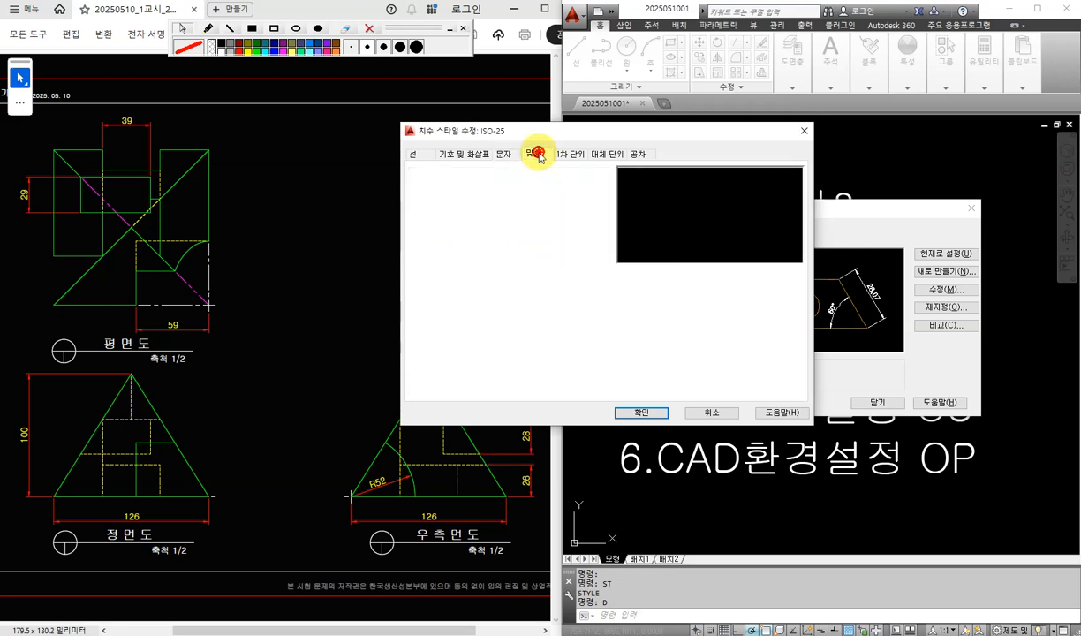
# Step: Outline the plan view's 축척 1/2 label and the overall dimension scale value with red rectangles
pyautogui.click(274, 28)
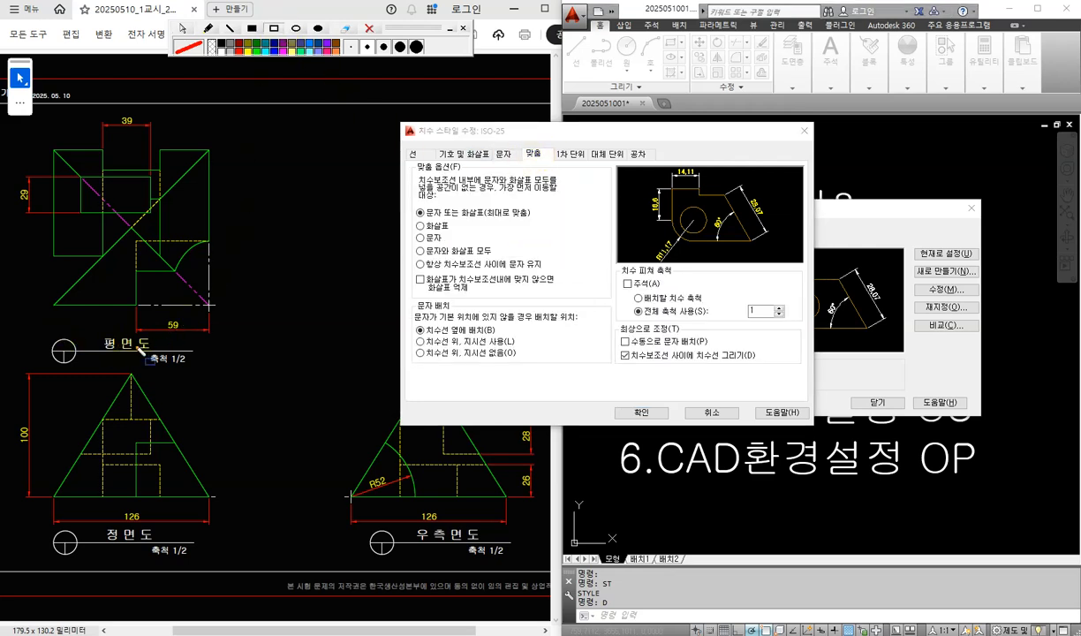
pyautogui.moveTo(137, 347); pyautogui.dragTo(210, 373)
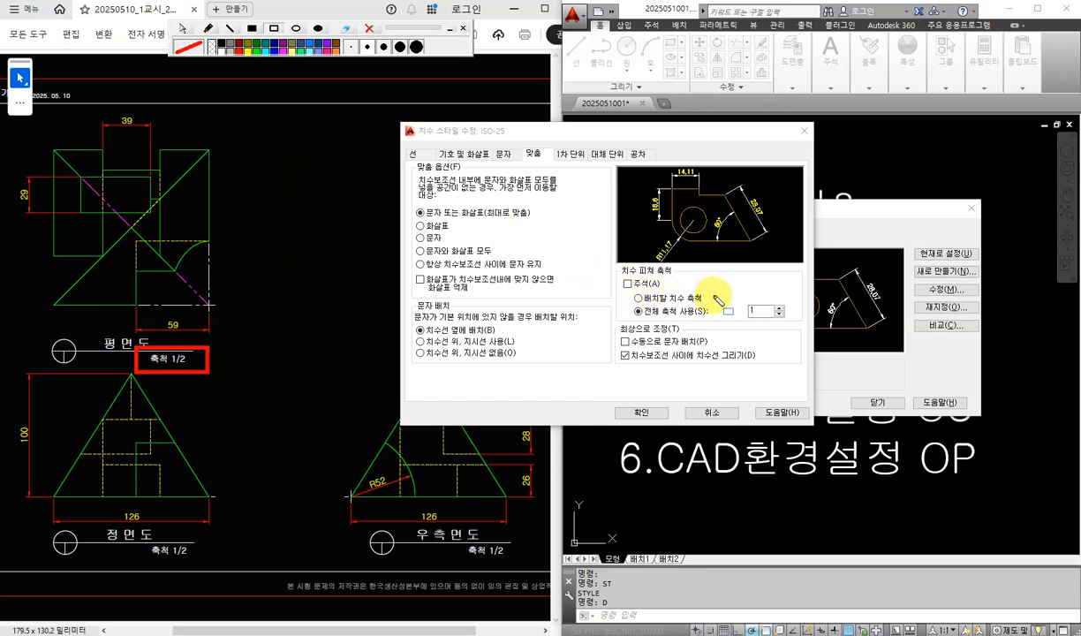
pyautogui.moveTo(713, 297); pyautogui.dragTo(804, 327)
pyautogui.click(183, 28)
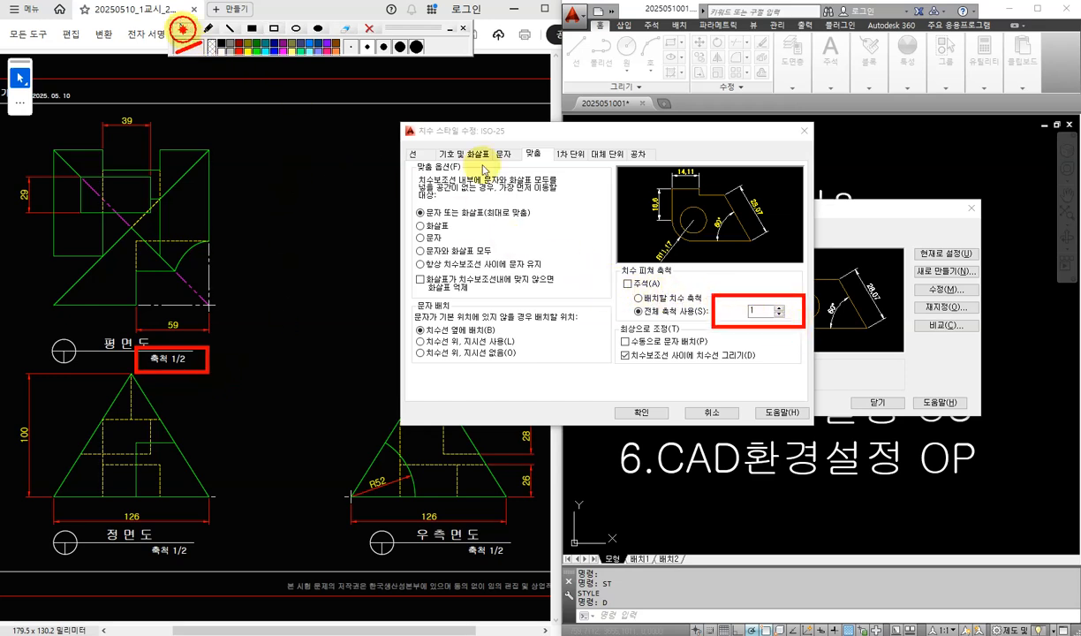
# Step: Set the ISO-25 overall dimension scale to 2, confirm and close the dimension style manager, and clear the red markings
pyautogui.doubleClick(755, 310)
pyautogui.write('4')
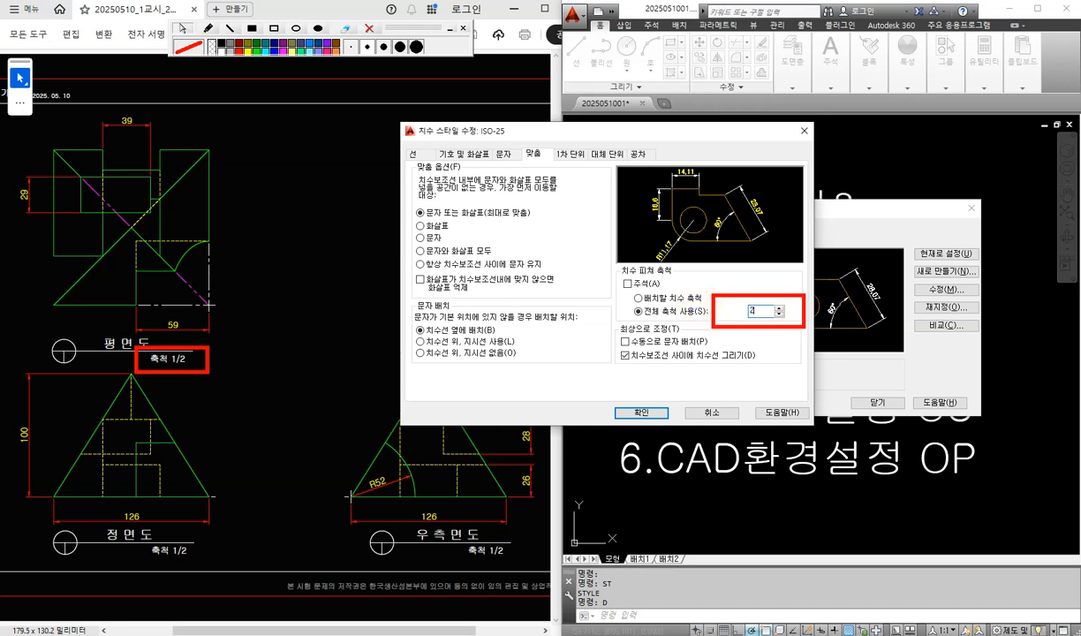
pyautogui.press('BackSpace')
pyautogui.write('4')
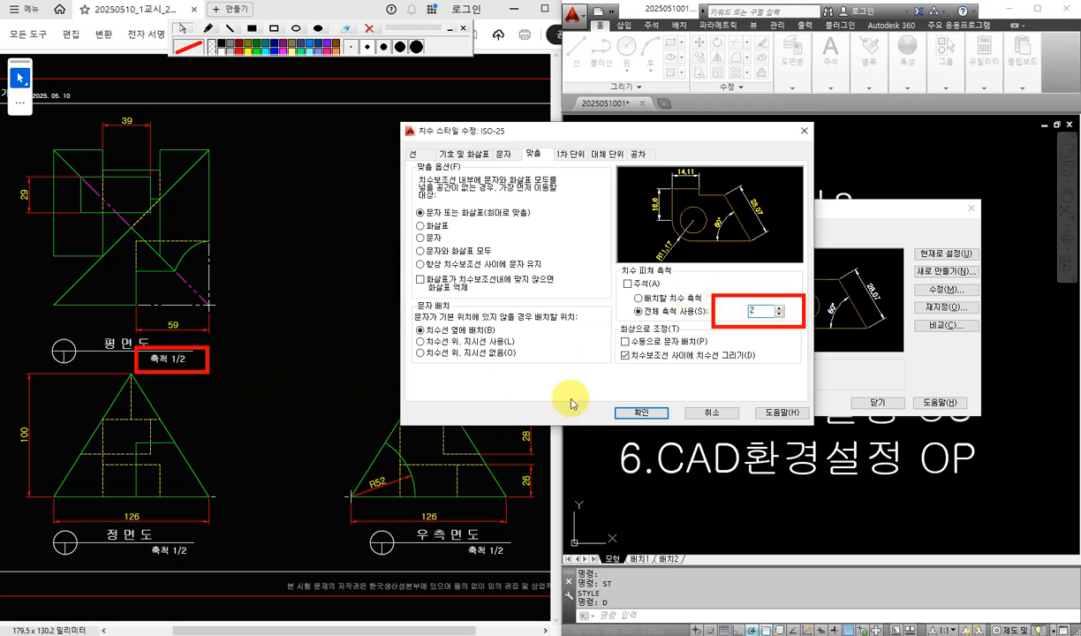
pyautogui.press('BackSpace')
pyautogui.write('2')
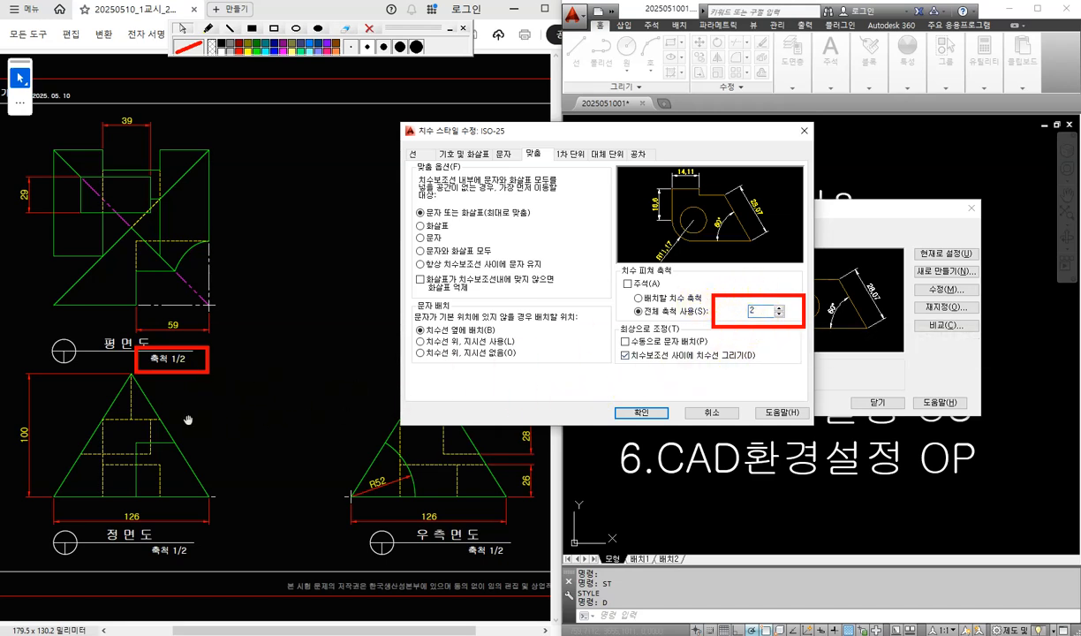
pyautogui.doubleClick(759, 311)
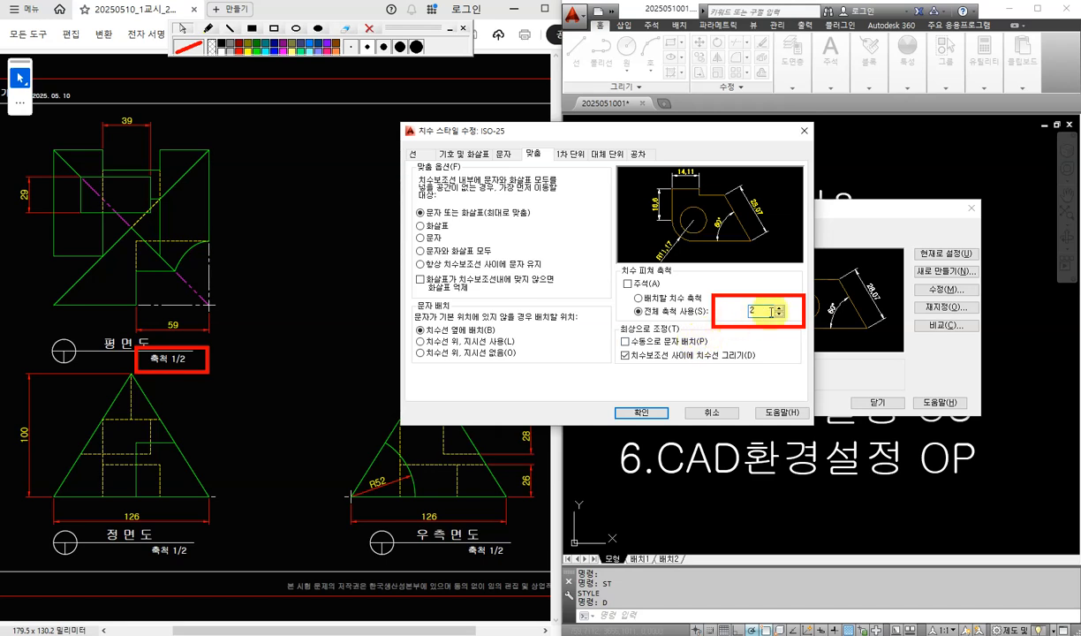
pyautogui.write('4')
pyautogui.doubleClick(757, 310)
pyautogui.write('2')
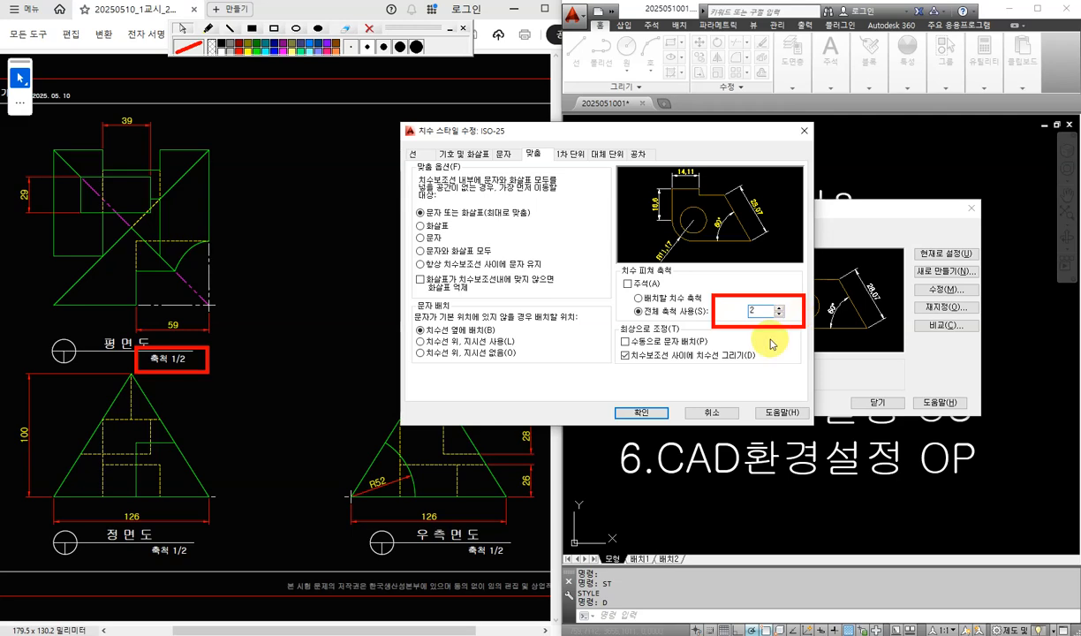
pyautogui.click(655, 412)
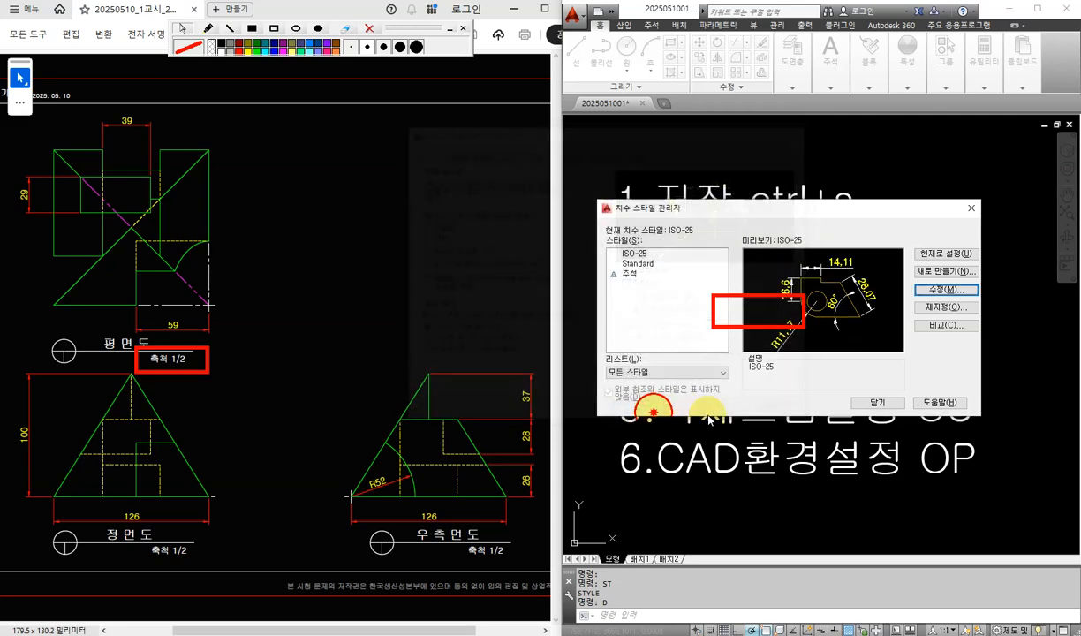
pyautogui.click(834, 402)
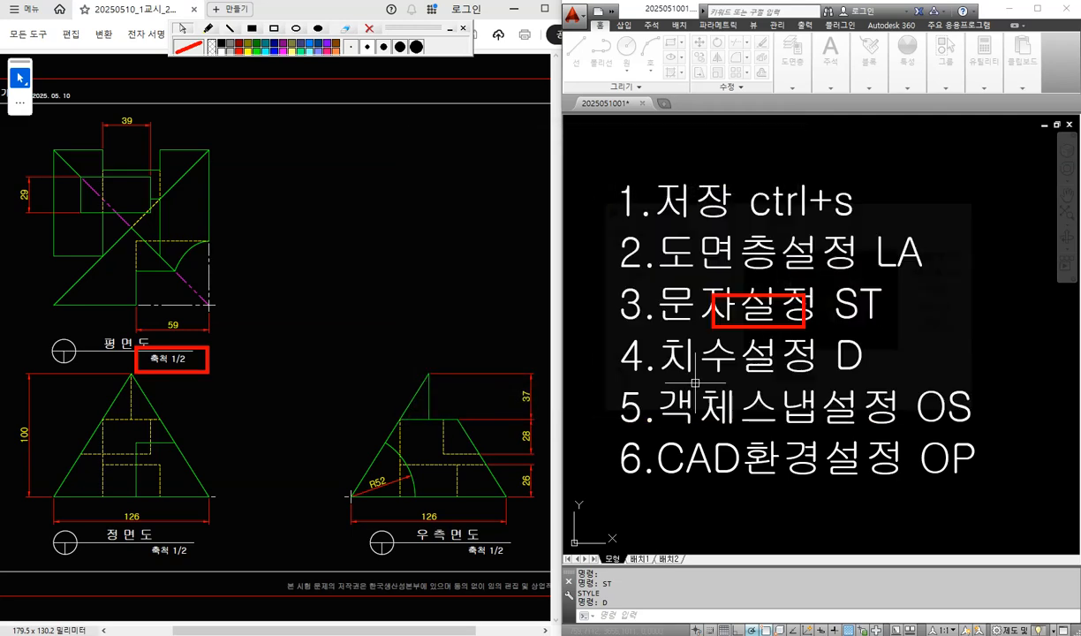
pyautogui.click(369, 28)
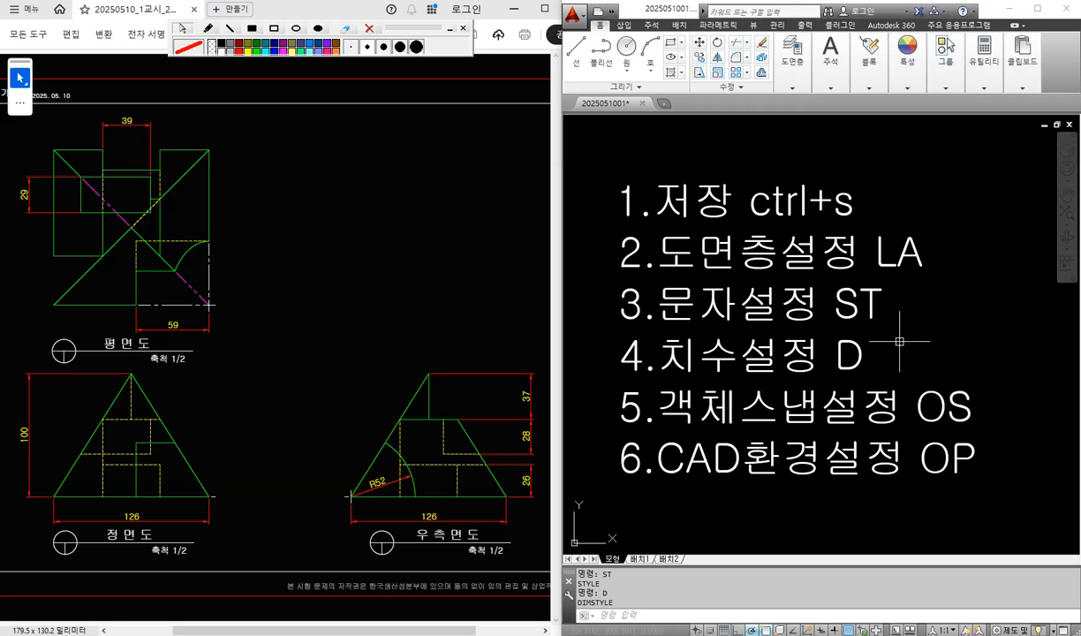
# Step: Turn off the apparent intersection (가상 교차점) object snap and confirm the drafting settings
pyautogui.write('os')
pyautogui.press('Return')
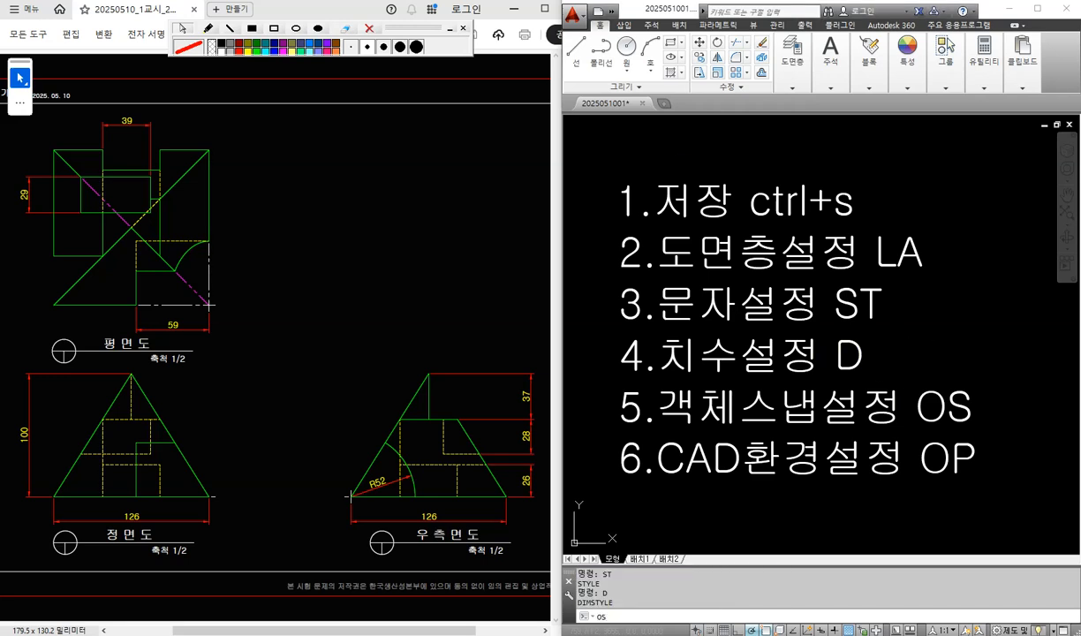
pyautogui.moveTo(793, 161); pyautogui.dragTo(754, 175)
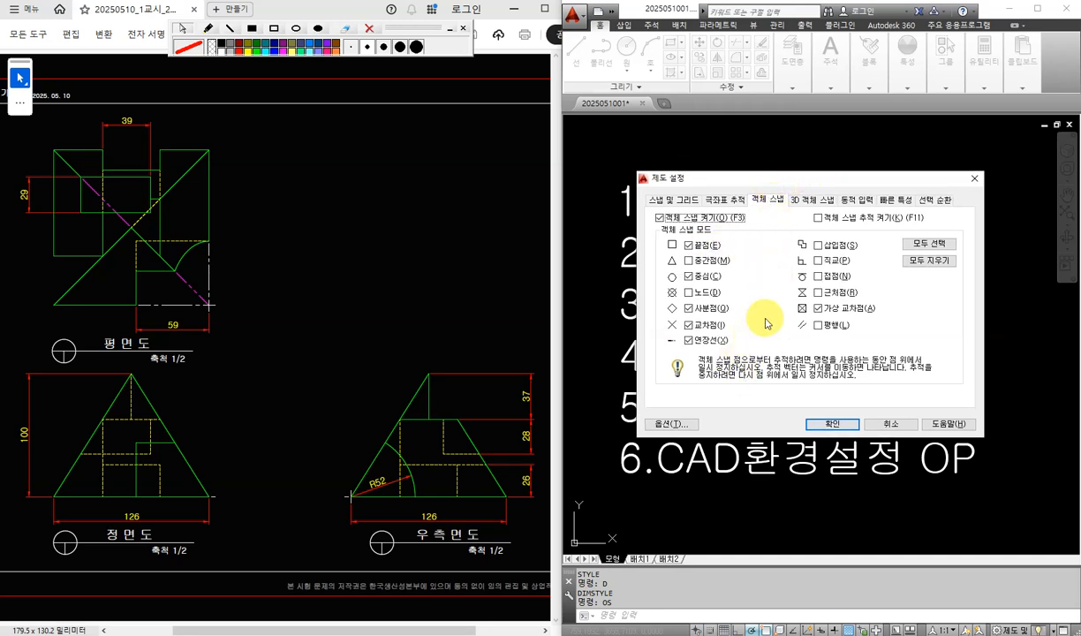
pyautogui.click(819, 308)
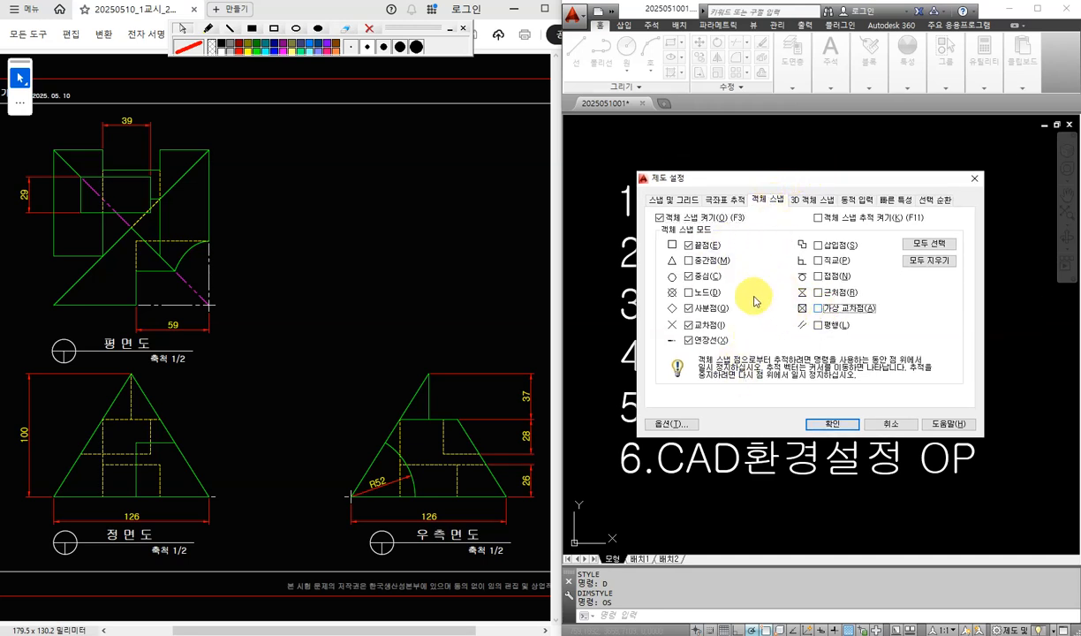
pyautogui.click(686, 260)
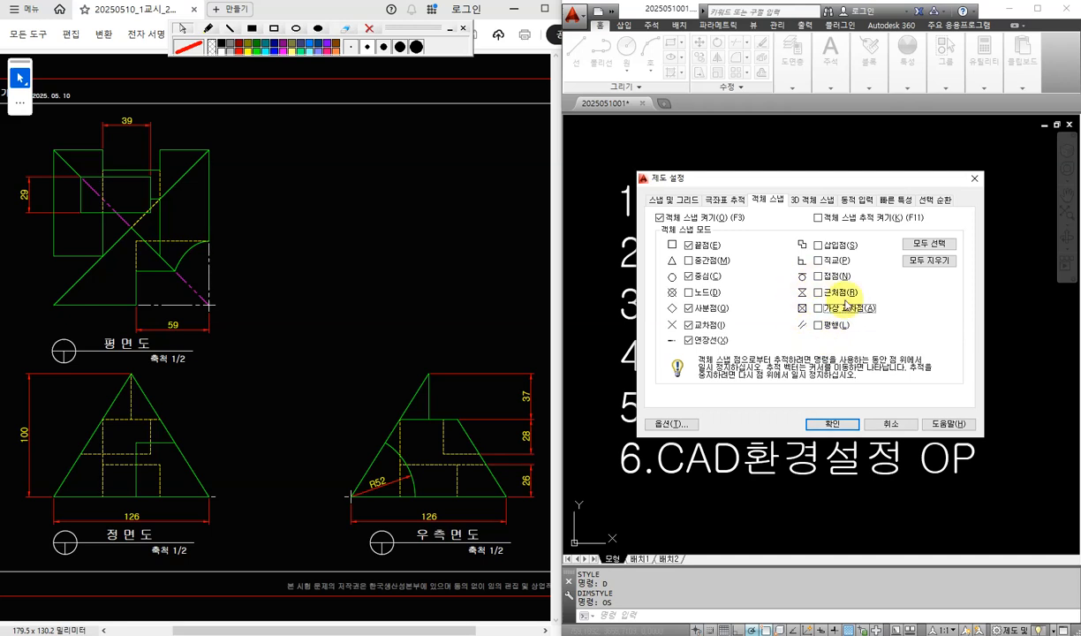
pyautogui.click(831, 425)
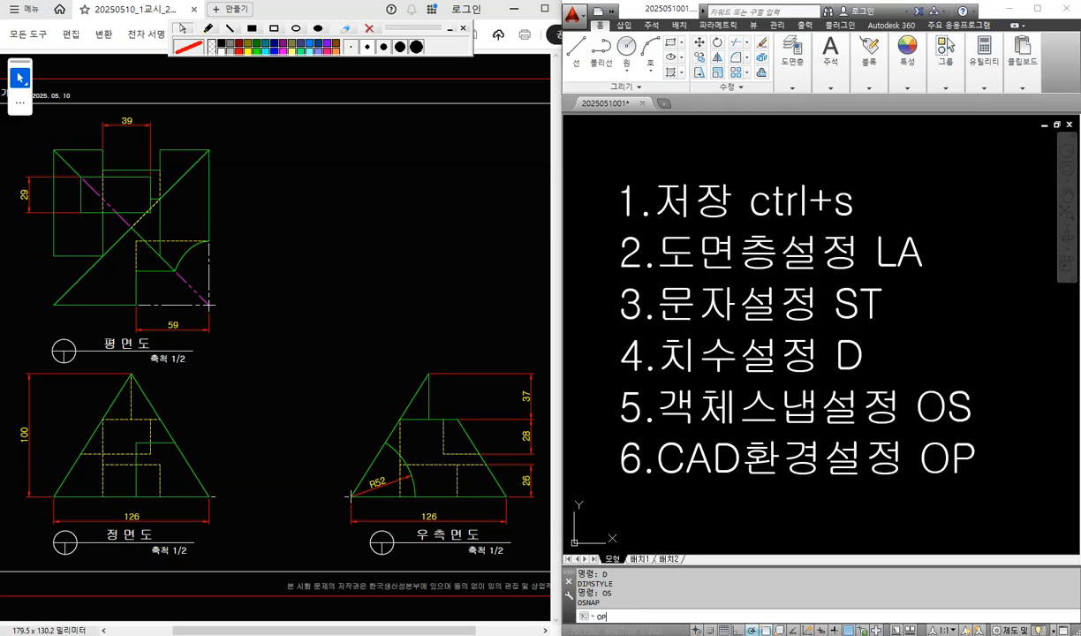
# Step: Check the automatic save interval in the open and save (열기 및 저장) options, and close the options dialog
pyautogui.press('Return')
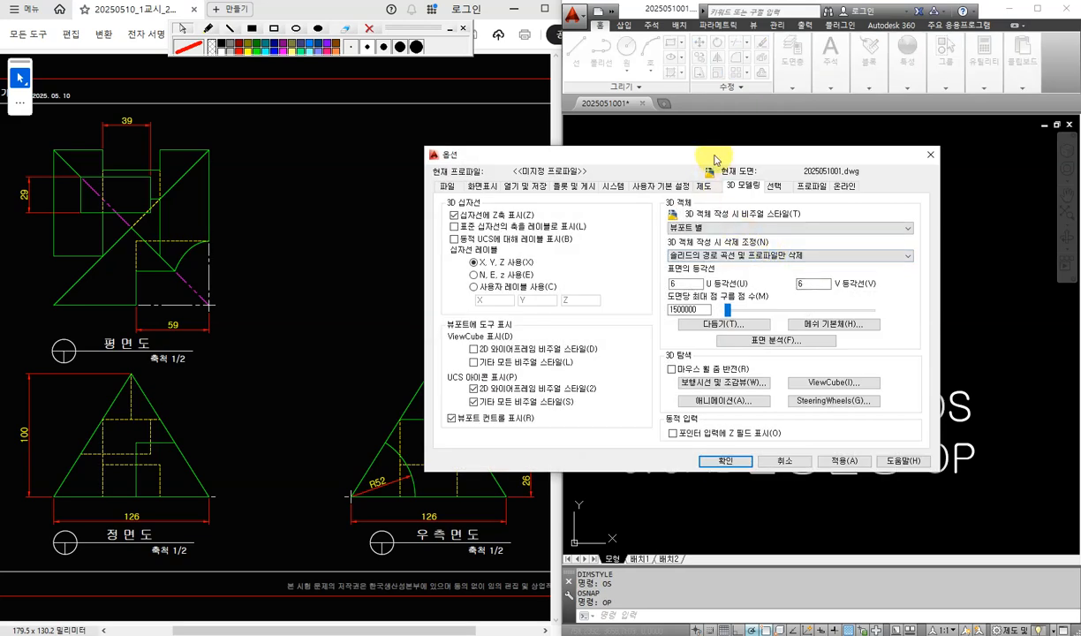
pyautogui.moveTo(717, 161); pyautogui.dragTo(729, 152)
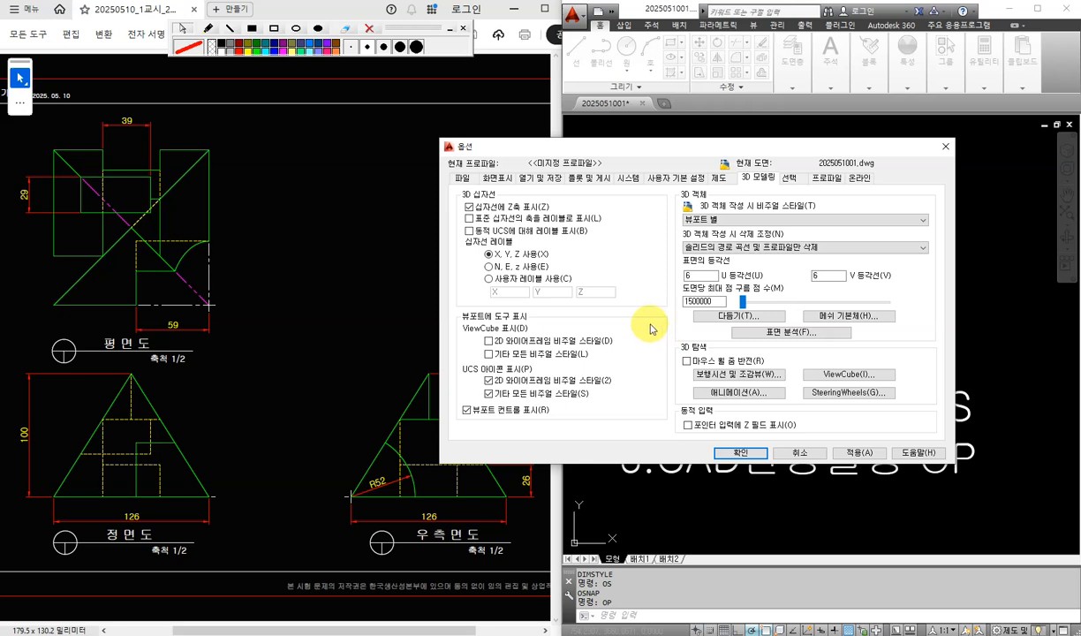
pyautogui.click(534, 177)
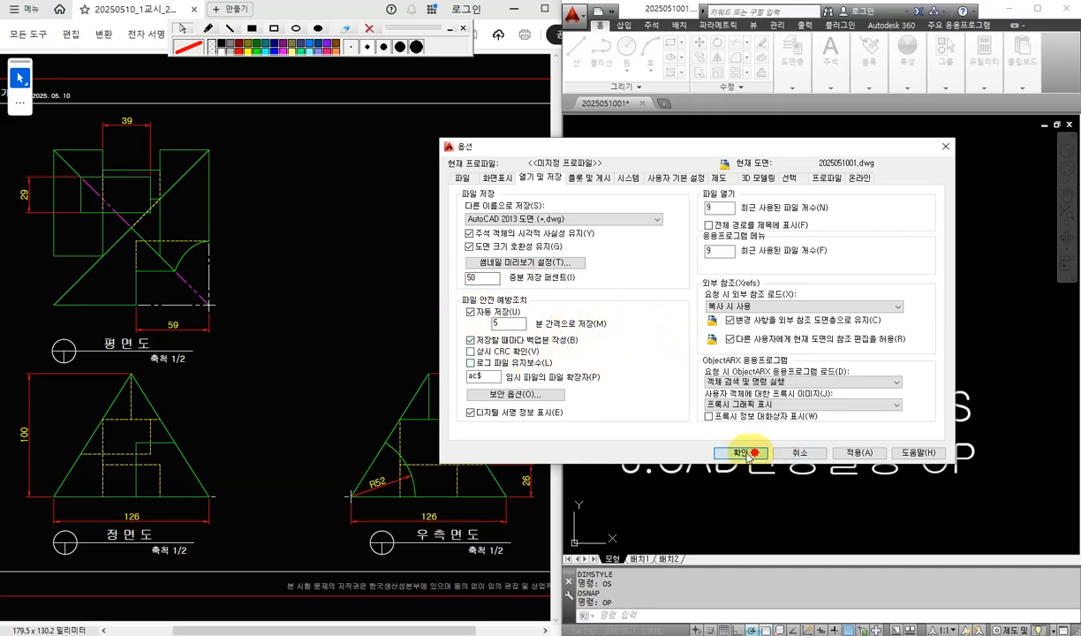
pyautogui.click(733, 452)
# Step: Delete the six-line setup checklist text from the drawing
pyautogui.click(882, 349)
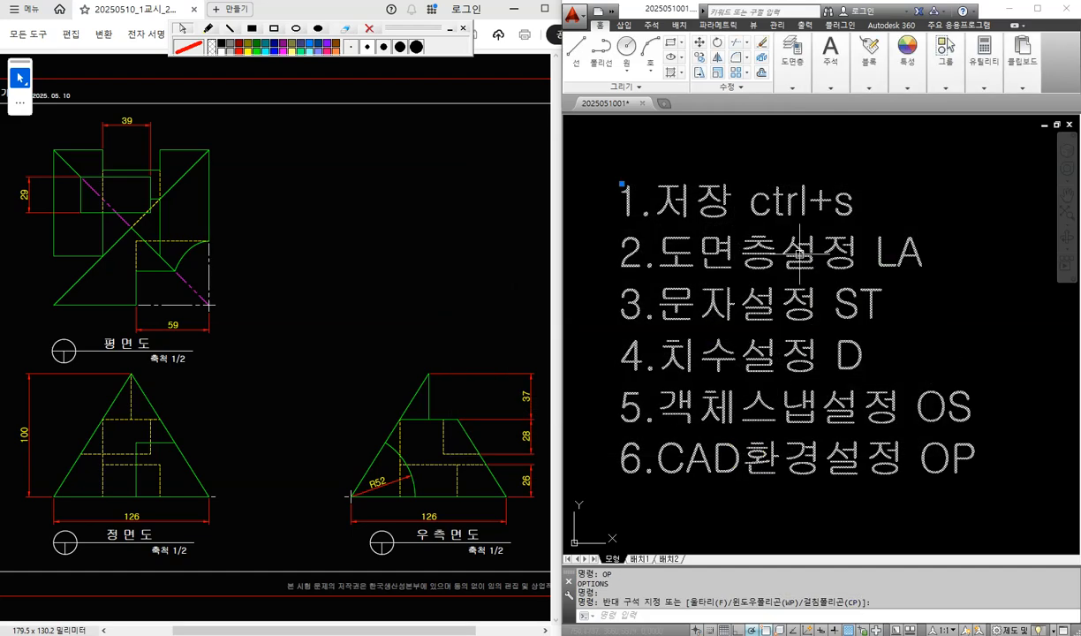
pyautogui.click(622, 188)
pyautogui.press('Delete')
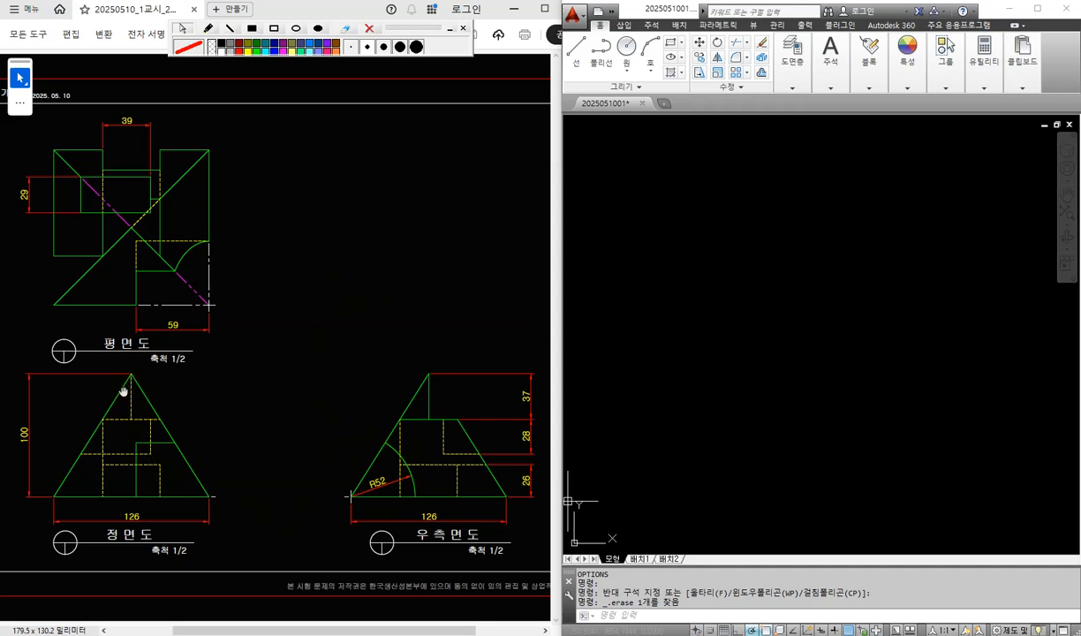
# Step: Trace the triangular outlines of the front view (정면도) and right side view (우측면도) on the exam sheet with red lines
pyautogui.click(230, 28)
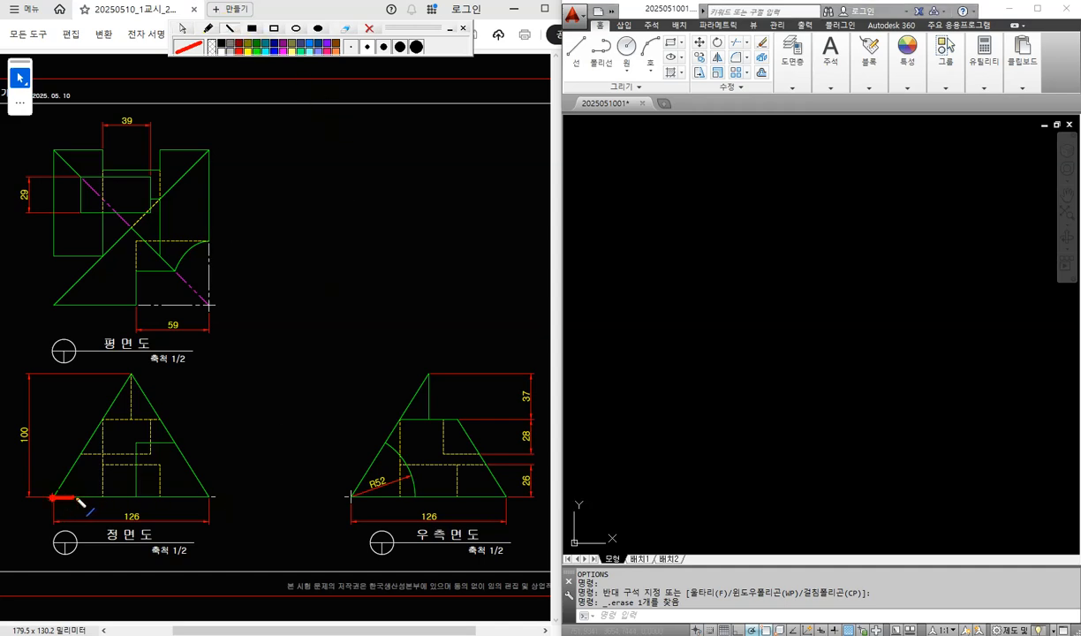
pyautogui.moveTo(76, 498); pyautogui.dragTo(212, 499)
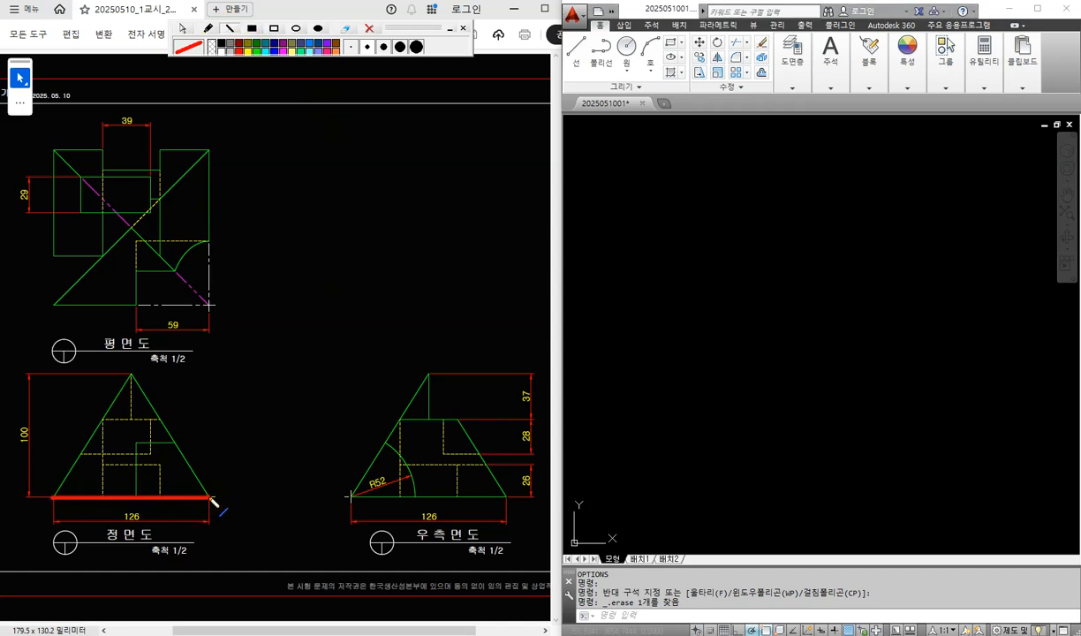
pyautogui.moveTo(354, 496); pyautogui.dragTo(510, 502)
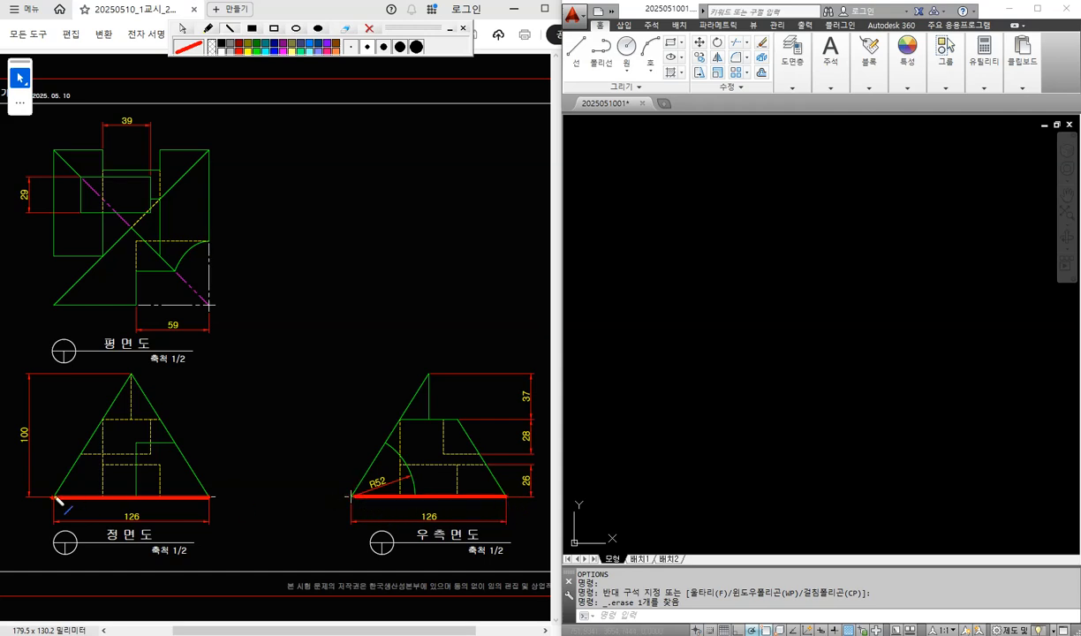
pyautogui.moveTo(58, 497)
pyautogui.mouseDown()
pyautogui.moveTo(133, 376)
pyautogui.moveTo(209, 497)
pyautogui.mouseUp()
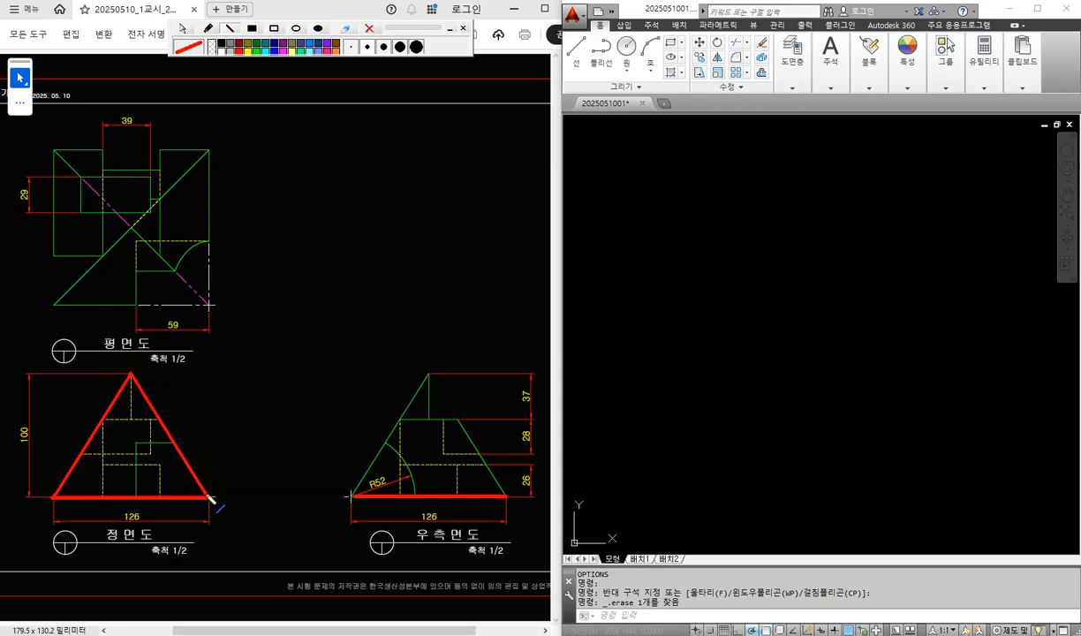
pyautogui.moveTo(354, 497); pyautogui.dragTo(432, 372)
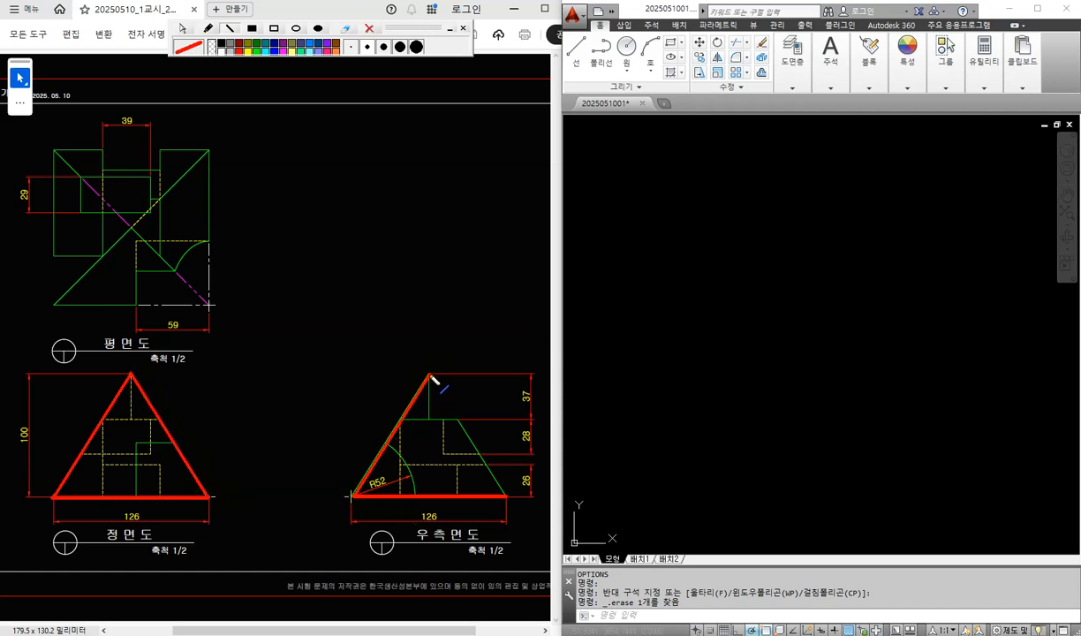
pyautogui.moveTo(431, 376); pyautogui.dragTo(507, 498)
pyautogui.click(372, 30)
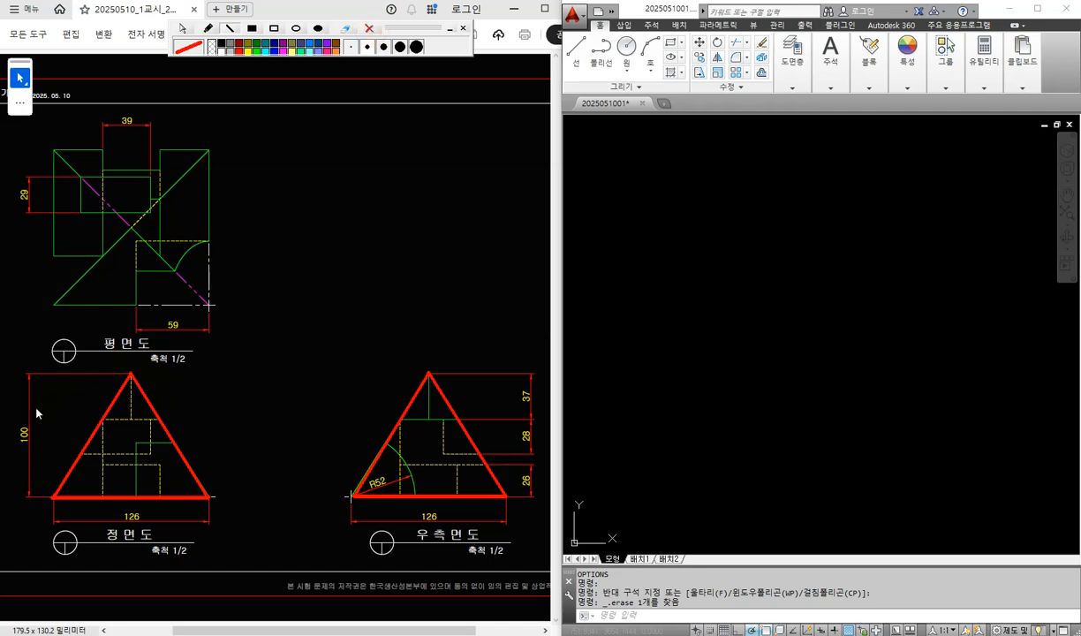
pyautogui.click(182, 28)
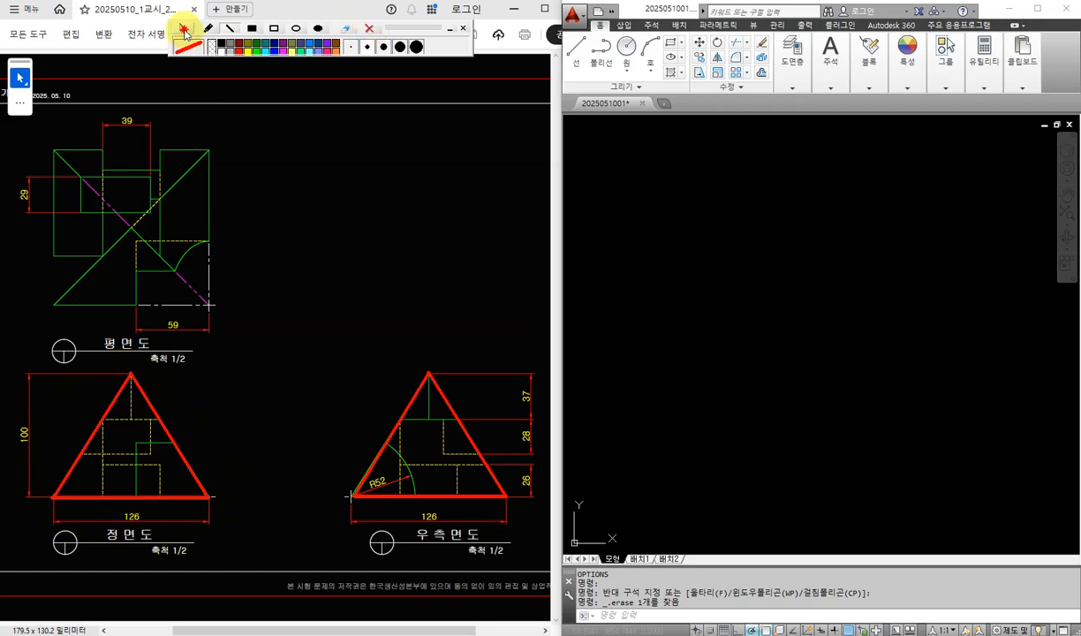
# Step: Draw a horizontal line 126 long as the front view's base in the AutoCAD drawing, and regenerate the model
pyautogui.click(780, 314)
pyautogui.click(703, 439)
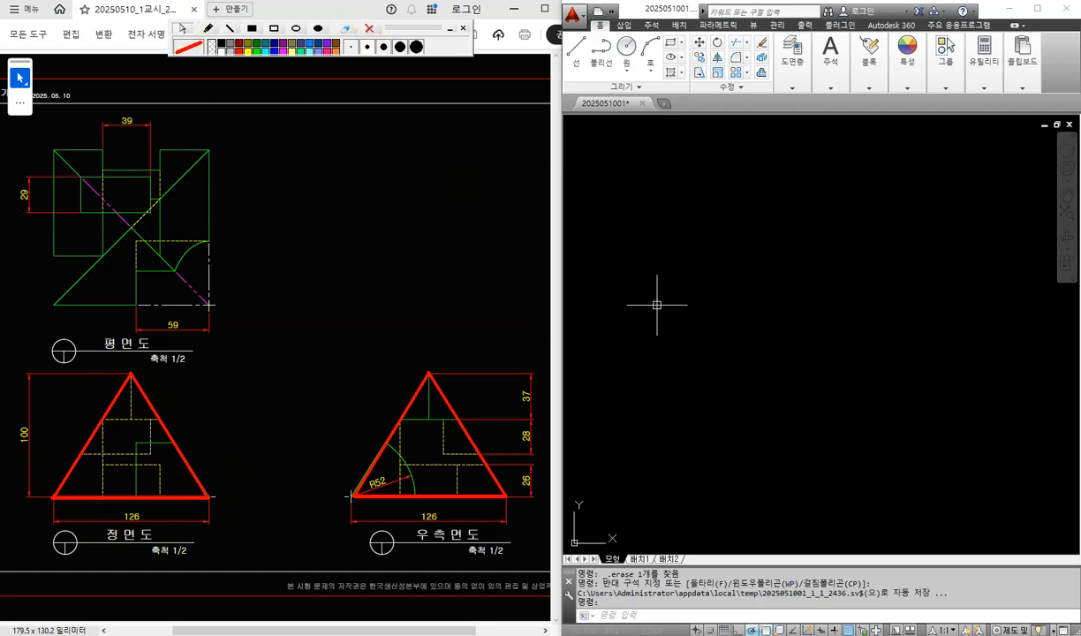
pyautogui.write('L')
pyautogui.press('Return')
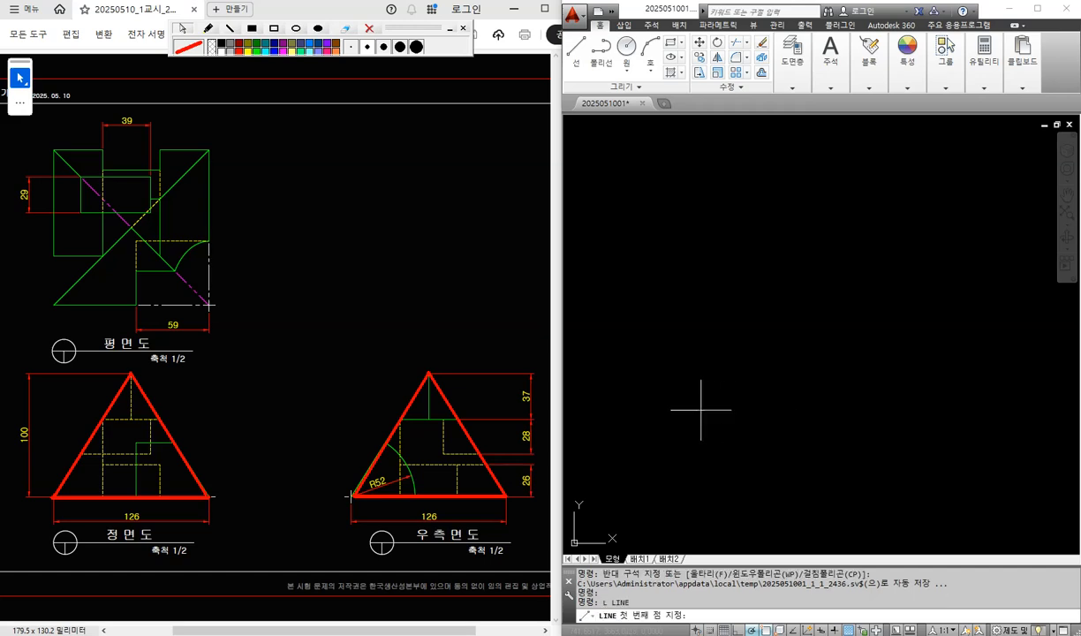
pyautogui.click(700, 408)
pyautogui.write('1')
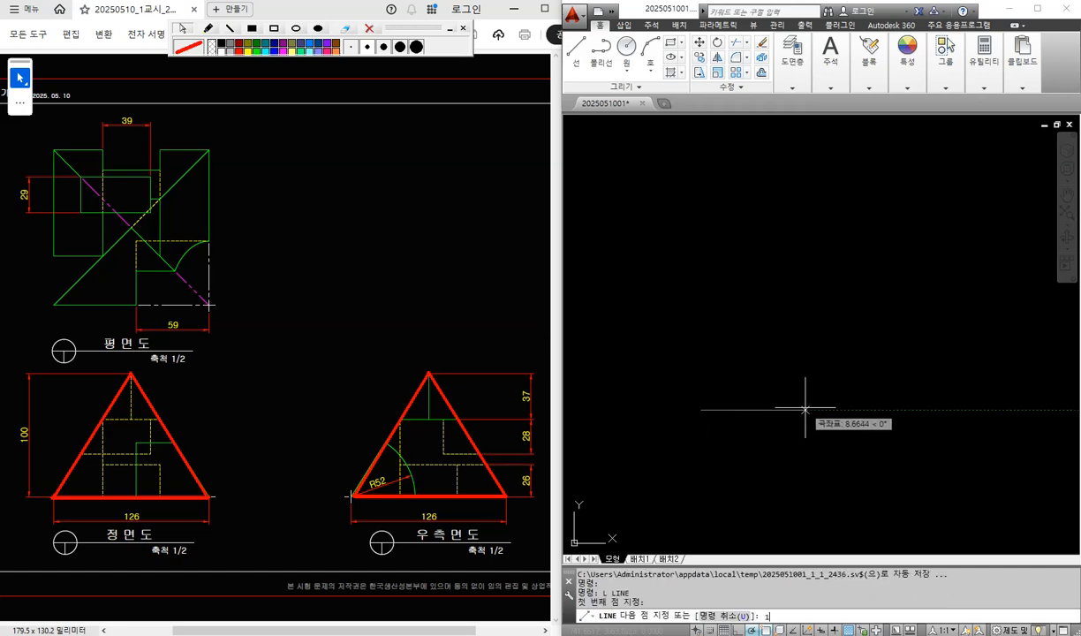
pyautogui.write('26')
pyautogui.press('Return')
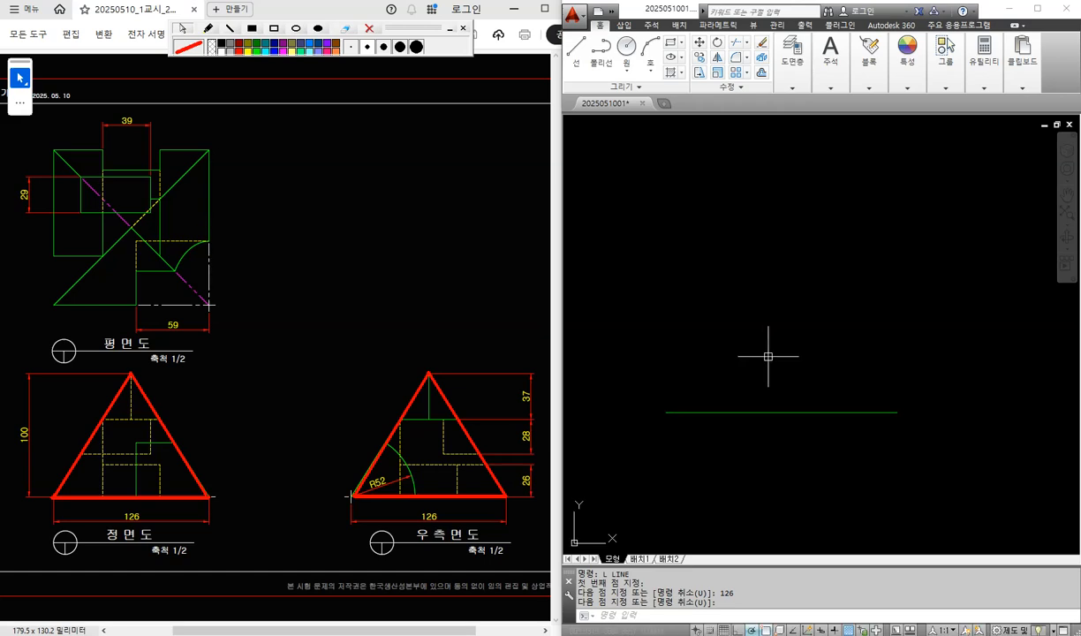
pyautogui.press('Return')
pyautogui.write('RE')
pyautogui.press('Return')
pyautogui.scroll(-3, 787, 389)
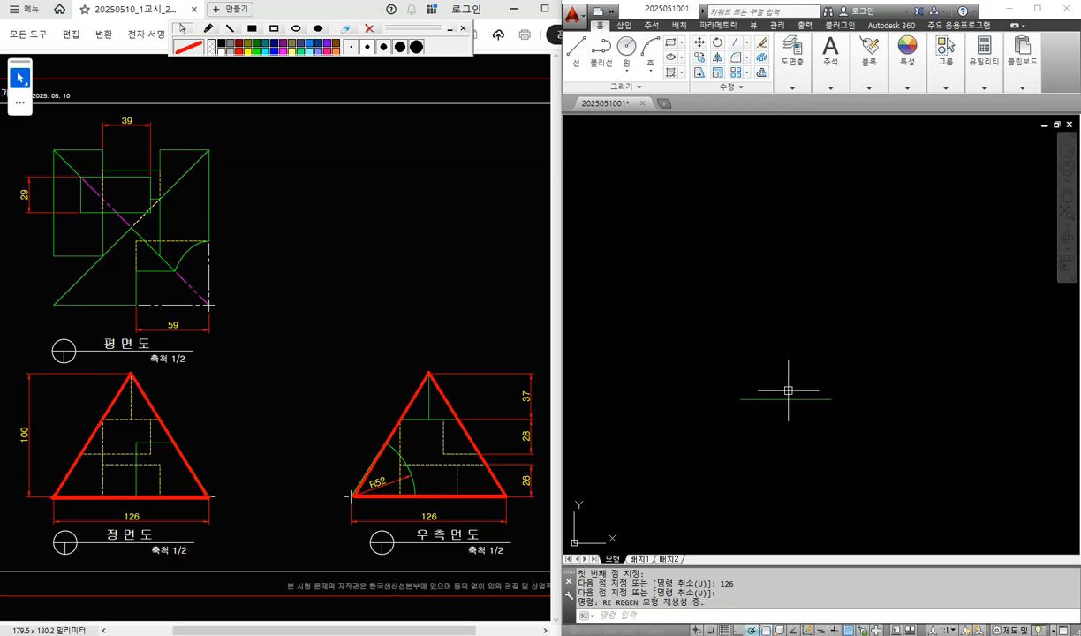
pyautogui.scroll(4, 788, 389)
# Step: Draw a vertical line 100 long upward from the midpoint of the base line
pyautogui.write('L')
pyautogui.press('Return')
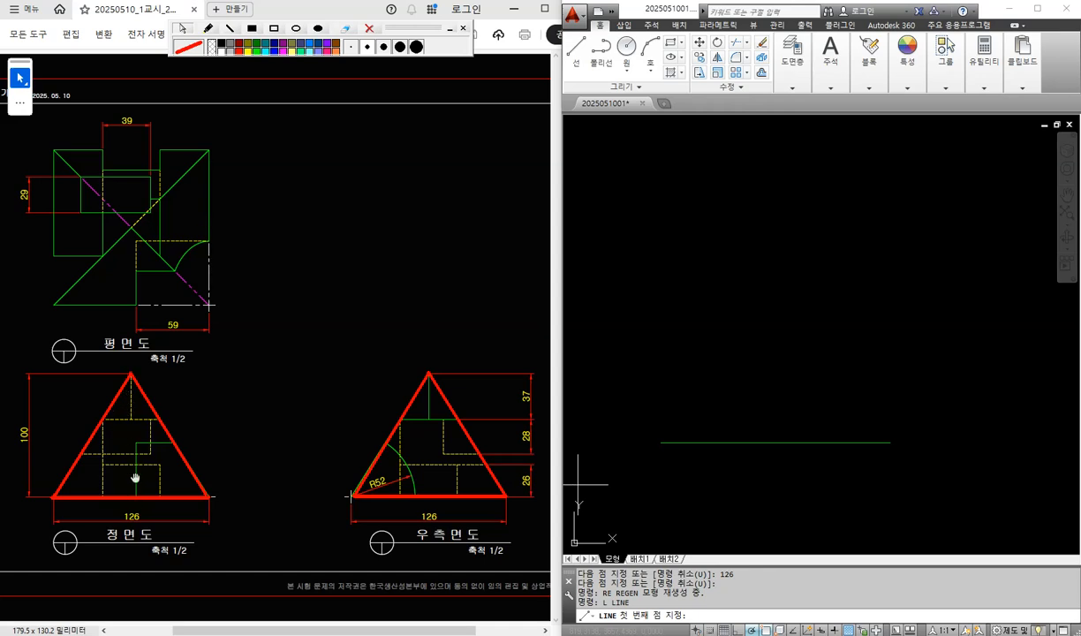
pyautogui.keyDown('shift'); pyautogui.rightClick(776, 430); pyautogui.keyUp('shift')
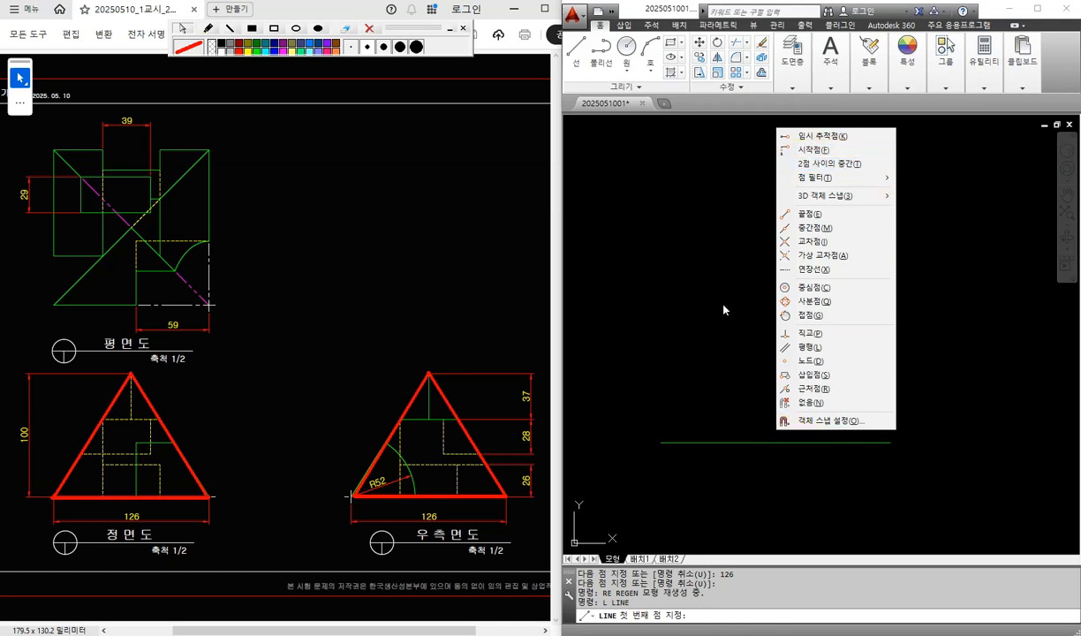
pyautogui.click(832, 230)
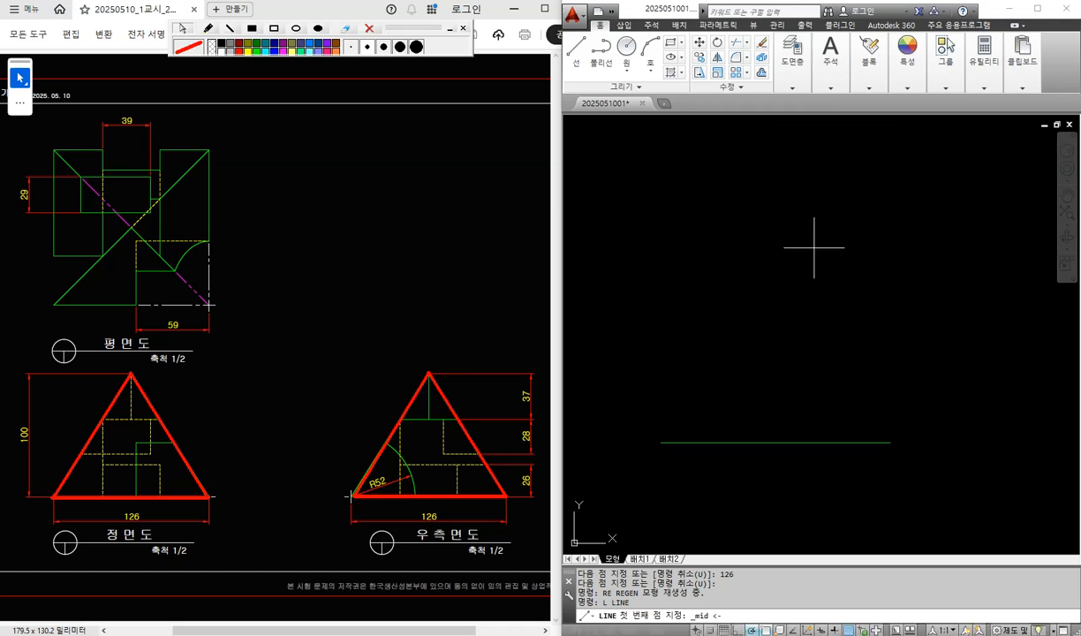
pyautogui.click(774, 441)
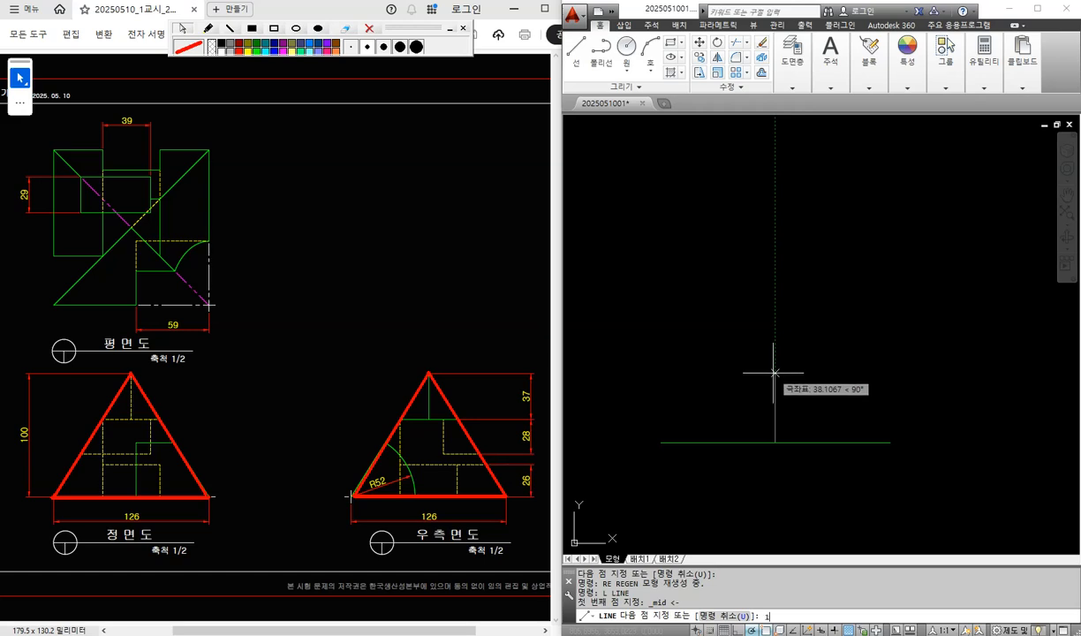
pyautogui.write('100')
pyautogui.press('Return')
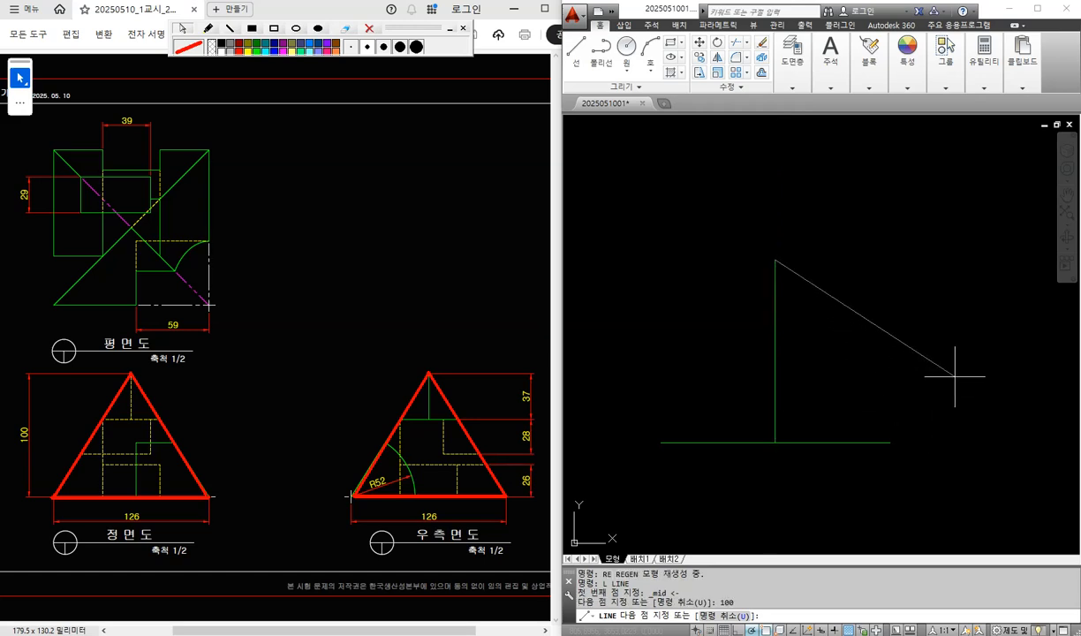
pyautogui.press('Return')
# Step: Draw the triangle's two sloping sides from the base's left end over the vertical line's top to the base's right end
pyautogui.press('Return')
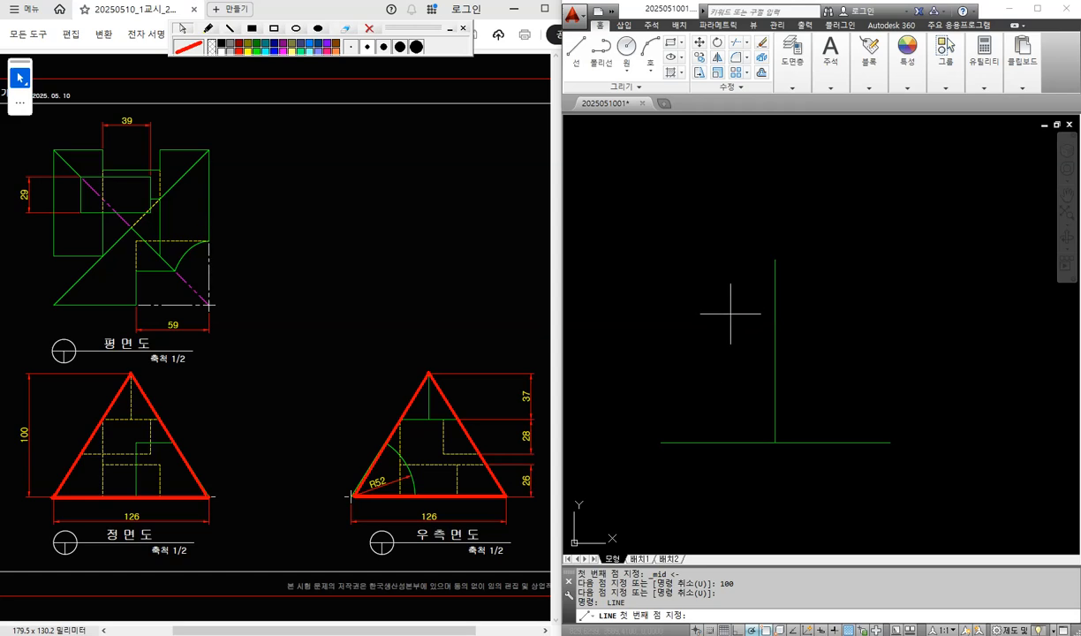
pyautogui.click(660, 442)
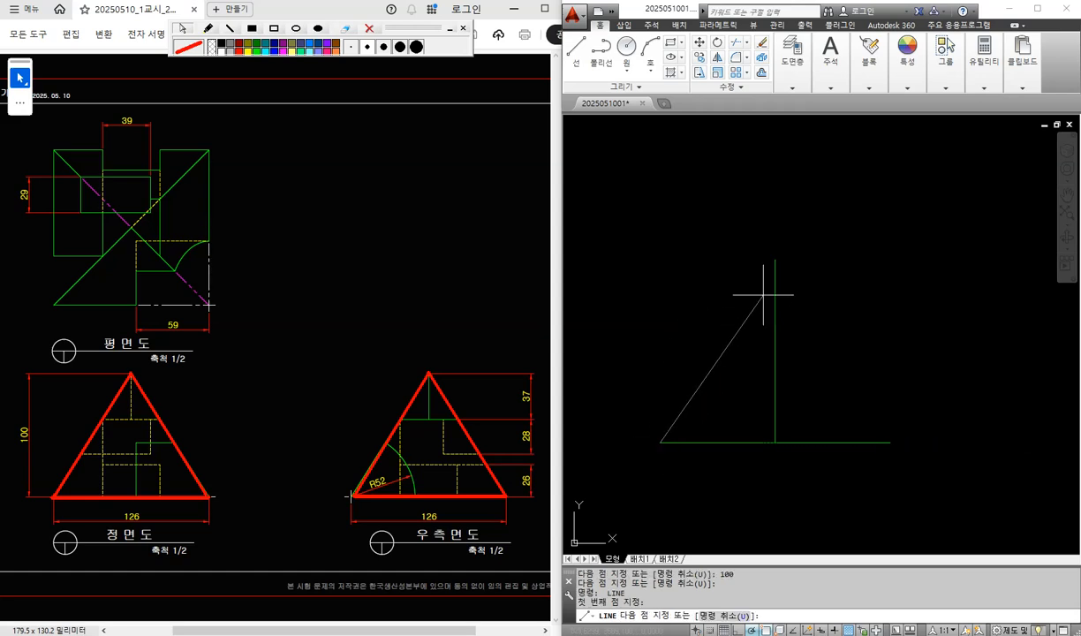
pyautogui.click(774, 259)
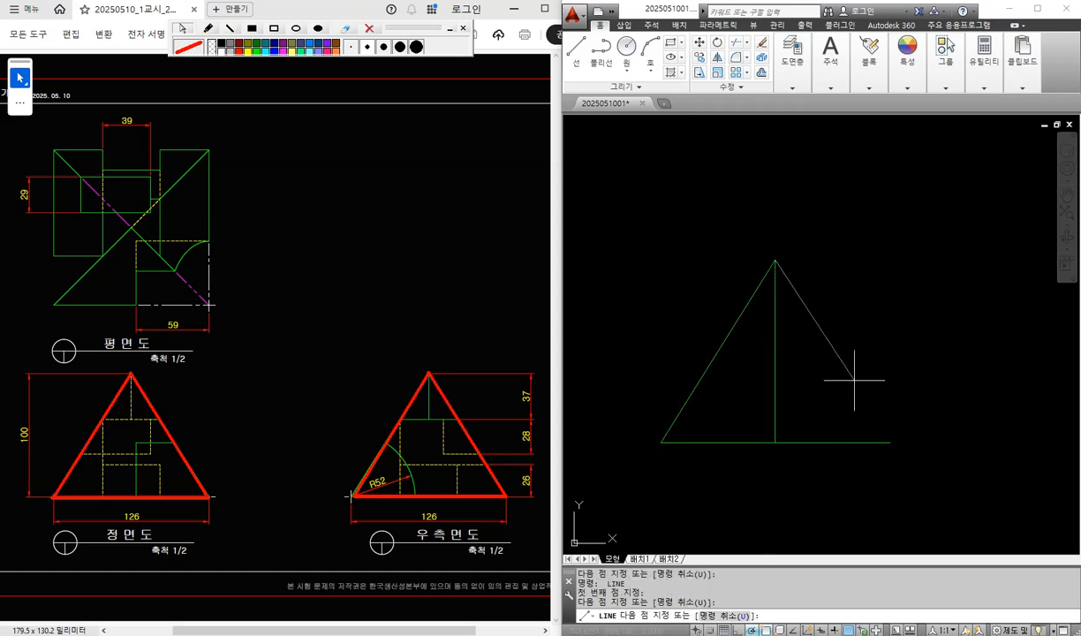
pyautogui.click(890, 441)
pyautogui.press('Return')
# Step: Draw a horizontal line 100 long to the right from the triangle's lower right corner
pyautogui.scroll(-2, 796, 403)
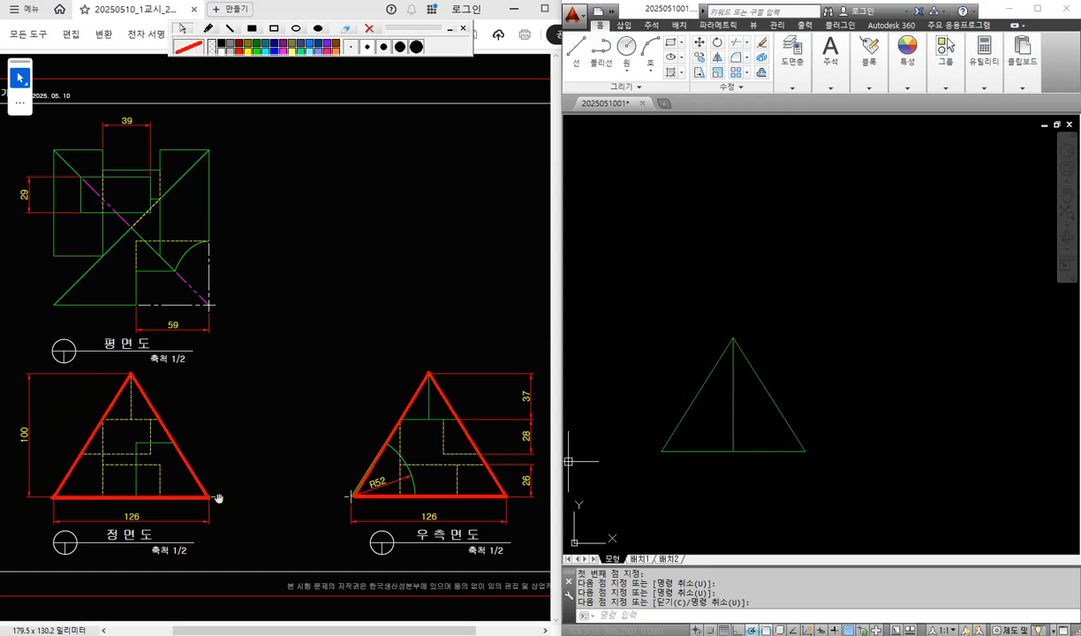
pyautogui.moveTo(813, 413); pyautogui.dragTo(776, 429, button='middle')
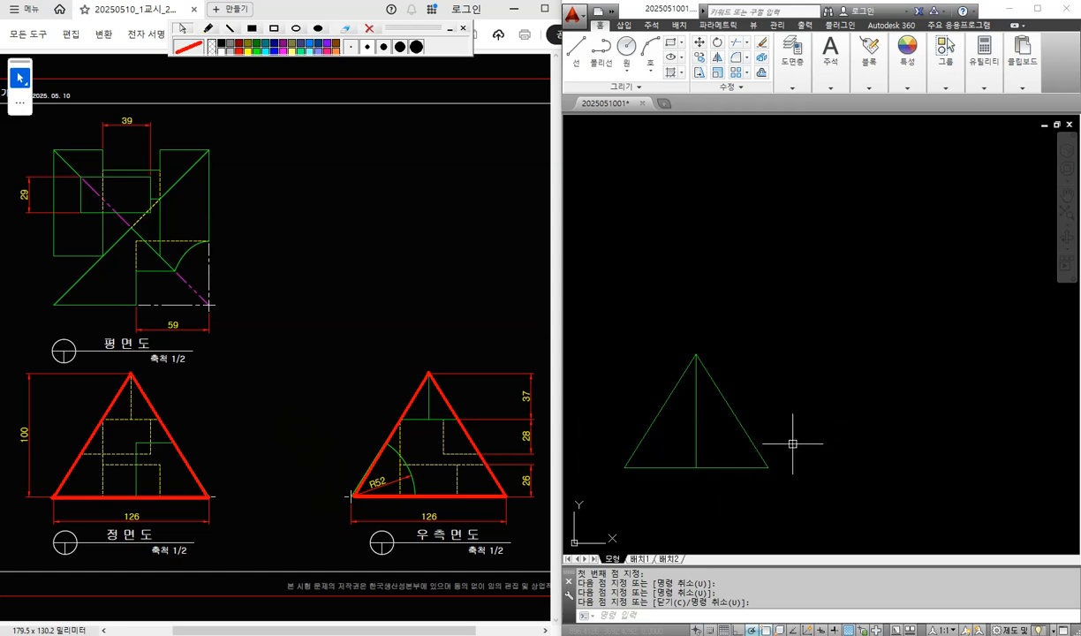
pyautogui.write('l')
pyautogui.press('Return')
pyautogui.click(767, 468)
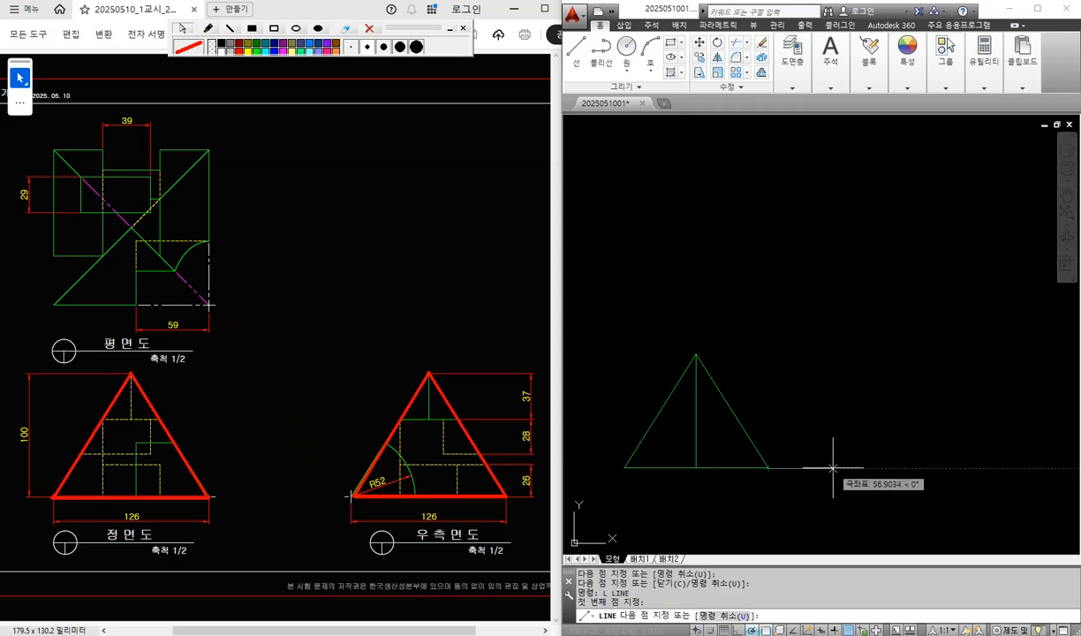
pyautogui.write('100')
pyautogui.press('Return')
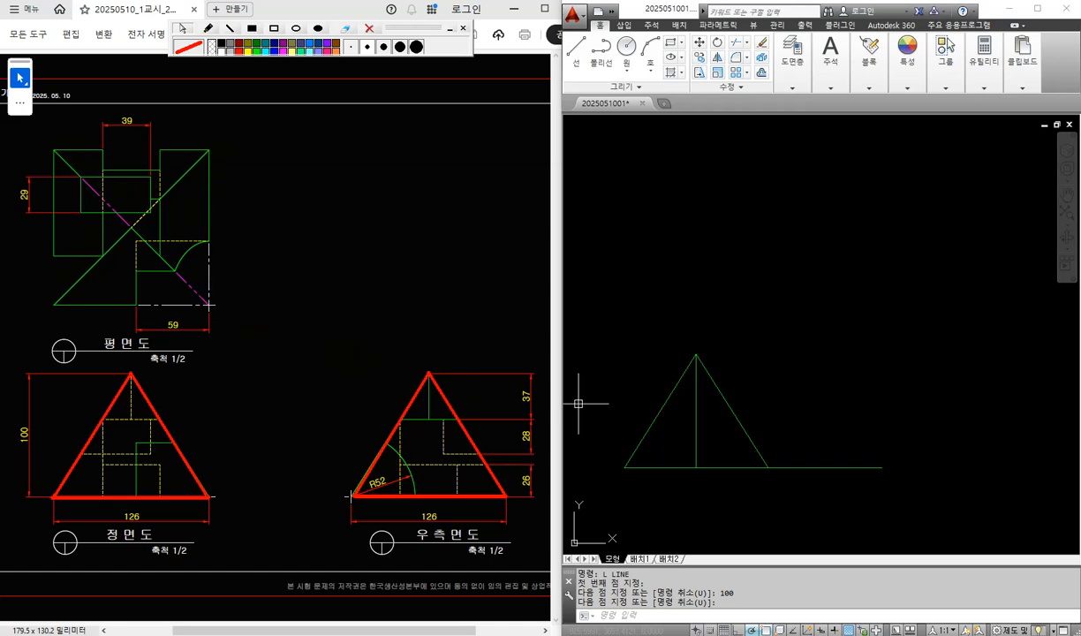
# Step: Create a new drawing from the acadiso.dwt template and set its view to southeast isometric (남동 등각투영)
pyautogui.click(664, 104)
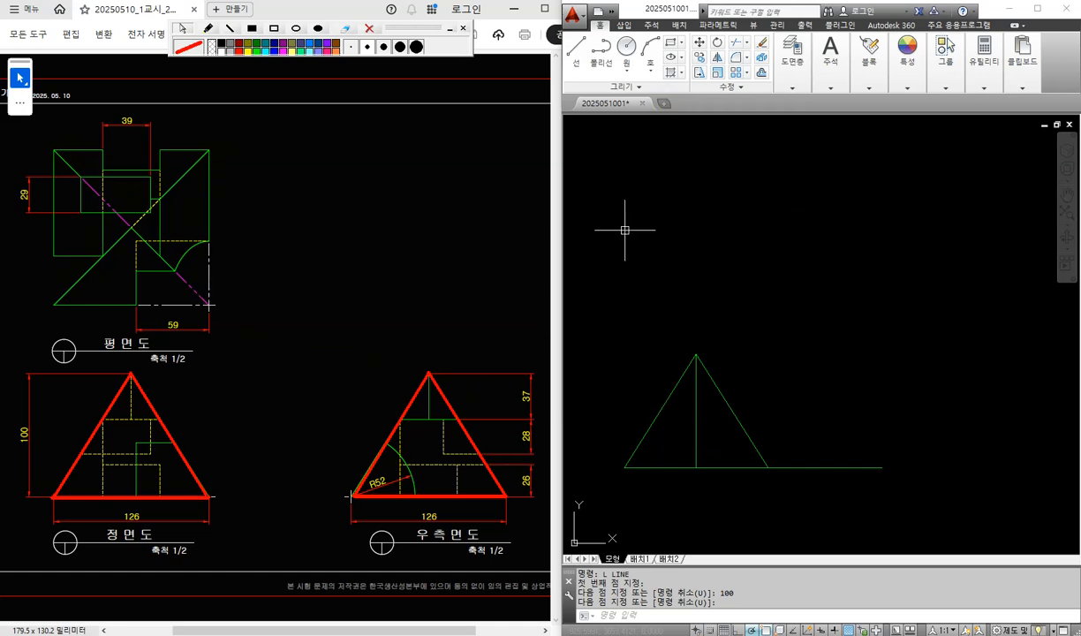
pyautogui.click(661, 104)
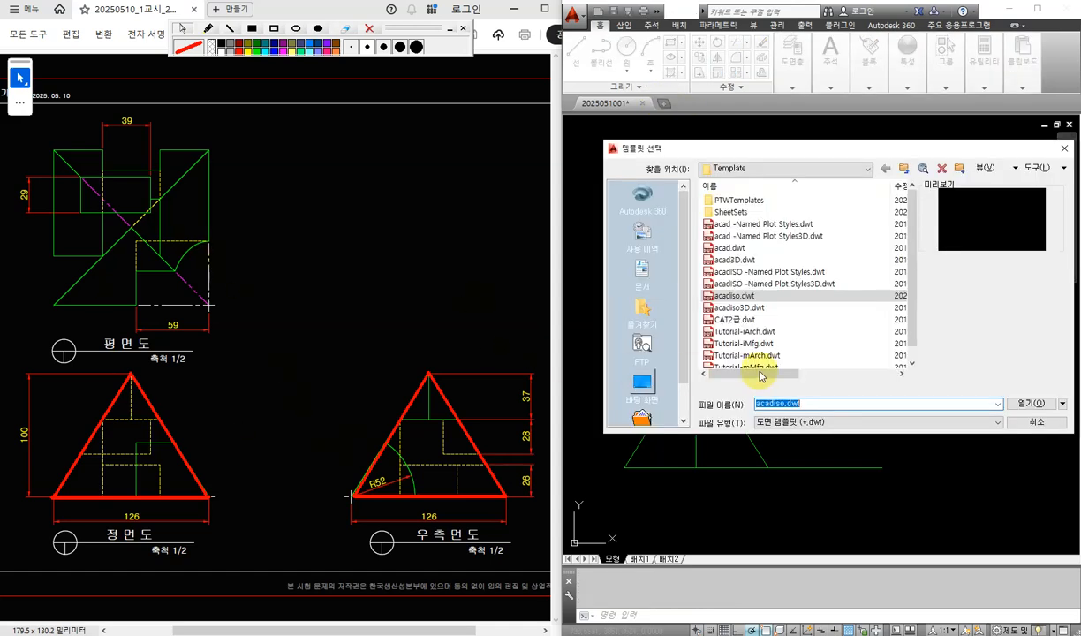
pyautogui.click(1029, 403)
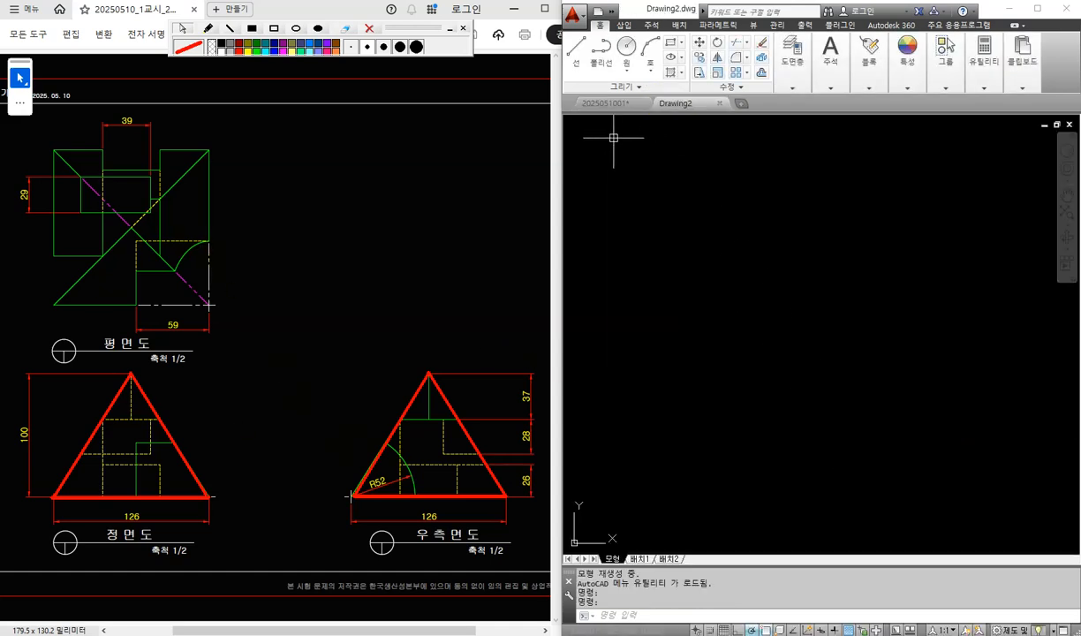
pyautogui.click(591, 123)
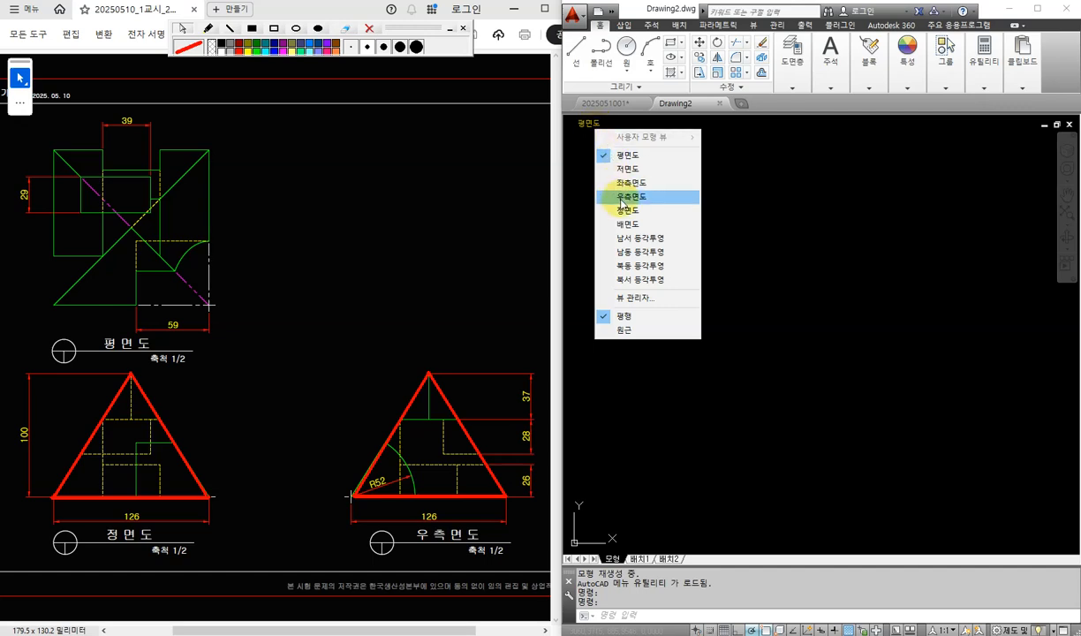
pyautogui.click(671, 251)
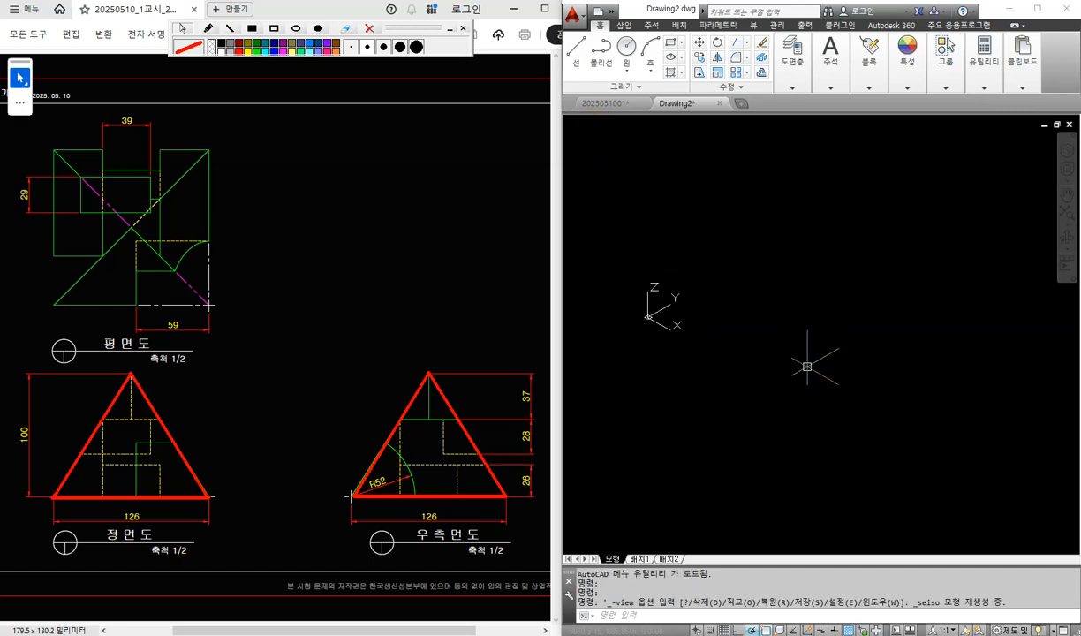
# Step: Model a four-sided circumscribed pyramid with a base radius of 63 and a height of 100
pyautogui.write('PY')
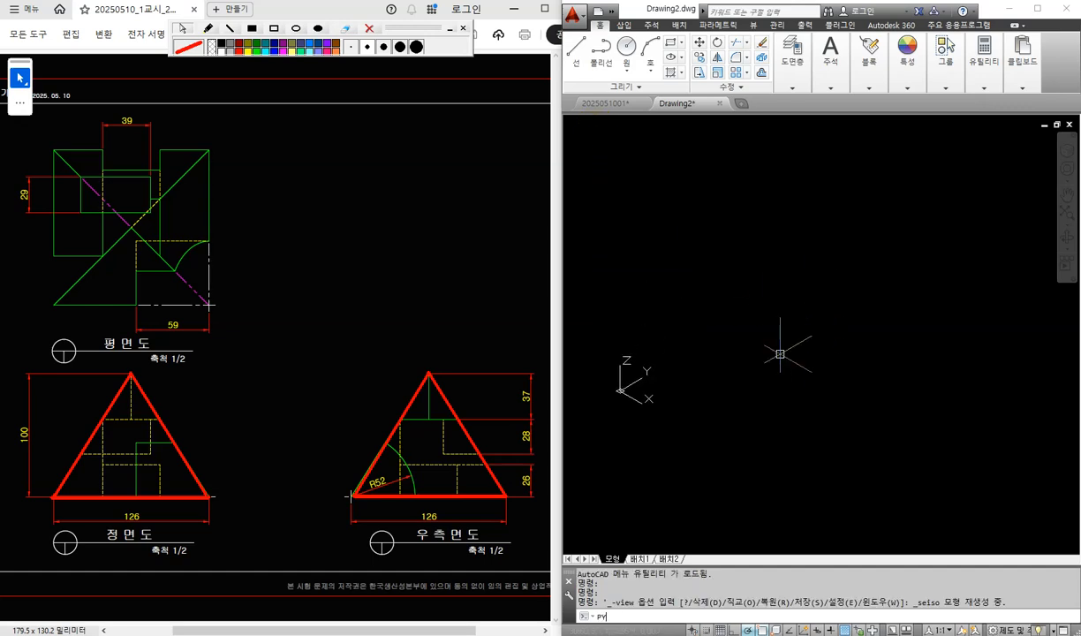
pyautogui.write('R')
pyautogui.press('Return')
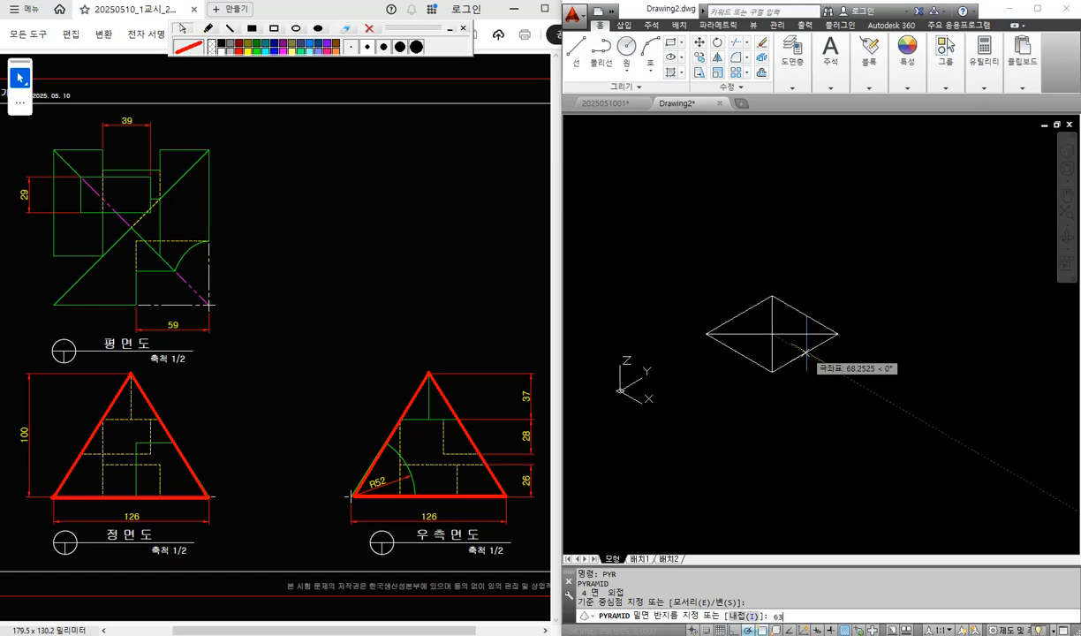
pyautogui.write('63')
pyautogui.press('Return')
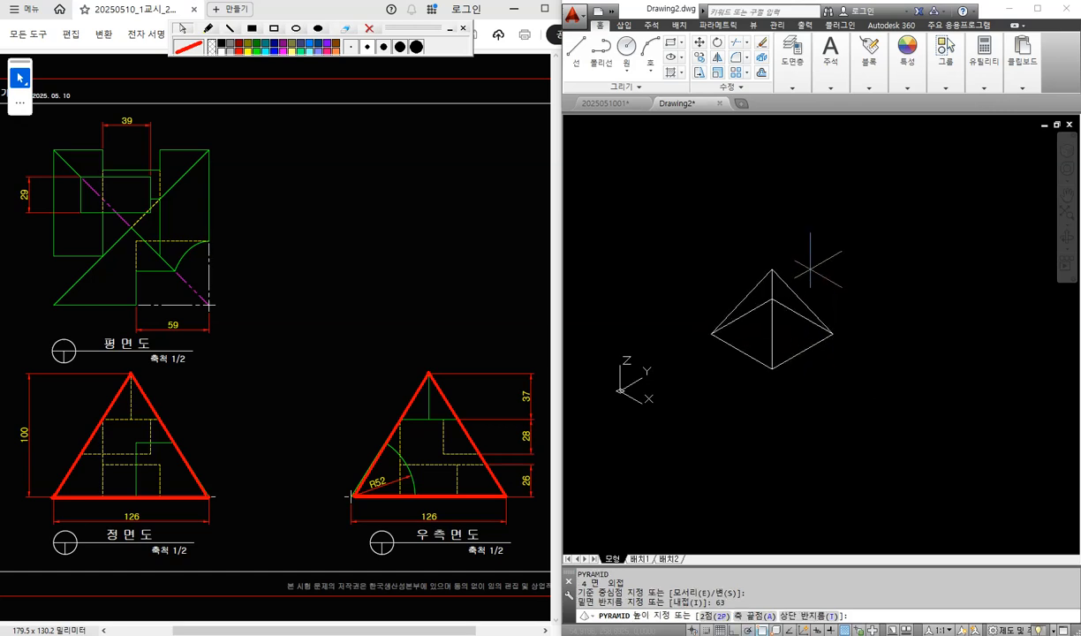
pyautogui.write('100')
pyautogui.press('Return')
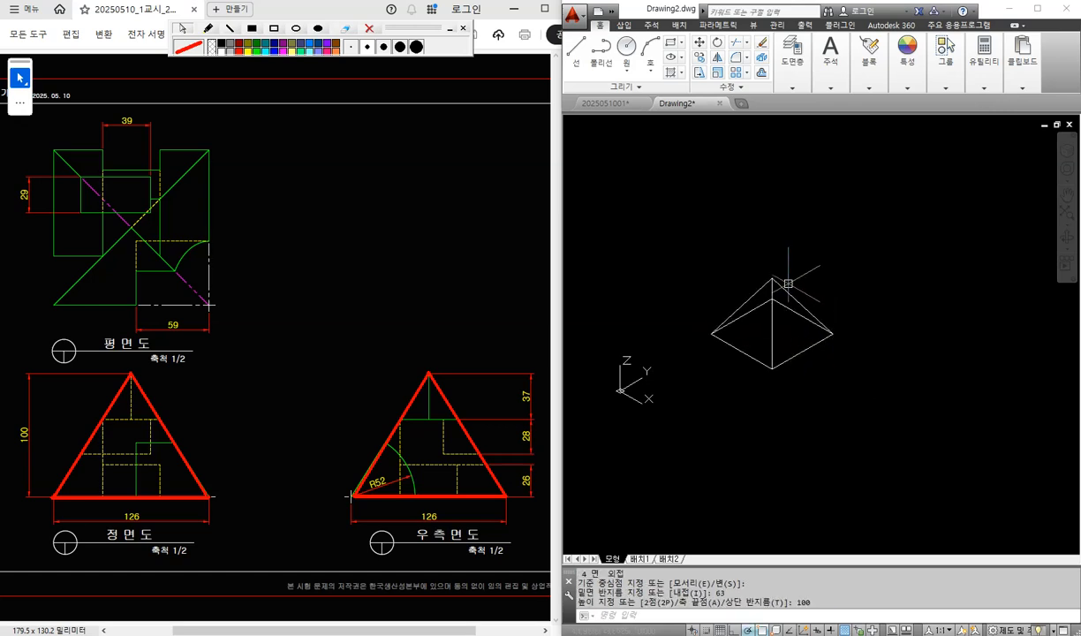
# Step: Orbit the pyramid to a near-front view and set the visual style to Conceptual
pyautogui.keyDown('shift'); pyautogui.moveTo(755, 351); pyautogui.dragTo(874, 316, button='middle'); pyautogui.keyUp('shift')
pyautogui.scroll(1, 765, 317)
pyautogui.write('VS')
pyautogui.press('Return')
pyautogui.write('C')
pyautogui.press('Return')
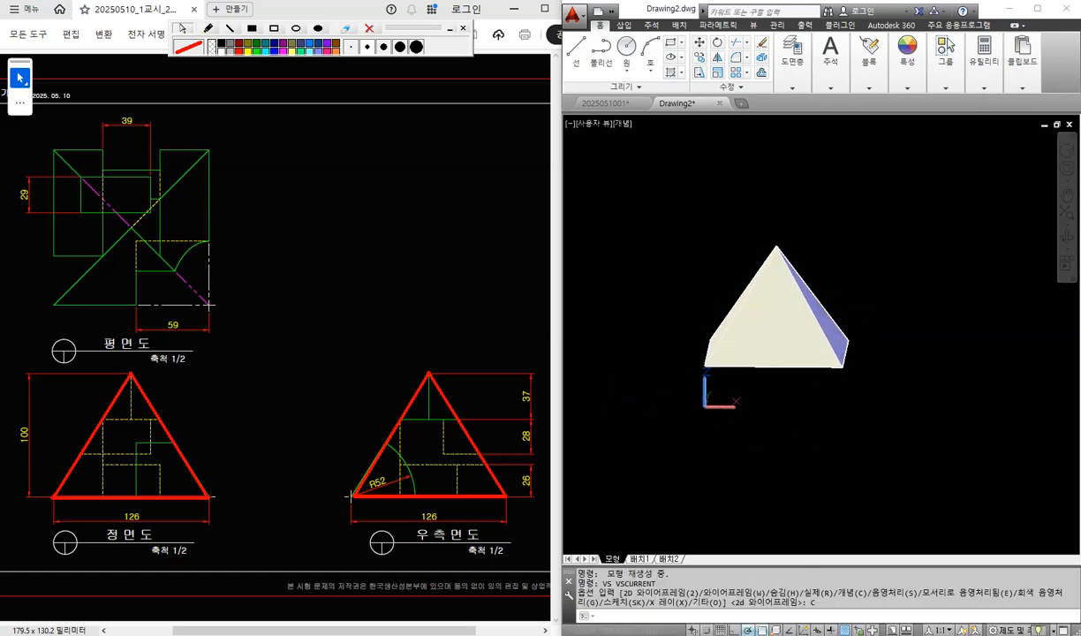
# Step: View the shaded pyramid in the front view (정면도) and orbit it until it is seen from directly above
pyautogui.click(596, 126)
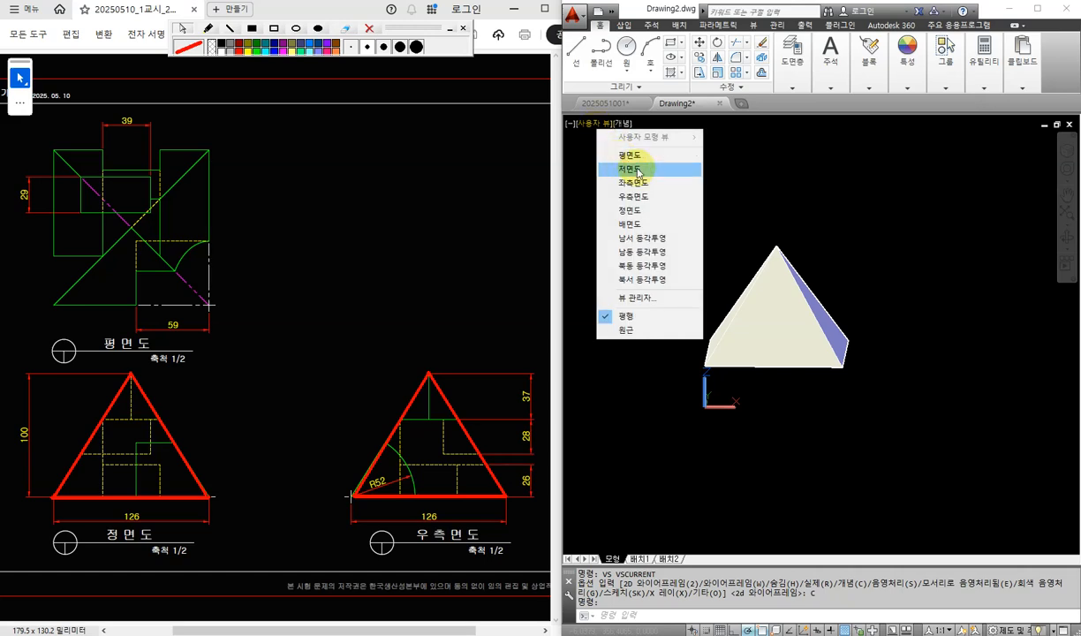
pyautogui.click(654, 211)
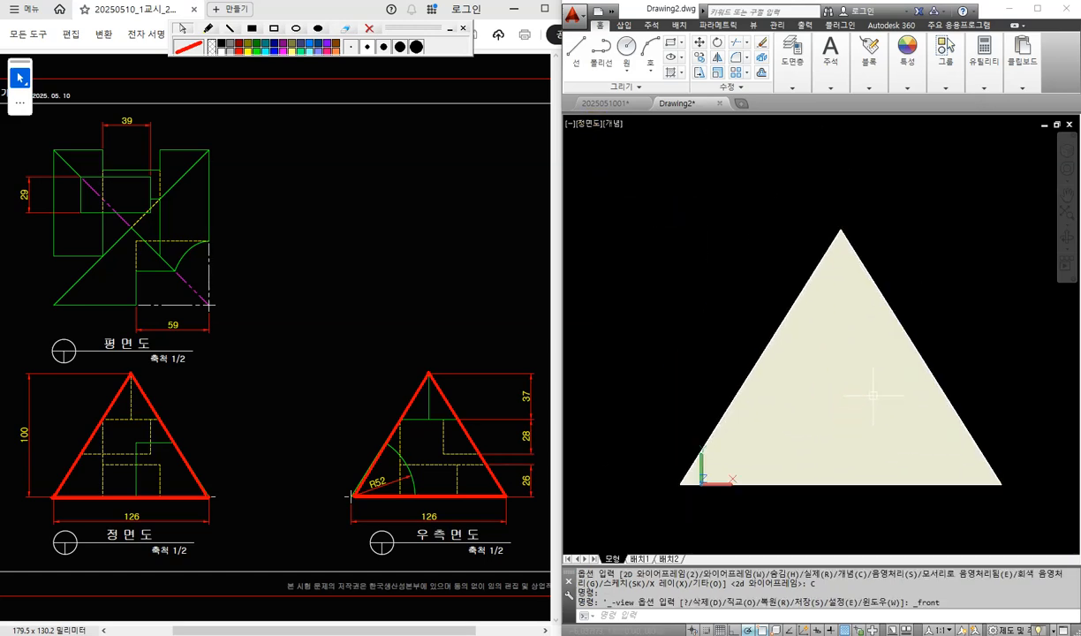
pyautogui.keyDown('shift'); pyautogui.moveTo(959, 460); pyautogui.dragTo(766, 418, button='middle'); pyautogui.keyUp('shift')
pyautogui.keyDown('shift'); pyautogui.moveTo(749, 312); pyautogui.dragTo(923, 491, button='middle'); pyautogui.keyUp('shift')
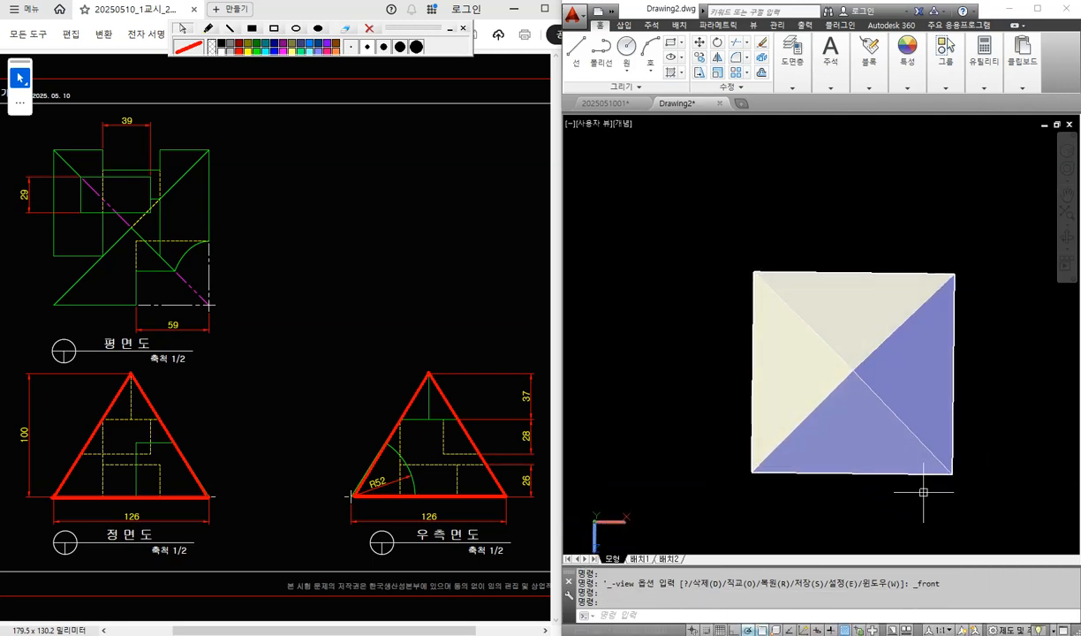
# Step: Set the pyramid's visual style to 2D wireframe and its view to top (평면도)
pyautogui.press('Return')
pyautogui.write('2')
pyautogui.press('Return')
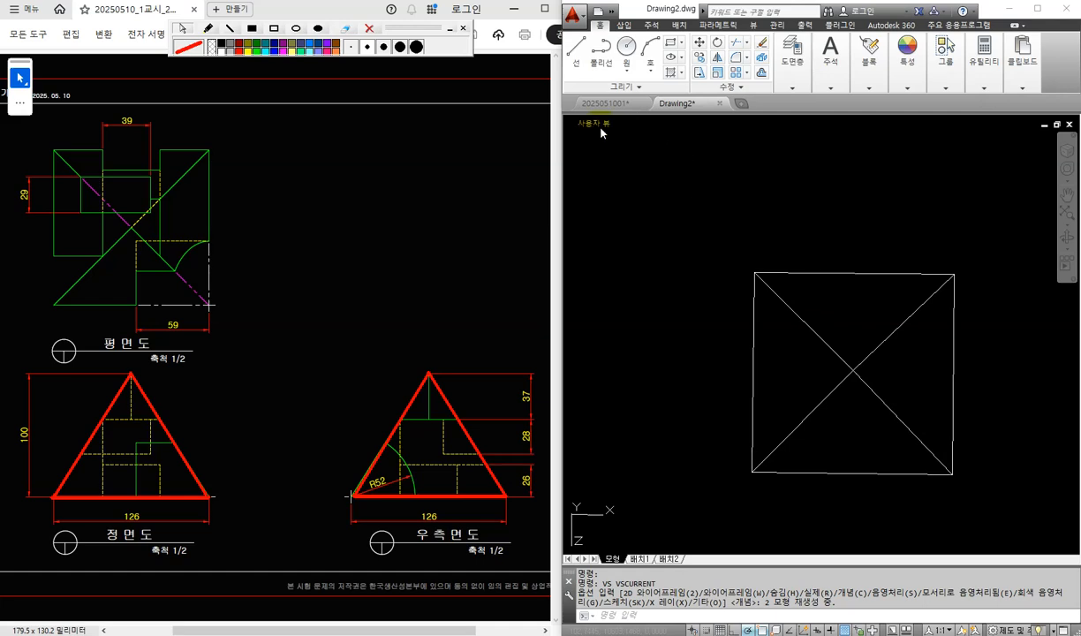
pyautogui.click(596, 123)
pyautogui.click(622, 146)
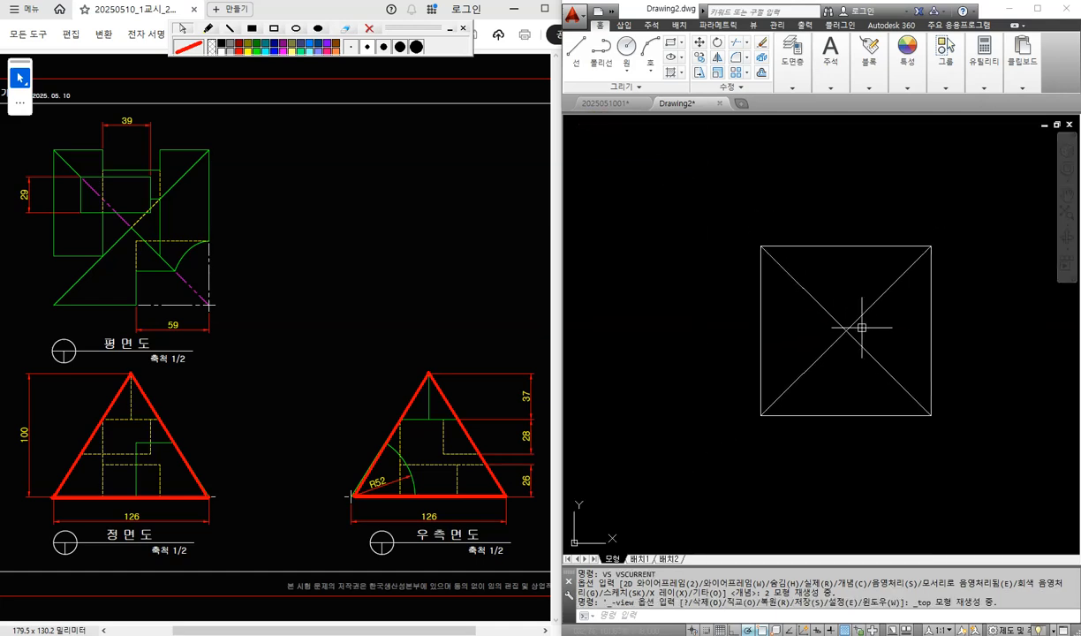
pyautogui.moveTo(855, 327); pyautogui.dragTo(842, 347, button='middle')
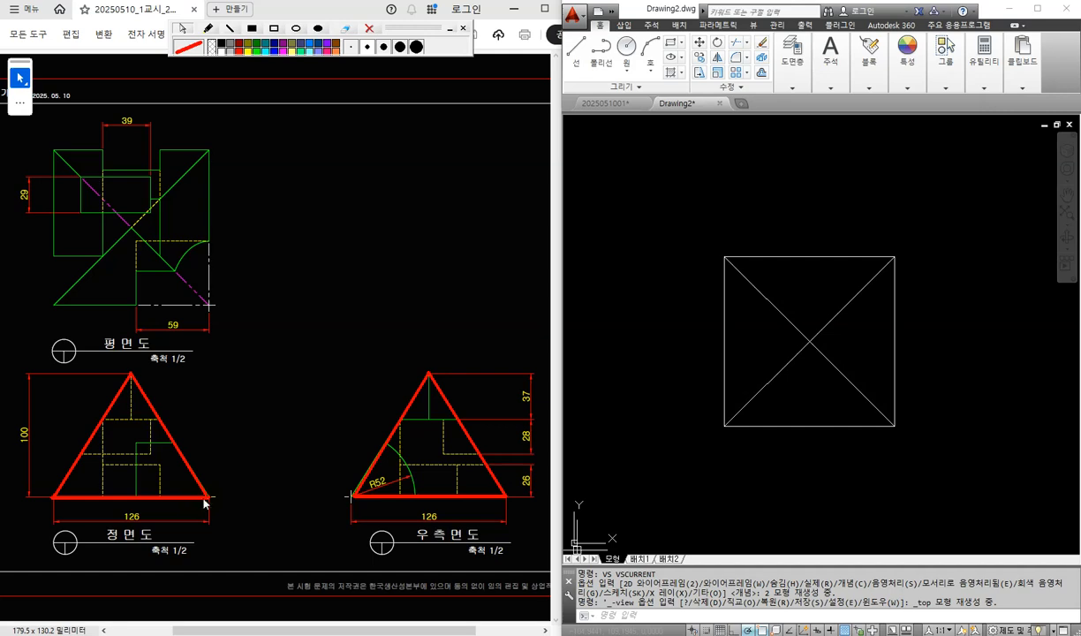
pyautogui.click(610, 103)
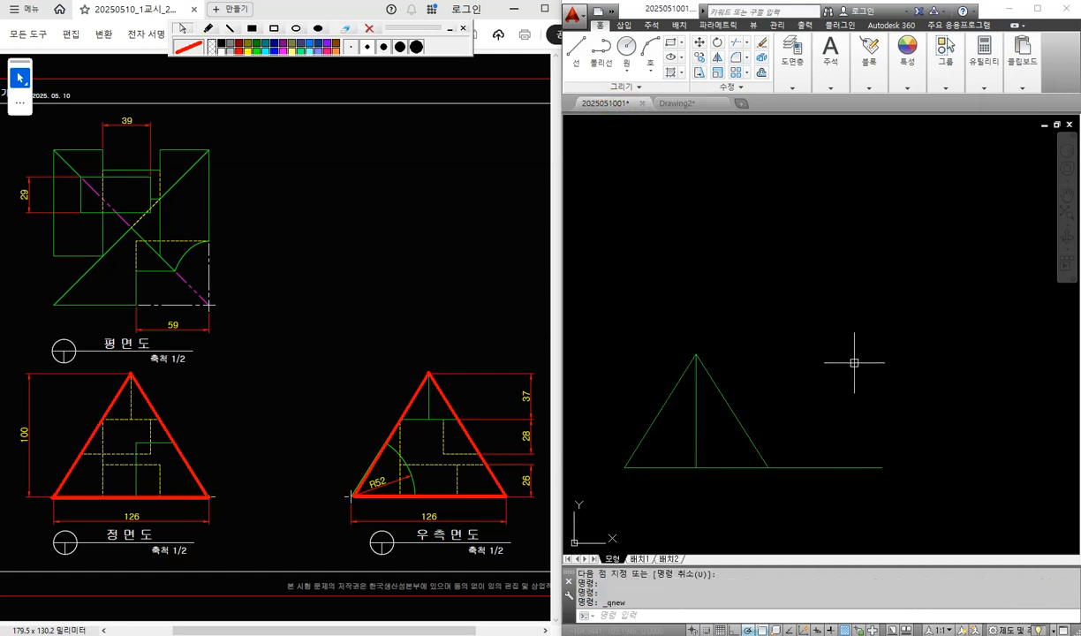
pyautogui.moveTo(851, 363); pyautogui.dragTo(858, 344, button='middle')
pyautogui.write('o')
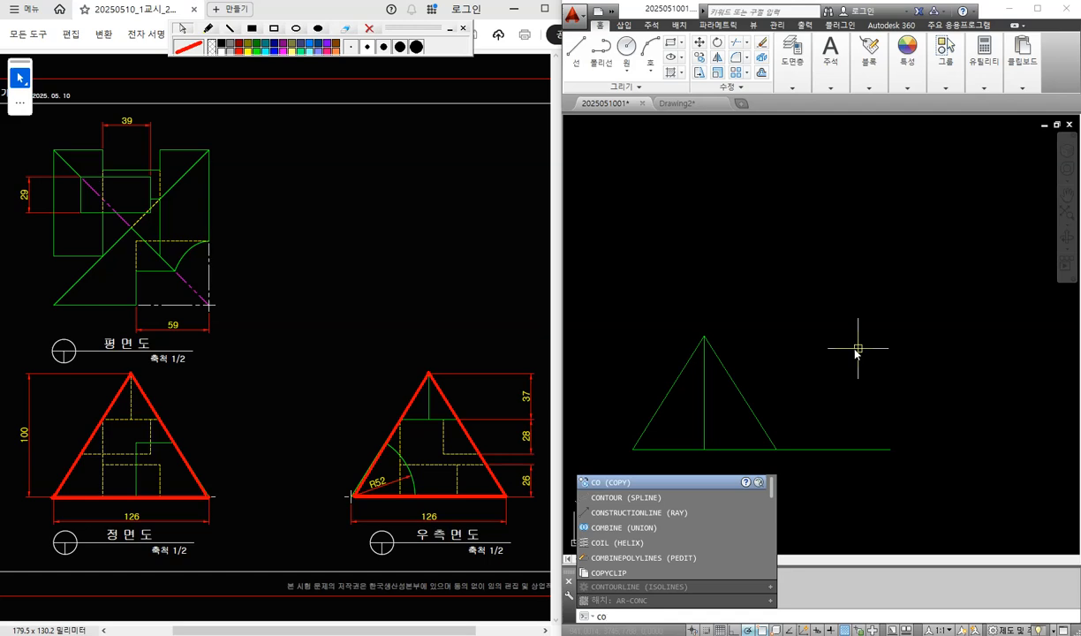
pyautogui.press('Return')
pyautogui.click(593, 315)
pyautogui.click(874, 508)
pyautogui.press('Return')
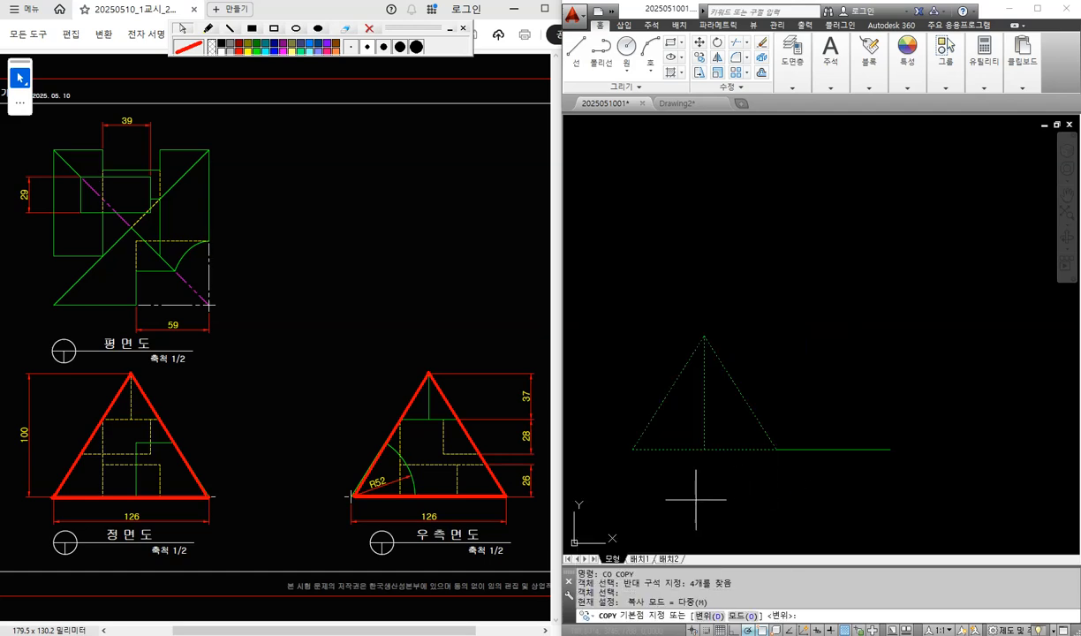
pyautogui.click(632, 449)
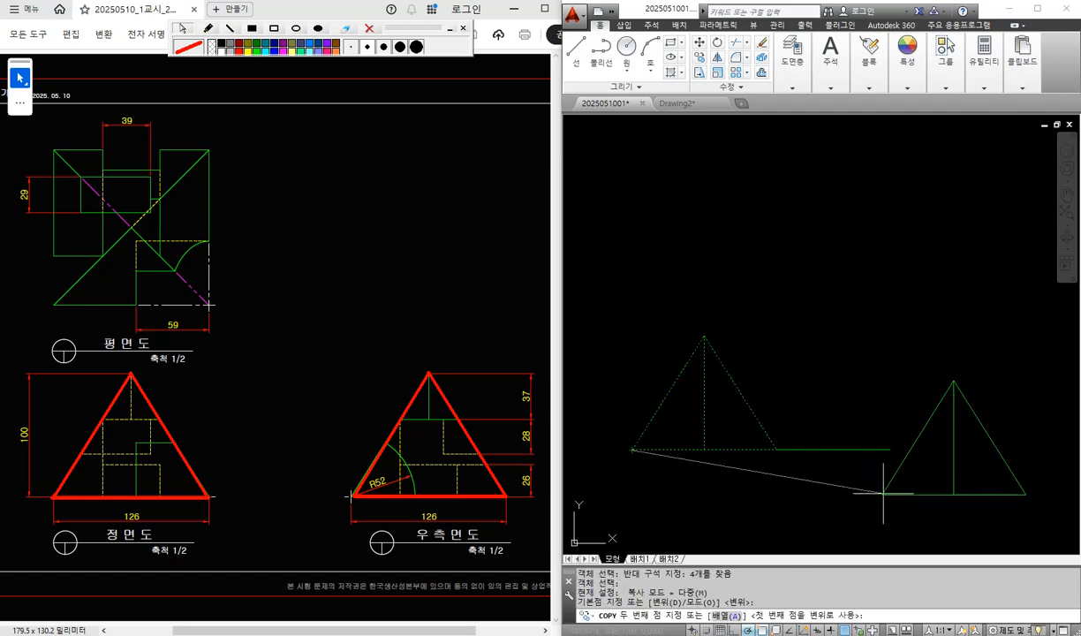
pyautogui.click(890, 450)
pyautogui.moveTo(839, 366); pyautogui.dragTo(823, 391, button='middle')
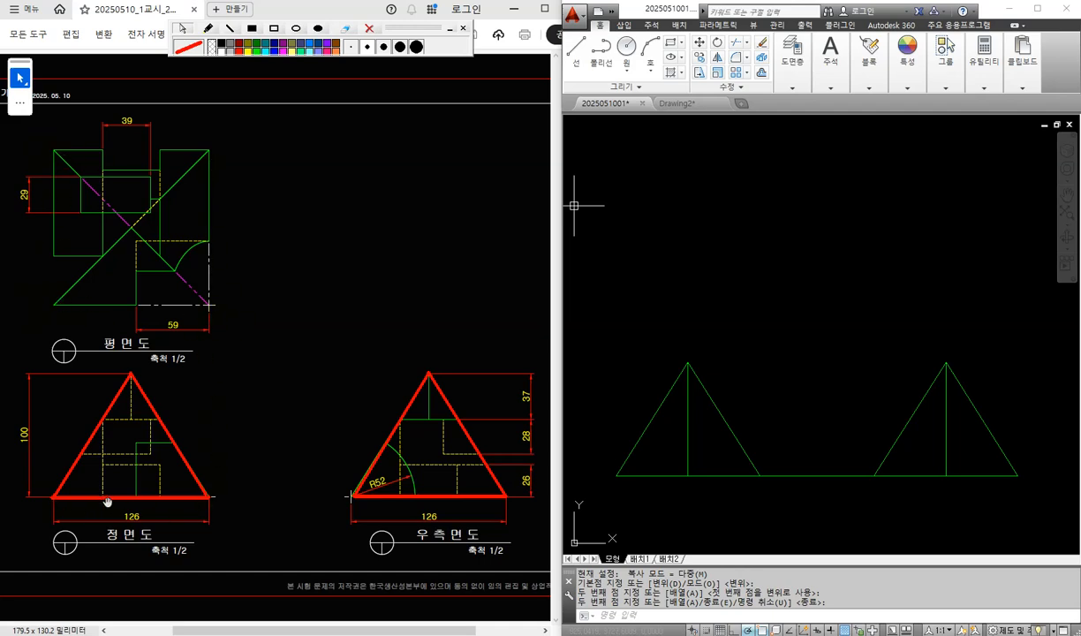
# Step: Draw a vertical construction line upward from the left triangle's lower left corner, extending well above the apex
pyautogui.moveTo(736, 346); pyautogui.dragTo(759, 352, button='middle')
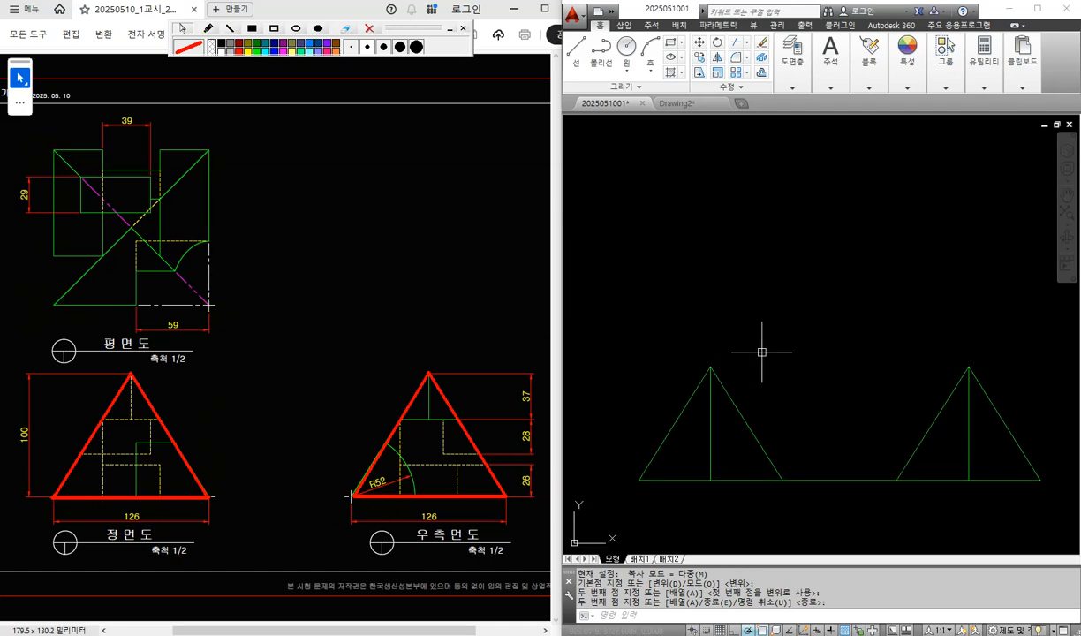
pyautogui.press('Return')
pyautogui.write('L')
pyautogui.press('Return')
pyautogui.click(638, 480)
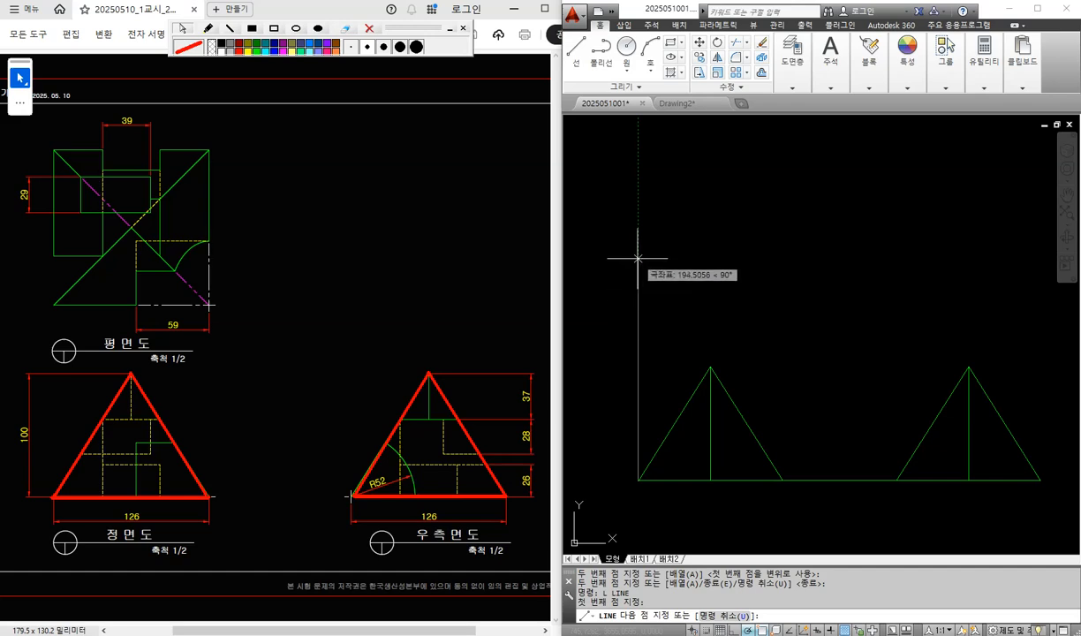
pyautogui.click(637, 270)
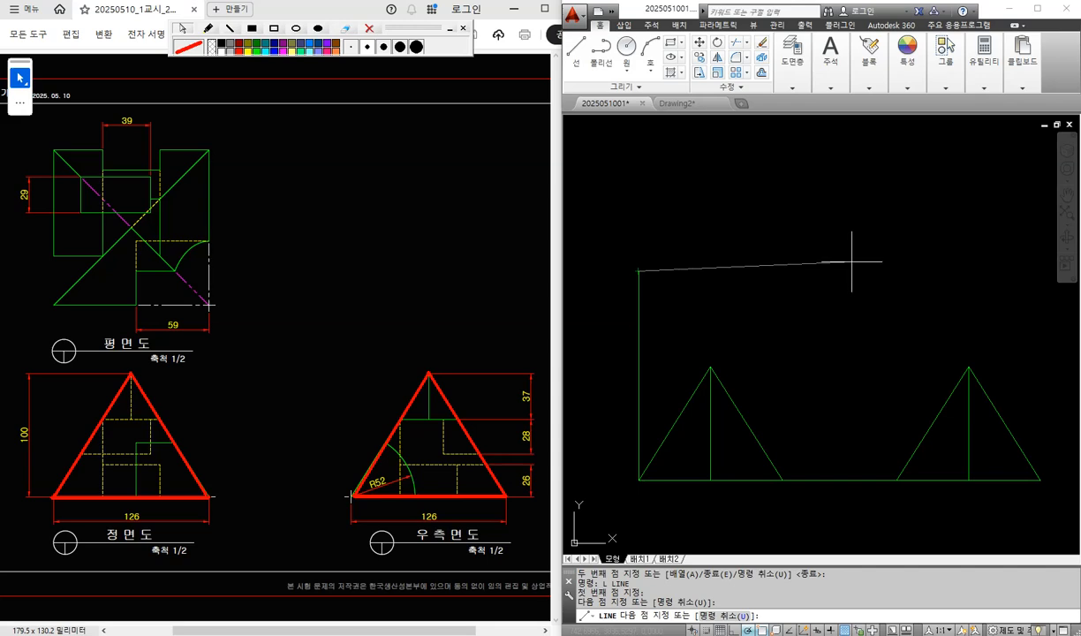
pyautogui.press('Return')
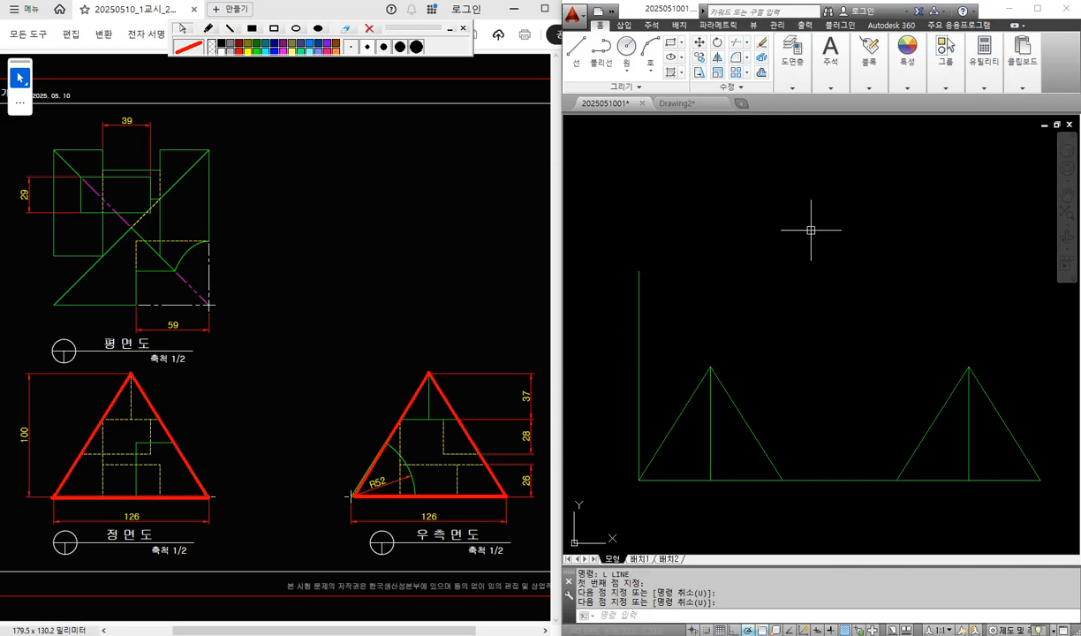
# Step: Draw a 126 by 126 rectangle up and to the right from the upper end of the vertical construction line
pyautogui.moveTo(770, 301); pyautogui.dragTo(769, 340, button='middle')
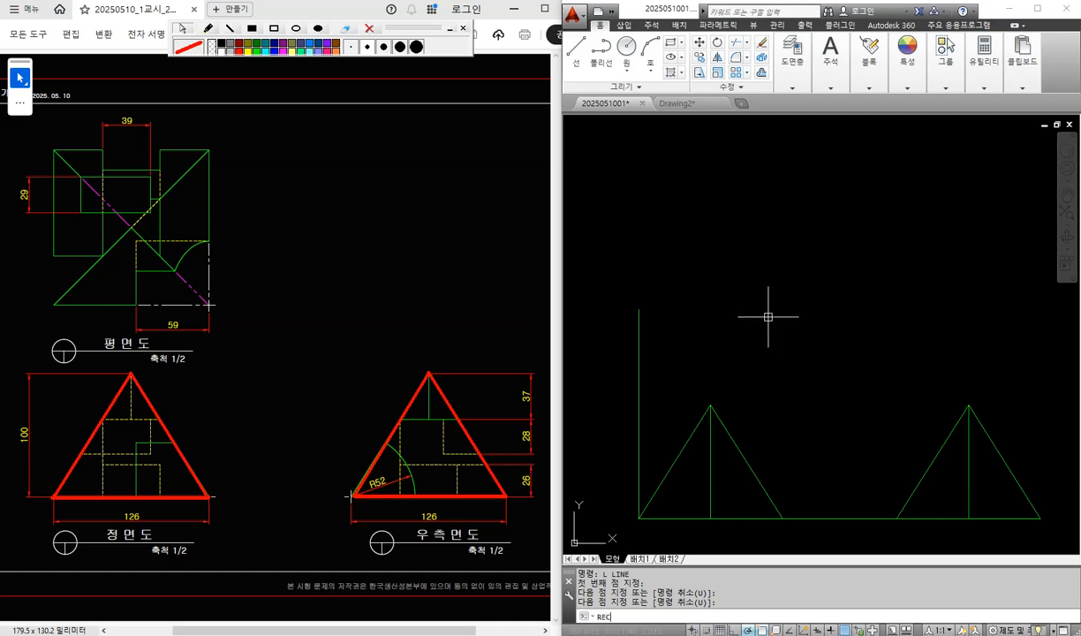
pyautogui.write('REC')
pyautogui.press('Return')
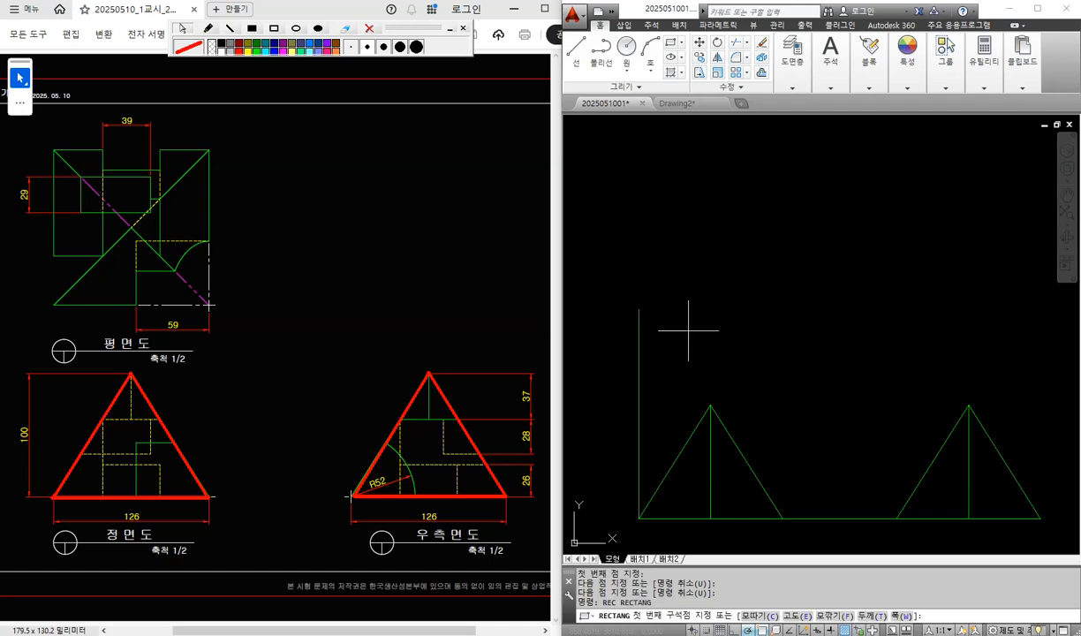
pyautogui.click(638, 309)
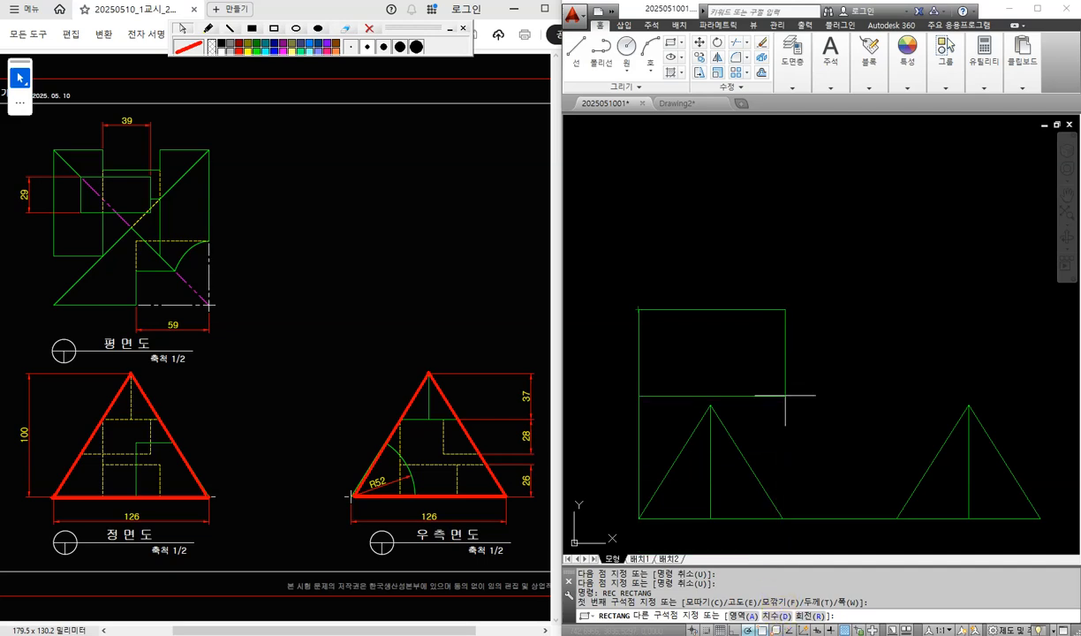
pyautogui.write('D')
pyautogui.press('Return')
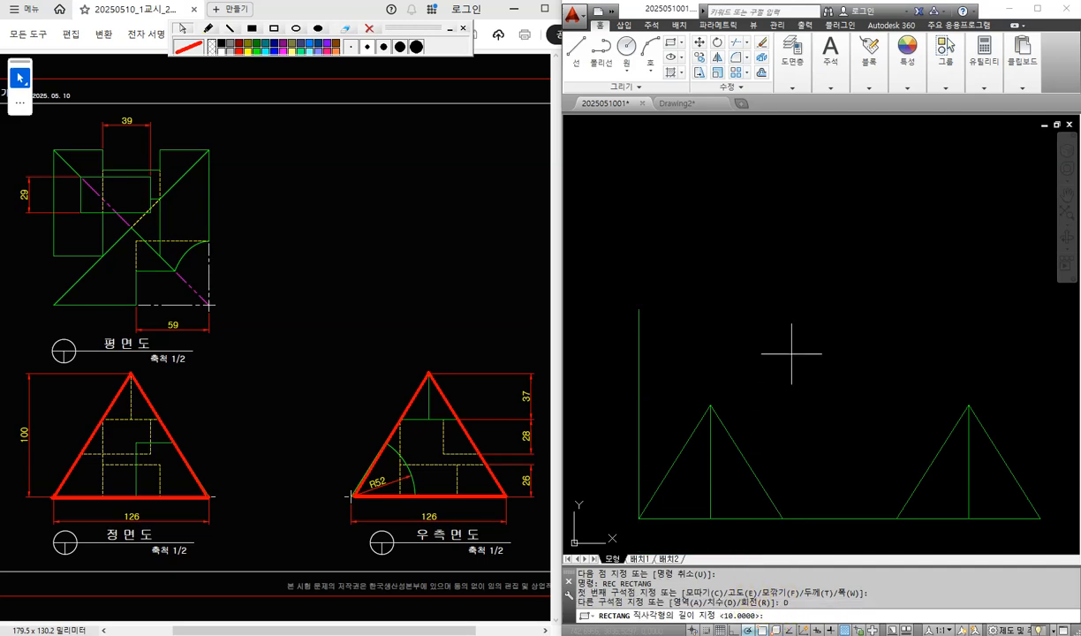
pyautogui.press('Return')
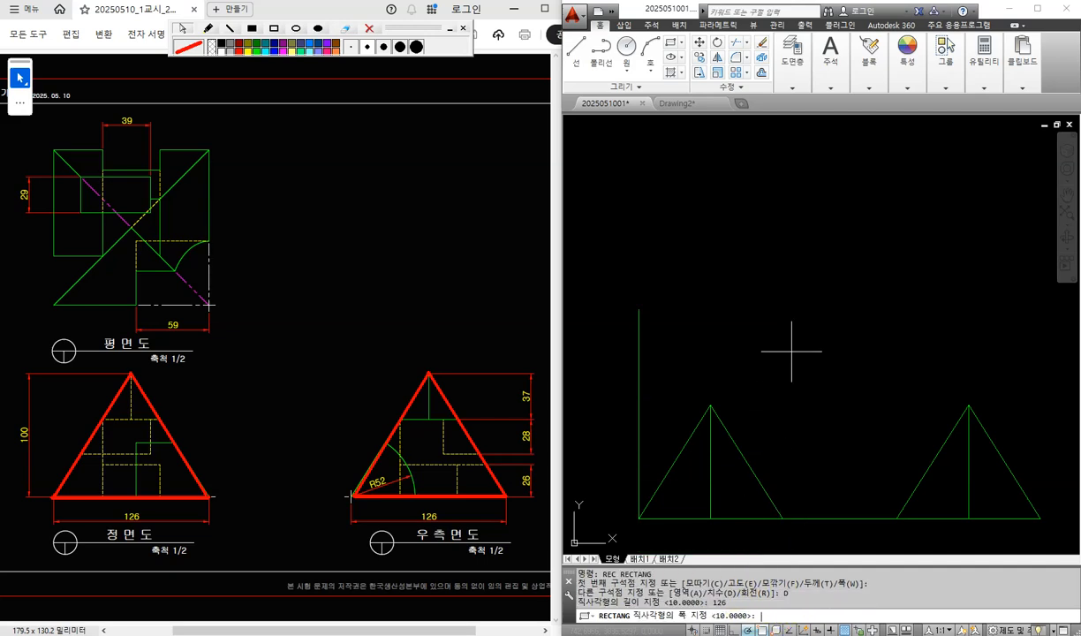
pyautogui.write('126')
pyautogui.press('Return')
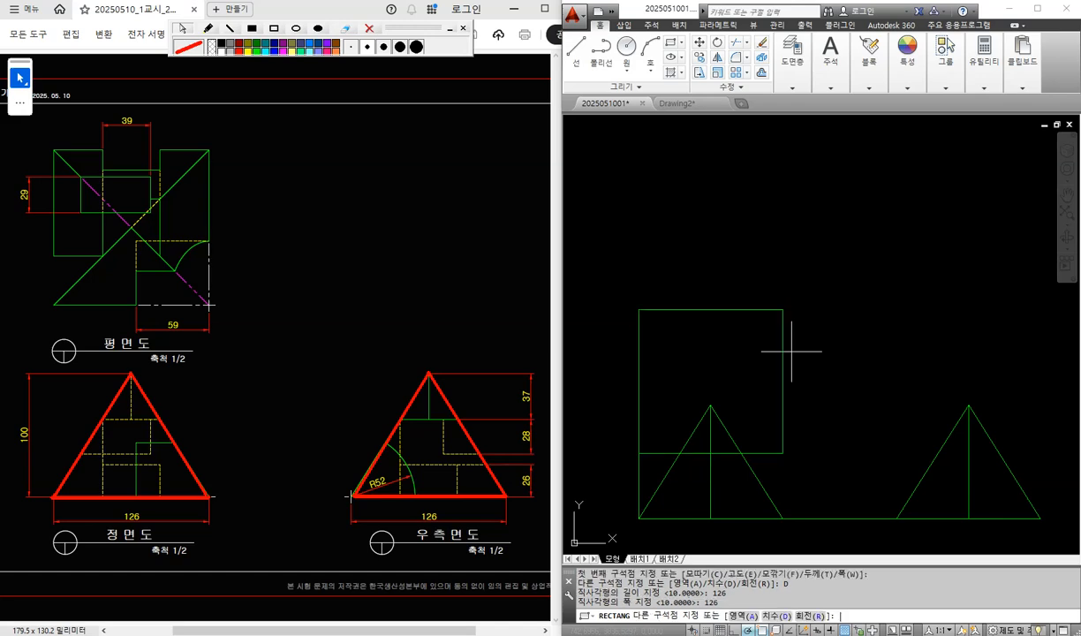
pyautogui.moveTo(696, 303); pyautogui.dragTo(840, 272, button='middle')
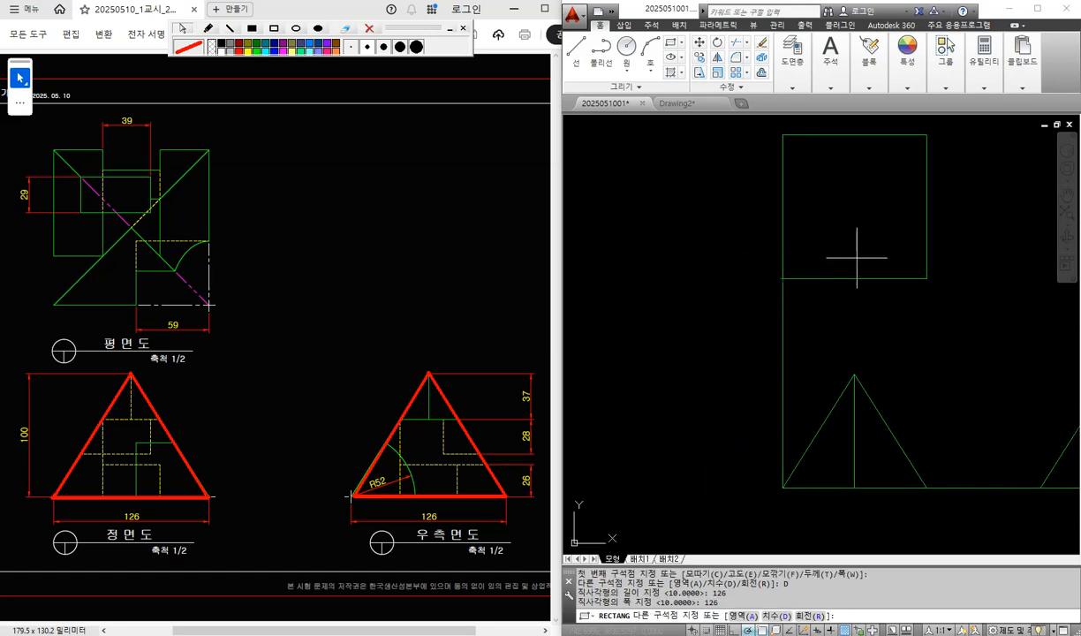
pyautogui.moveTo(856, 258); pyautogui.dragTo(833, 294, button='middle')
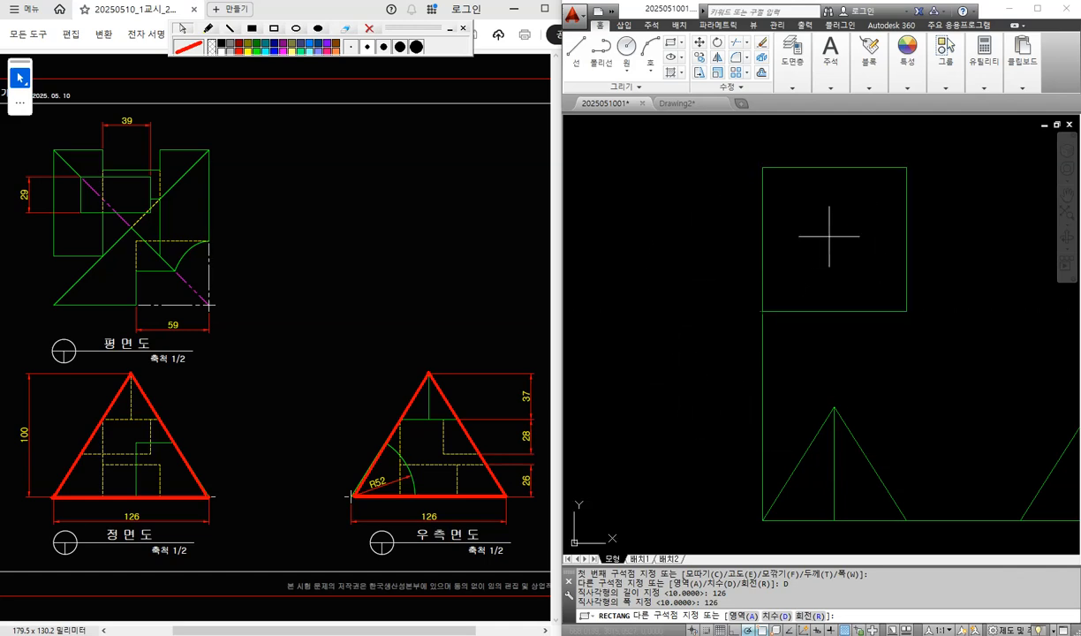
pyautogui.moveTo(829, 236); pyautogui.dragTo(729, 247, button='middle')
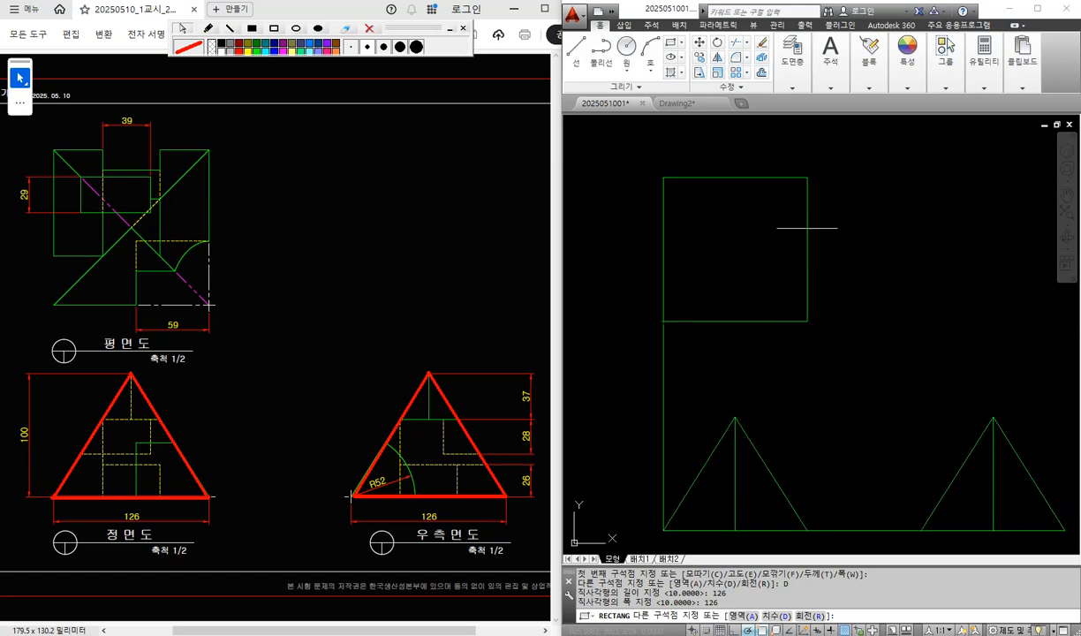
pyautogui.click(769, 235)
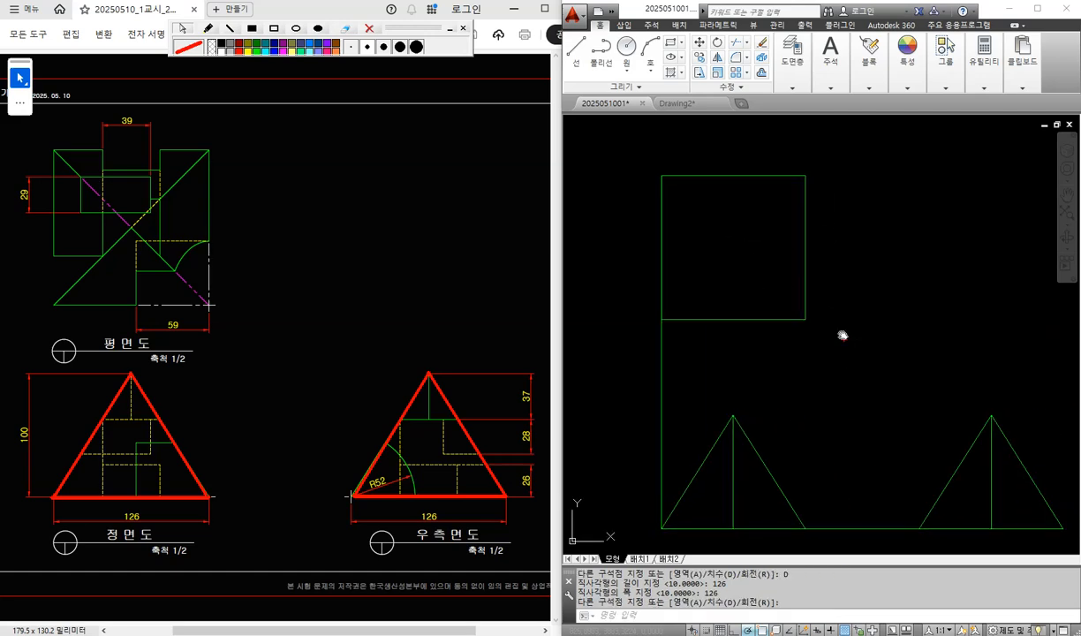
# Step: Draw a horizontal construction line from the square's lower right corner, extending to the right over the right triangle
pyautogui.moveTo(840, 335); pyautogui.dragTo(836, 312, button='middle')
pyautogui.moveTo(850, 354); pyautogui.dragTo(815, 337, button='middle')
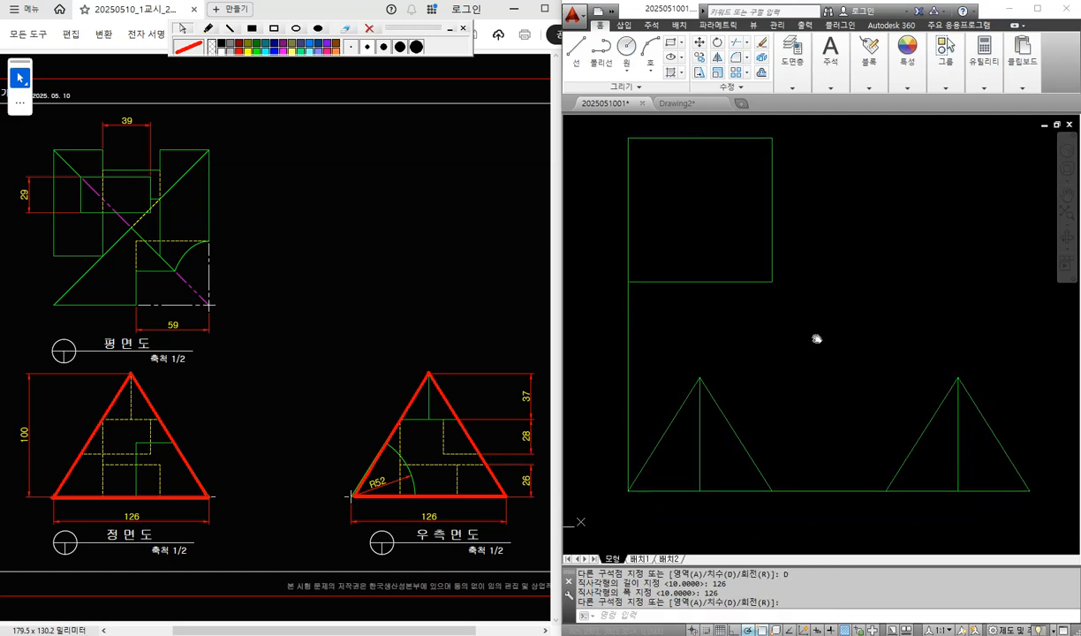
pyautogui.write('l')
pyautogui.press('Return')
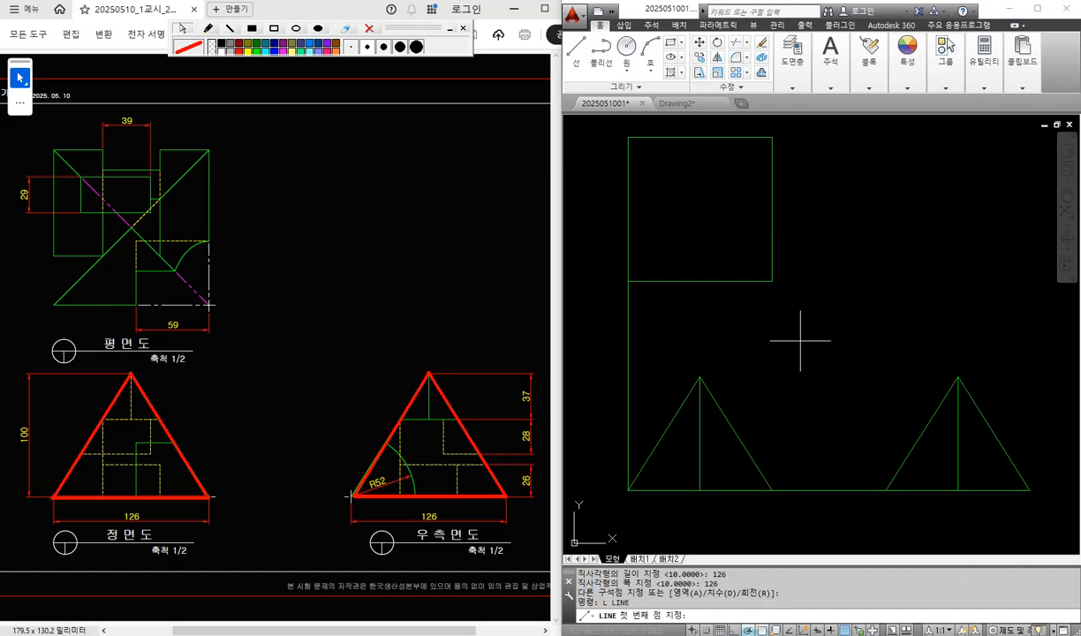
pyautogui.click(772, 281)
pyautogui.click(945, 281)
pyautogui.press('Return')
# Step: Draw a vertical construction line from the right triangle's lower left corner up past the horizontal construction line
pyautogui.press('Return')
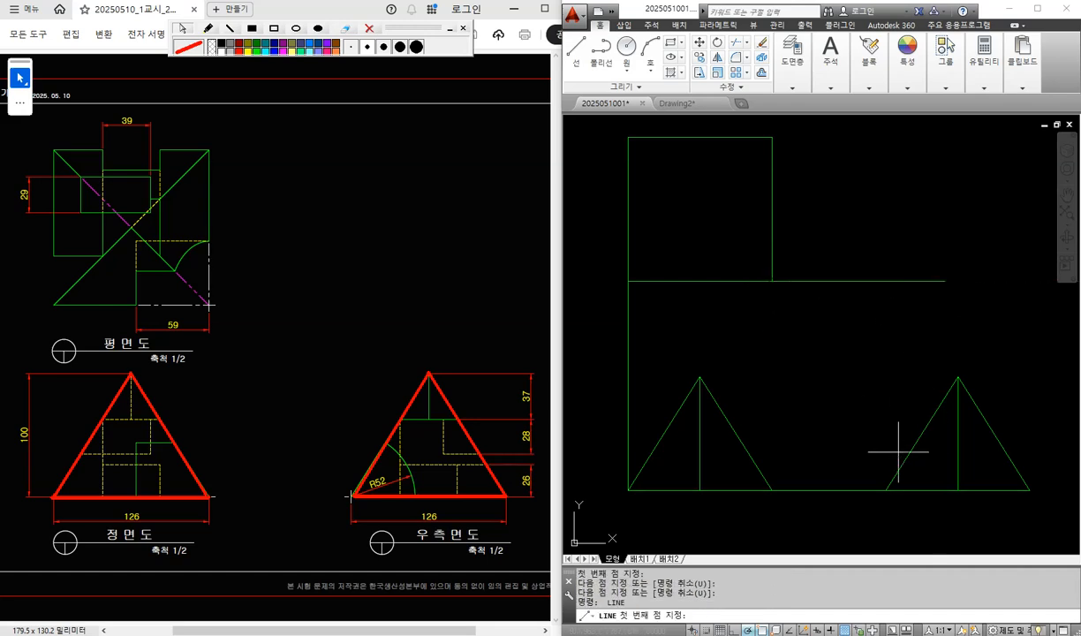
pyautogui.click(885, 490)
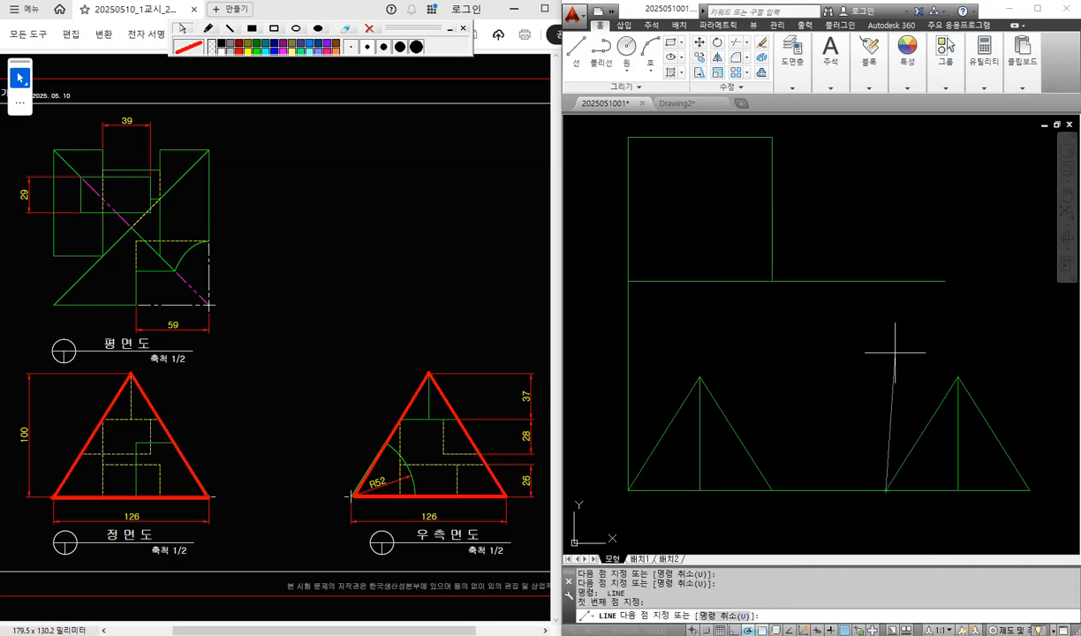
pyautogui.click(885, 248)
pyautogui.moveTo(910, 284); pyautogui.dragTo(861, 320, button='middle')
pyautogui.press('Return')
# Step: Draw a 45° line up and to the right from the intersection of the horizontal and right vertical construction lines
pyautogui.press('Return')
pyautogui.click(885, 281)
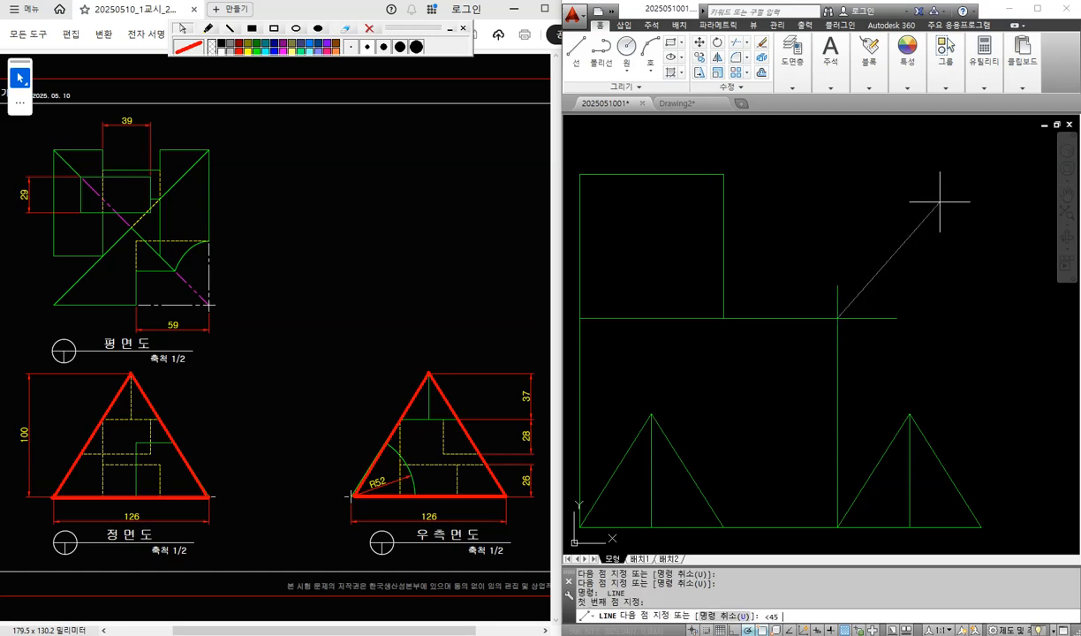
pyautogui.write('<45')
pyautogui.press('Return')
pyautogui.click(980, 177)
pyautogui.press('Return')
pyautogui.scroll(-2, 784, 339)
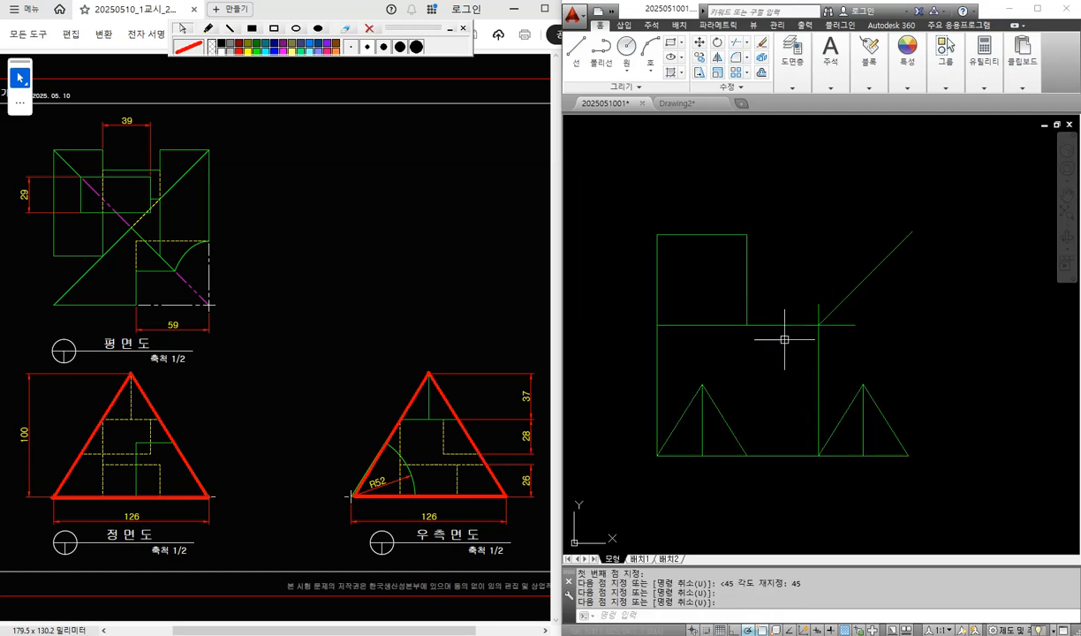
# Step: Delete the two vertical construction lines, the horizontal construction line and the spacing line between the triangles
pyautogui.moveTo(783, 339); pyautogui.dragTo(787, 313, button='middle')
pyautogui.click(842, 342)
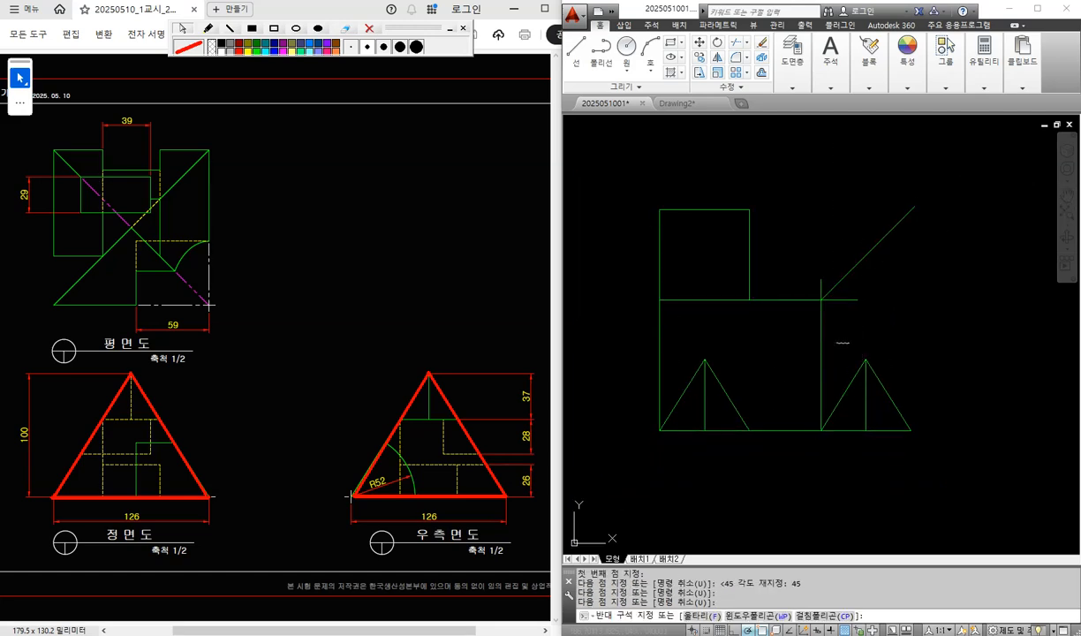
pyautogui.click(799, 328)
pyautogui.click(794, 341)
pyautogui.click(764, 273)
pyautogui.click(720, 346)
pyautogui.click(636, 330)
pyautogui.click(797, 456)
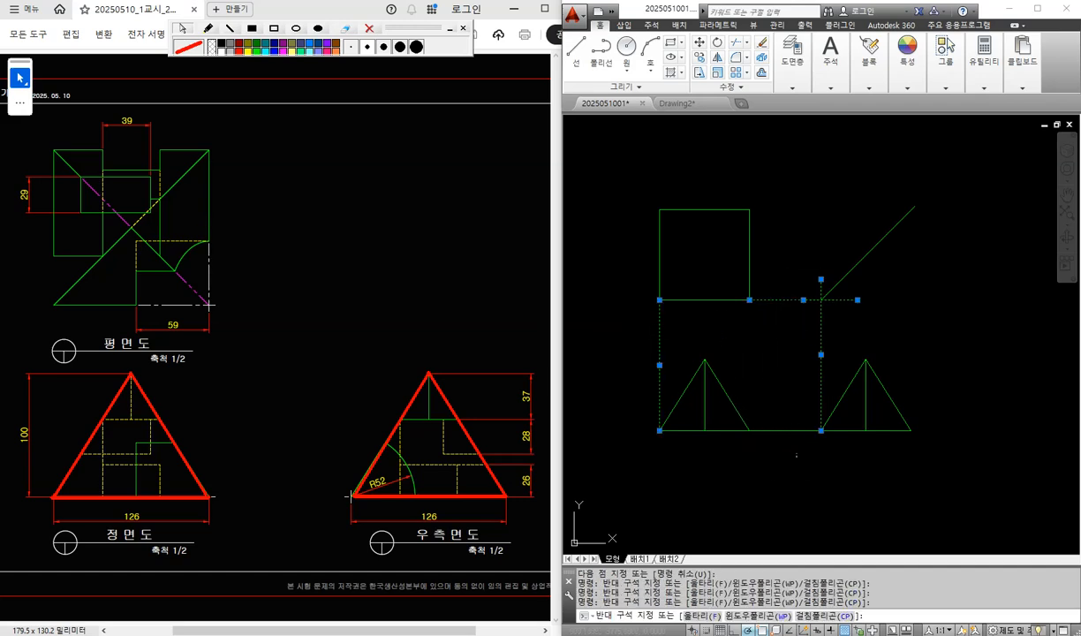
pyautogui.click(778, 386)
pyautogui.press('Delete')
pyautogui.scroll(2, 715, 303)
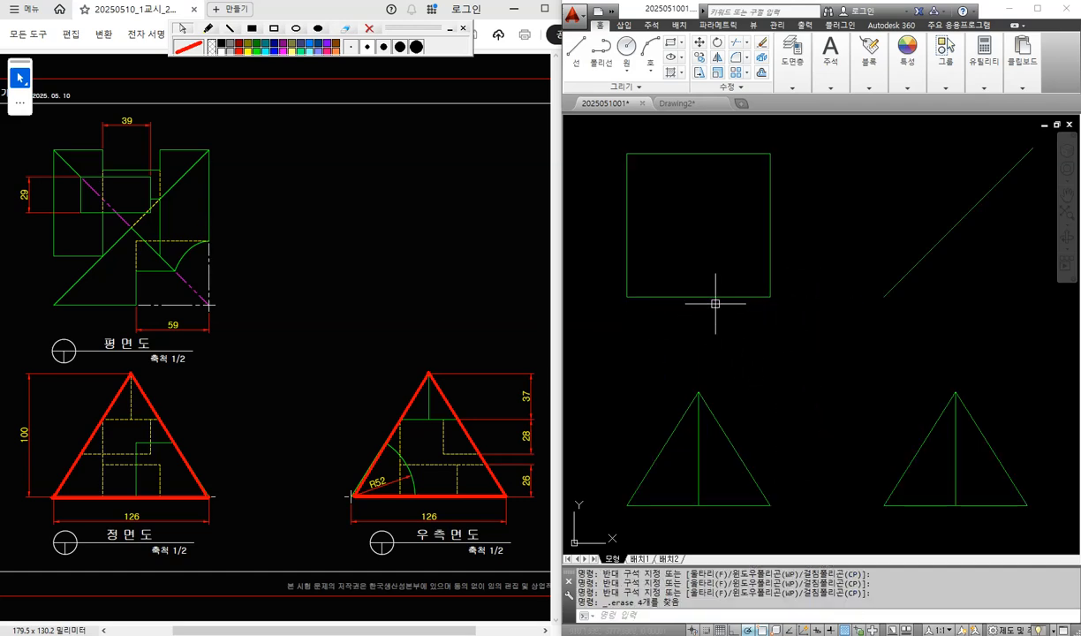
# Step: Explode the top view square into separate lines
pyautogui.click(770, 257)
pyautogui.moveTo(825, 253); pyautogui.dragTo(830, 284, button='middle')
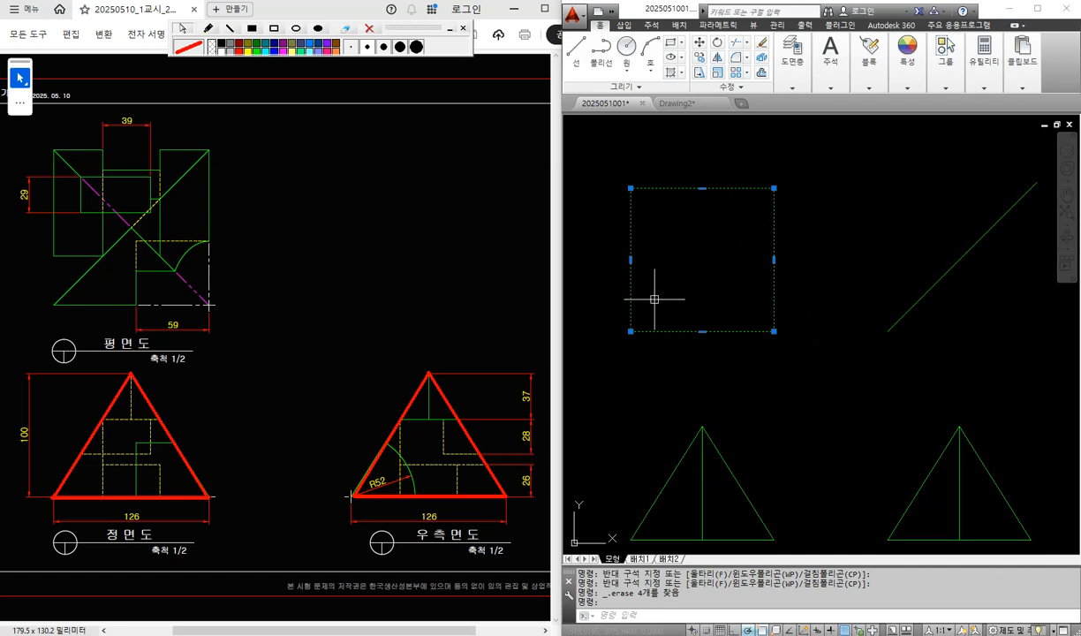
pyautogui.press('Escape')
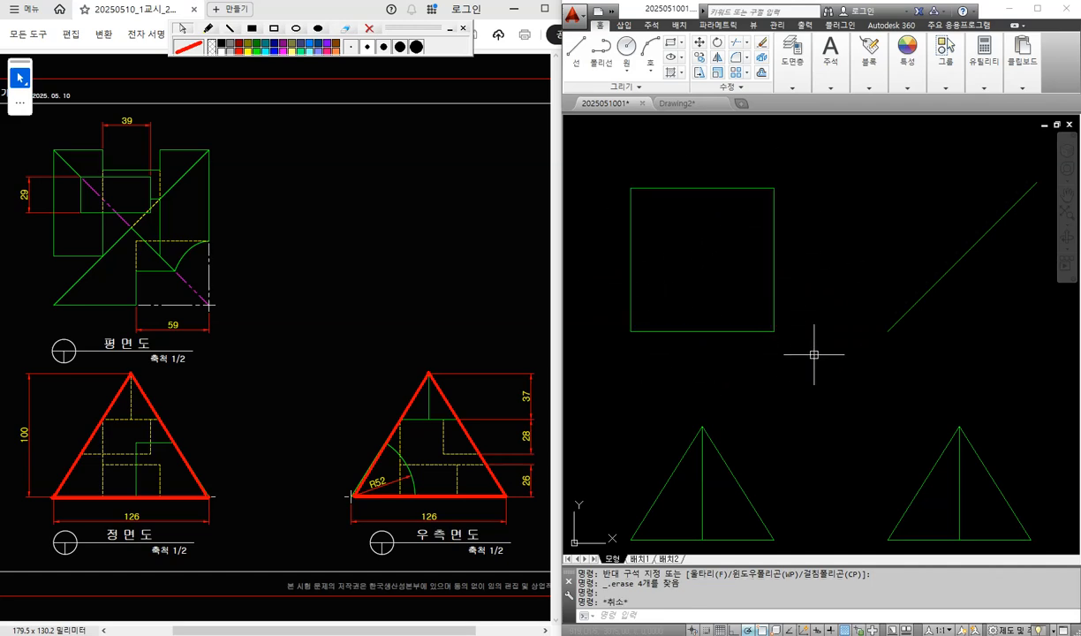
pyautogui.write('x')
pyautogui.press('Return')
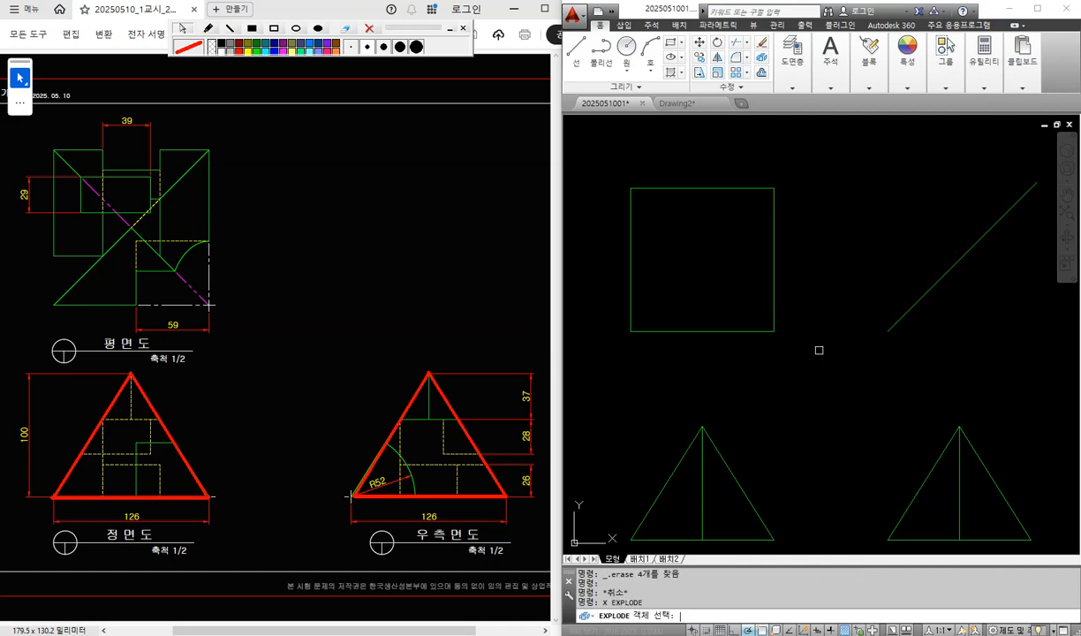
pyautogui.click(777, 283)
pyautogui.press('Return')
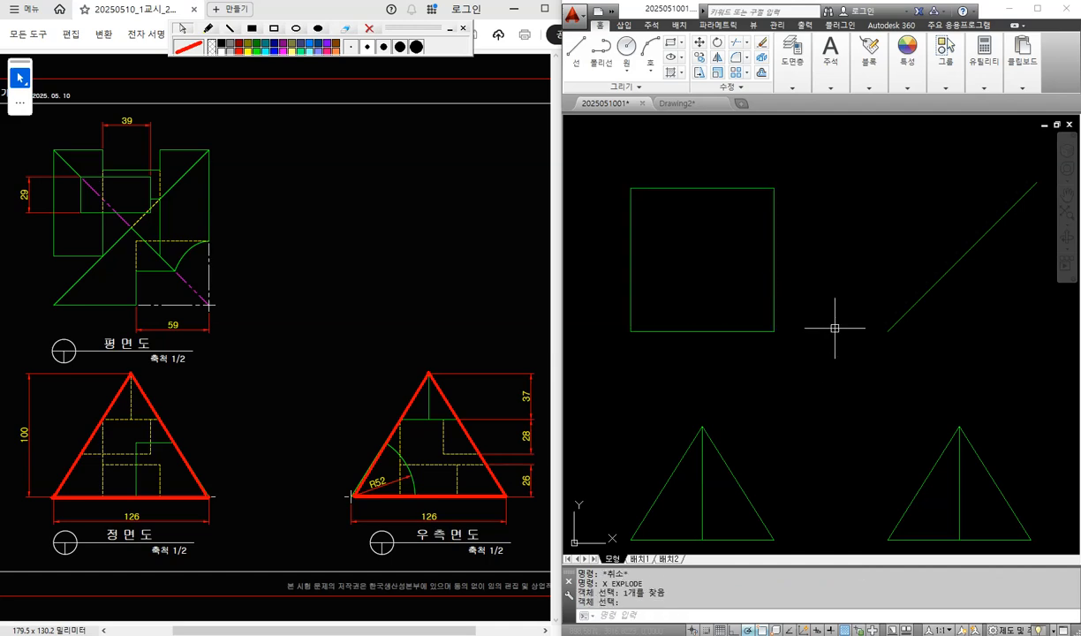
# Step: Clear the red markings from the reference sheet and draw a radius 52 circle centred on the right triangle's lower left corner
pyautogui.scroll(-2, 830, 331)
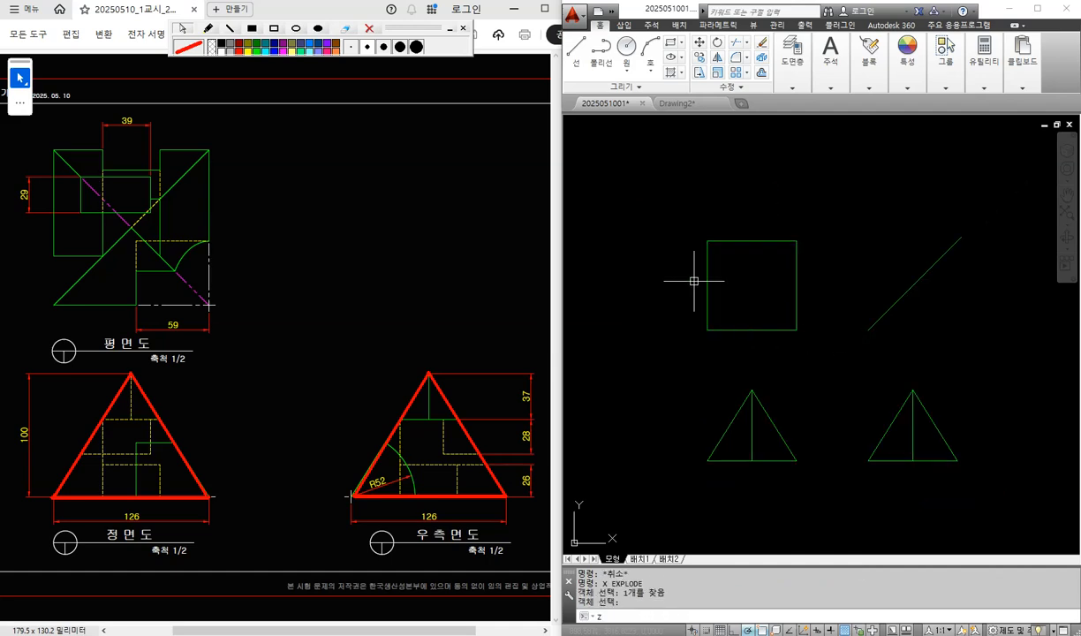
pyautogui.write('z')
pyautogui.press('Return')
pyautogui.click(682, 221)
pyautogui.click(1005, 491)
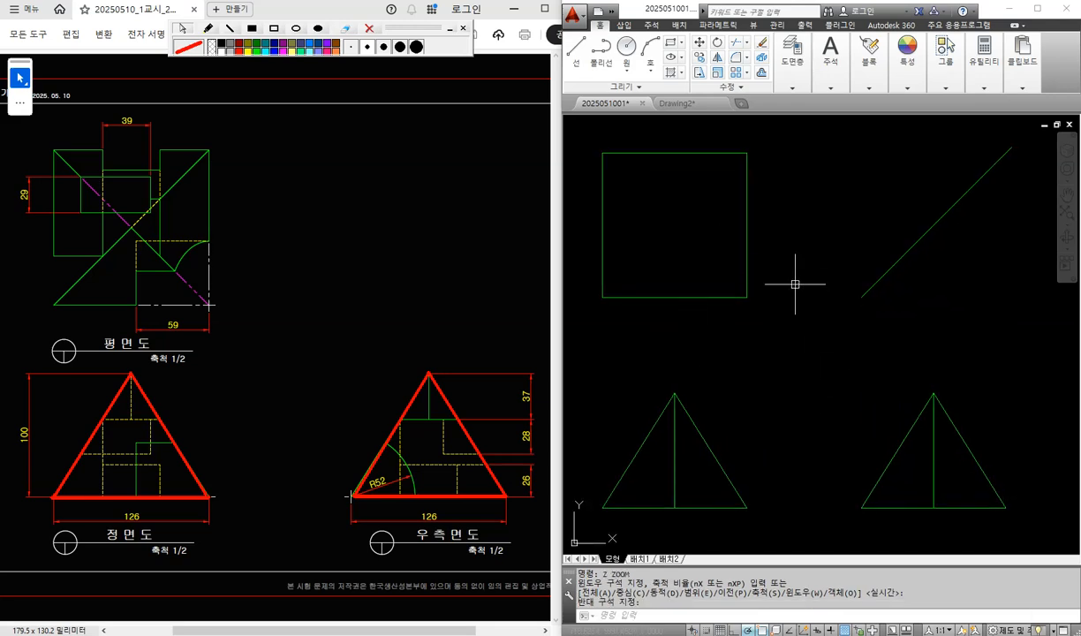
pyautogui.click(369, 28)
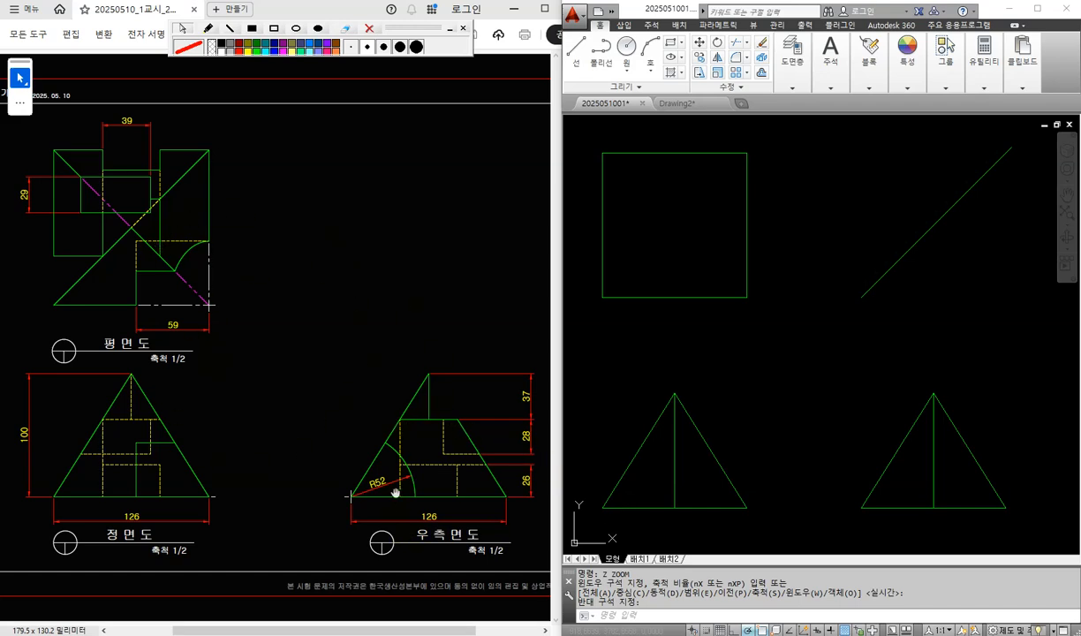
pyautogui.click(822, 428)
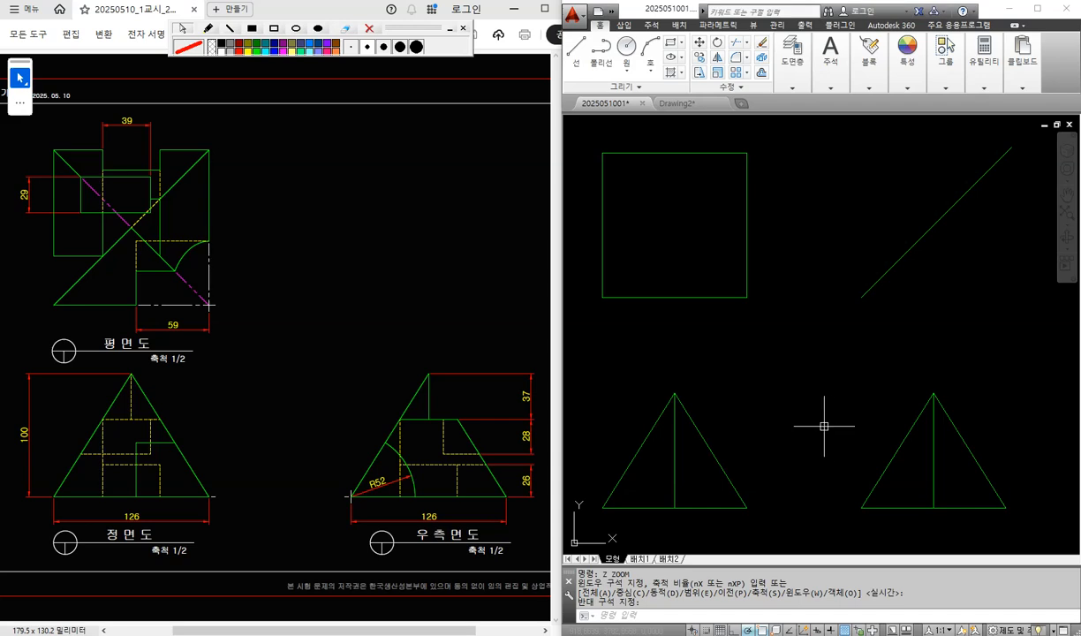
pyautogui.write('c')
pyautogui.press('Return')
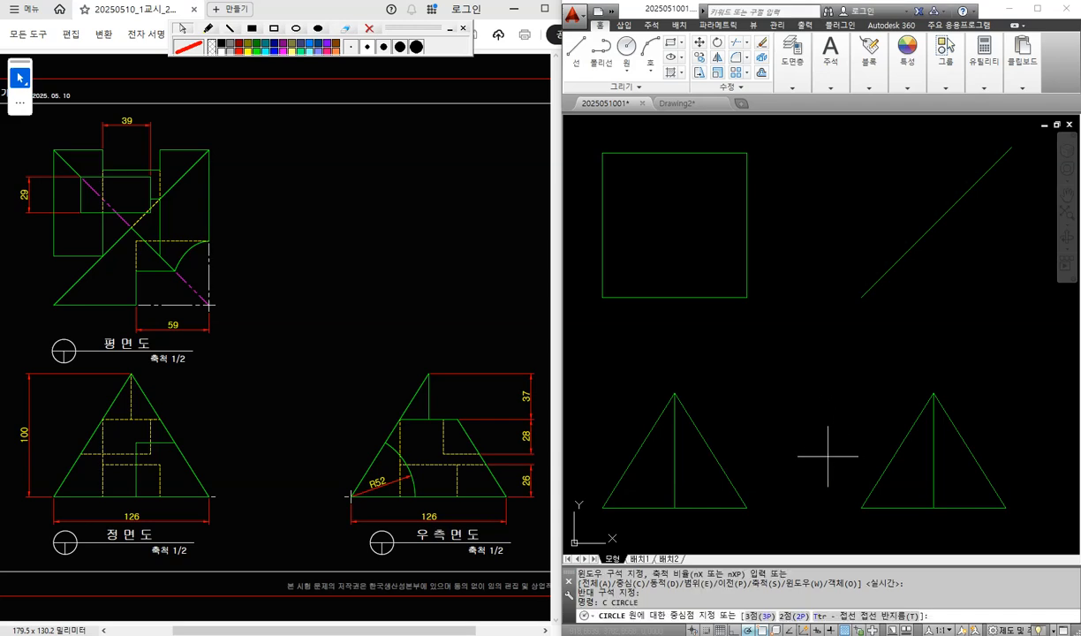
pyautogui.scroll(2, 866, 507)
pyautogui.click(853, 503)
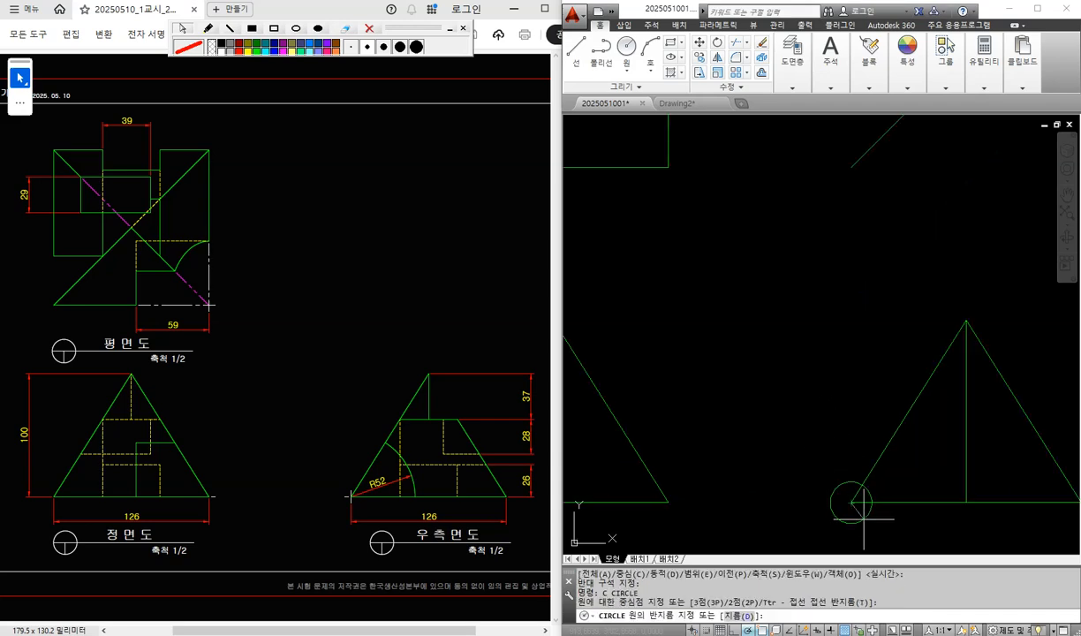
pyautogui.write('52')
pyautogui.press('Return')
pyautogui.moveTo(819, 438); pyautogui.dragTo(781, 320, button='middle')
# Step: Trim the radius 52 circle, keeping only the arc inside the right triangle
pyautogui.write('tr')
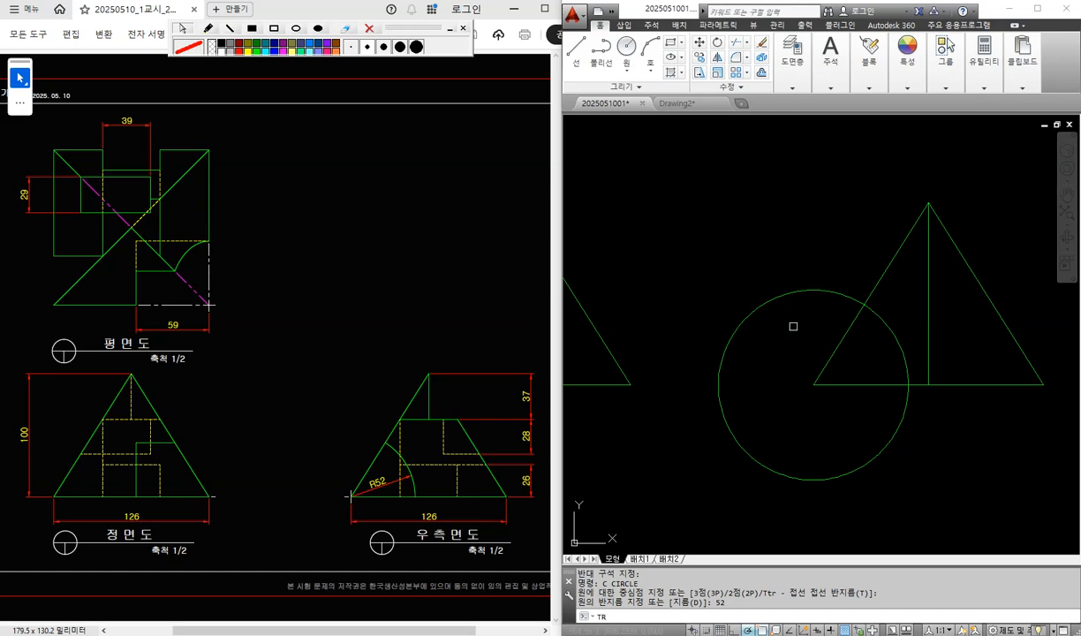
pyautogui.press('Return')
pyautogui.click(792, 297)
pyautogui.press('Return')
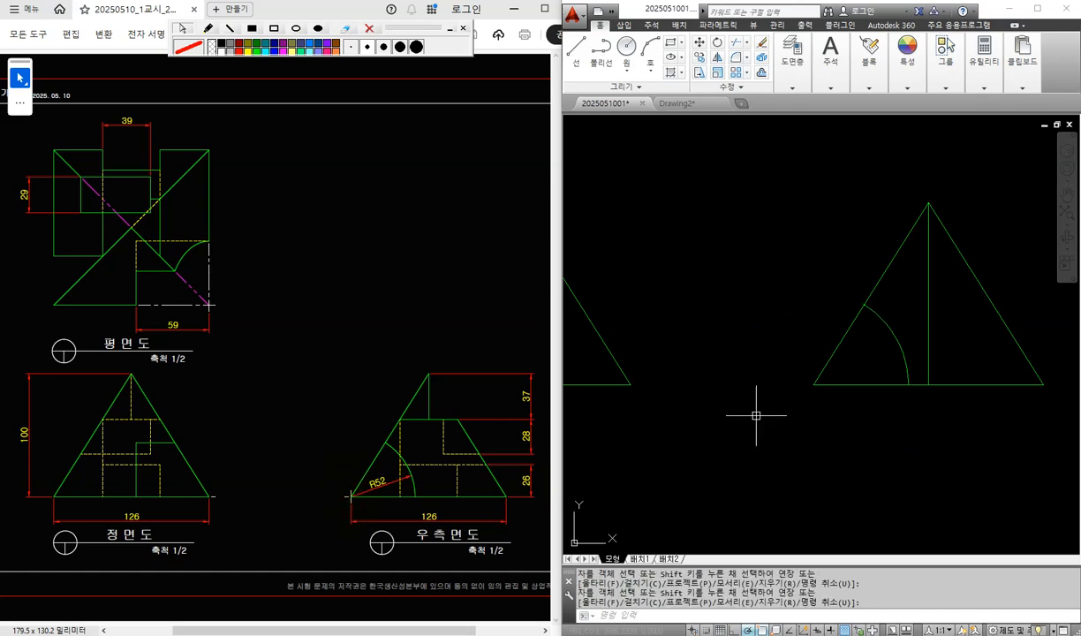
# Step: Draw a circle of radius 6 centred on the right triangle's lower left corner
pyautogui.scroll(2, 825, 401)
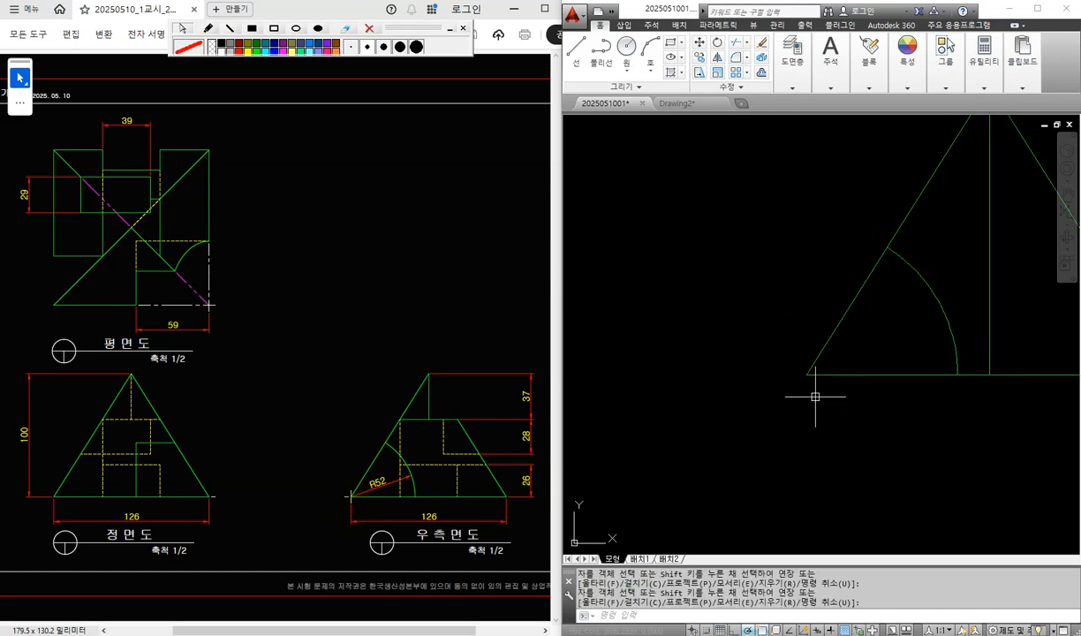
pyautogui.scroll(2, 817, 395)
pyautogui.write('c')
pyautogui.press('Return')
pyautogui.click(800, 360)
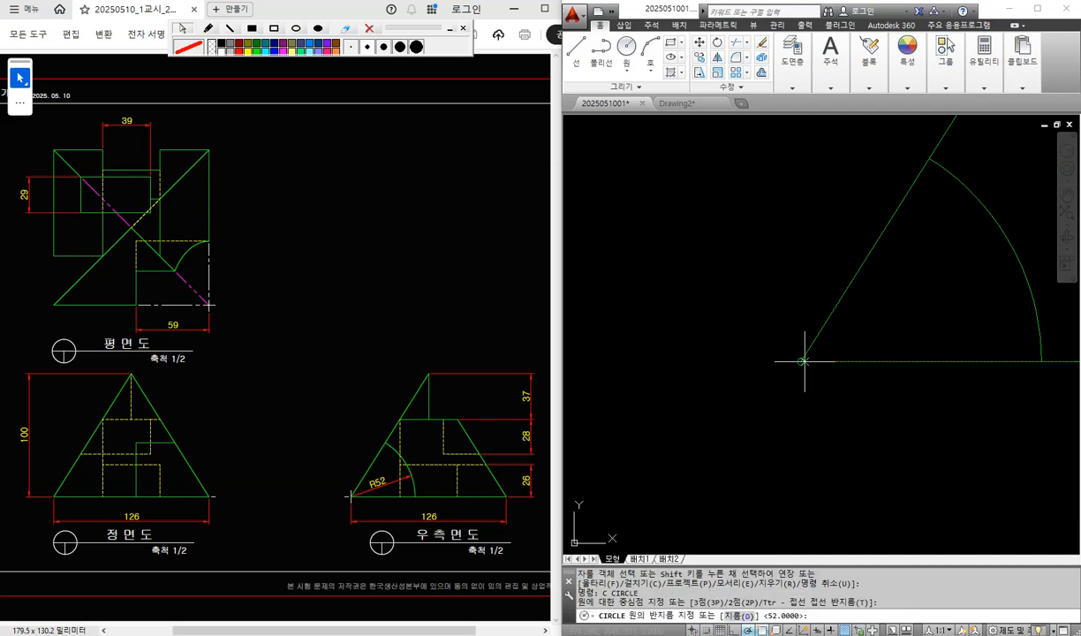
pyautogui.write('6')
pyautogui.press('Return')
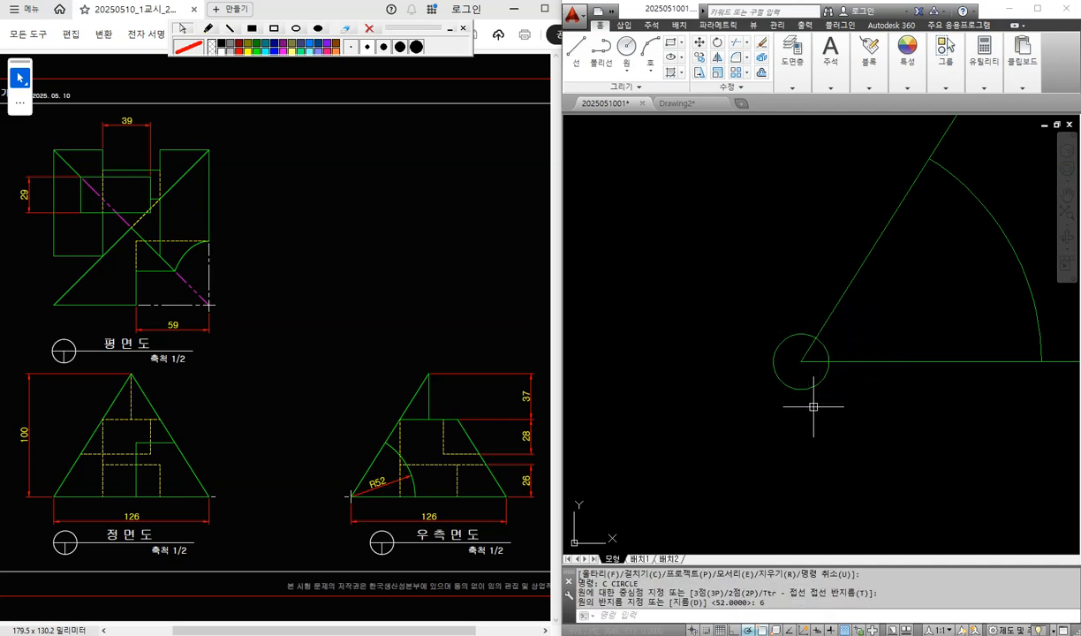
# Step: Draw a vertical line across the small circle's diameter and a horizontal line from its centre to its left quadrant
pyautogui.scroll(2, 770, 393)
pyautogui.write('l')
pyautogui.press('Return')
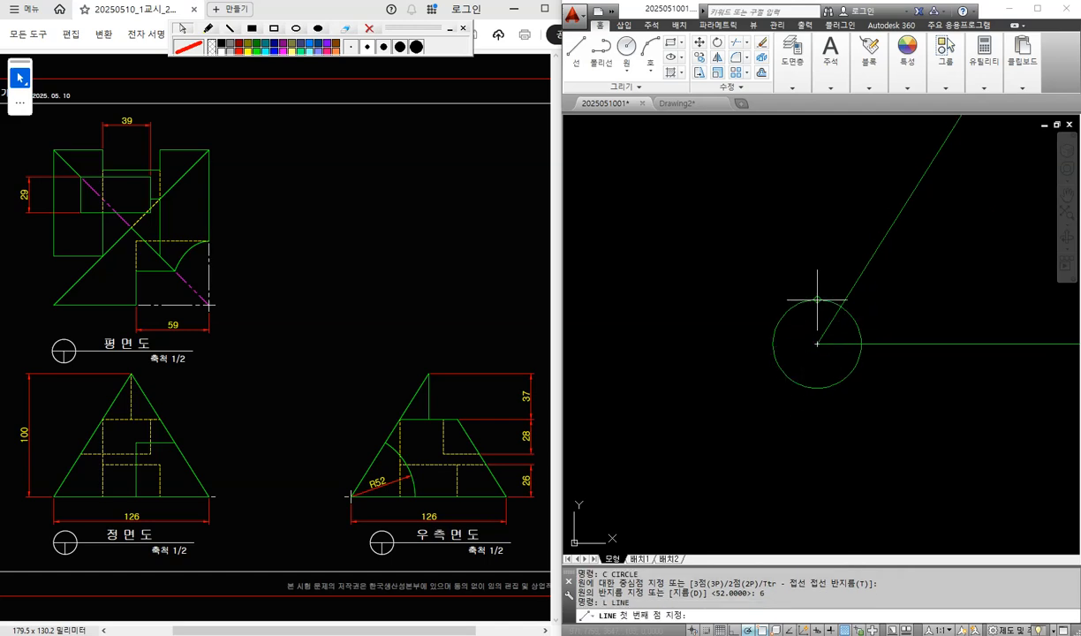
pyautogui.click(817, 344)
pyautogui.click(821, 381)
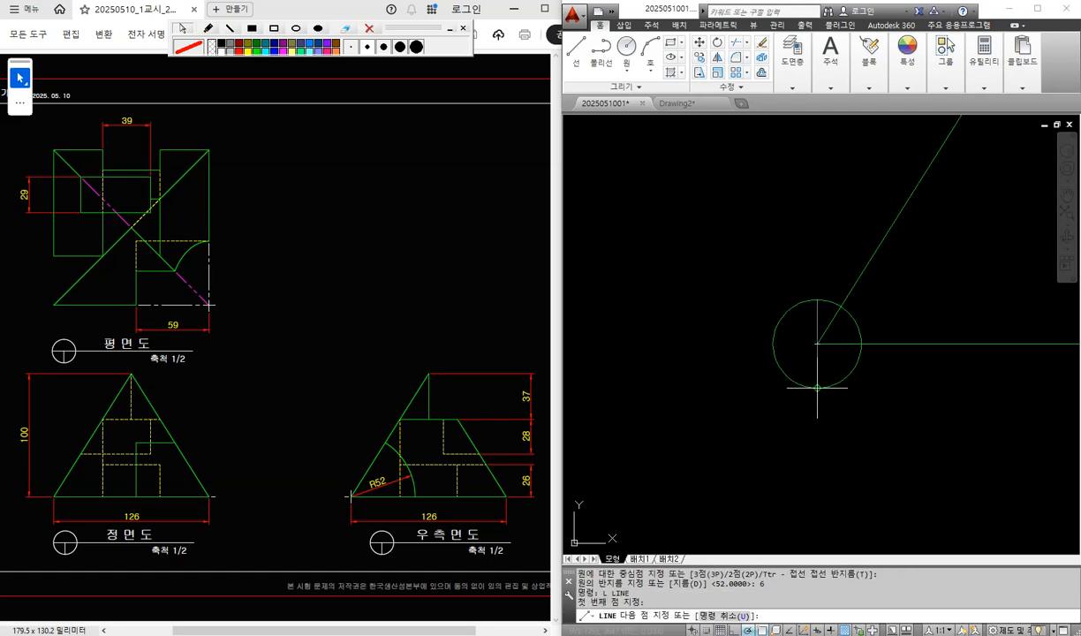
pyautogui.press('Return')
pyautogui.press('Return')
pyautogui.click(816, 344)
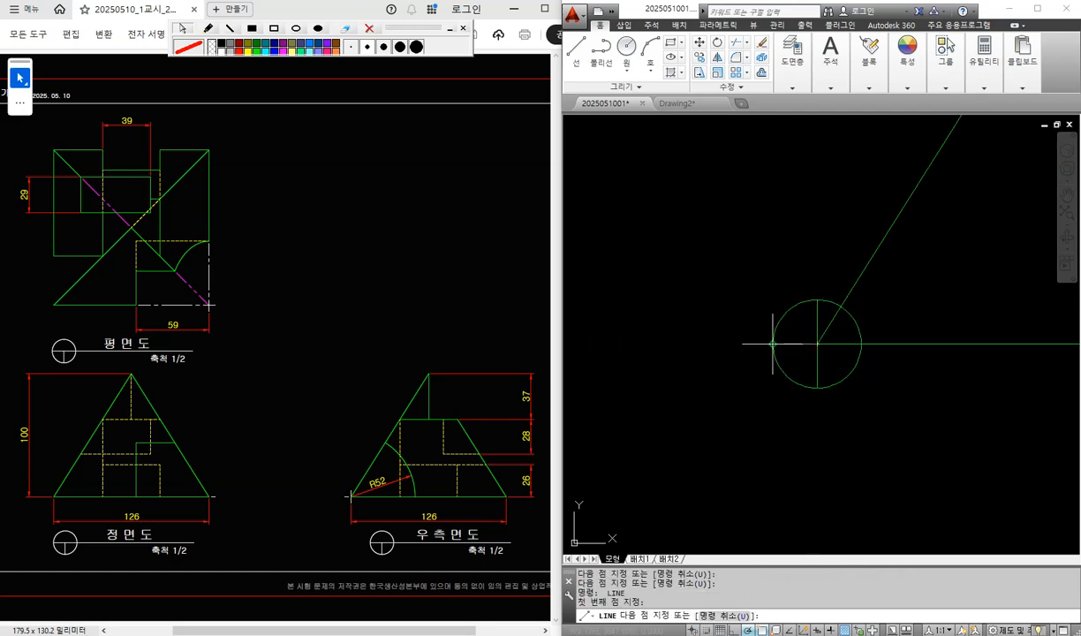
pyautogui.click(772, 344)
pyautogui.press('Return')
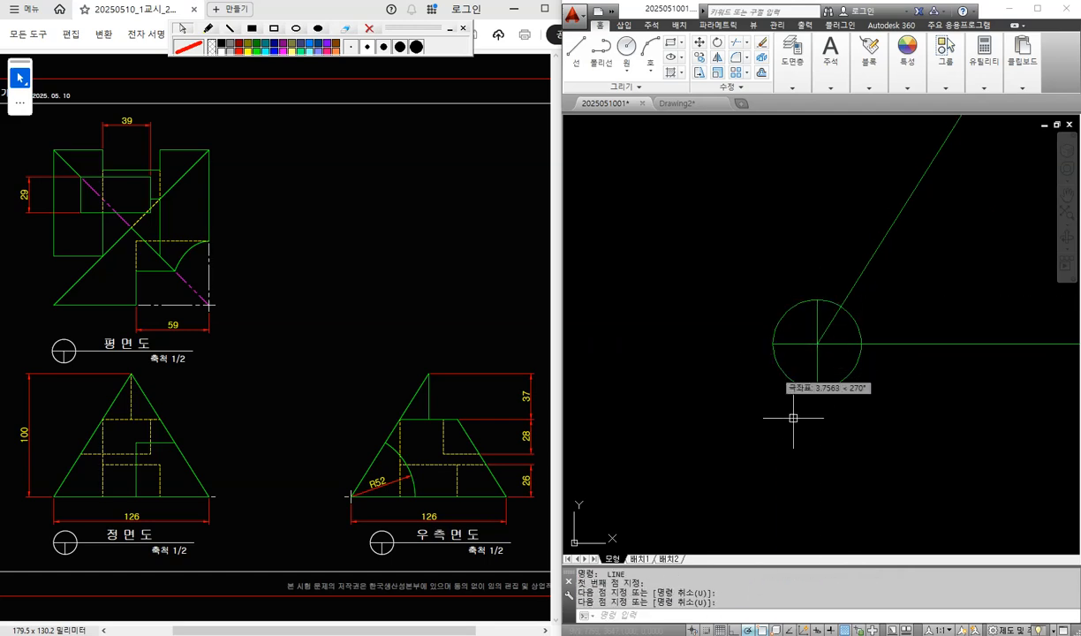
# Step: Delete the radius 6 circle and move the two centre mark lines to the 중심선 layer
pyautogui.click(846, 375)
pyautogui.press('Delete')
pyautogui.click(733, 264)
pyautogui.click(856, 418)
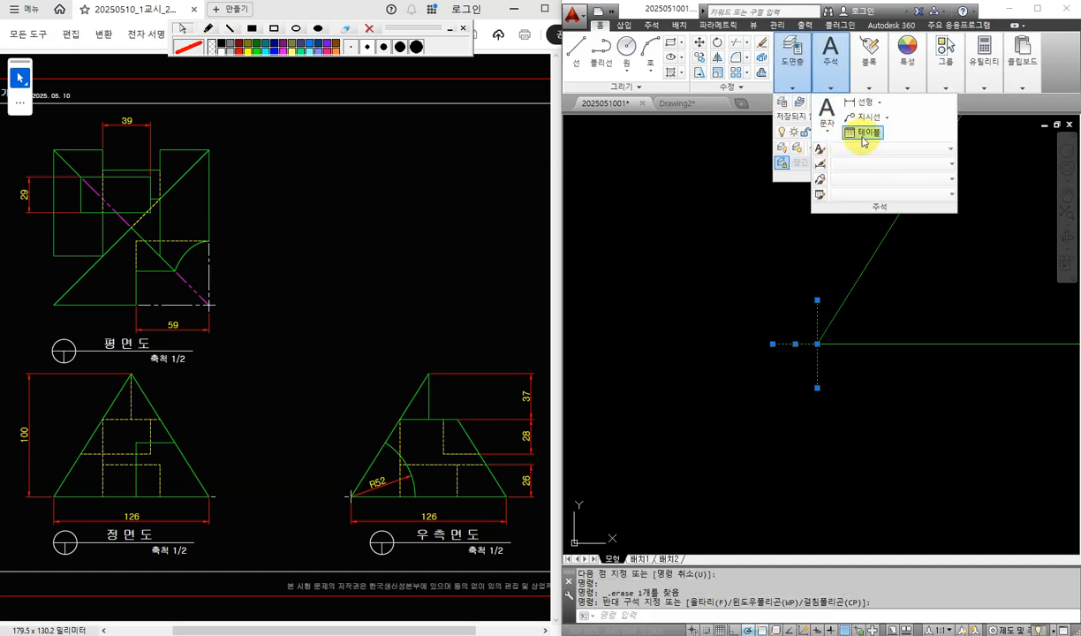
pyautogui.moveTo(792, 63)
pyautogui.click(817, 132)
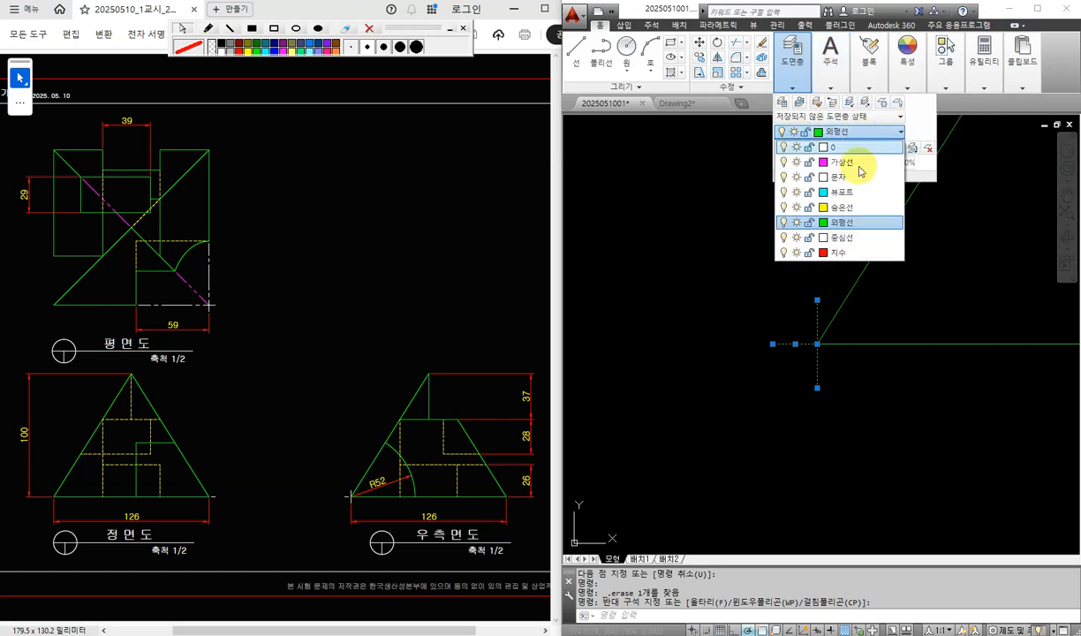
pyautogui.click(861, 238)
pyautogui.press('Escape')
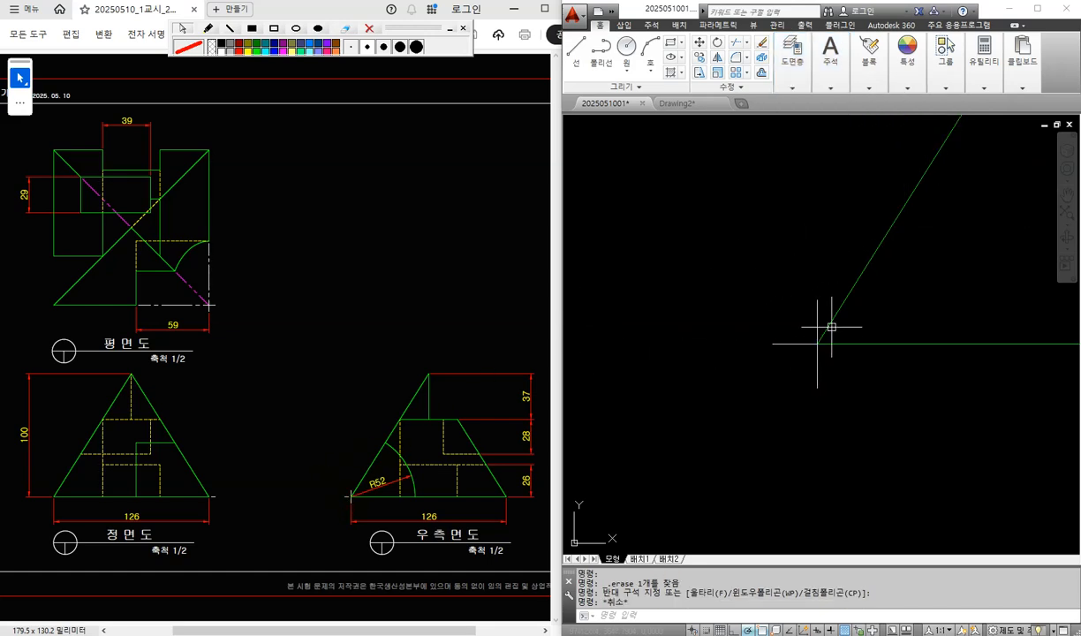
pyautogui.scroll(-3, 830, 324)
pyautogui.scroll(-5, 885, 310)
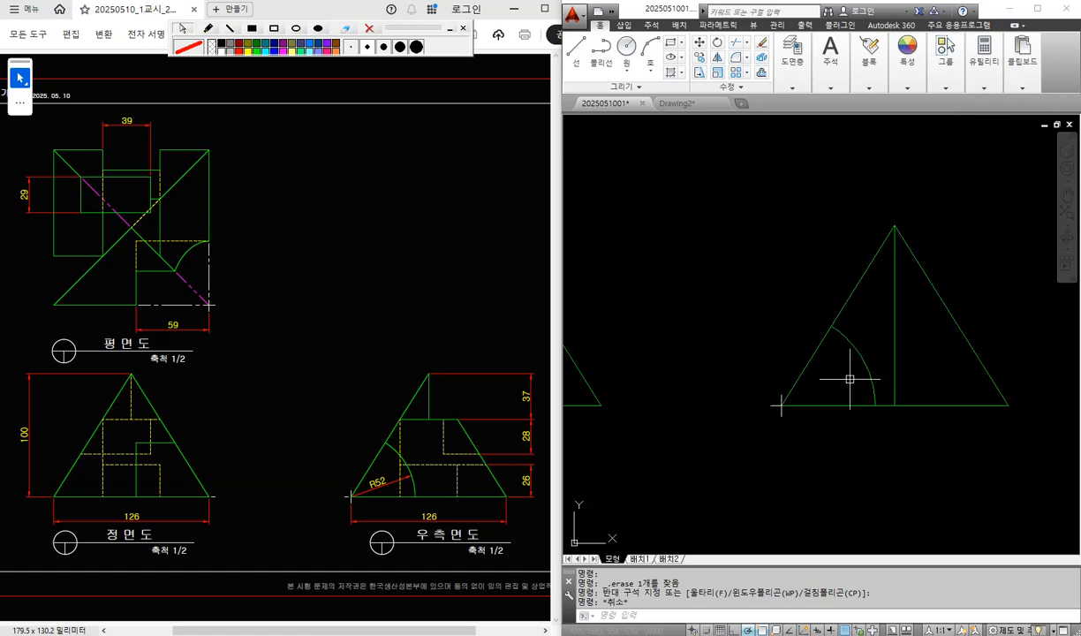
pyautogui.moveTo(830, 336); pyautogui.dragTo(820, 425, button='middle')
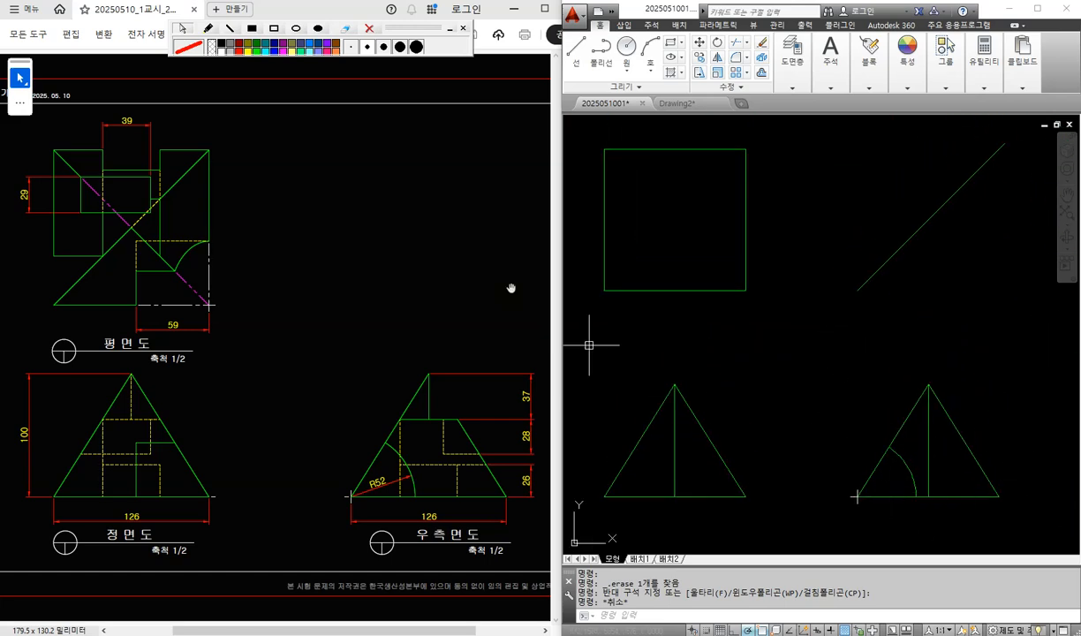
# Step: Mark in red on the reference sheet the side view's R52 sector, its projection lines to the front view and the matching front view outline
pyautogui.click(208, 29)
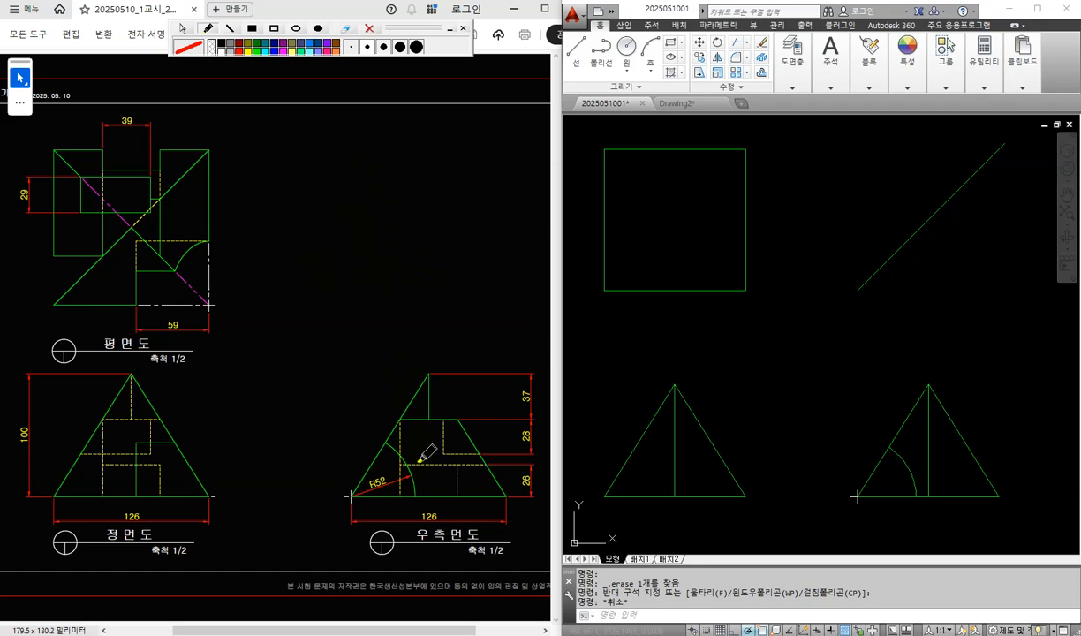
pyautogui.moveTo(390, 443)
pyautogui.mouseDown()
pyautogui.moveTo(417, 495)
pyautogui.moveTo(387, 450)
pyautogui.moveTo(357, 491)
pyautogui.moveTo(416, 495)
pyautogui.mouseUp()
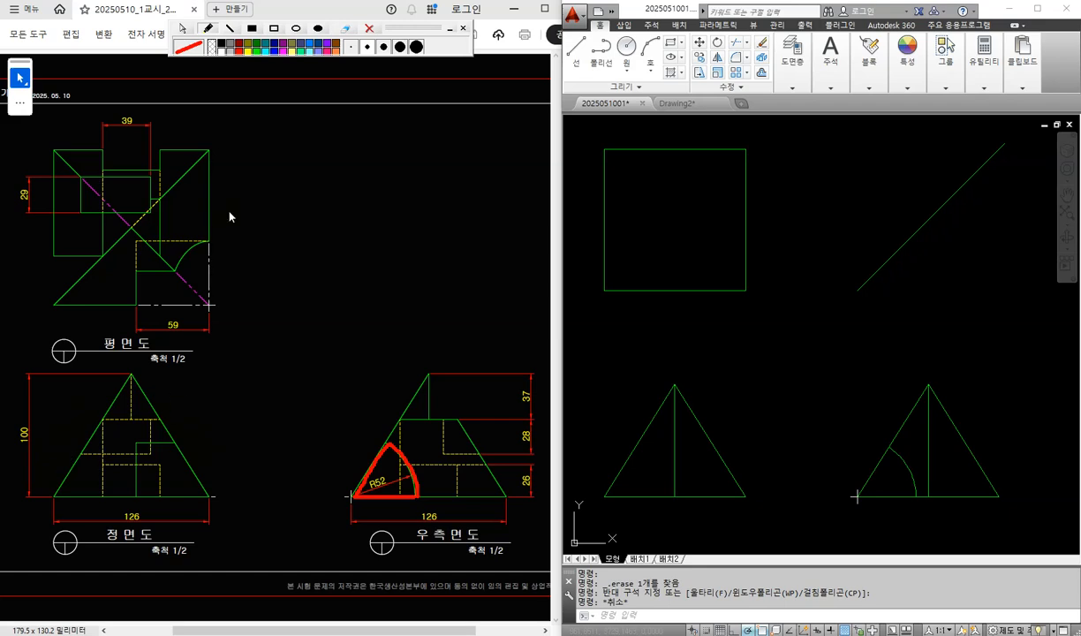
pyautogui.click(230, 28)
pyautogui.moveTo(378, 441); pyautogui.dragTo(183, 442)
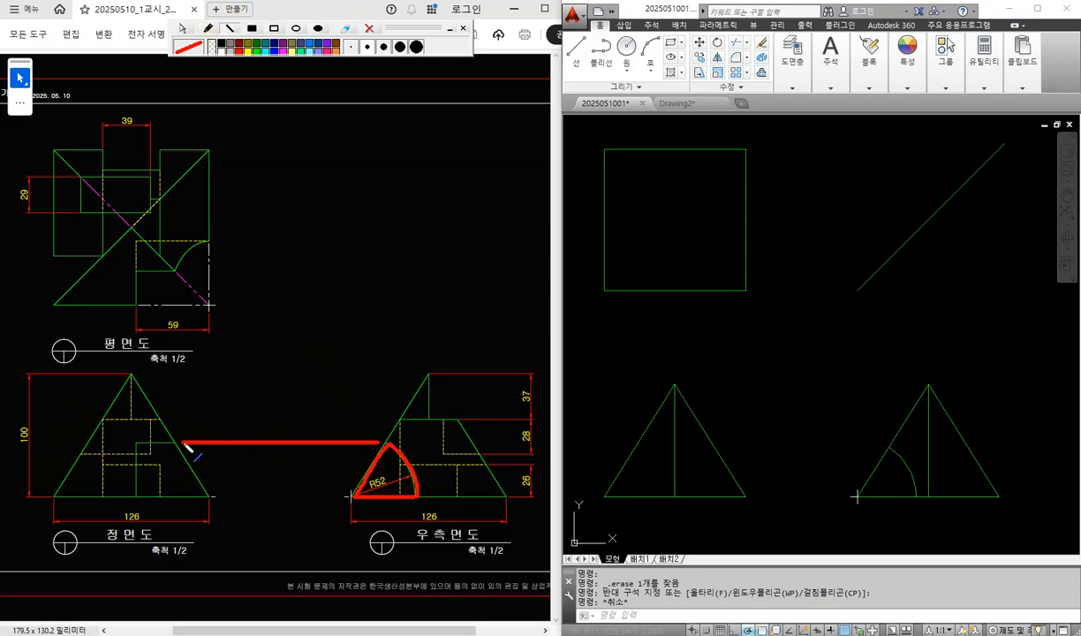
pyautogui.moveTo(341, 496); pyautogui.dragTo(218, 496)
pyautogui.click(210, 28)
pyautogui.click(229, 28)
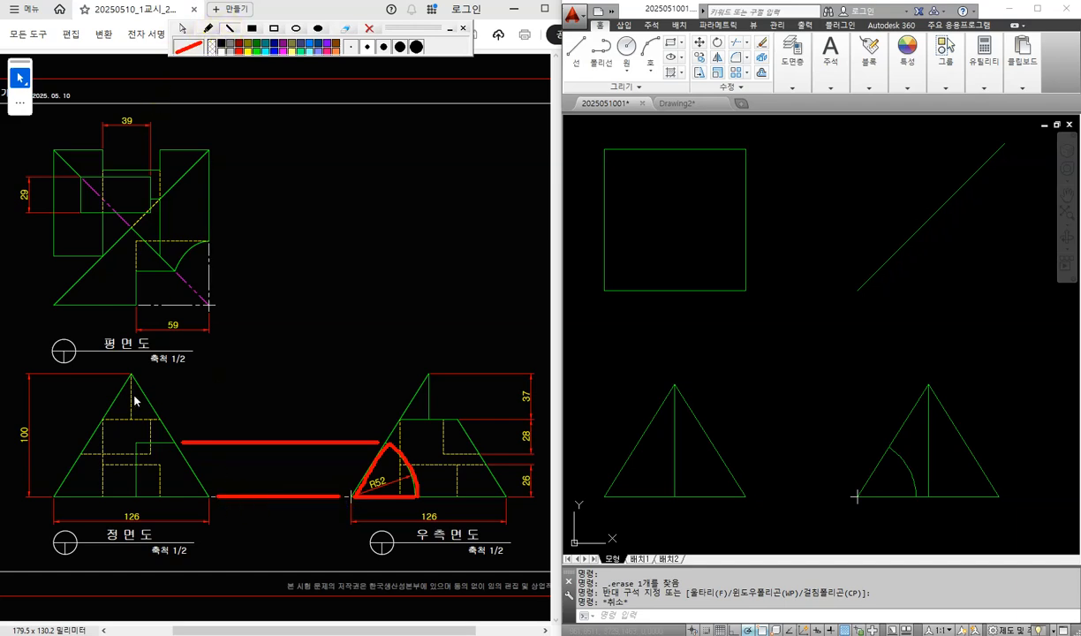
pyautogui.moveTo(171, 442)
pyautogui.mouseDown()
pyautogui.moveTo(137, 444)
pyautogui.moveTo(139, 493)
pyautogui.moveTo(208, 495)
pyautogui.moveTo(175, 445)
pyautogui.mouseUp()
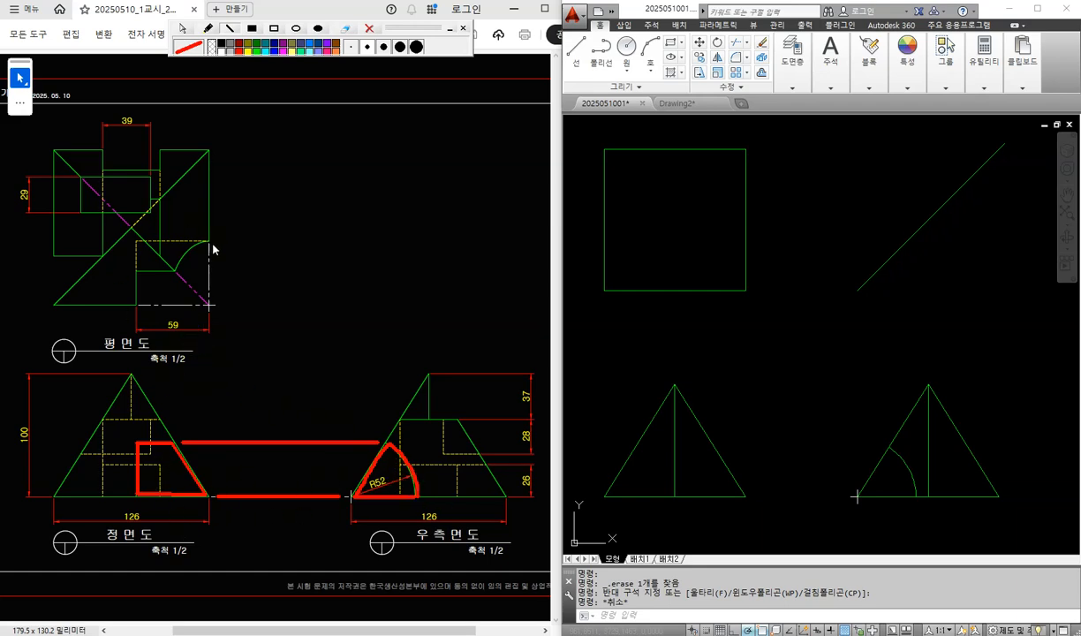
# Step: Mark in red the top view's lower right cut-out and its projection lines to the front view and, via a 45° line, the side view
pyautogui.moveTo(139, 246); pyautogui.dragTo(137, 305)
pyautogui.moveTo(137, 240); pyautogui.dragTo(204, 240)
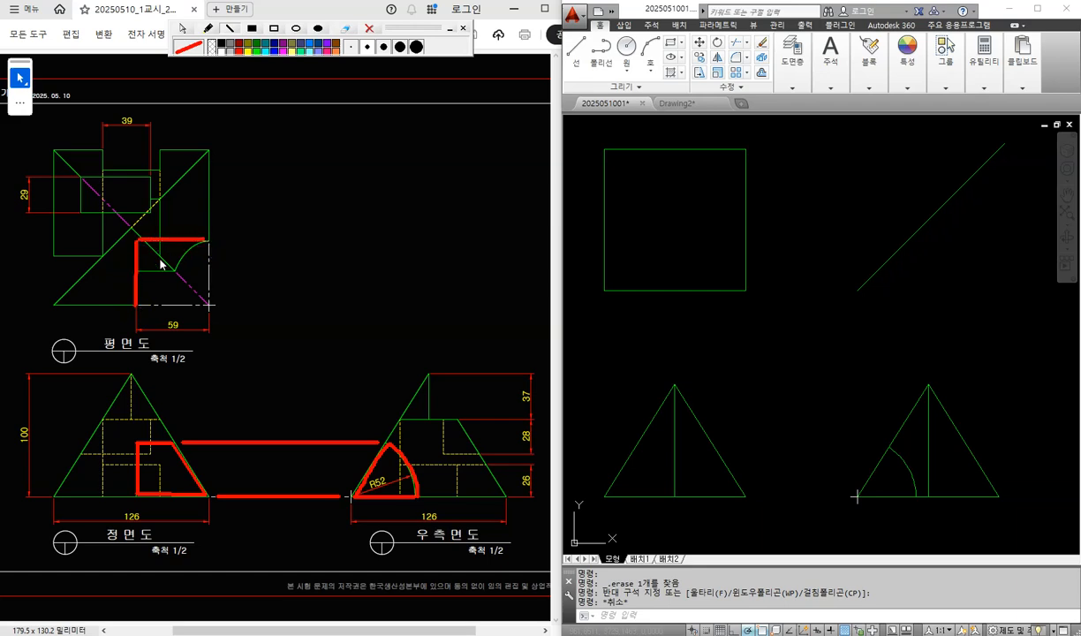
pyautogui.moveTo(137, 267)
pyautogui.mouseDown()
pyautogui.moveTo(173, 267)
pyautogui.moveTo(206, 239)
pyautogui.mouseUp()
pyautogui.moveTo(136, 306); pyautogui.dragTo(140, 437)
pyautogui.moveTo(208, 492)
pyautogui.mouseDown()
pyautogui.moveTo(209, 320)
pyautogui.moveTo(354, 305)
pyautogui.moveTo(352, 488)
pyautogui.mouseUp()
pyautogui.moveTo(354, 304)
pyautogui.mouseDown()
pyautogui.moveTo(500, 168)
pyautogui.moveTo(511, 134)
pyautogui.mouseUp()
pyautogui.moveTo(217, 241)
pyautogui.mouseDown()
pyautogui.moveTo(420, 245)
pyautogui.moveTo(415, 454)
pyautogui.mouseUp()
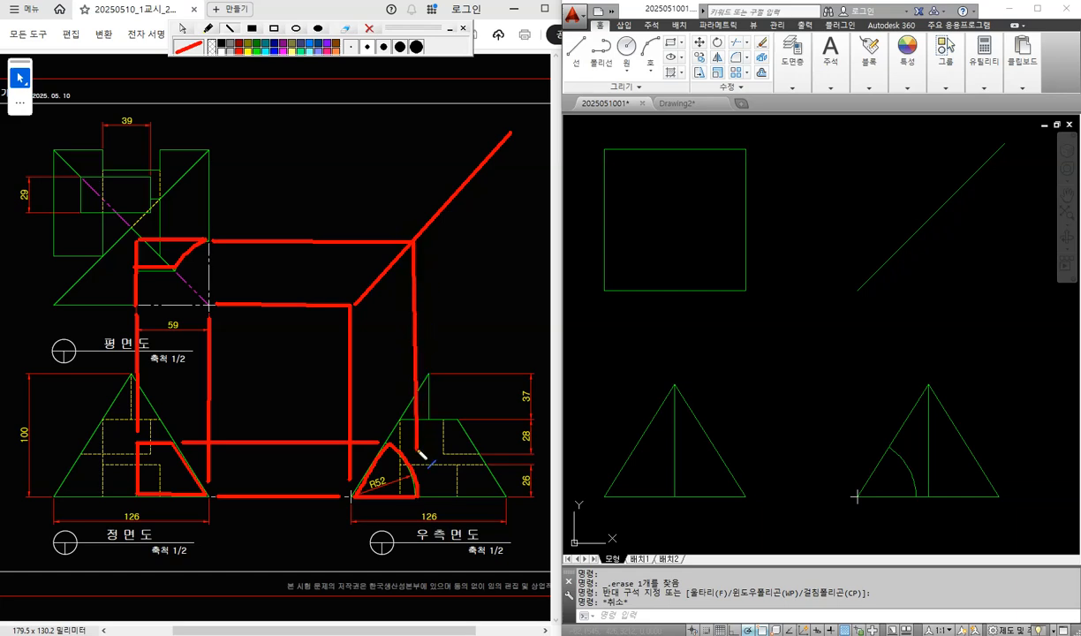
# Step: Leave the markup pen, switch to Drawing2 and display the pyramid model in the southeast isometric view (남동 등각투영)
pyautogui.click(185, 29)
pyautogui.click(697, 103)
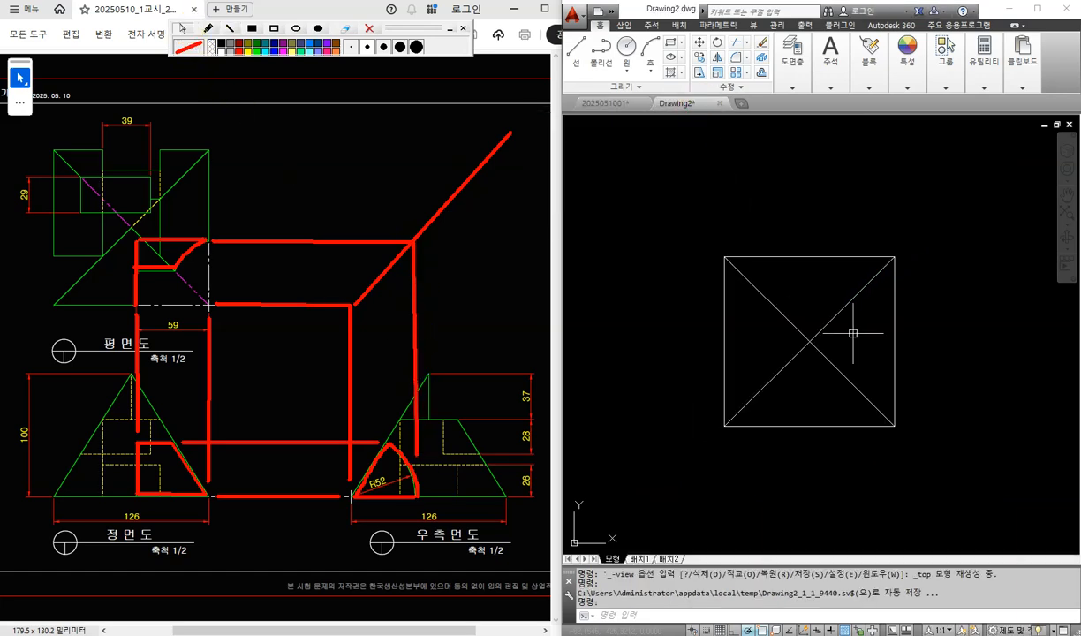
pyautogui.click(719, 164)
pyautogui.click(588, 123)
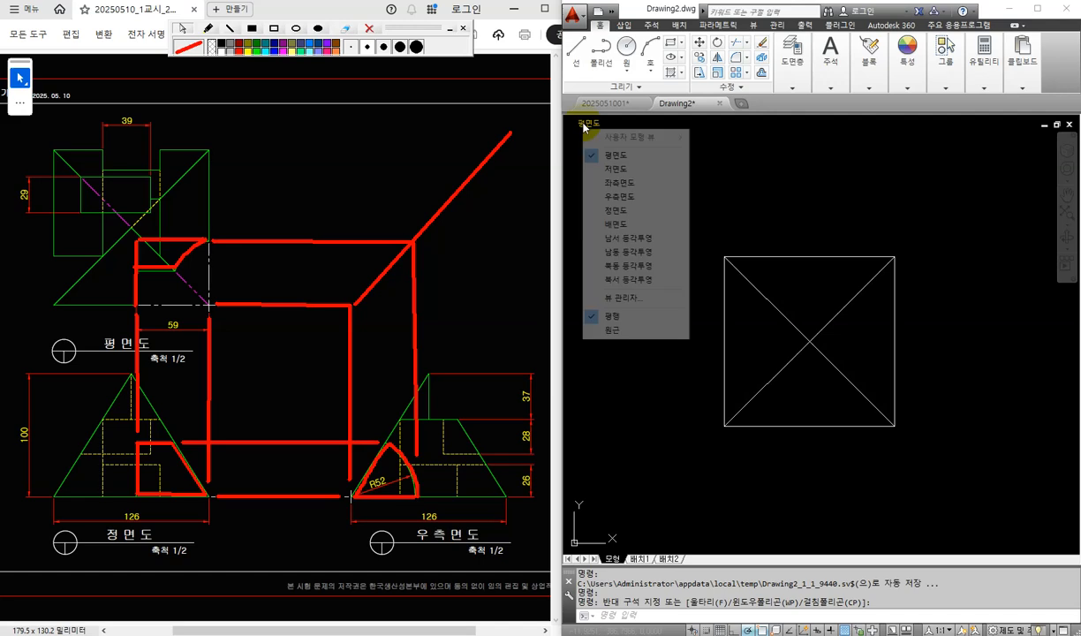
pyautogui.click(622, 255)
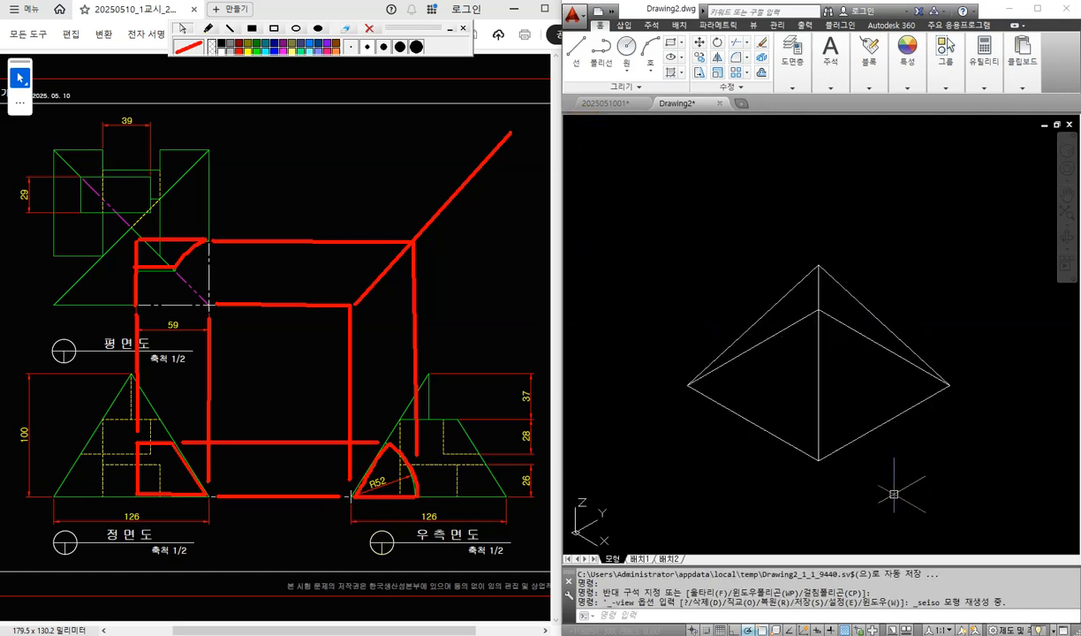
# Step: Draw a circle of radius 52 centred on the pyramid base's front corner
pyautogui.write('c')
pyautogui.press('Return')
pyautogui.click(817, 459)
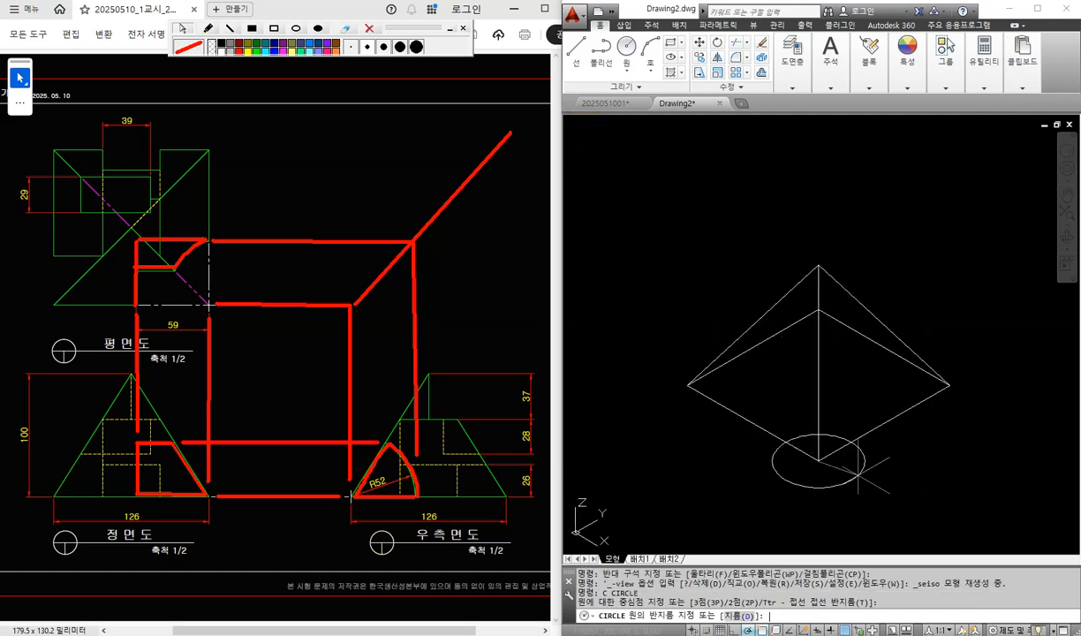
pyautogui.write('52')
pyautogui.press('Return')
# Step: Rotate the circle in 3D about its centre so it stands upright in the plane of the pyramid's right side
pyautogui.write('3r')
pyautogui.press('Return')
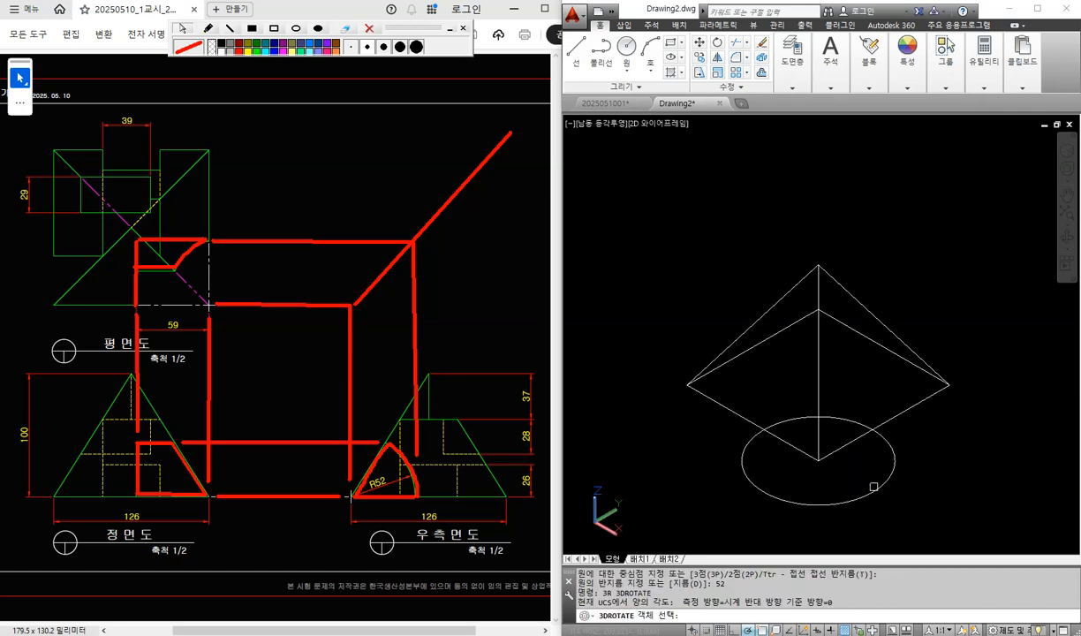
pyautogui.click(873, 490)
pyautogui.press('Return')
pyautogui.click(846, 489)
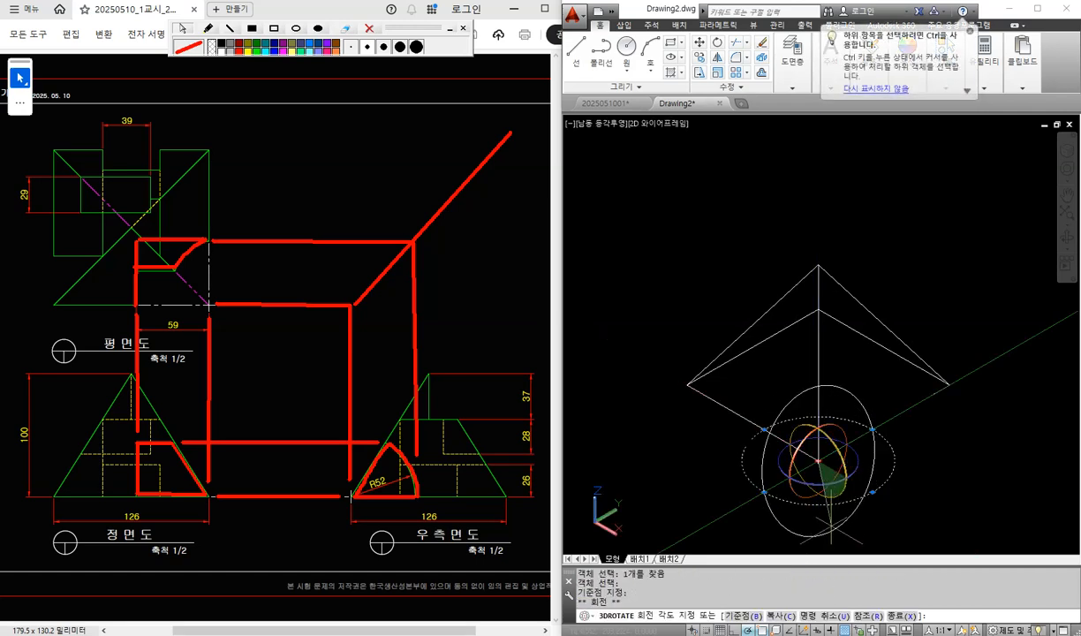
pyautogui.click(819, 521)
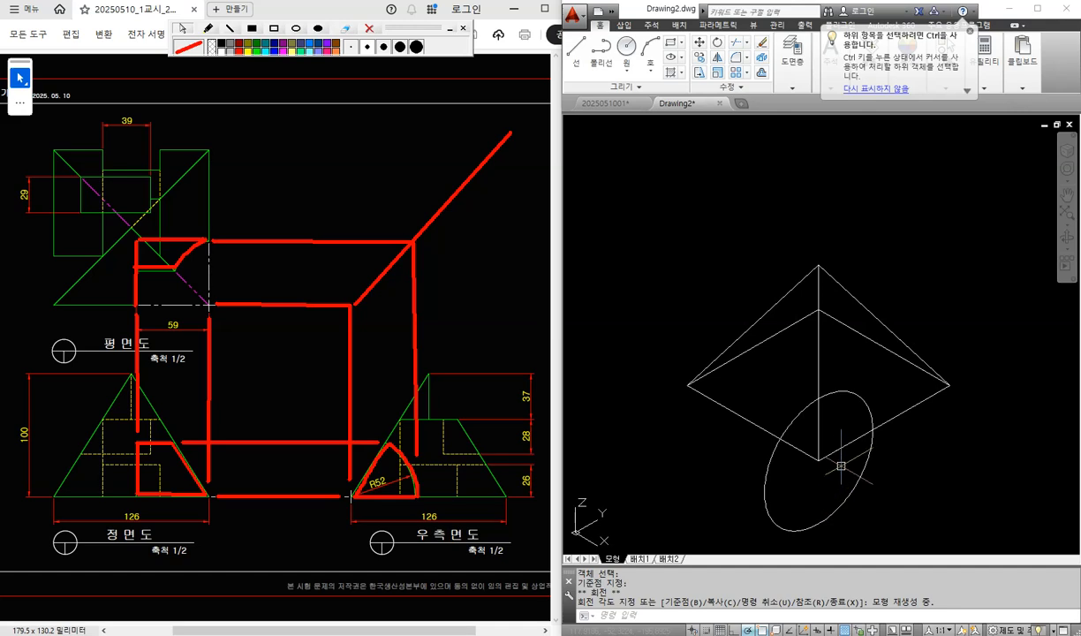
# Step: Extrude the upright circle by -59 into the pyramid
pyautogui.write('EXT')
pyautogui.press('Return')
pyautogui.click(841, 506)
pyautogui.press('Return')
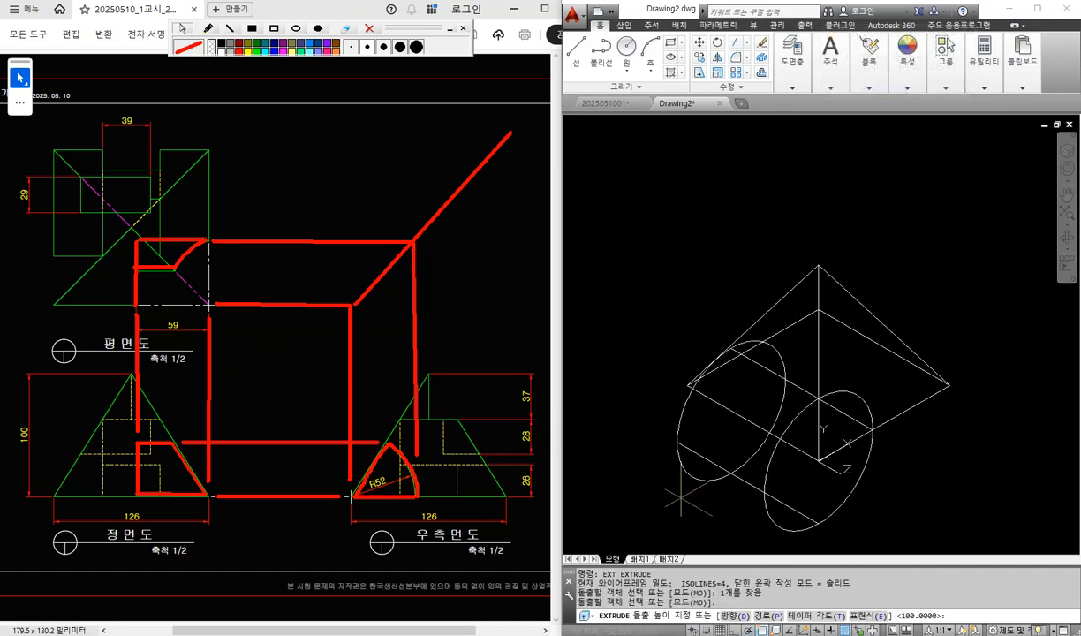
pyautogui.write('-59')
pyautogui.press('Return')
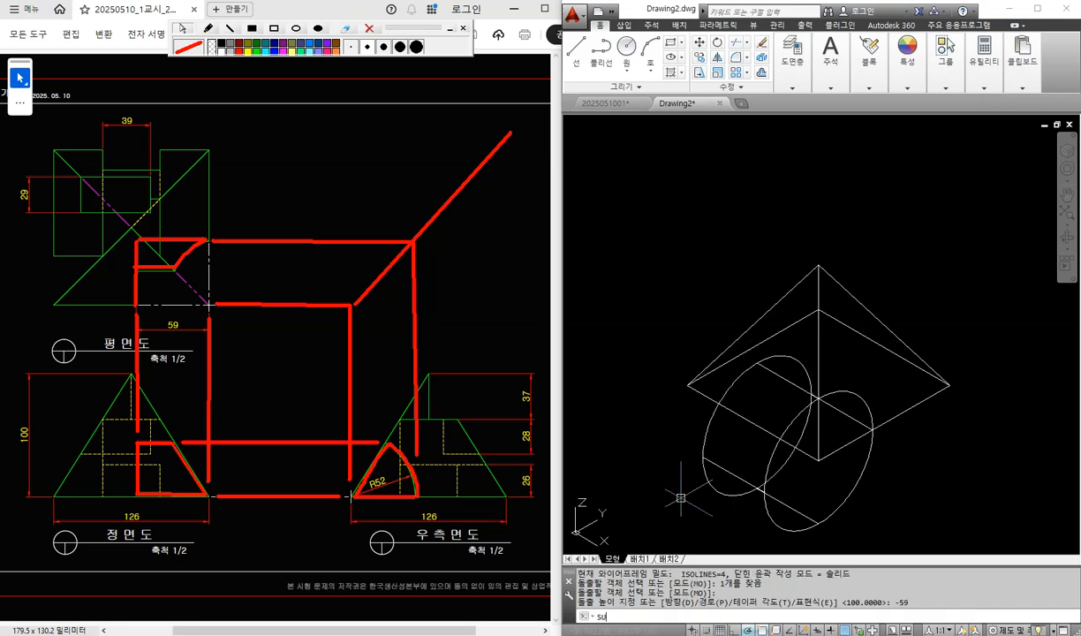
# Step: Subtract the extruded cylinder from the pyramid solid
pyautogui.write('SUB')
pyautogui.press('Return')
pyautogui.click(817, 425)
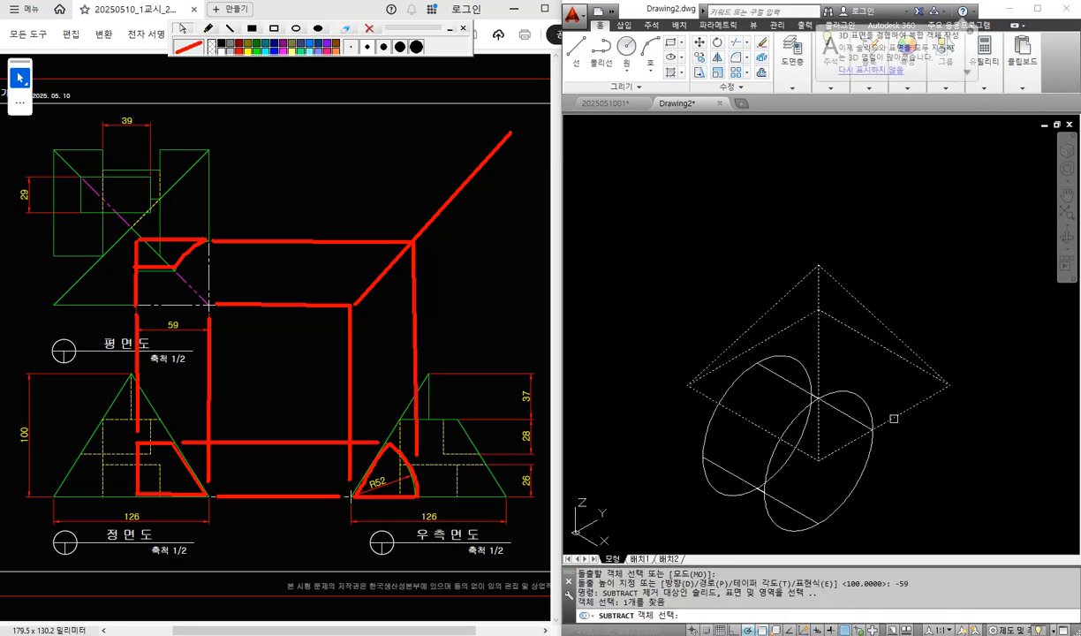
pyautogui.click(874, 456)
pyautogui.press('Return')
# Step: Display the cut pyramid in the X-ray visual style (X 레이)
pyautogui.moveTo(873, 453); pyautogui.dragTo(837, 426, button='middle')
pyautogui.press('Return')
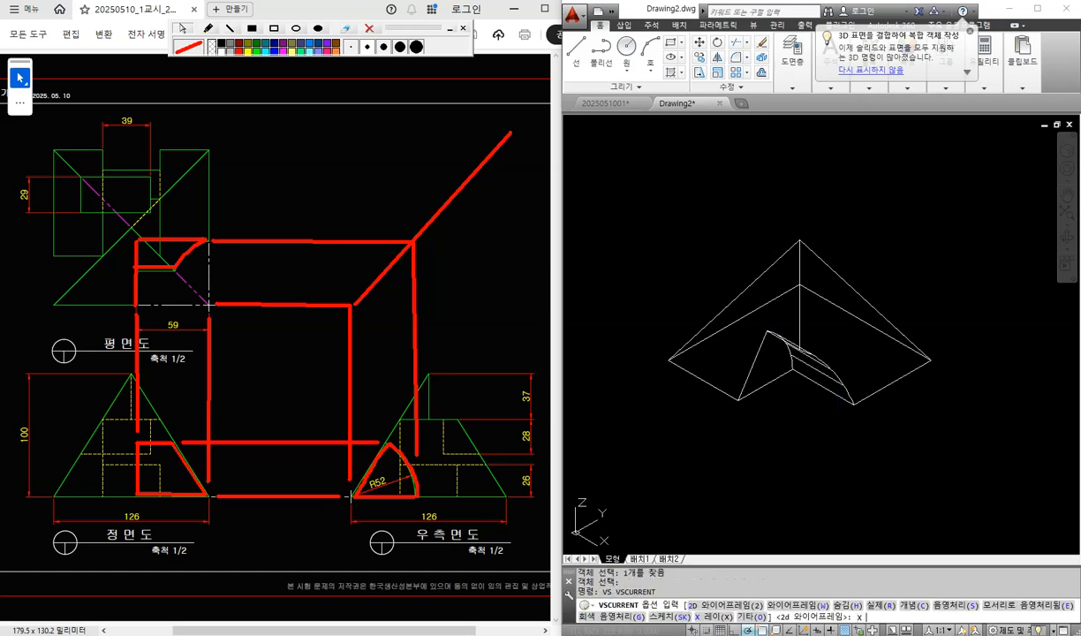
pyautogui.write('x')
pyautogui.press('Return')
# Step: Examine the cylindrical cut-out's outline from the front, the right side and the top
pyautogui.keyDown('shift'); pyautogui.moveTo(788, 436); pyautogui.dragTo(877, 369, button='middle'); pyautogui.keyUp('shift')
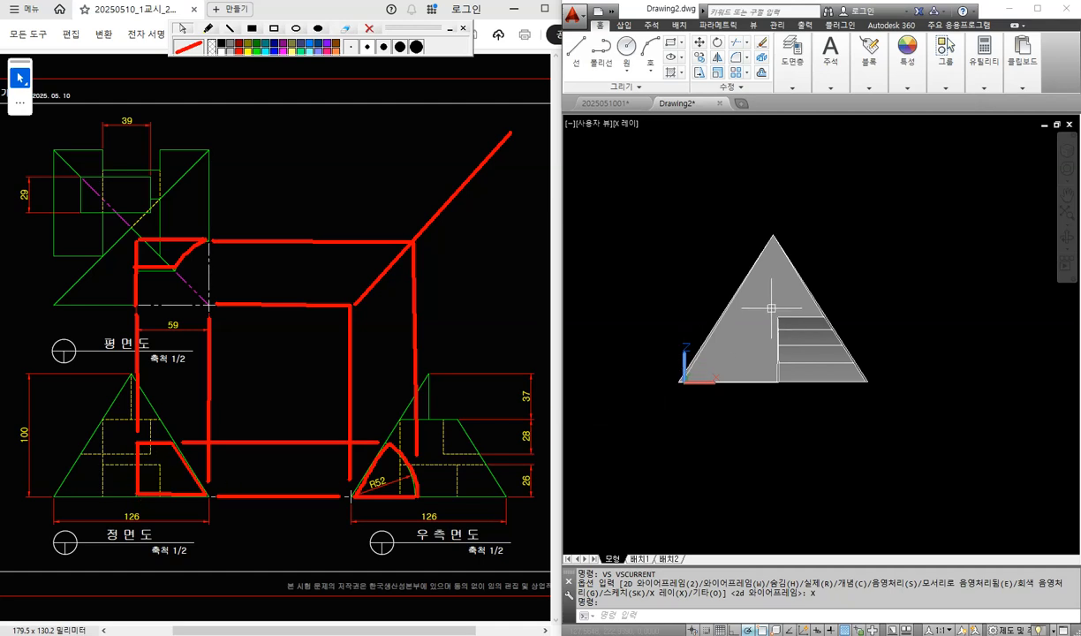
pyautogui.click(820, 357)
pyautogui.press('Escape')
pyautogui.click(890, 432)
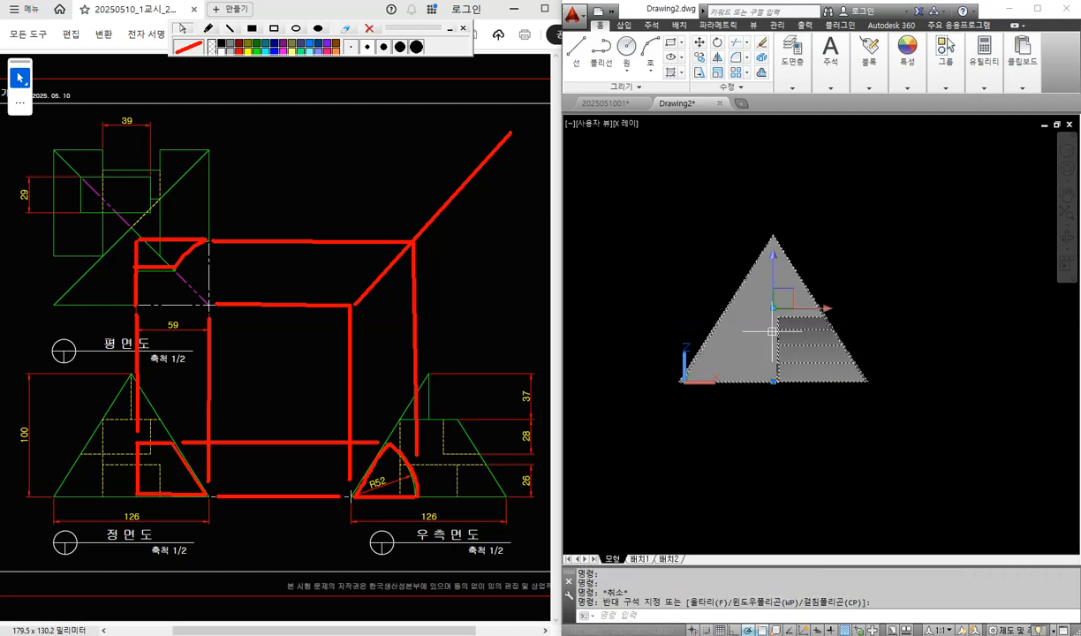
pyautogui.press('Escape')
pyautogui.click(906, 422)
pyautogui.press('Escape')
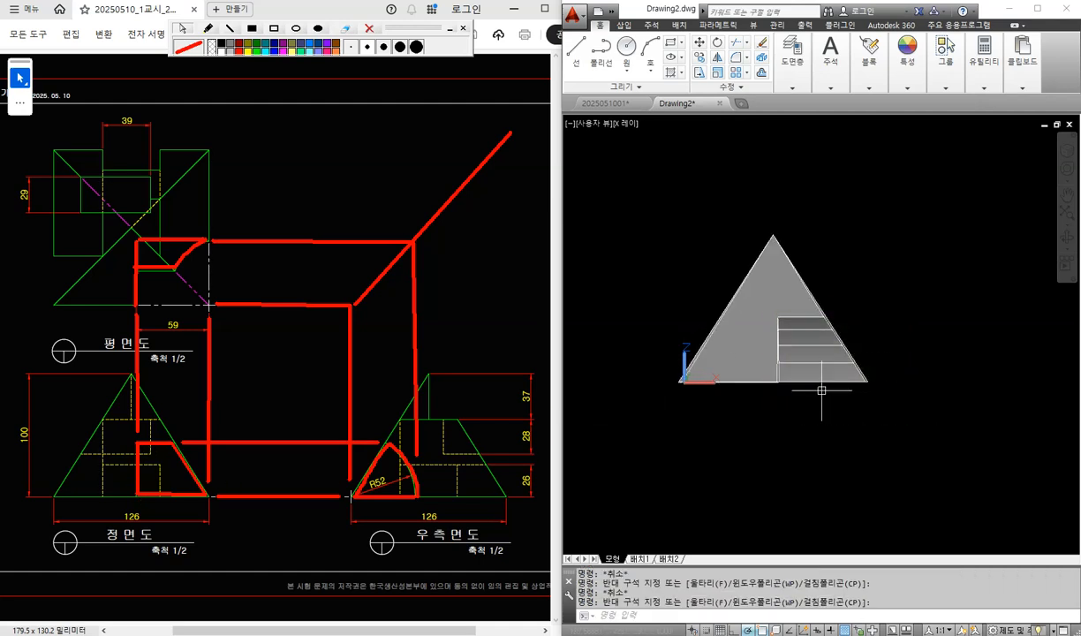
pyautogui.keyDown('shift'); pyautogui.moveTo(891, 430); pyautogui.dragTo(716, 434, button='middle'); pyautogui.keyUp('shift')
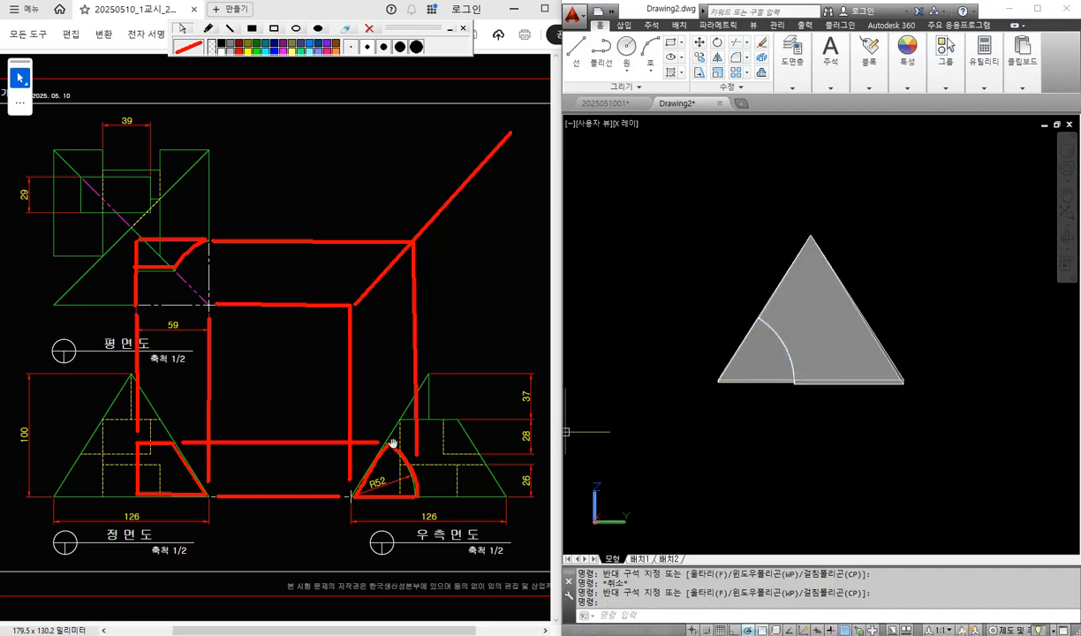
pyautogui.click(692, 297)
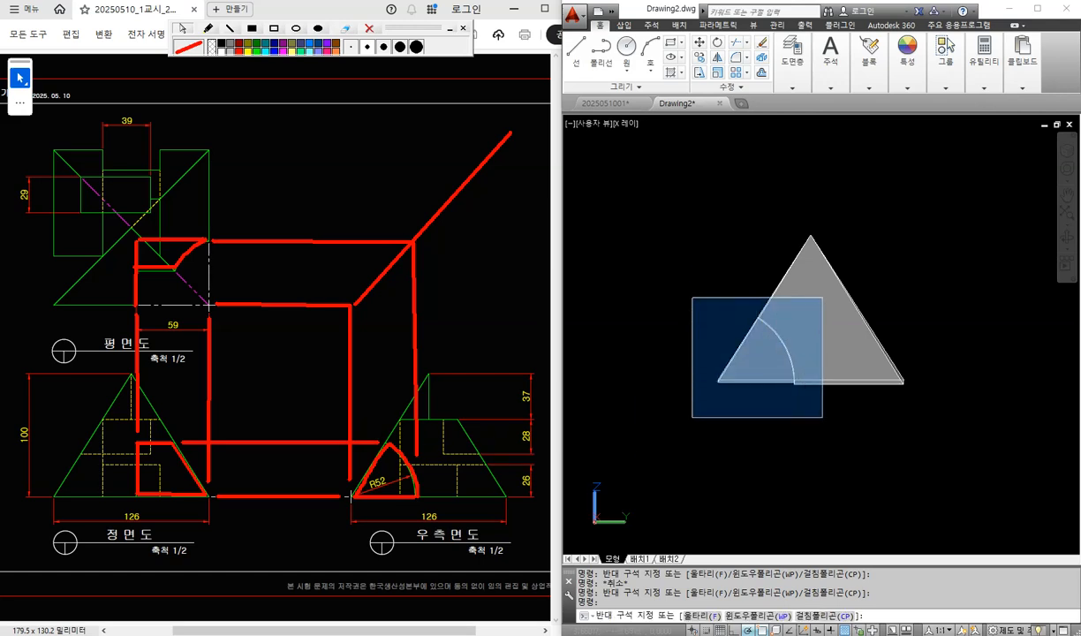
pyautogui.click(822, 417)
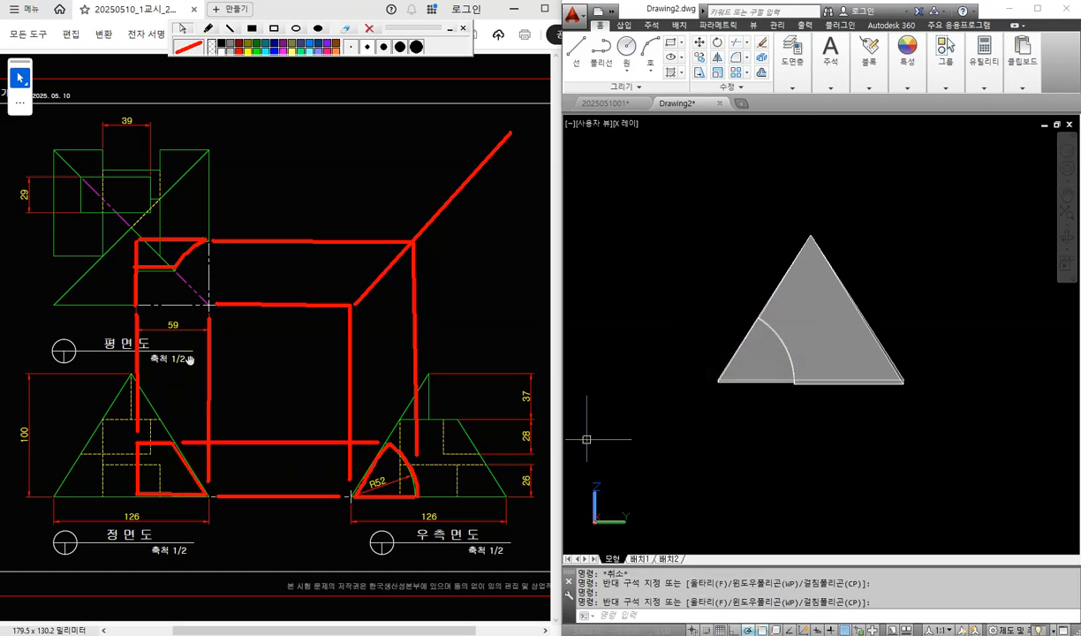
pyautogui.keyDown('shift'); pyautogui.moveTo(695, 368); pyautogui.dragTo(892, 453, button='middle'); pyautogui.keyUp('shift')
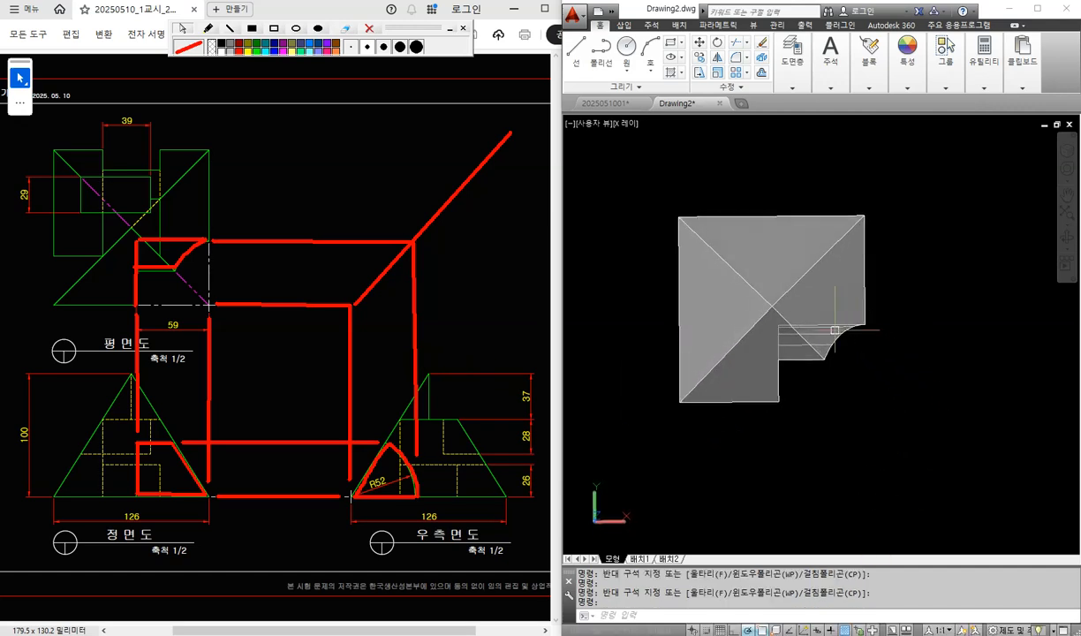
pyautogui.click(860, 426)
pyautogui.click(729, 302)
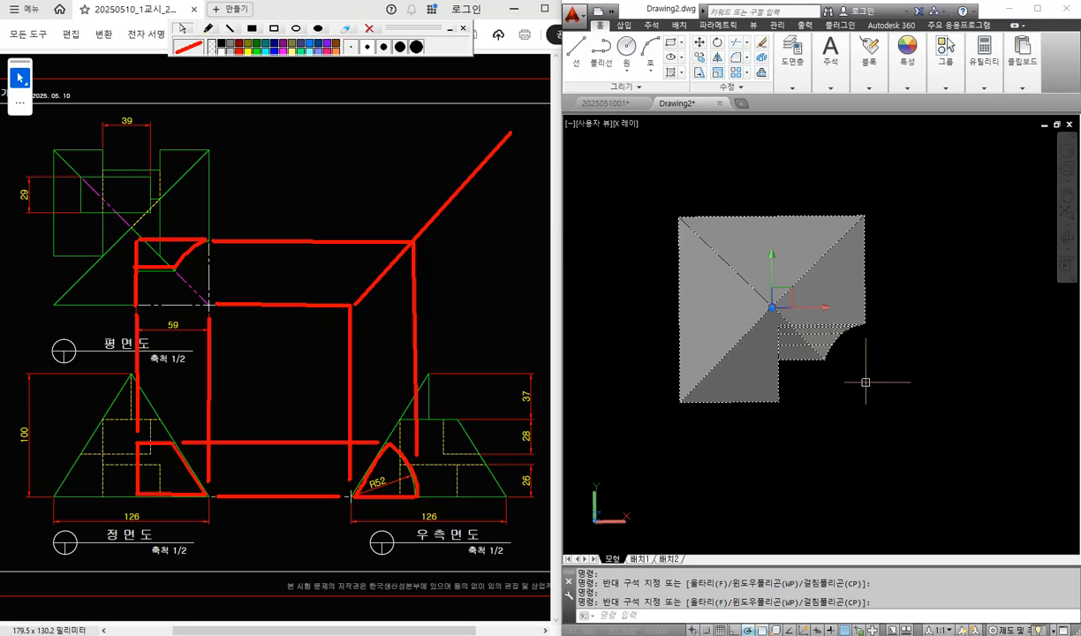
pyautogui.press('Escape')
pyautogui.keyDown('shift'); pyautogui.moveTo(866, 439); pyautogui.dragTo(868, 270, button='middle'); pyautogui.keyUp('shift')
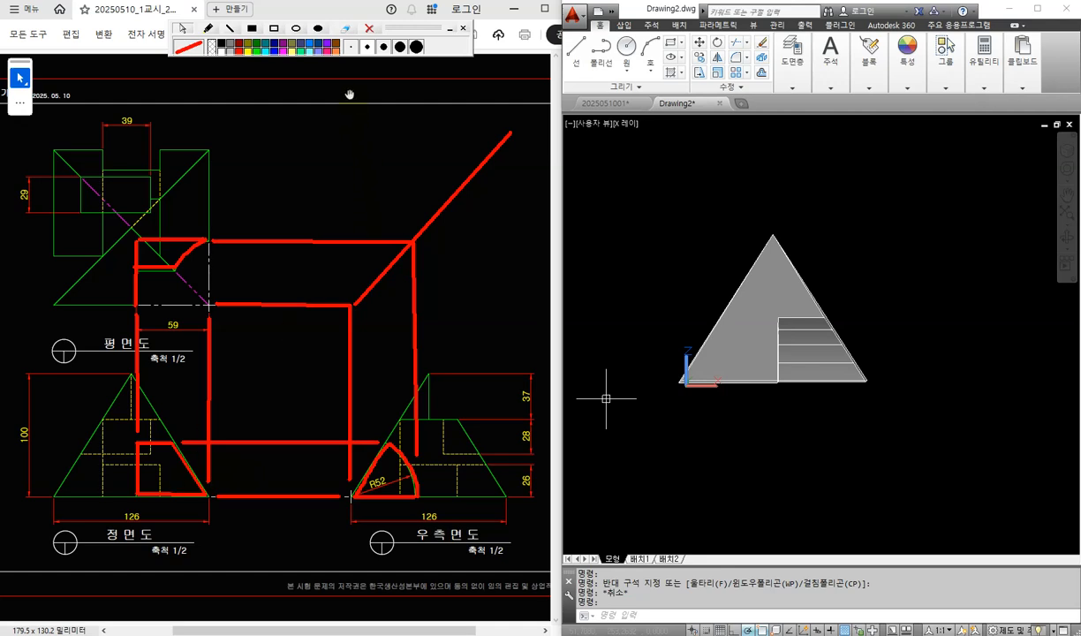
# Step: Clear all red markup from the reference sheet and turn the model to an oblique view
pyautogui.click(369, 28)
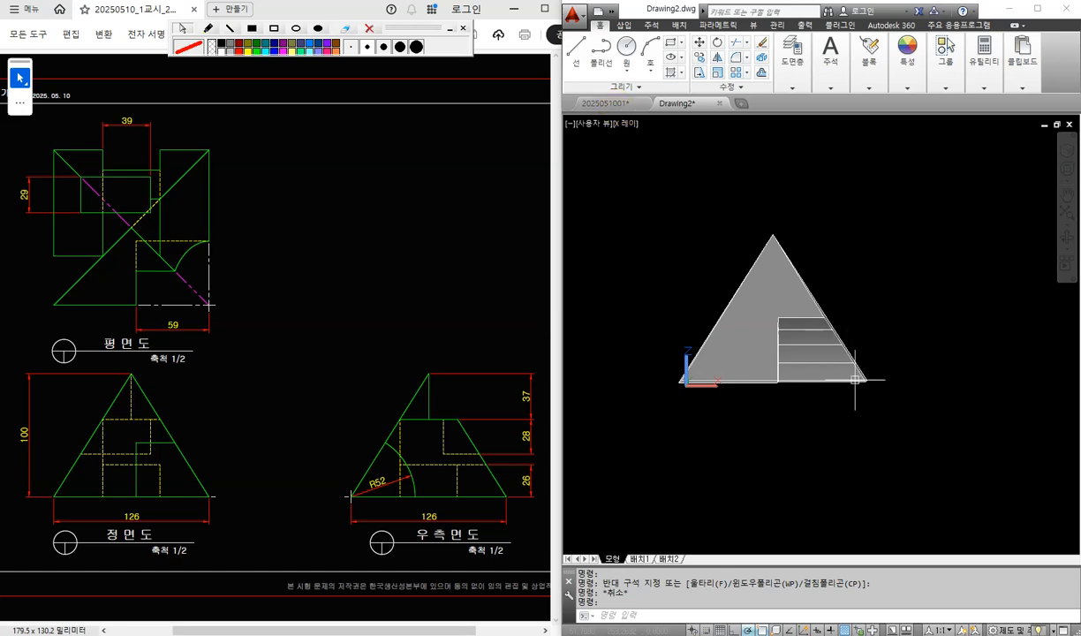
pyautogui.keyDown('shift'); pyautogui.moveTo(804, 344); pyautogui.dragTo(706, 371, button='middle'); pyautogui.keyUp('shift')
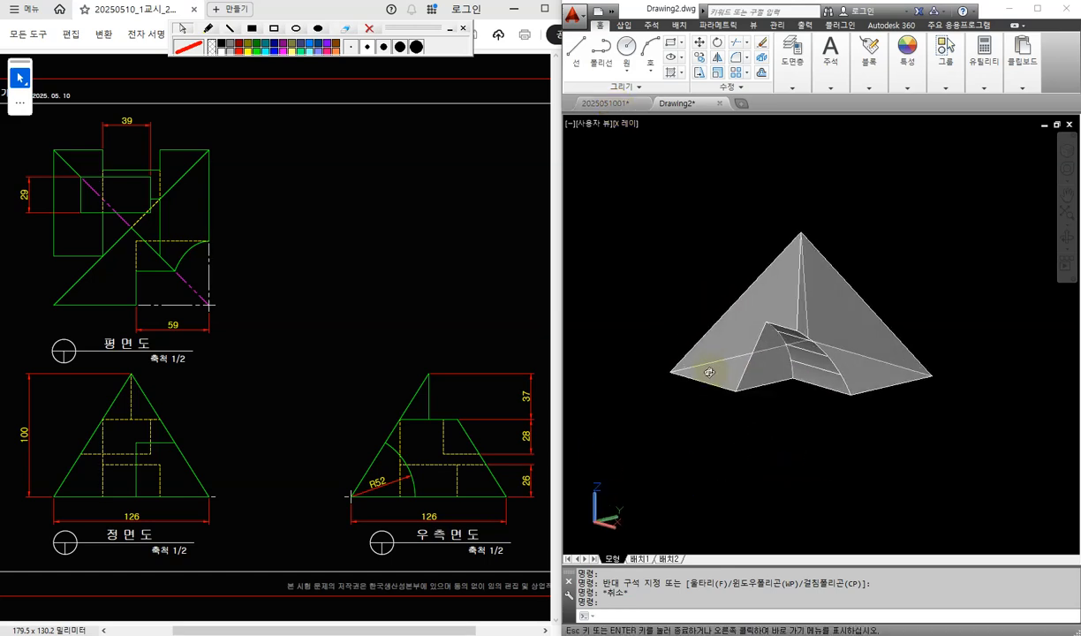
pyautogui.click(578, 103)
pyautogui.moveTo(787, 397); pyautogui.dragTo(811, 366, button='middle')
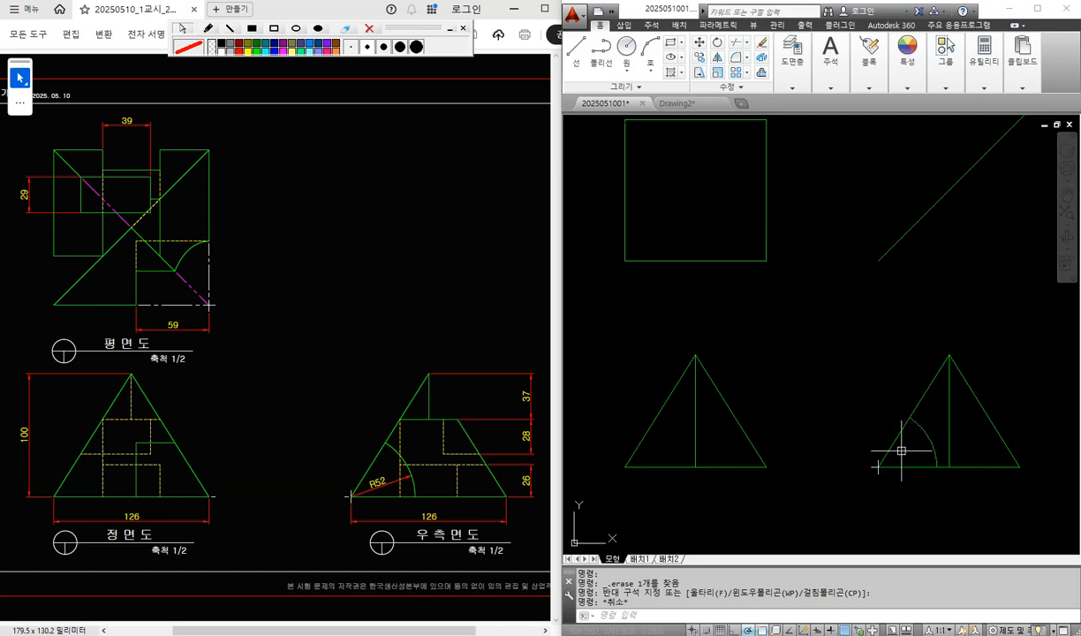
pyautogui.write('l')
pyautogui.press('Return')
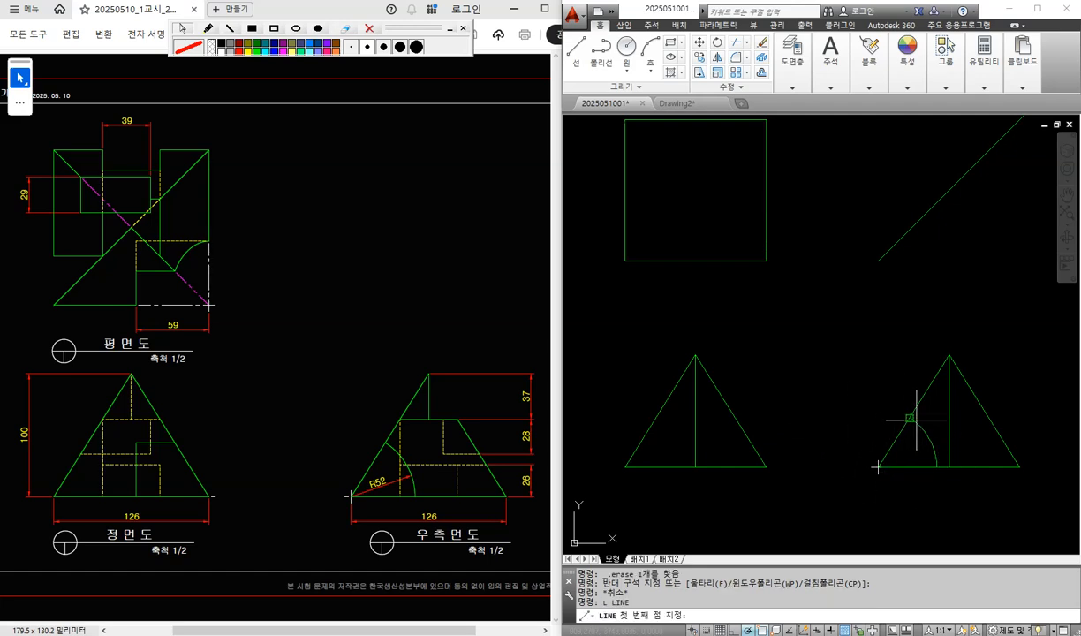
pyautogui.click(913, 418)
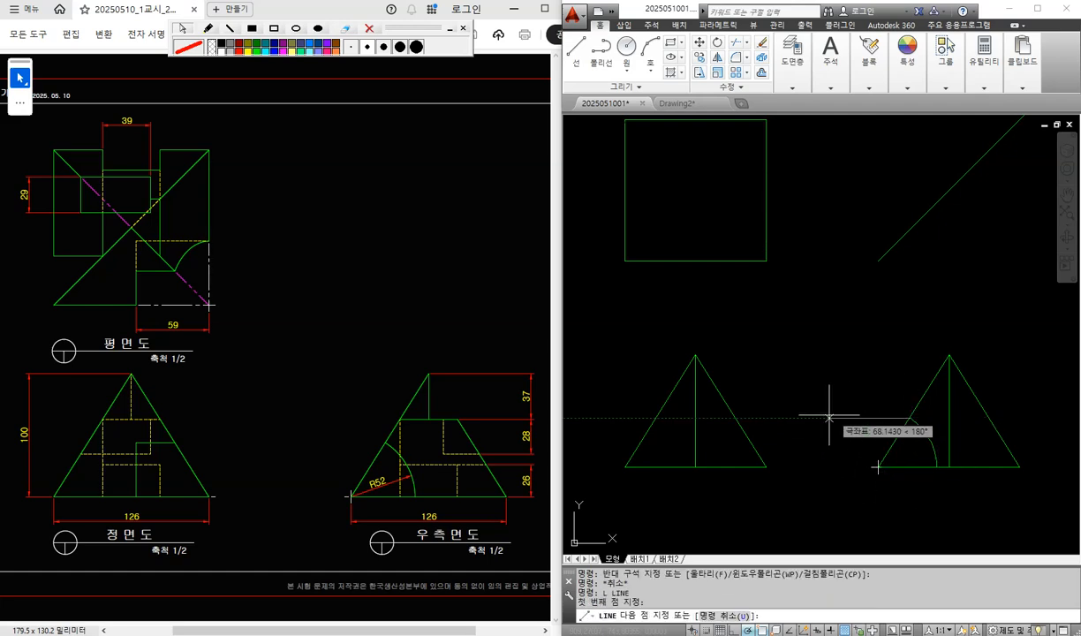
pyautogui.click(702, 417)
pyautogui.press('Return')
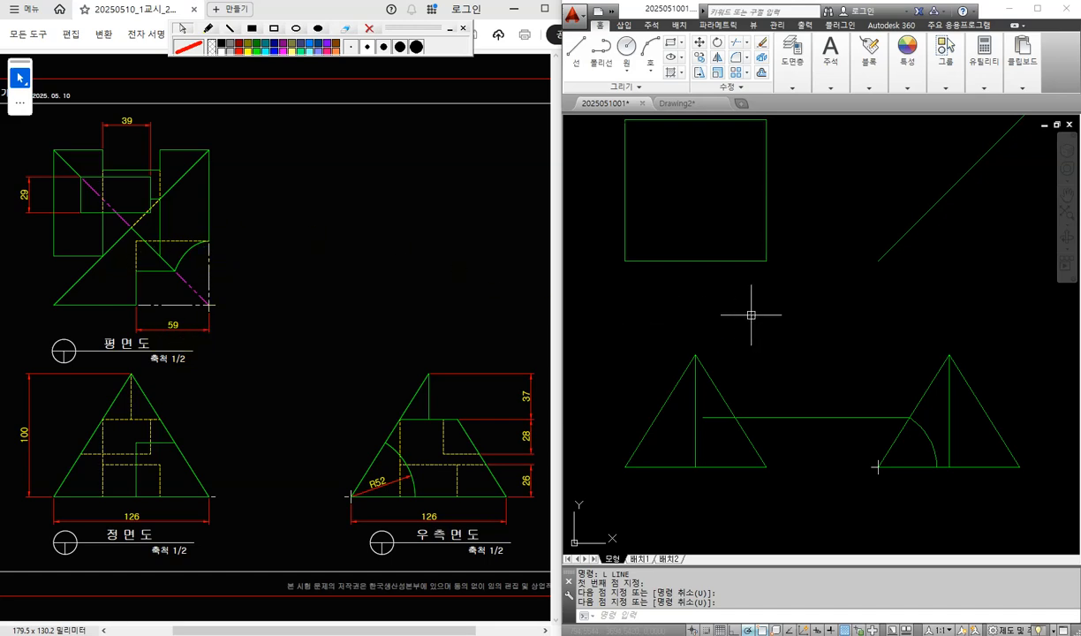
# Step: Offset the top view's right edge 59 inward
pyautogui.write('o')
pyautogui.press('Return')
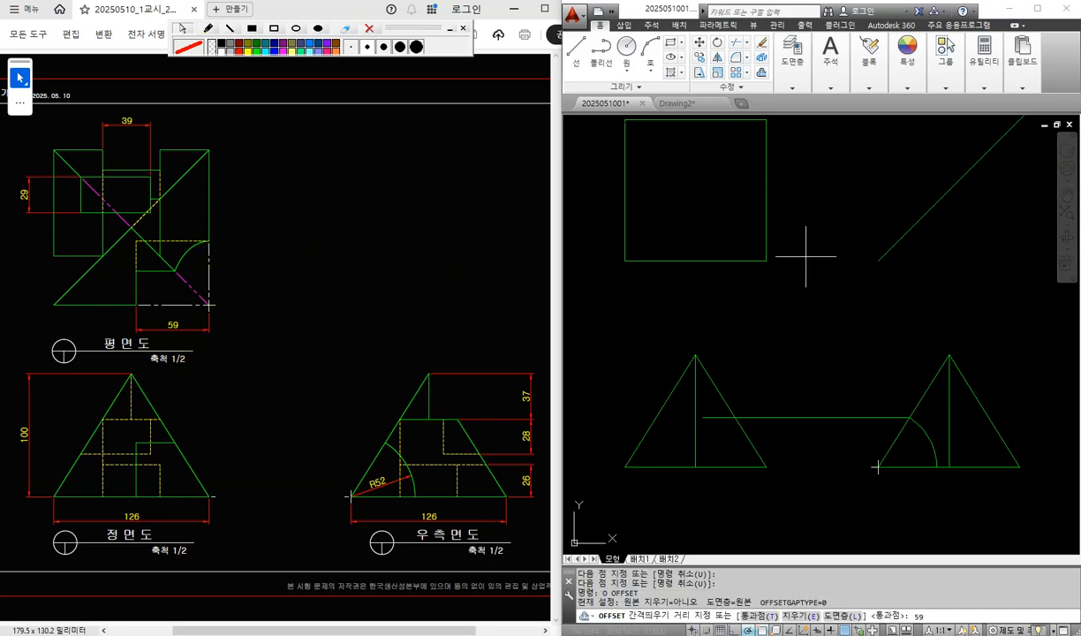
pyautogui.write('59')
pyautogui.press('Return')
pyautogui.click(766, 217)
pyautogui.click(722, 220)
pyautogui.press('Return')
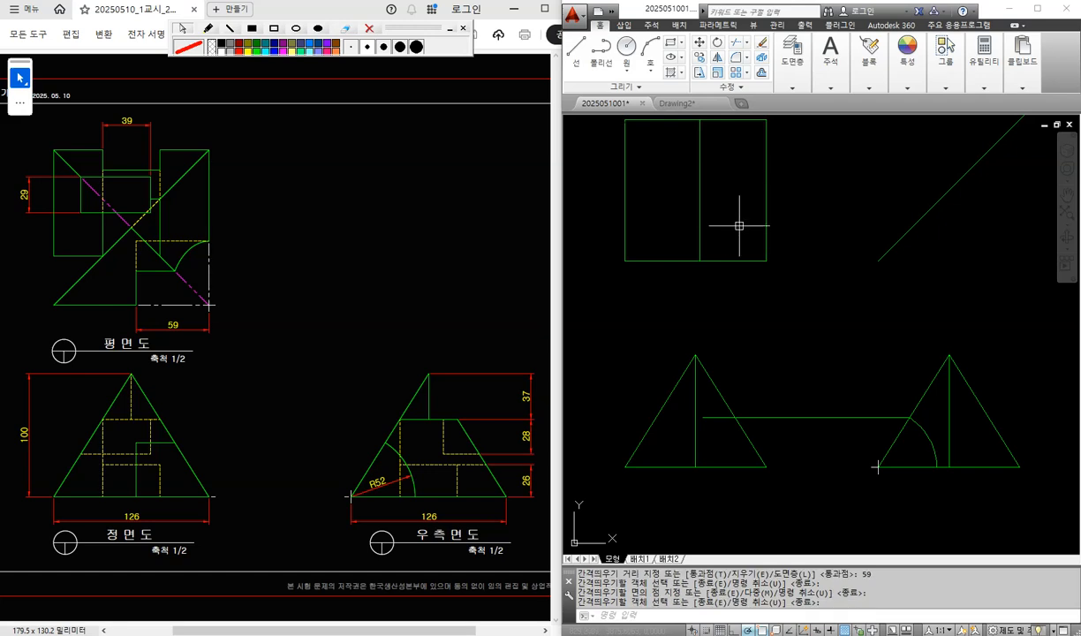
# Step: Draw a vertical projection line from the offset line's lower end down past the front view's base
pyautogui.write('l')
pyautogui.press('Return')
pyautogui.click(700, 261)
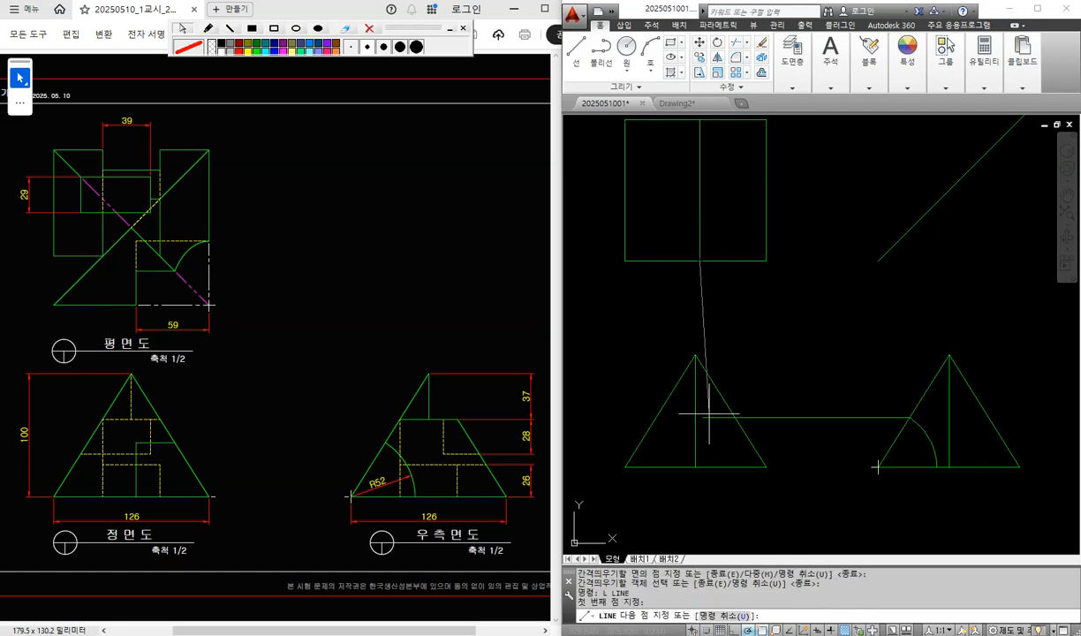
pyautogui.click(699, 510)
pyautogui.press('Return')
pyautogui.scroll(2, 698, 454)
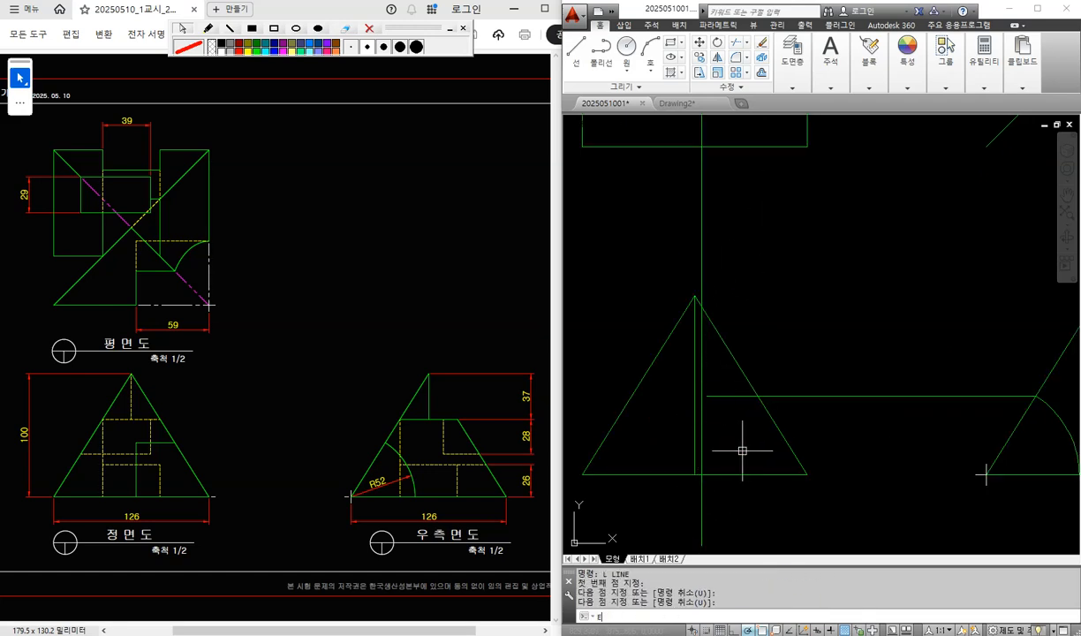
# Step: Extend the horizontal projection line to meet the vertical one inside the front view
pyautogui.write('EX')
pyautogui.press('Return')
pyautogui.press('Return')
pyautogui.click(719, 398)
pyautogui.press('Return')
# Step: Trim the projection lines outside the front view, leaving only the cut-out's top and left edges
pyautogui.write('TR')
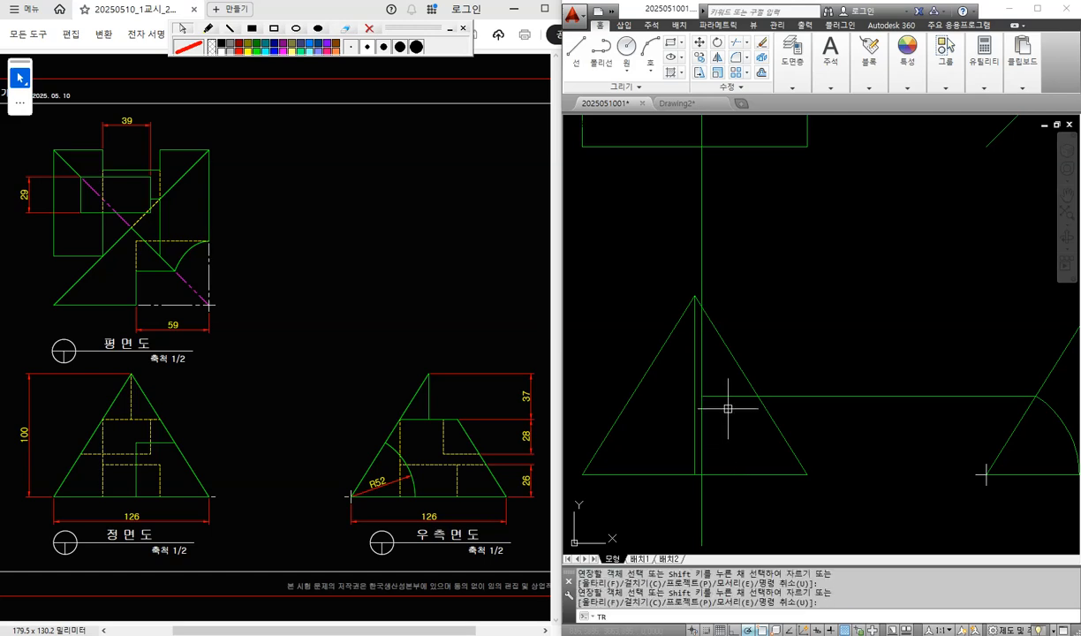
pyautogui.press('Return')
pyautogui.press('Return')
pyautogui.click(701, 362)
pyautogui.click(701, 494)
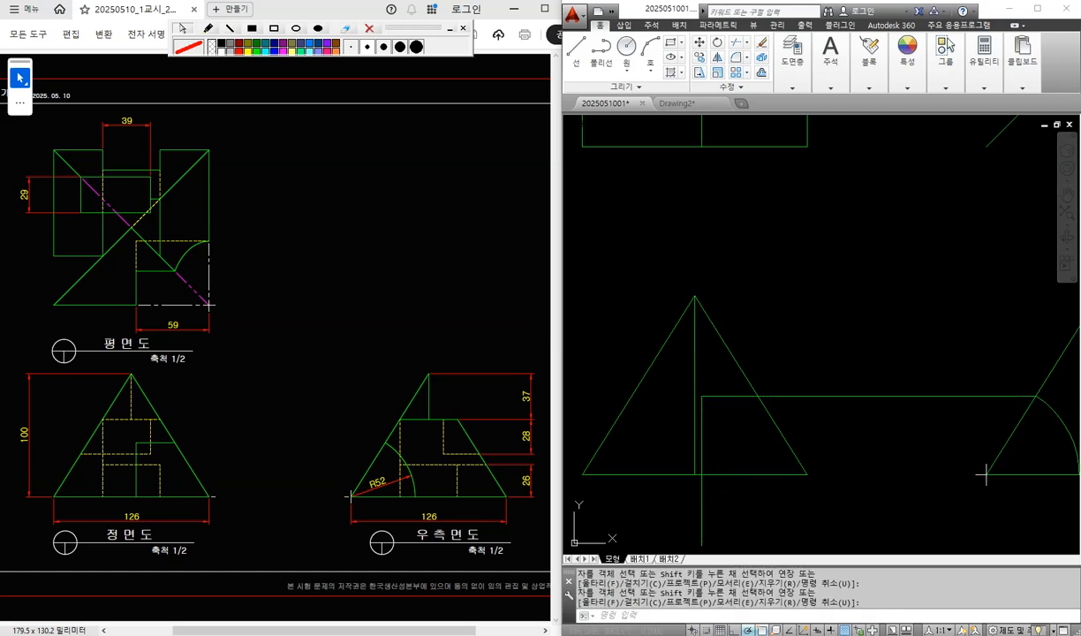
pyautogui.click(778, 408)
pyautogui.click(794, 384)
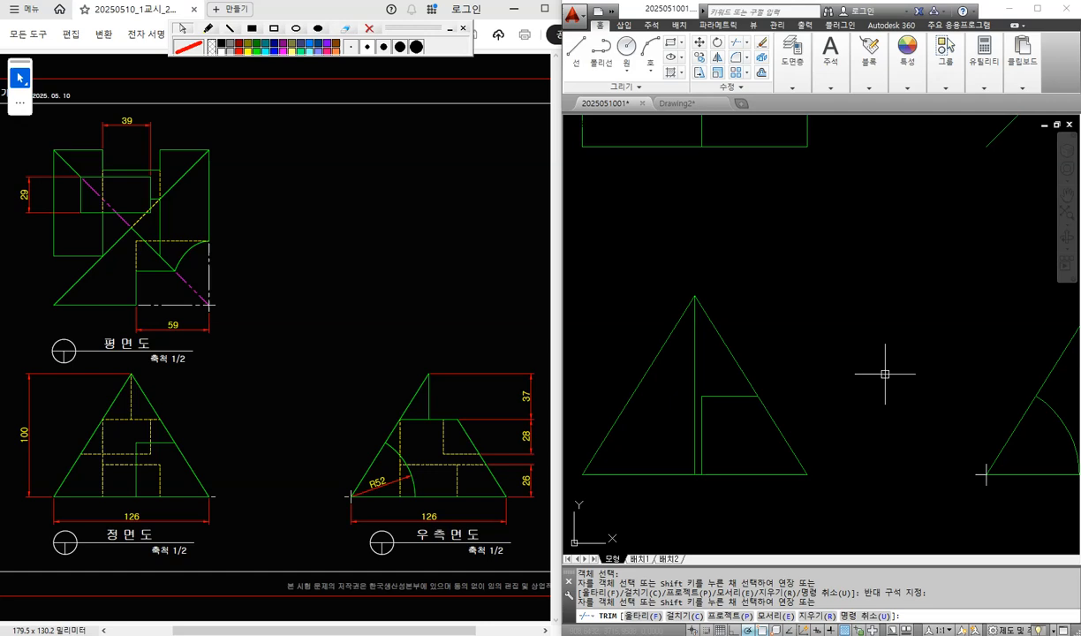
pyautogui.press('Return')
# Step: Draw a projection line from the side view arc's base end up to the 45° line and across to the top view's offset line
pyautogui.scroll(-2, 888, 374)
pyautogui.moveTo(868, 385); pyautogui.dragTo(806, 397, button='middle')
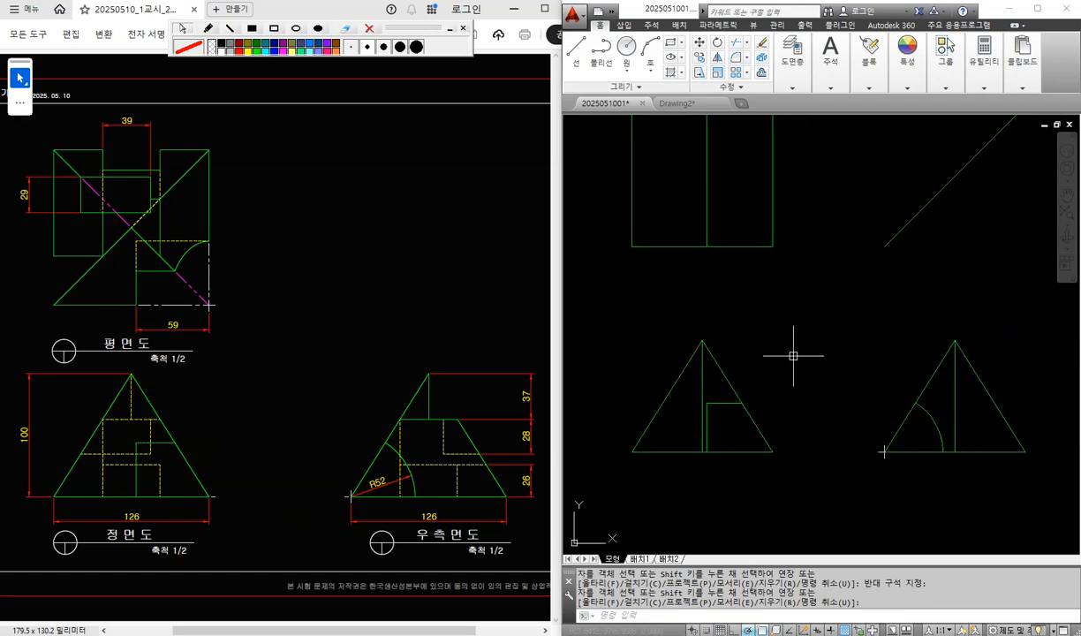
pyautogui.moveTo(791, 357)
pyautogui.mouseDown(button='middle')
pyautogui.moveTo(783, 402)
pyautogui.moveTo(769, 391)
pyautogui.mouseUp(button='middle')
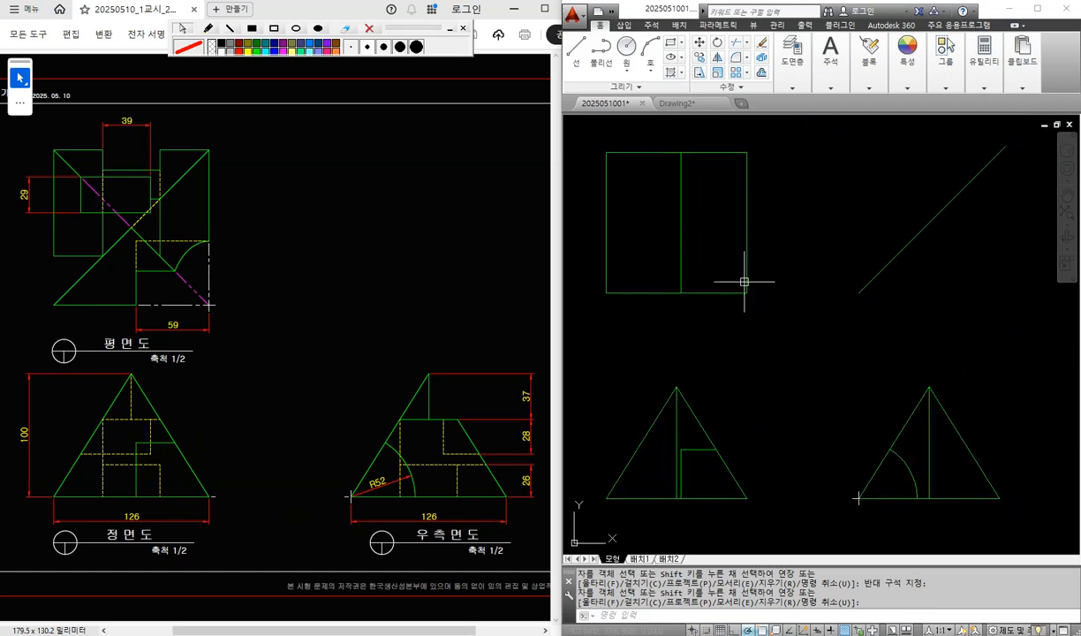
pyautogui.write('l')
pyautogui.press('Return')
pyautogui.click(916, 497)
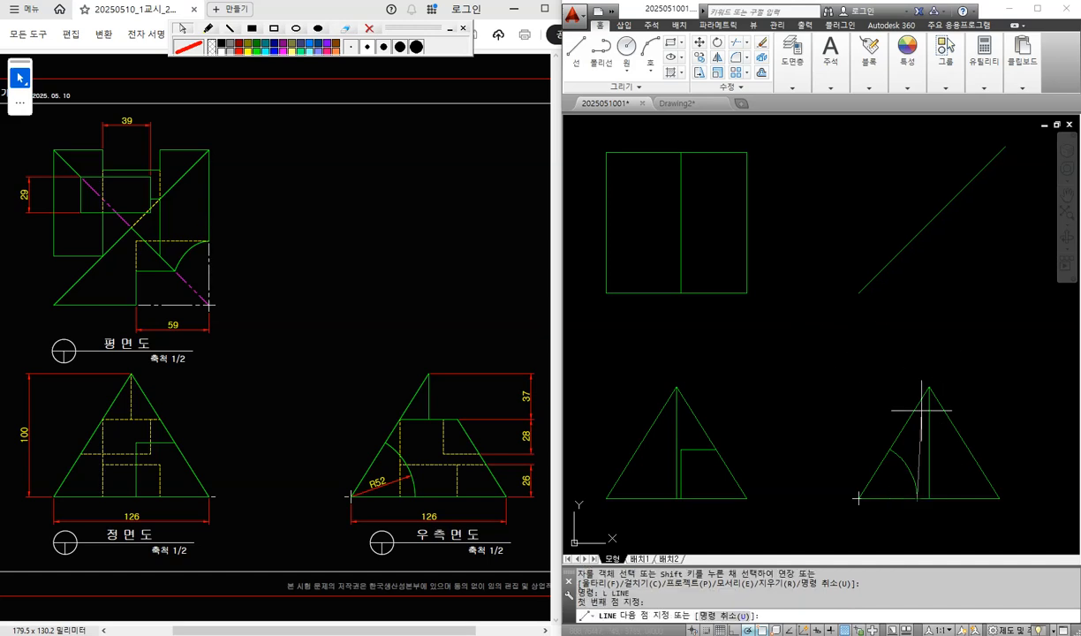
pyautogui.click(916, 234)
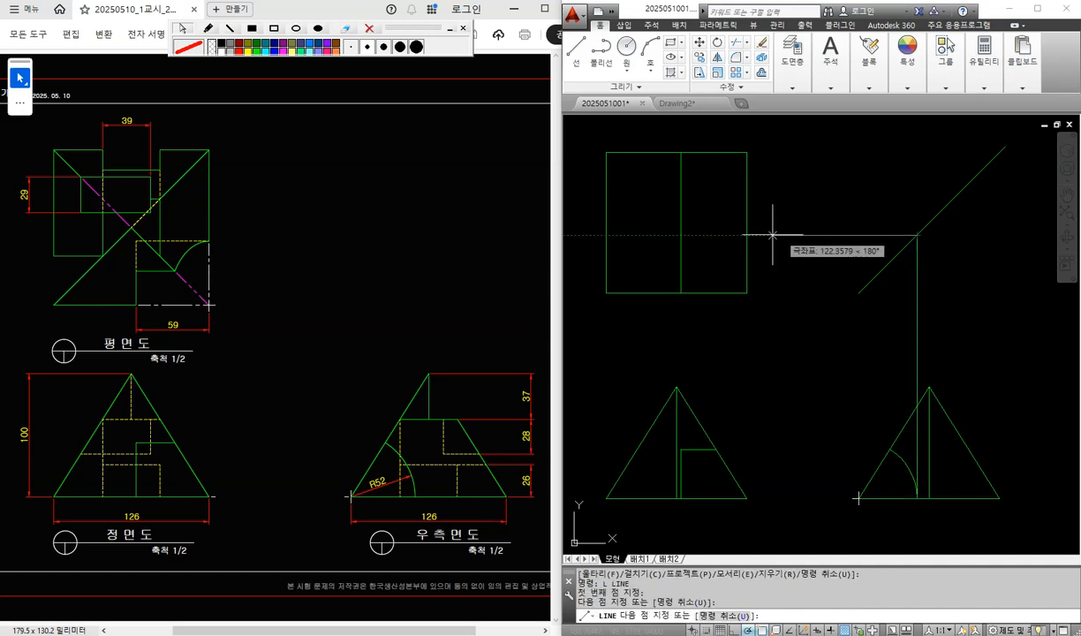
pyautogui.click(680, 235)
pyautogui.press('Return')
# Step: Trim the top view's offset and projection lines to form the lower-right cut-out corner, and erase the leftover vertical projection line
pyautogui.write('tr')
pyautogui.press('Return')
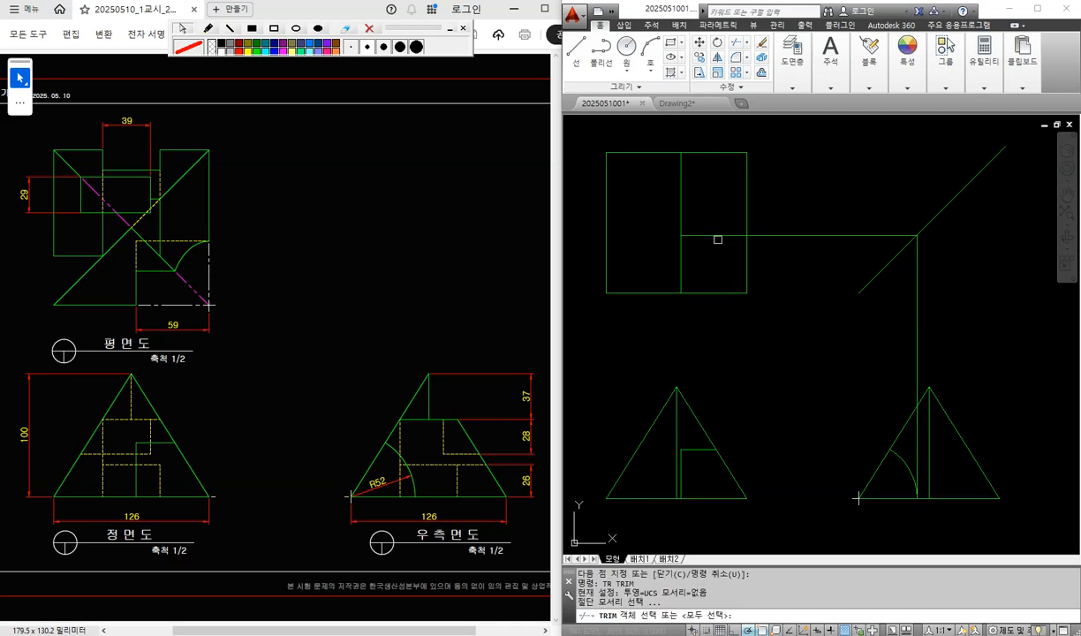
pyautogui.click(714, 235)
pyautogui.press('Return')
pyautogui.click(702, 210)
pyautogui.click(662, 199)
pyautogui.click(798, 201)
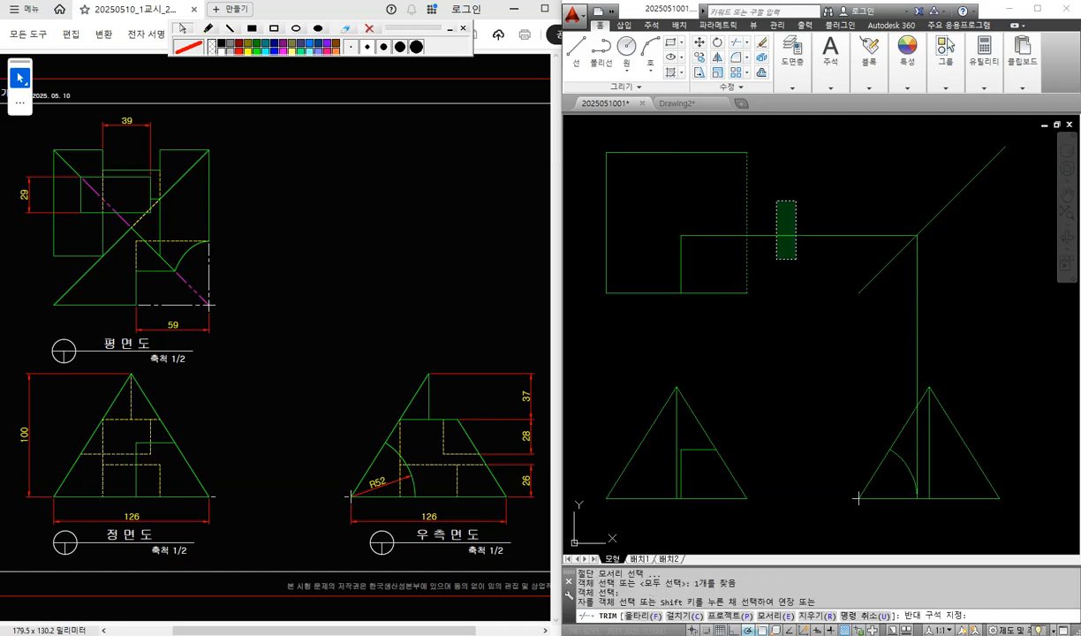
pyautogui.click(774, 260)
pyautogui.press('Return')
pyautogui.click(916, 316)
pyautogui.click(871, 326)
pyautogui.press('Delete')
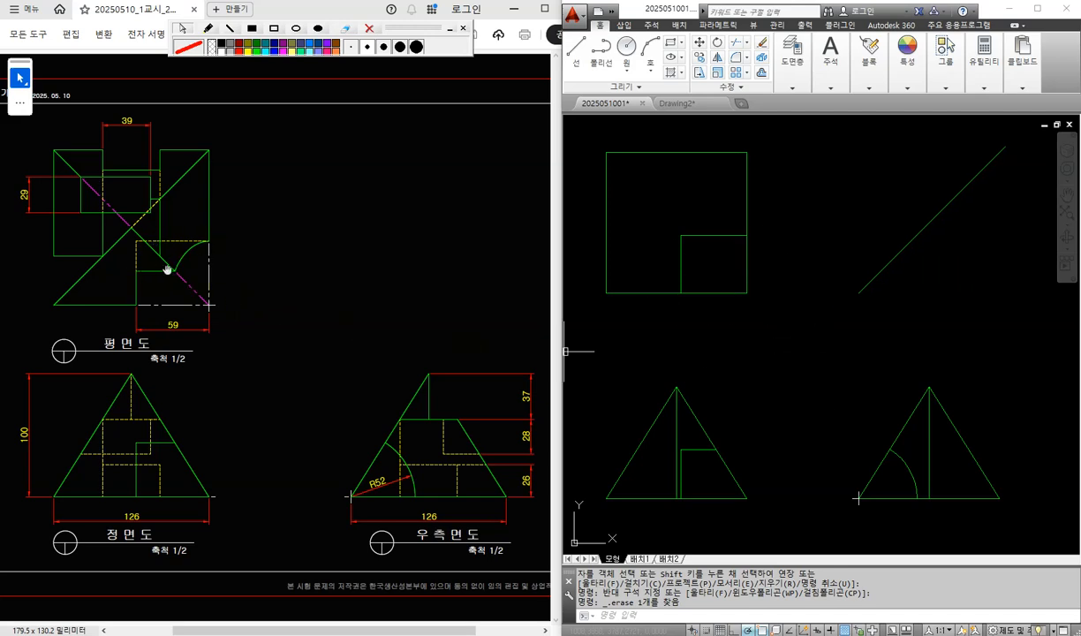
# Step: Draw a projection line from the side view arc's upper end up to the 45° line and across to the top view cut-out's left edge
pyautogui.write('l')
pyautogui.press('Return')
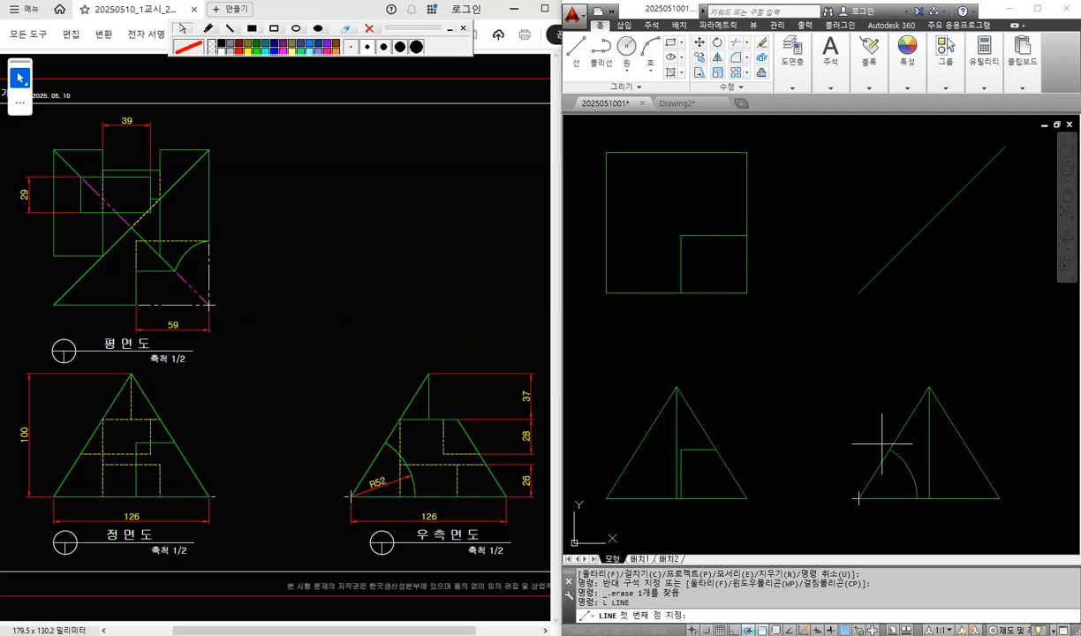
pyautogui.click(890, 449)
pyautogui.click(890, 262)
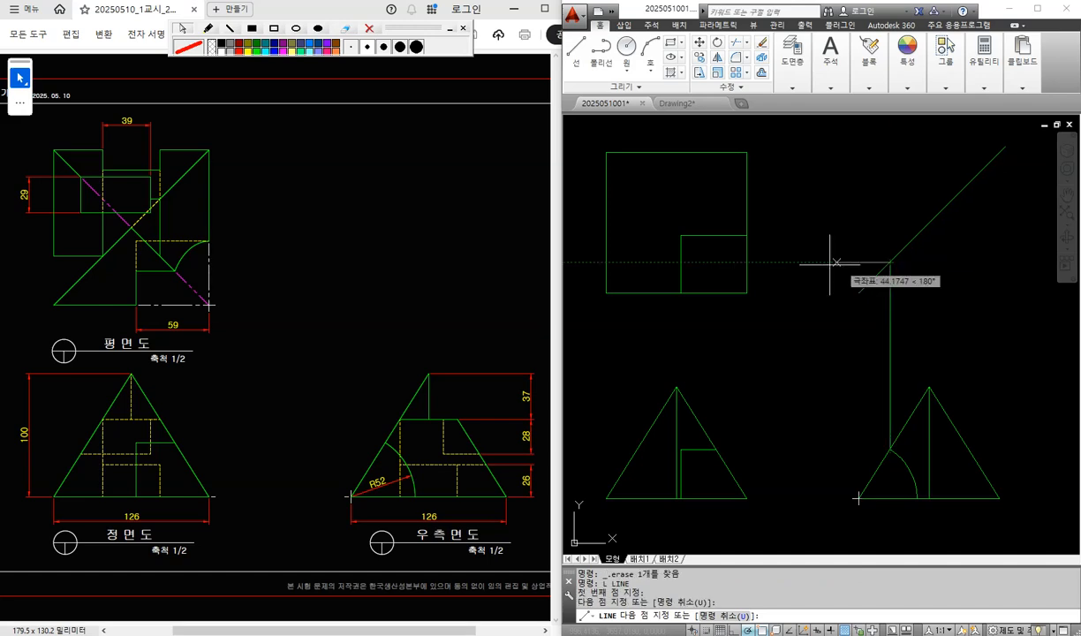
pyautogui.click(680, 262)
pyautogui.press('Return')
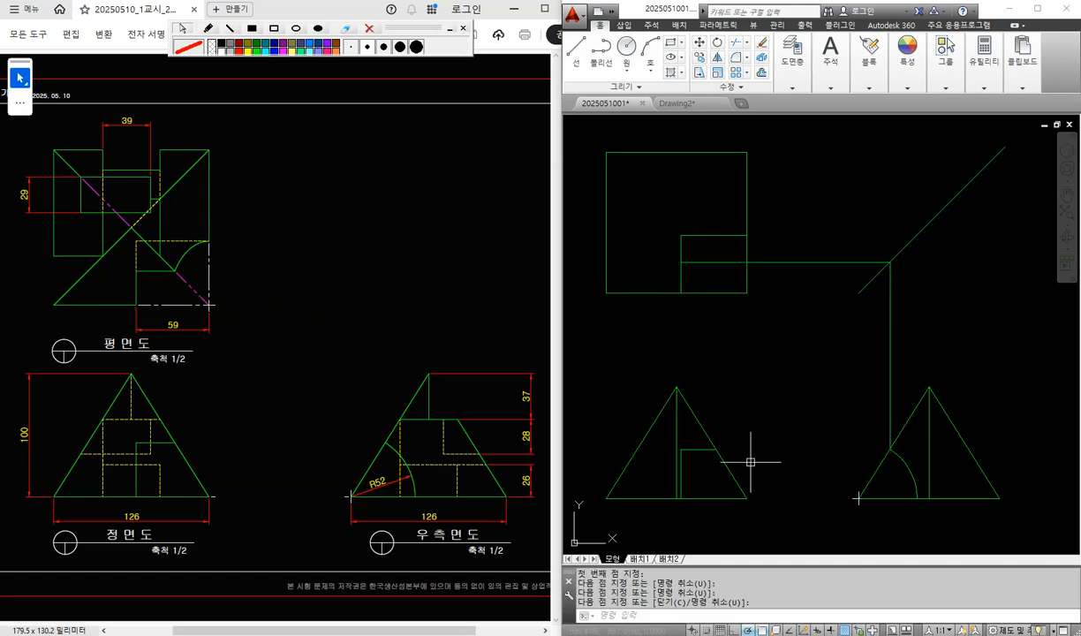
# Step: Draw a projection line from the arc's upper end across to the front view's right slanted edge and up to the top view's projection line
pyautogui.press('Return')
pyautogui.click(890, 449)
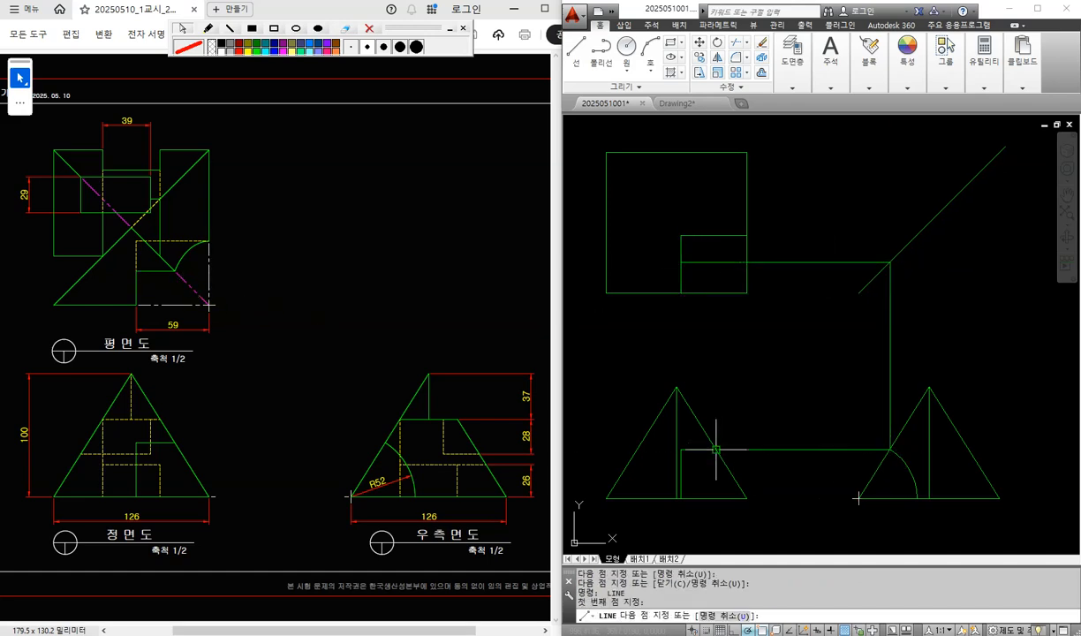
pyautogui.click(716, 449)
pyautogui.click(716, 263)
pyautogui.press('Return')
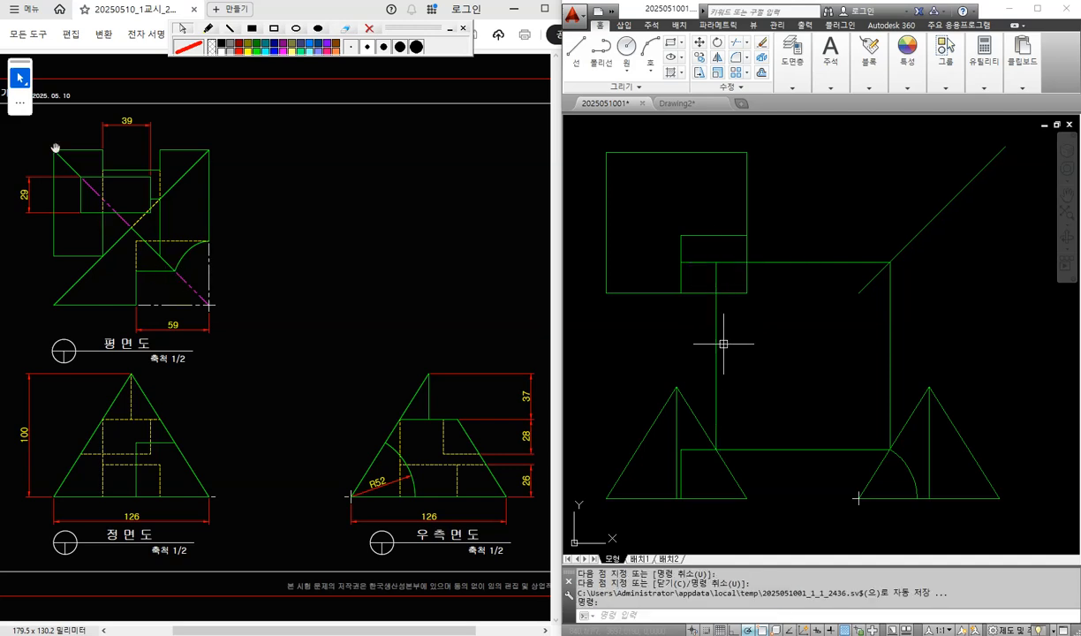
pyautogui.click(679, 103)
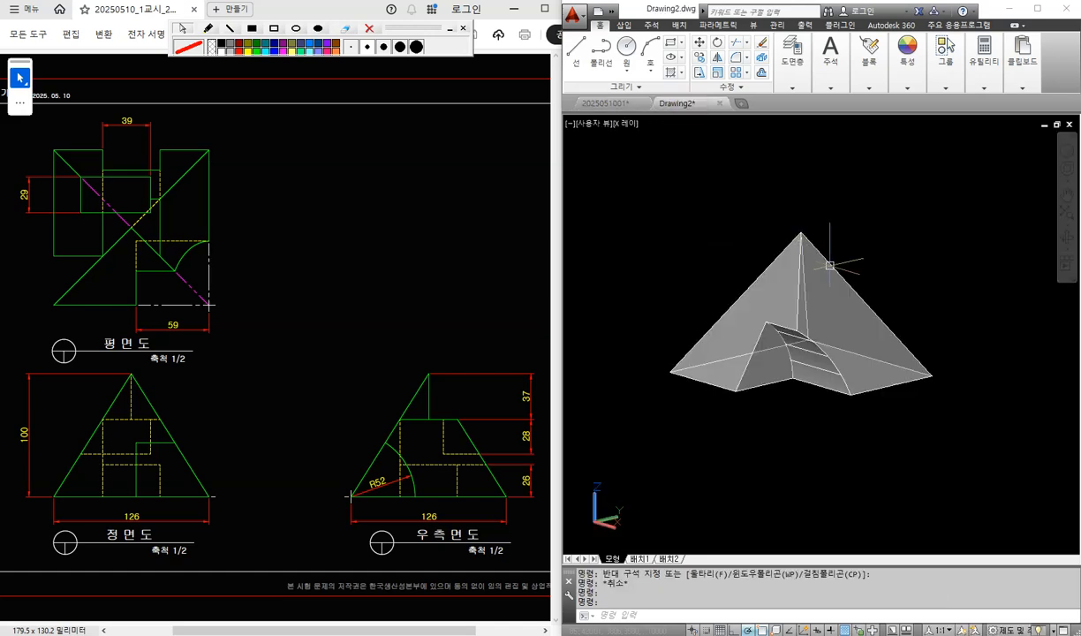
pyautogui.keyDown('shift'); pyautogui.moveTo(729, 222); pyautogui.dragTo(762, 357, button='middle'); pyautogui.keyUp('shift')
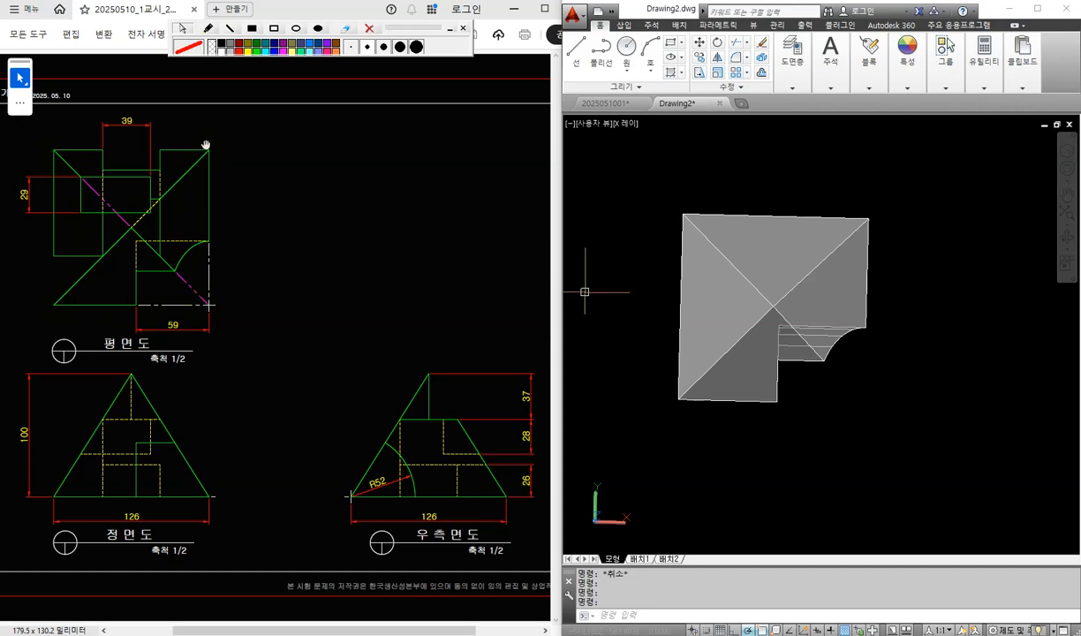
pyautogui.click(609, 103)
pyautogui.write('L')
pyautogui.press('Return')
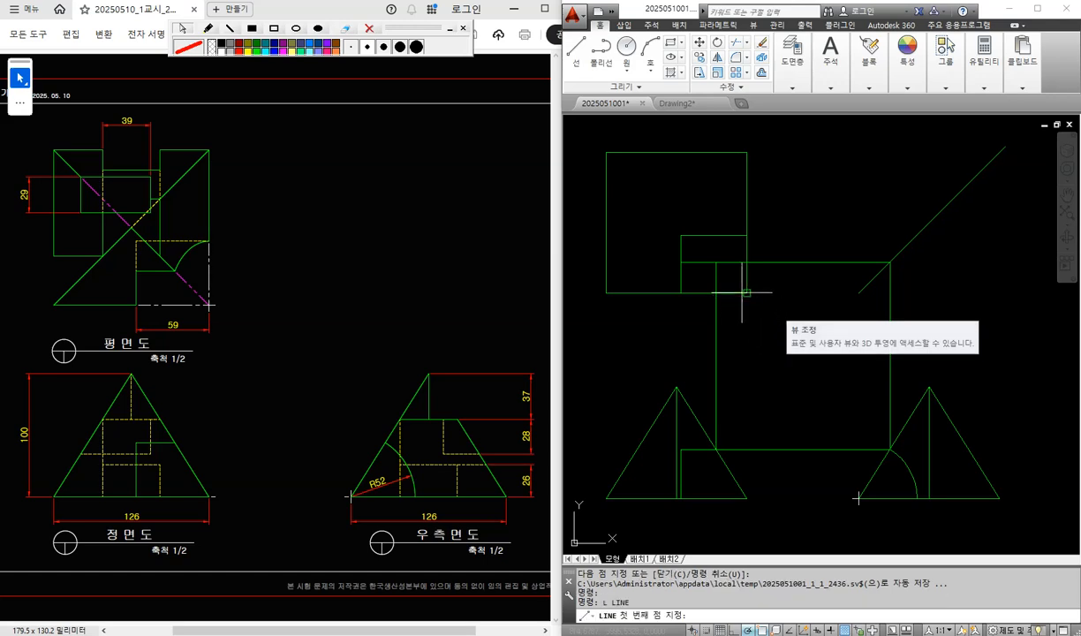
pyautogui.click(747, 292)
pyautogui.click(606, 152)
pyautogui.press('Return')
pyautogui.press('Return')
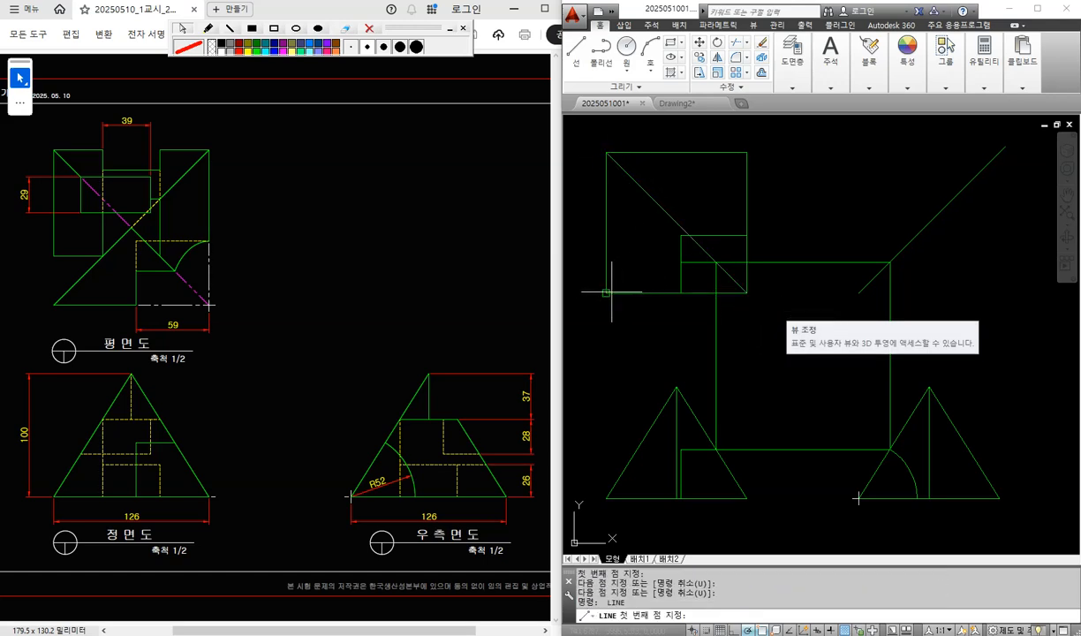
pyautogui.click(605, 293)
pyautogui.click(747, 153)
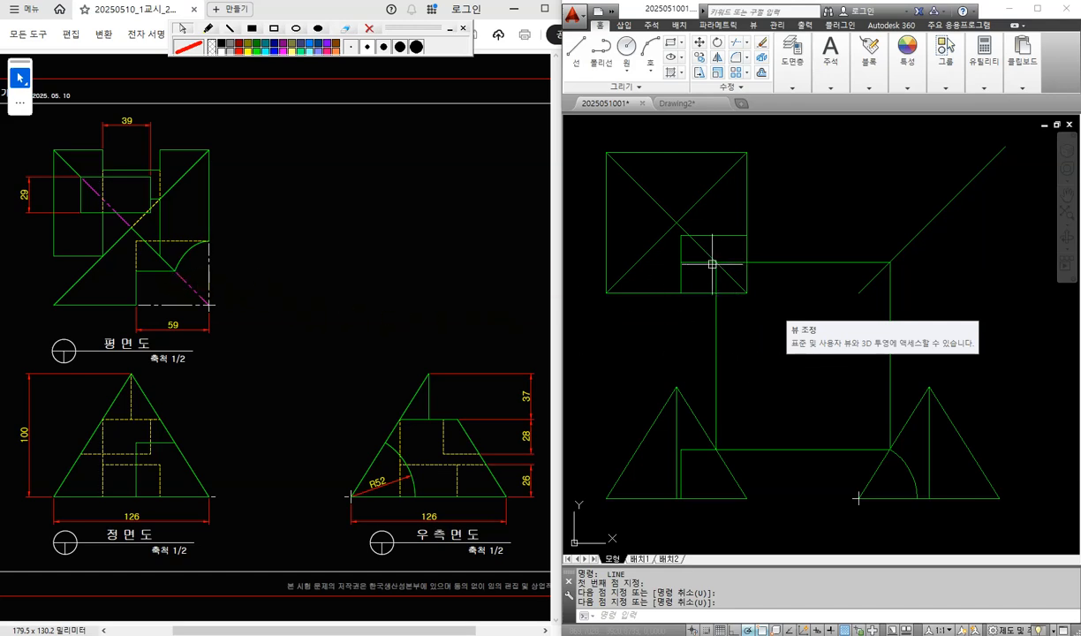
# Step: Erase the vertical projection line running between the front view's slanted edge and the top view
pyautogui.write('TR')
pyautogui.press('Return')
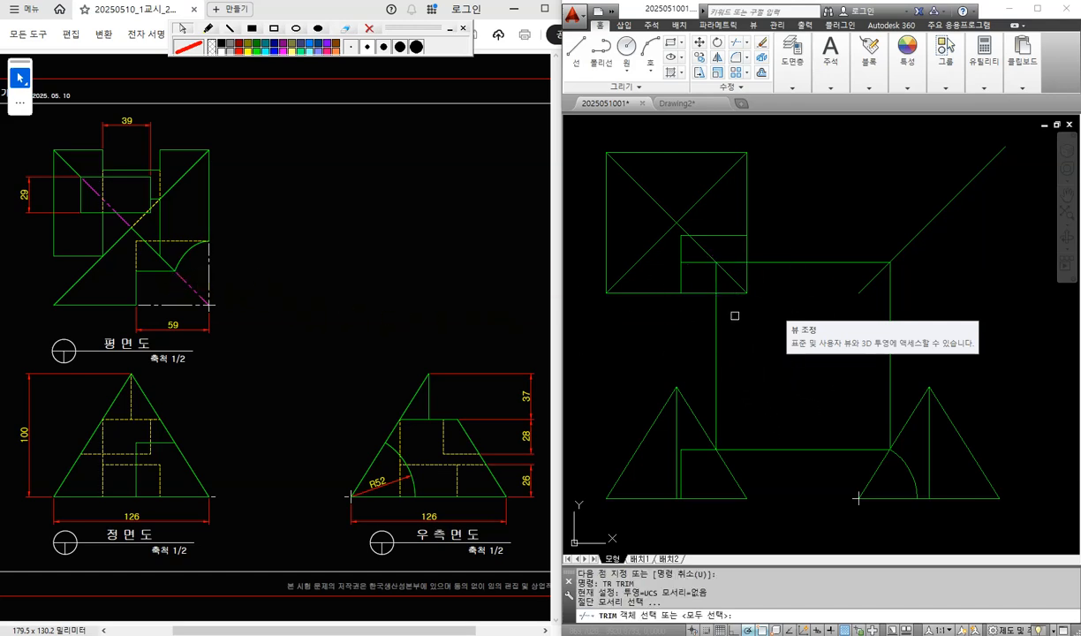
pyautogui.press('Return')
pyautogui.click(704, 263)
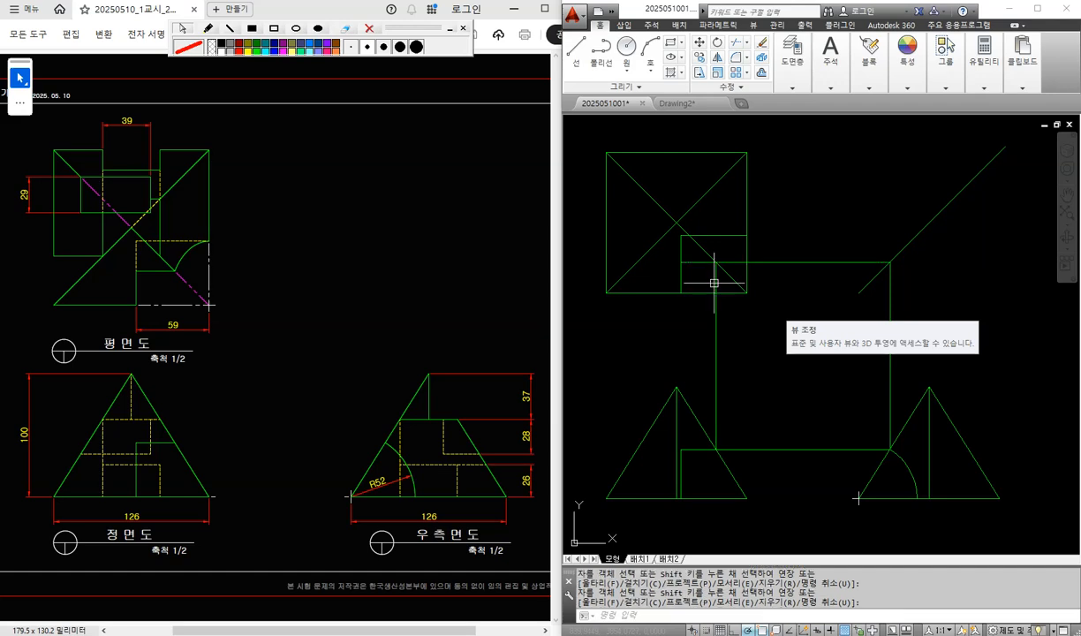
pyautogui.press('Return')
pyautogui.click(717, 278)
pyautogui.press('Delete')
# Step: Trim the horizontal projection line back to the diagonal inside the top view's cut-out
pyautogui.write('TR')
pyautogui.press('Return')
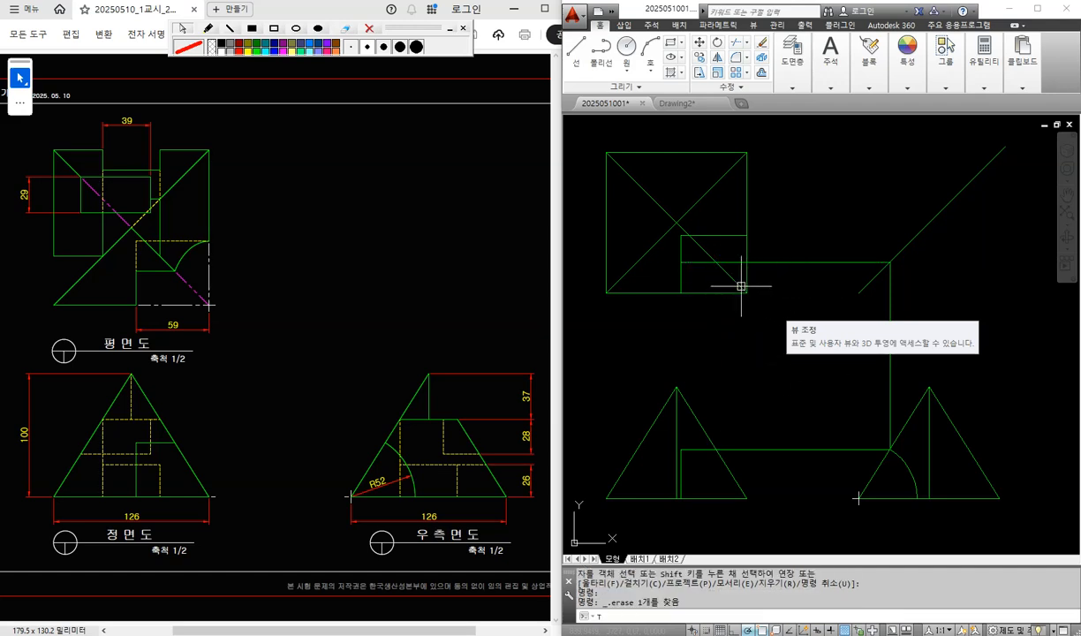
pyautogui.click(735, 282)
pyautogui.press('Return')
pyautogui.click(798, 263)
pyautogui.press('Return')
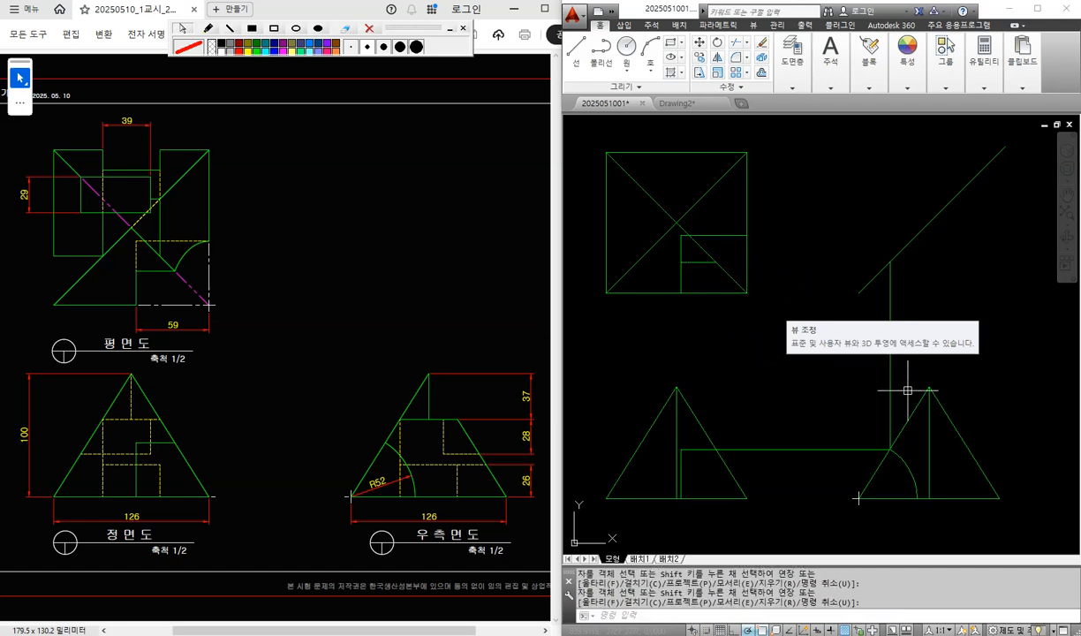
# Step: Erase the remaining vertical projection line above the side view and the horizontal one between the front and side views
pyautogui.click(907, 391)
pyautogui.click(839, 394)
pyautogui.press('Delete')
pyautogui.click(826, 467)
pyautogui.click(789, 386)
pyautogui.press('Delete')
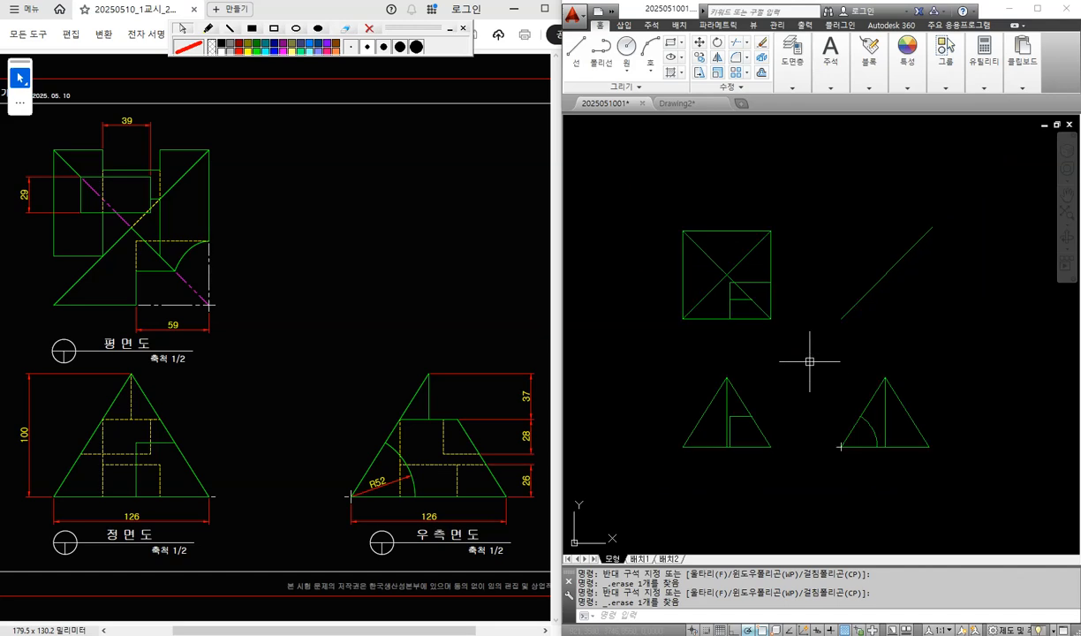
# Step: Make the cyan construction layer current and draw a circle centred on the side view's lower-left corner through the arc's upper end
pyautogui.moveTo(803, 359); pyautogui.dragTo(818, 324, button='middle')
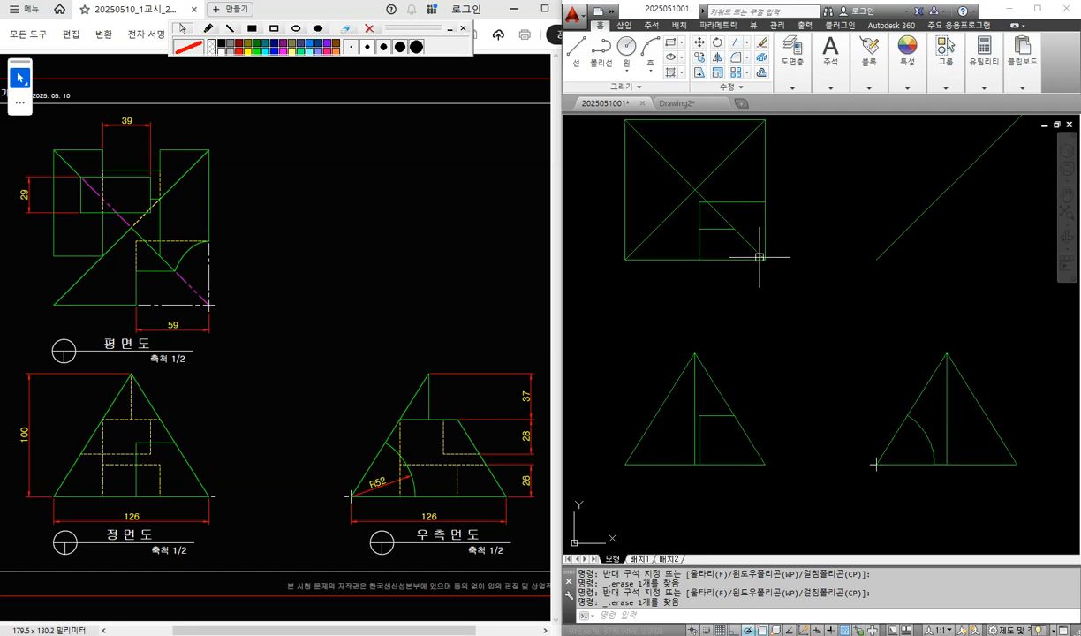
pyautogui.click(792, 78)
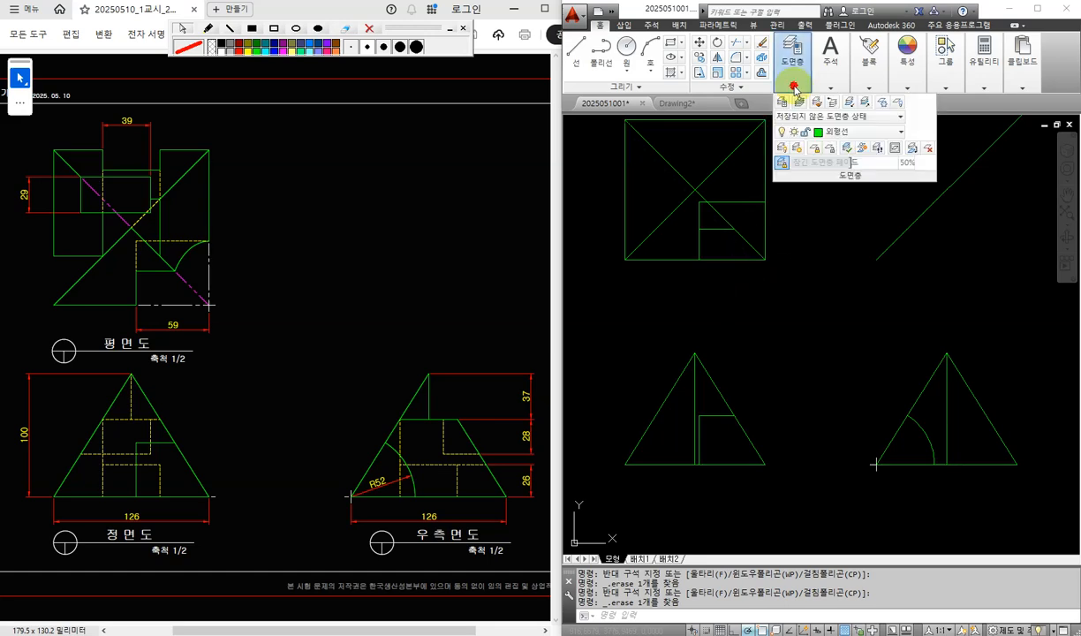
pyautogui.click(863, 132)
pyautogui.click(847, 194)
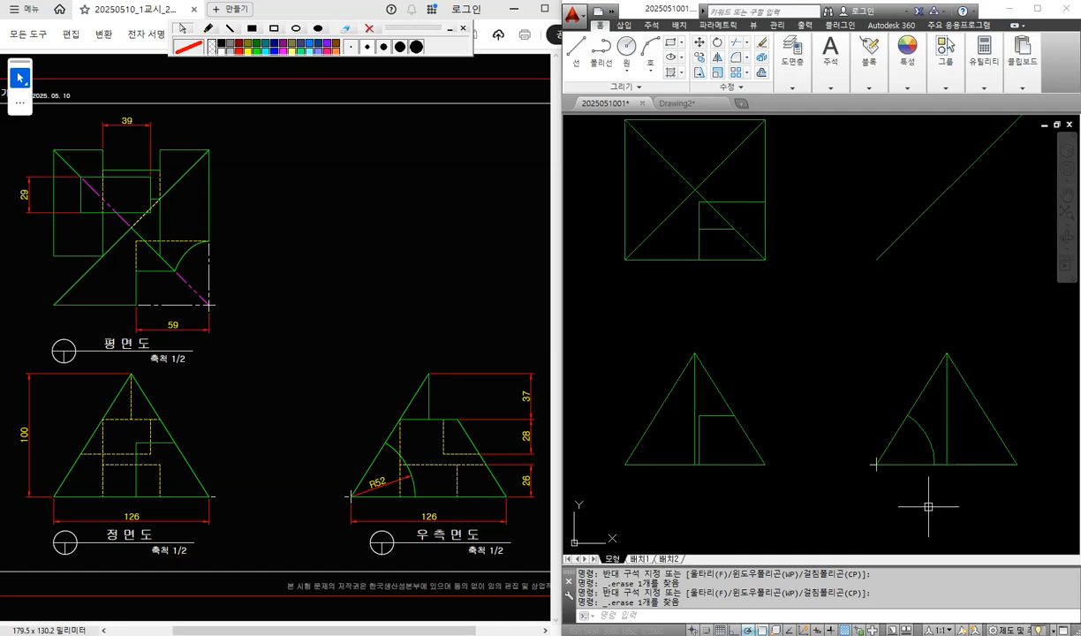
pyautogui.write('c')
pyautogui.press('Return')
pyautogui.scroll(2, 907, 496)
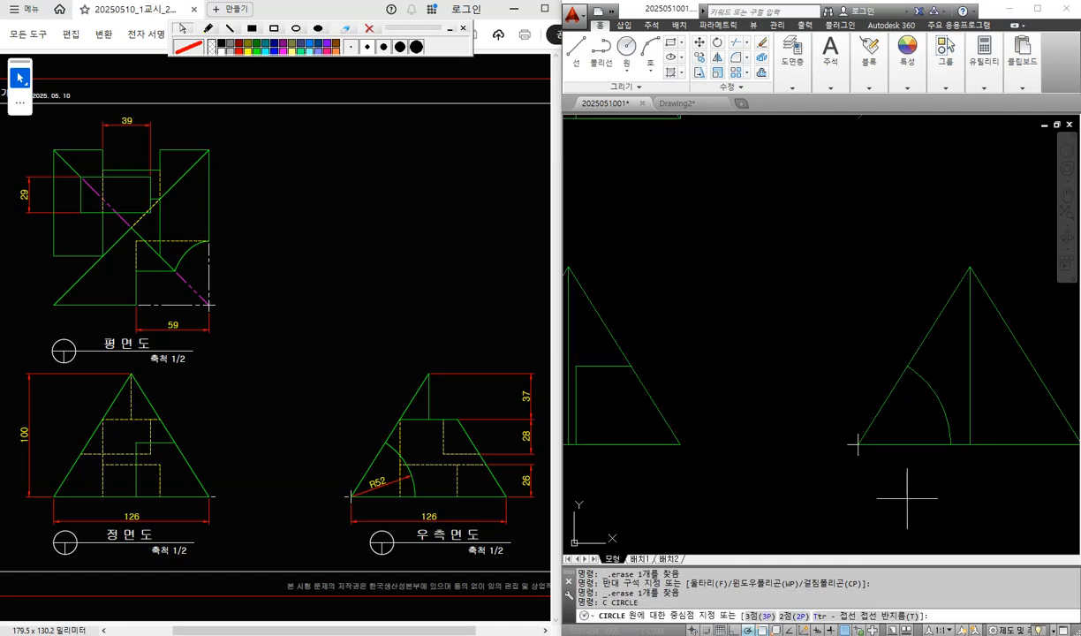
pyautogui.click(856, 445)
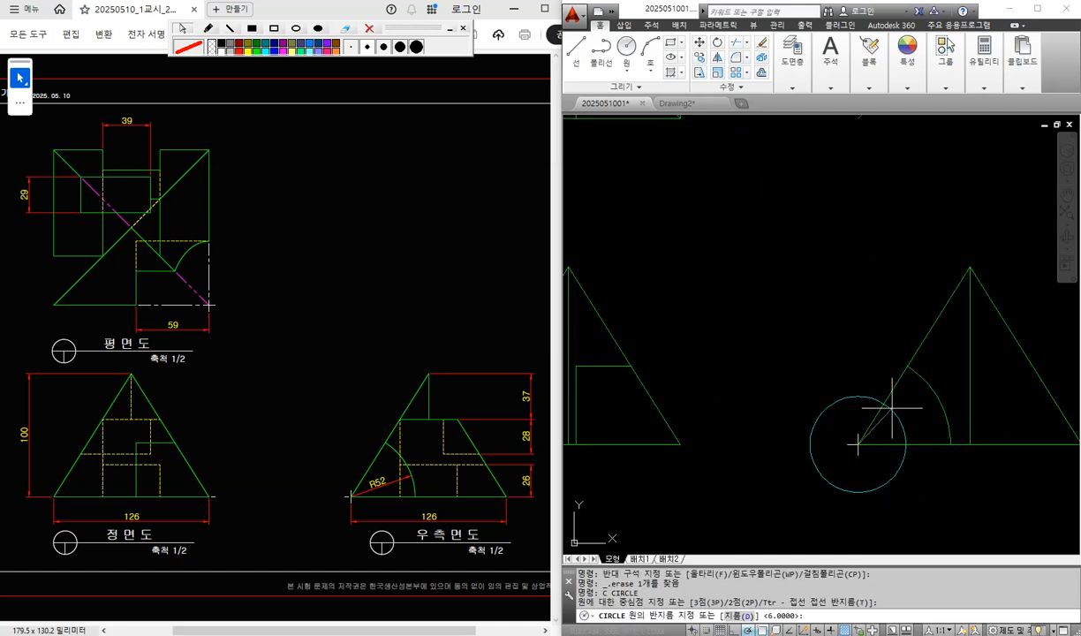
pyautogui.click(907, 365)
pyautogui.scroll(-2, 789, 310)
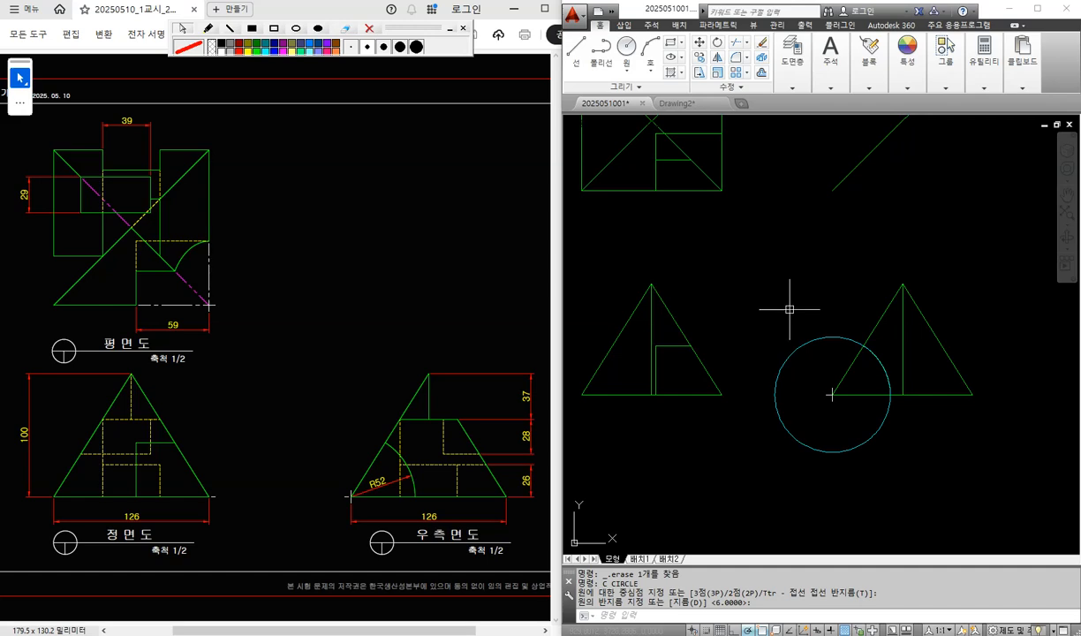
# Step: Mark the curve's upper end and the corner below it in red on the reference drawing's top view
pyautogui.moveTo(817, 261); pyautogui.dragTo(797, 335, button='middle')
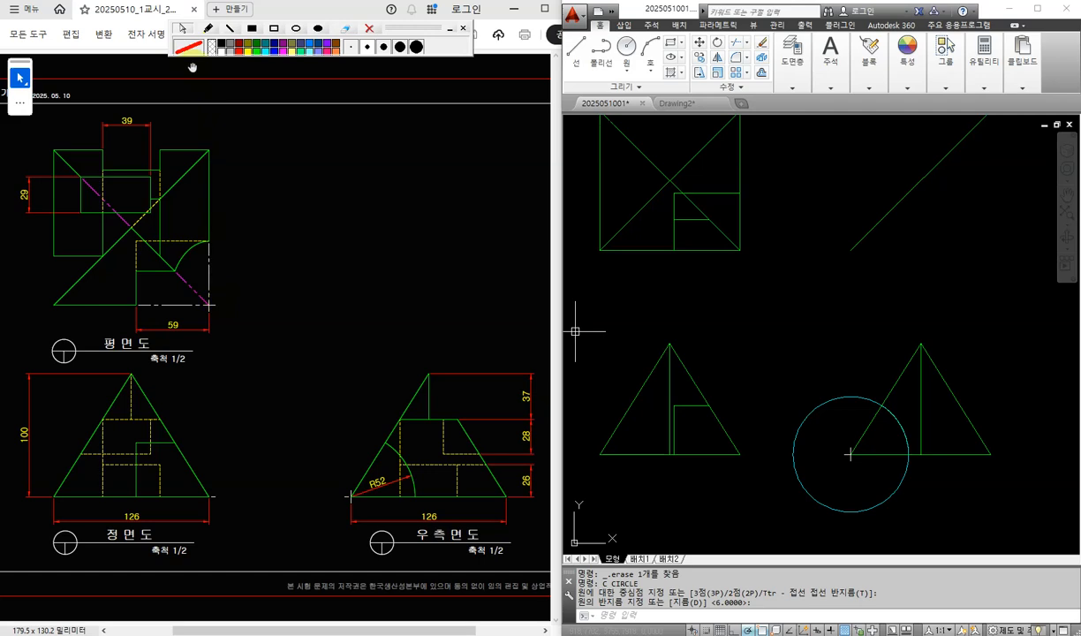
pyautogui.click(210, 29)
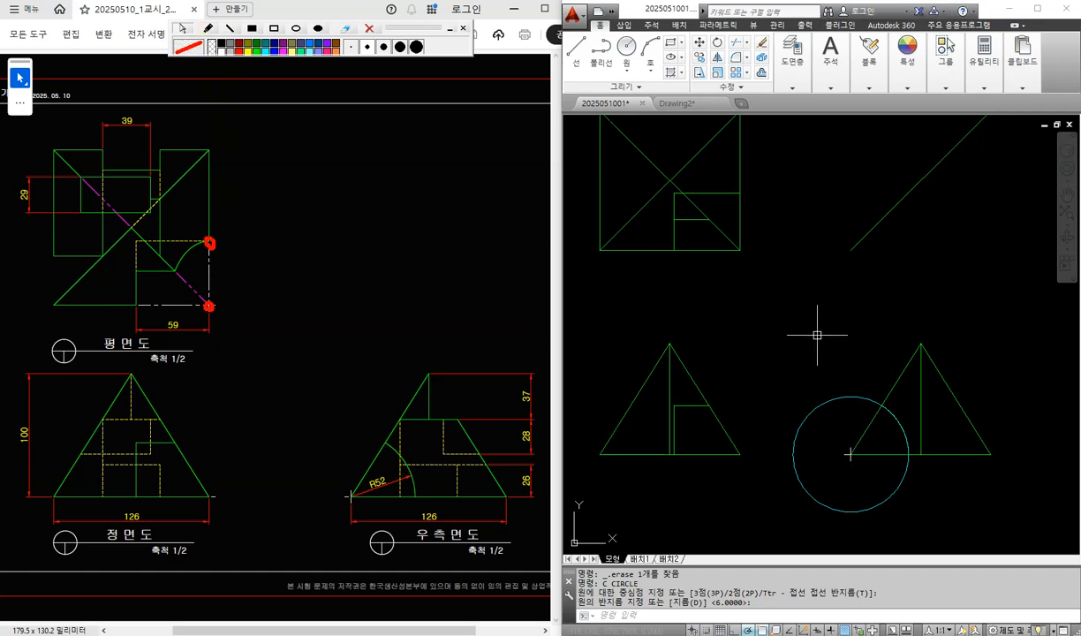
# Step: Draw vertical construction lines through the circle's centre and its right quadrant on the side view's base
pyautogui.write('l')
pyautogui.press('Return')
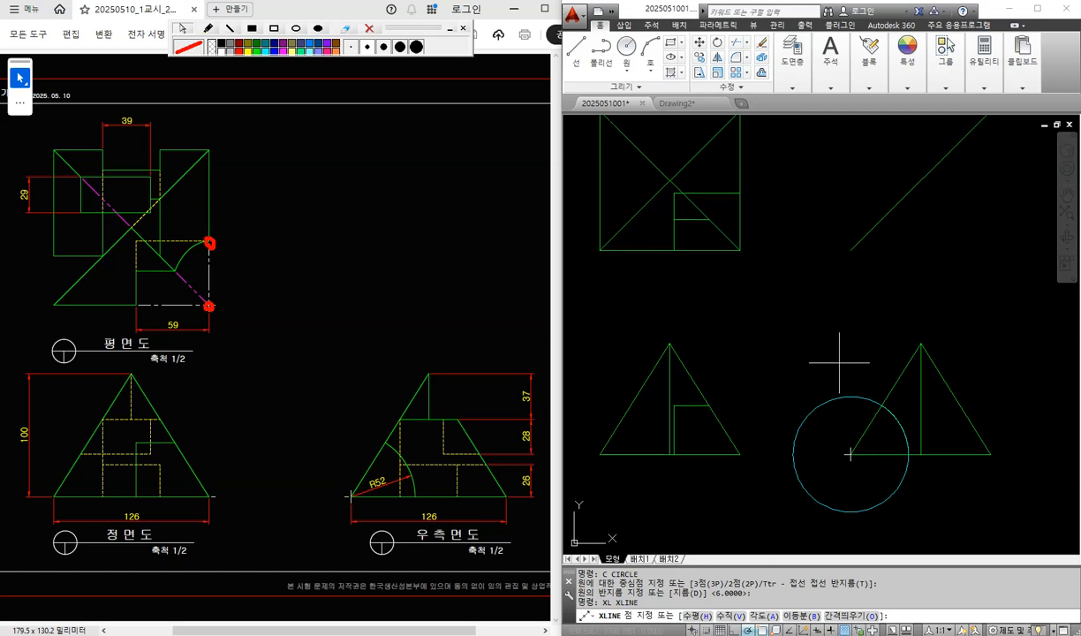
pyautogui.write('v')
pyautogui.press('Return')
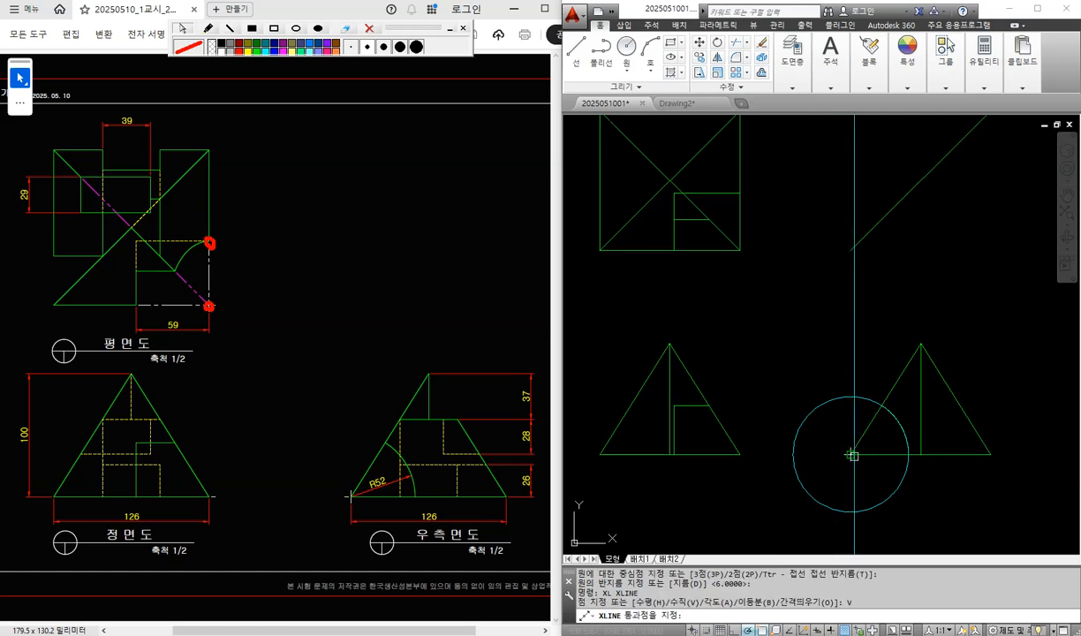
pyautogui.click(851, 456)
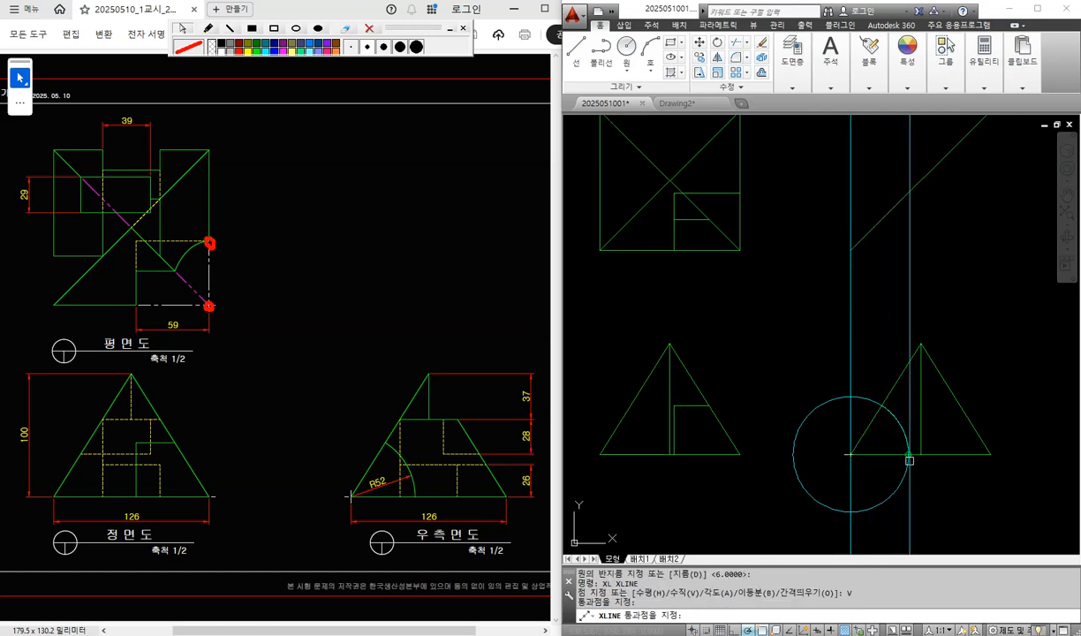
pyautogui.click(908, 455)
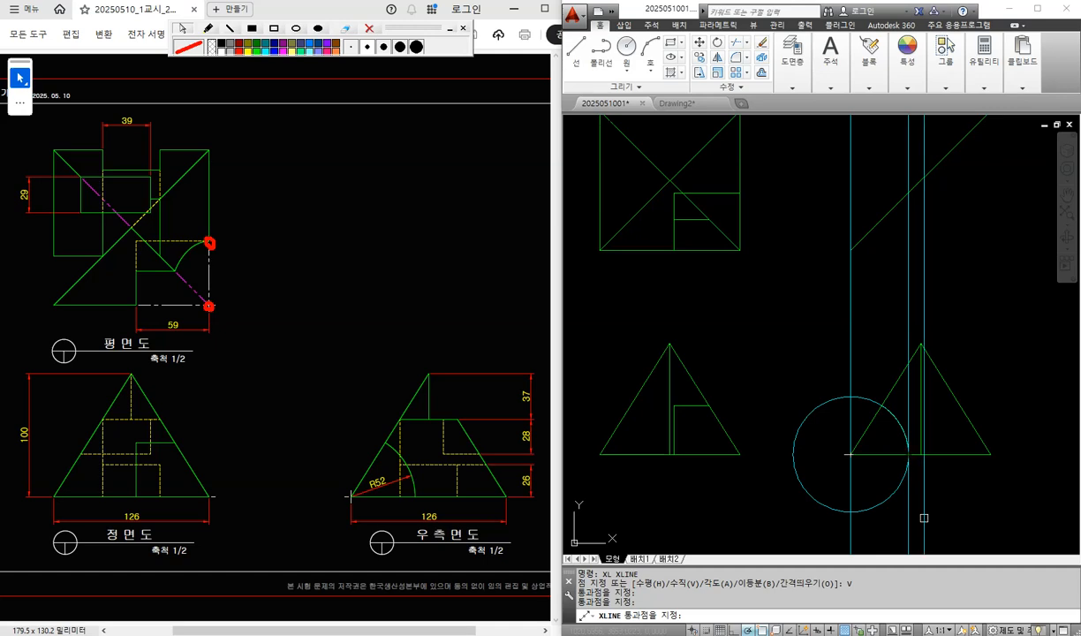
pyautogui.press('Return')
# Step: Draw horizontal construction lines through the circle's centre and its top quadrant
pyautogui.press('Return')
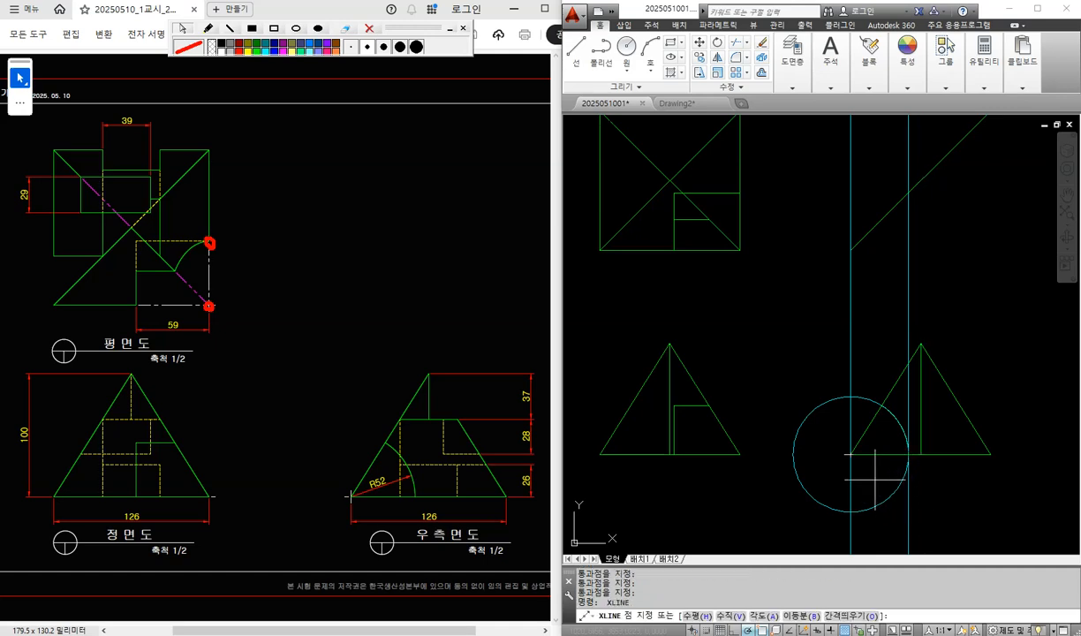
pyautogui.write('H')
pyautogui.press('Return')
pyautogui.click(849, 454)
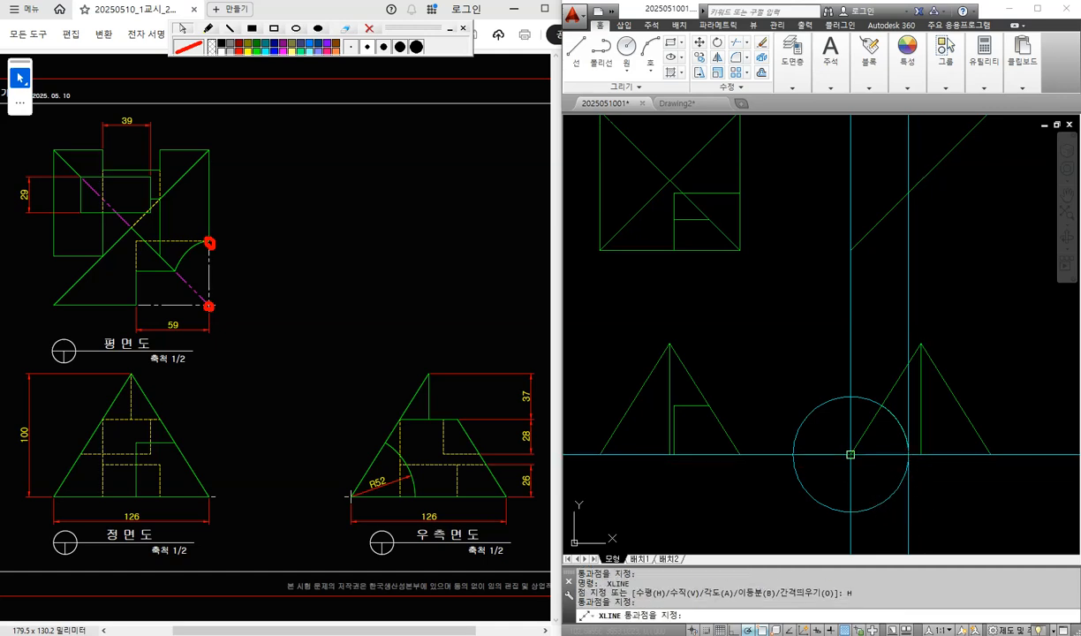
pyautogui.click(847, 397)
pyautogui.press('Return')
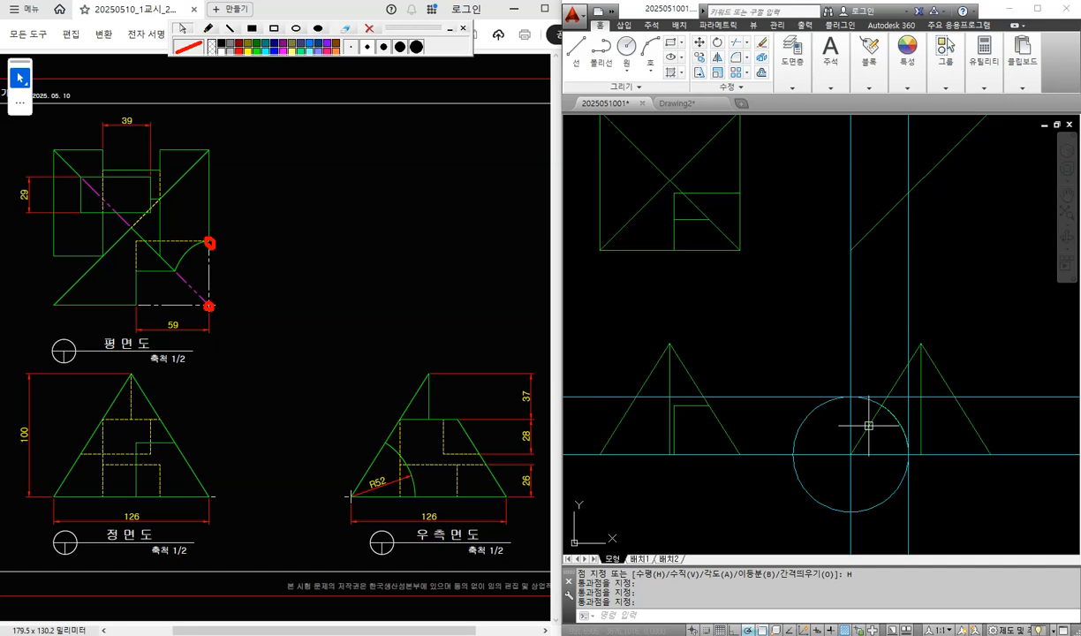
# Step: Draw horizontal construction lines through the 45° line's lower end and its intersection with the circle quadrant's vertical line
pyautogui.press('Return')
pyautogui.write('H')
pyautogui.press('Return')
pyautogui.click(849, 250)
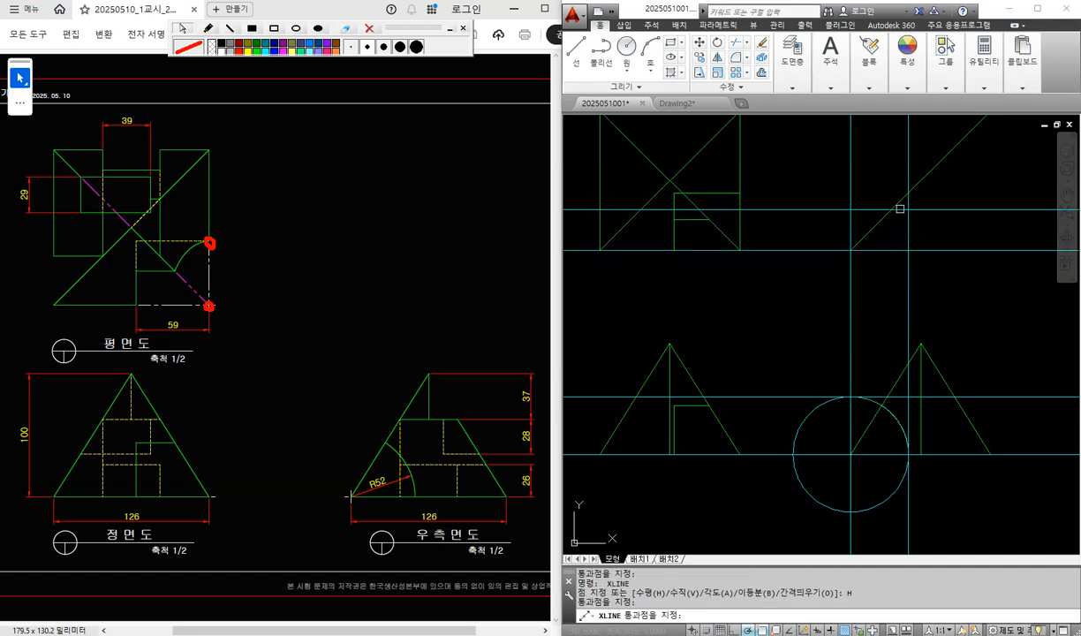
pyautogui.click(908, 192)
pyautogui.press('Return')
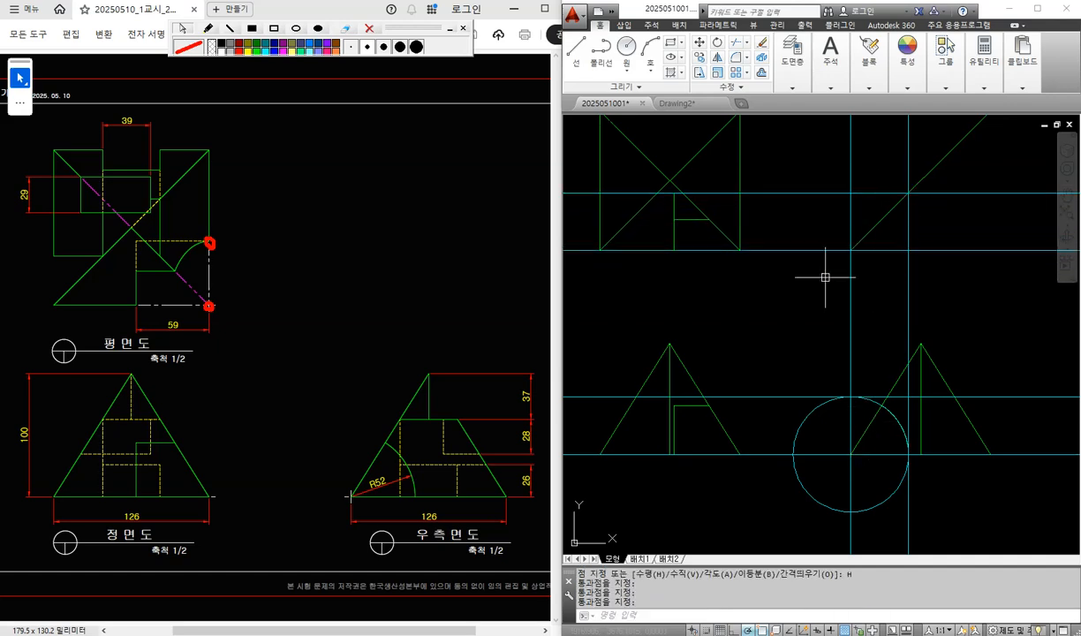
# Step: Draw vertical construction lines through the front view's lower-right corner and where its right slanted edge meets the circle-top line
pyautogui.press('Return')
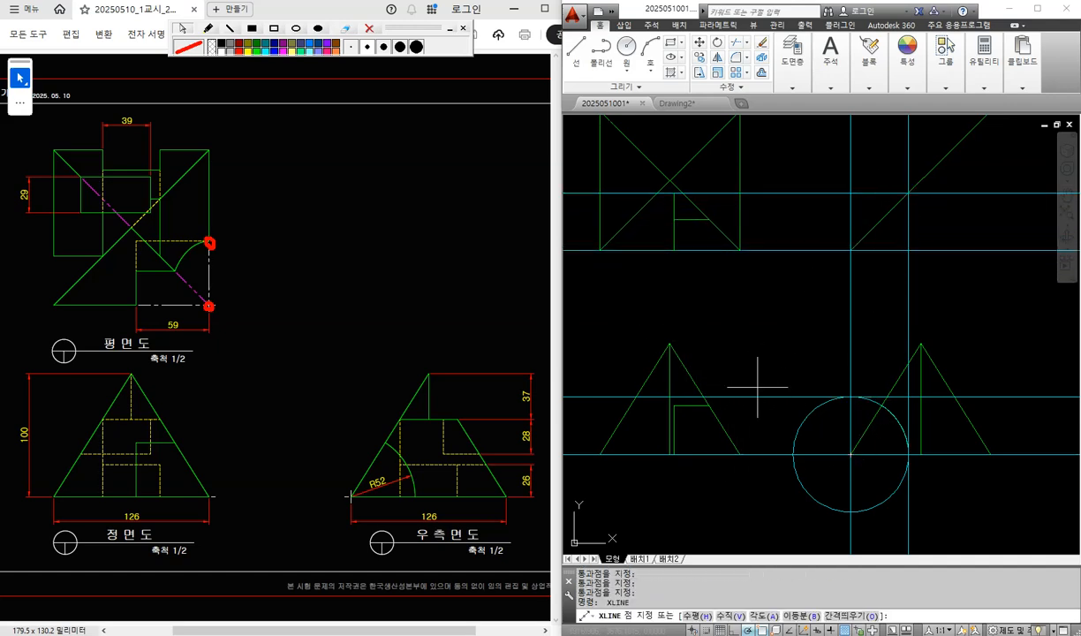
pyautogui.write('V')
pyautogui.press('Return')
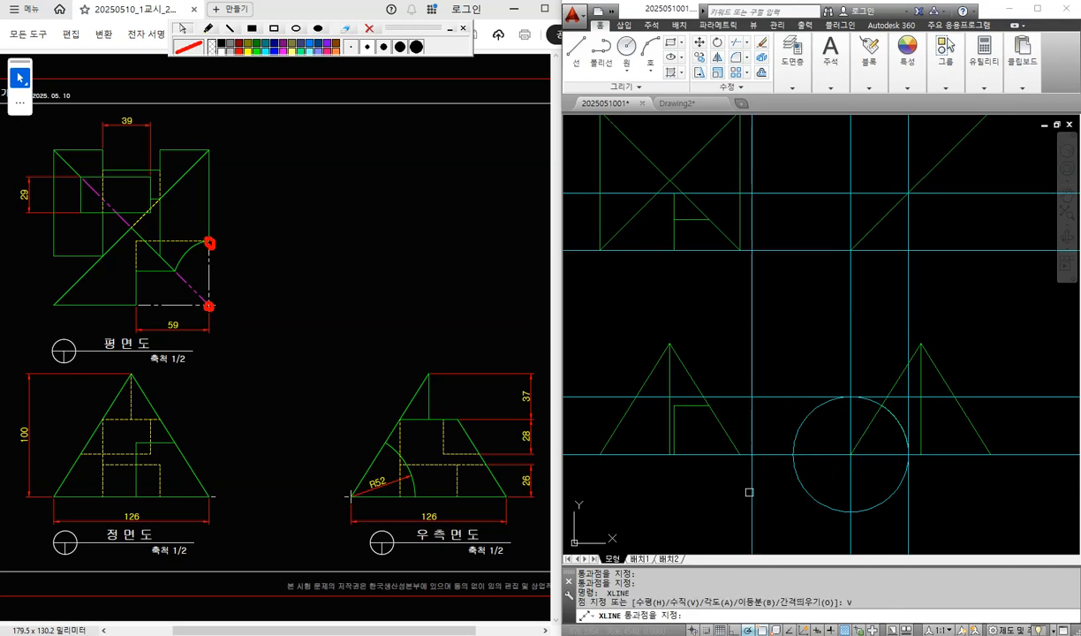
pyautogui.click(739, 453)
pyautogui.click(673, 397)
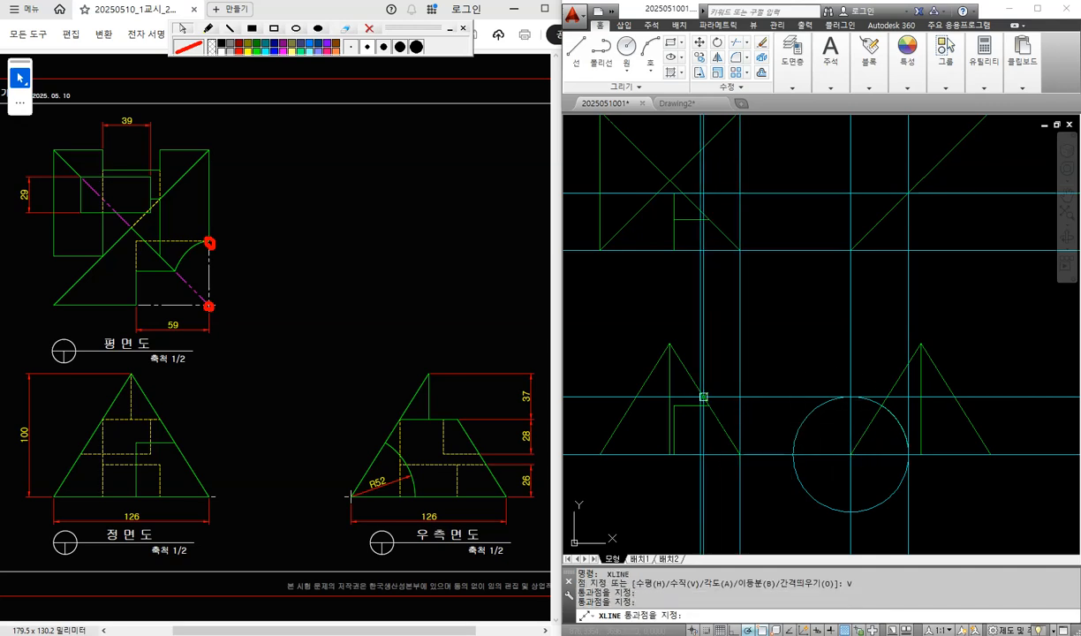
pyautogui.press('Return')
pyautogui.moveTo(787, 301); pyautogui.dragTo(788, 337, button='middle')
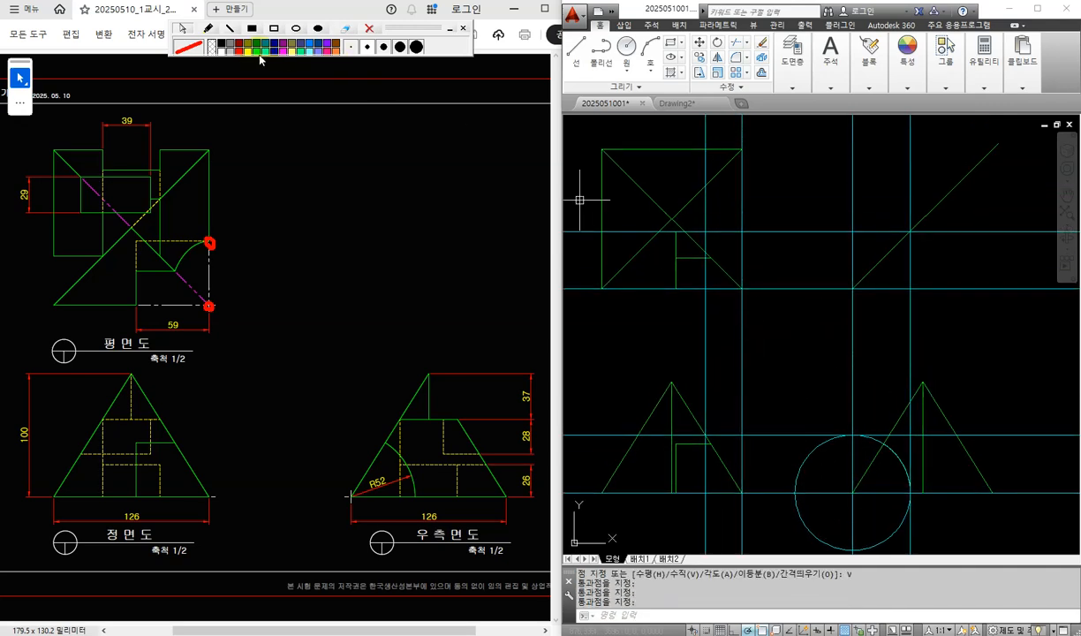
pyautogui.click(207, 28)
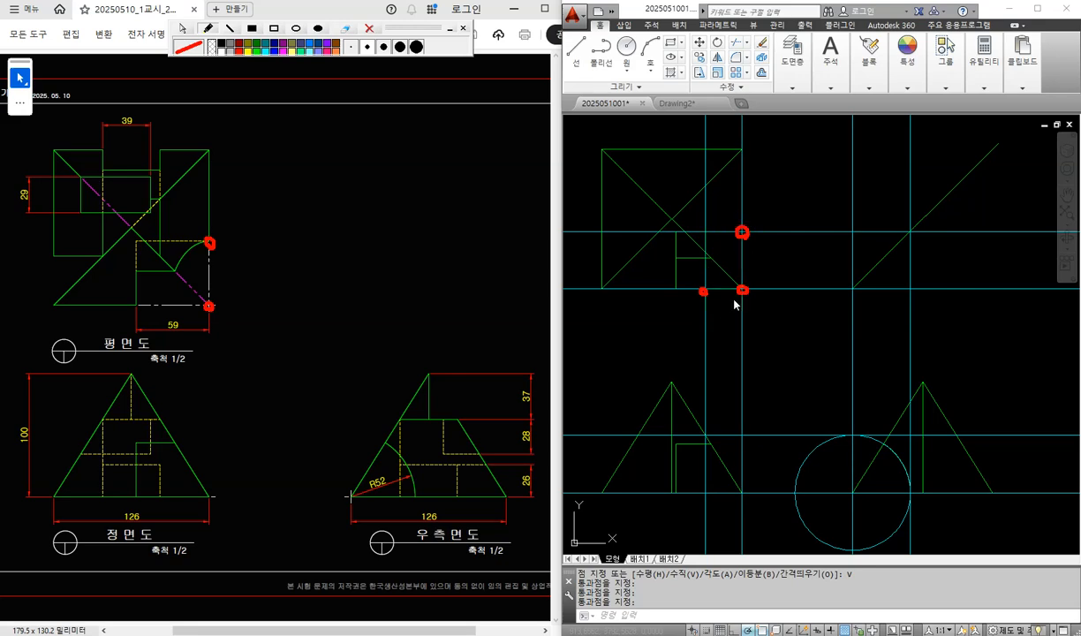
pyautogui.click(369, 27)
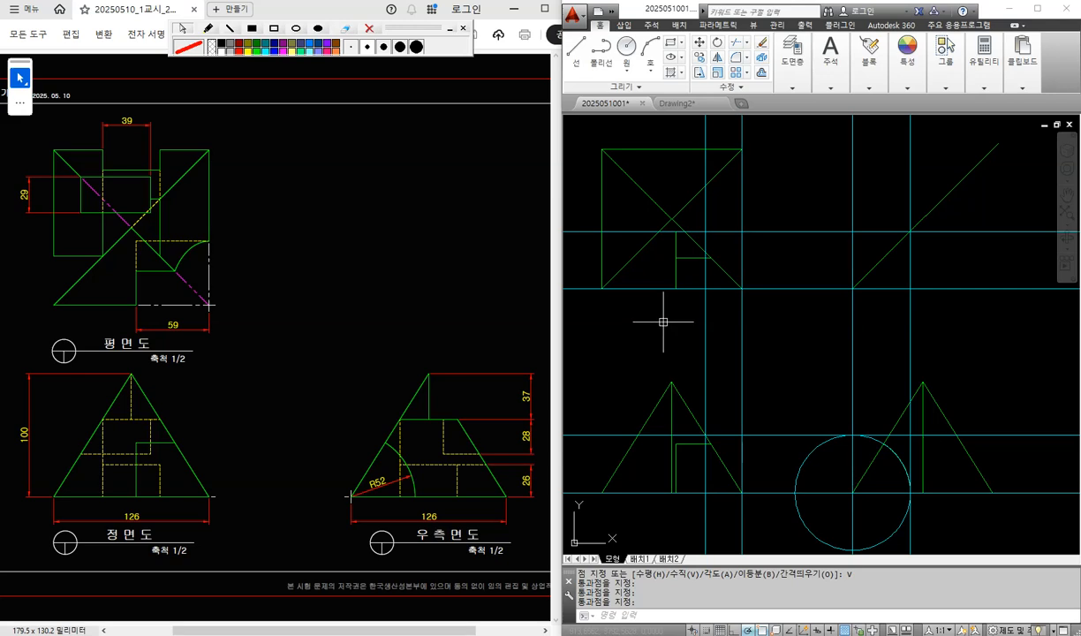
# Step: Draw a centre-based ellipse at the plan square's lower-right corner, its axes ending at the construction-line intersections on the right and bottom edges
pyautogui.scroll(3, 662, 313)
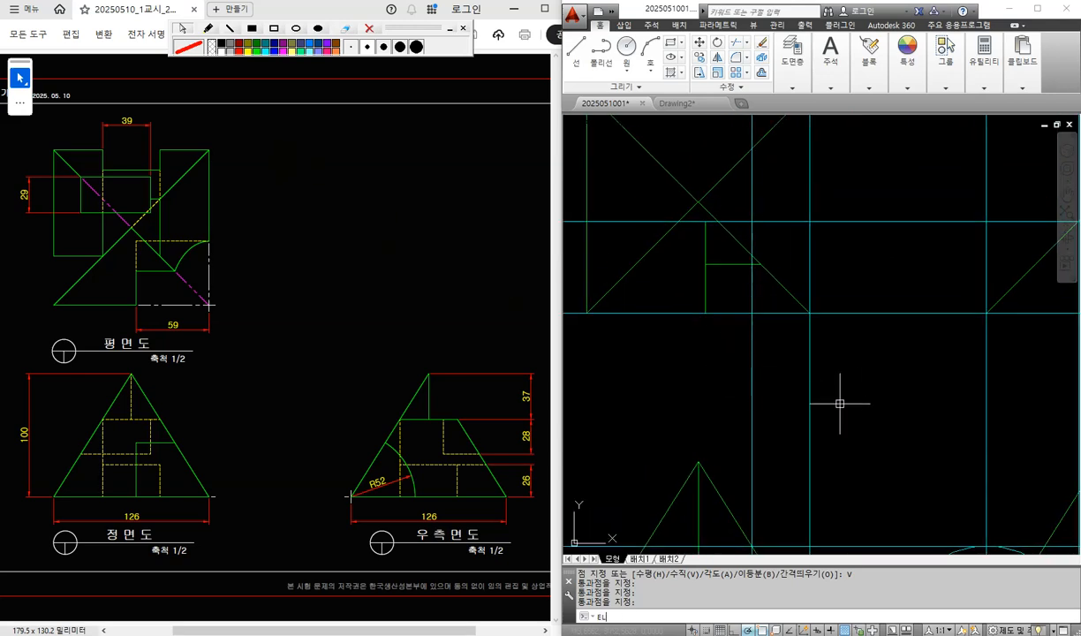
pyautogui.press('Return')
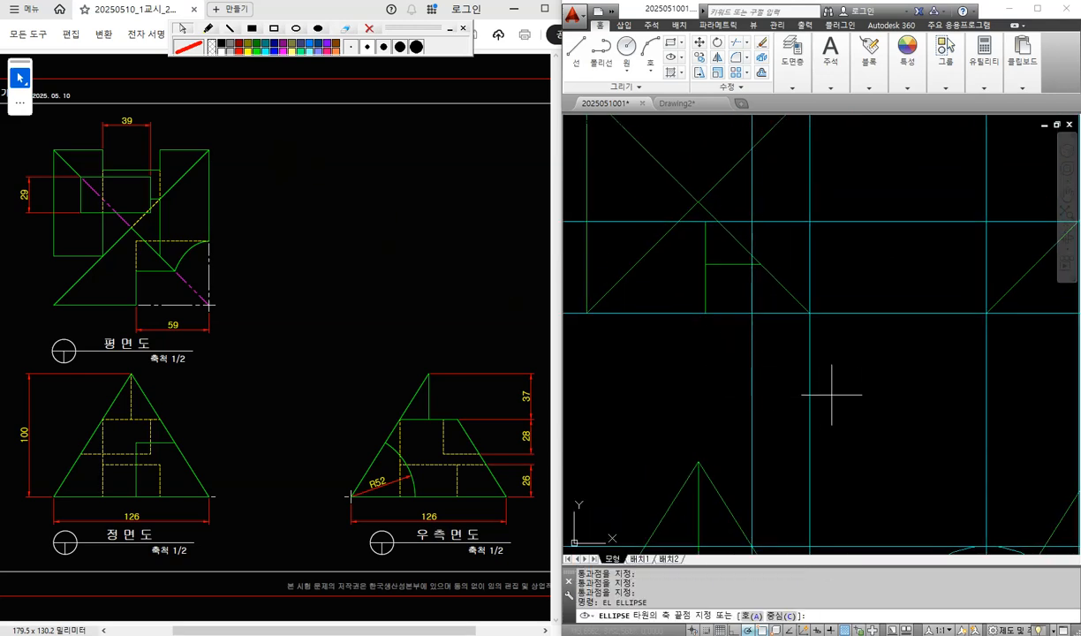
pyautogui.click(784, 615)
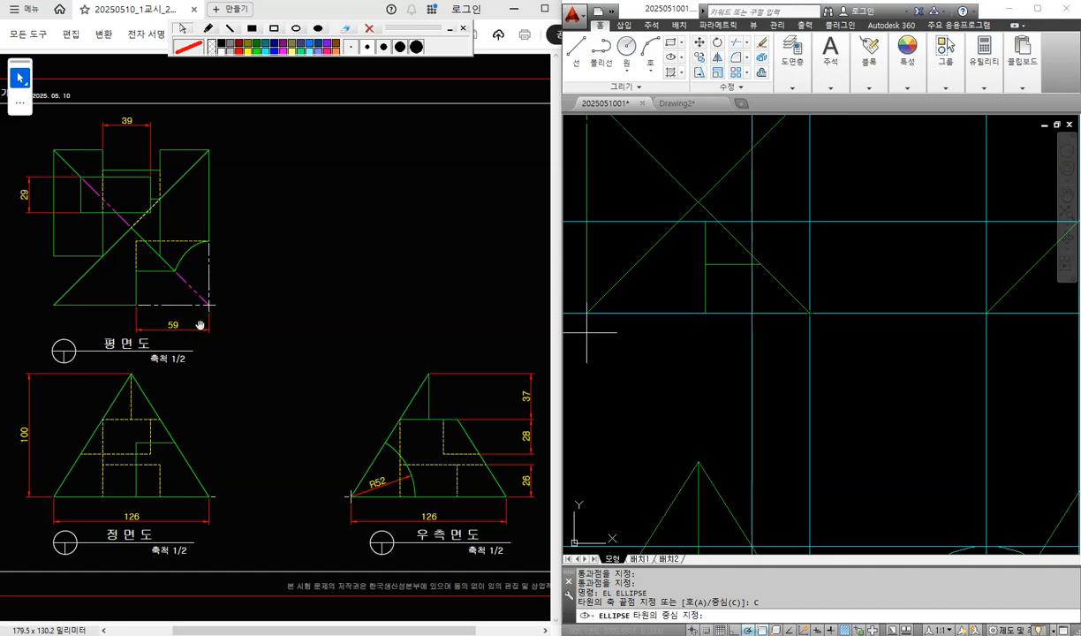
pyautogui.click(810, 313)
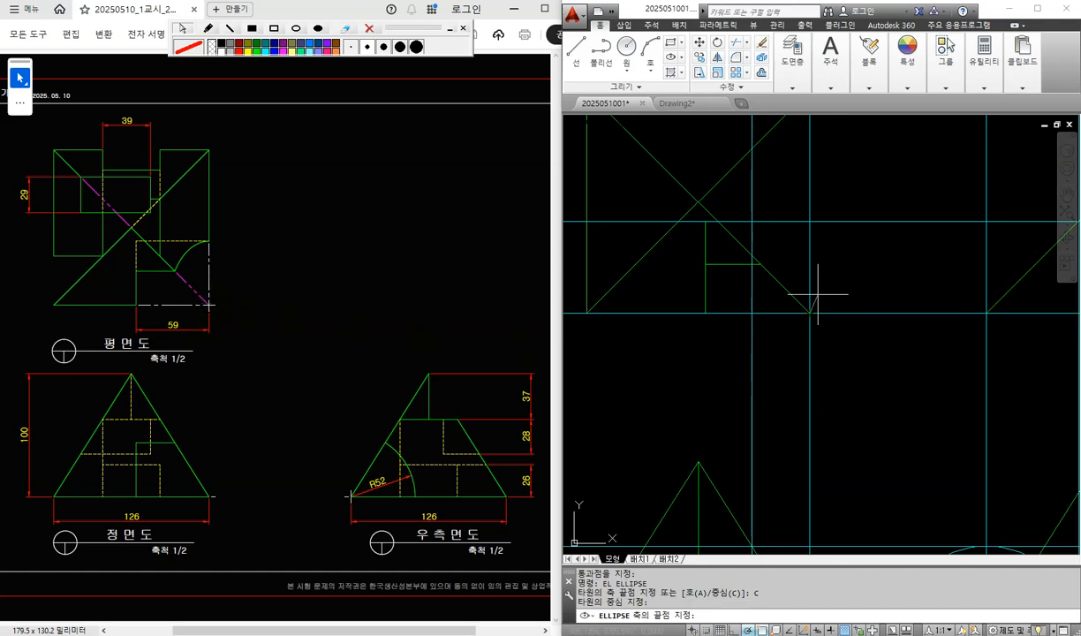
pyautogui.click(809, 222)
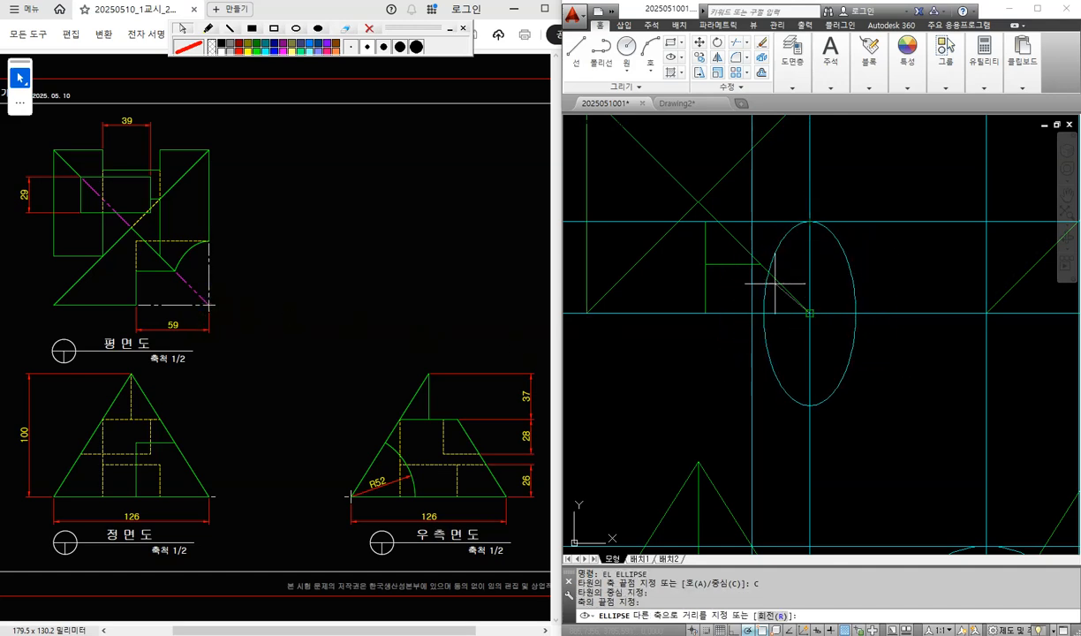
pyautogui.click(752, 312)
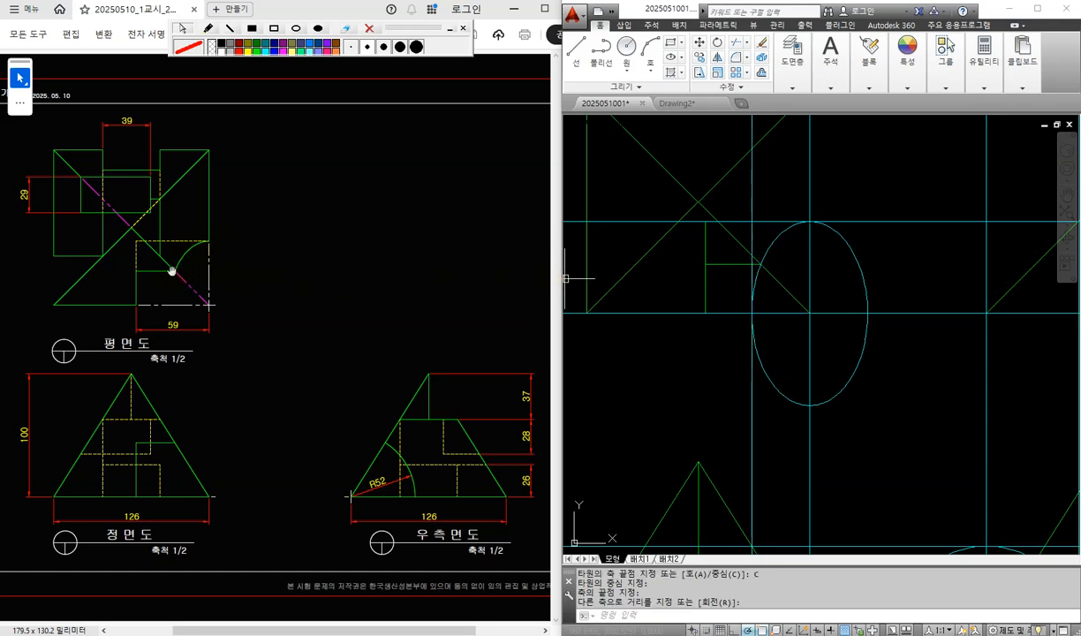
# Step: Erase the eight cyan construction lines and the cyan construction circle on the right side view
pyautogui.scroll(-1, 876, 291)
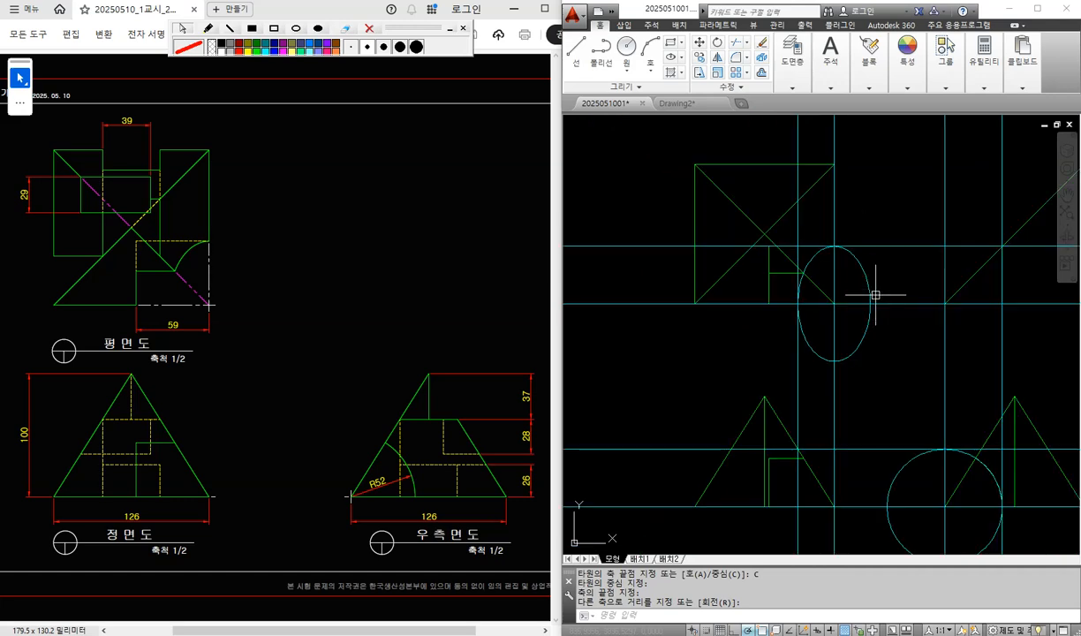
pyautogui.moveTo(907, 423); pyautogui.dragTo(830, 354, button='middle')
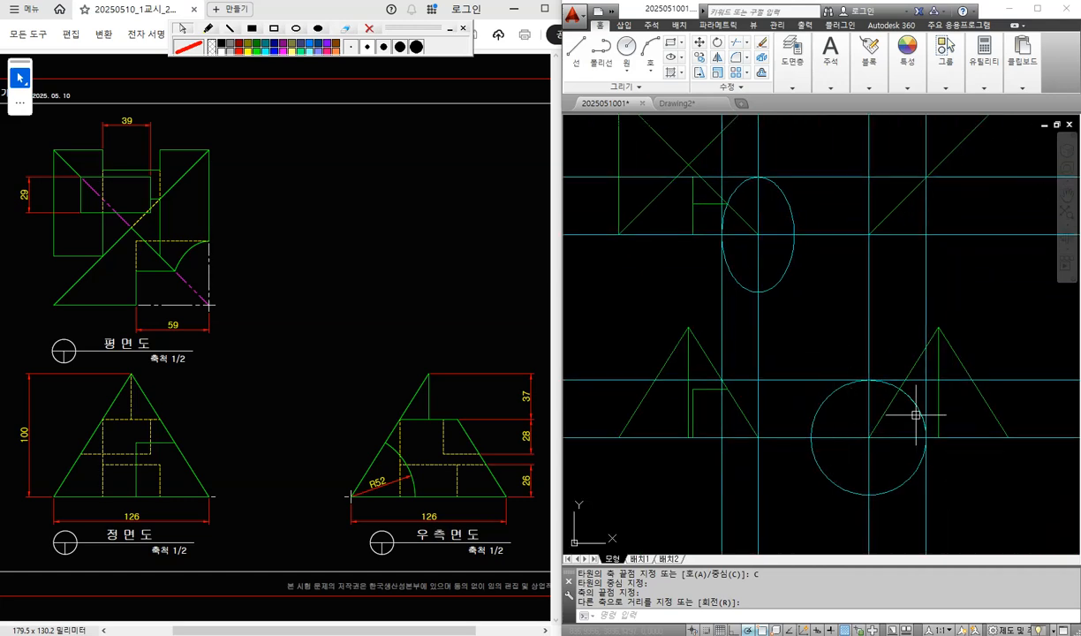
pyautogui.scroll(-2, 867, 340)
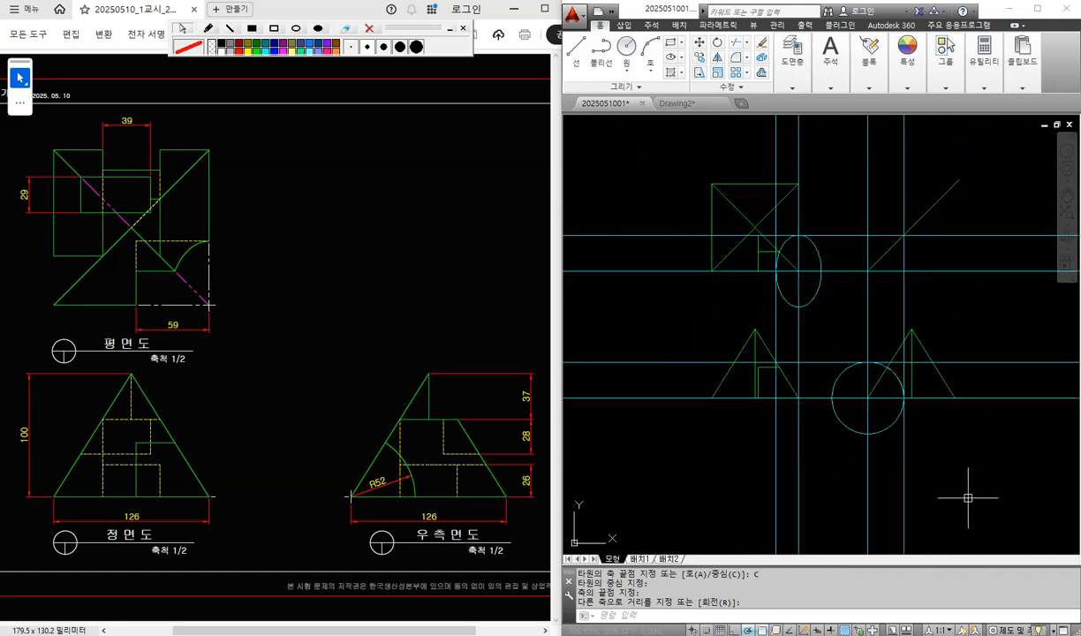
pyautogui.click(949, 494)
pyautogui.click(729, 468)
pyautogui.click(667, 437)
pyautogui.click(607, 228)
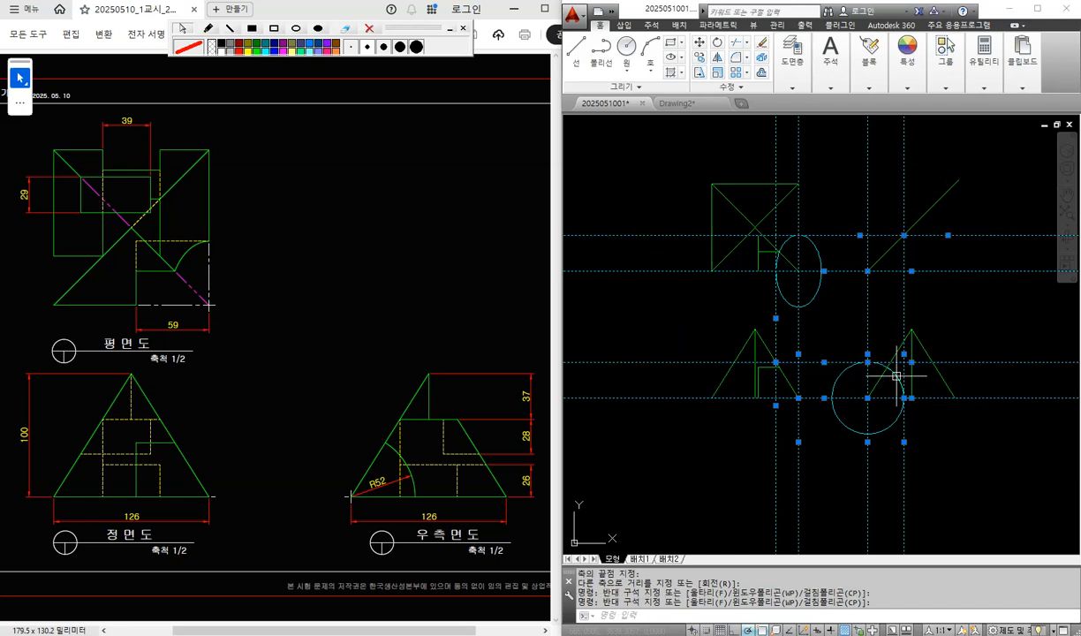
pyautogui.press('Delete')
pyautogui.click(853, 430)
pyautogui.press('Delete')
# Step: Trim the ellipse to the short arc between the plan's diagonal and the square's right edge
pyautogui.scroll(2, 799, 291)
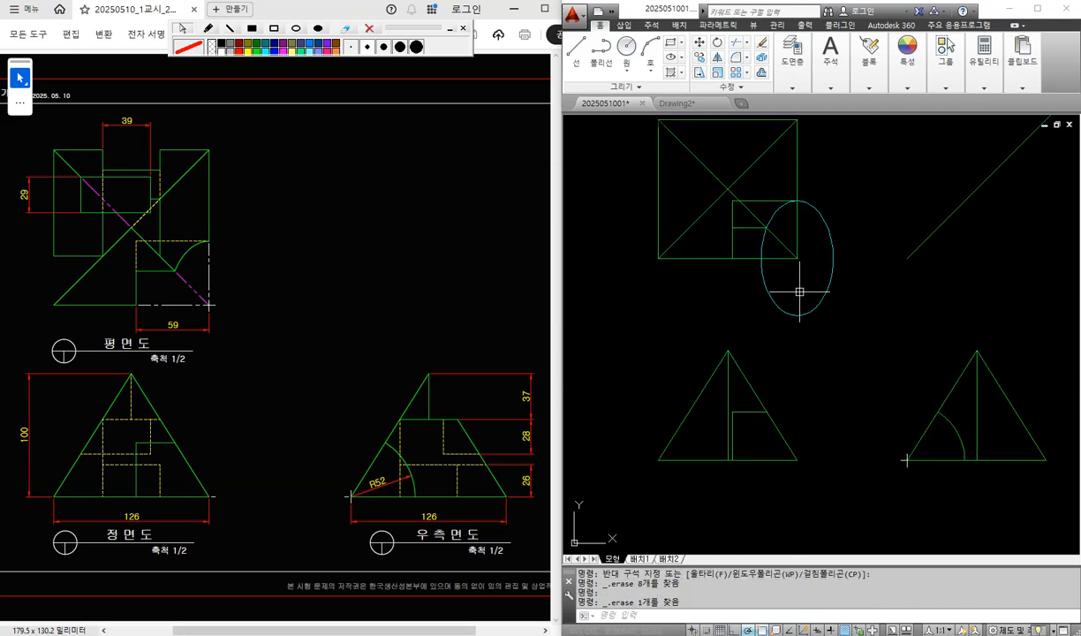
pyautogui.press('Return')
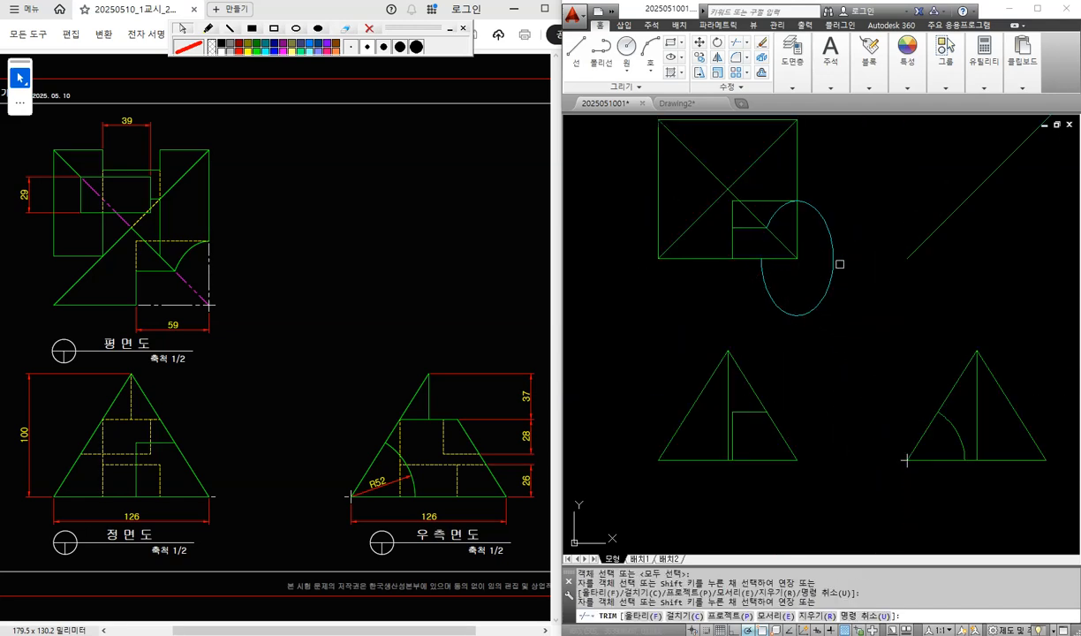
pyautogui.click(833, 242)
pyautogui.press('Return')
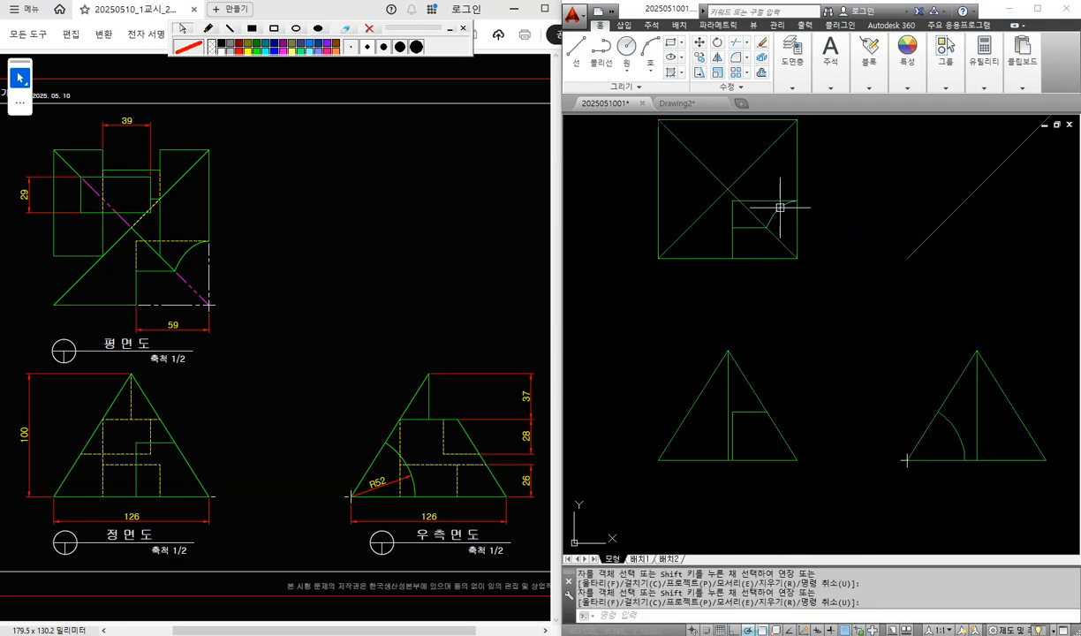
# Step: Match the properties of the plan's green diagonal onto the trimmed elliptical arc
pyautogui.scroll(2, 780, 206)
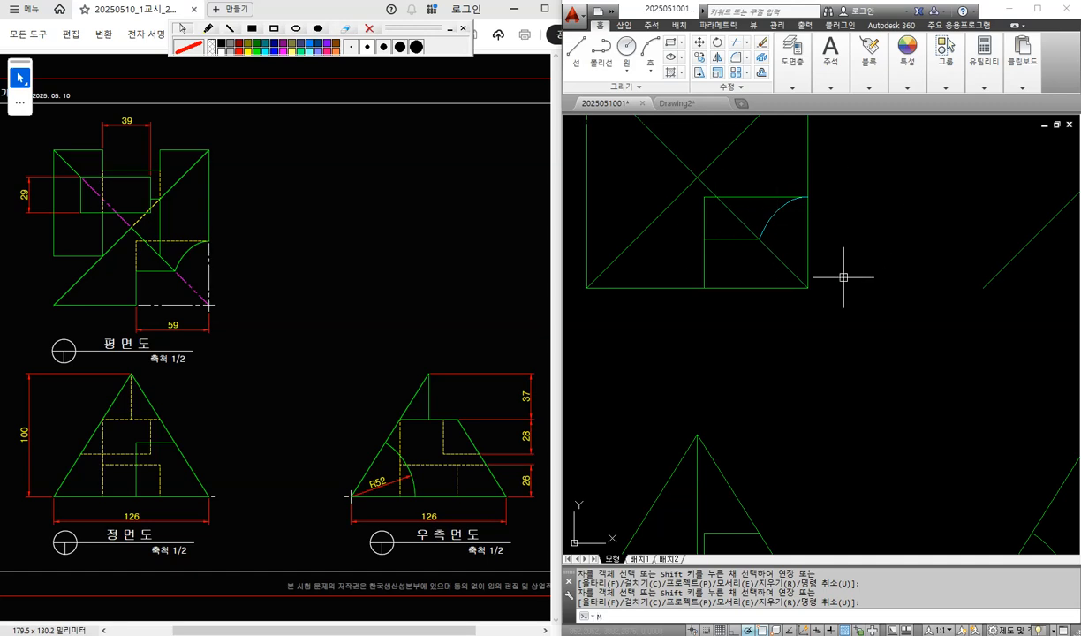
pyautogui.write('MA')
pyautogui.press('Return')
pyautogui.click(775, 256)
pyautogui.click(771, 227)
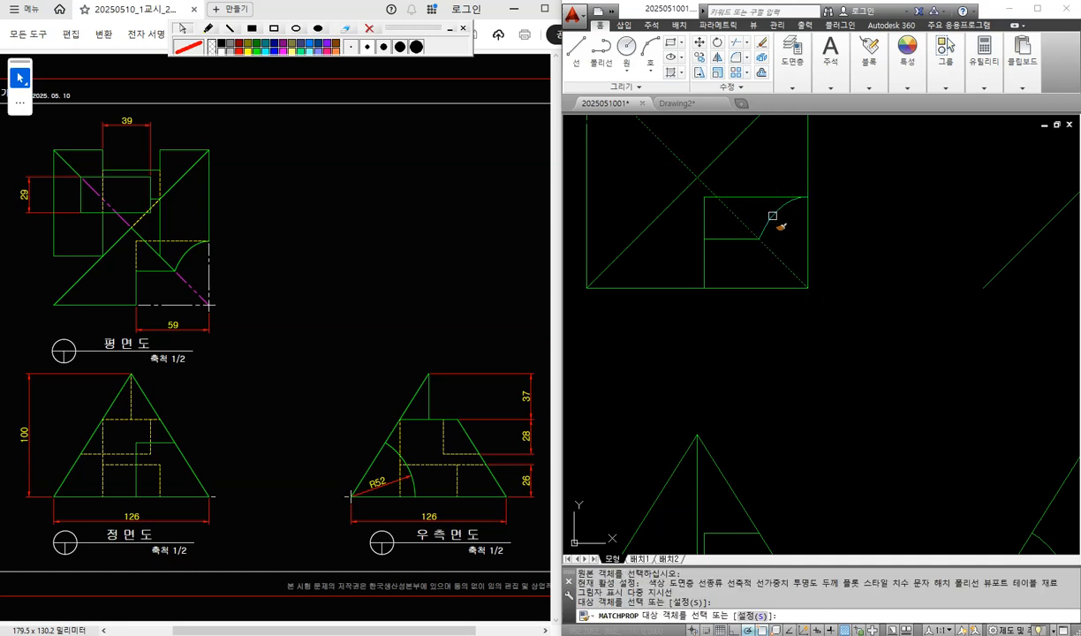
pyautogui.press('Return')
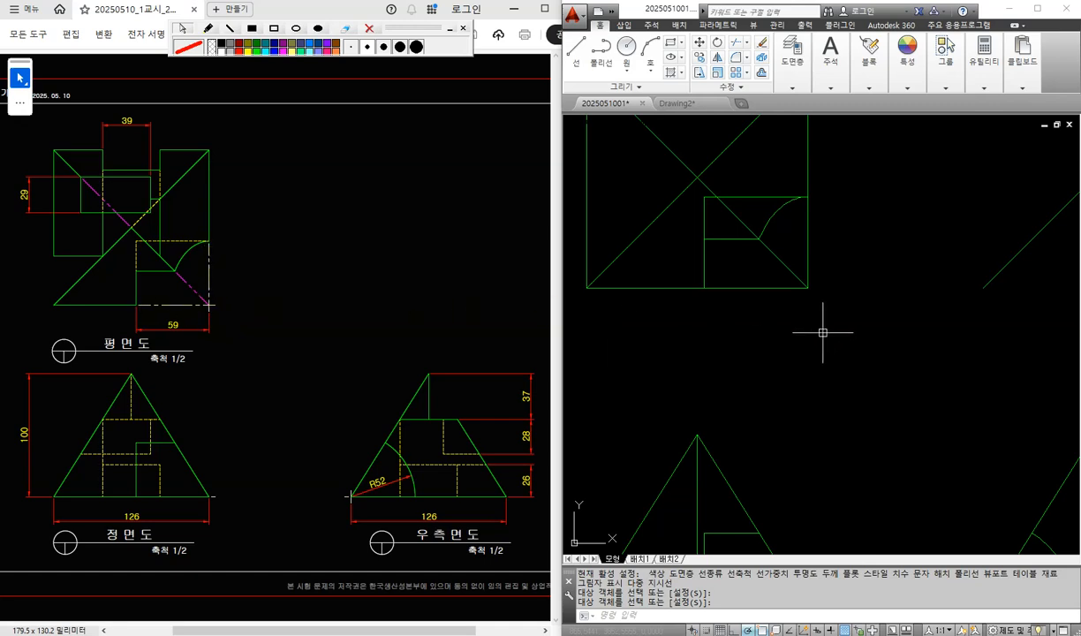
# Step: Break the plan's descending diagonal at the point where it meets the elliptical arc's lower end
pyautogui.click(729, 86)
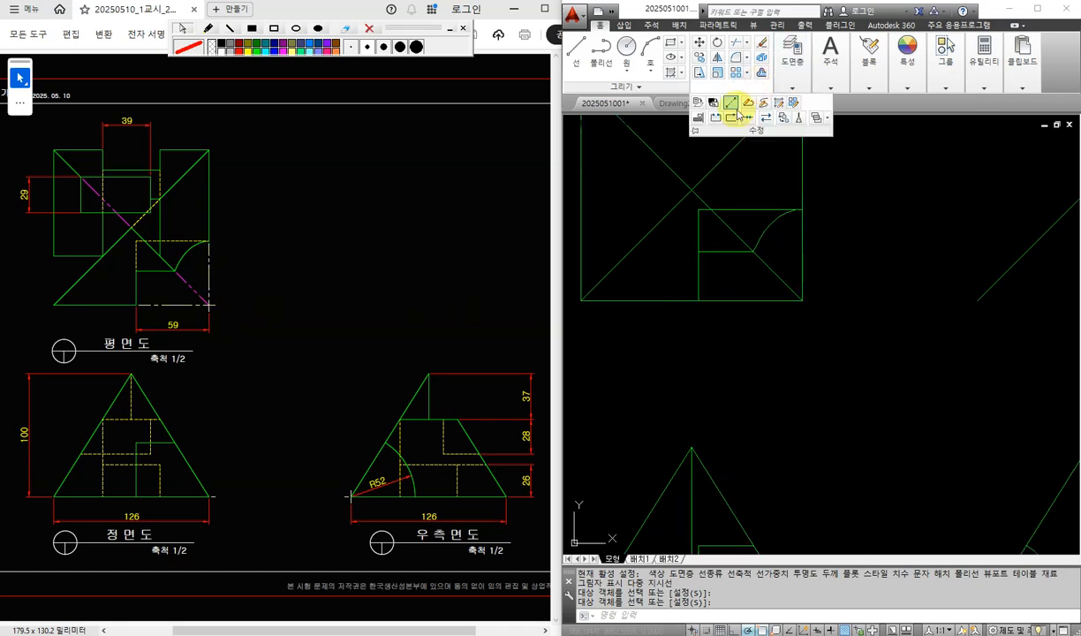
pyautogui.click(733, 118)
pyautogui.click(755, 253)
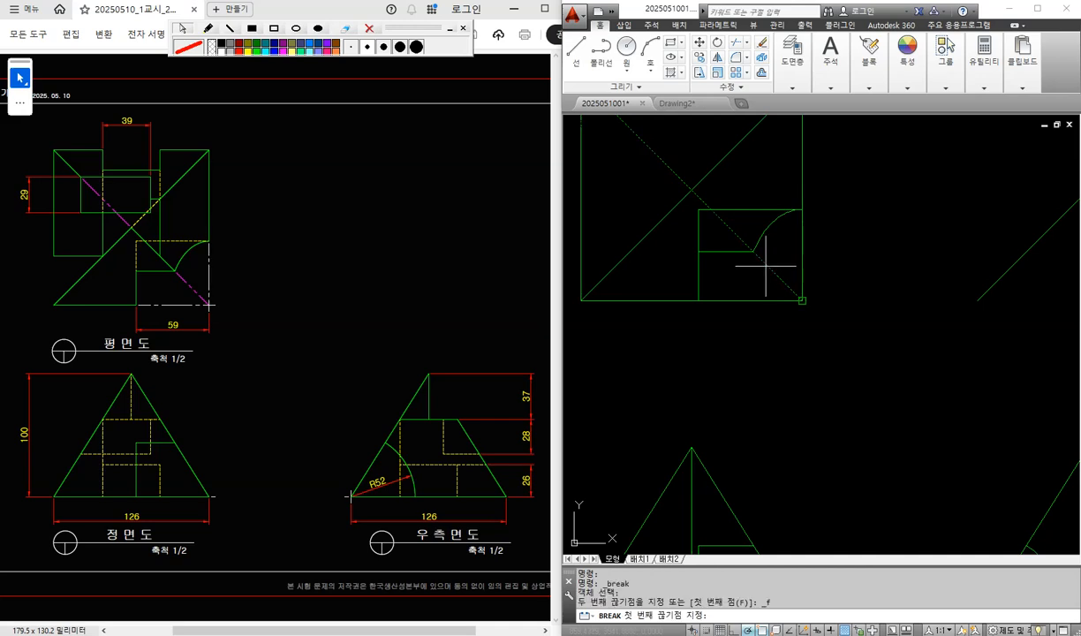
pyautogui.click(752, 252)
# Step: Move the diagonal segment between the arc and the lower-right corner to the 가상선 layer
pyautogui.click(773, 272)
pyautogui.click(791, 86)
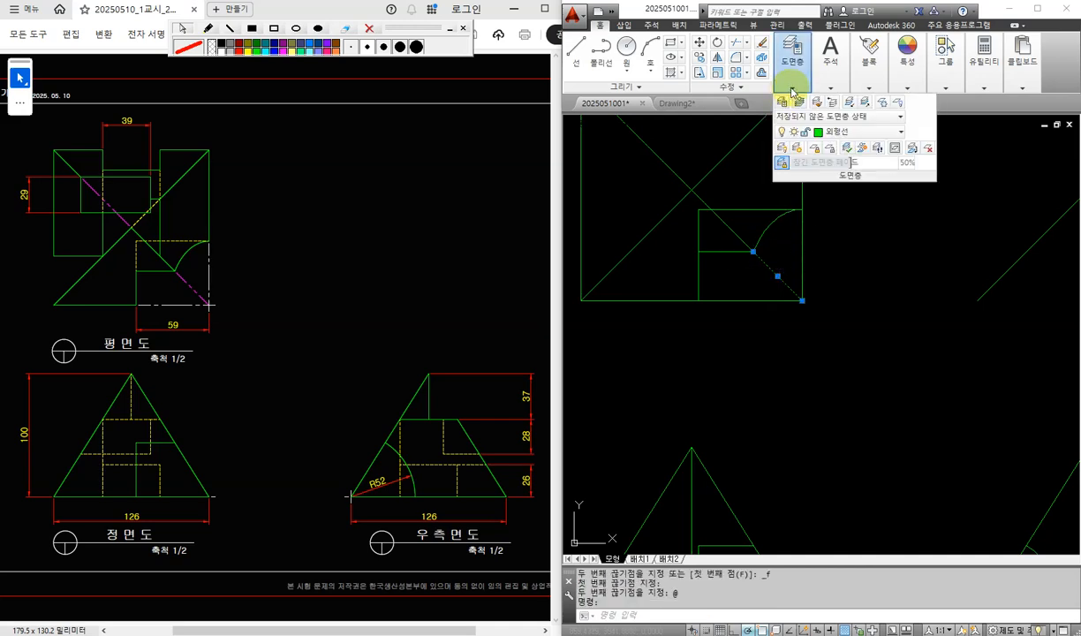
pyautogui.click(870, 133)
pyautogui.click(851, 164)
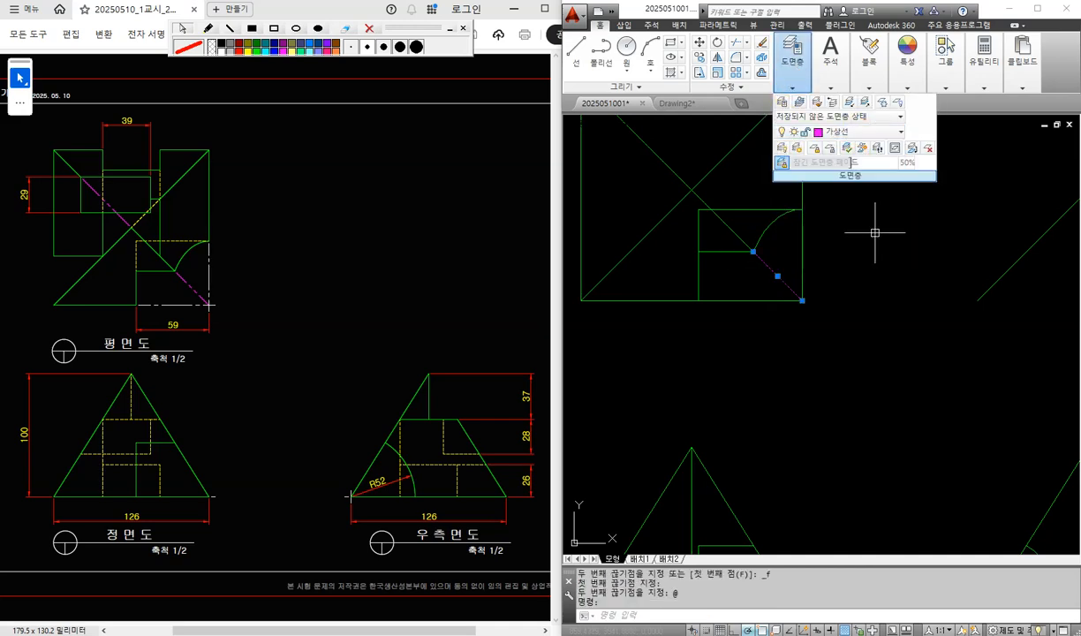
pyautogui.press('Escape')
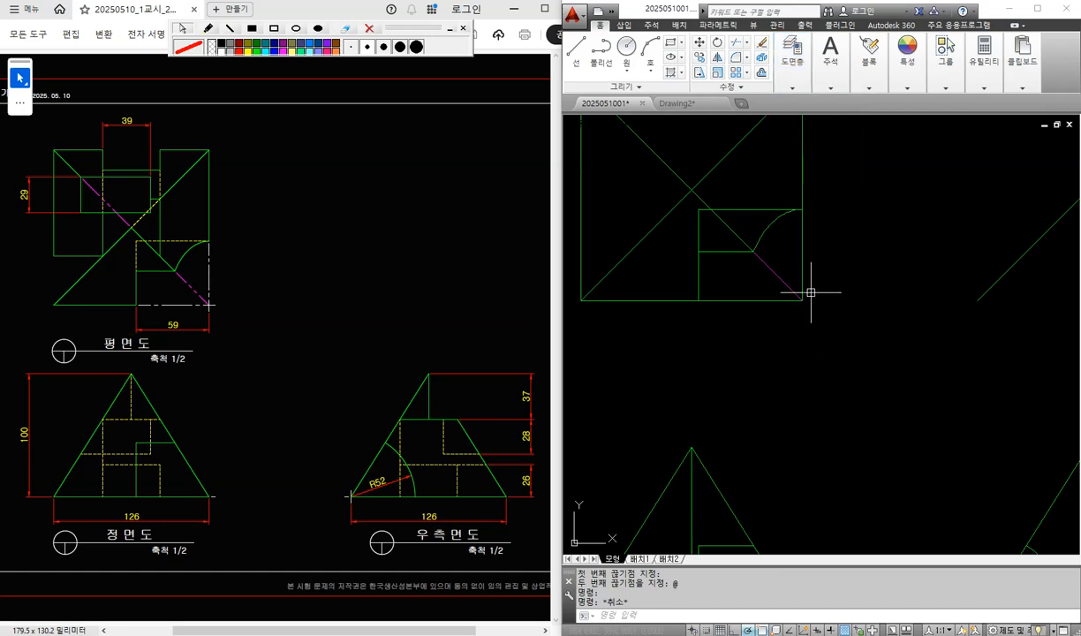
# Step: Trim the square's right edge below the arc and its bottom edge beyond the inner rectangle
pyautogui.write('tr')
pyautogui.press('space')
pyautogui.click(801, 250)
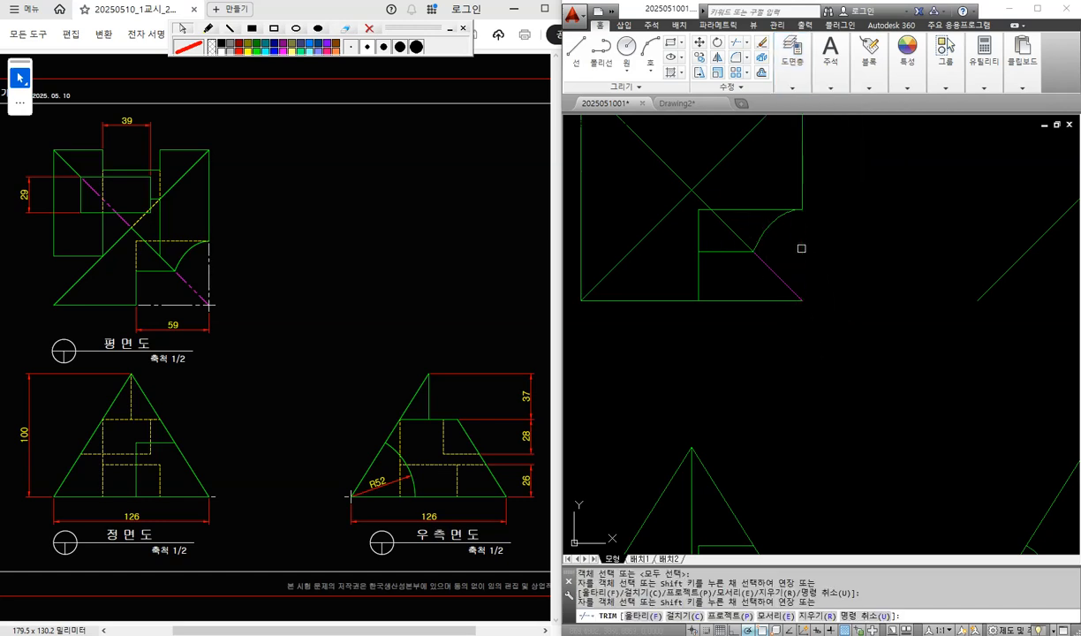
pyautogui.click(769, 298)
pyautogui.press('space')
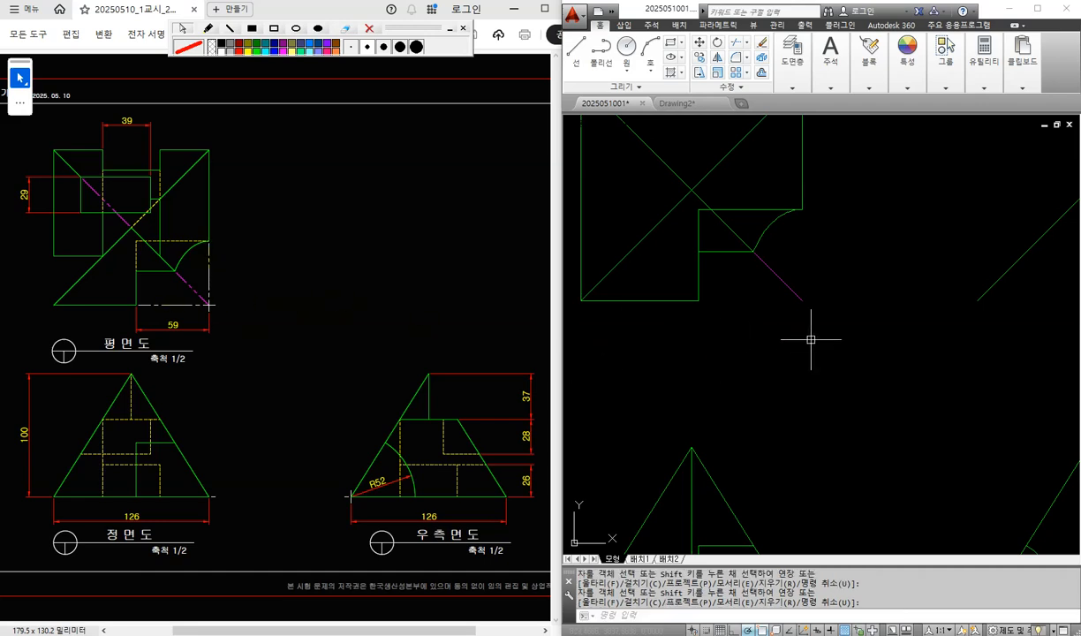
# Step: Draw a guide circle of radius 6 centred on the plan's open lower-right corner
pyautogui.write('c')
pyautogui.press('space')
pyautogui.click(802, 300)
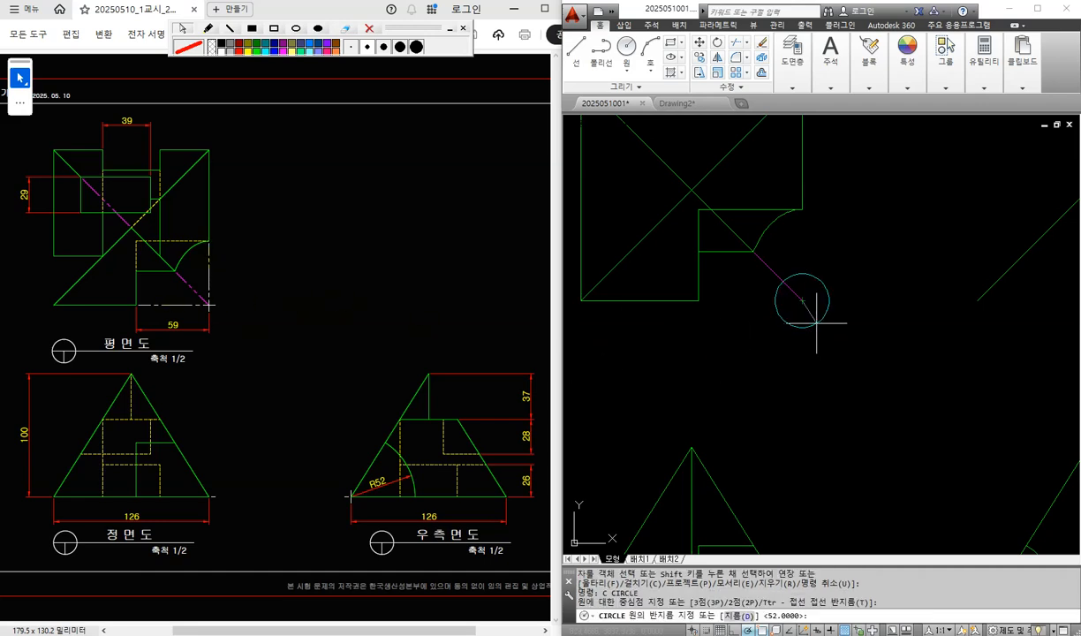
pyautogui.write('6')
pyautogui.press('Return')
# Step: On the 외형선 layer, draw lines from the guide circle's bottom and right quadrants to the arc's upper end and the inner rectangle's lower-left corner
pyautogui.click(802, 86)
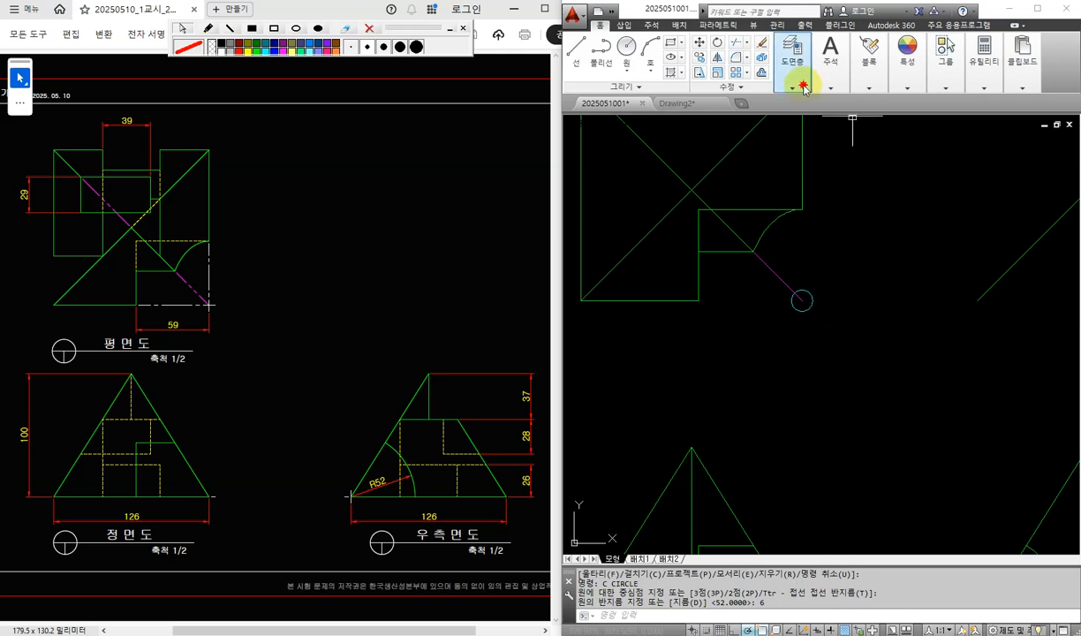
pyautogui.click(866, 133)
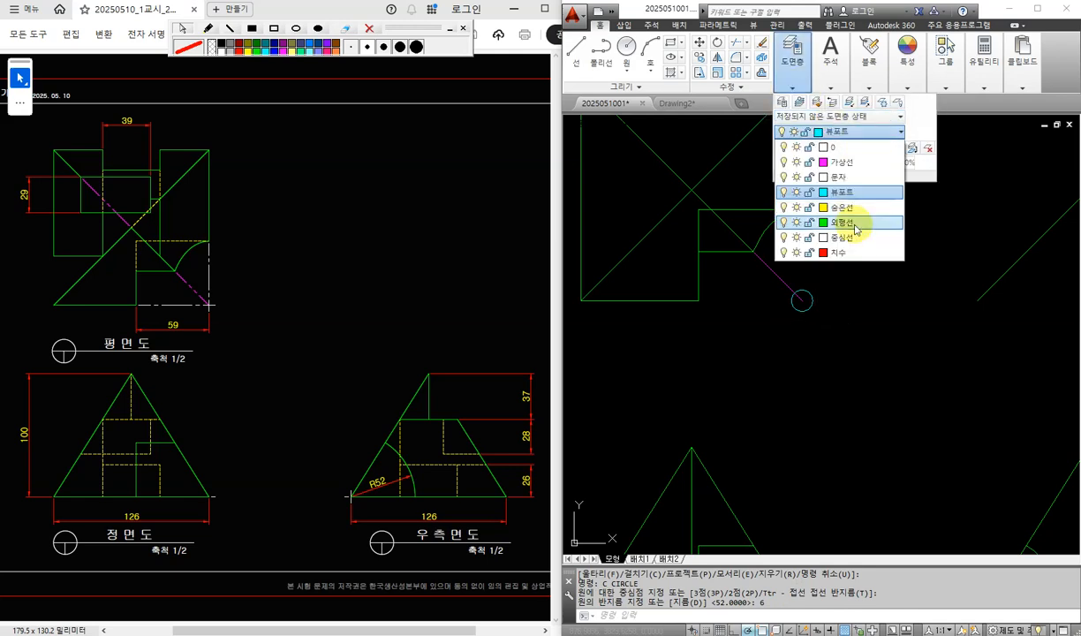
pyautogui.click(854, 228)
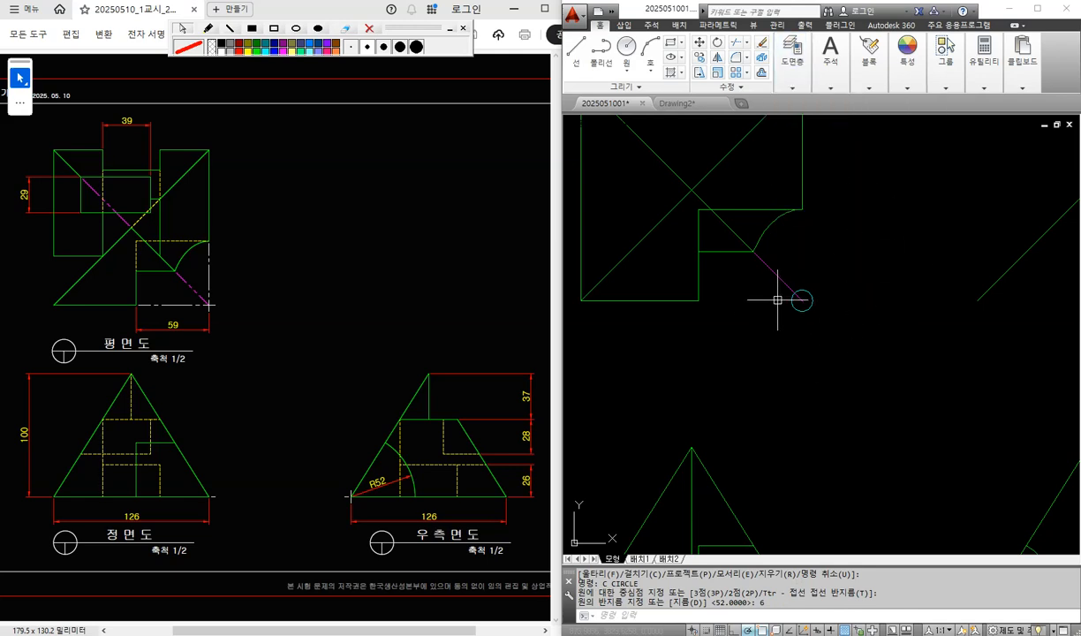
pyautogui.scroll(2, 759, 301)
pyautogui.write('l')
pyautogui.press('Return')
pyautogui.click(826, 296)
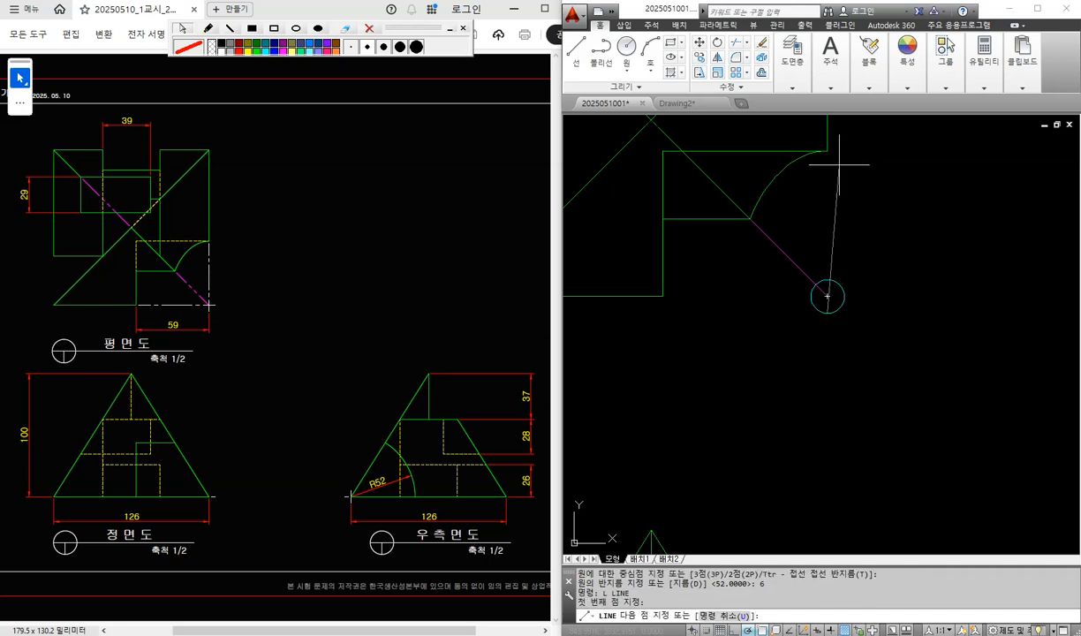
pyautogui.click(826, 150)
pyautogui.press('Return')
pyautogui.press('Return')
pyautogui.click(827, 296)
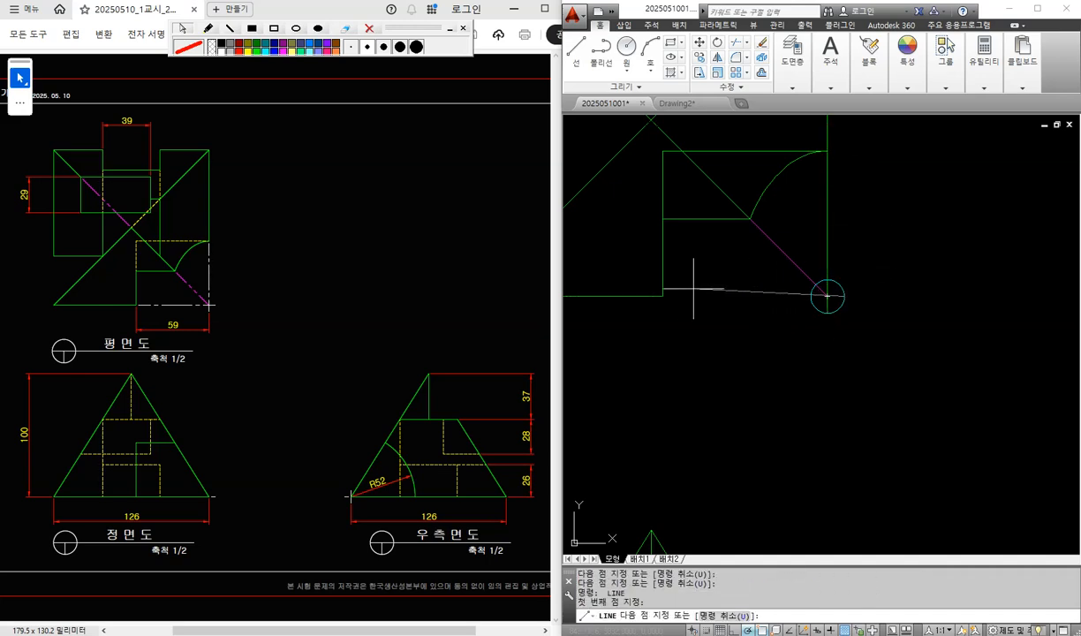
pyautogui.click(662, 296)
pyautogui.press('Return')
# Step: Erase the guide circle at the plan's lower-right corner
pyautogui.click(835, 308)
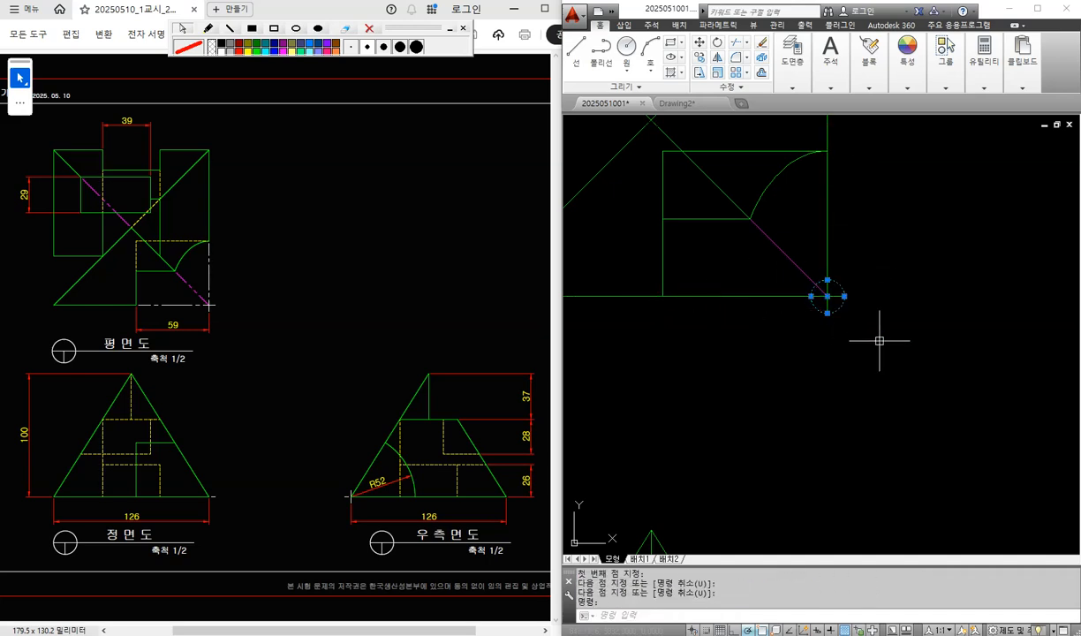
pyautogui.press('Delete')
pyautogui.scroll(-3, 883, 344)
pyautogui.scroll(-2, 844, 378)
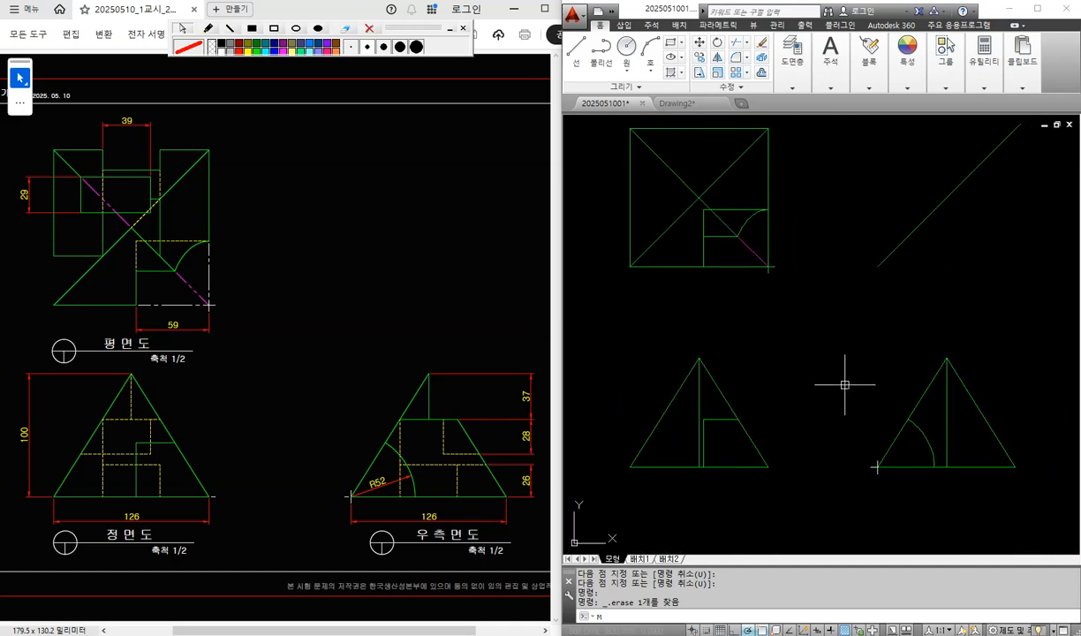
# Step: Match the properties of the short reference line at the side view's lower-left corner onto the two lines closing the plan's lower-right corner
pyautogui.write('ma')
pyautogui.press('Return')
pyautogui.scroll(4, 884, 481)
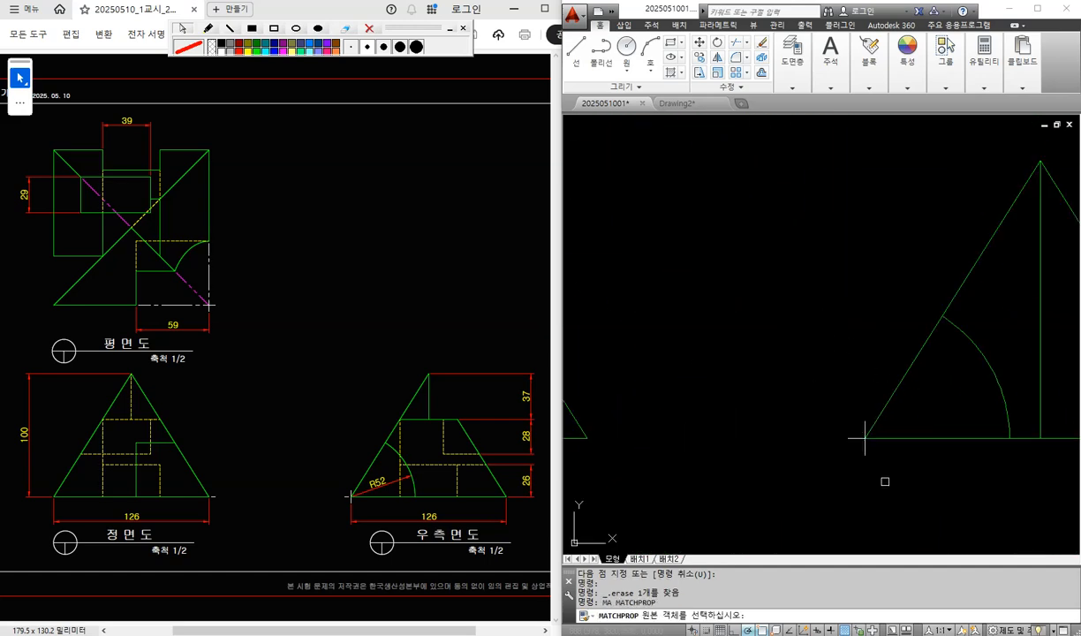
pyautogui.click(851, 438)
pyautogui.scroll(-2, 787, 347)
pyautogui.click(734, 320)
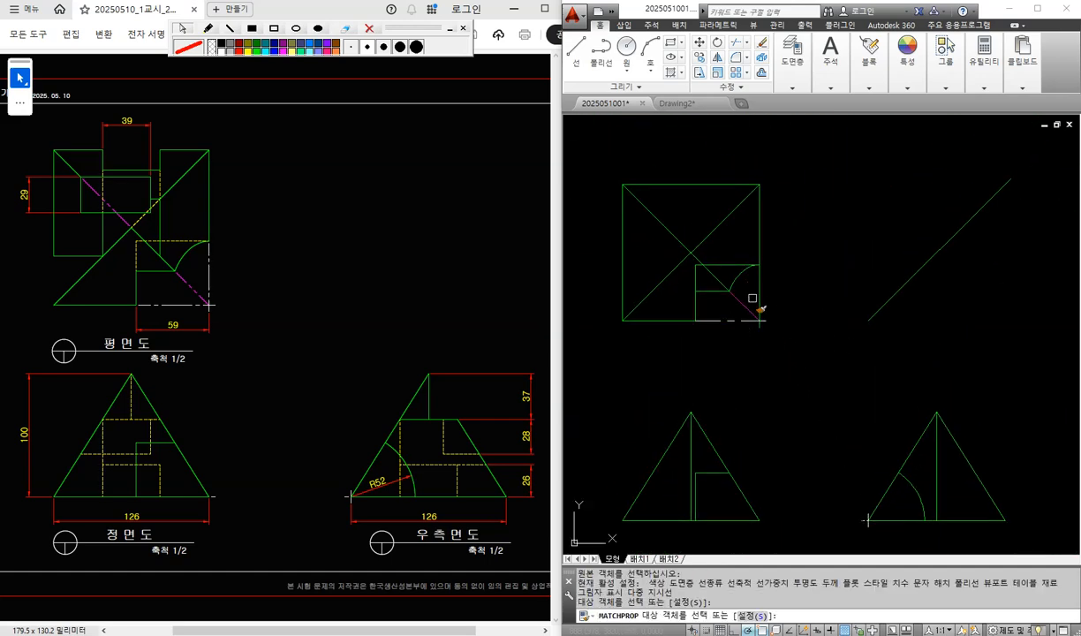
pyautogui.click(728, 273)
pyautogui.press('Escape')
pyautogui.scroll(2, 731, 318)
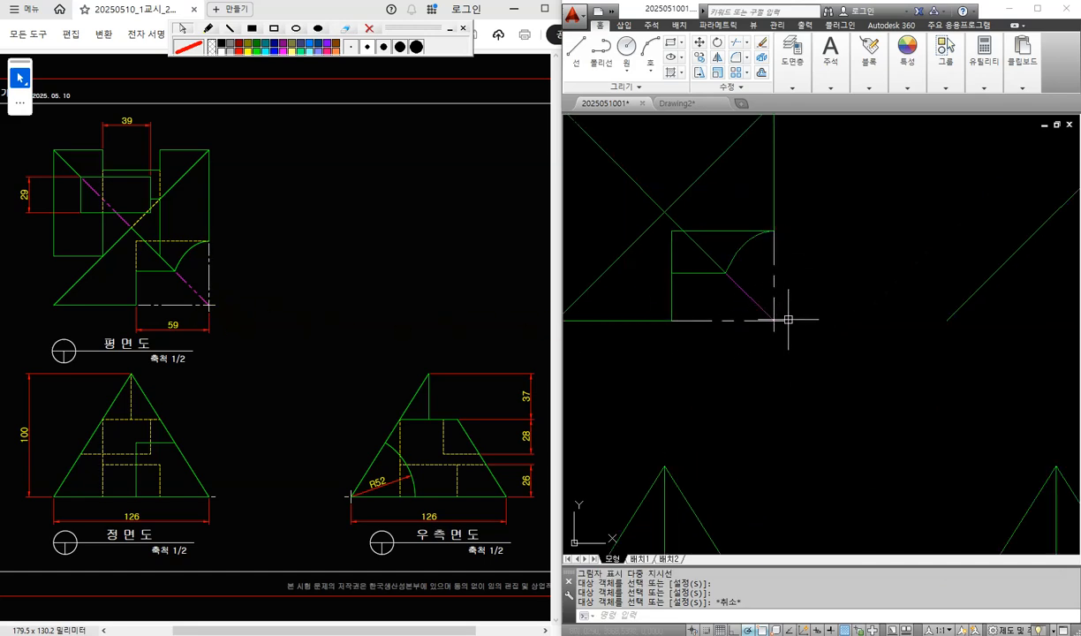
pyautogui.scroll(-1, 787, 319)
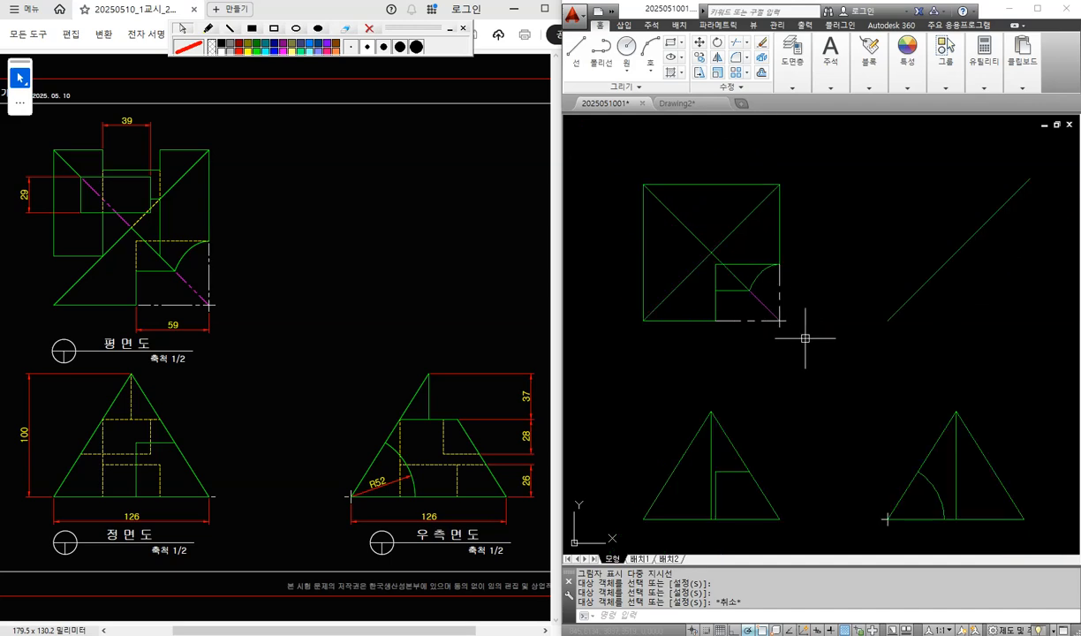
# Step: Break the plan's inner rectangle left edge at the point where the horizontal line from the arc's lower end meets it
pyautogui.moveTo(817, 388); pyautogui.dragTo(783, 289, button='middle')
pyautogui.moveTo(950, 430); pyautogui.dragTo(923, 433, button='middle')
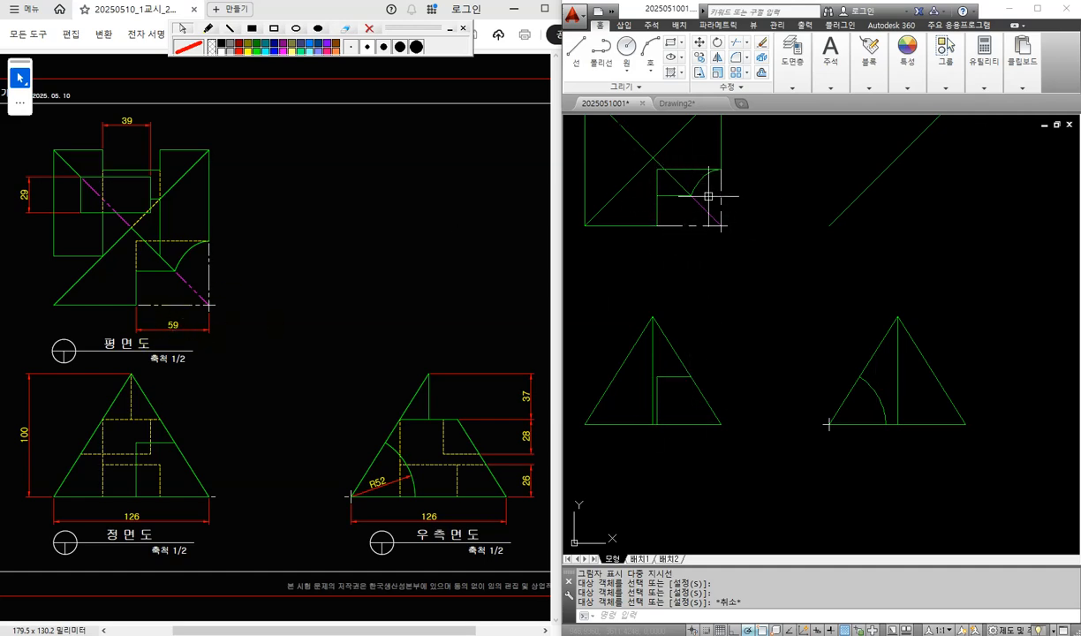
pyautogui.scroll(3, 706, 265)
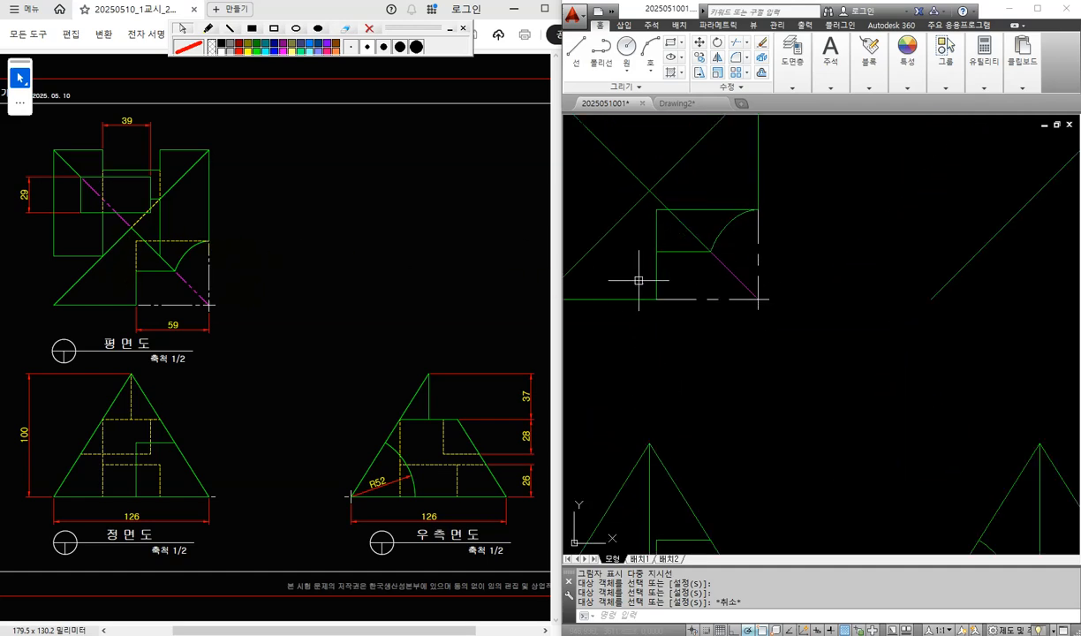
pyautogui.click(757, 86)
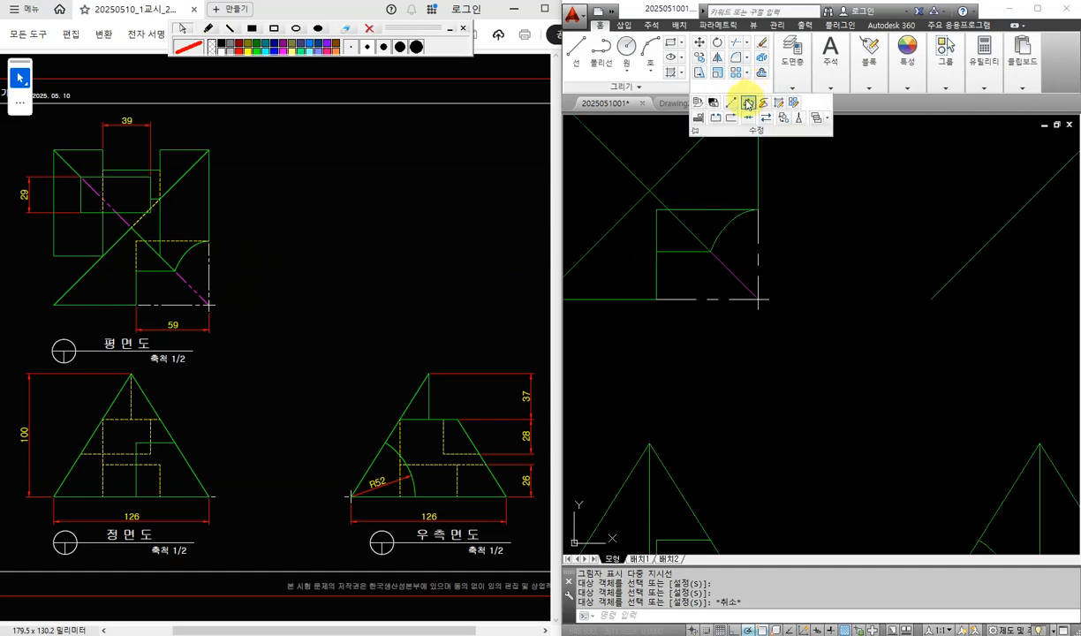
pyautogui.click(747, 104)
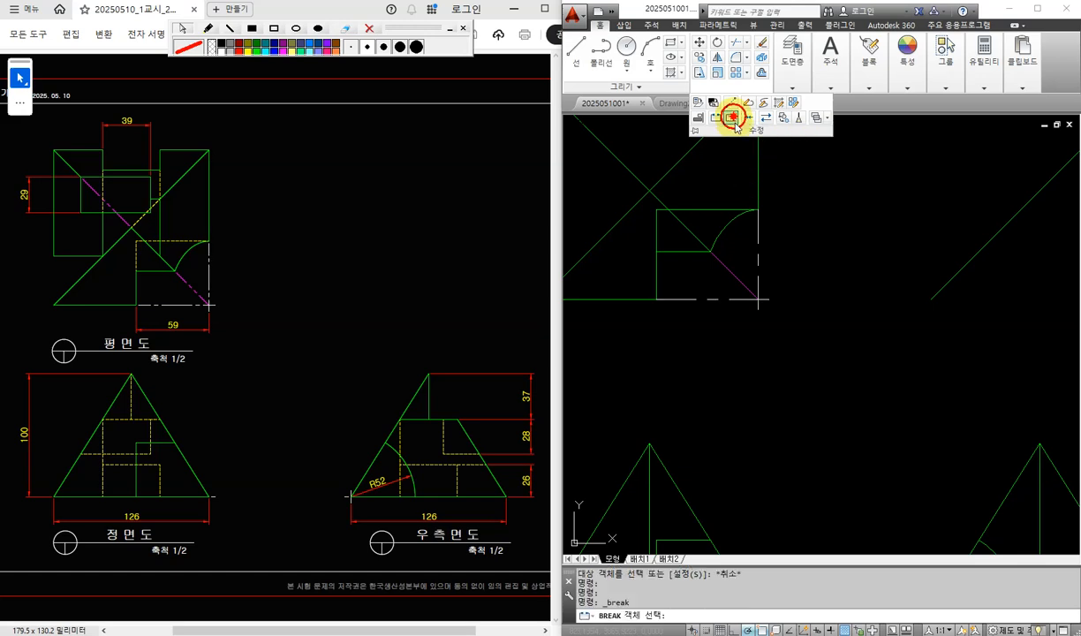
pyautogui.click(658, 278)
pyautogui.click(656, 251)
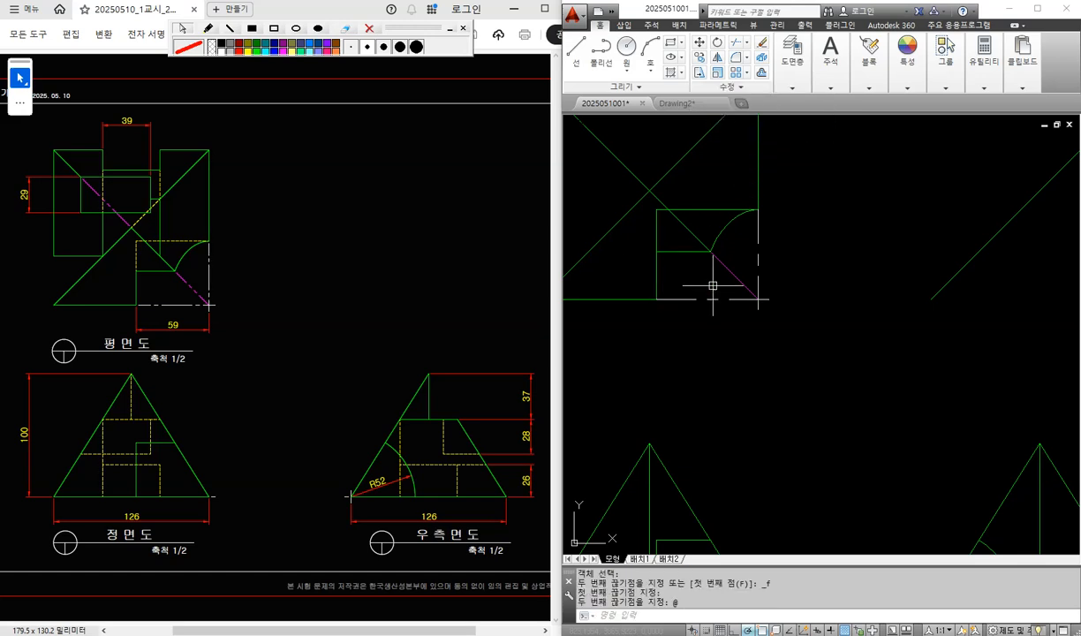
# Step: Move the upper part of the inner rectangle's left edge and its top edge to the 숨은선 layer
pyautogui.click(657, 235)
pyautogui.click(702, 209)
pyautogui.click(806, 90)
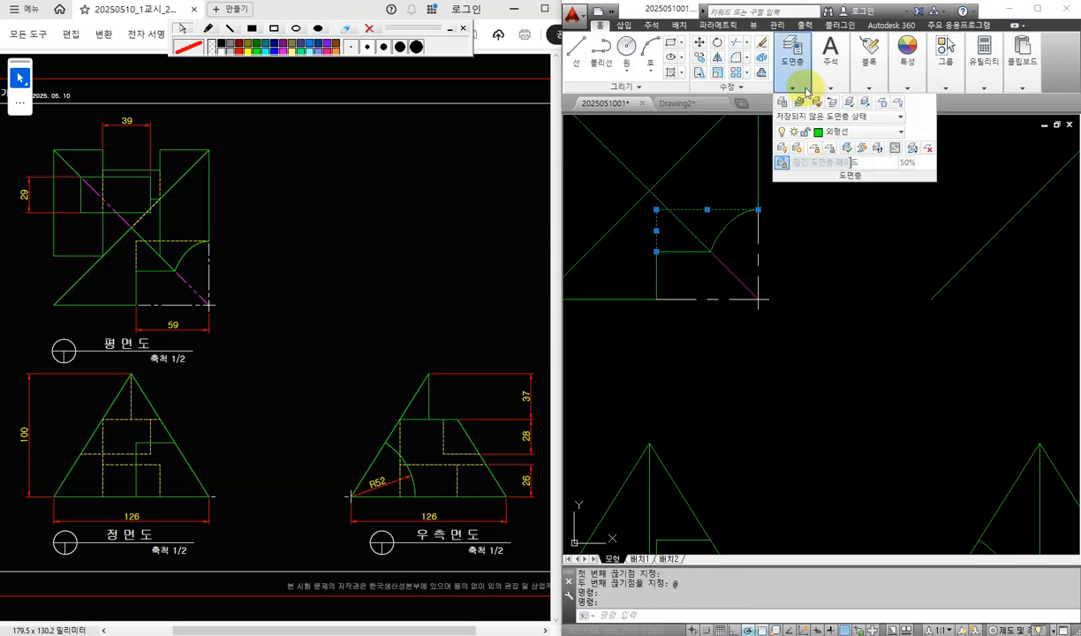
pyautogui.click(860, 132)
pyautogui.click(843, 192)
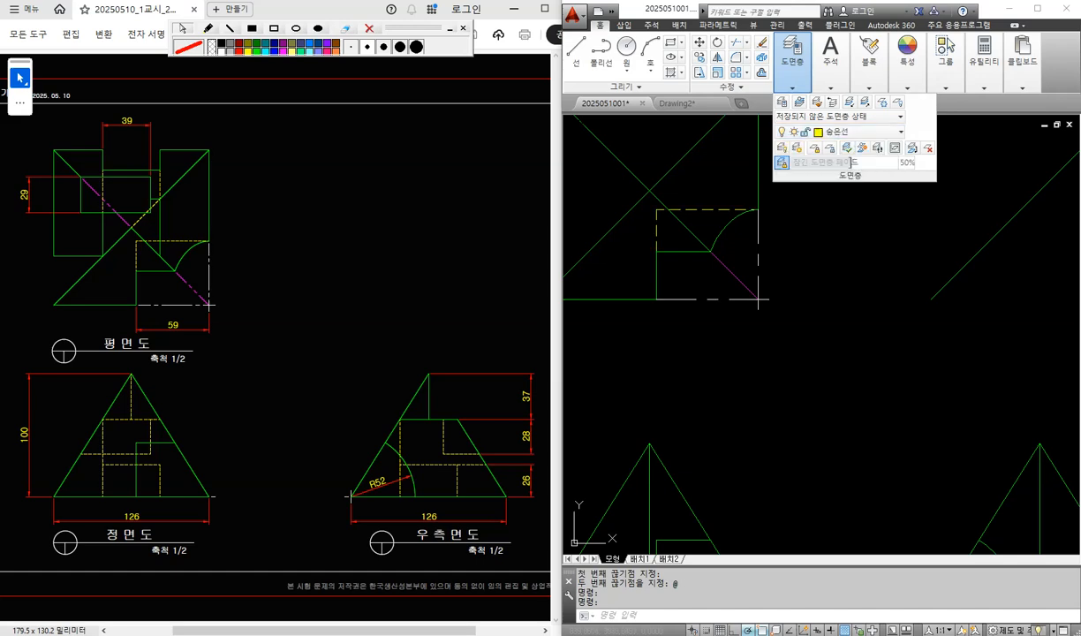
pyautogui.press('Escape')
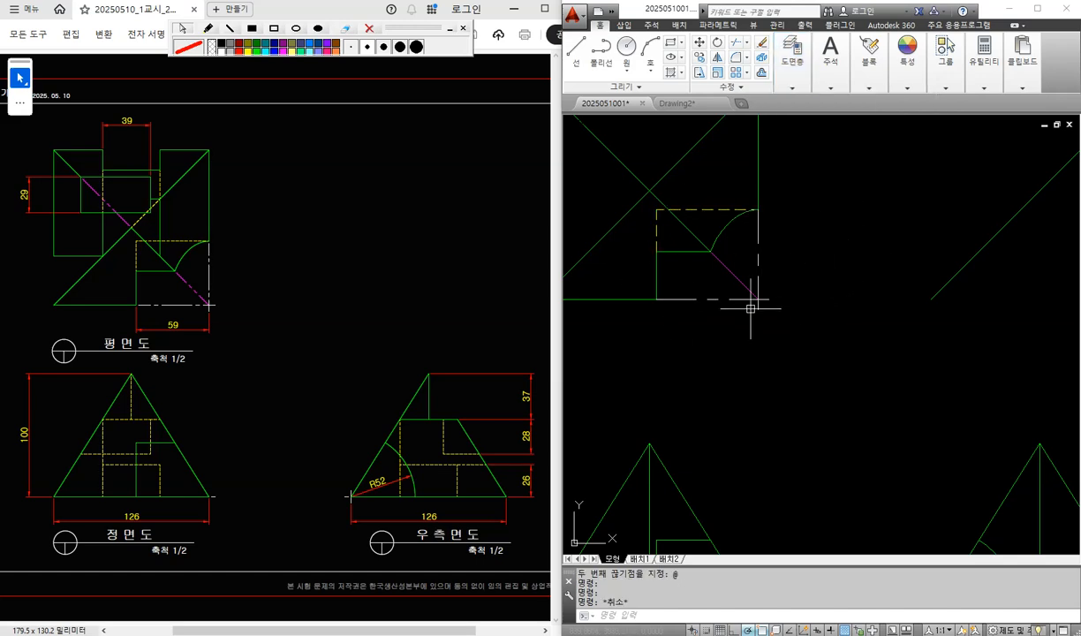
pyautogui.scroll(-2, 750, 309)
pyautogui.scroll(1, 798, 381)
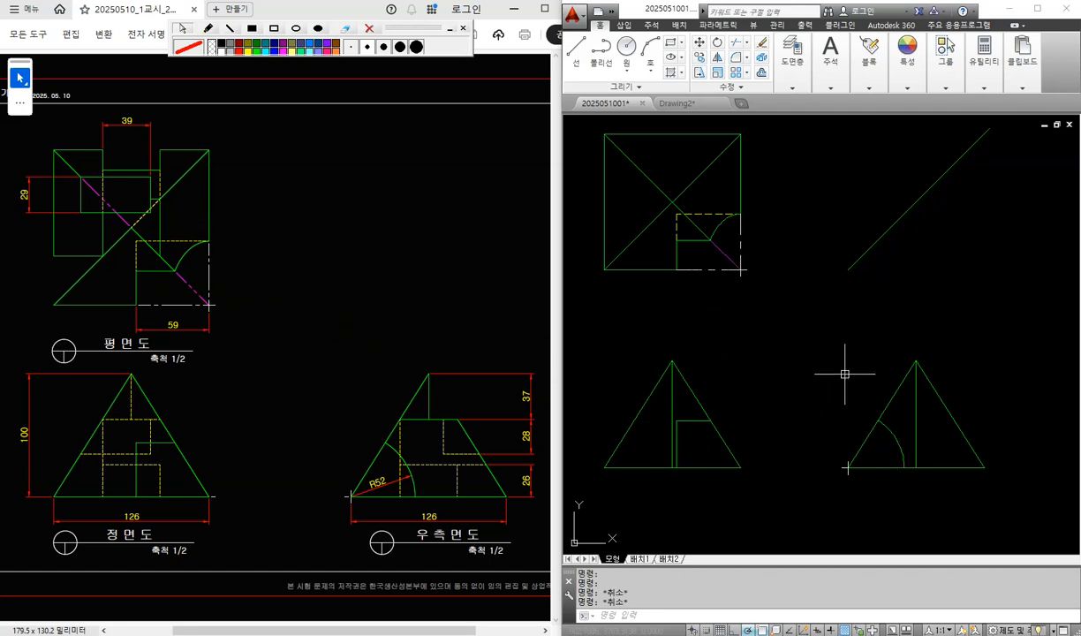
# Step: Offset the right side view's base line upward by 26
pyautogui.press('Escape')
pyautogui.click(777, 362)
pyautogui.scroll(3, 898, 483)
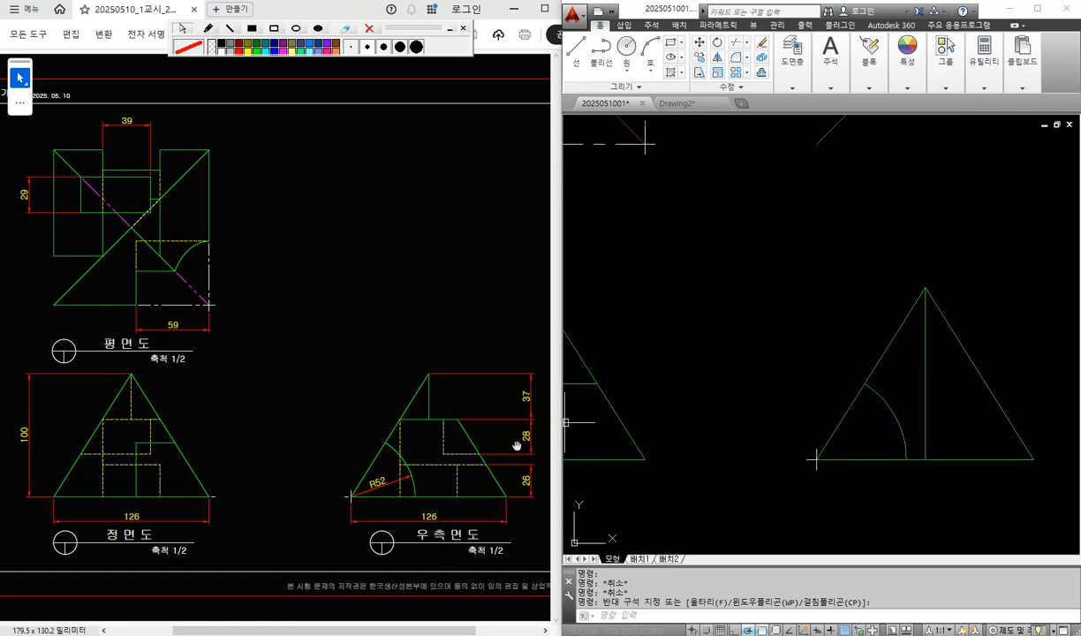
pyautogui.moveTo(894, 475); pyautogui.dragTo(814, 484, button='middle')
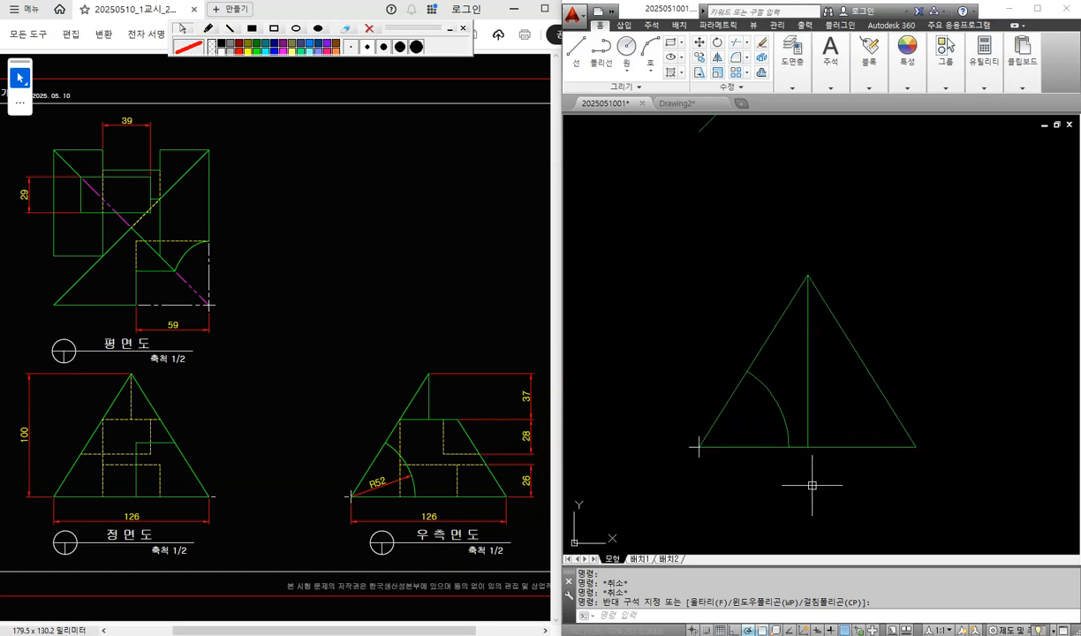
pyautogui.write('o')
pyautogui.press('Return')
pyautogui.write('26')
pyautogui.press('Return')
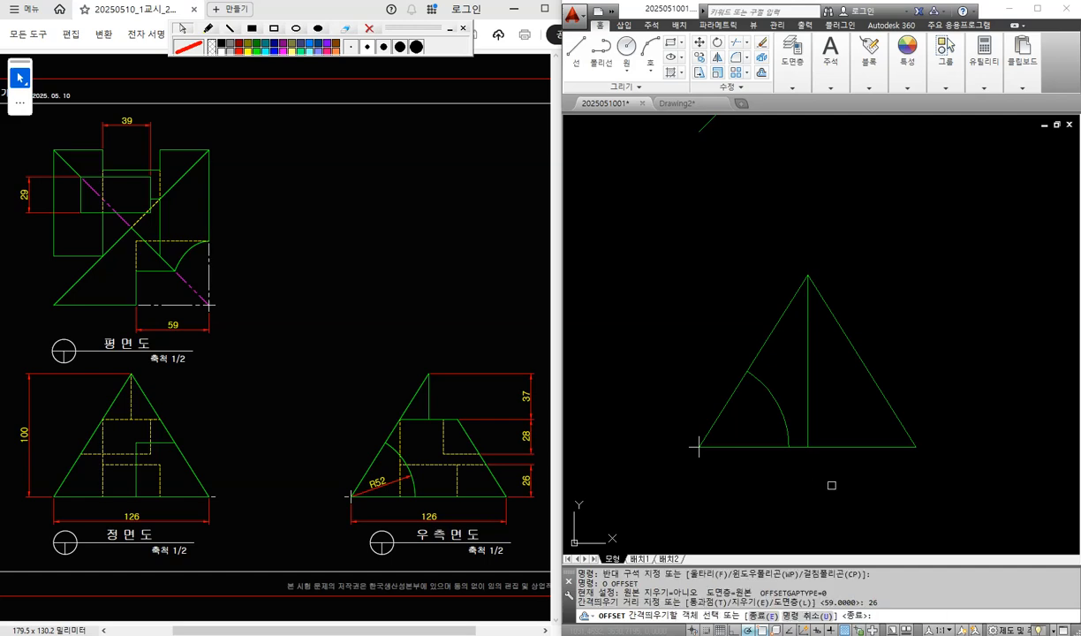
pyautogui.click(849, 448)
pyautogui.click(849, 422)
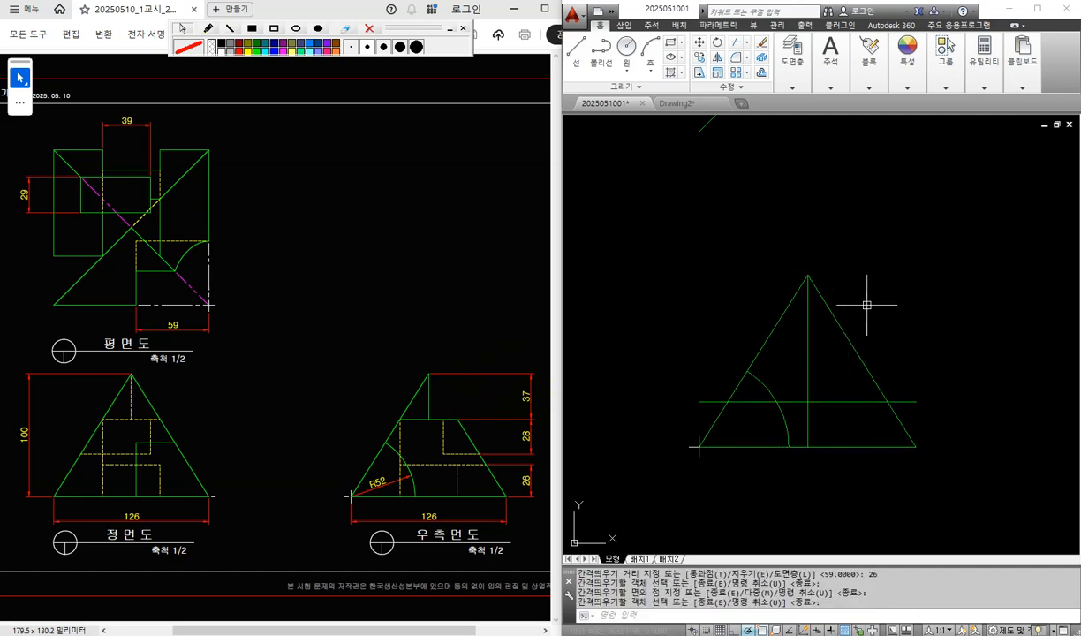
pyautogui.press('Return')
# Step: Place a horizontal construction line through the apex of the right side view's triangle
pyautogui.write('XL')
pyautogui.press('Return')
pyautogui.write('H')
pyautogui.press('Return')
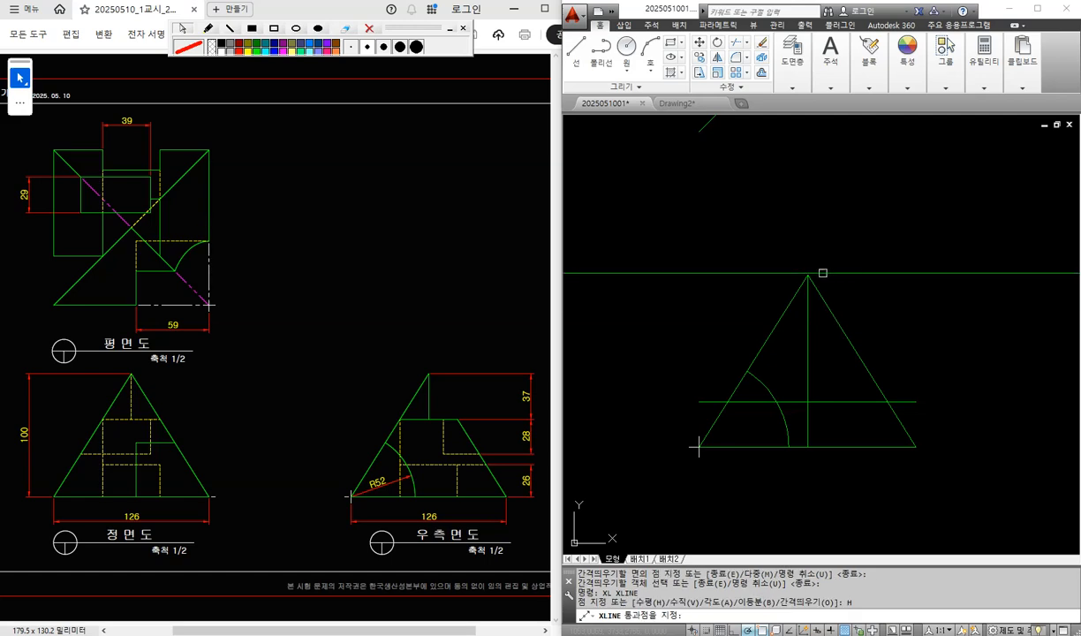
pyautogui.click(809, 276)
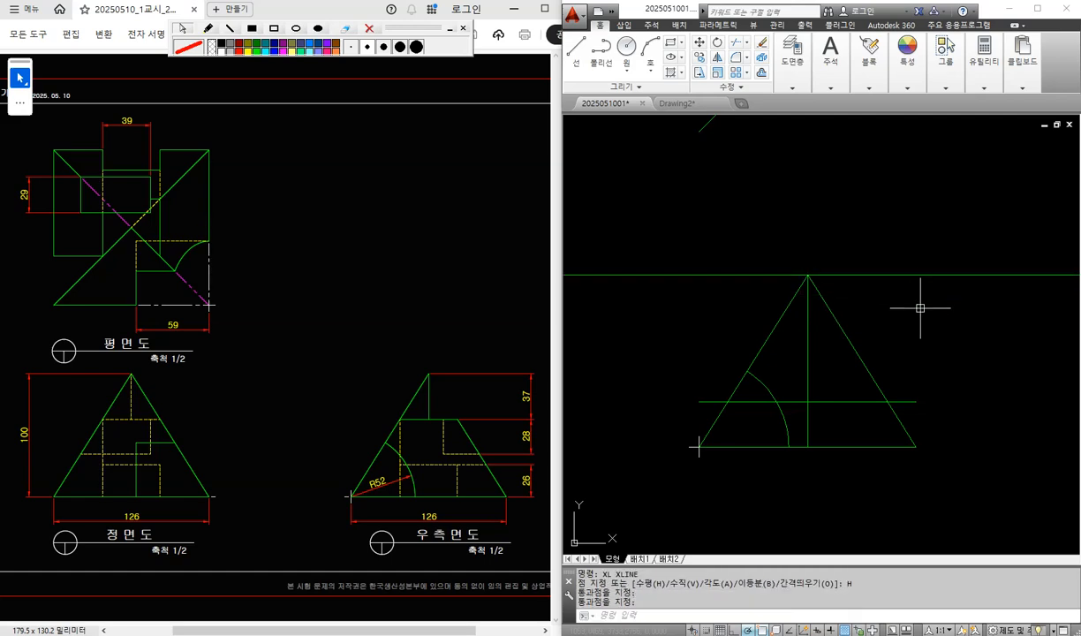
pyautogui.press('Return')
# Step: Offset the apex construction line downward by 37
pyautogui.write('O')
pyautogui.press('Return')
pyautogui.write('37')
pyautogui.press('Return')
pyautogui.click(887, 275)
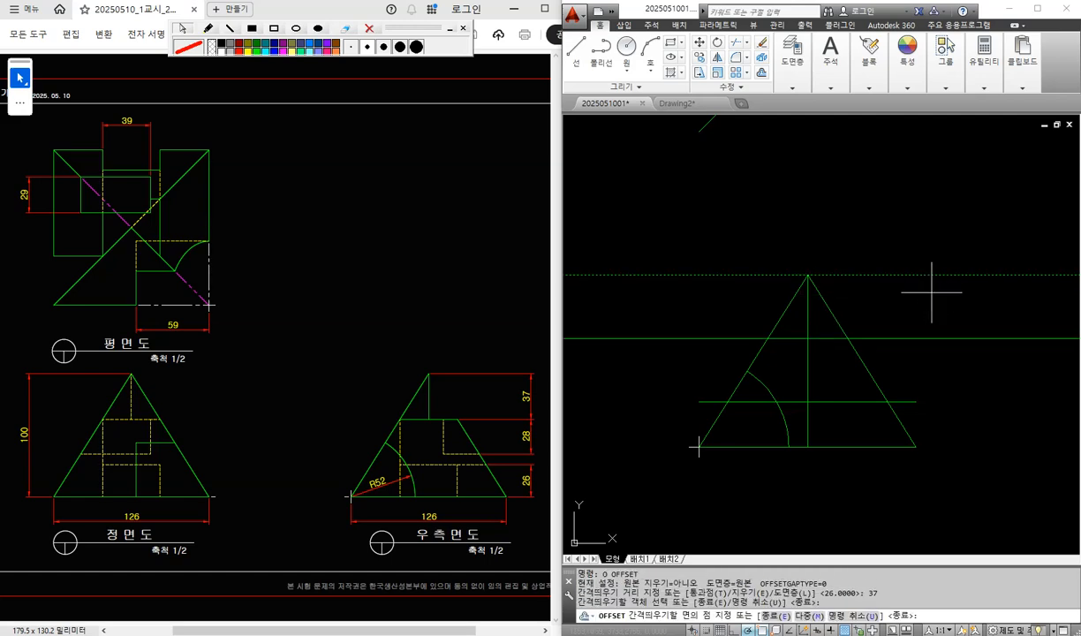
pyautogui.click(936, 327)
pyautogui.press('Return')
# Step: Offset the horizontal line lying 37 below the apex downward by another 28
pyautogui.press('Return')
pyautogui.write('28')
pyautogui.press('Return')
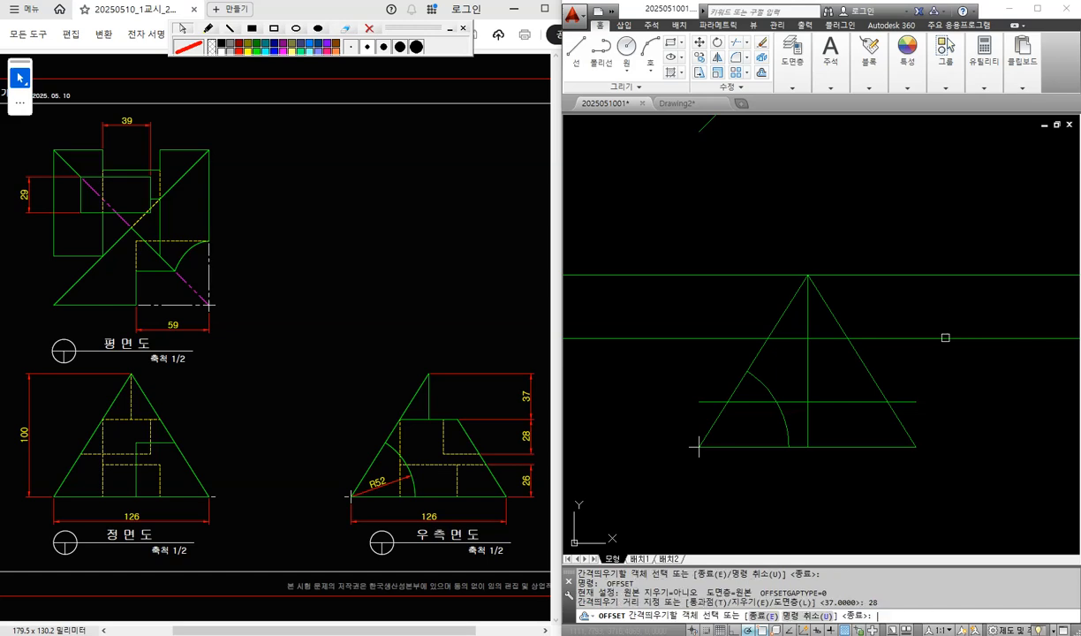
pyautogui.click(942, 337)
pyautogui.click(958, 369)
pyautogui.press('Return')
# Step: Erase the horizontal construction line through the side view's apex
pyautogui.click(965, 260)
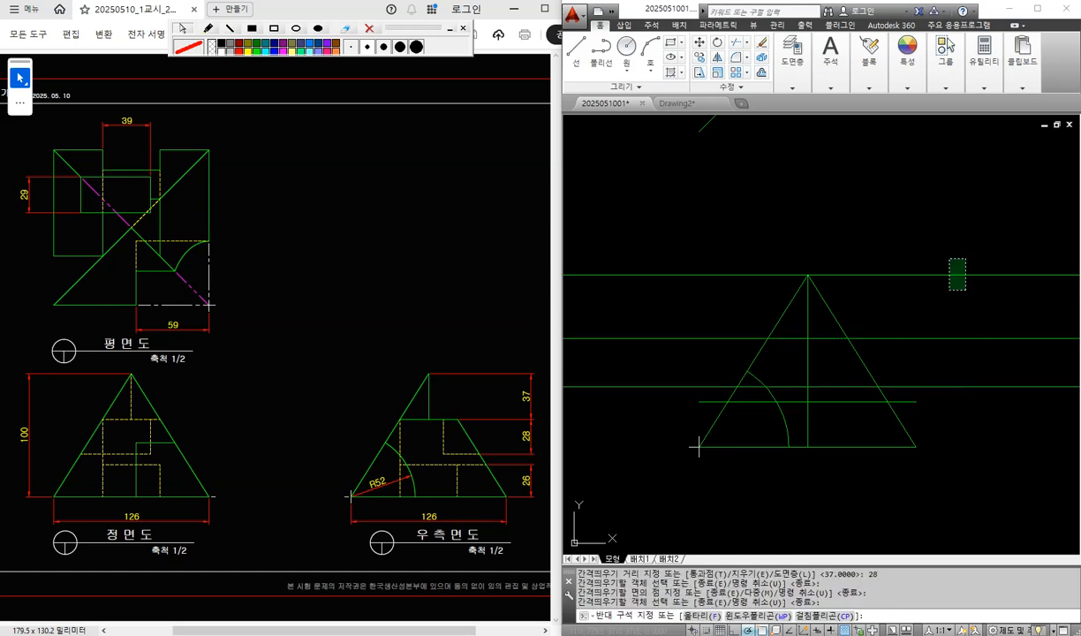
pyautogui.click(948, 289)
pyautogui.press('Delete')
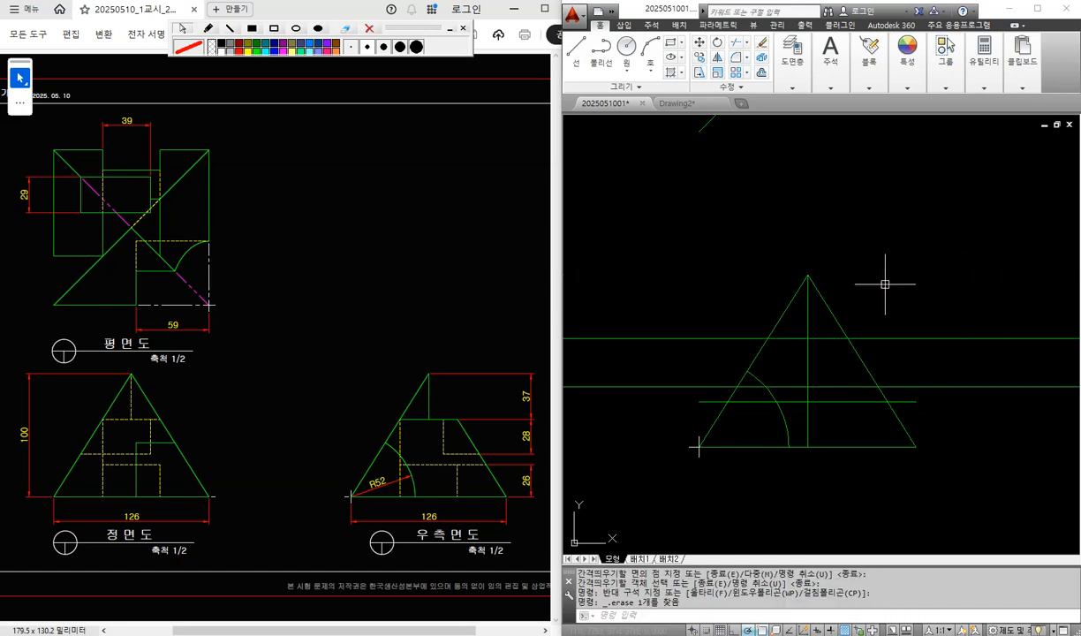
# Step: Trim the upper horizontal construction line on both sides outside the triangle's sloping edges
pyautogui.write('tr')
pyautogui.press('Return')
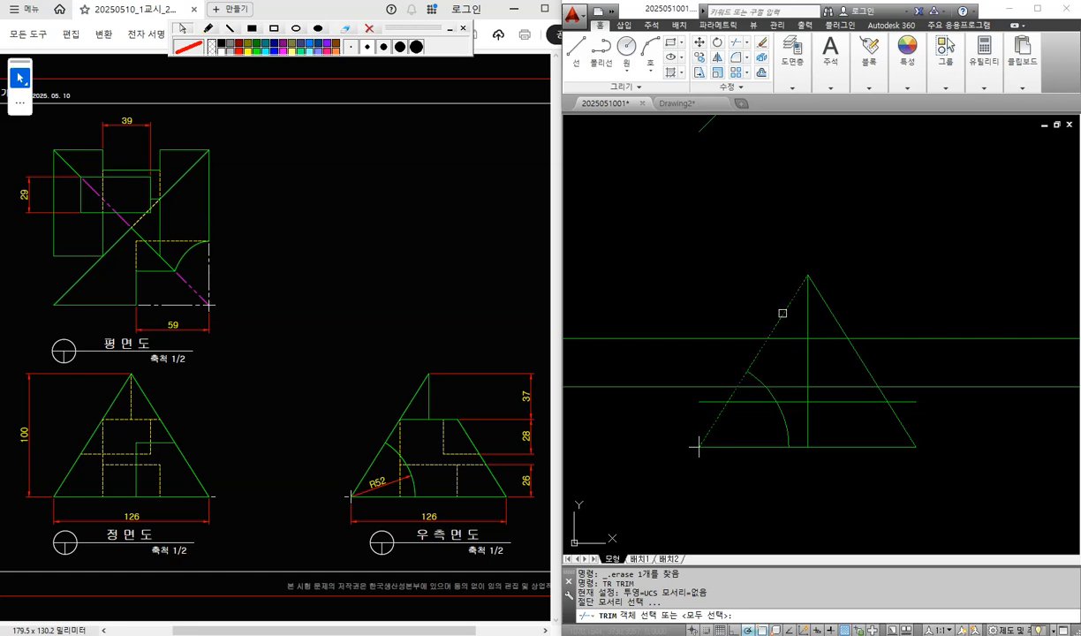
pyautogui.click(781, 313)
pyautogui.click(875, 336)
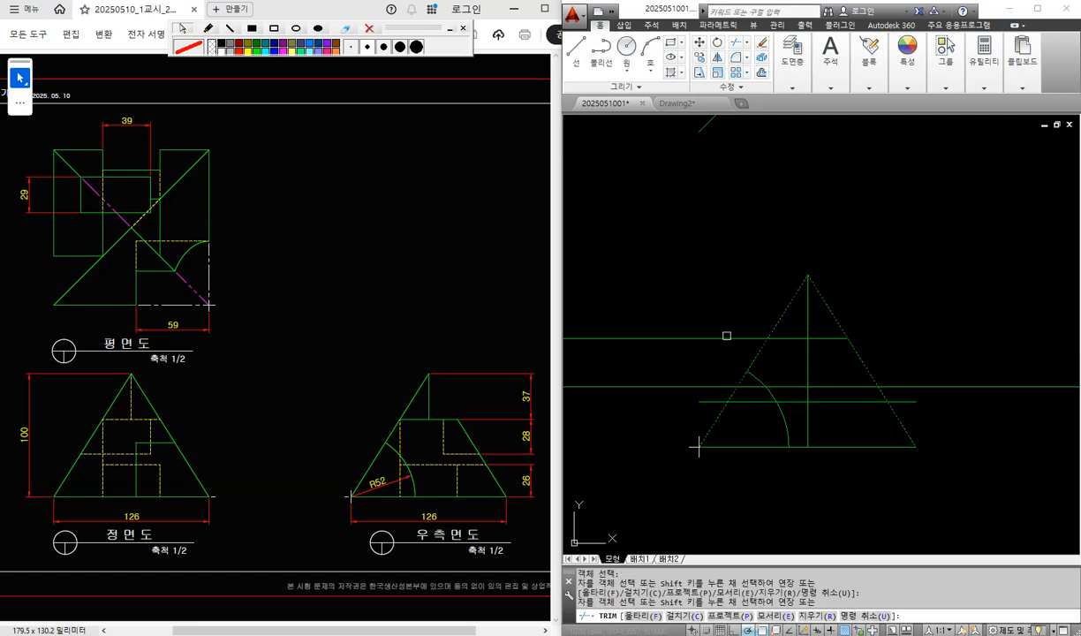
pyautogui.click(726, 336)
pyautogui.press('Return')
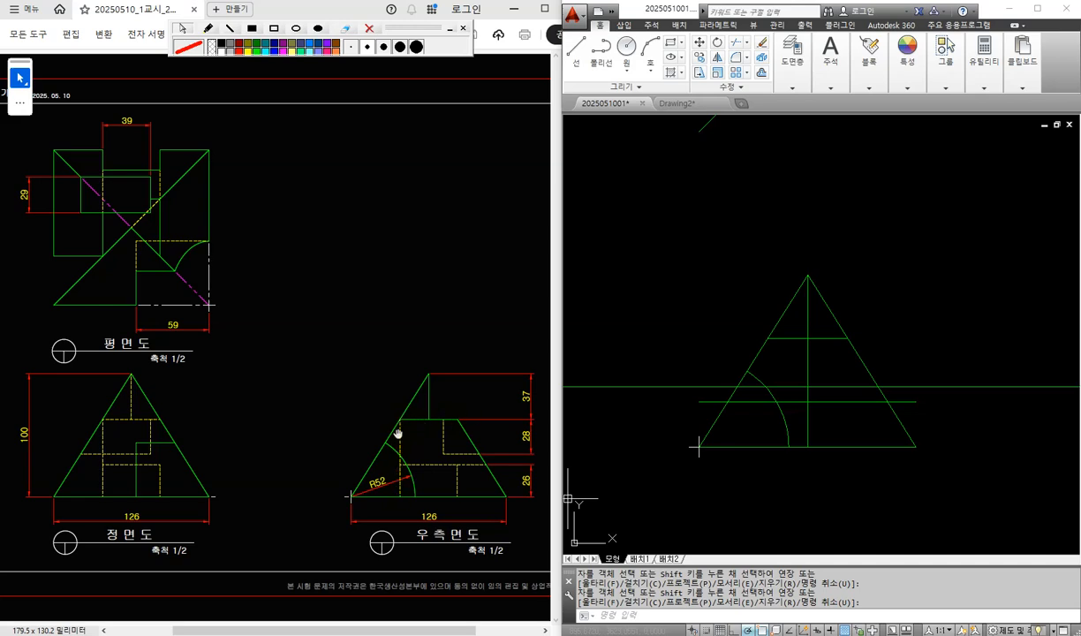
# Step: Draw a vertical line from the left end of the trimmed upper horizontal line down to the side view's base
pyautogui.write('l')
pyautogui.press('Return')
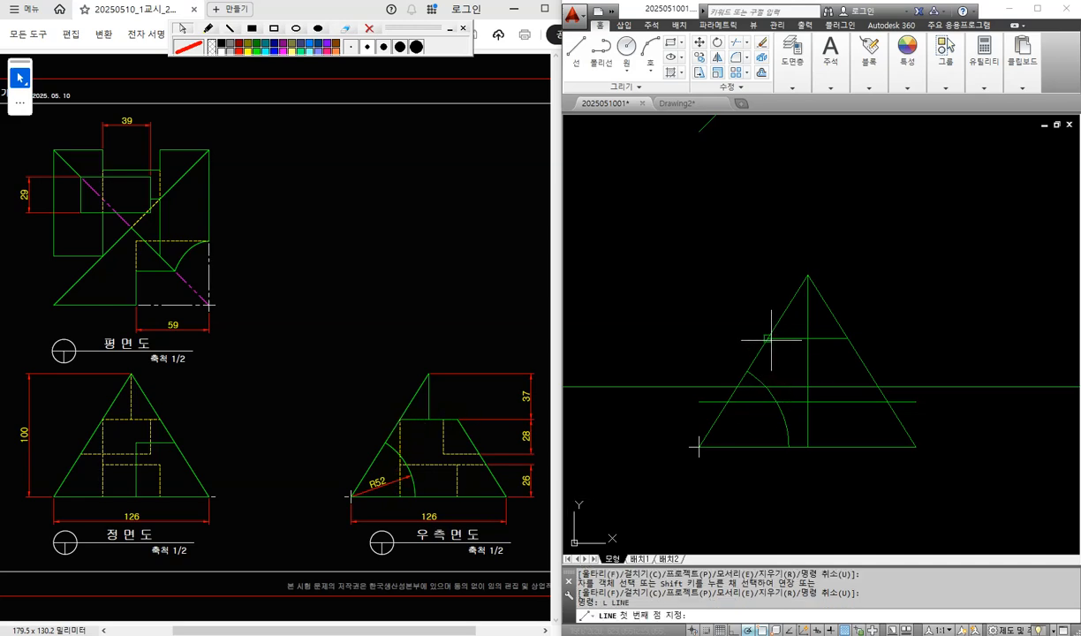
pyautogui.click(767, 337)
pyautogui.click(767, 447)
pyautogui.press('Return')
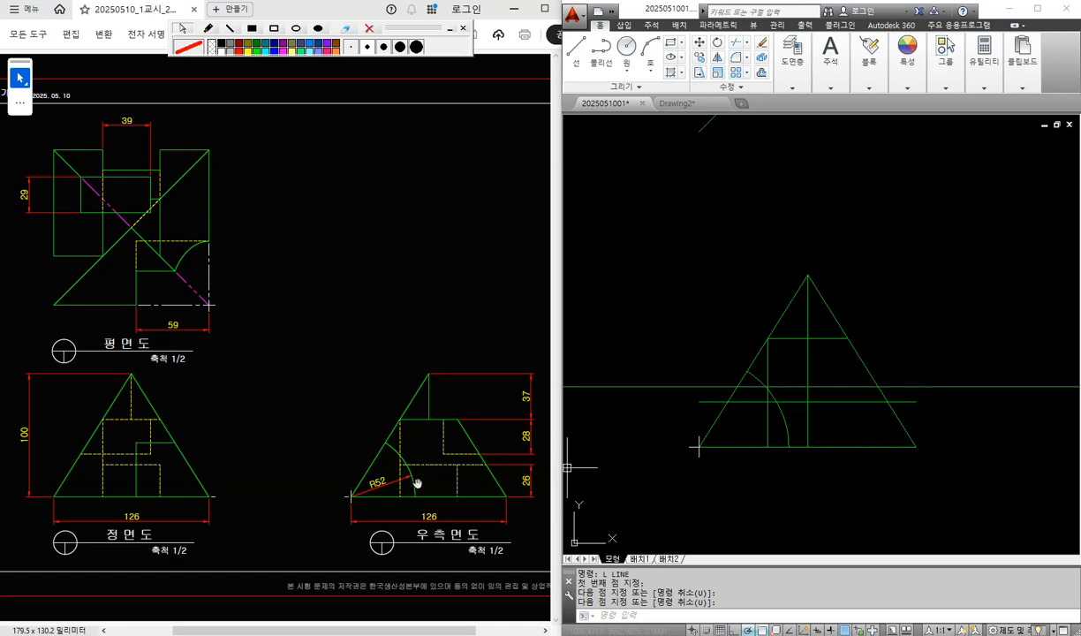
# Step: Trim the horizontal line 26 above the base to span from the new vertical line to the triangle's right edge
pyautogui.write('tr')
pyautogui.press('Return')
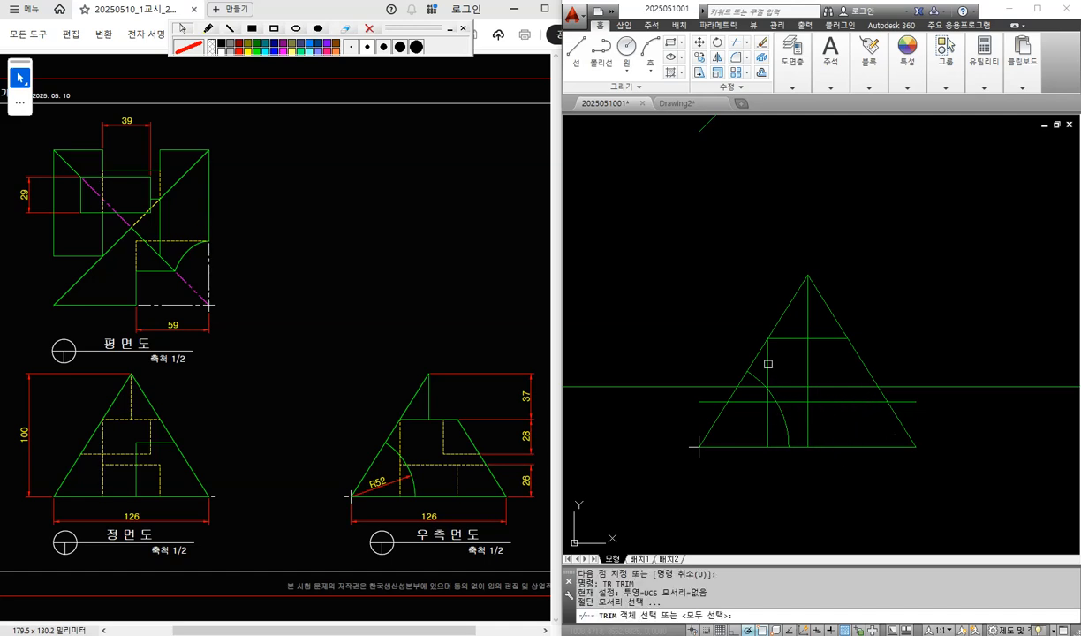
pyautogui.press('Return')
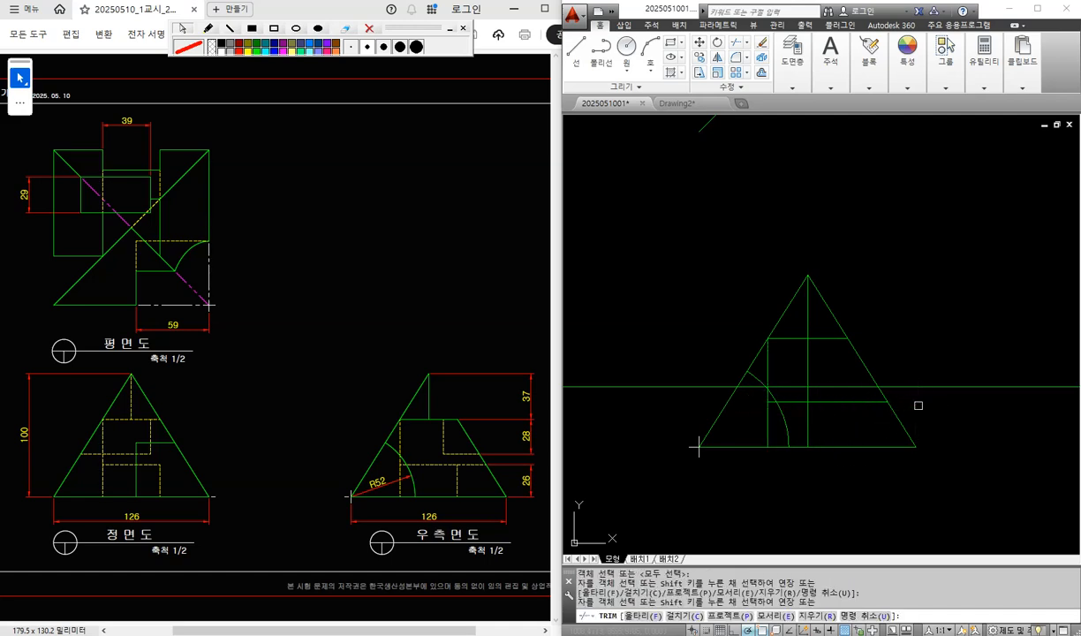
pyautogui.press('Return')
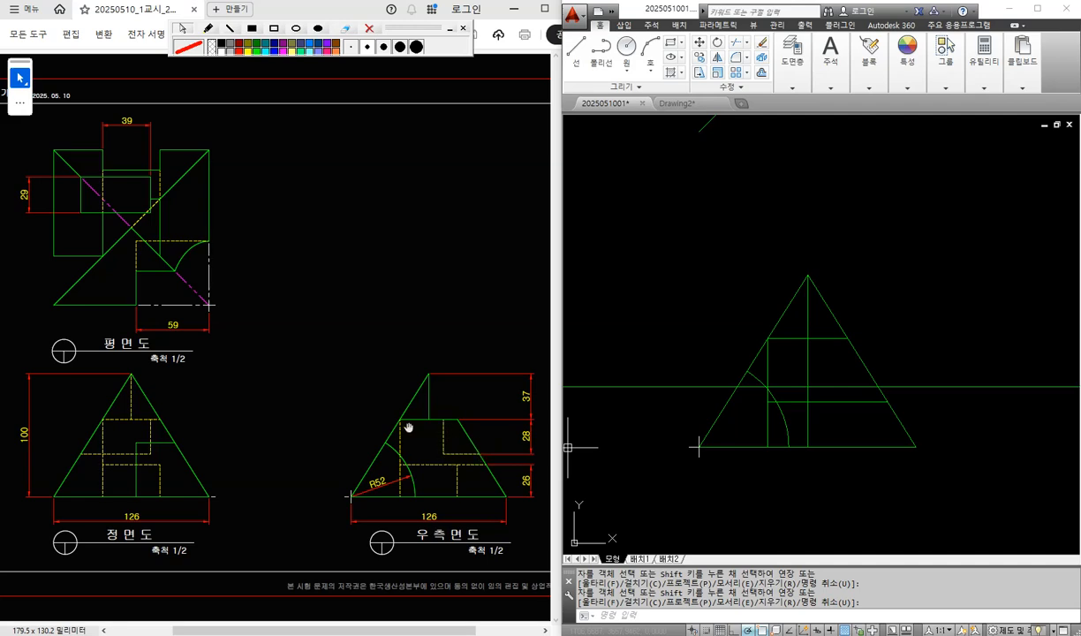
# Step: On the exam sheet, outline in red the 28-high notch in the side view, its 29-deep rectangle in the plan, and its front view shape
pyautogui.click(208, 29)
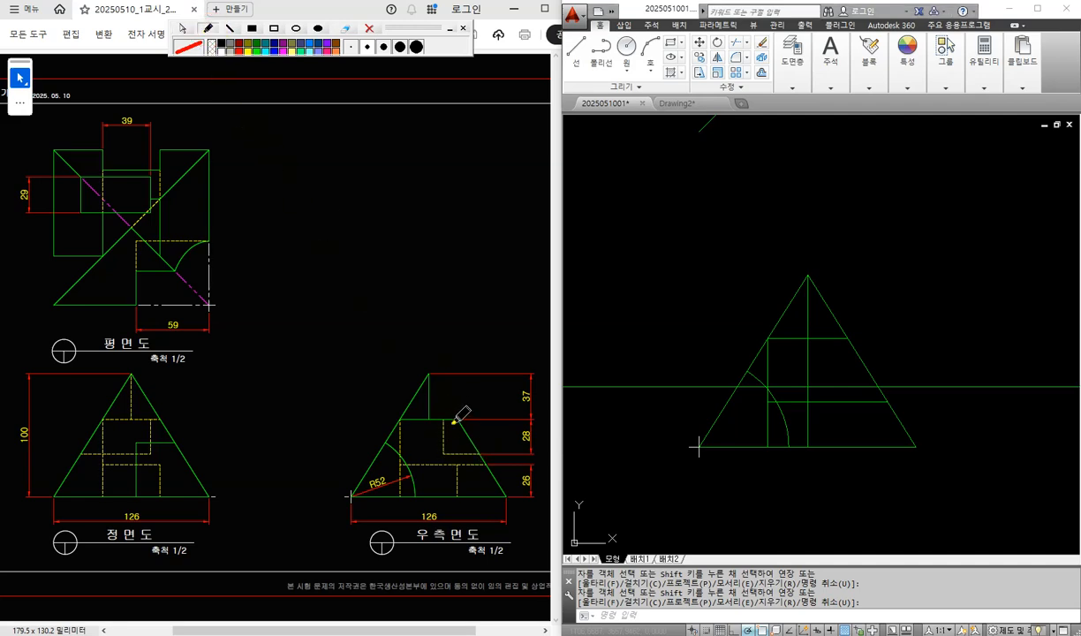
pyautogui.moveTo(460, 418)
pyautogui.mouseDown()
pyautogui.moveTo(443, 419)
pyautogui.moveTo(444, 450)
pyautogui.moveTo(475, 449)
pyautogui.moveTo(458, 416)
pyautogui.mouseUp()
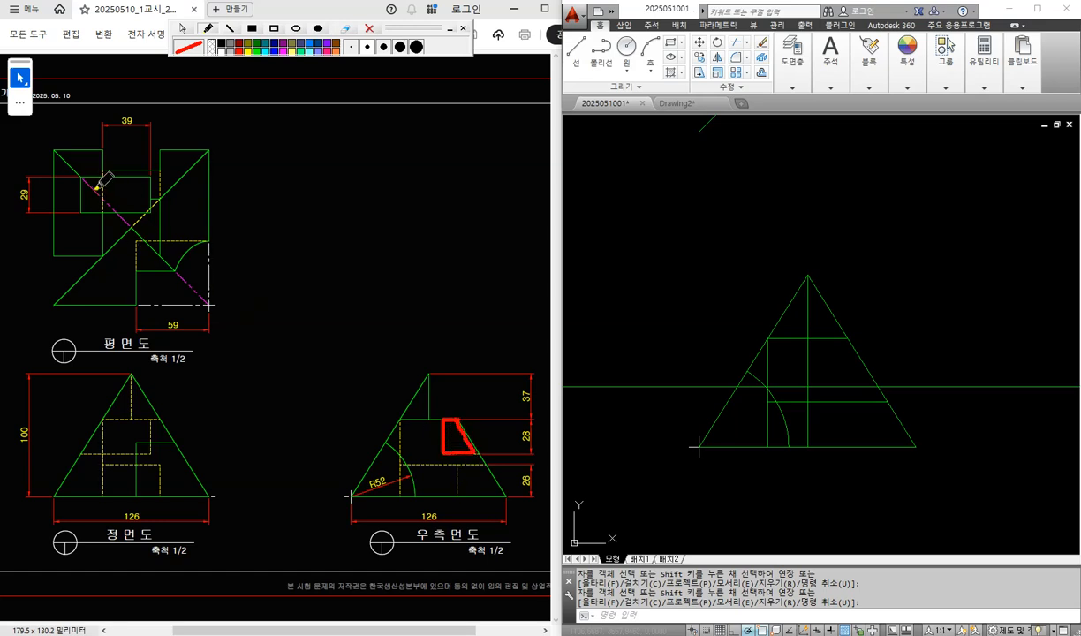
pyautogui.click(274, 26)
pyautogui.moveTo(81, 175); pyautogui.dragTo(154, 216)
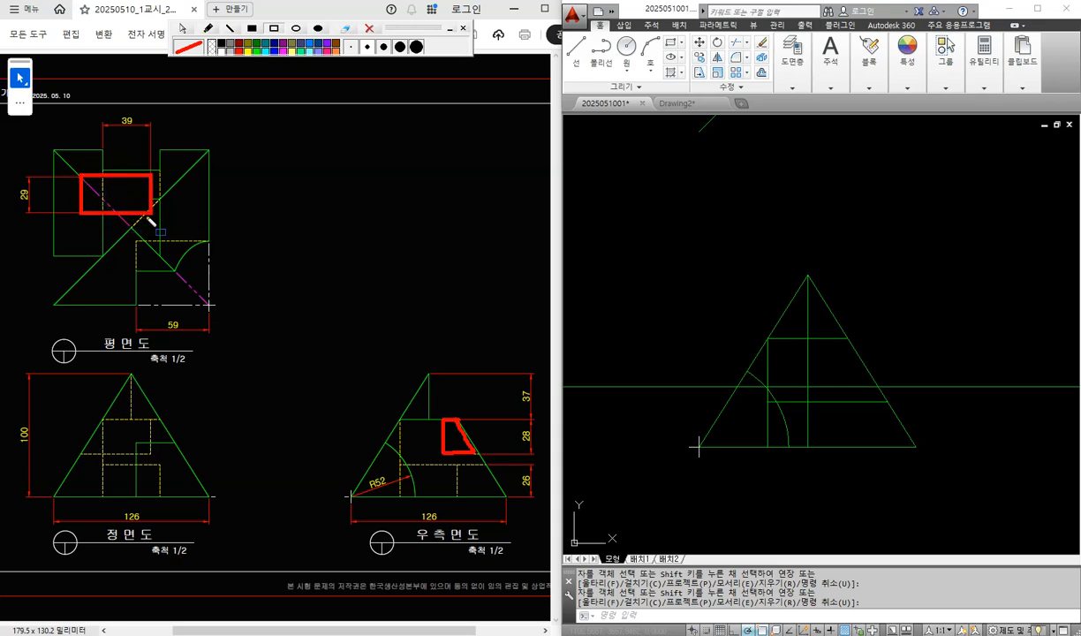
pyautogui.click(229, 29)
pyautogui.moveTo(83, 453)
pyautogui.mouseDown()
pyautogui.moveTo(148, 454)
pyautogui.moveTo(150, 423)
pyautogui.moveTo(102, 420)
pyautogui.moveTo(86, 452)
pyautogui.mouseUp()
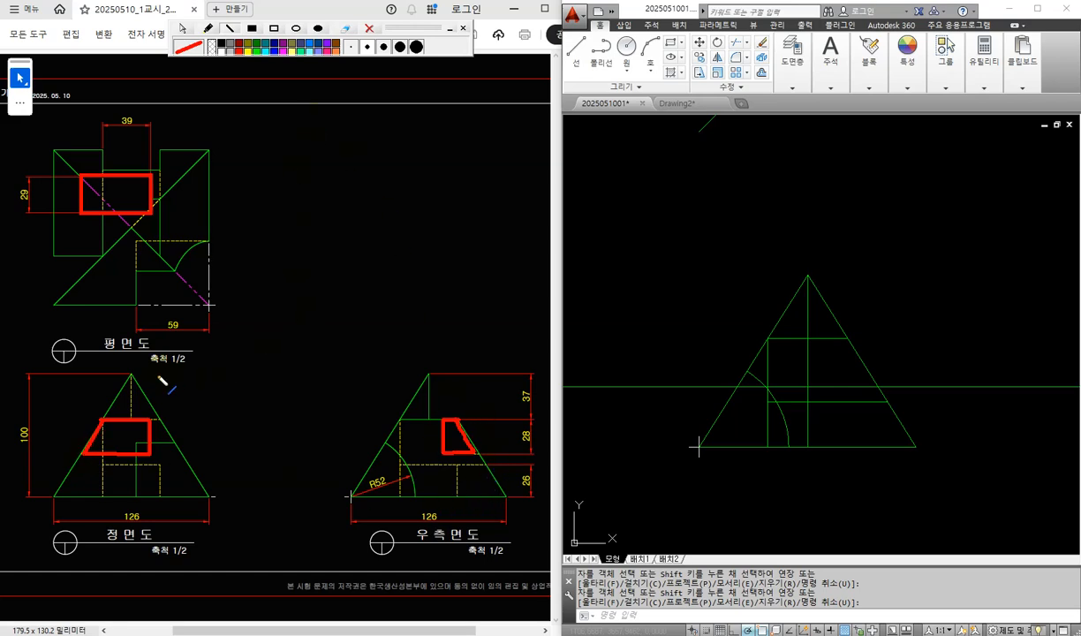
# Step: On the exam sheet, mark in red the notch's projection lines between the three views through a 45-degree line, and clear all markings
pyautogui.moveTo(87, 446); pyautogui.dragTo(87, 229)
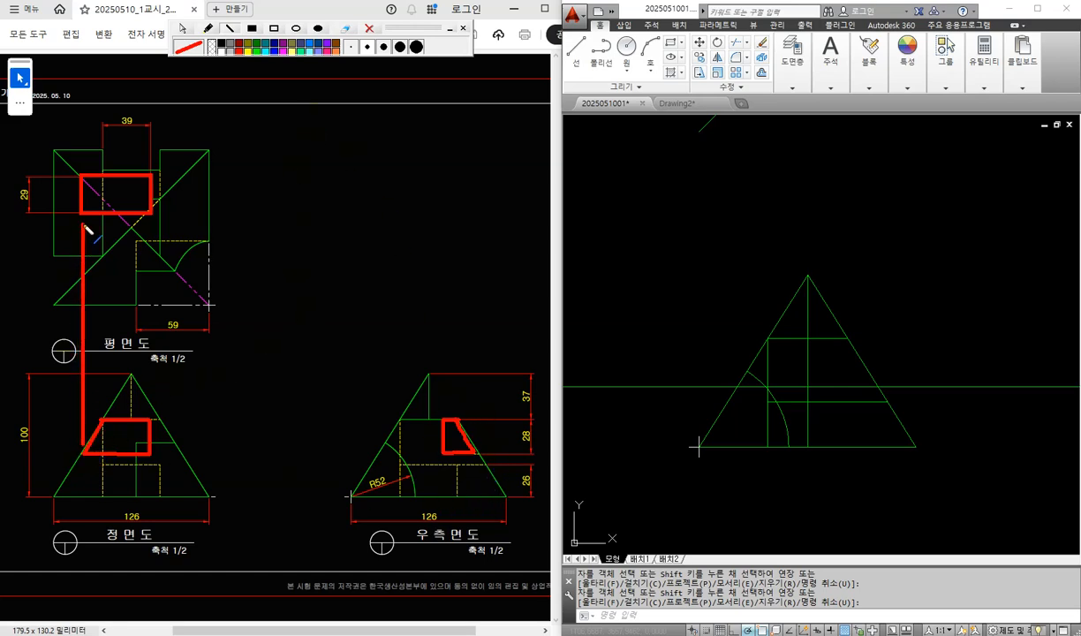
pyautogui.moveTo(153, 219)
pyautogui.mouseDown()
pyautogui.moveTo(152, 408)
pyautogui.moveTo(429, 421)
pyautogui.mouseUp()
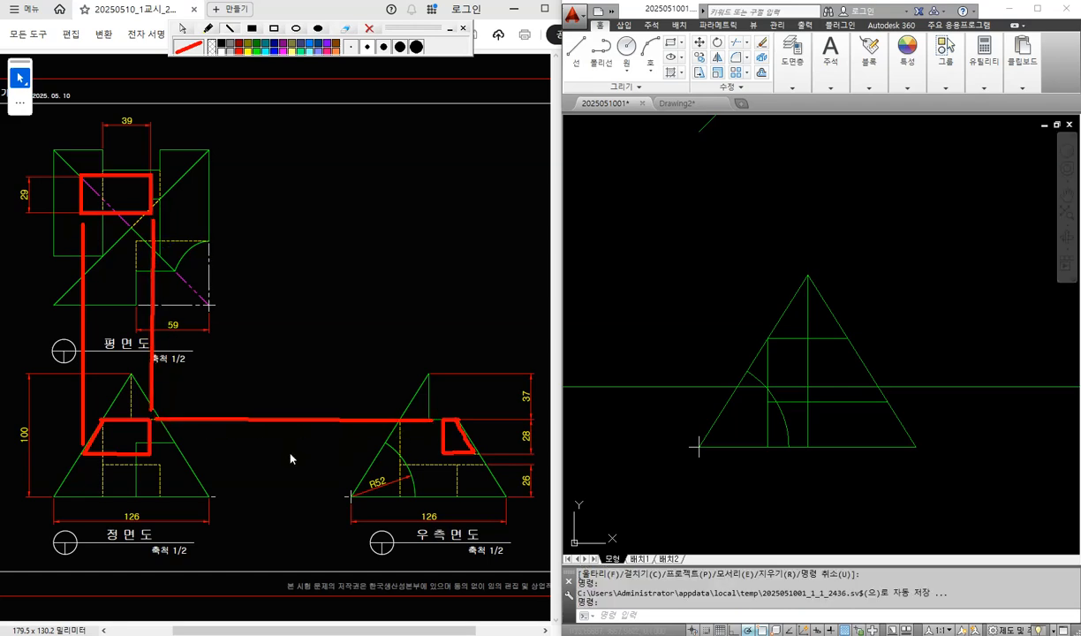
pyautogui.moveTo(154, 453); pyautogui.dragTo(436, 455)
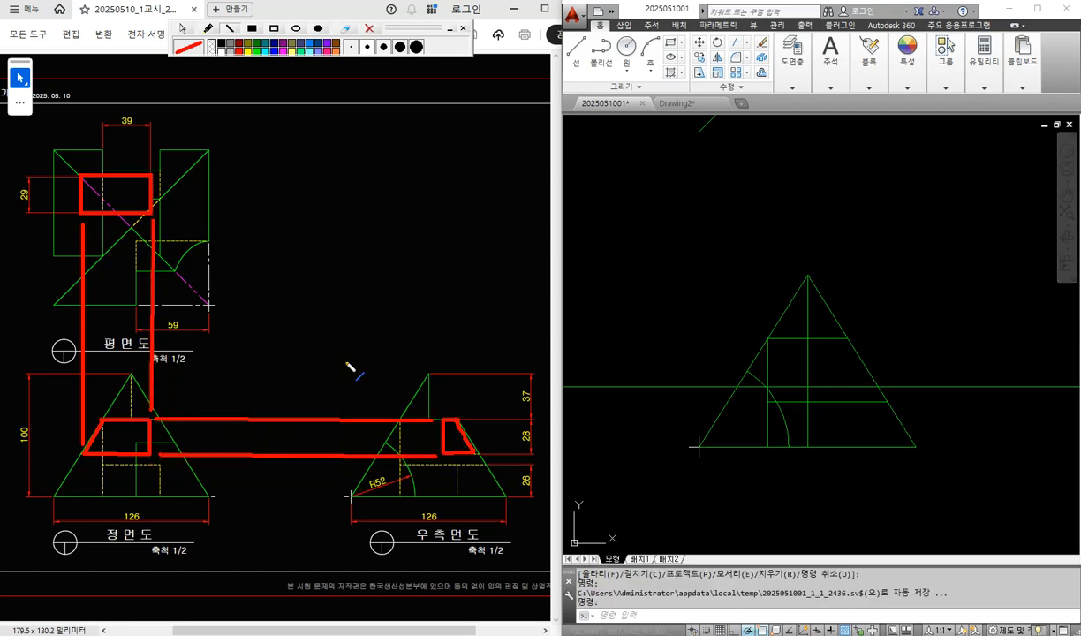
pyautogui.moveTo(162, 212)
pyautogui.mouseDown()
pyautogui.moveTo(393, 235)
pyautogui.moveTo(445, 212)
pyautogui.mouseUp()
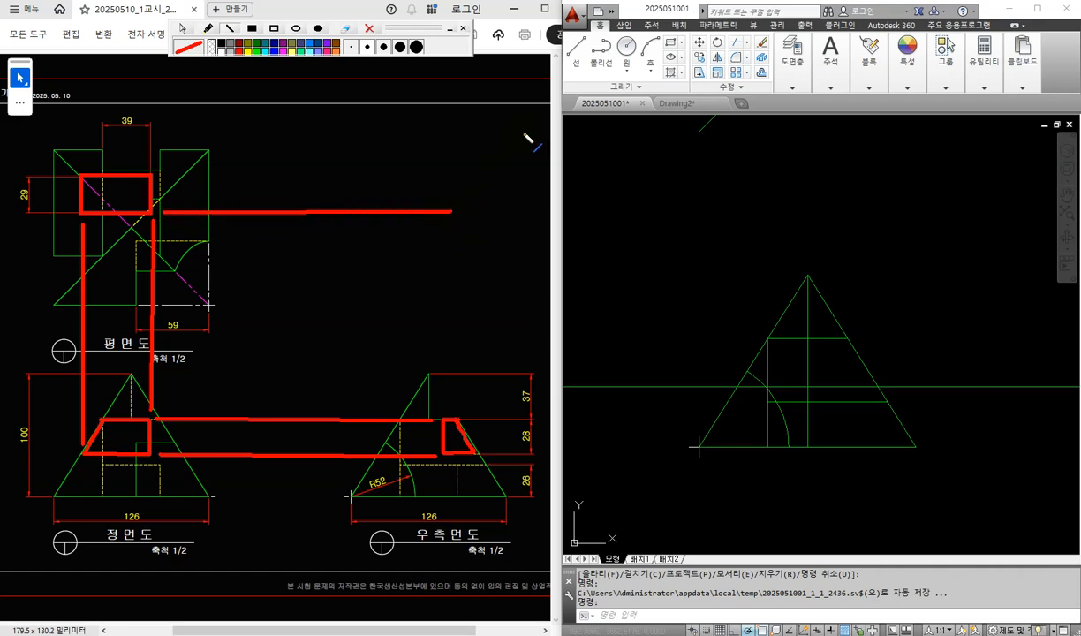
pyautogui.moveTo(524, 130)
pyautogui.mouseDown()
pyautogui.moveTo(405, 297)
pyautogui.moveTo(348, 329)
pyautogui.mouseUp()
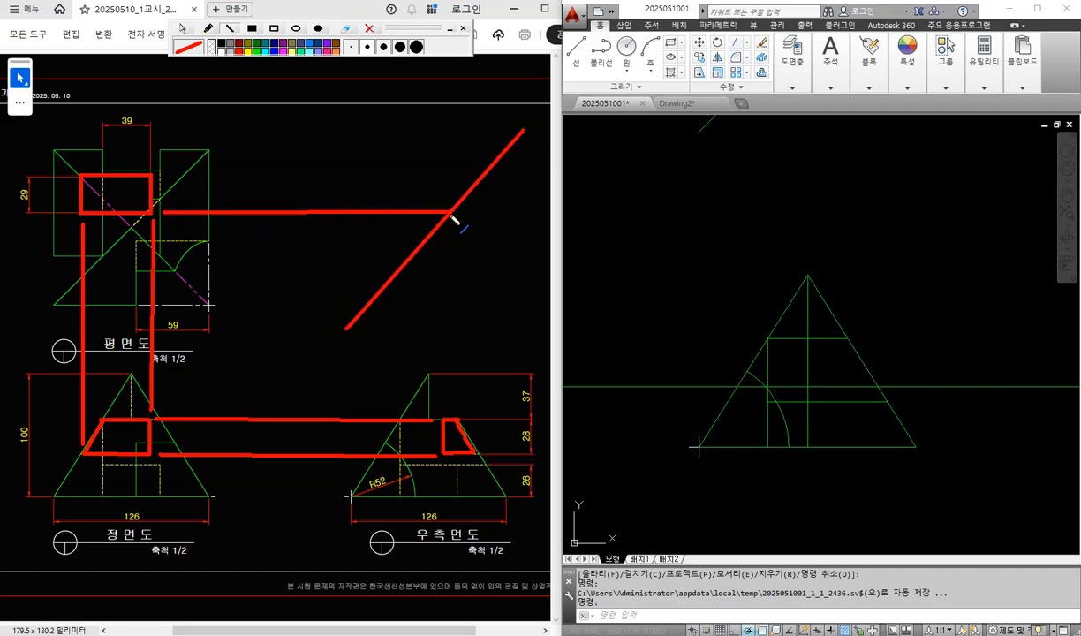
pyautogui.moveTo(450, 215); pyautogui.dragTo(449, 406)
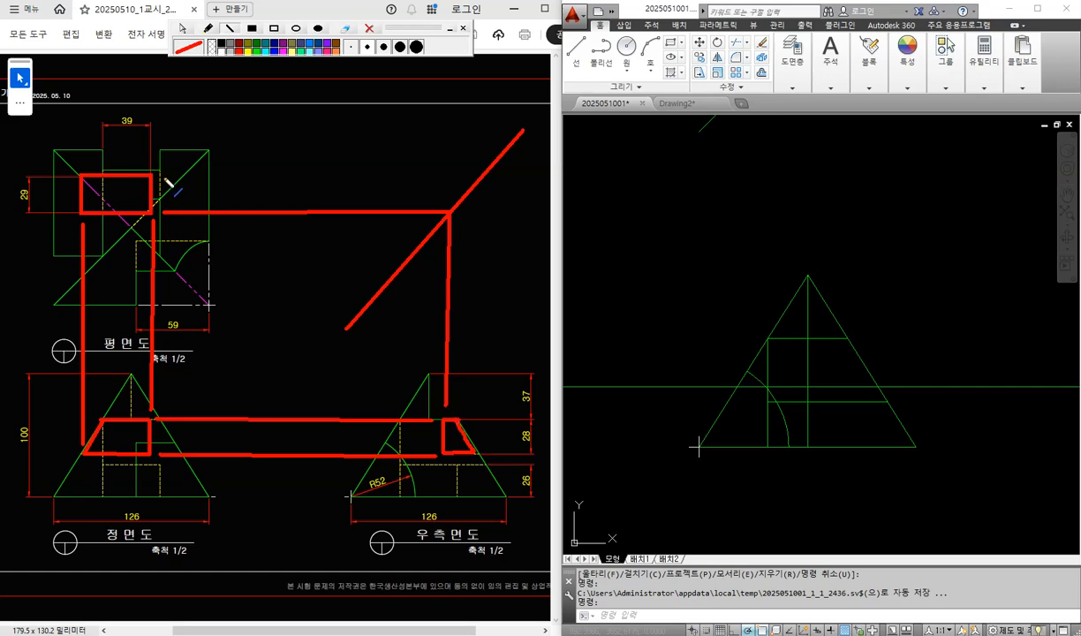
pyautogui.moveTo(163, 175)
pyautogui.mouseDown()
pyautogui.moveTo(482, 177)
pyautogui.moveTo(483, 444)
pyautogui.mouseUp()
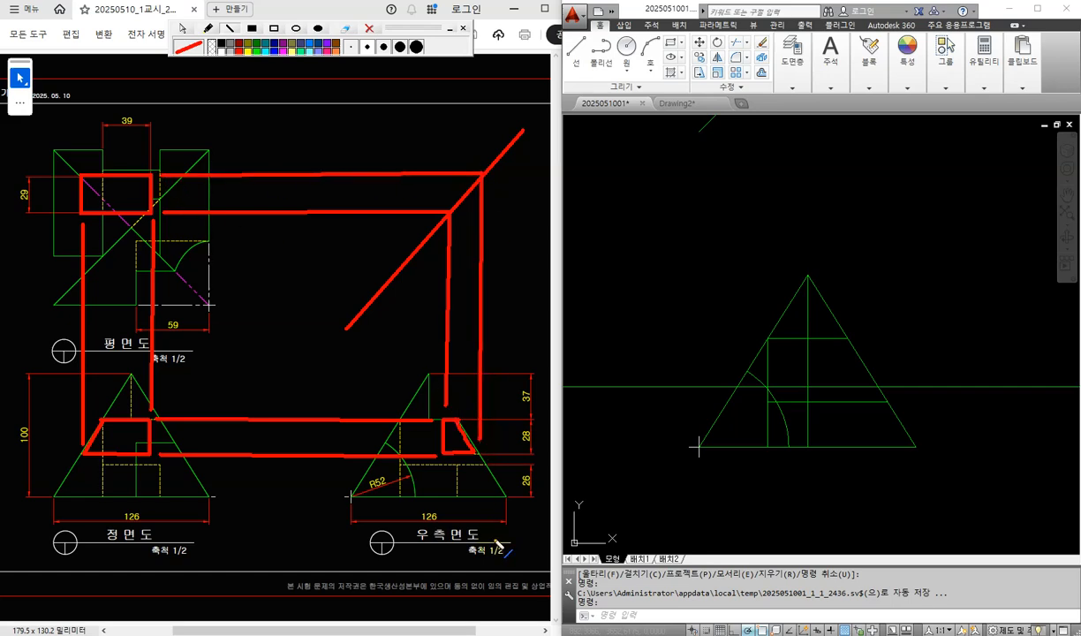
pyautogui.click(369, 28)
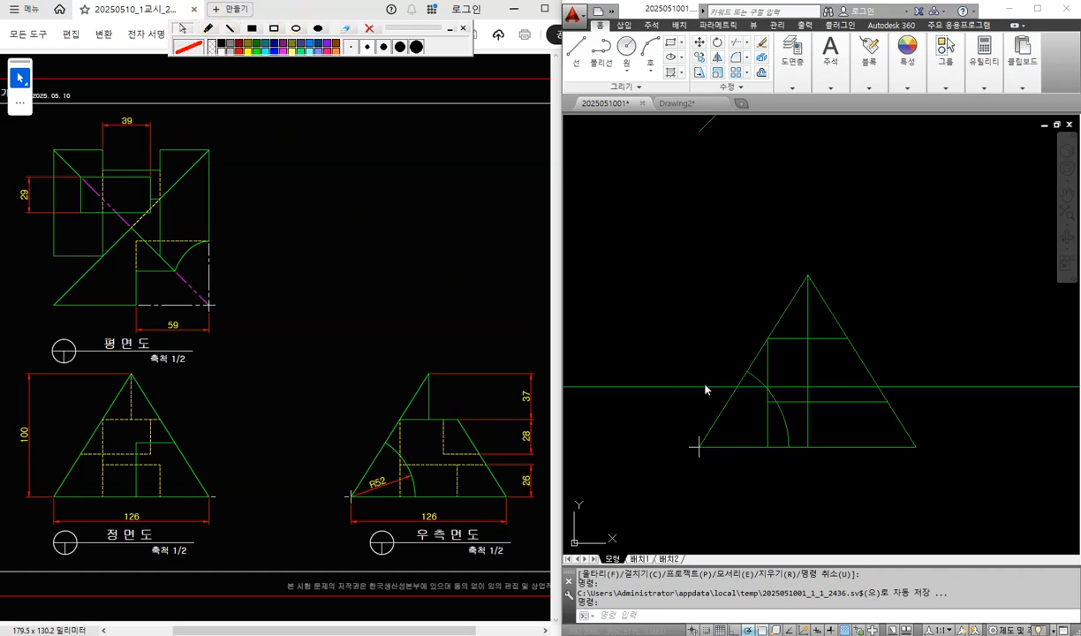
pyautogui.scroll(-2, 883, 248)
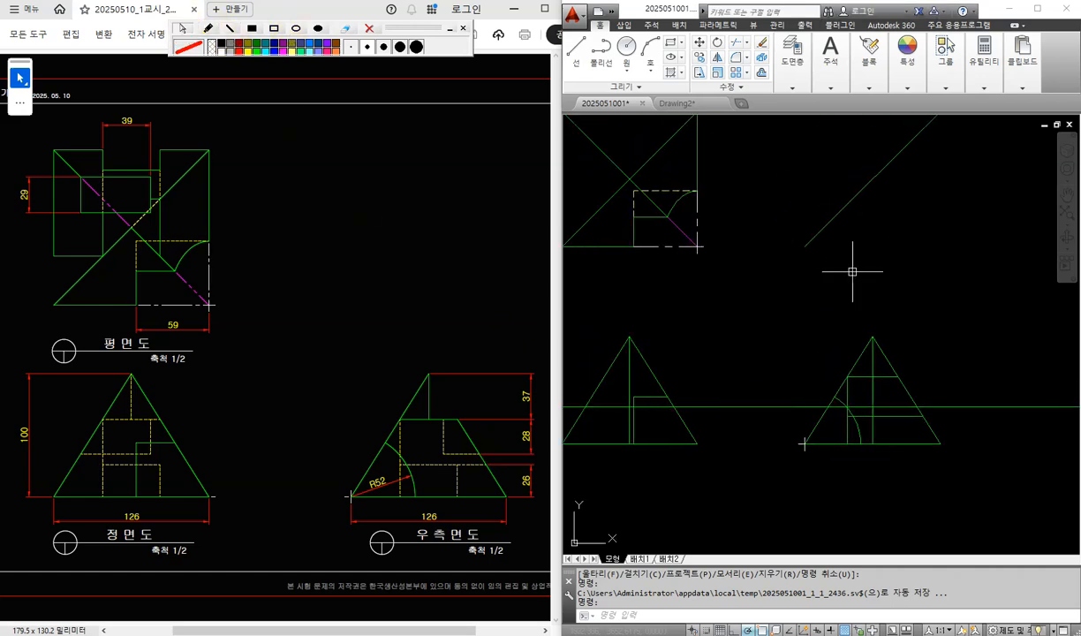
pyautogui.write('l')
pyautogui.press('Return')
pyautogui.press('Escape')
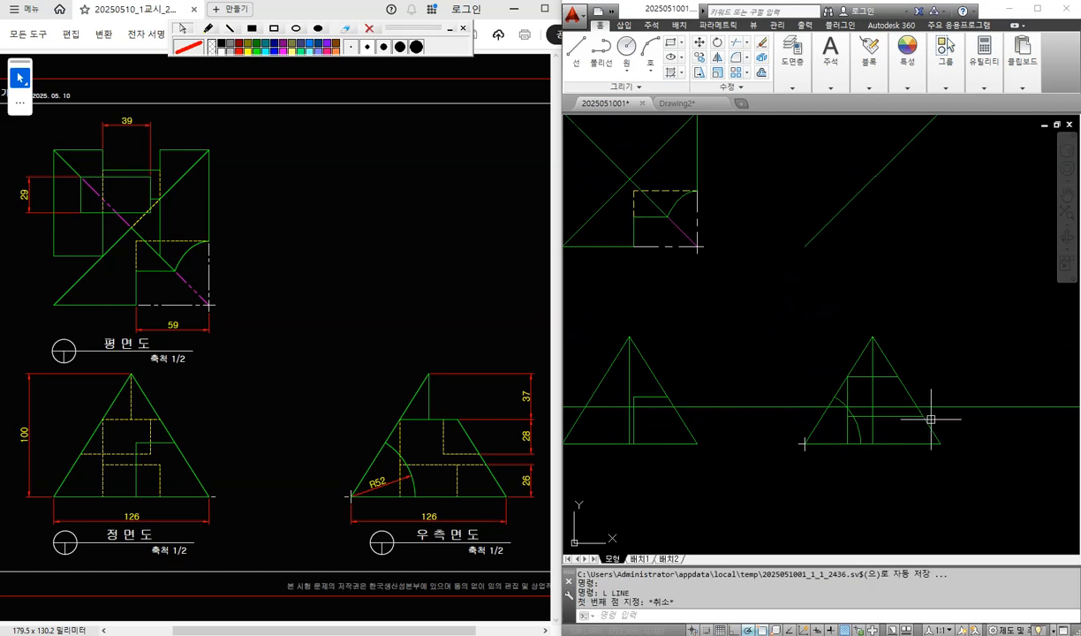
# Step: In the side view, trim the notch's horizontal line outside the right sloping edge, and that edge above the upper horizontal line
pyautogui.write('tr')
pyautogui.press('Return')
pyautogui.press('Return')
pyautogui.scroll(2, 908, 410)
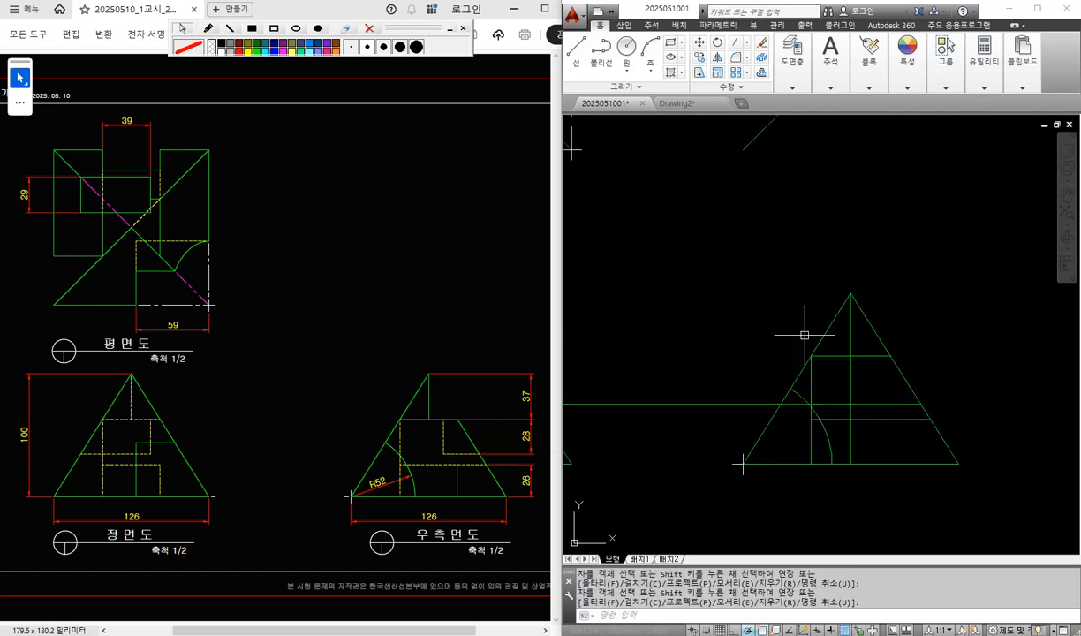
pyautogui.click(874, 331)
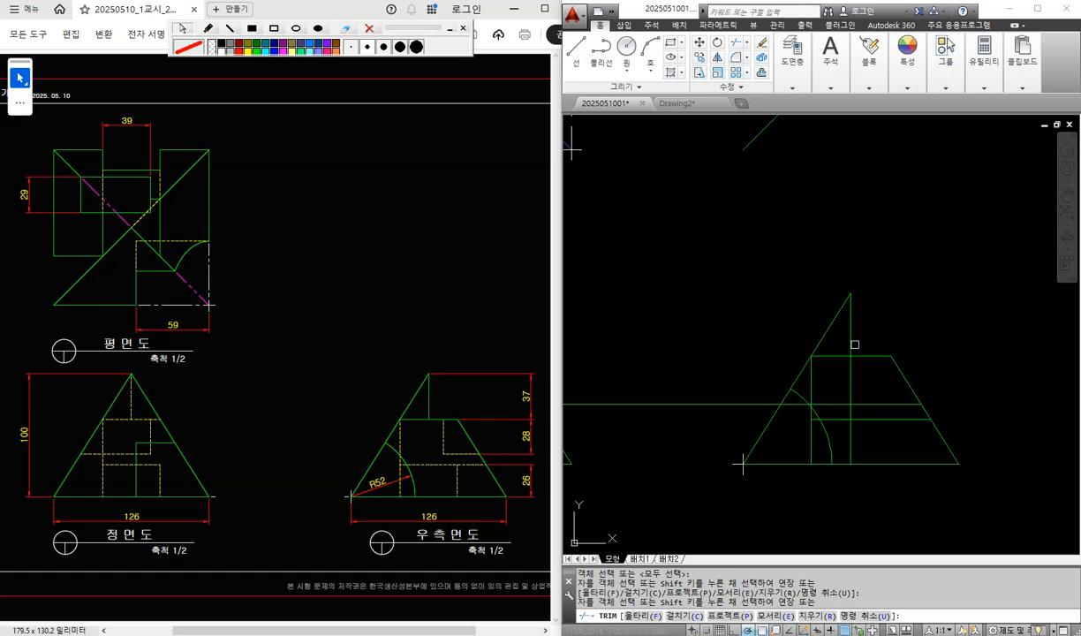
pyautogui.press('Return')
# Step: Trim the side view's vertical centre line below the upper horizontal line
pyautogui.press('Return')
pyautogui.click(867, 358)
pyautogui.press('Return')
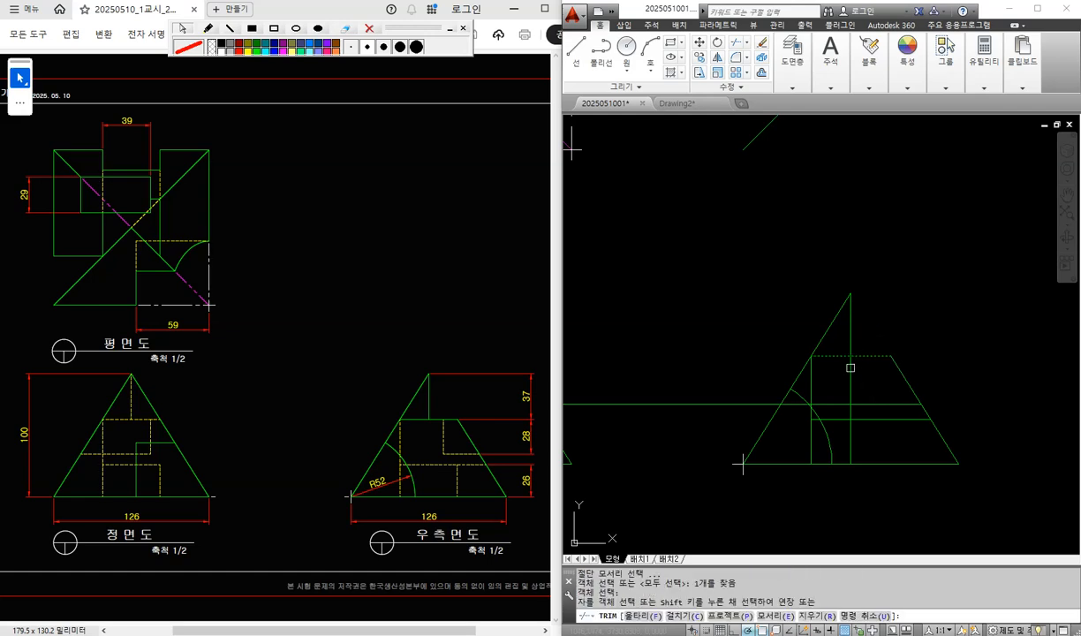
pyautogui.click(850, 368)
pyautogui.press('Return')
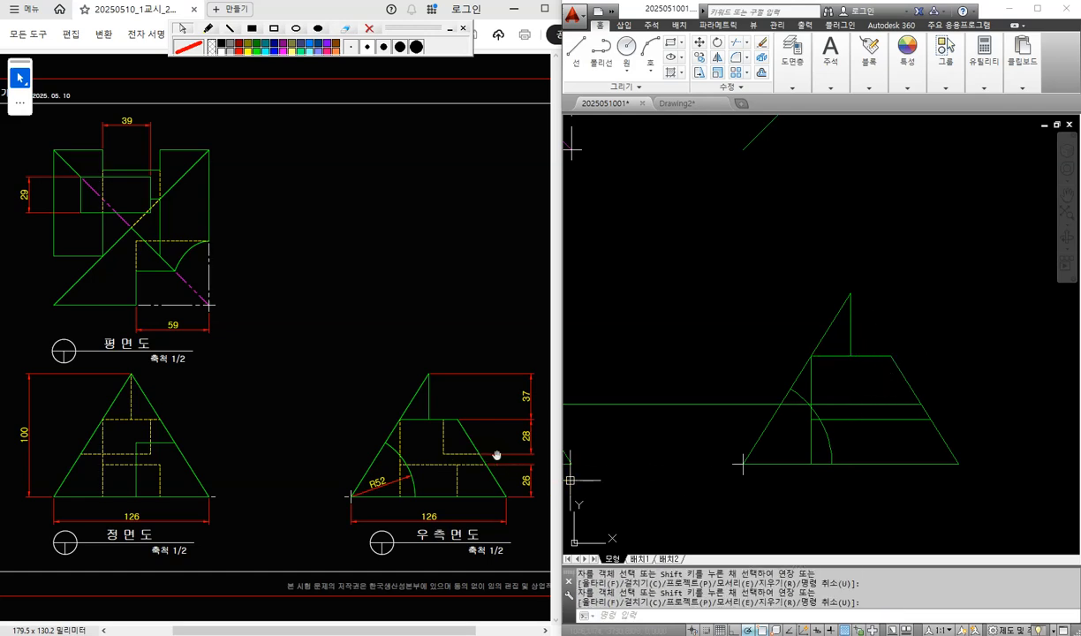
# Step: Draw a projection line from the notch line's right end on the side view's slope up to the 45-degree line and horizontally across the plan
pyautogui.write('l')
pyautogui.press('Return')
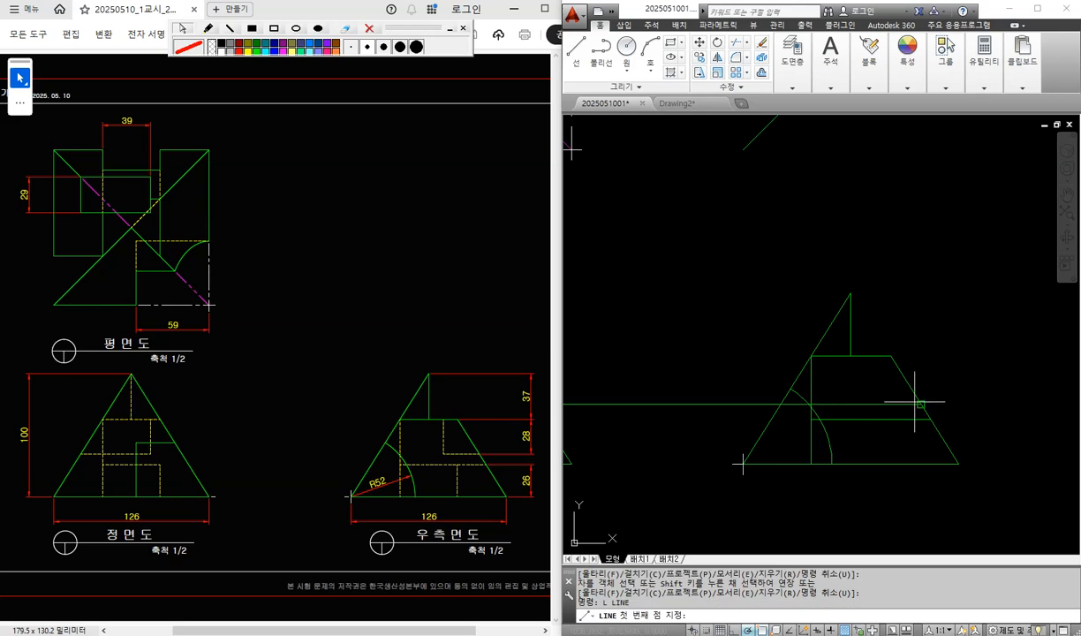
pyautogui.click(921, 404)
pyautogui.scroll(-2, 913, 341)
pyautogui.moveTo(920, 266); pyautogui.dragTo(904, 351, button='middle')
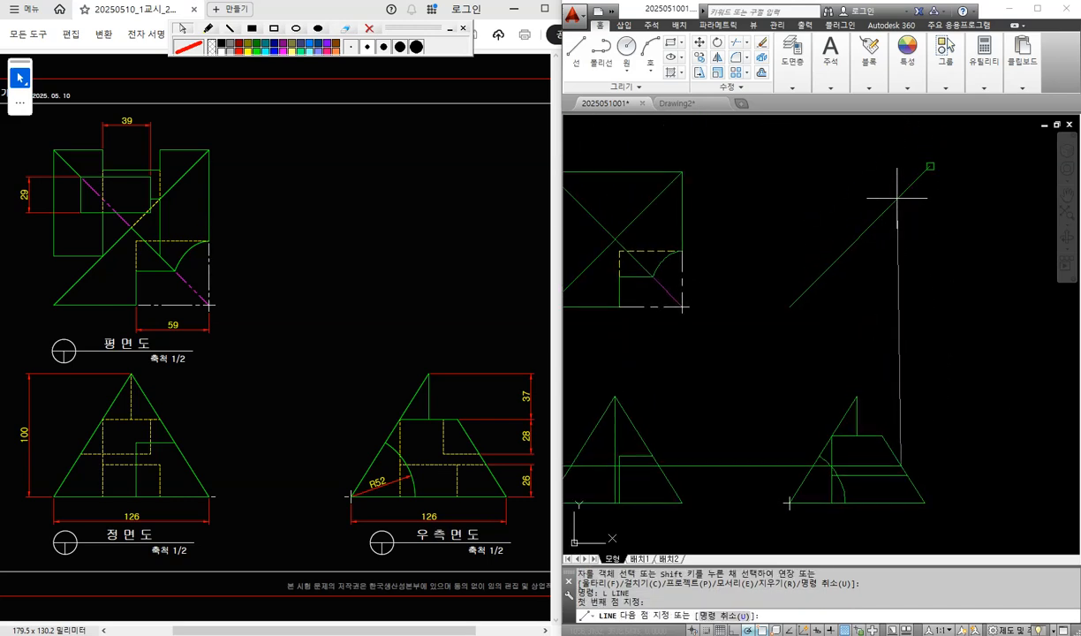
pyautogui.click(900, 194)
pyautogui.moveTo(708, 207); pyautogui.dragTo(779, 196, button='middle')
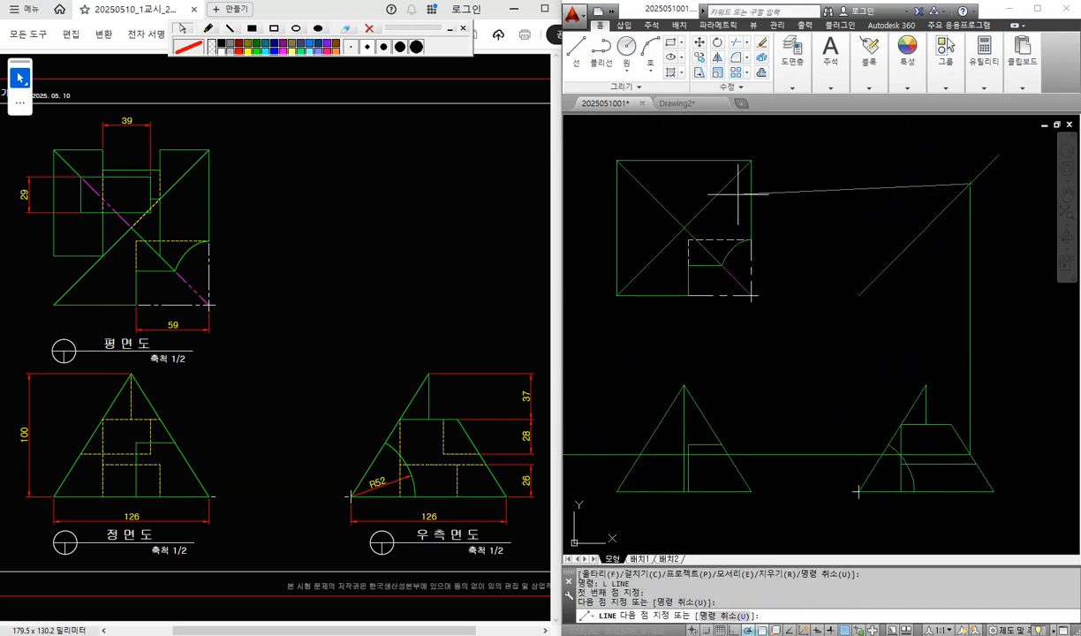
pyautogui.click(579, 184)
pyautogui.press('Return')
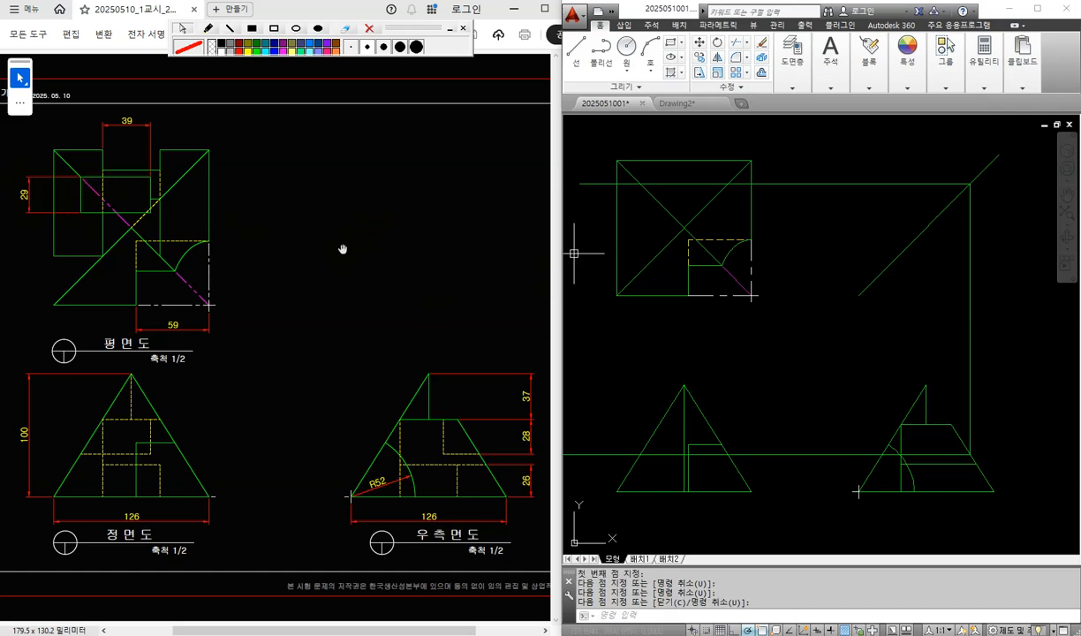
# Step: Offset the horizontal projection line crossing the plan downward by 29
pyautogui.write('o')
pyautogui.press('Return')
pyautogui.write('29')
pyautogui.press('Return')
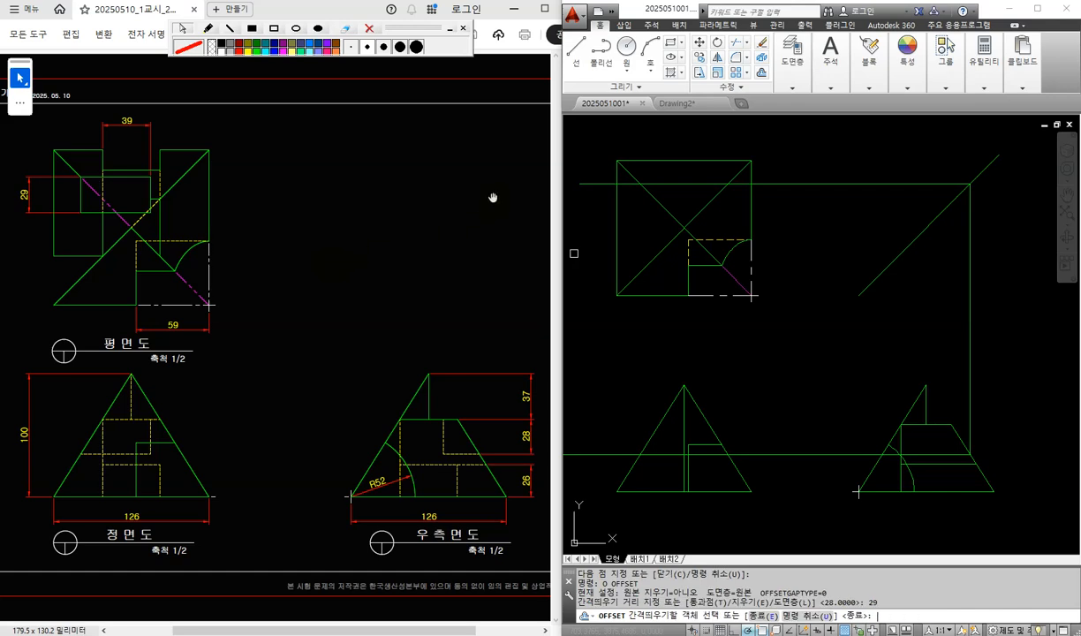
pyautogui.click(649, 185)
pyautogui.click(667, 265)
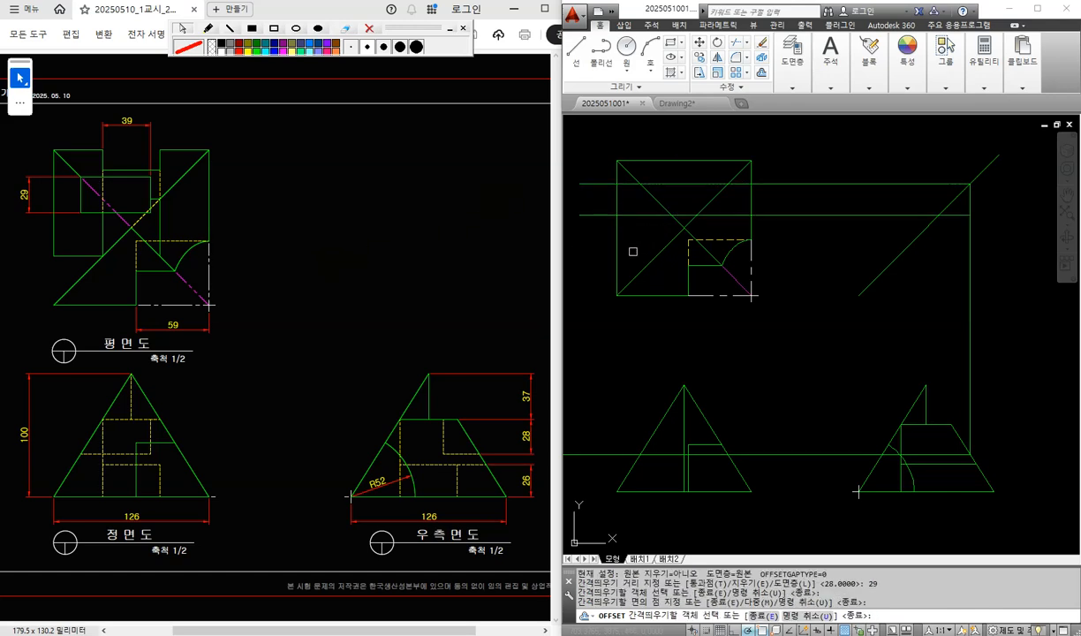
pyautogui.press('Return')
# Step: Draw a vertical line from where the offset line meets the 45-degree line down to the side view's notch line
pyautogui.write('l')
pyautogui.press('Return')
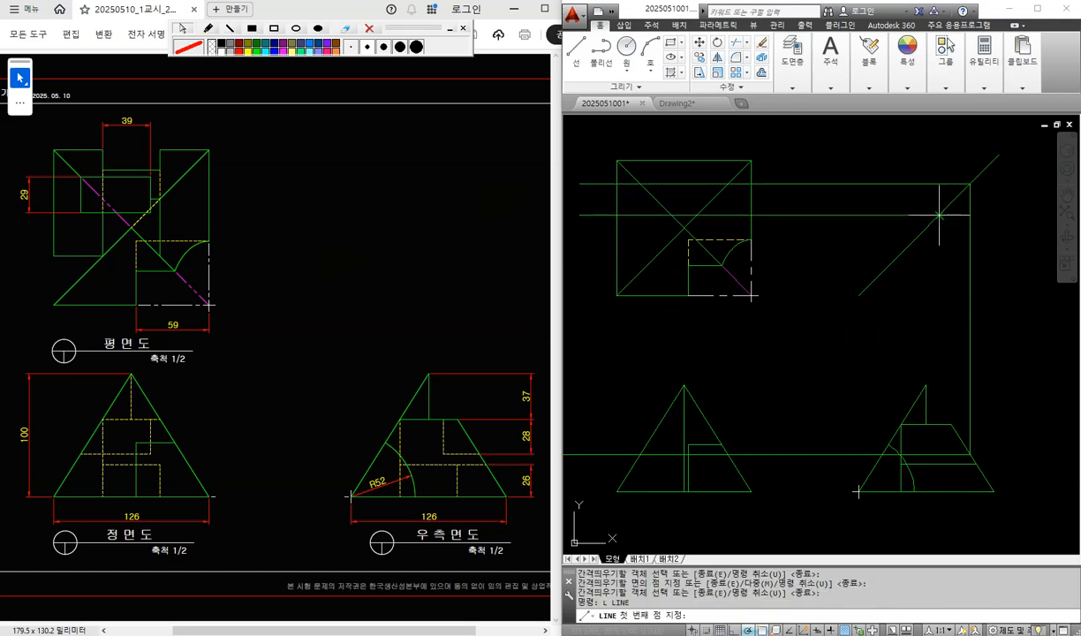
pyautogui.click(937, 214)
pyautogui.click(938, 455)
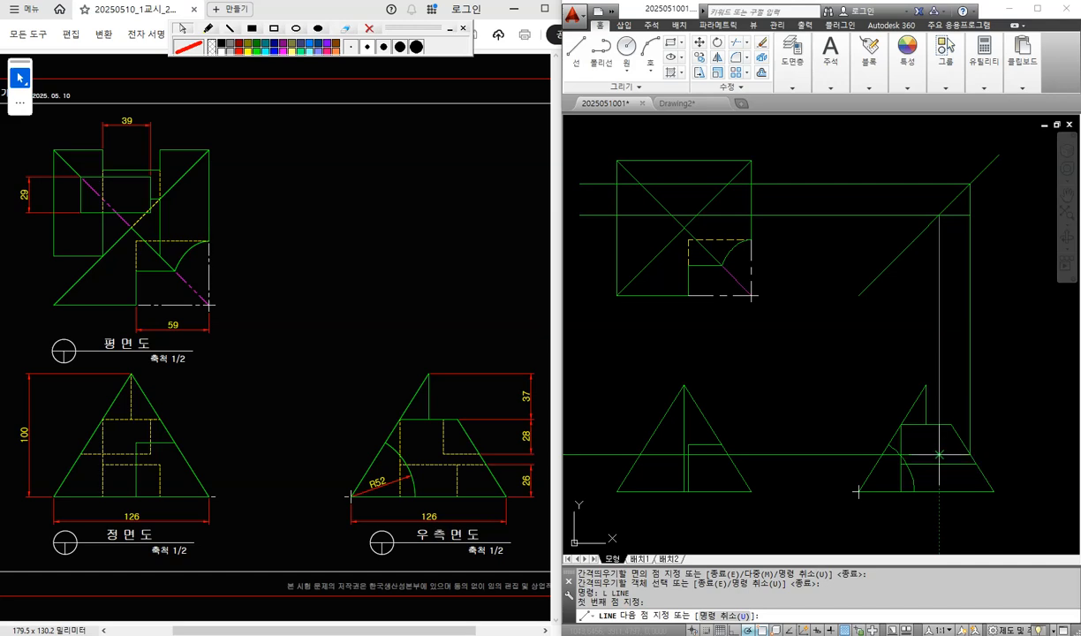
pyautogui.press('Return')
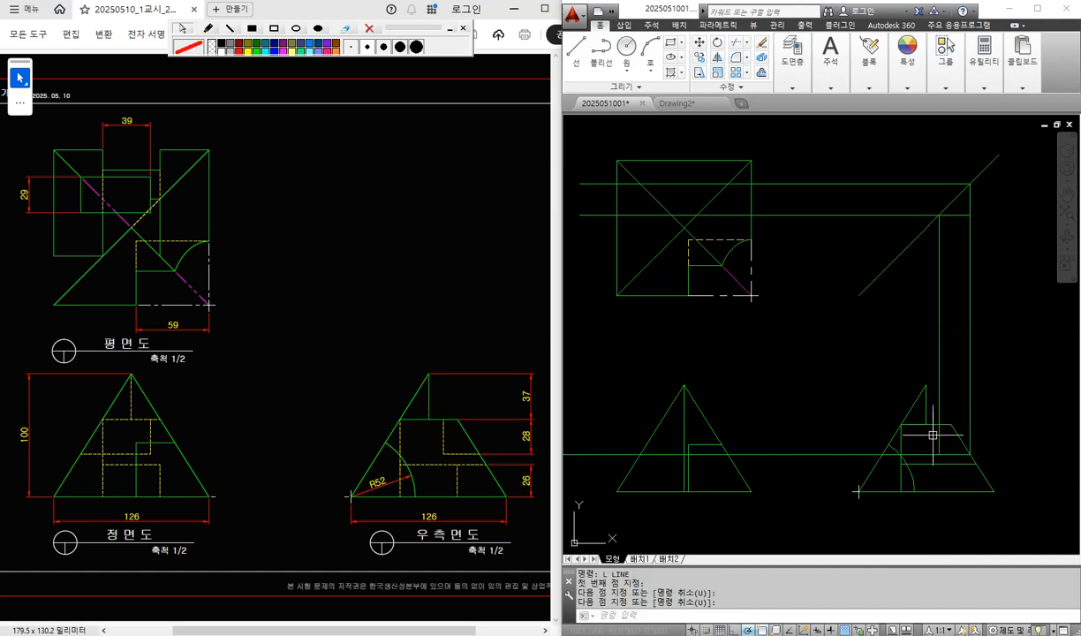
# Step: Trim the new vertical line above the side view's upper horizontal edge
pyautogui.write('tr')
pyautogui.press('Return')
pyautogui.scroll(2, 942, 433)
pyautogui.press('Return')
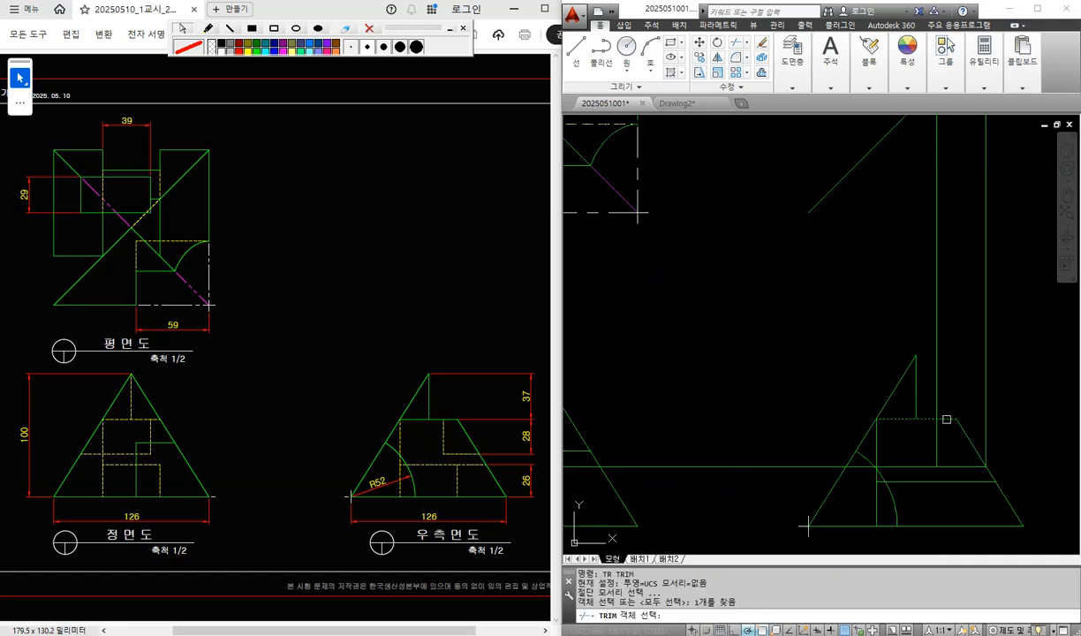
pyautogui.click(936, 403)
pyautogui.press('Return')
pyautogui.press('Return')
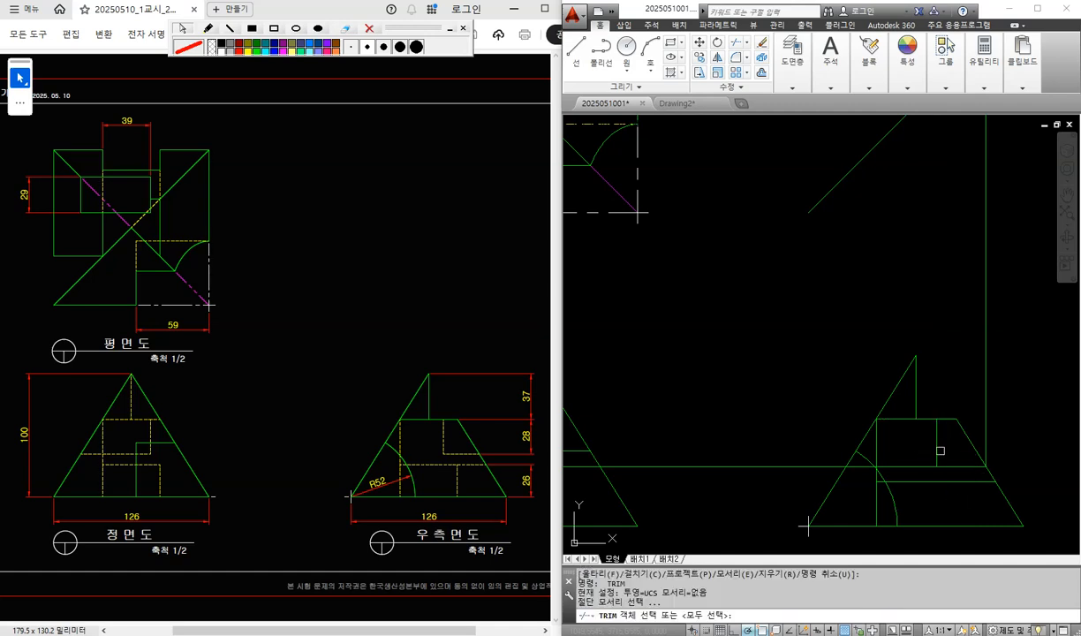
pyautogui.click(936, 446)
pyautogui.press('Return')
pyautogui.scroll(-2, 914, 461)
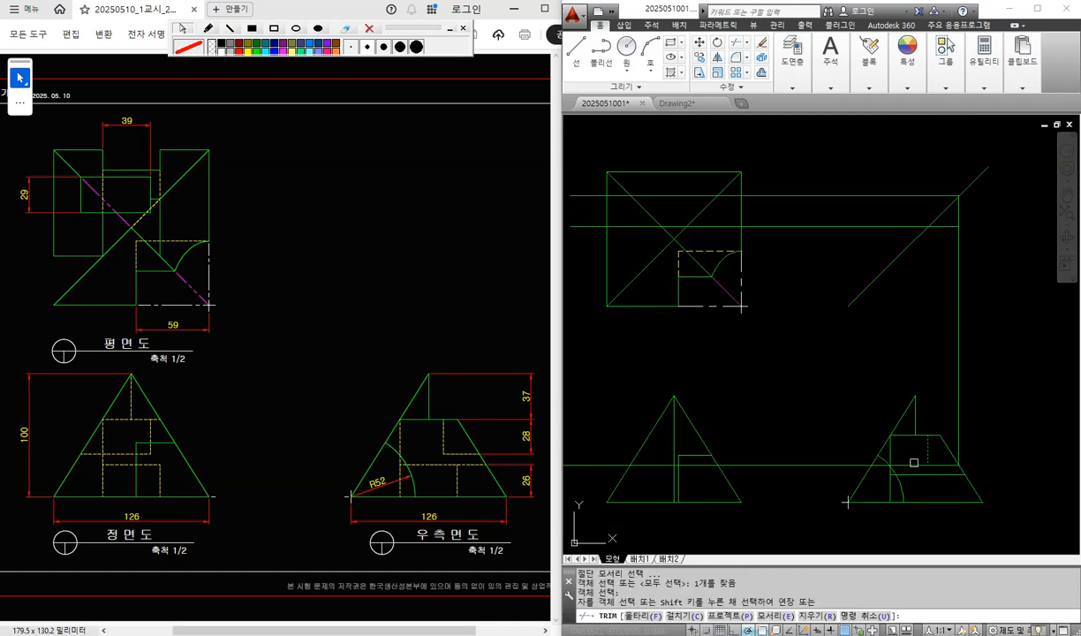
pyautogui.press('Escape')
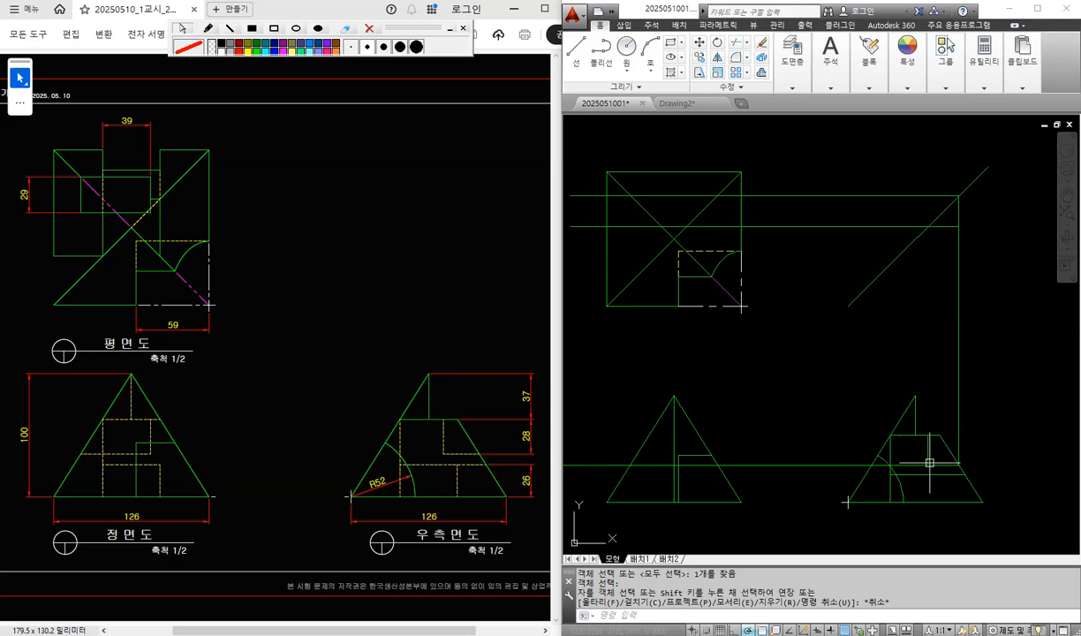
# Step: Trim the notch's horizontal line up to its vertical edge and delete the remaining vertical projection line from the side view's slope
pyautogui.write('tr')
pyautogui.press('Return')
pyautogui.click(920, 464)
pyautogui.click(920, 464)
pyautogui.press('Return')
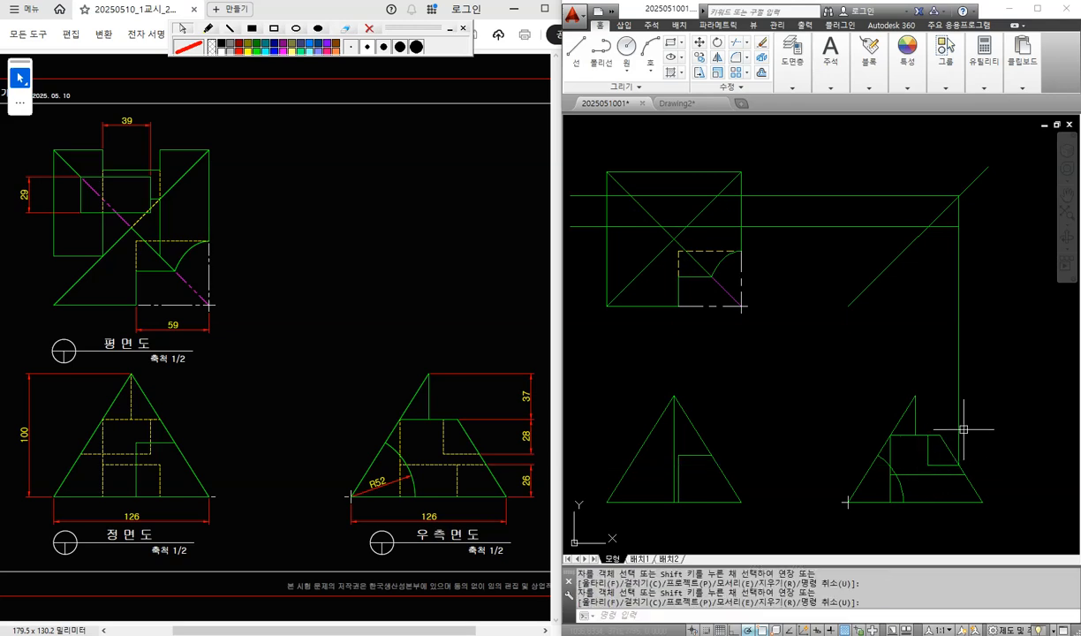
pyautogui.click(959, 417)
pyautogui.press('Delete')
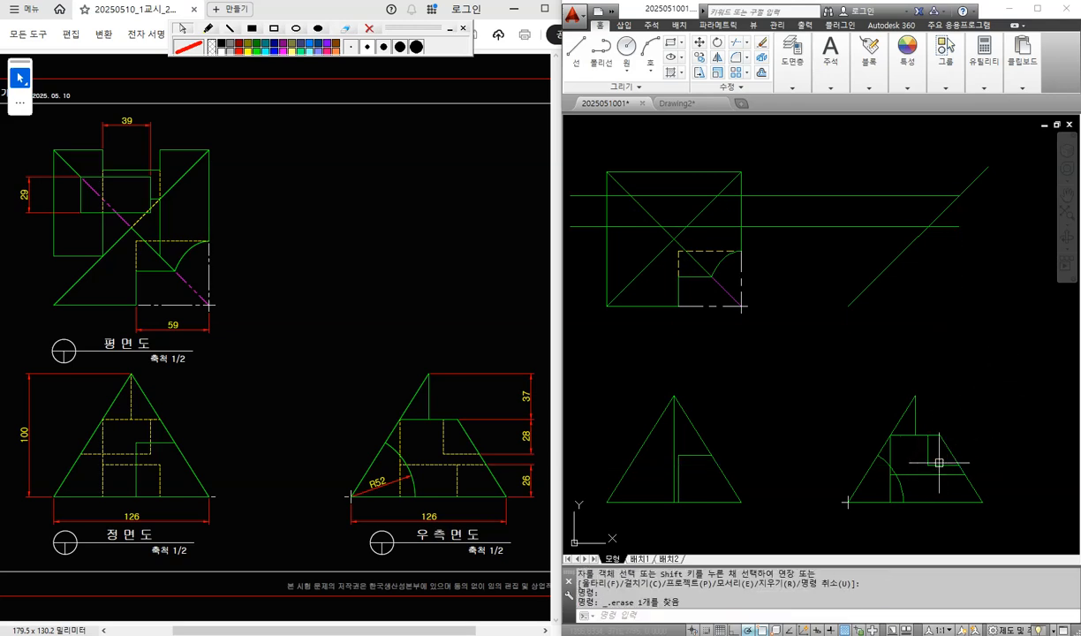
# Step: Match the side view notch's vertical and horizontal lines to the plan's yellow dashed hidden line
pyautogui.scroll(3, 922, 495)
pyautogui.scroll(-3, 887, 447)
pyautogui.write('ma')
pyautogui.press('Return')
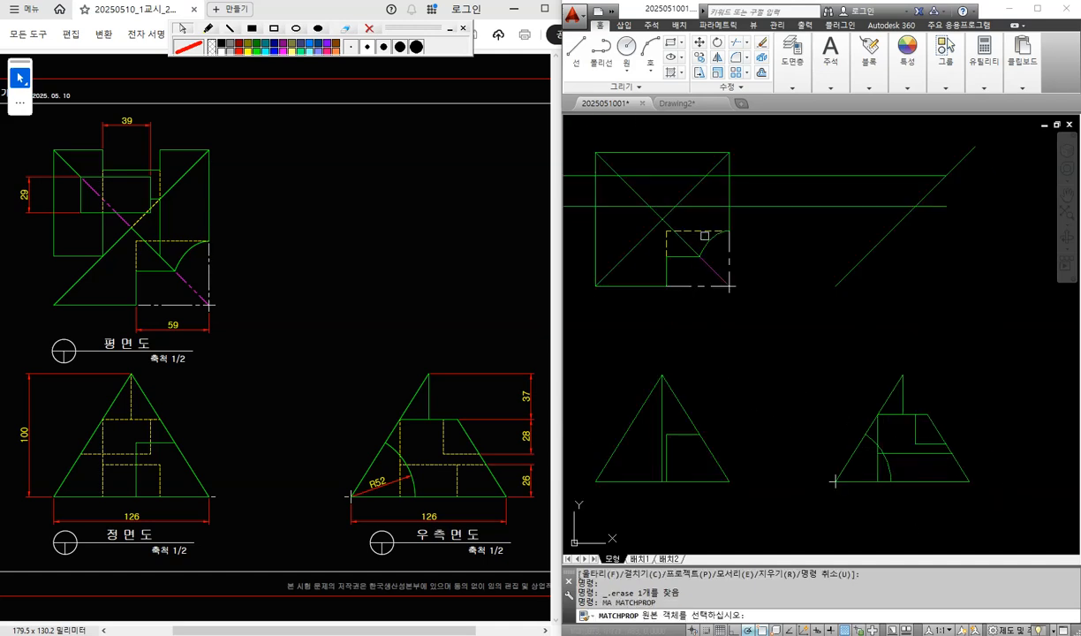
pyautogui.click(669, 228)
pyautogui.scroll(1, 936, 481)
pyautogui.click(914, 429)
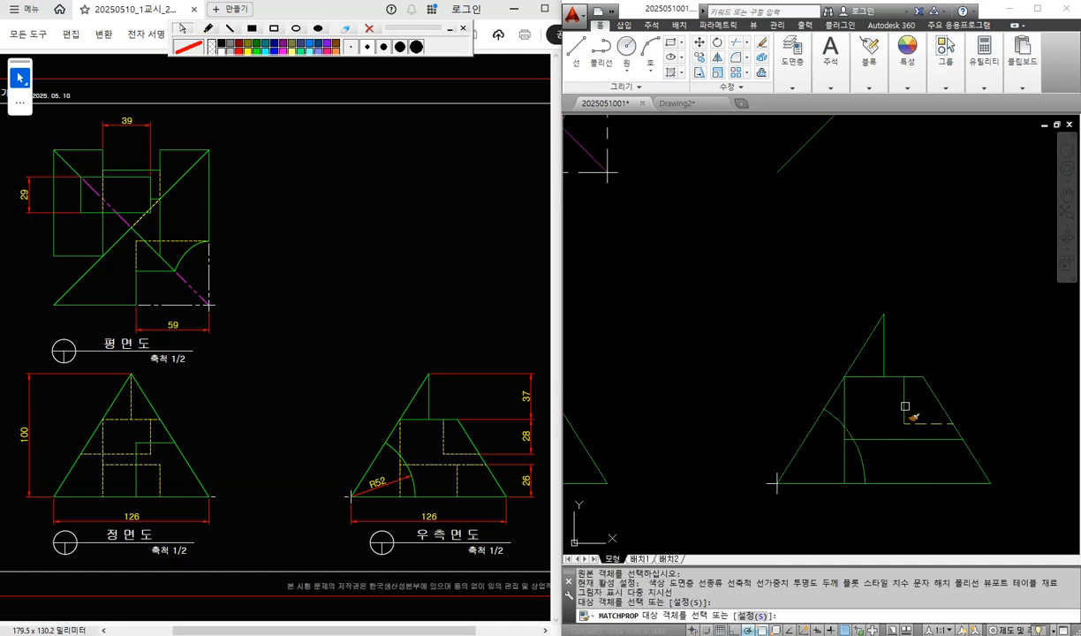
pyautogui.click(927, 442)
pyautogui.press('Return')
pyautogui.scroll(-1, 909, 403)
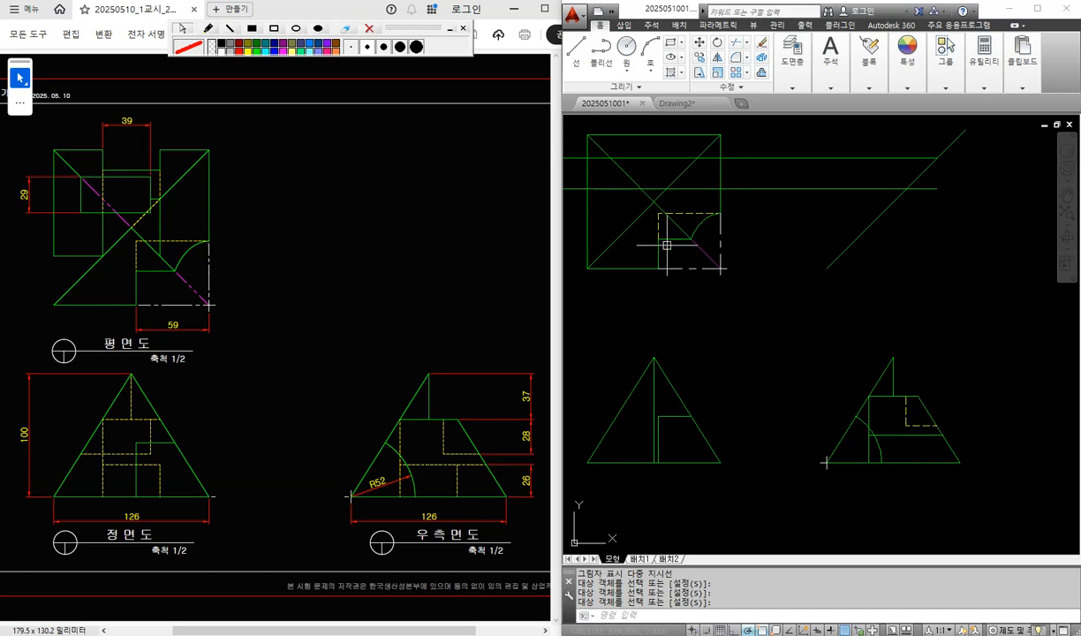
# Step: On the exam sheet, mark in red the vertical projection from the front view notch's lower sloping-edge corner up to the plan rectangle
pyautogui.moveTo(703, 227); pyautogui.dragTo(735, 236, button='middle')
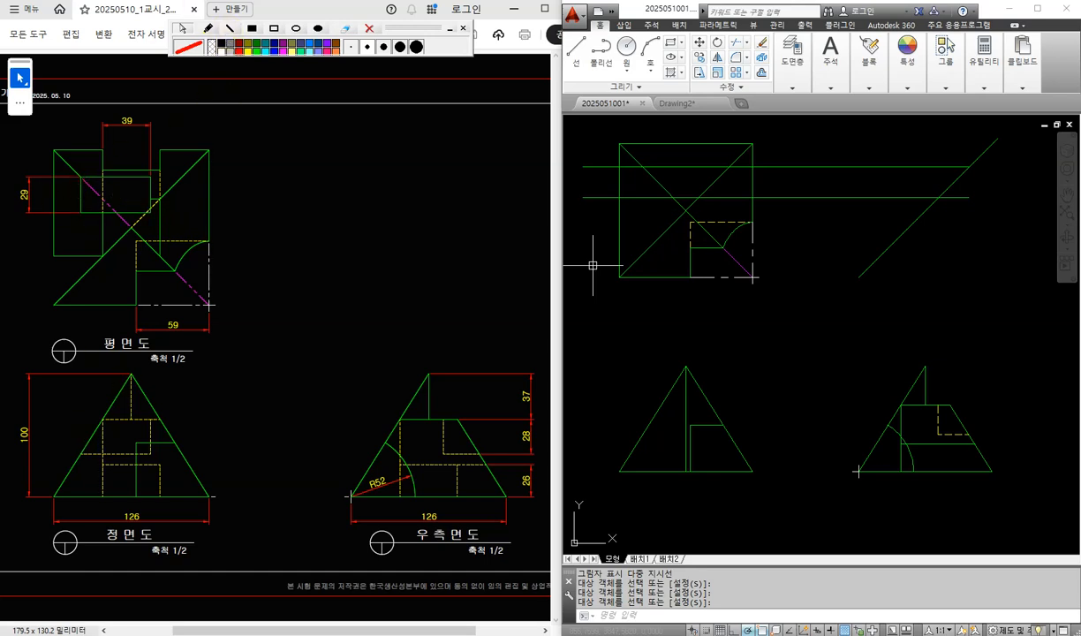
pyautogui.moveTo(84, 451); pyautogui.dragTo(84, 220)
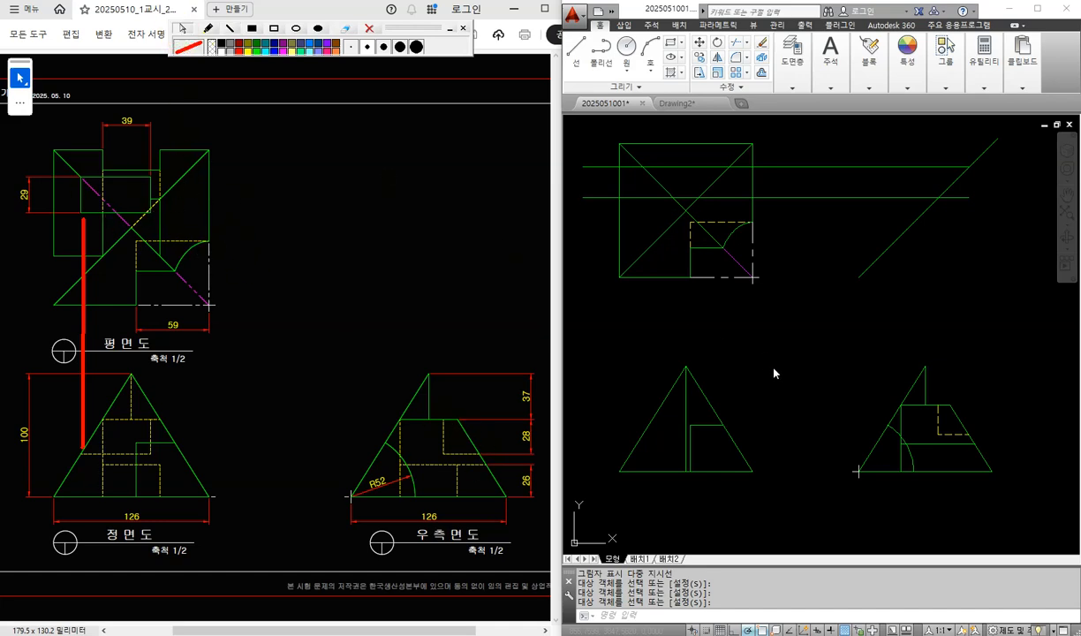
# Step: Draw a projection line from the side view notch's lower corner across to the front view's far slope, then up to the plan's upper horizontal line
pyautogui.write('L')
pyautogui.press('Return')
pyautogui.click(926, 435)
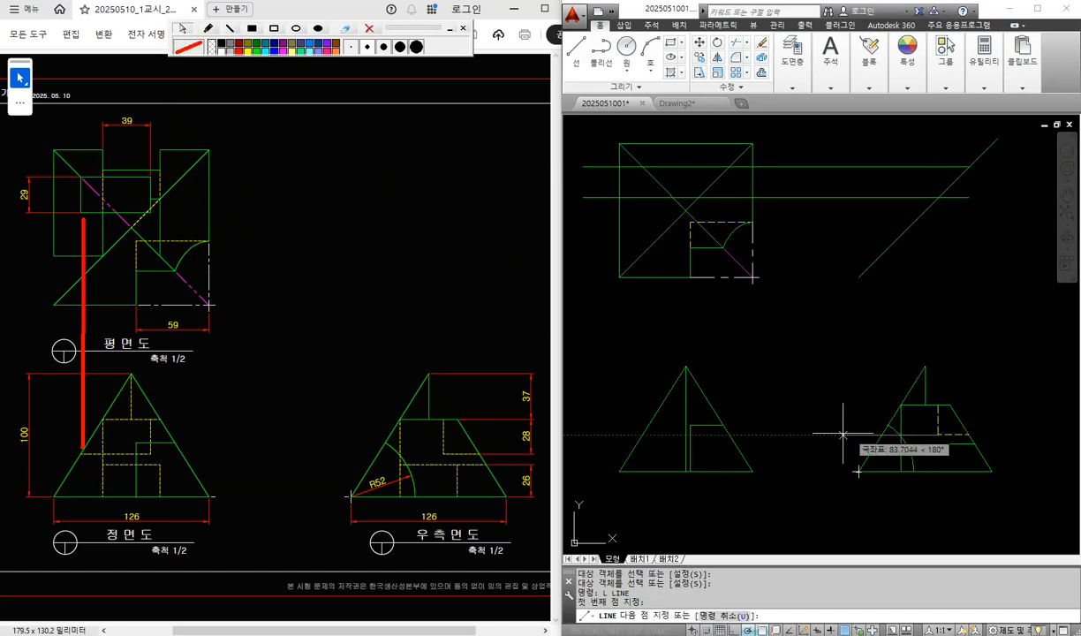
pyautogui.click(640, 434)
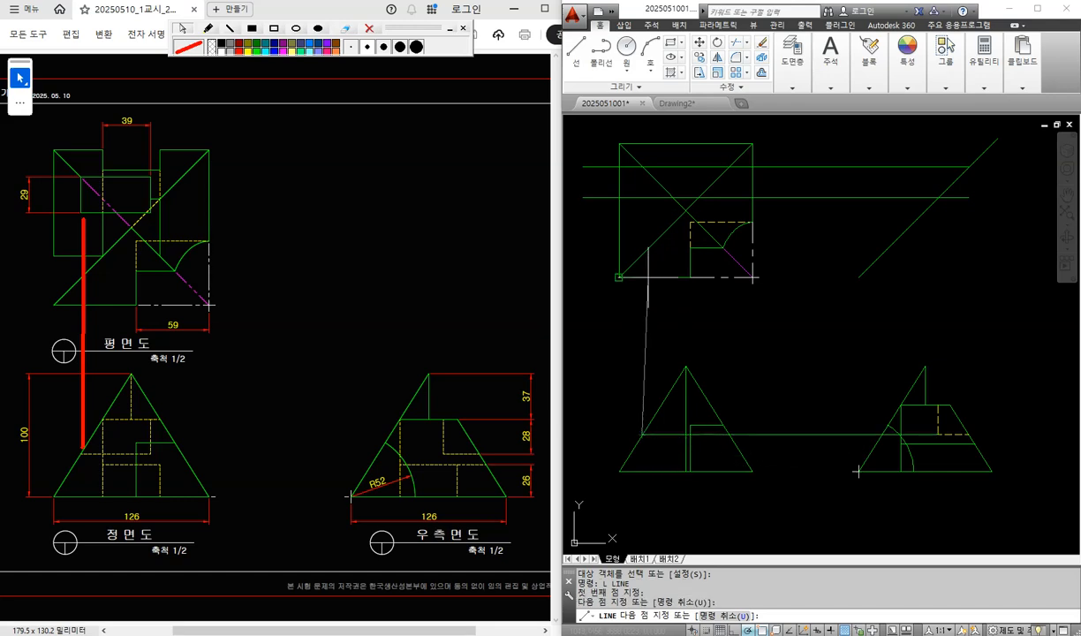
pyautogui.click(641, 166)
pyautogui.press('Return')
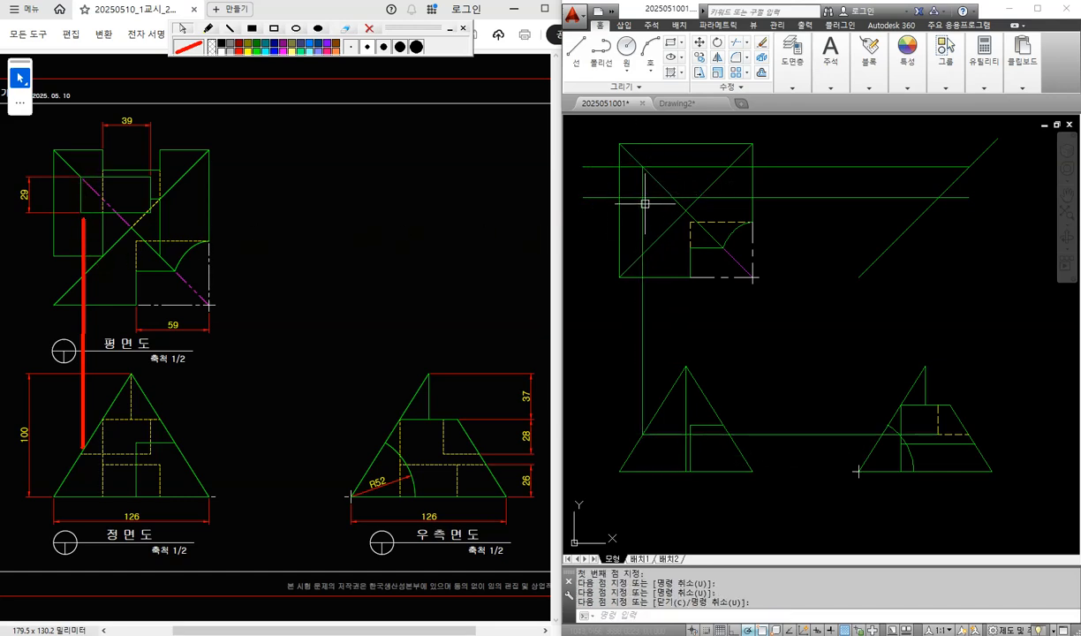
# Step: Trim the plan's two horizontal projection lines where they extend outside the new vertical line
pyautogui.scroll(2, 632, 193)
pyautogui.write('tr')
pyautogui.press('Return')
pyautogui.click(648, 181)
pyautogui.press('Return')
pyautogui.click(632, 199)
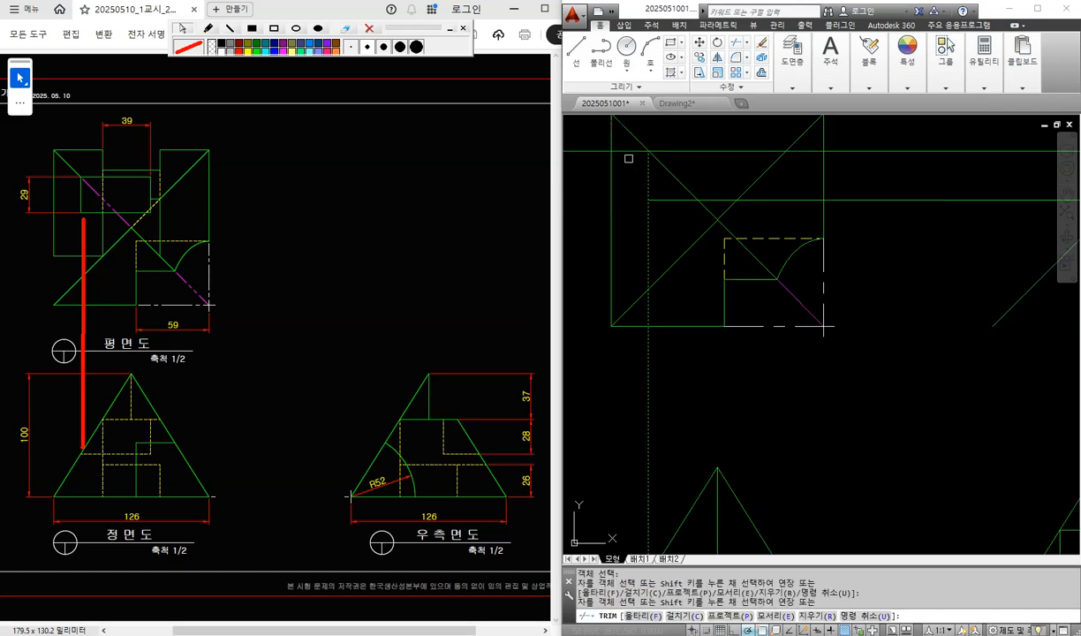
pyautogui.click(605, 151)
pyautogui.press('Return')
pyautogui.scroll(-2, 632, 188)
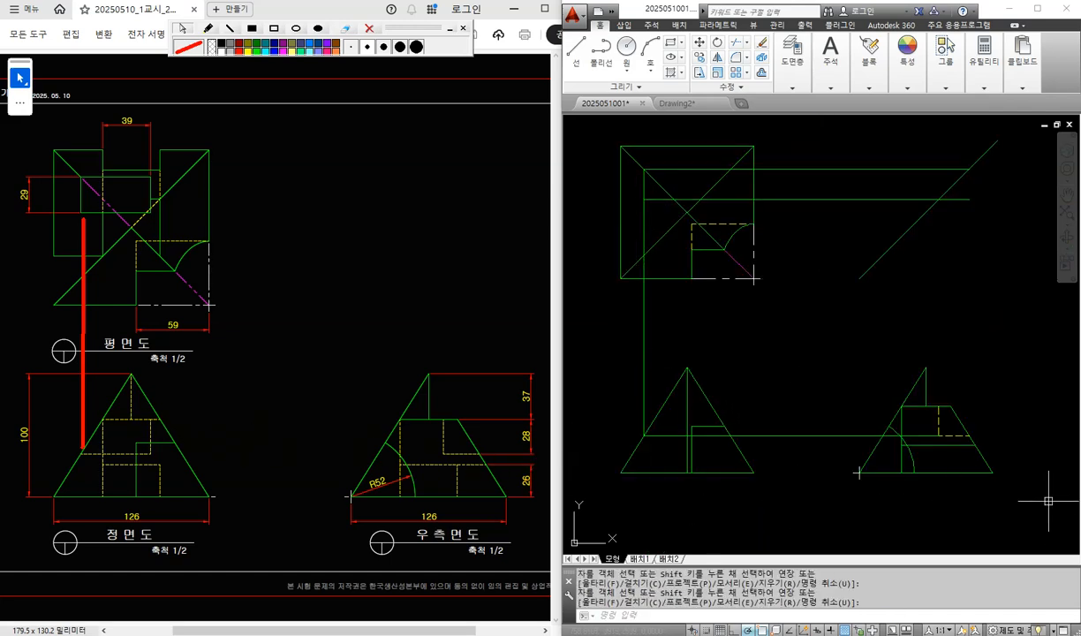
# Step: Draw a projection line from the side view's upper horizontal edge across to the front view's slope, then up to the plan's upper edge
pyautogui.write('l')
pyautogui.press('Return')
pyautogui.click(901, 407)
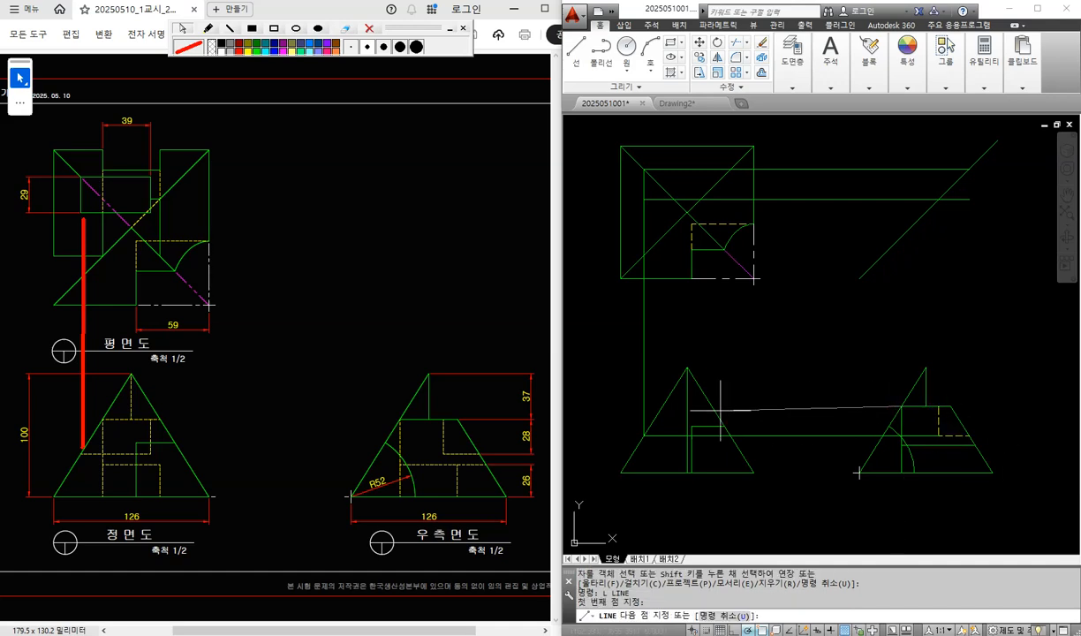
pyautogui.click(663, 406)
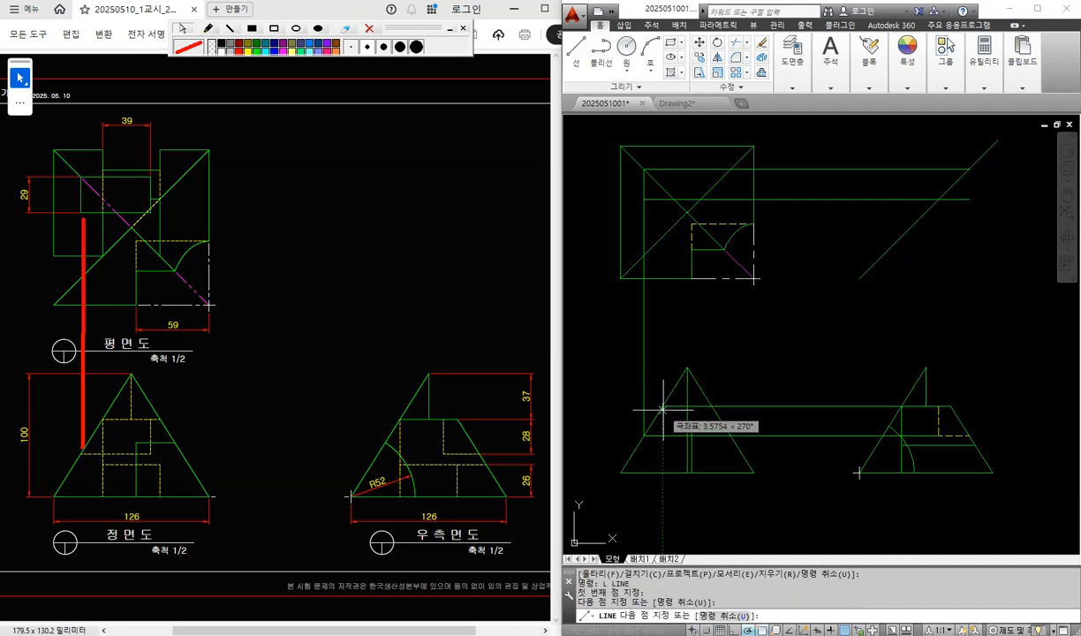
pyautogui.click(660, 154)
pyautogui.press('Return')
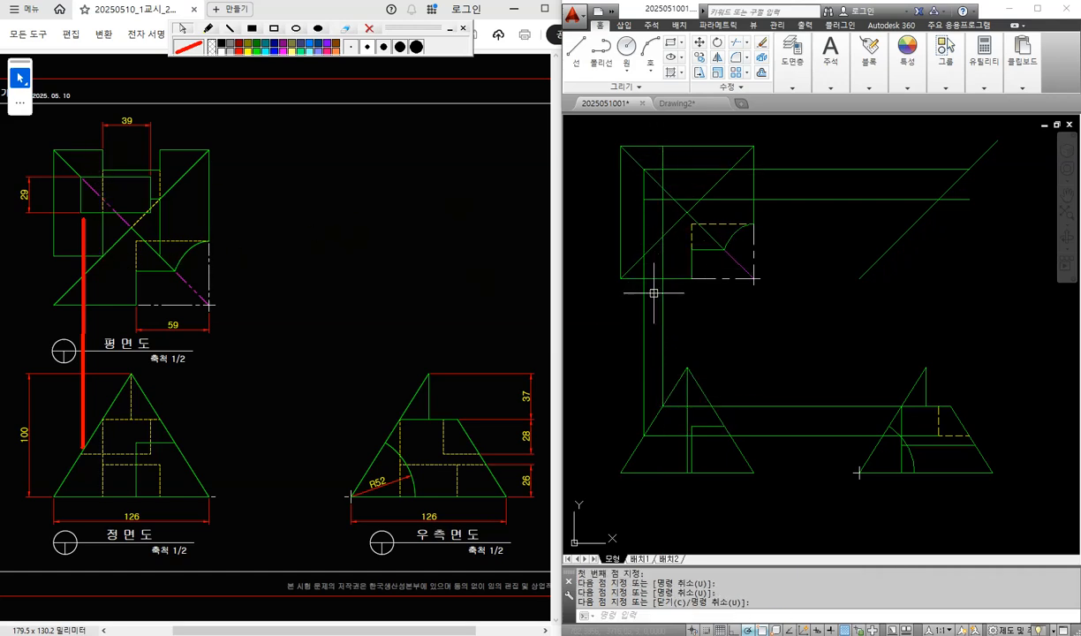
# Step: Trim the two vertical projections below the plan's diagonal and the notch's lower edge, and clear the red mark from the exam sheet
pyautogui.write('tr')
pyautogui.press('Return')
pyautogui.click(676, 228)
pyautogui.press('Return')
pyautogui.click(663, 259)
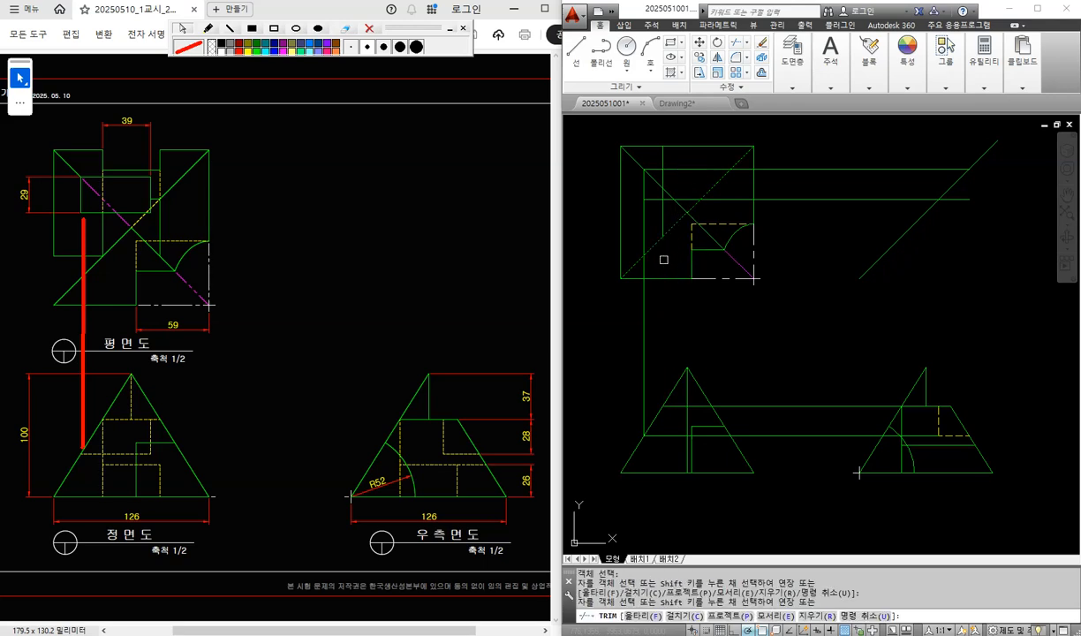
pyautogui.press('Return')
pyautogui.scroll(2, 651, 208)
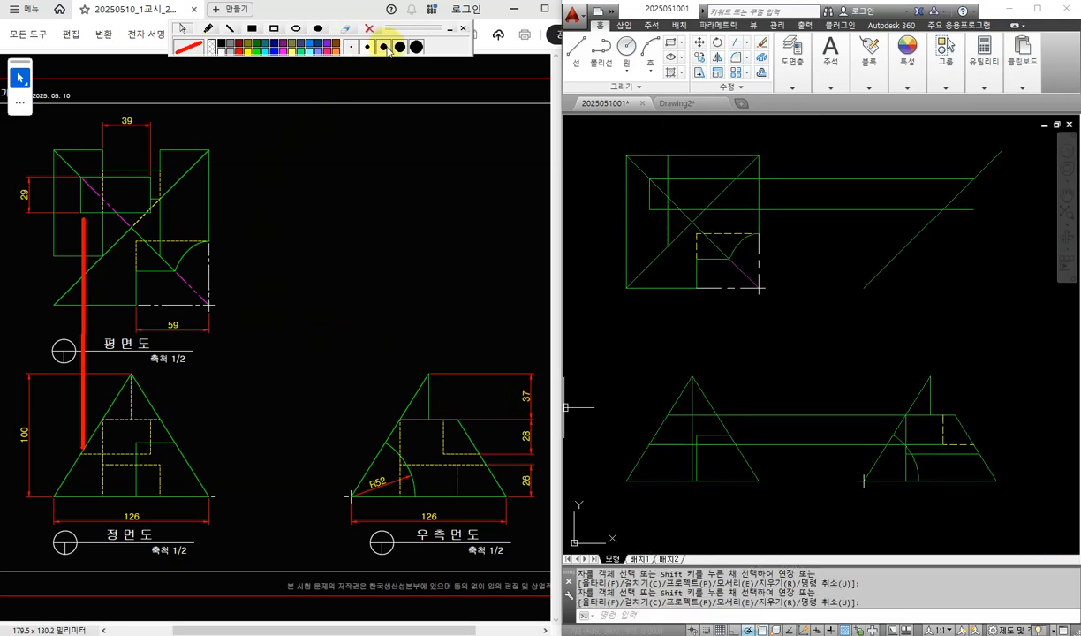
pyautogui.click(369, 29)
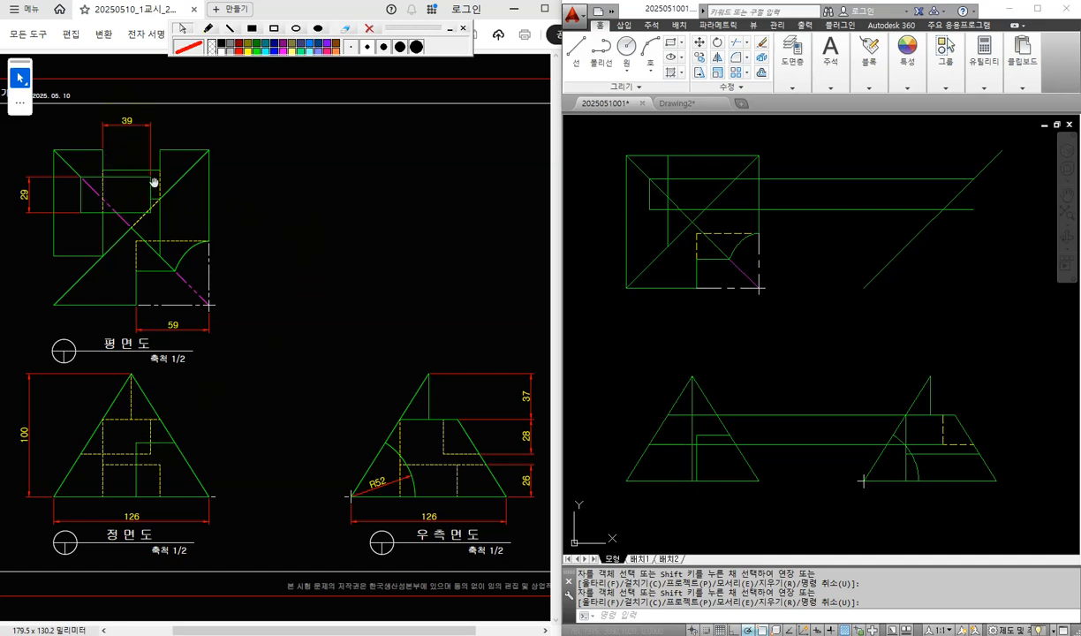
# Step: Offset the plan's second vertical line by 39 toward the middle of the square
pyautogui.scroll(1, 676, 172)
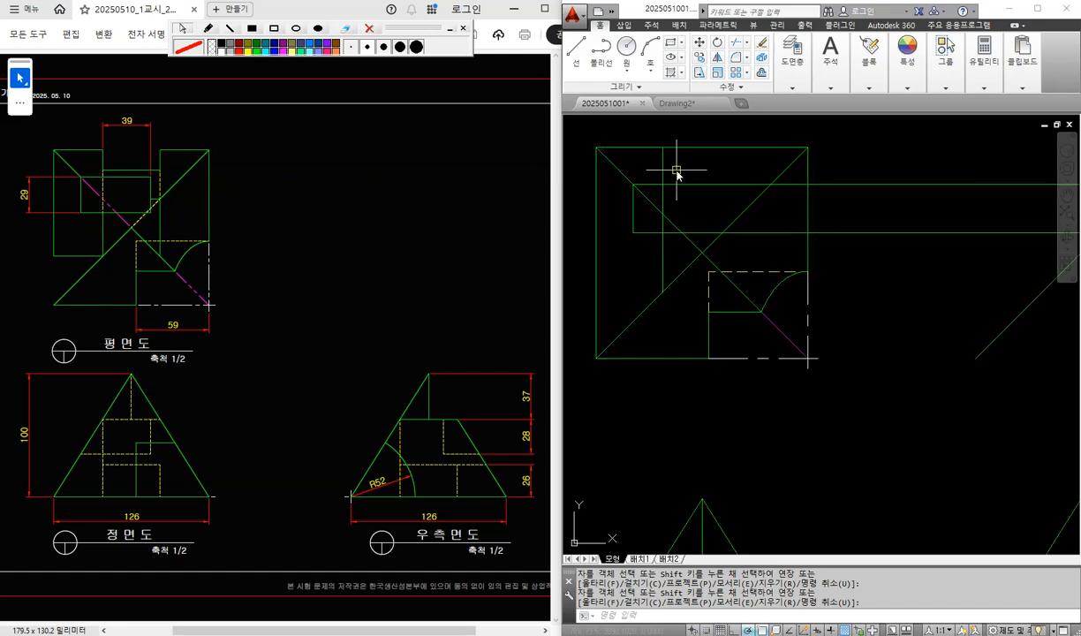
pyautogui.moveTo(711, 133); pyautogui.dragTo(707, 174, button='middle')
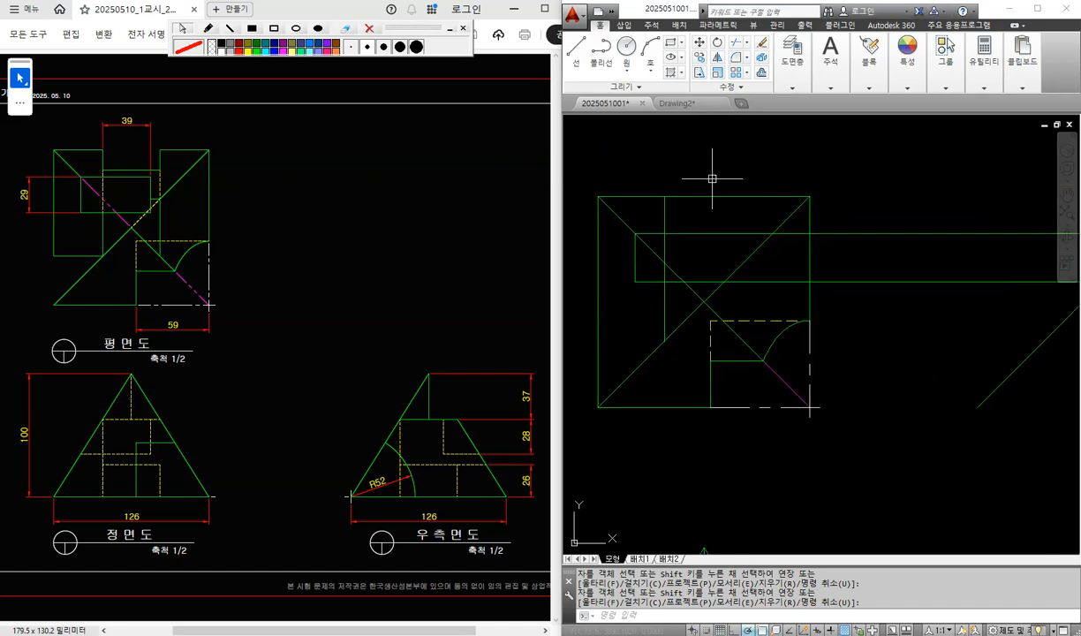
pyautogui.write('o')
pyautogui.press('Return')
pyautogui.write('39')
pyautogui.press('Return')
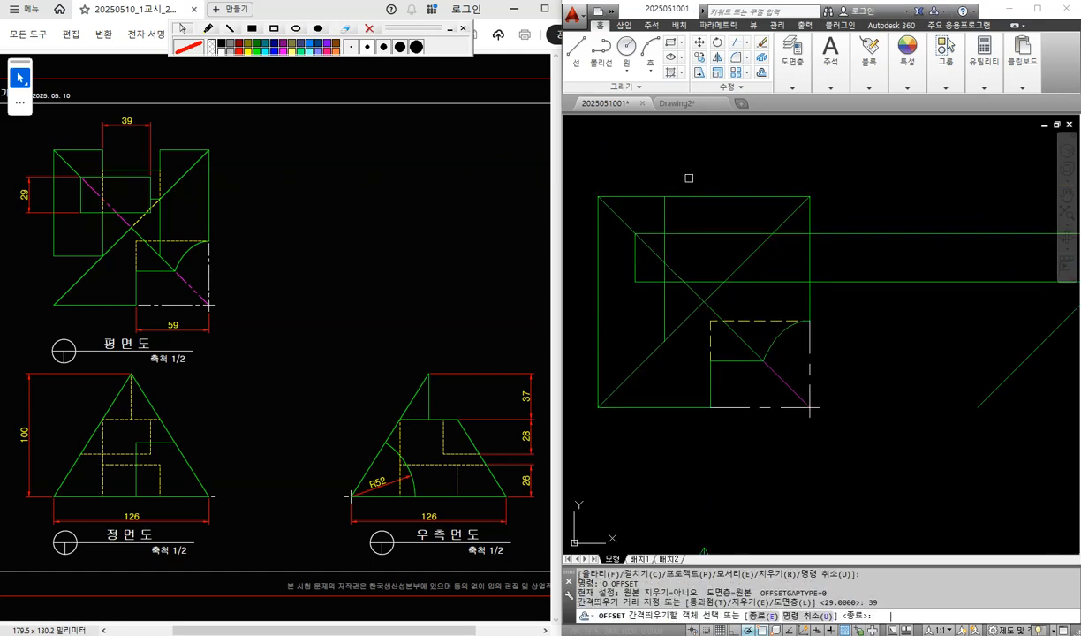
pyautogui.click(666, 218)
pyautogui.click(733, 216)
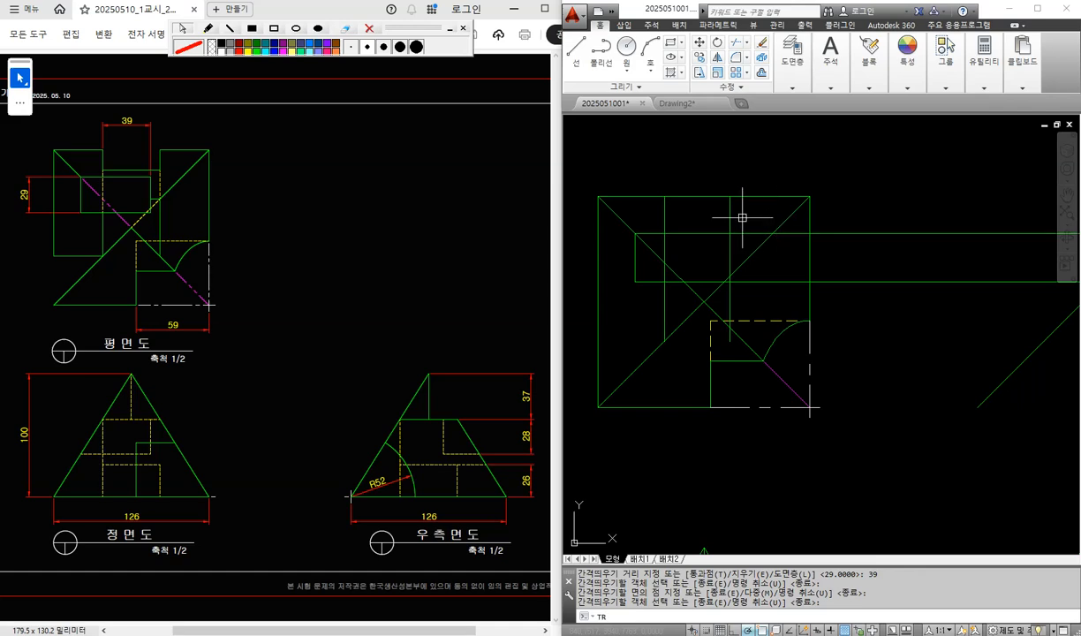
pyautogui.press('Return')
# Step: Trim the plan's two horizontal lines beyond the offset vertical, and that vertical outside them, to close the notch rectangle
pyautogui.write('tr')
pyautogui.press('Return')
pyautogui.press('Return')
pyautogui.click(759, 234)
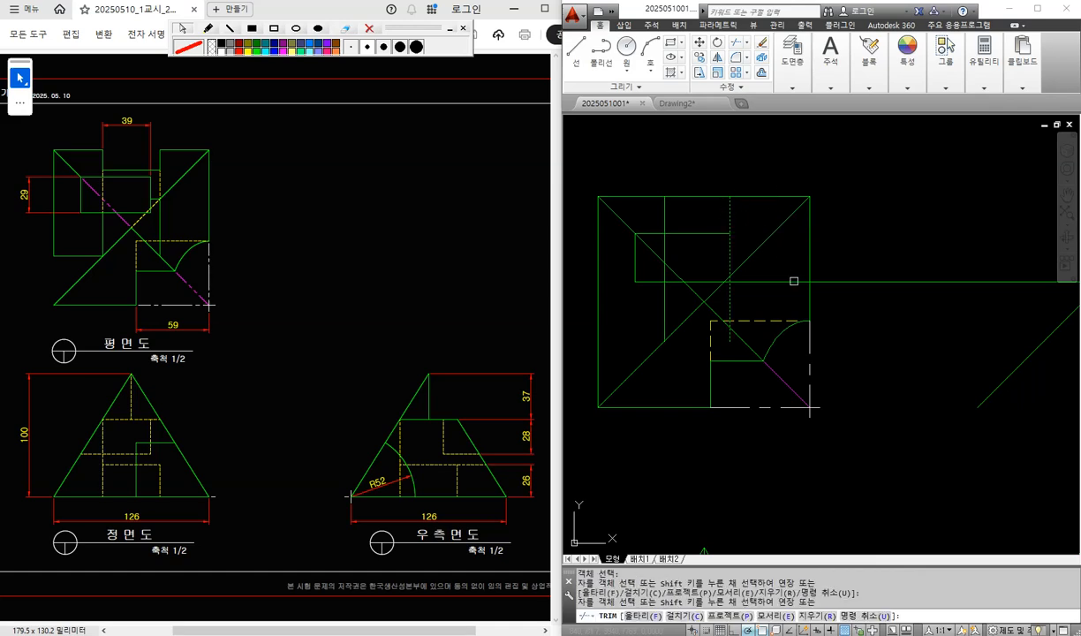
pyautogui.click(758, 281)
pyautogui.press('Return')
pyautogui.press('Return')
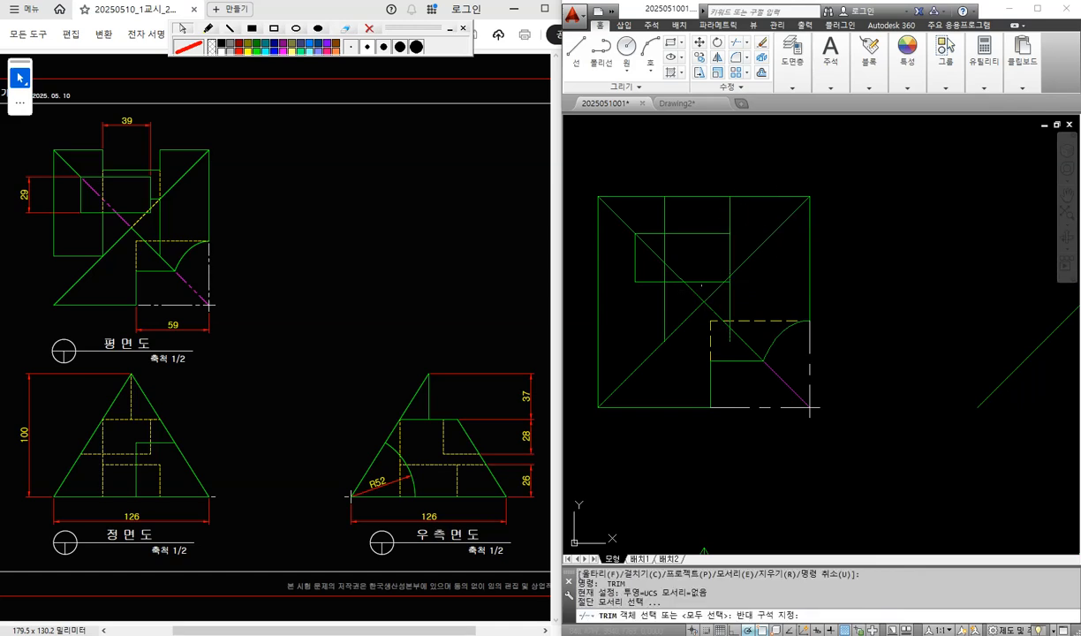
pyautogui.click(669, 250)
pyautogui.press('Return')
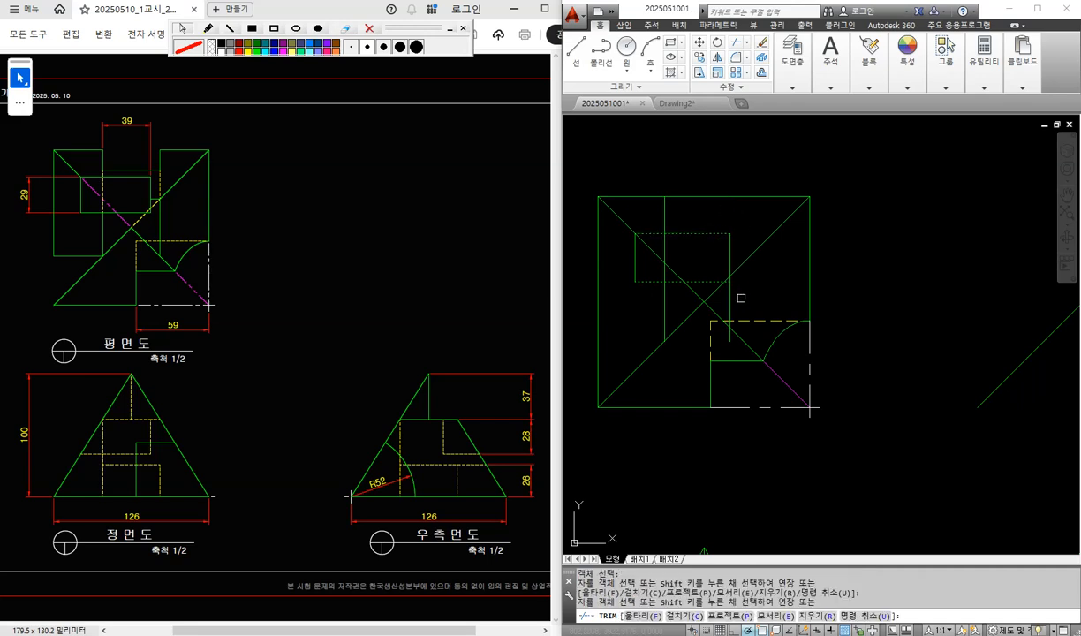
pyautogui.click(731, 300)
pyautogui.press('Return')
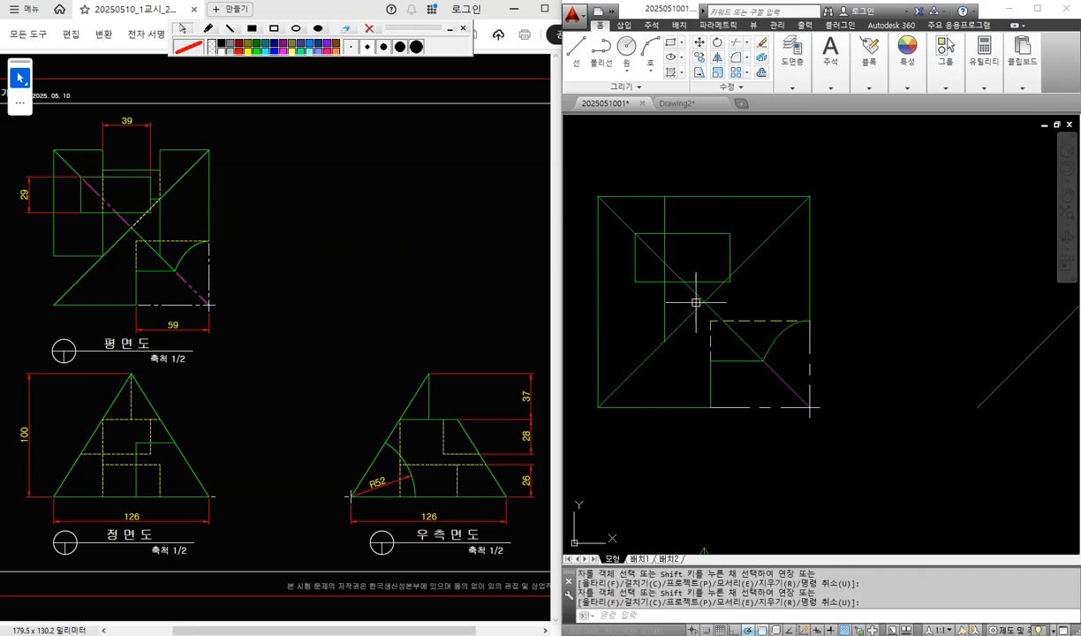
# Step: Draw a vertical line from the plan notch rectangle's lower inner corner down to the front view's lower horizontal projection line
pyautogui.write('l')
pyautogui.press('Return')
pyautogui.click(730, 281)
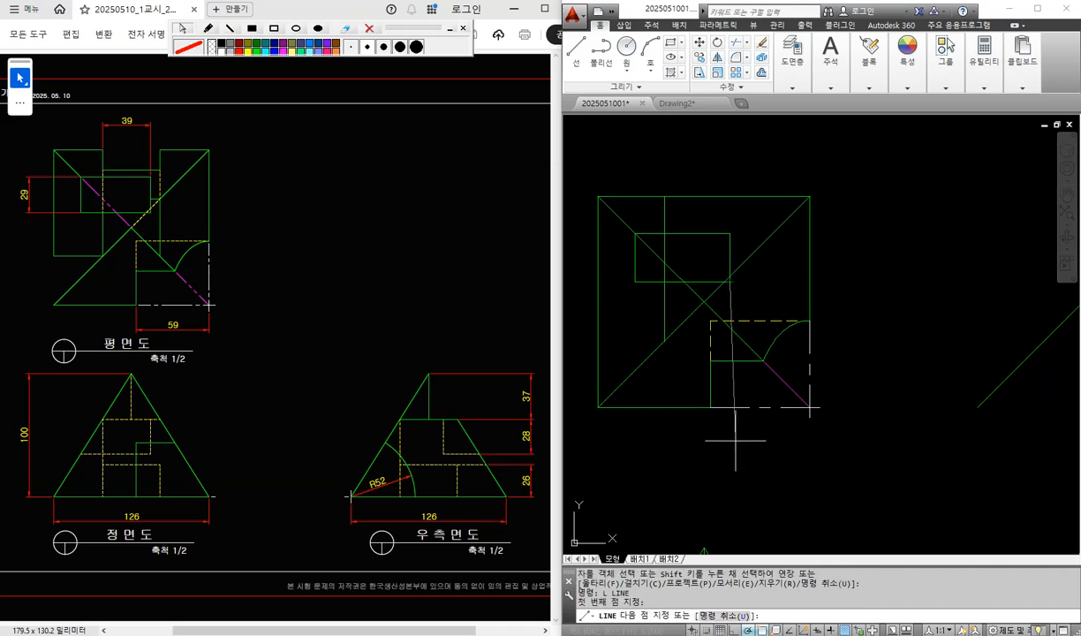
pyautogui.moveTo(724, 445); pyautogui.dragTo(729, 194, button='middle')
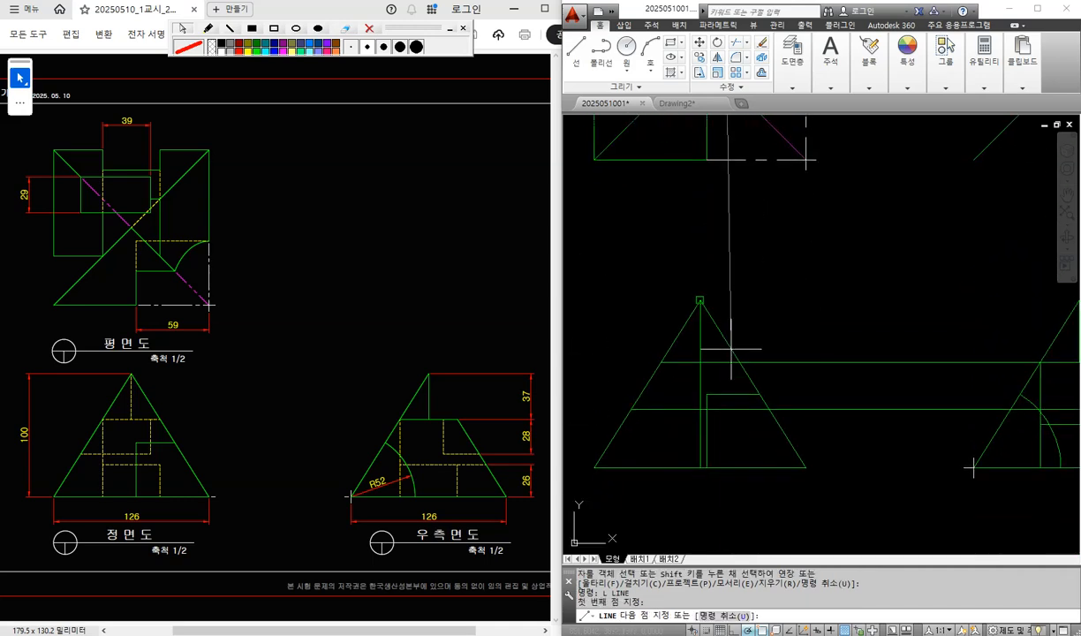
pyautogui.click(726, 409)
pyautogui.press('Return')
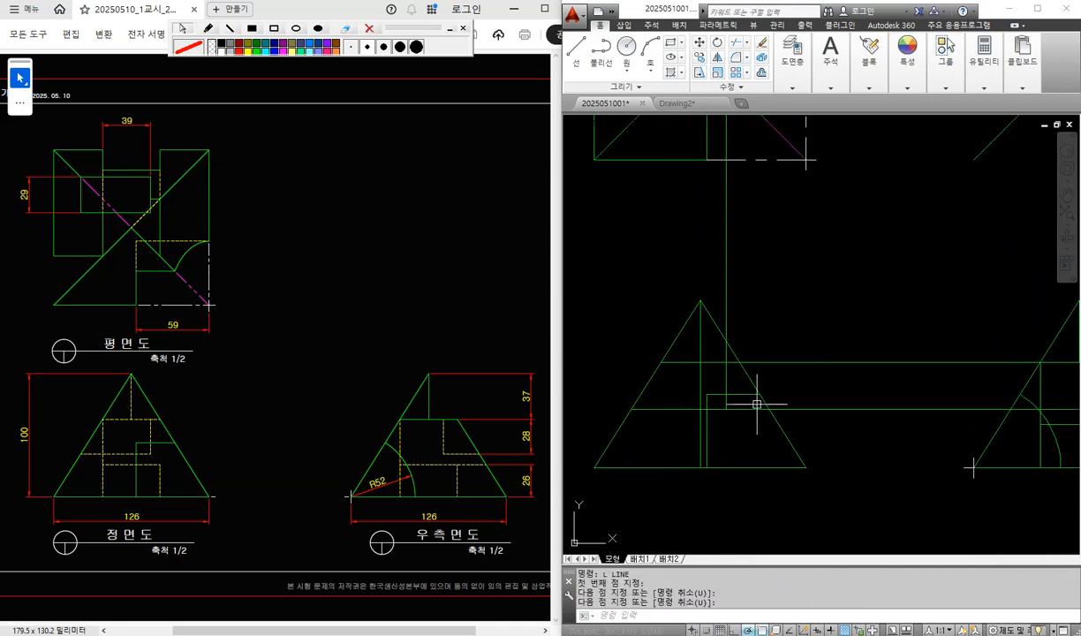
# Step: Trim the front view's lower horizontal projection line beyond the new vertical line
pyautogui.scroll(-2, 755, 399)
pyautogui.moveTo(729, 320); pyautogui.dragTo(729, 357, button='middle')
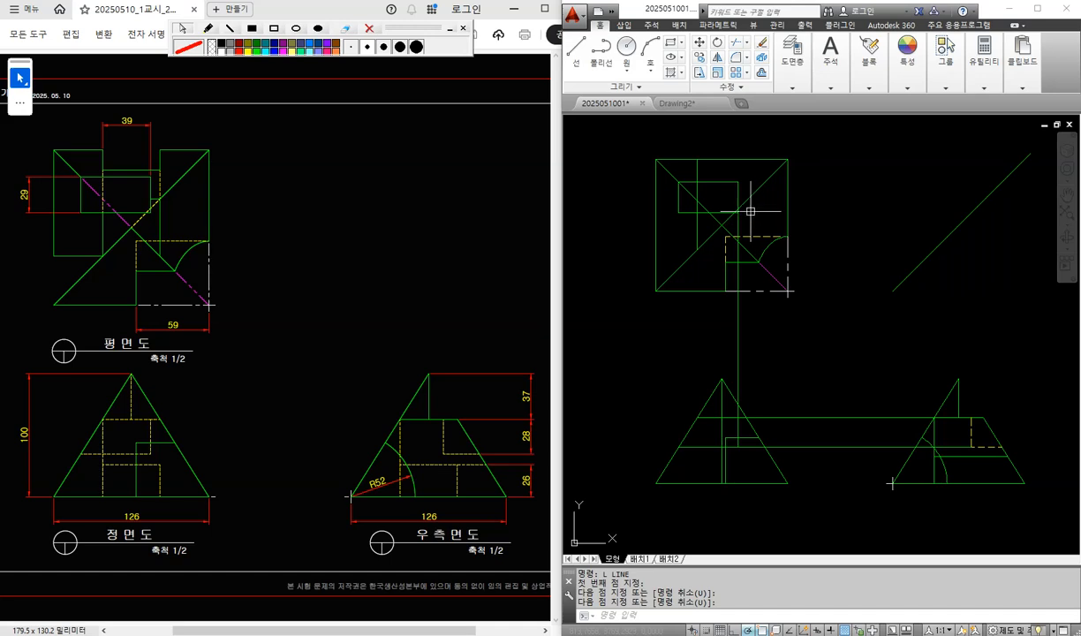
pyautogui.scroll(2, 740, 440)
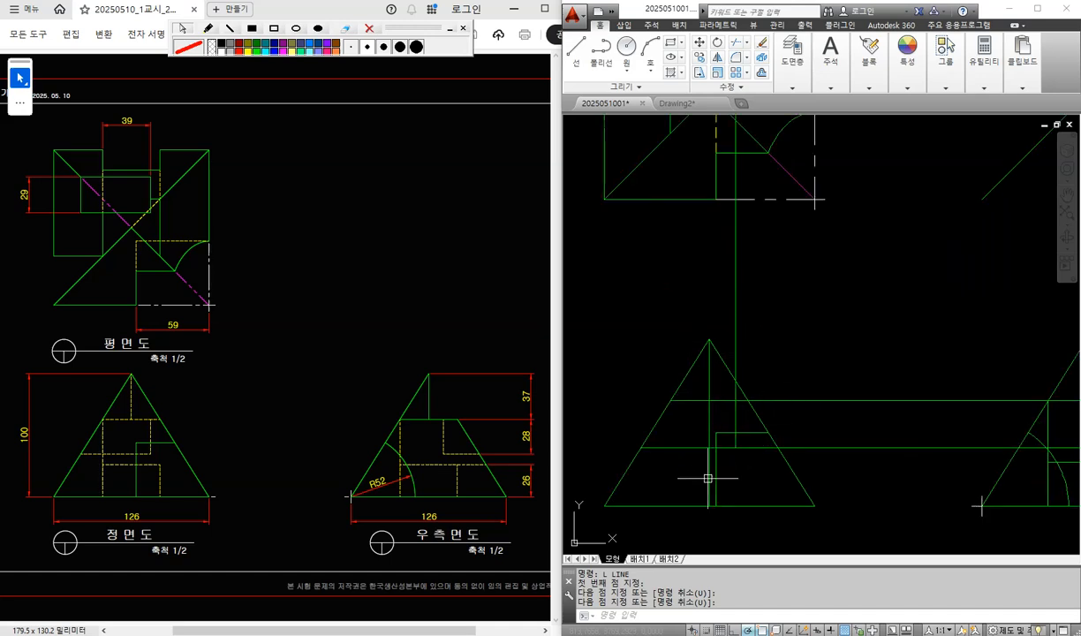
pyautogui.scroll(2, 726, 451)
pyautogui.write('tr')
pyautogui.press('Return')
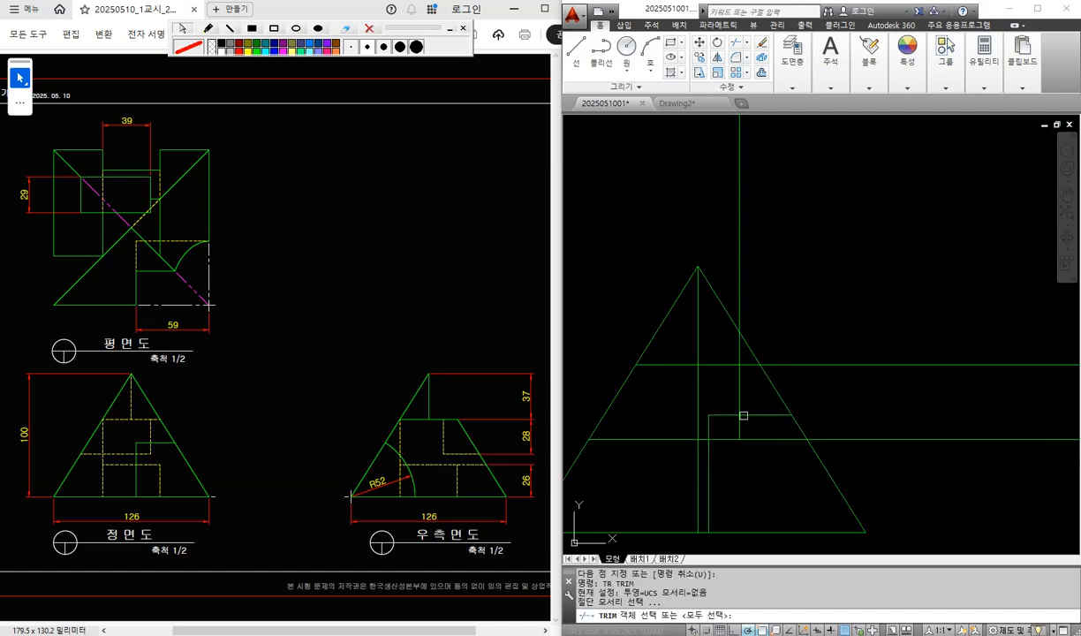
pyautogui.click(739, 390)
pyautogui.press('Return')
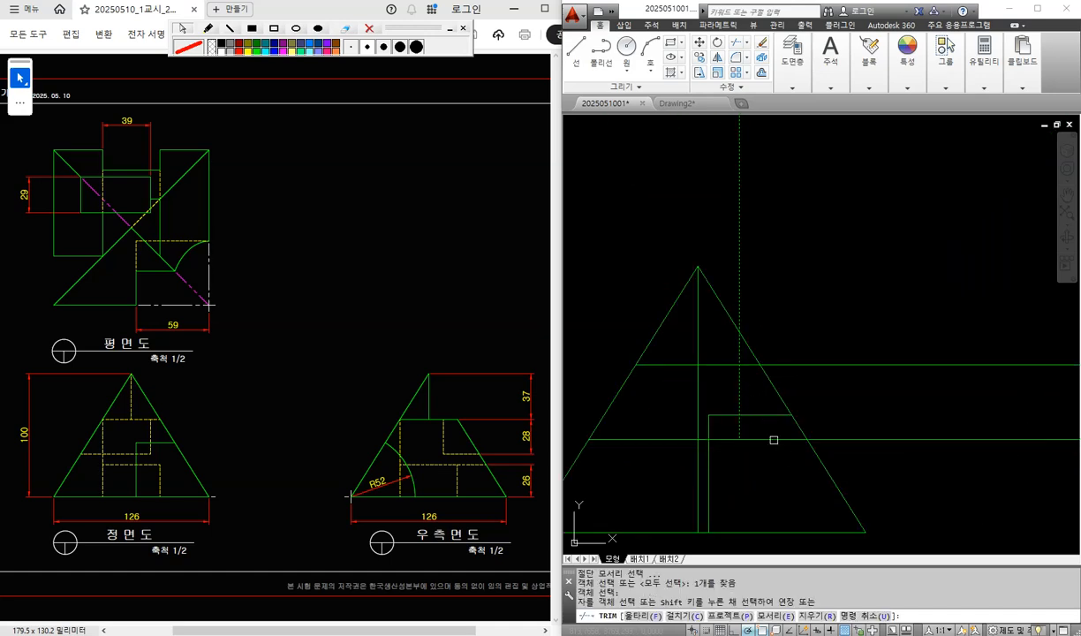
pyautogui.click(774, 438)
pyautogui.press('Return')
# Step: Trim the front view notch's vertical above the upper horizontal line, and trim that horizontal beyond the triangle's sloping edge
pyautogui.press('Return')
pyautogui.click(724, 365)
pyautogui.press('Return')
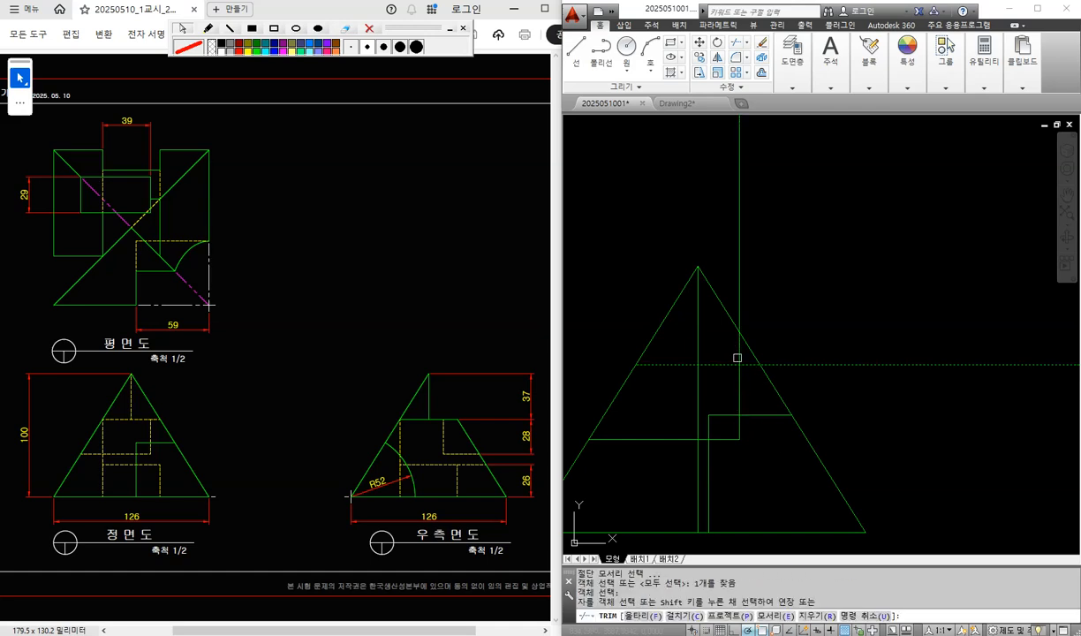
pyautogui.click(737, 358)
pyautogui.press('Return')
pyautogui.scroll(-2, 759, 428)
pyautogui.press('Return')
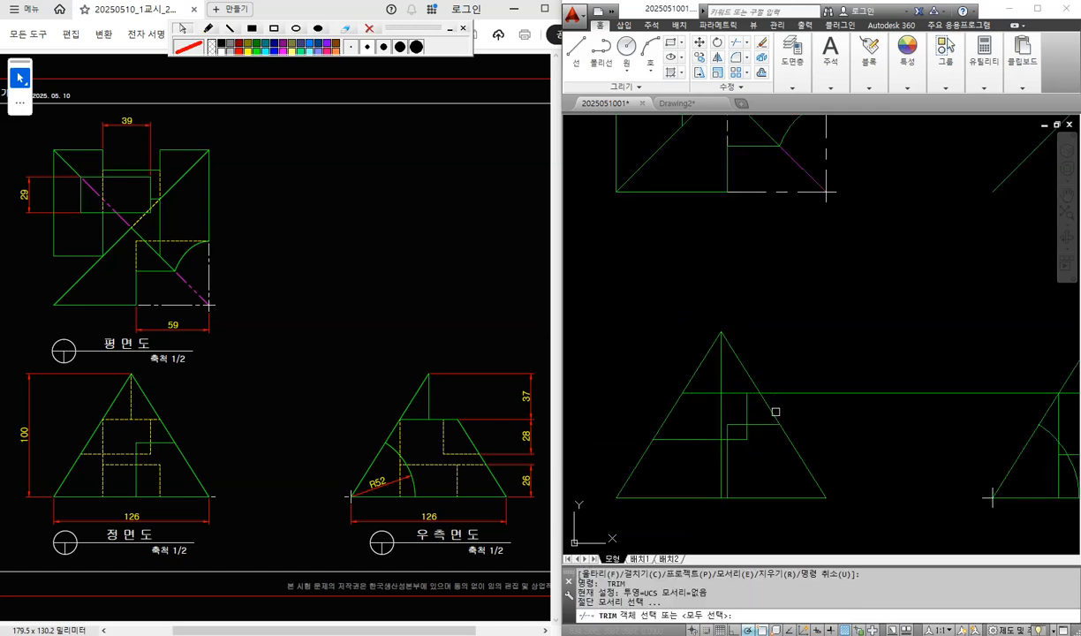
pyautogui.press('Return')
pyautogui.click(784, 392)
pyautogui.press('Return')
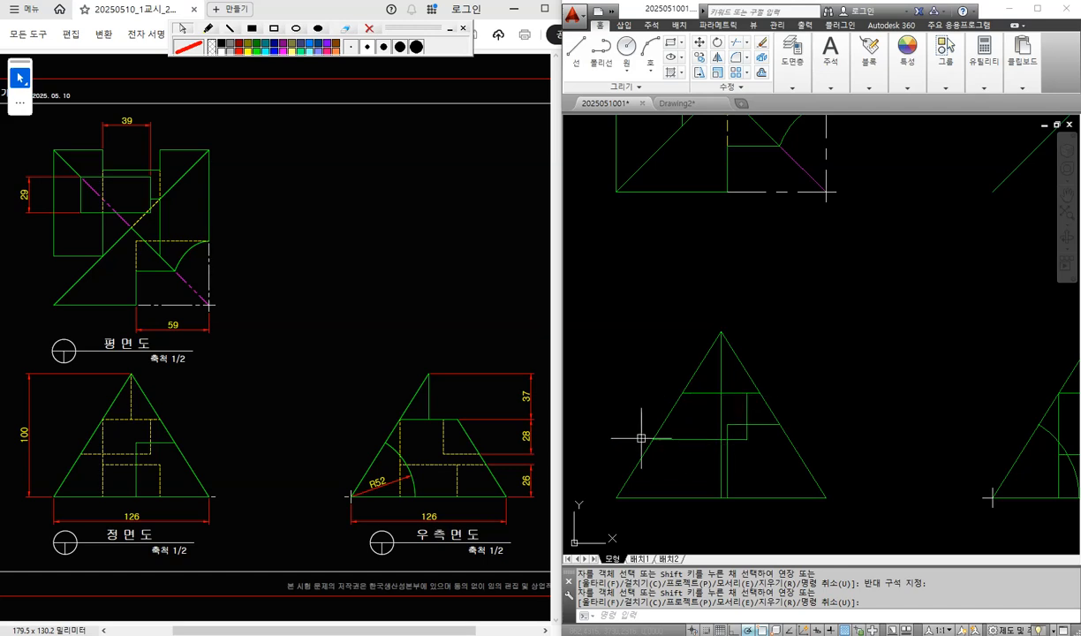
# Step: Trim the front view's vertical line from the apex below the upper horizontal line
pyautogui.press('Return')
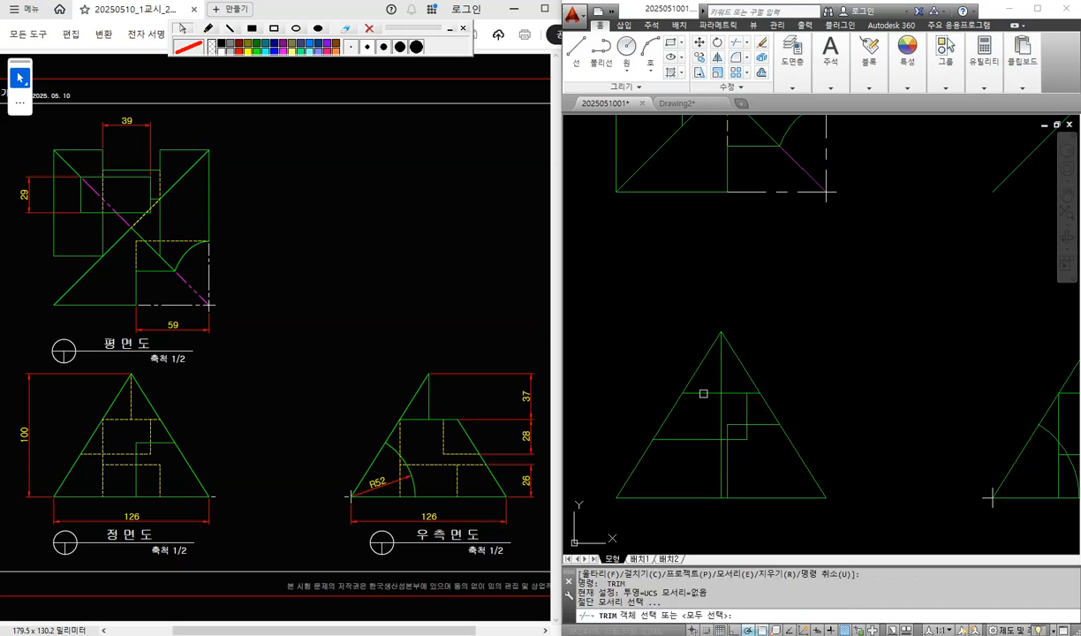
pyautogui.press('Return')
pyautogui.click(722, 402)
pyautogui.press('Return')
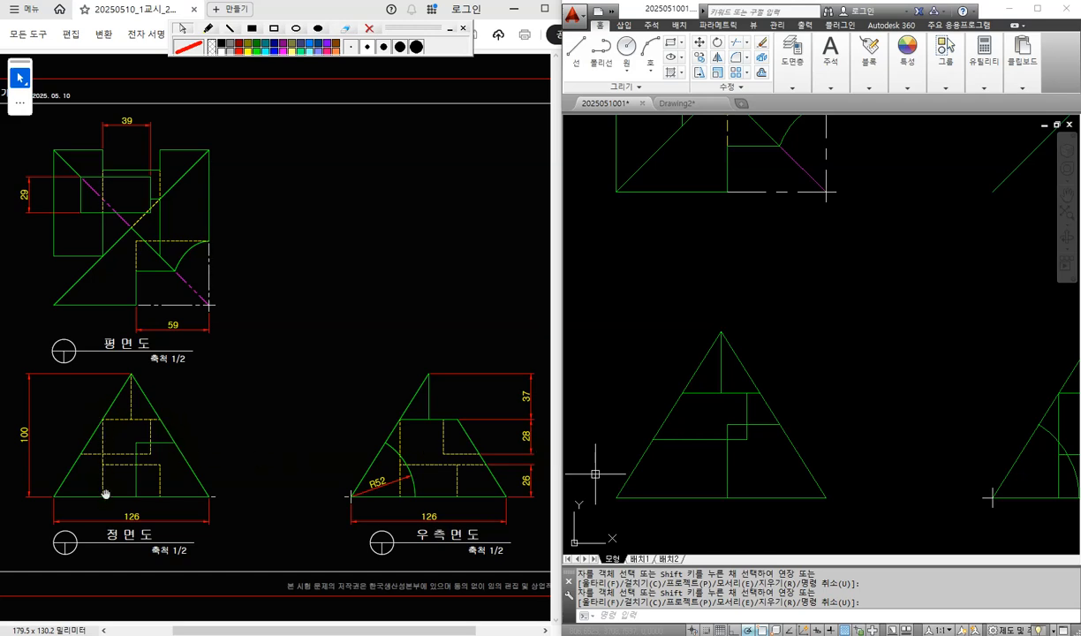
pyautogui.press('Return')
pyautogui.press('Escape')
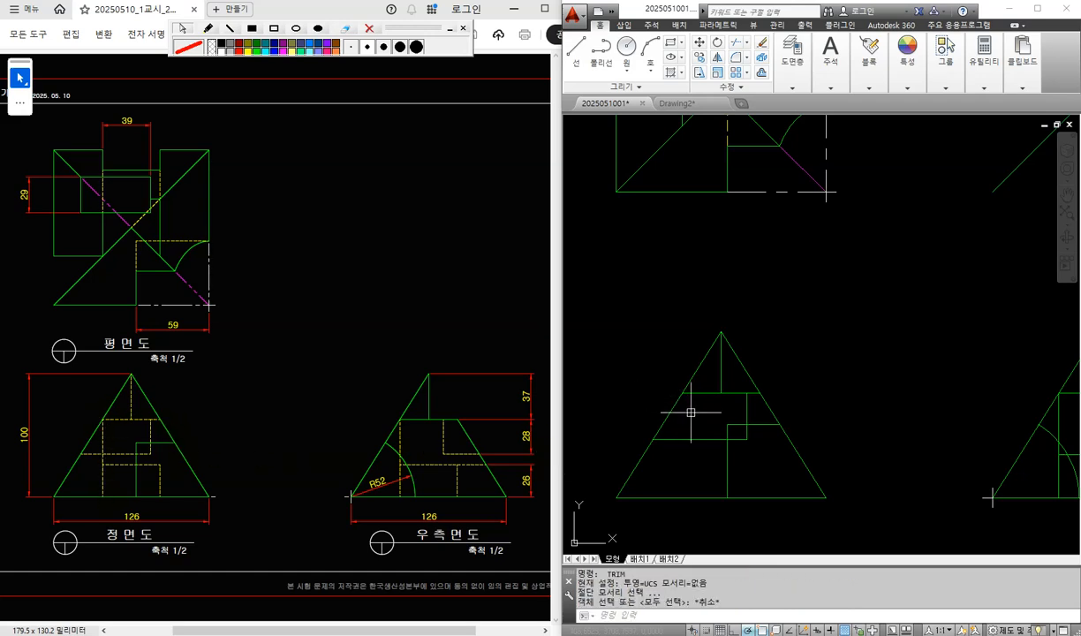
# Step: Draw a vertical line from the outer end of the front view's upper horizontal line down to the base
pyautogui.write('l')
pyautogui.press('Return')
pyautogui.click(683, 393)
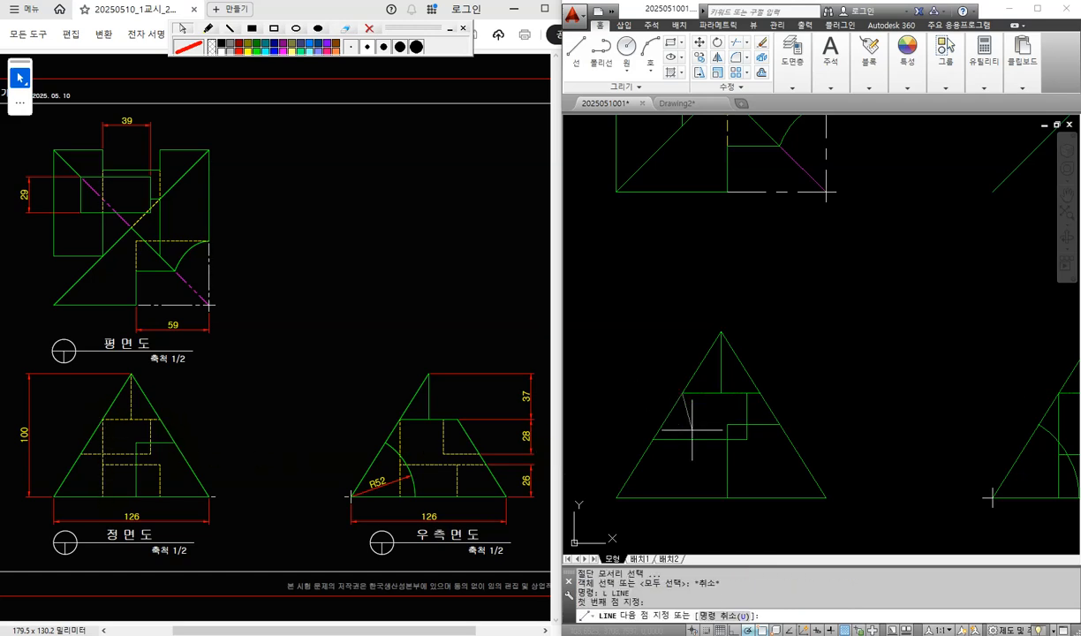
pyautogui.click(682, 496)
pyautogui.press('Return')
# Step: Match the right side view's inner vertical line and lower horizontal line to the dashed hidden notch line's properties
pyautogui.write('ma')
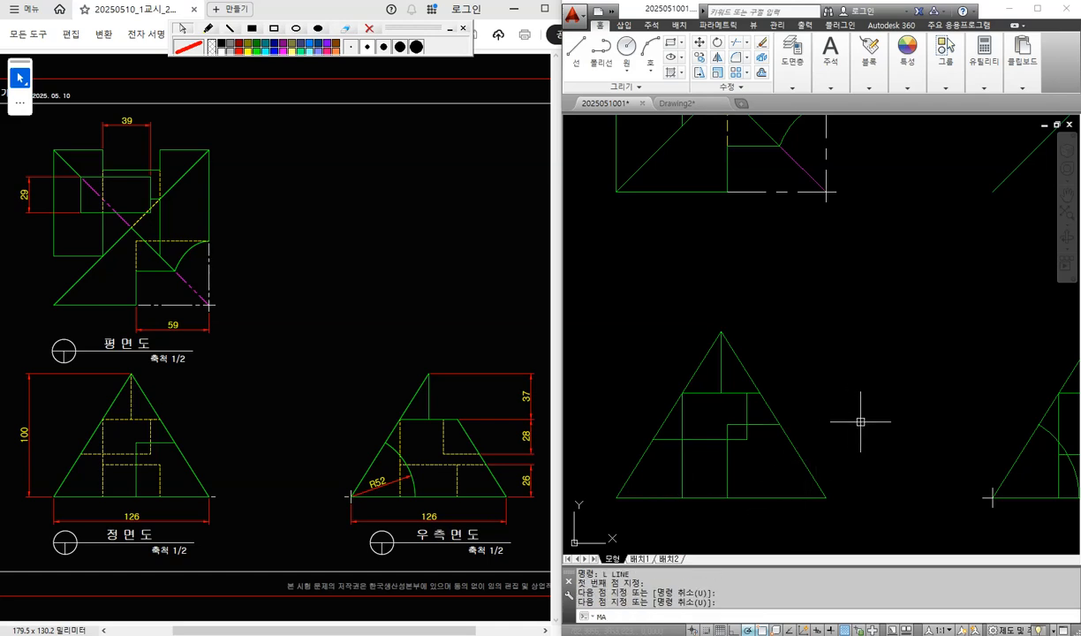
pyautogui.press('Return')
pyautogui.moveTo(880, 461); pyautogui.dragTo(828, 428, button='middle')
pyautogui.moveTo(951, 400); pyautogui.dragTo(910, 383, button='middle')
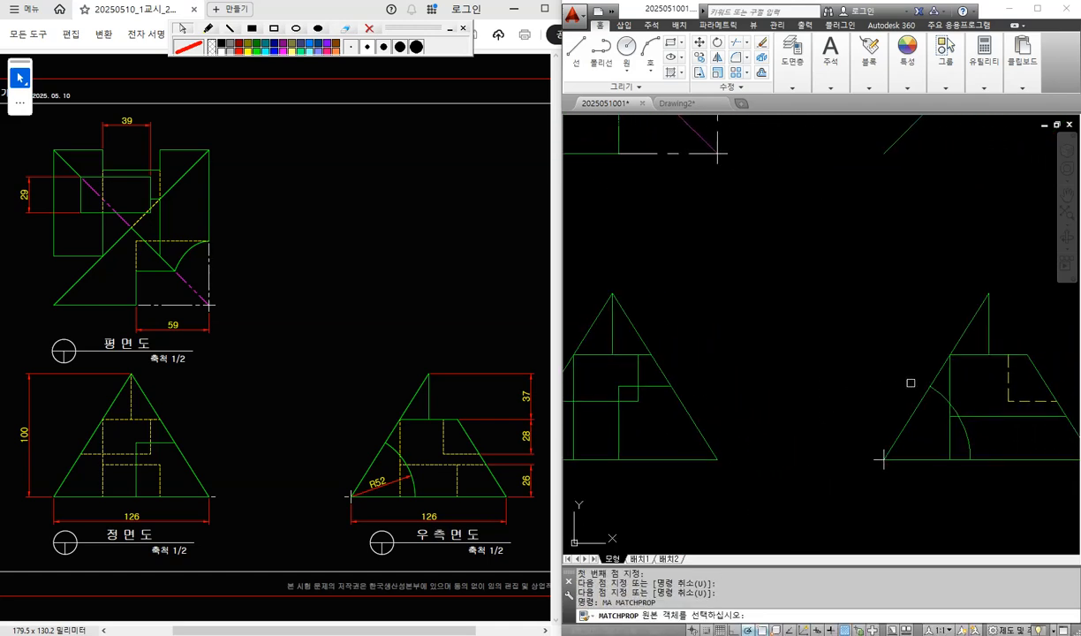
pyautogui.click(1008, 376)
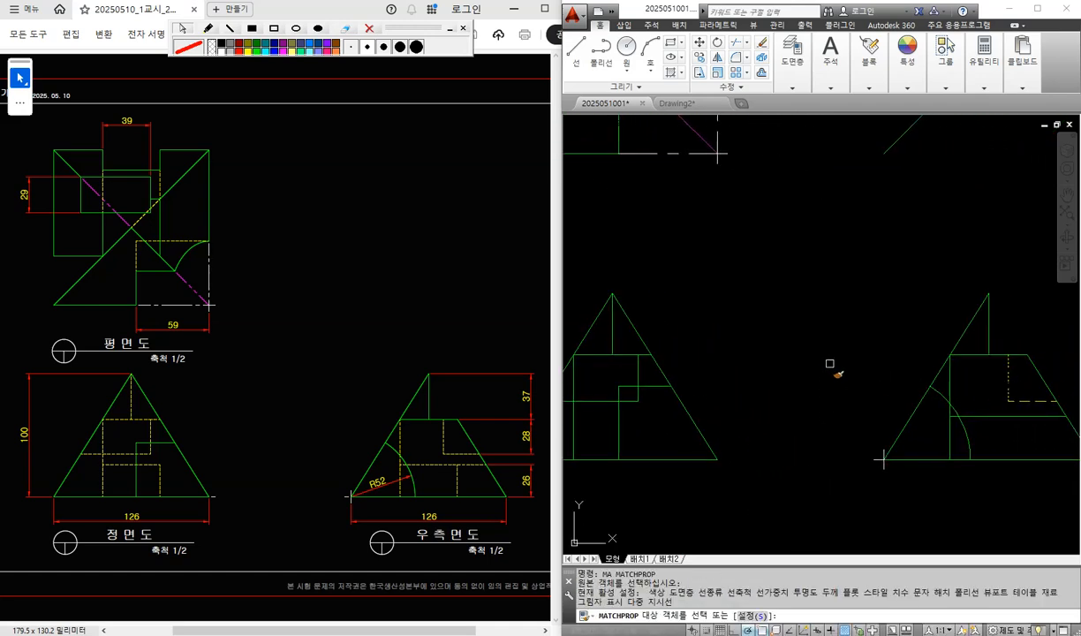
pyautogui.click(951, 385)
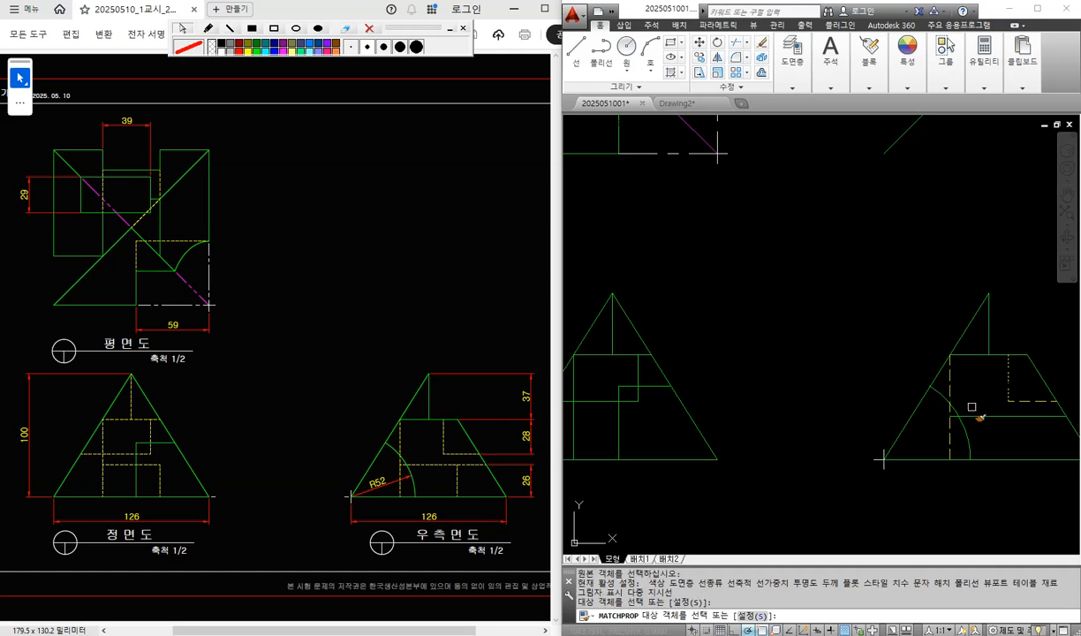
pyautogui.click(995, 415)
# Step: Apply the same hidden-line properties to the front view's apex vertical, upper horizontal, long left vertical and notch lines
pyautogui.moveTo(713, 374); pyautogui.dragTo(814, 379, button='middle')
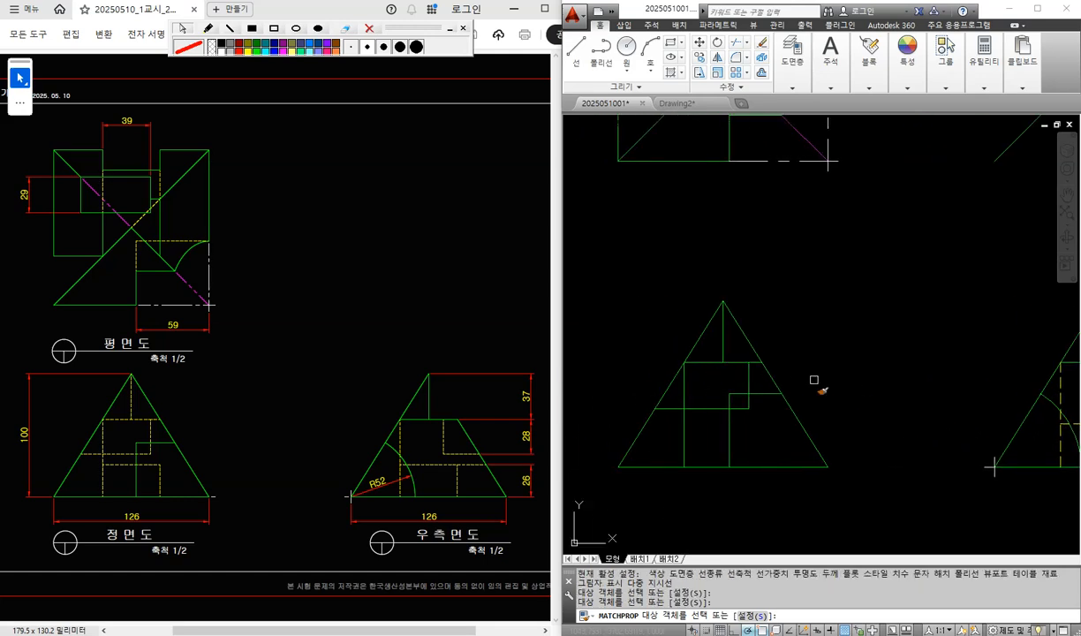
pyautogui.click(710, 361)
pyautogui.click(722, 343)
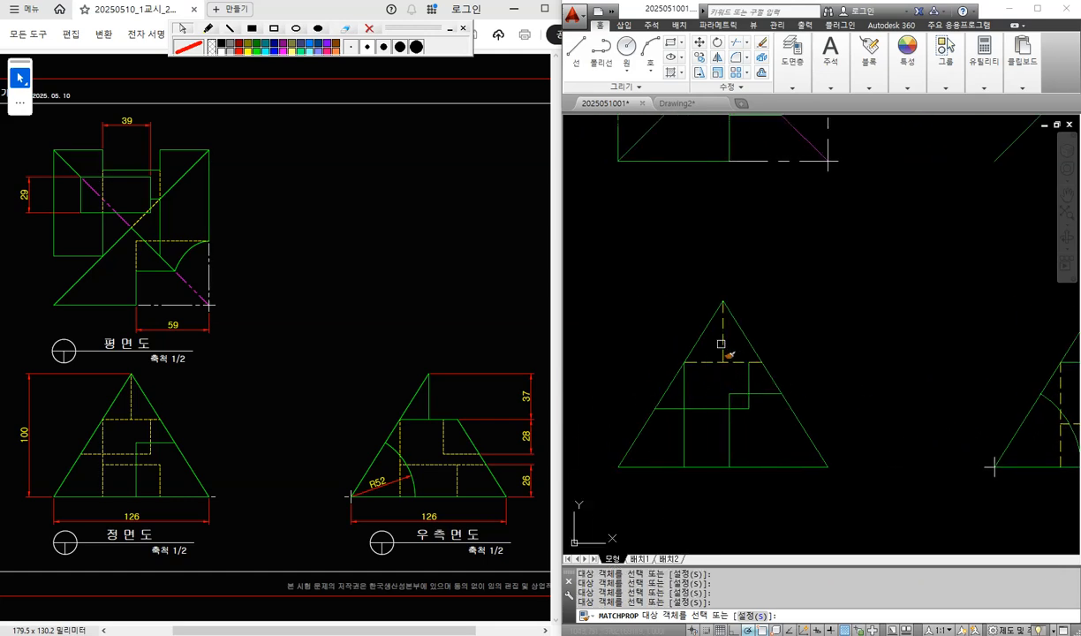
pyautogui.click(708, 395)
pyautogui.click(756, 415)
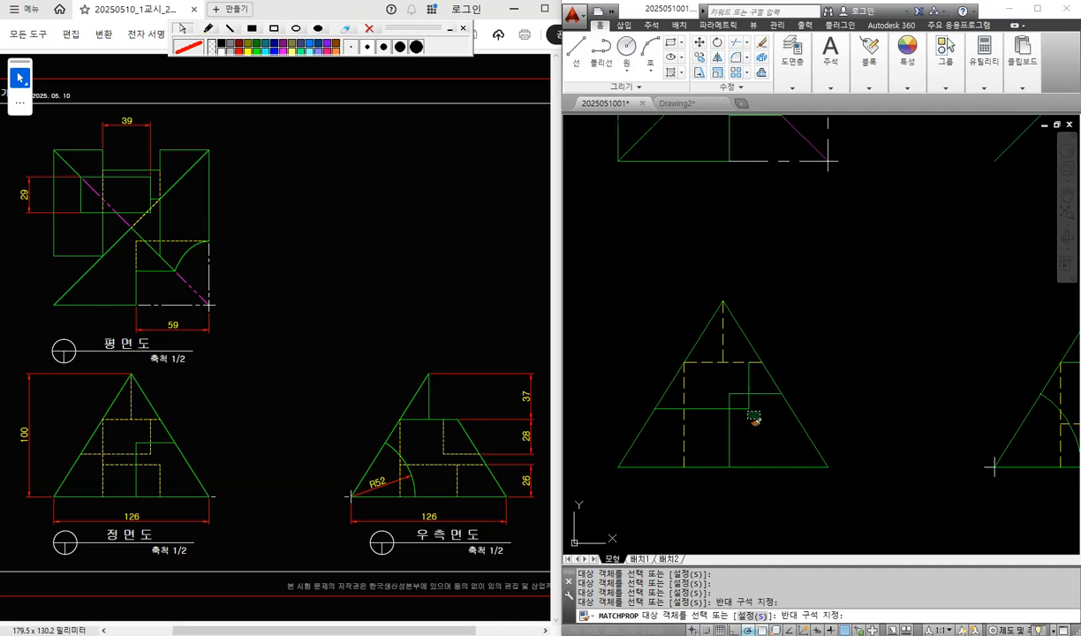
pyautogui.click(741, 403)
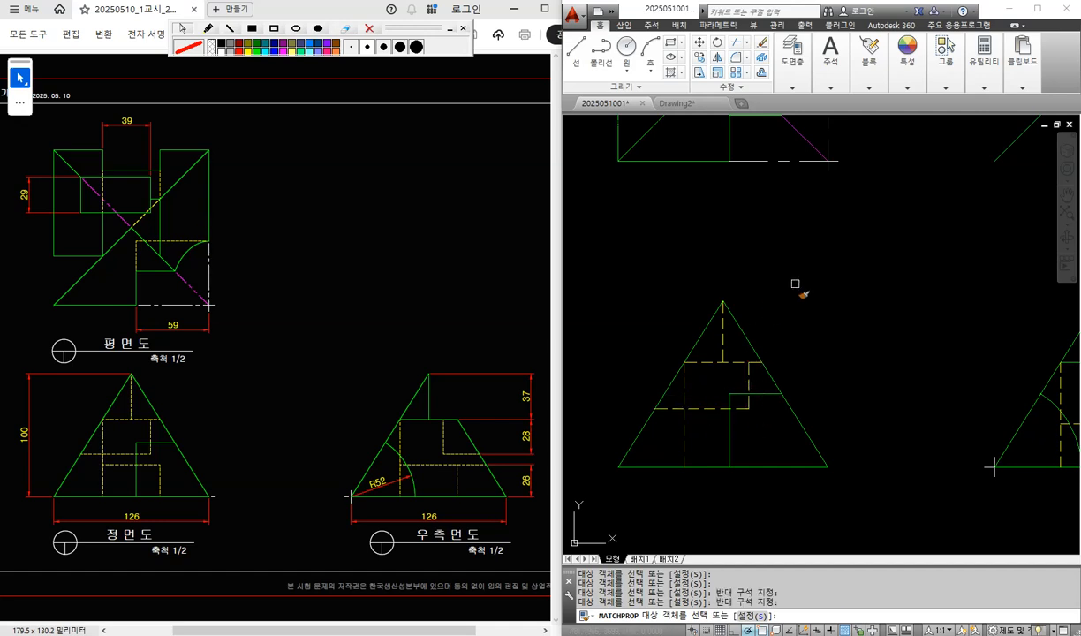
pyautogui.scroll(-2, 795, 283)
pyautogui.moveTo(810, 268); pyautogui.dragTo(794, 357, button='middle')
pyautogui.press('Return')
# Step: Mark two vertical projection lines on the exam sheet from the front view's upper horizontal line ends to the plan's diagonals
pyautogui.scroll(2, 814, 374)
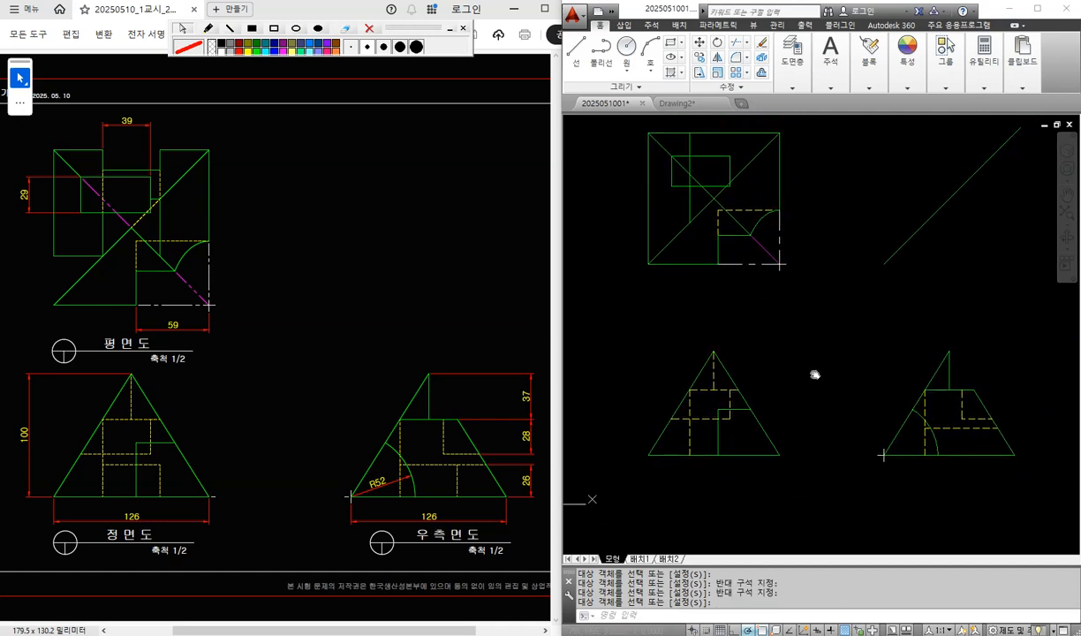
pyautogui.scroll(2, 709, 388)
pyautogui.moveTo(860, 419); pyautogui.dragTo(821, 363, button='middle')
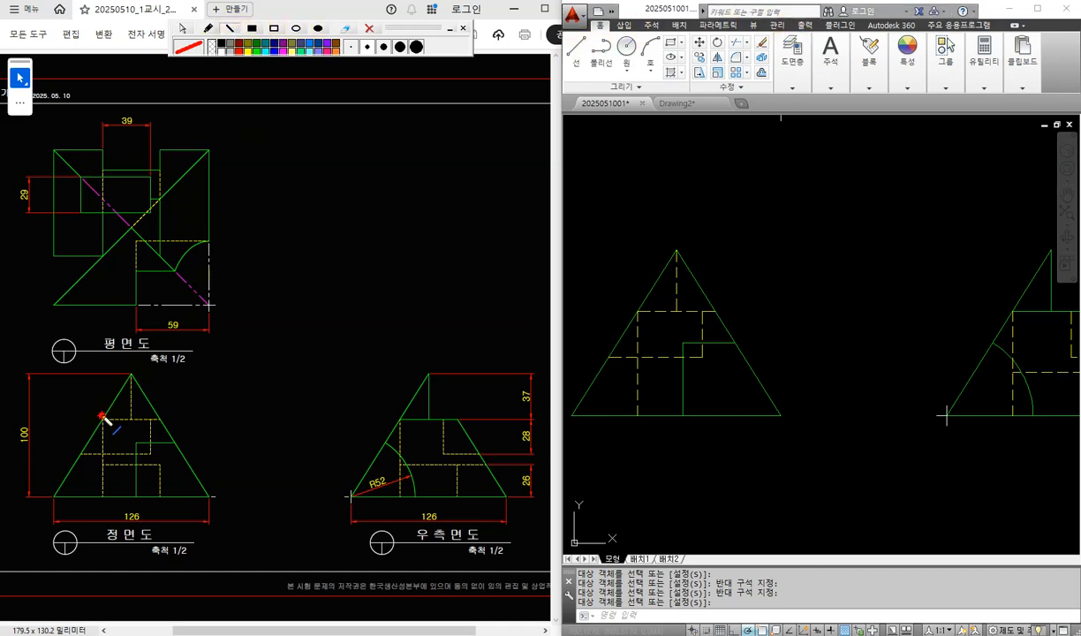
pyautogui.moveTo(104, 416); pyautogui.dragTo(104, 263)
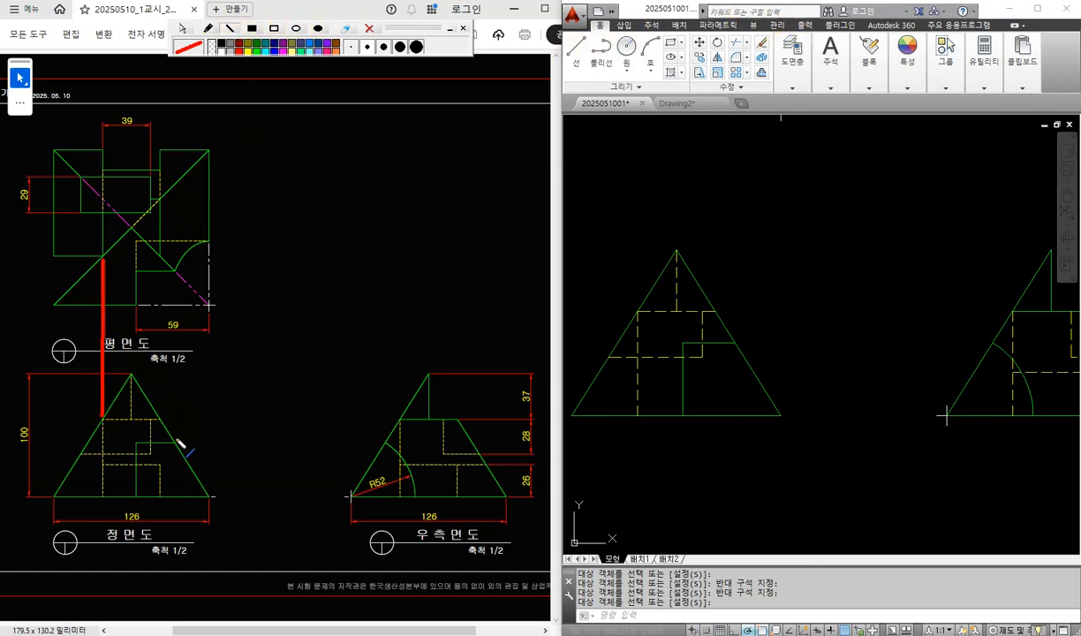
pyautogui.moveTo(160, 343); pyautogui.dragTo(165, 265)
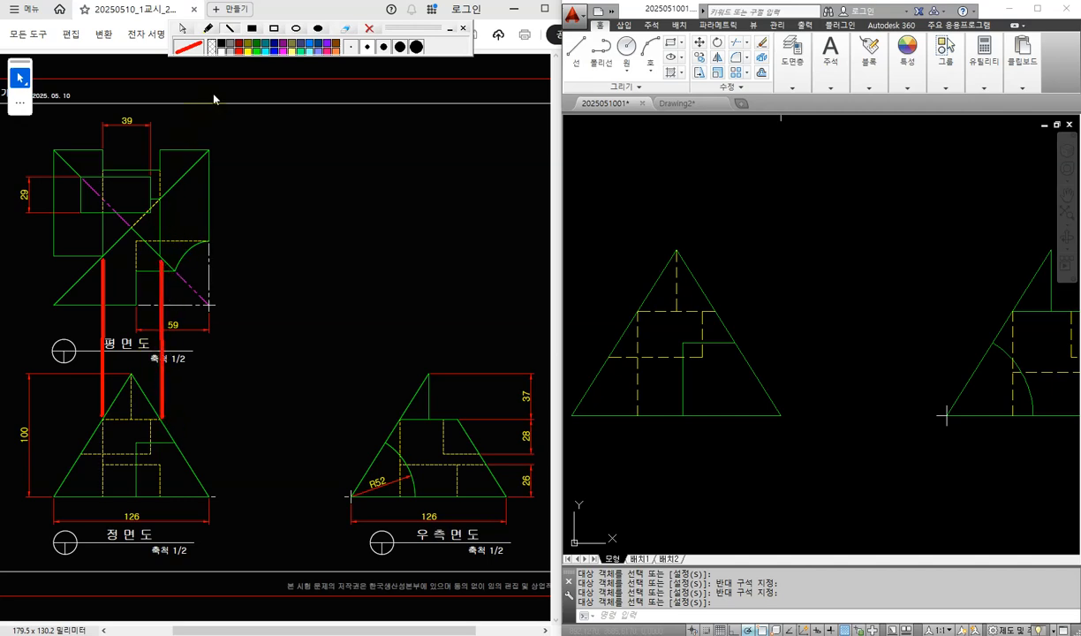
pyautogui.click(183, 28)
# Step: Draw a vertical line from the right end of the front view's upper horizontal line to the plan's top edge
pyautogui.click(733, 236)
pyautogui.moveTo(784, 270); pyautogui.dragTo(823, 390, button='middle')
pyautogui.write('L')
pyautogui.press('Return')
pyautogui.click(767, 421)
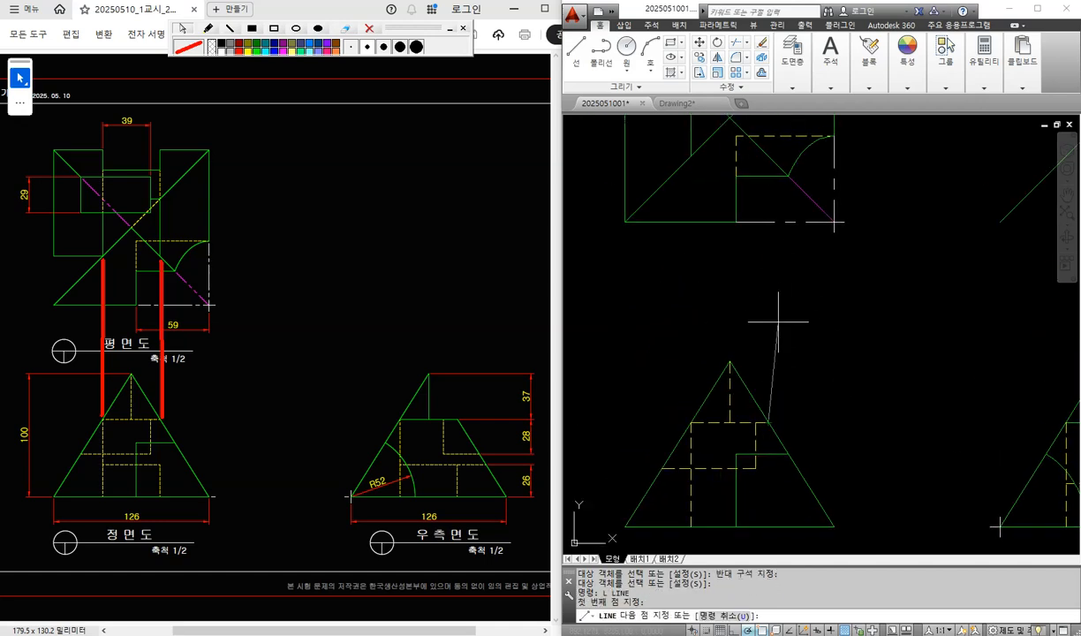
pyautogui.moveTo(784, 313); pyautogui.dragTo(766, 424, button='middle')
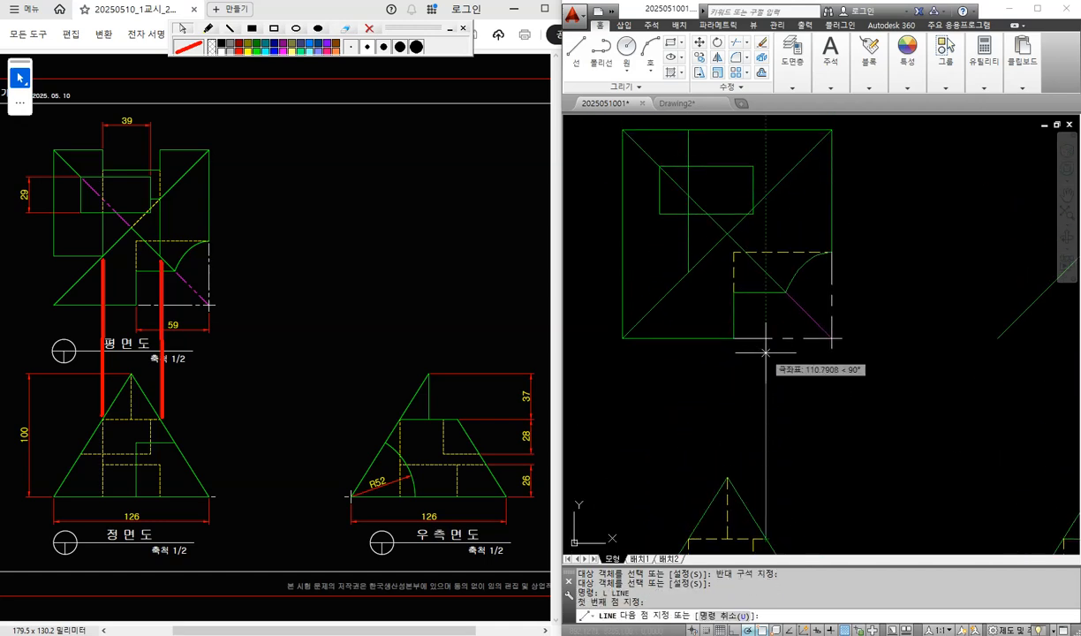
pyautogui.click(764, 133)
pyautogui.press('Return')
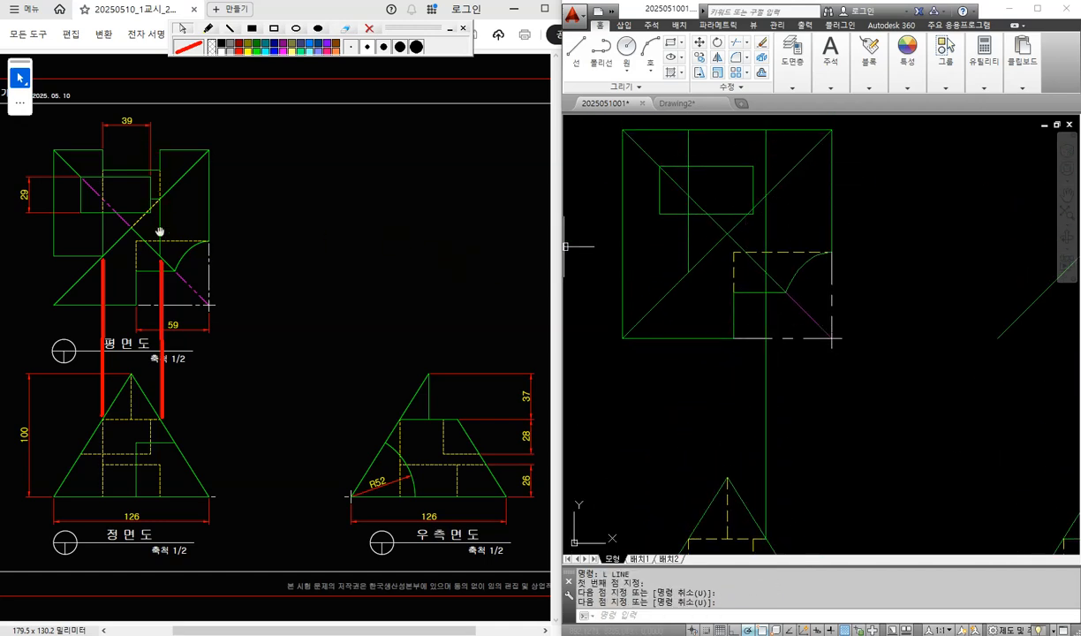
# Step: Trim the new vertical projection line below the plan's diagonal
pyautogui.write('tr')
pyautogui.press('Return')
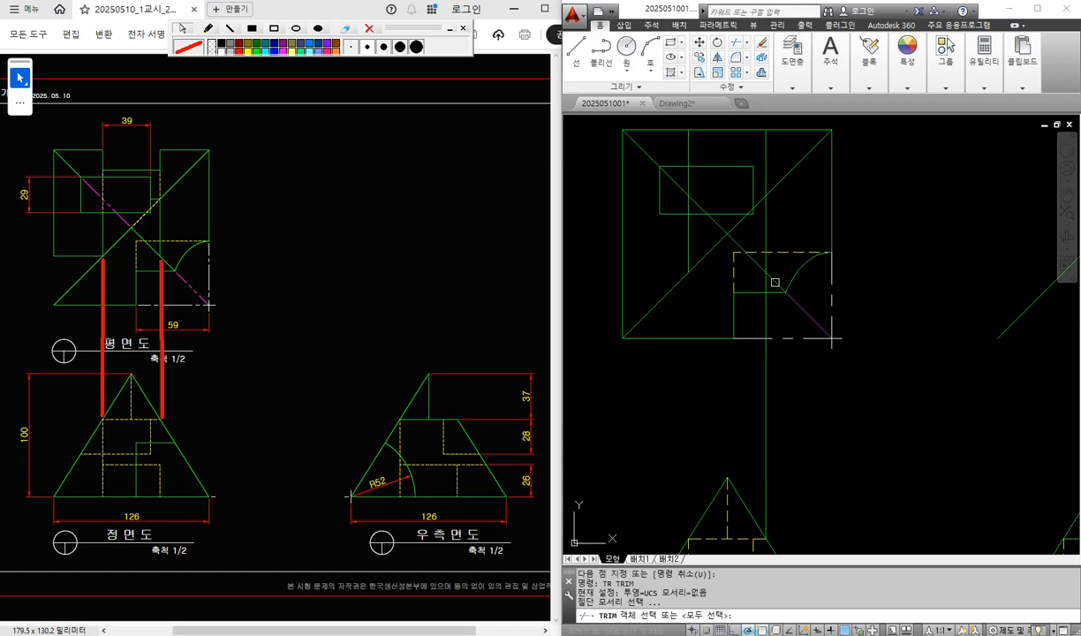
pyautogui.click(772, 287)
pyautogui.press('Return')
pyautogui.press('Return')
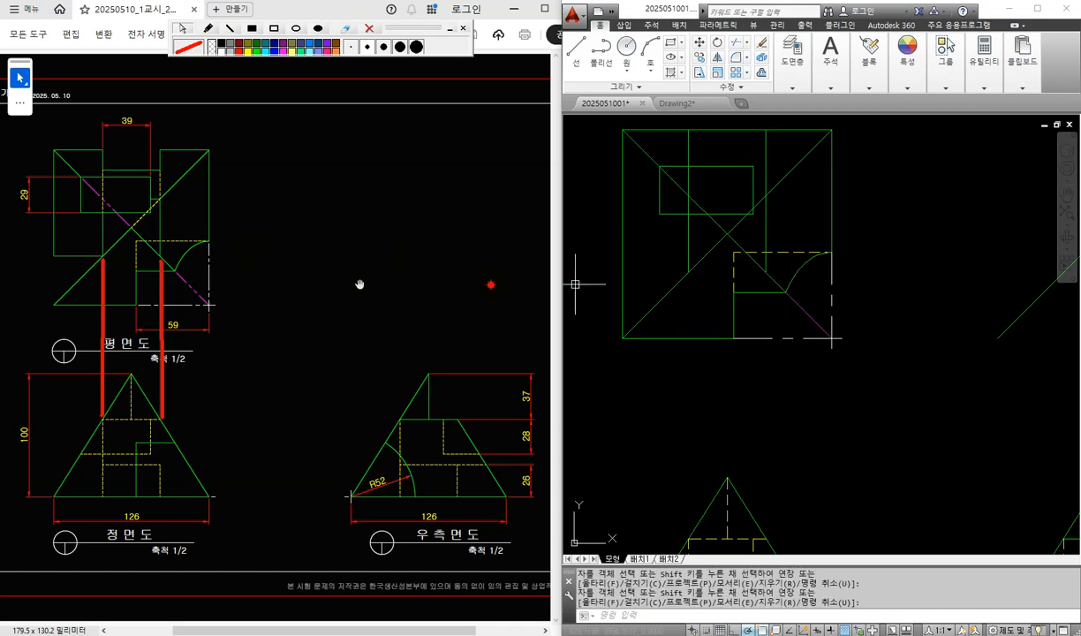
pyautogui.press('Return')
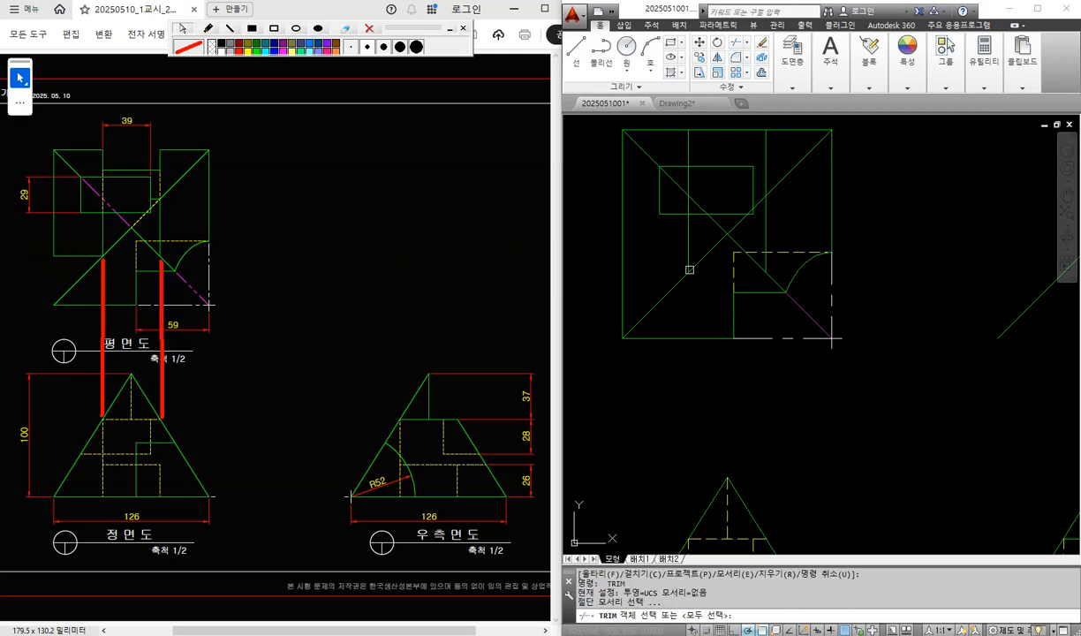
pyautogui.press('Escape')
# Step: Draw a horizontal line from the lower end of the plan's left inner vertical to the square's left edge
pyautogui.write('l')
pyautogui.press('Return')
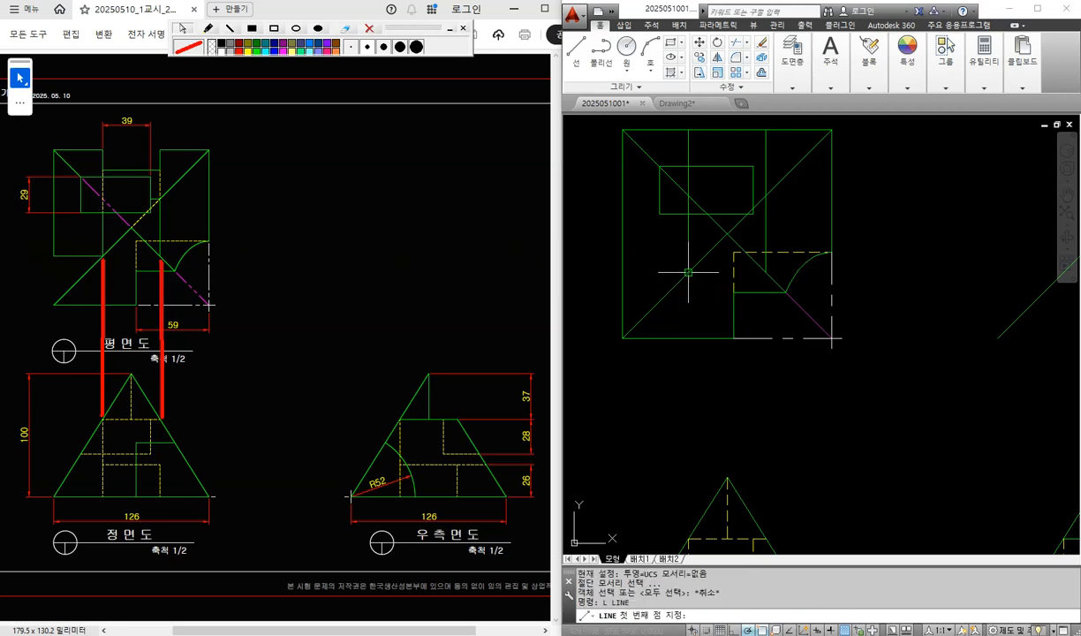
pyautogui.click(688, 273)
pyautogui.press('Return')
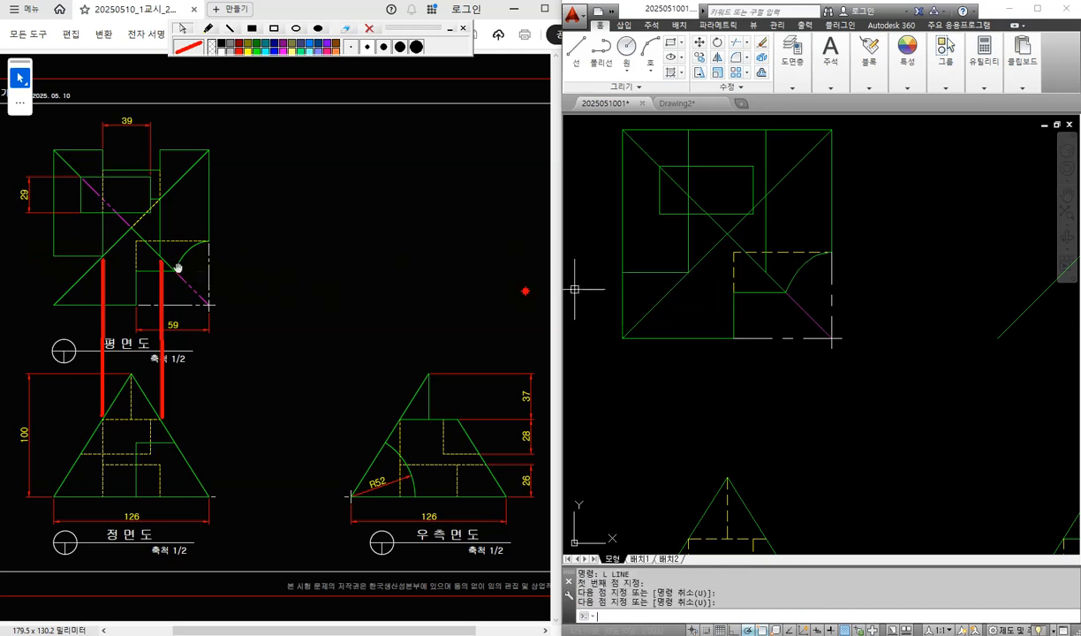
# Step: Trim the plan's left edge below the new horizontal line and clear the red marks from the exam sheet
pyautogui.write('tr')
pyautogui.press('Return')
pyautogui.press('Return')
pyautogui.click(628, 288)
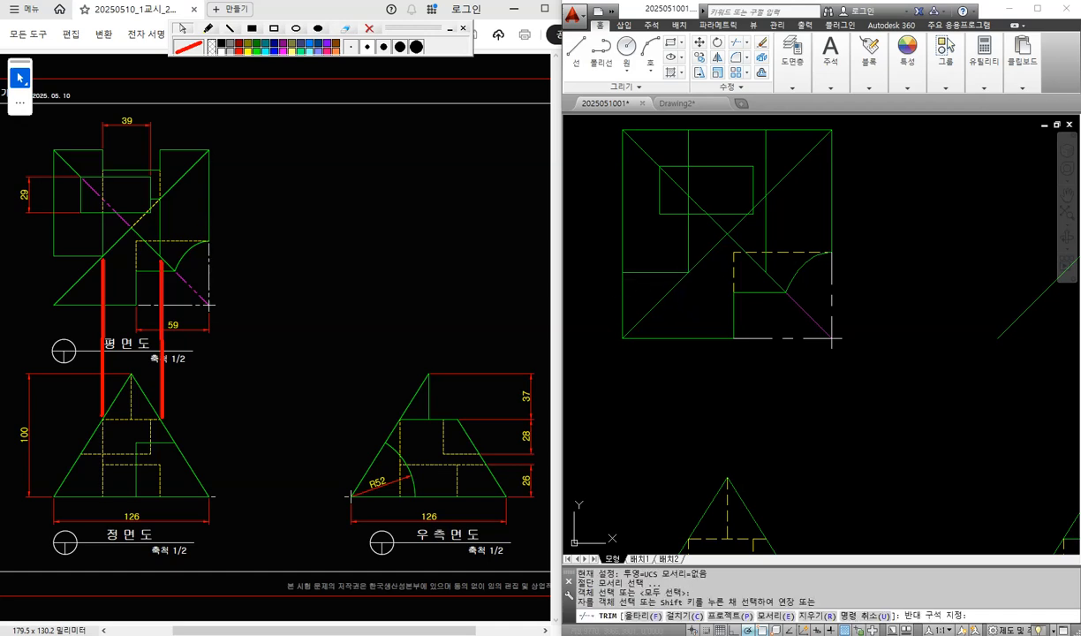
pyautogui.click(610, 322)
pyautogui.press('Return')
pyautogui.click(369, 28)
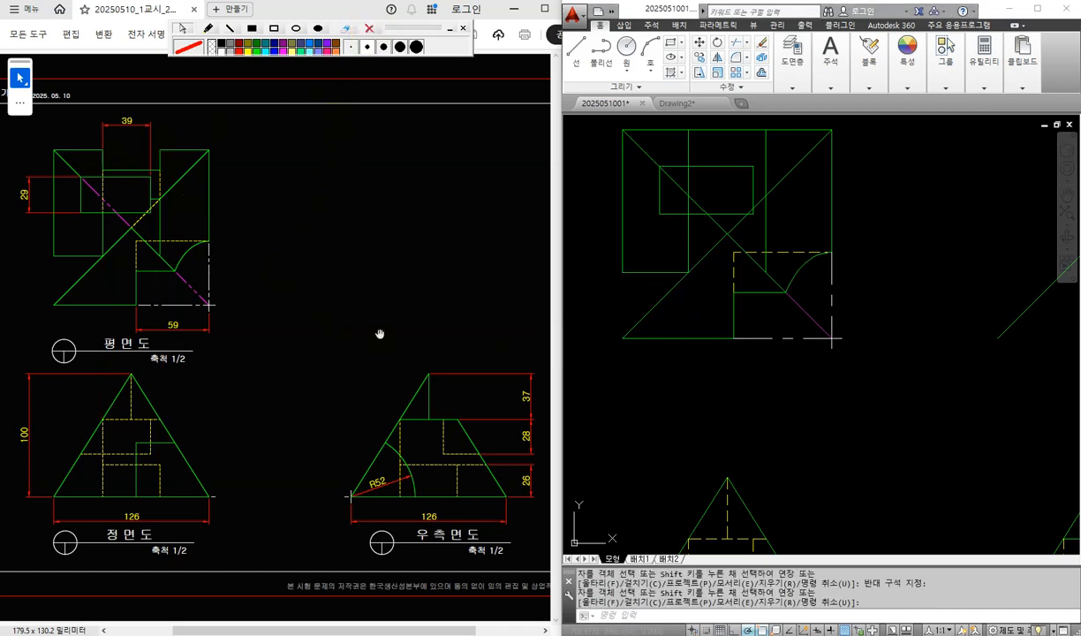
# Step: Project the right end of the side view's lower hidden line up to the 45-degree line and across to the plan's left inner vertical
pyautogui.scroll(-2, 793, 364)
pyautogui.moveTo(880, 386); pyautogui.dragTo(804, 355, button='middle')
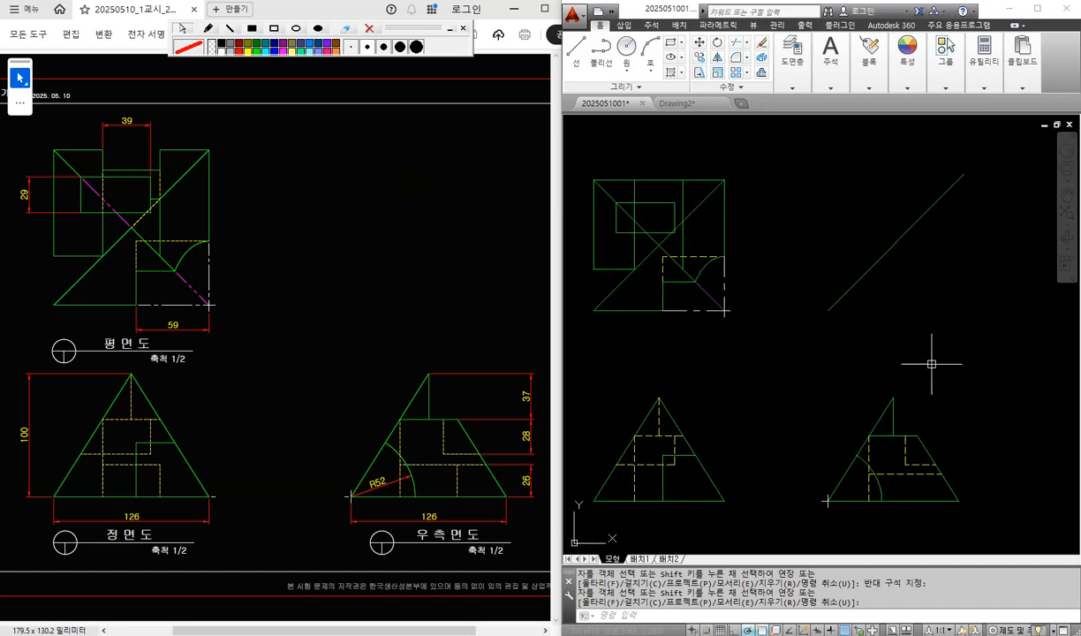
pyautogui.write('l')
pyautogui.press('Return')
pyautogui.click(941, 474)
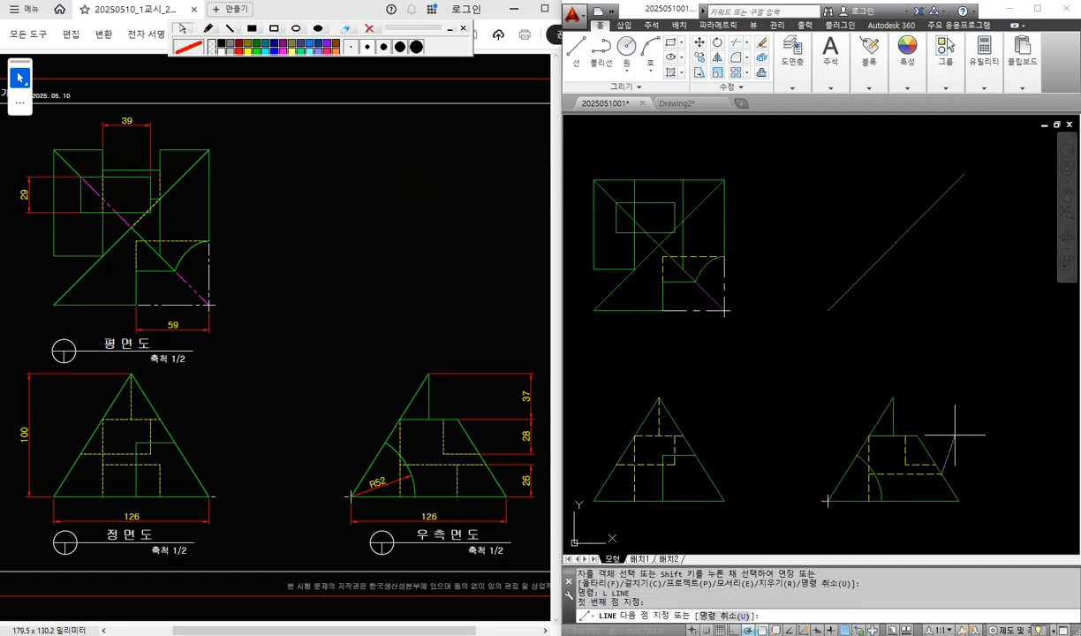
pyautogui.click(941, 197)
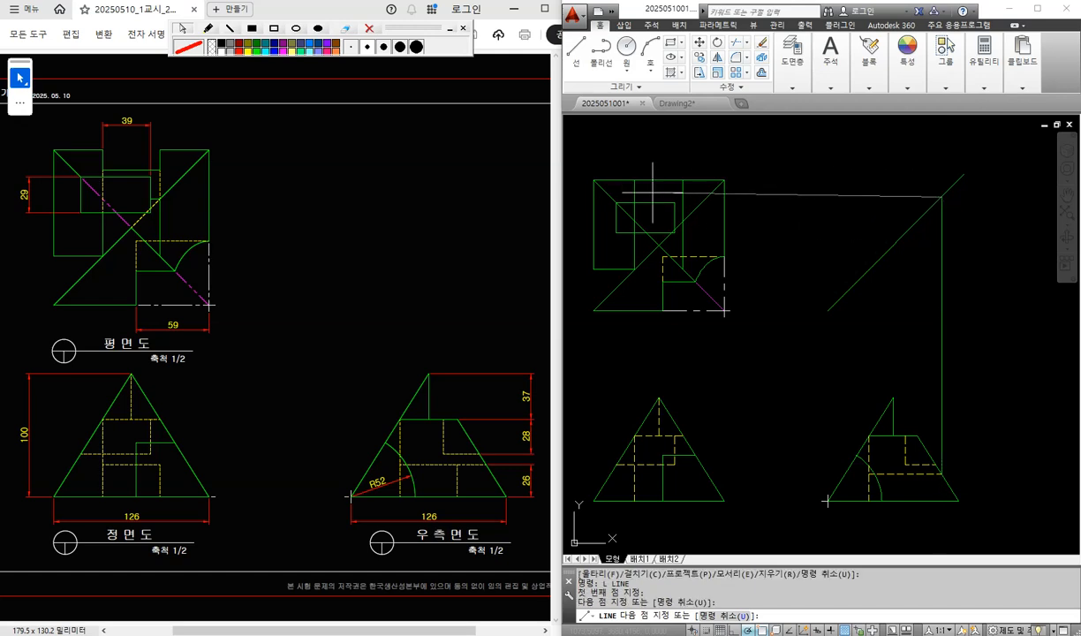
pyautogui.click(724, 198)
pyautogui.press('Return')
# Step: Trim the plan's top edge between the two inner verticals
pyautogui.scroll(2, 608, 180)
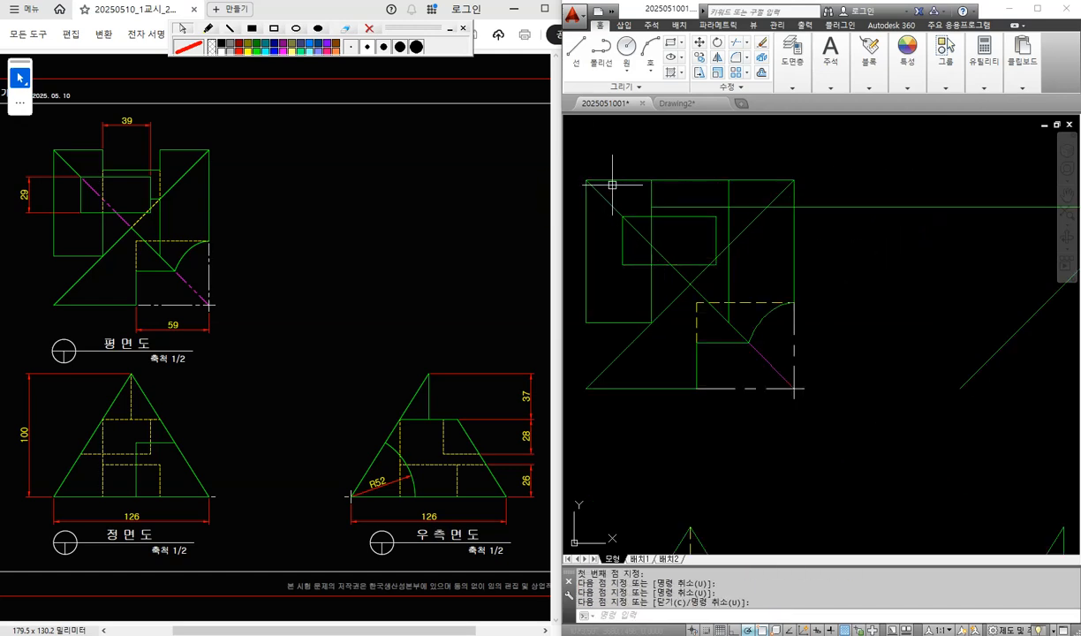
pyautogui.write('tr')
pyautogui.press('Return')
pyautogui.press('Return')
pyautogui.press('Escape')
pyautogui.press('Return')
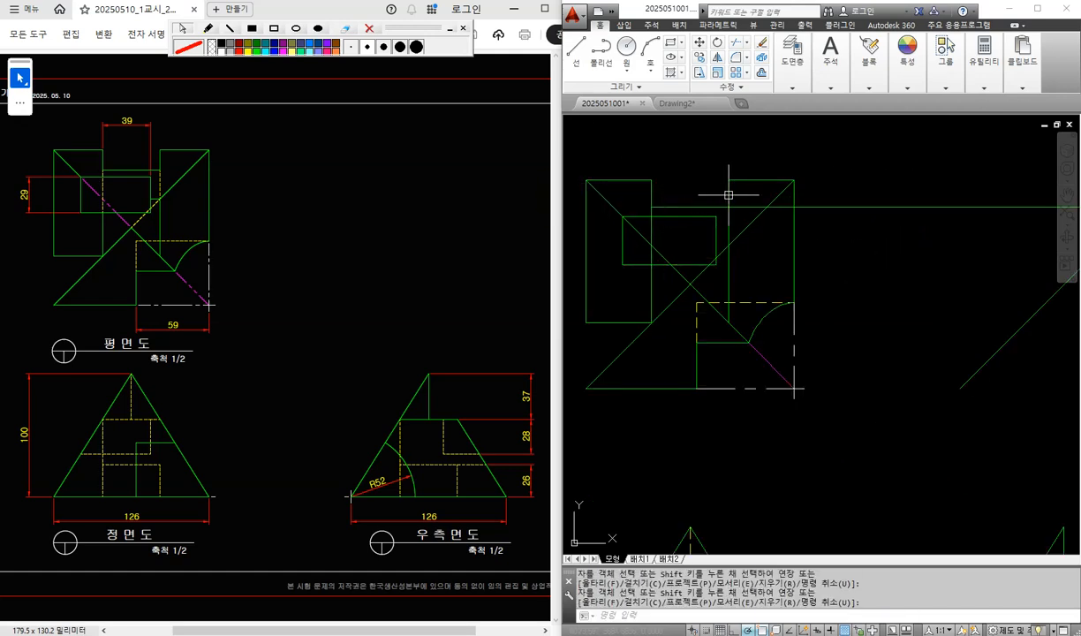
# Step: Trim the horizontal projection line beyond the plan's right inner vertical
pyautogui.click(728, 191)
pyautogui.press('Return')
pyautogui.click(745, 206)
pyautogui.press('Return')
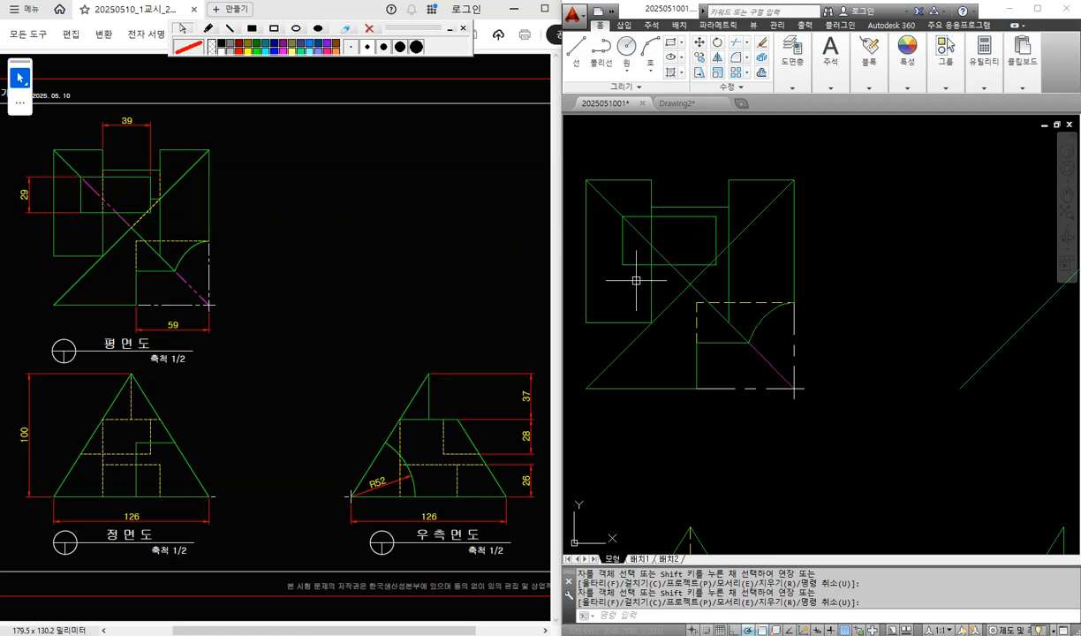
pyautogui.click(729, 87)
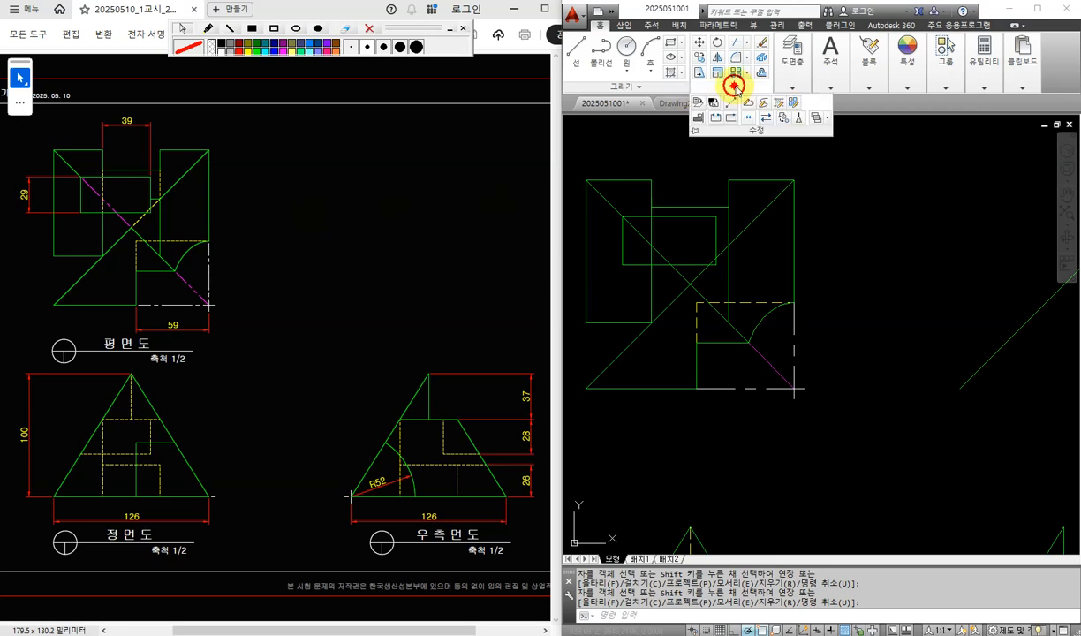
pyautogui.click(729, 118)
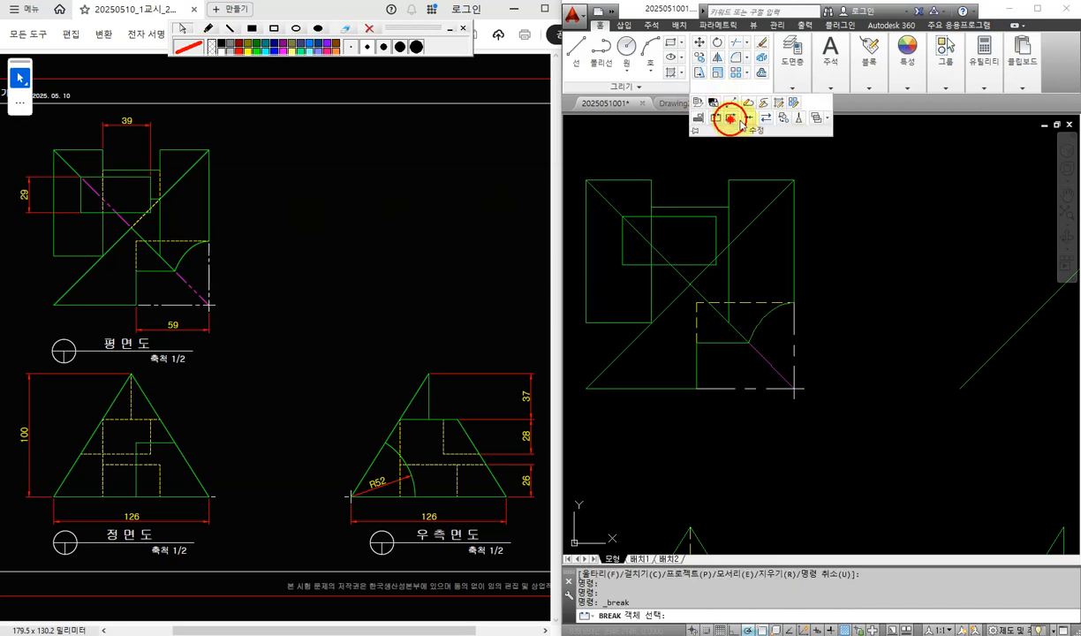
pyautogui.click(624, 195)
pyautogui.press('Escape')
# Step: Break the plan's left inner vertical at the point where the projected horizontal line meets it
pyautogui.click(730, 86)
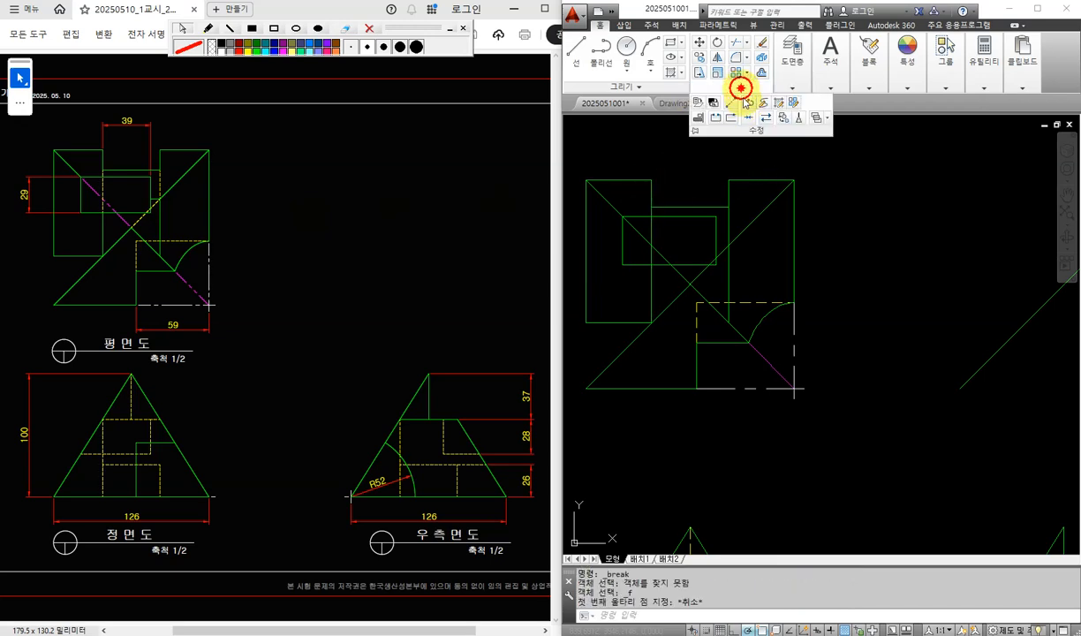
pyautogui.click(729, 118)
pyautogui.click(634, 180)
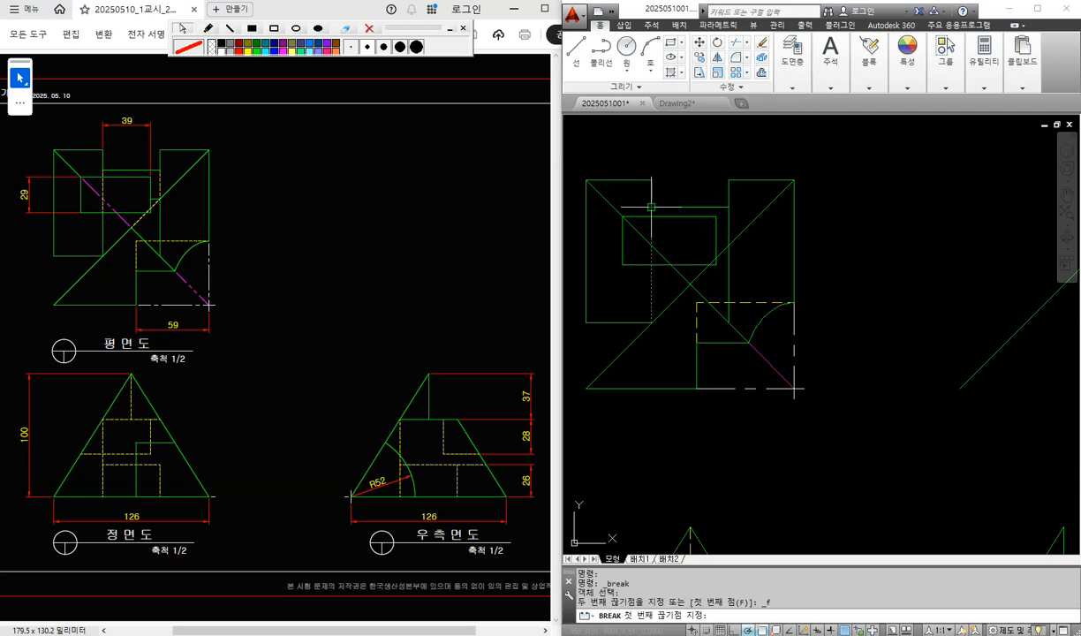
pyautogui.click(649, 206)
# Step: Break the plan's left inner vertical at its crossing with the notch rectangle's lower edge
pyautogui.click(752, 87)
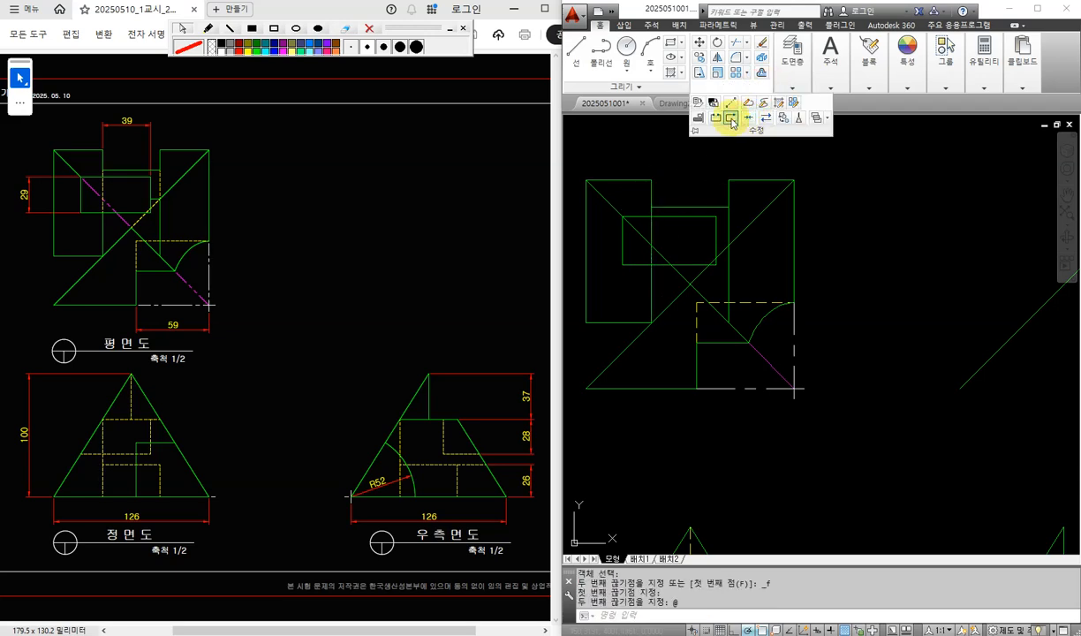
pyautogui.click(729, 118)
pyautogui.click(623, 215)
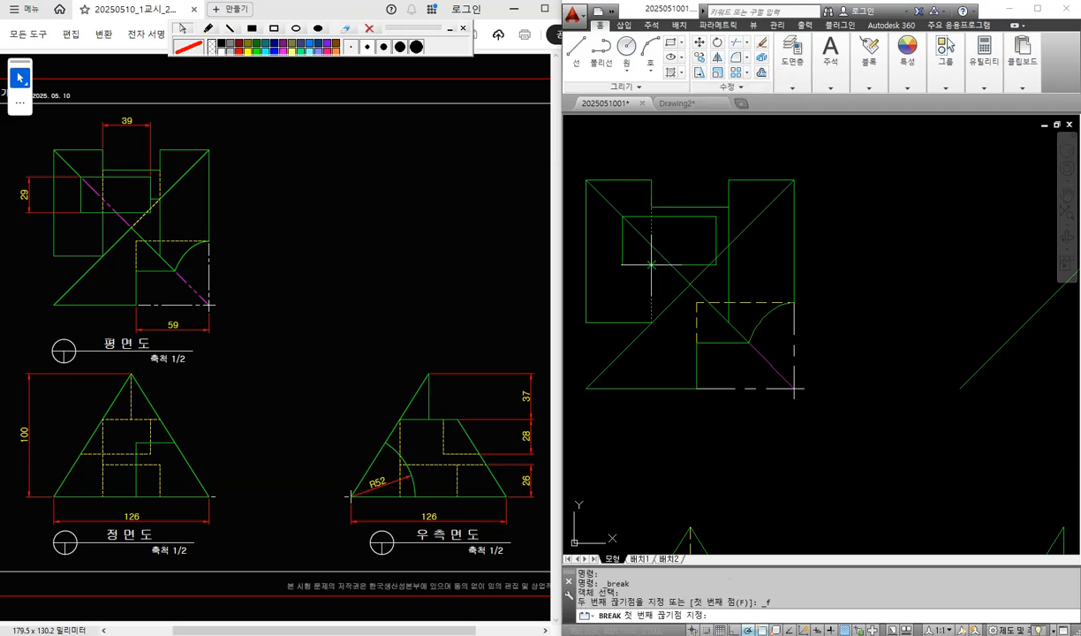
pyautogui.click(624, 252)
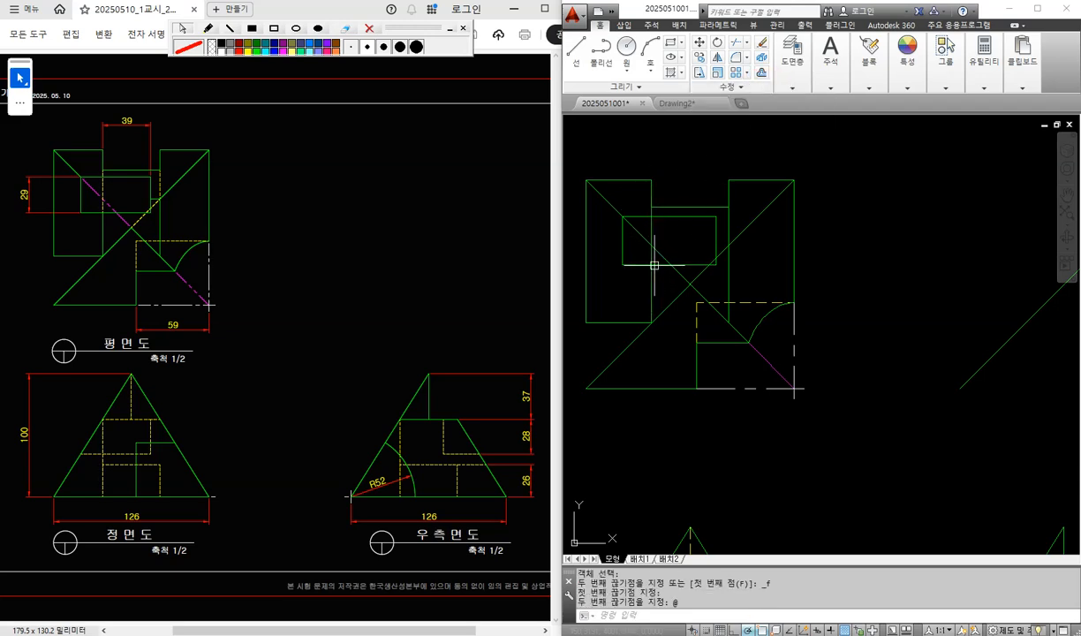
# Step: Break the plan's right inner vertical at the point where the projected horizontal line meets it
pyautogui.click(747, 87)
pyautogui.click(730, 118)
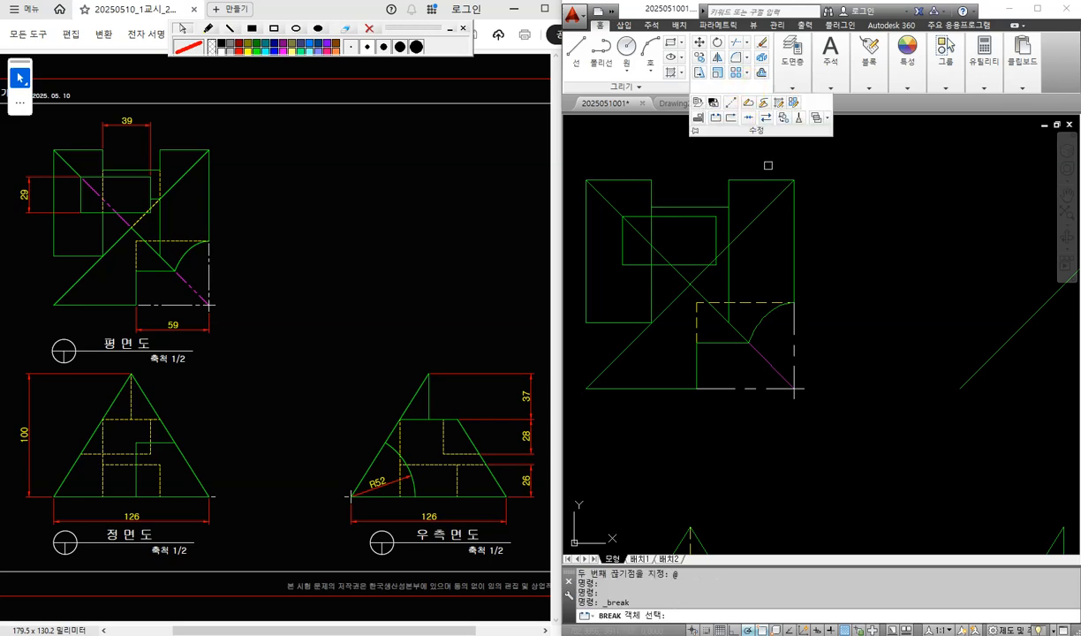
pyautogui.click(728, 212)
pyautogui.click(728, 206)
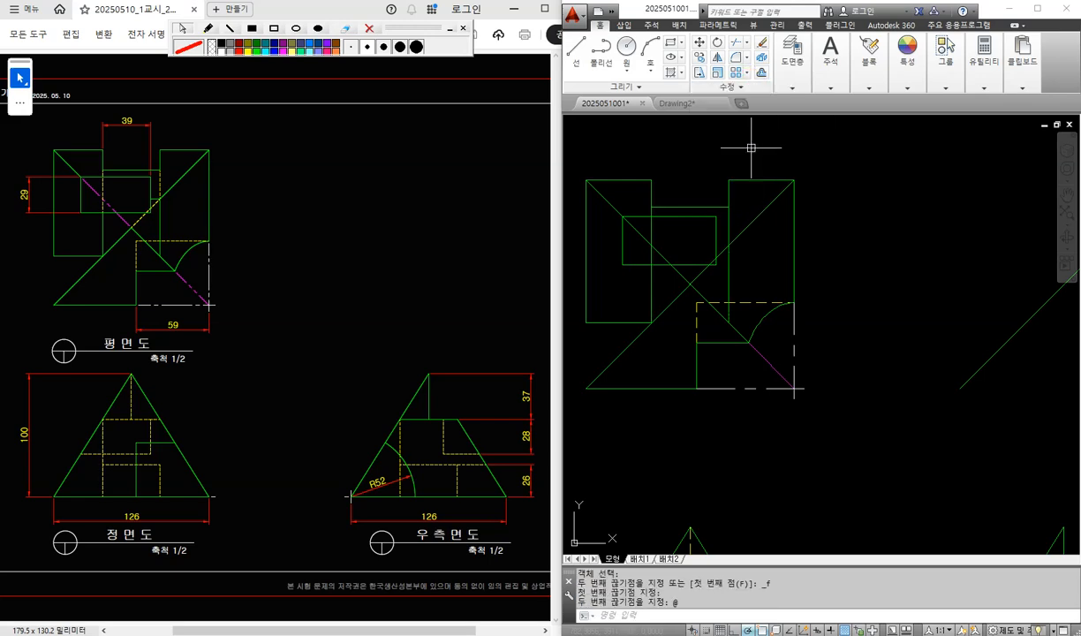
# Step: Break the plan's right inner vertical at its crossing with the rising diagonal
pyautogui.click(740, 87)
pyautogui.click(730, 117)
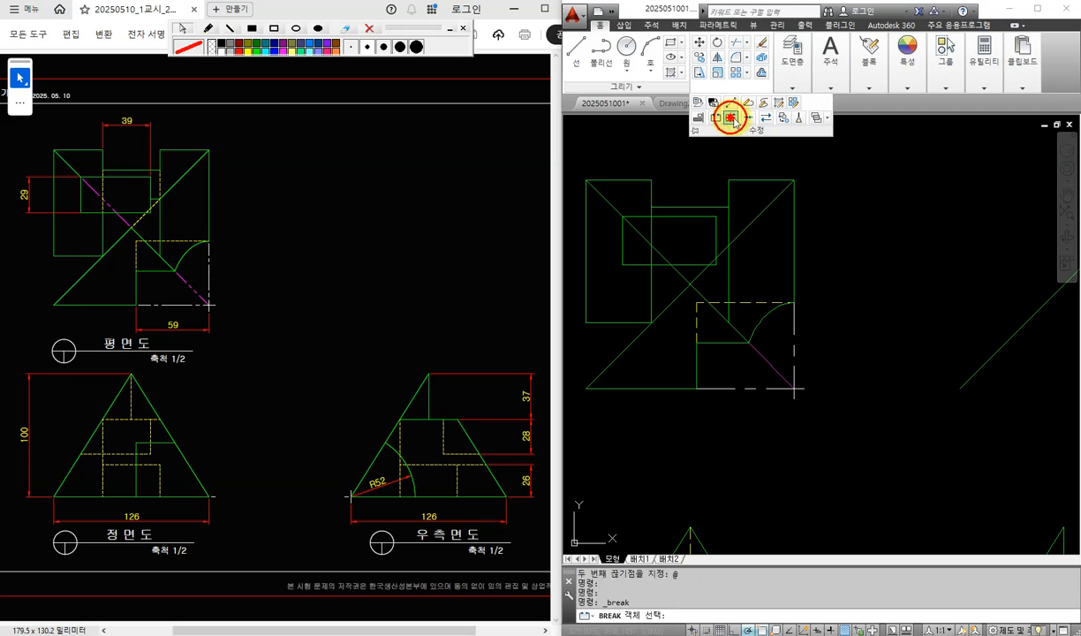
pyautogui.click(730, 226)
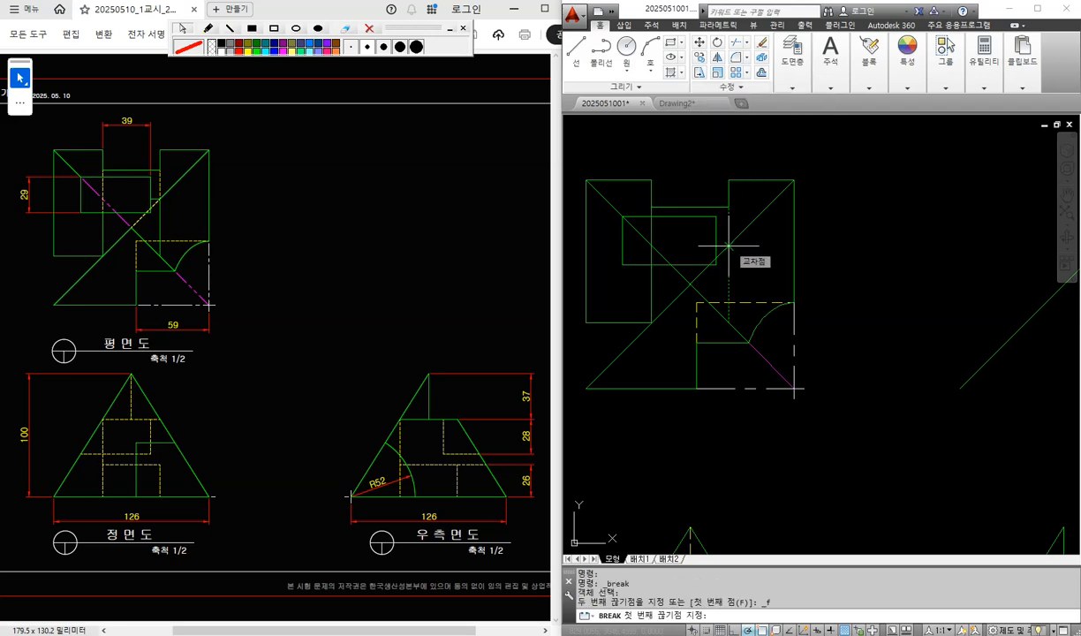
pyautogui.click(728, 246)
# Step: Break the plan's rising diagonal at the centre where the two diagonals cross
pyautogui.click(746, 87)
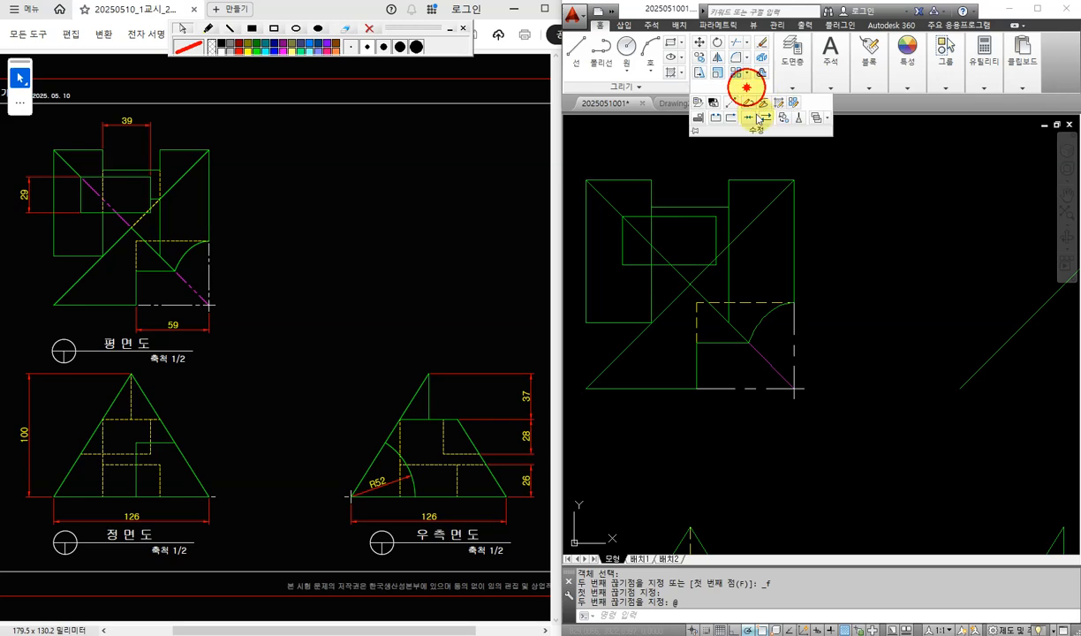
pyautogui.click(731, 117)
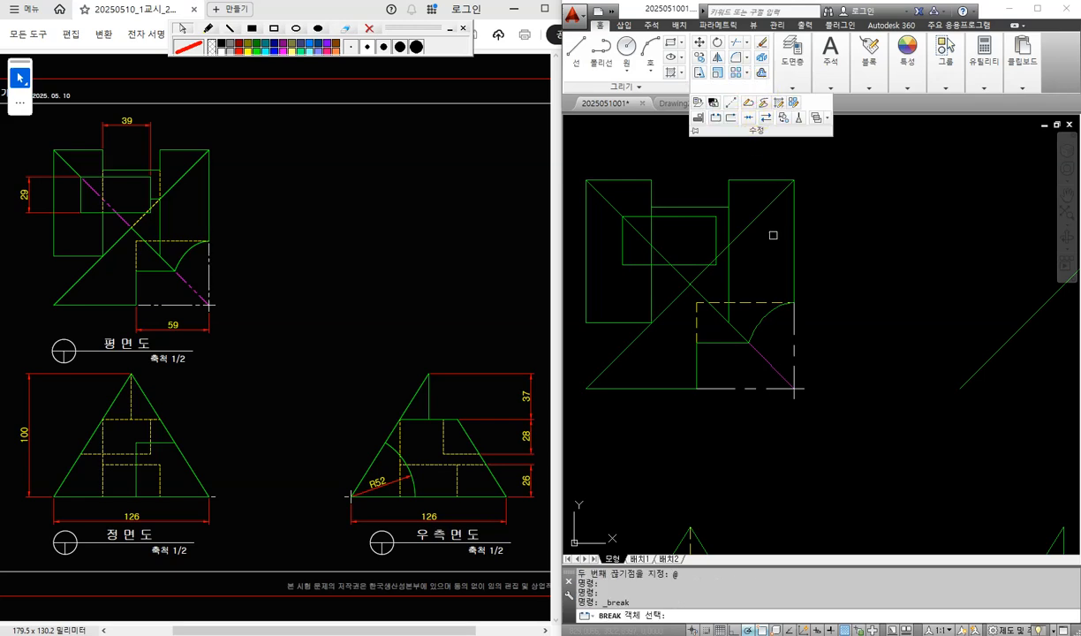
pyautogui.click(702, 274)
pyautogui.click(697, 279)
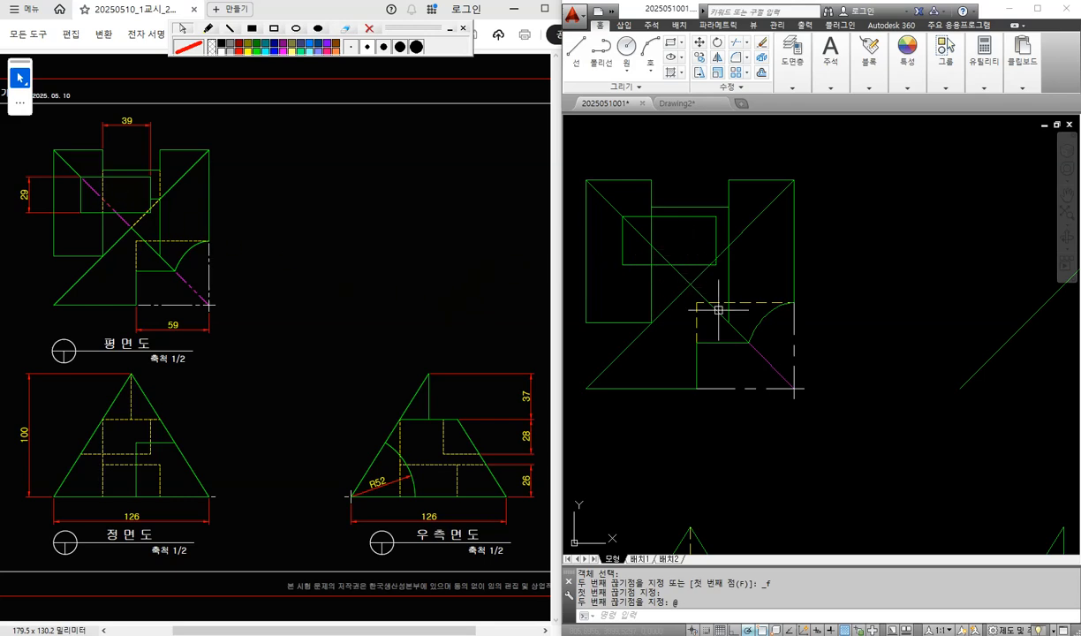
# Step: Match the hidden-line properties of the corner cut's dashed edge onto the broken inner vertical segments and the upper half of the rising diagonal
pyautogui.write('MA')
pyautogui.press('Return')
pyautogui.click(757, 302)
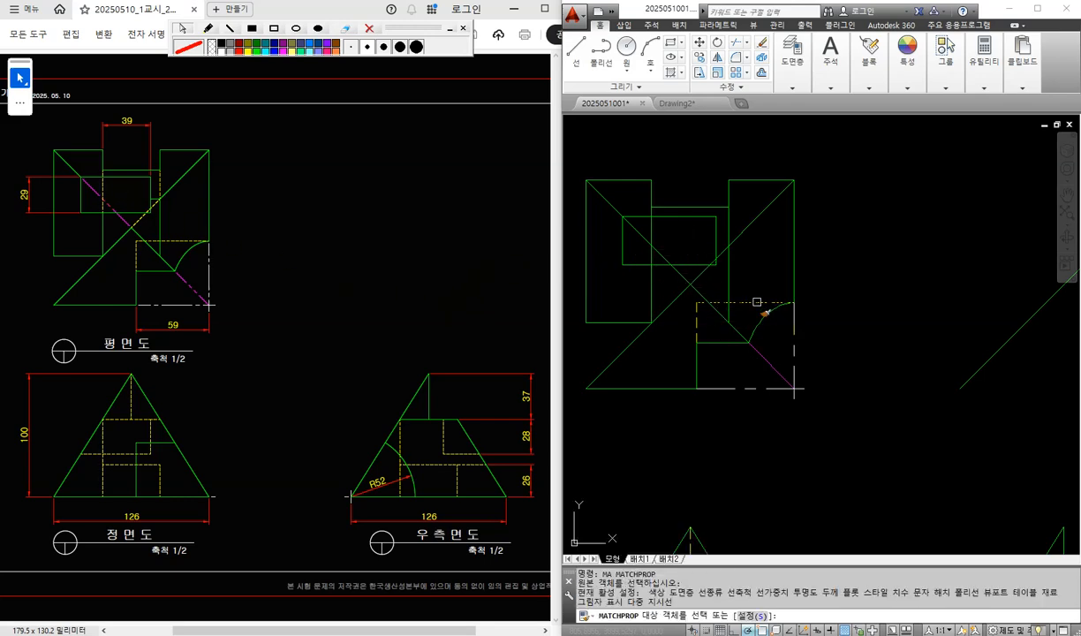
pyautogui.scroll(2, 699, 243)
pyautogui.moveTo(645, 233); pyautogui.dragTo(682, 256, button='middle')
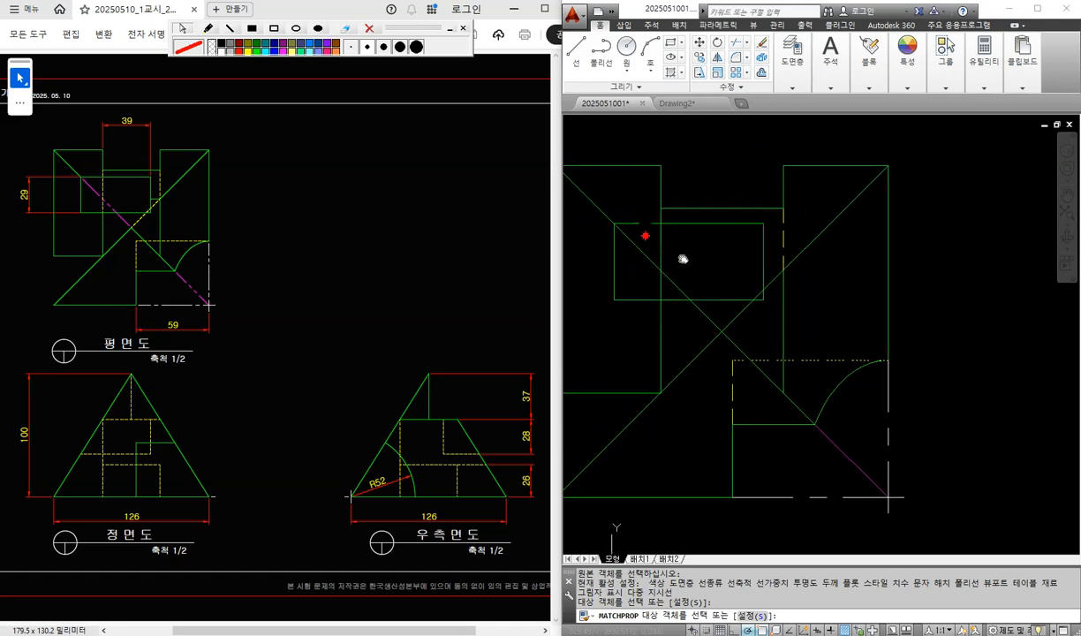
pyautogui.click(740, 318)
pyautogui.press('Escape')
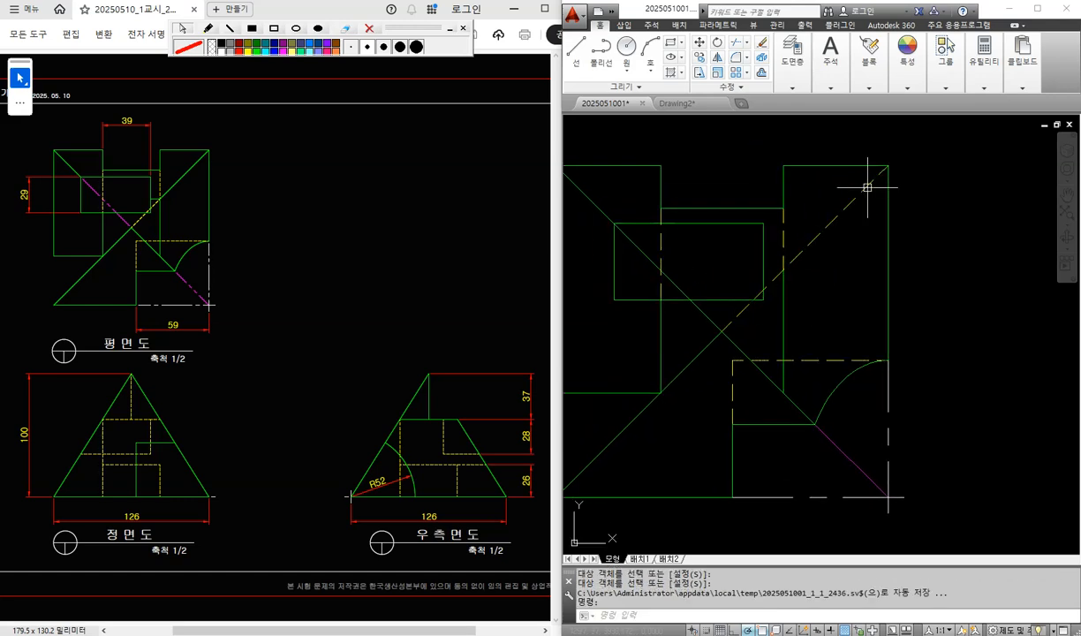
# Step: Break the hidden half of the rising diagonal at its crossing with the right inner vertical
pyautogui.click(741, 87)
pyautogui.click(732, 118)
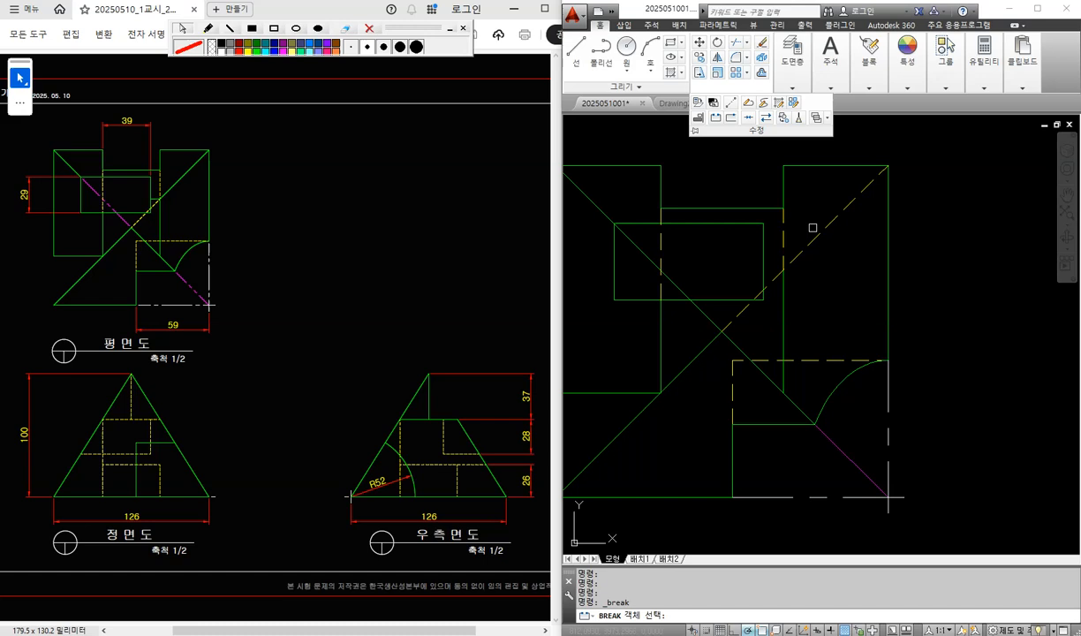
pyautogui.click(812, 241)
# Step: Match the right inner vertical's visible-line properties onto the outer segment of the rising diagonal
pyautogui.write('m')
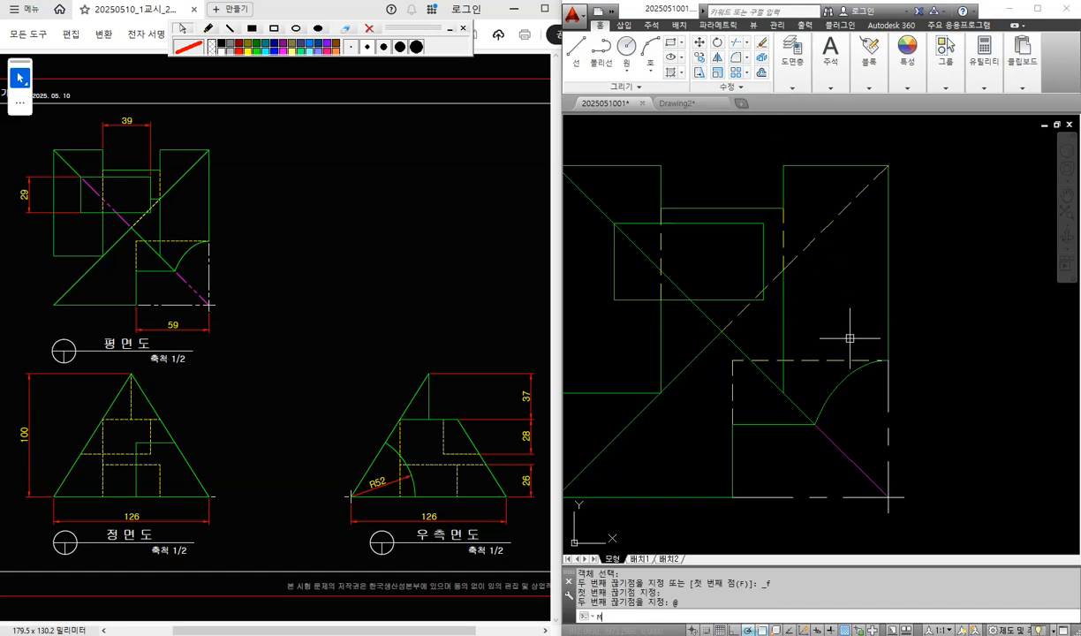
pyautogui.press('space')
pyautogui.click(782, 305)
pyautogui.click(807, 247)
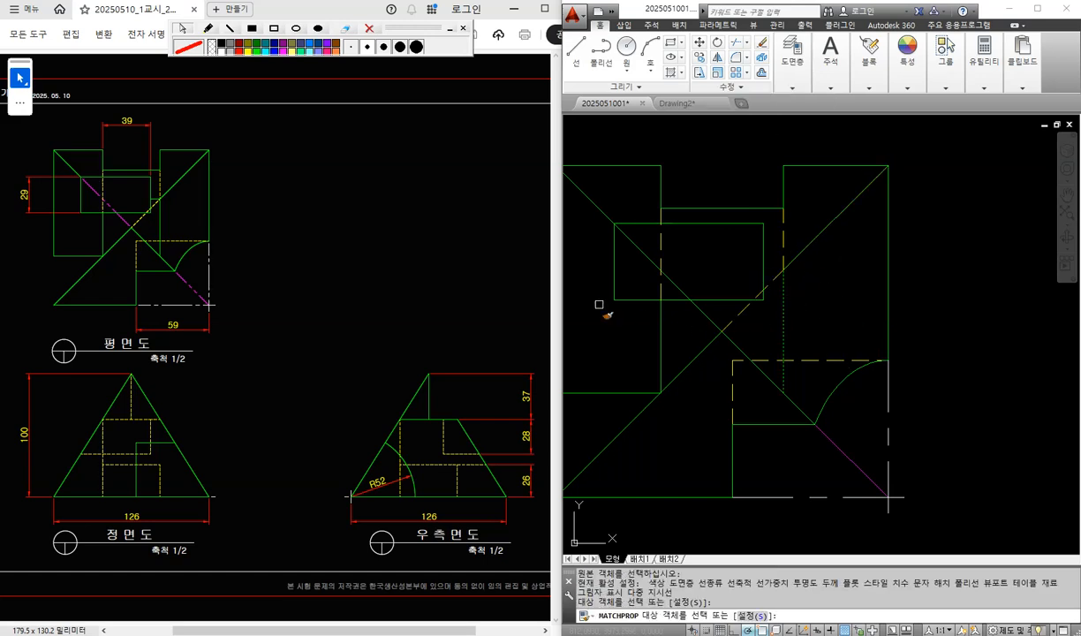
pyautogui.press('space')
pyautogui.click(682, 292)
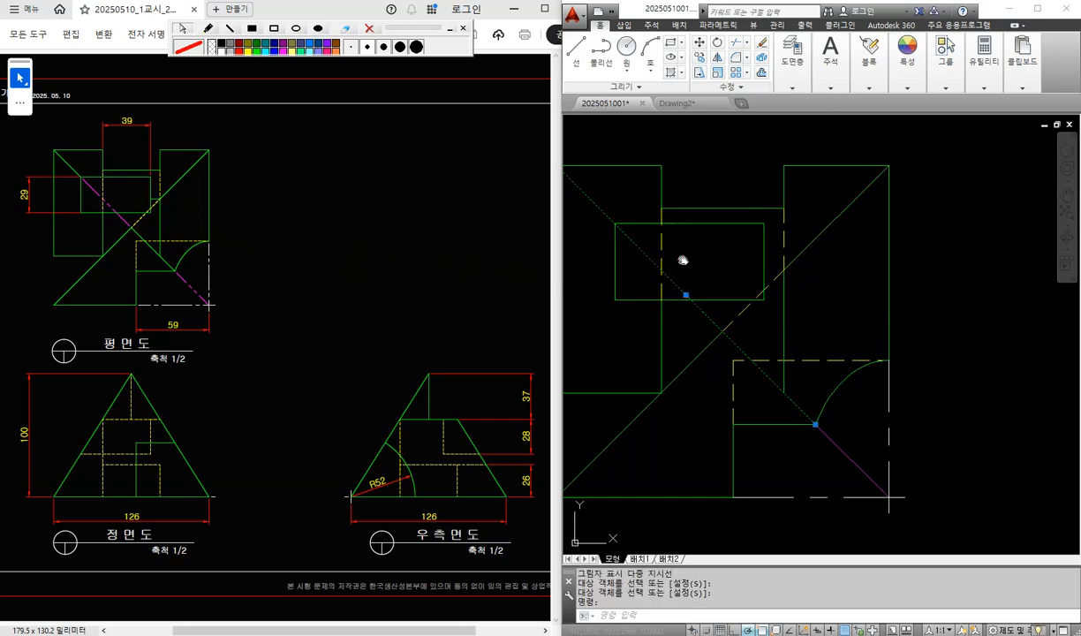
pyautogui.moveTo(675, 225); pyautogui.dragTo(722, 251, button='middle')
pyautogui.press('Escape')
pyautogui.click(729, 86)
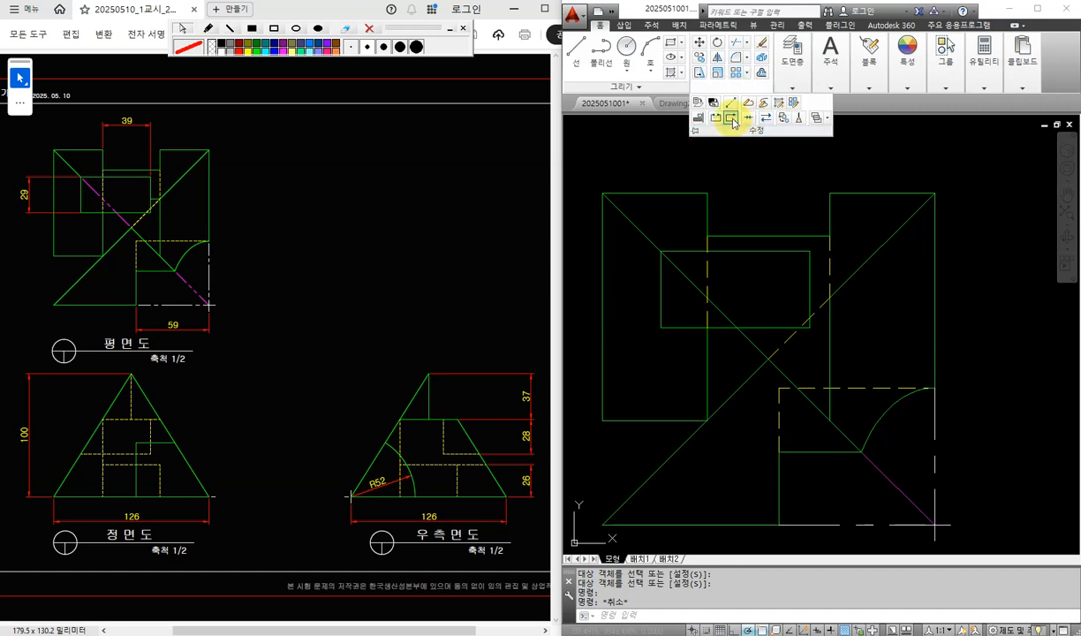
pyautogui.press('Escape')
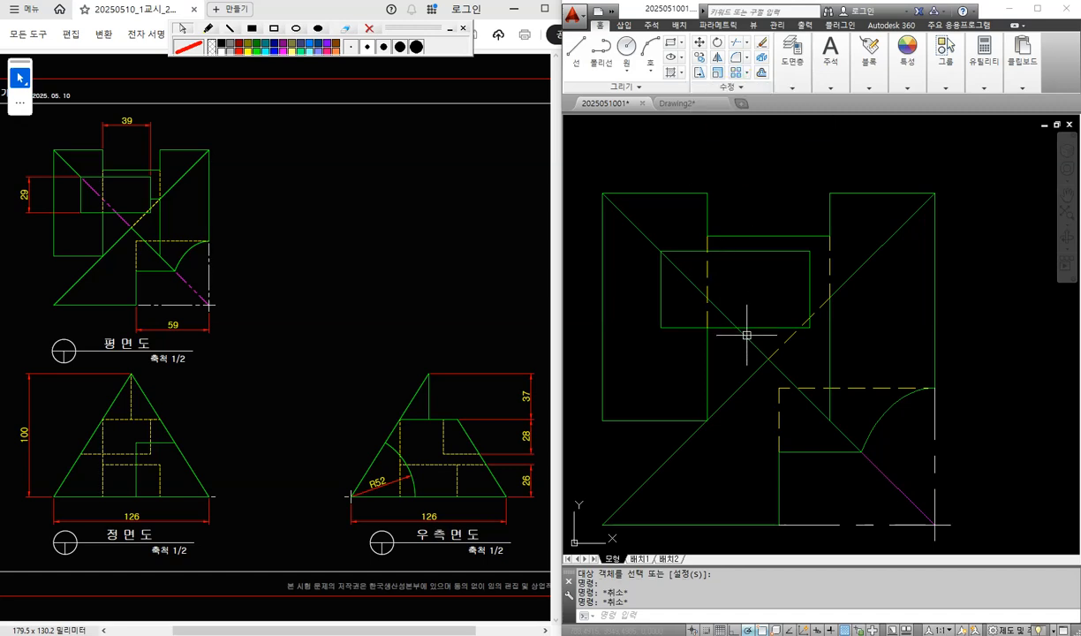
# Step: Trim the plan's falling diagonal between the notch rectangle's upper-left corner and the centre point
pyautogui.write('TR')
pyautogui.press('Return')
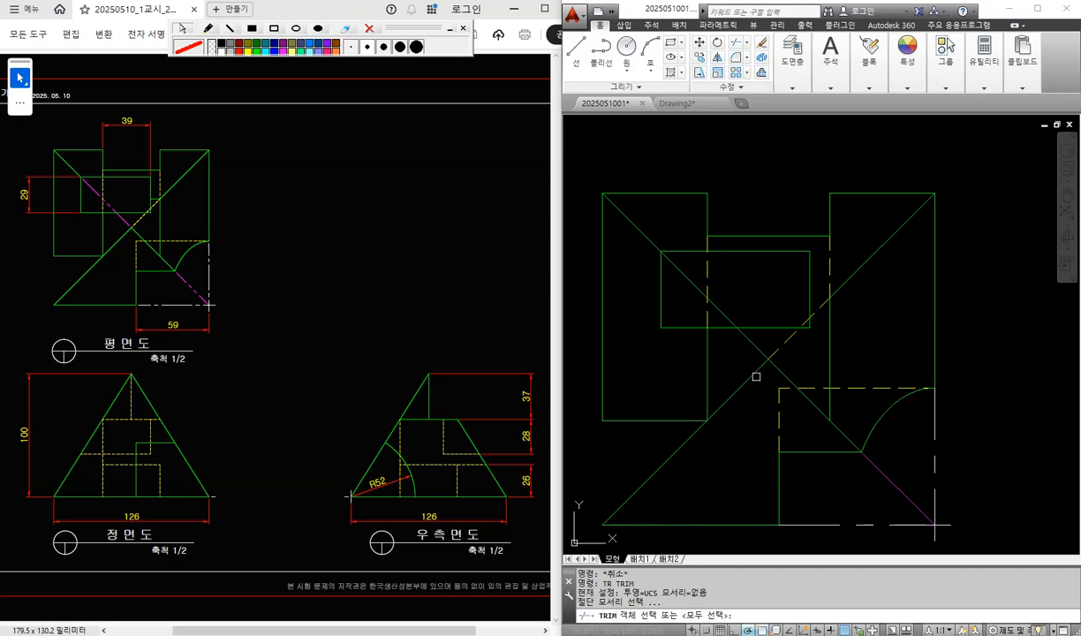
pyautogui.click(742, 385)
pyautogui.click(687, 251)
pyautogui.press('Return')
pyautogui.click(687, 273)
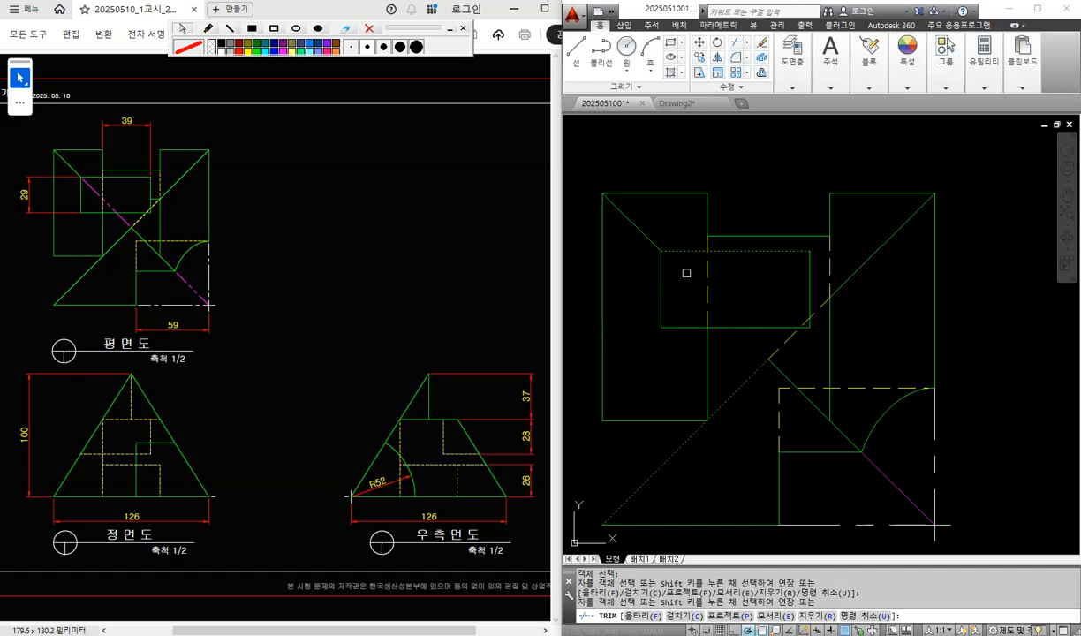
pyautogui.press('Return')
# Step: Draw a line from the plan's centre point to the notch rectangle's upper-left corner
pyautogui.write('L')
pyautogui.press('Return')
pyautogui.click(768, 357)
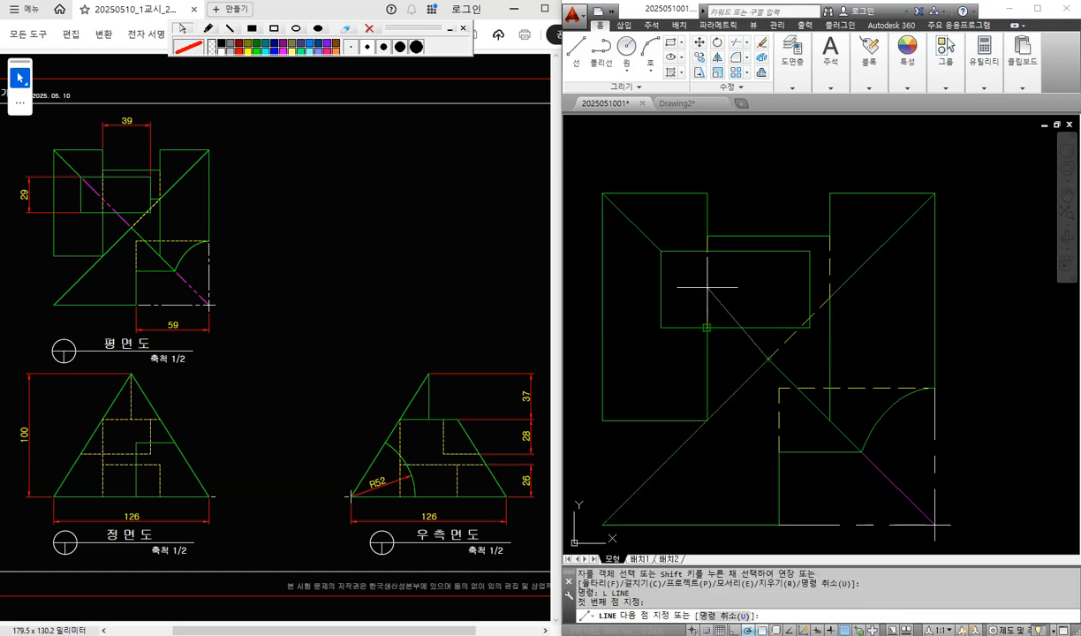
pyautogui.click(660, 251)
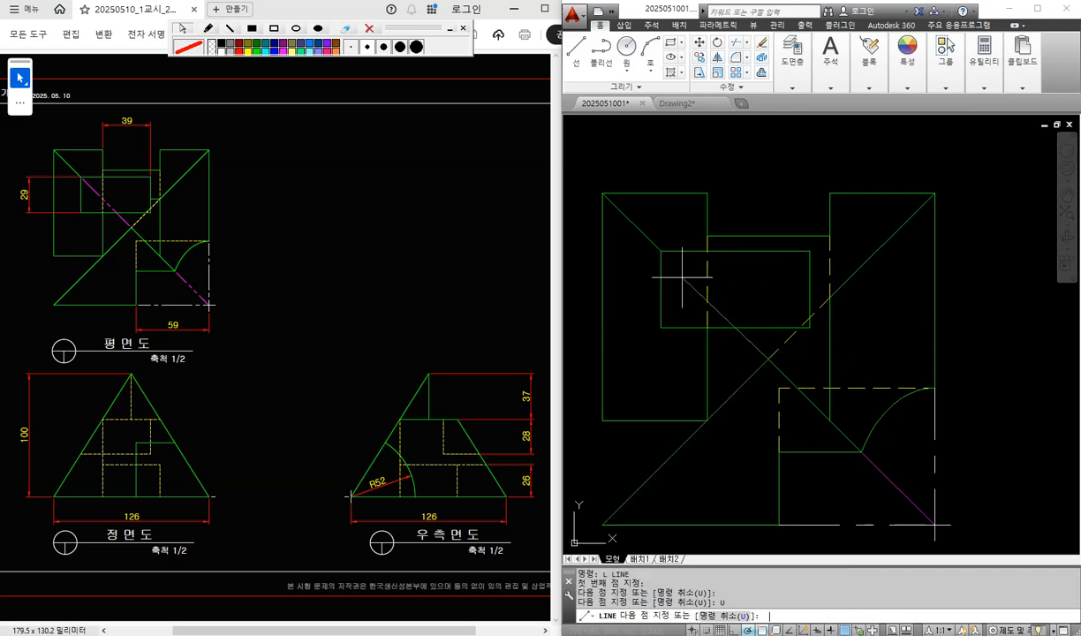
pyautogui.write('U')
pyautogui.press('Return')
pyautogui.click(661, 251)
pyautogui.press('Return')
# Step: Match the magenta line properties of the lower-right corner diagonal onto the new line inside the notch rectangle
pyautogui.write('MA')
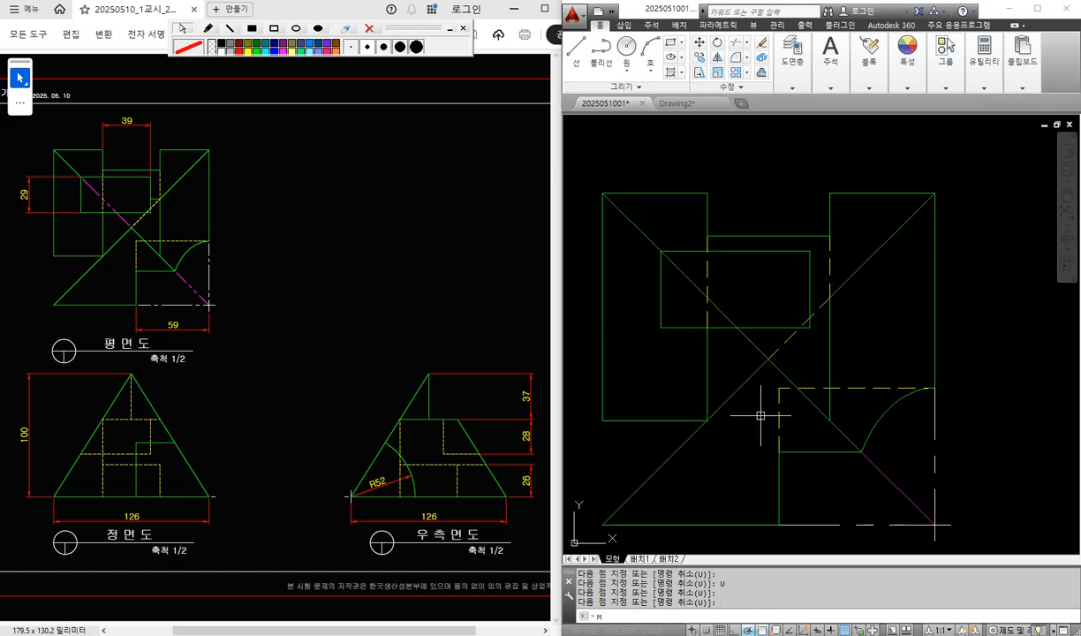
pyautogui.press('Return')
pyautogui.click(867, 452)
pyautogui.click(707, 299)
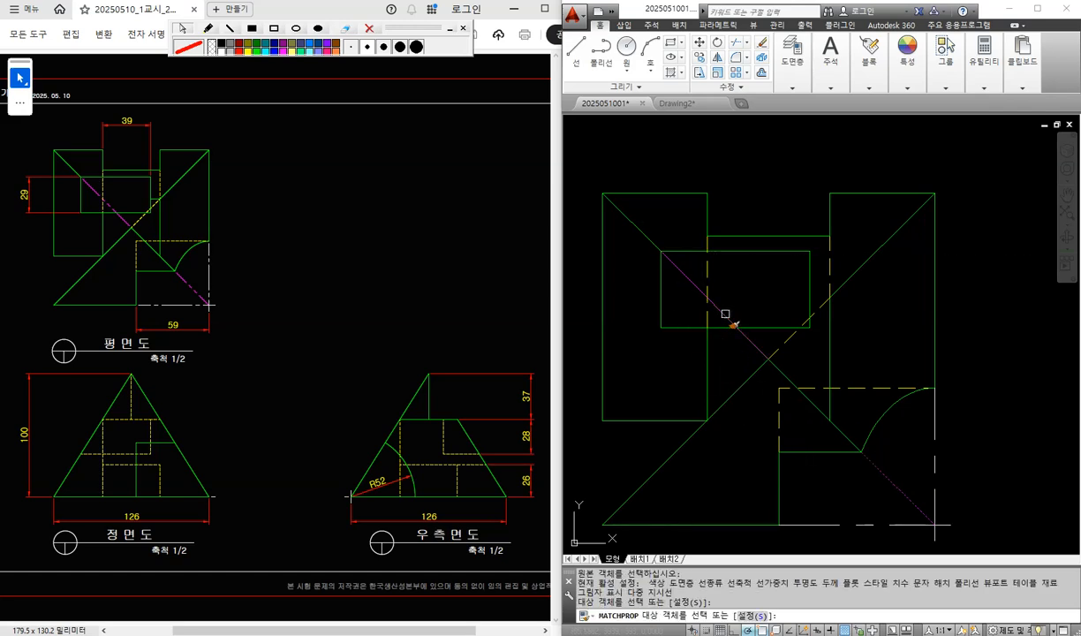
pyautogui.press('Return')
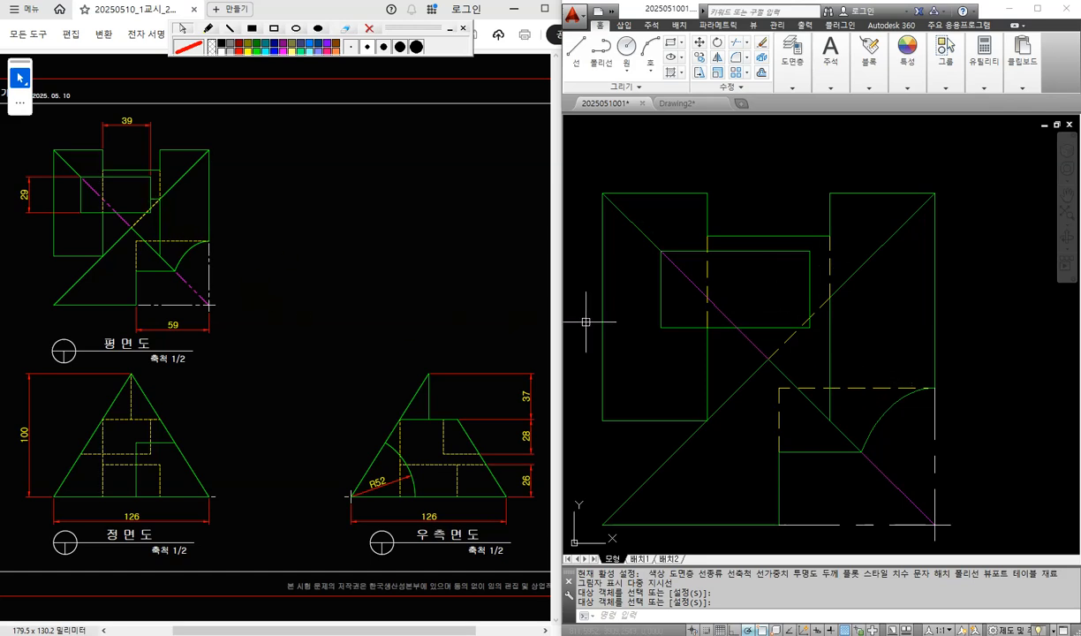
# Step: Draw a short horizontal line from the notch rectangle's right edge to the right inner vertical's crossing with the rising diagonal
pyautogui.write('l')
pyautogui.press('Return')
pyautogui.click(810, 297)
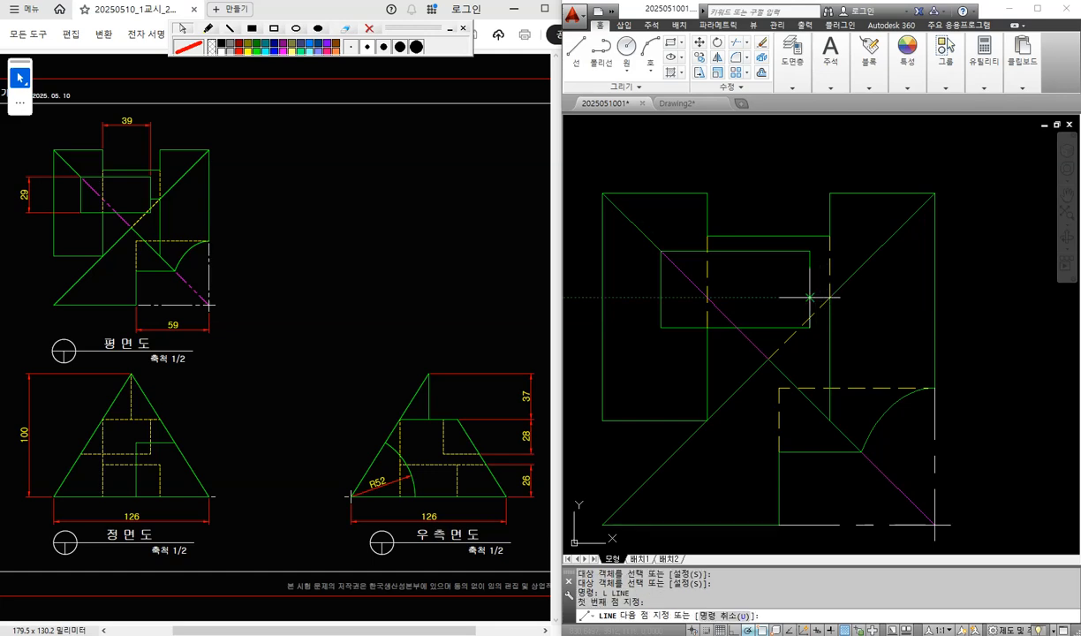
pyautogui.click(829, 297)
pyautogui.press('Return')
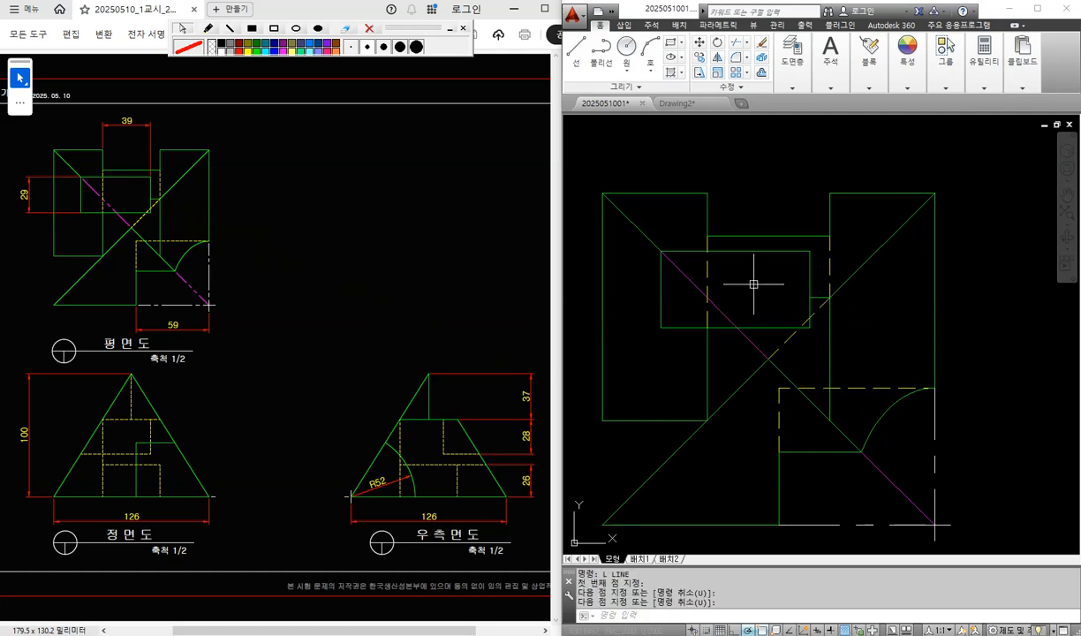
# Step: Erase the leftover vertical projection line between the 45-degree line and the right side view
pyautogui.scroll(-3, 840, 316)
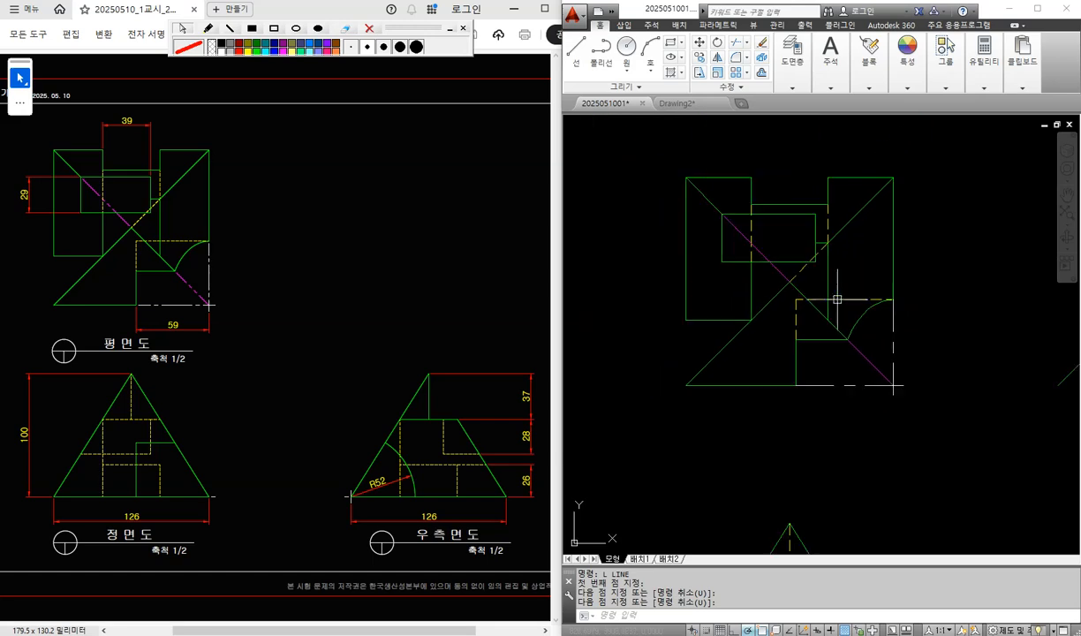
pyautogui.scroll(-2, 932, 330)
pyautogui.moveTo(931, 330); pyautogui.dragTo(824, 313, button='middle')
pyautogui.click(1012, 355)
pyautogui.click(976, 376)
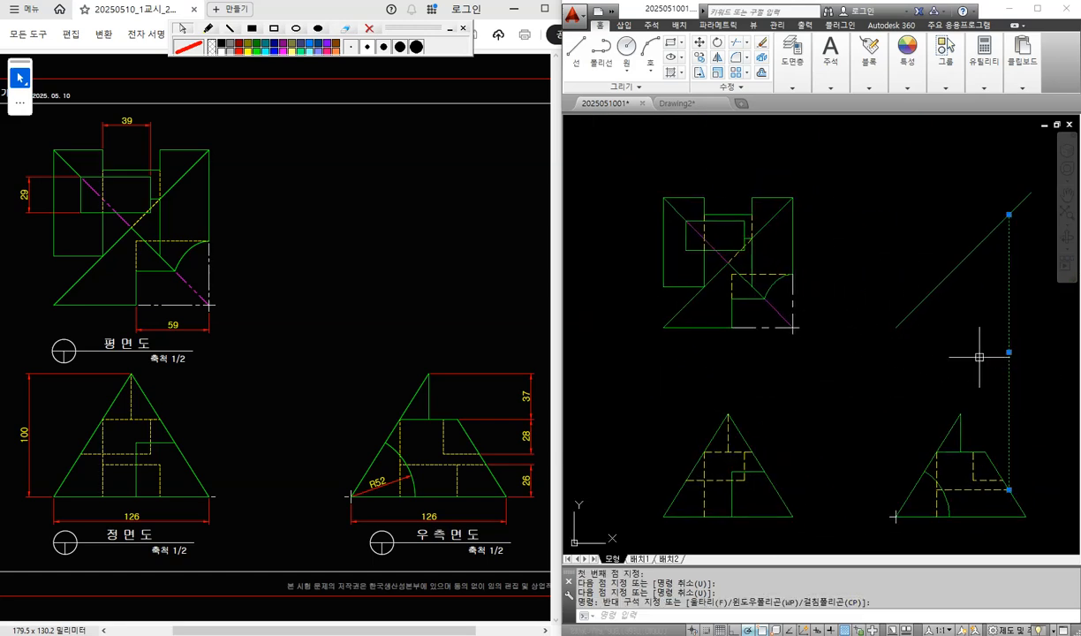
pyautogui.press('Delete')
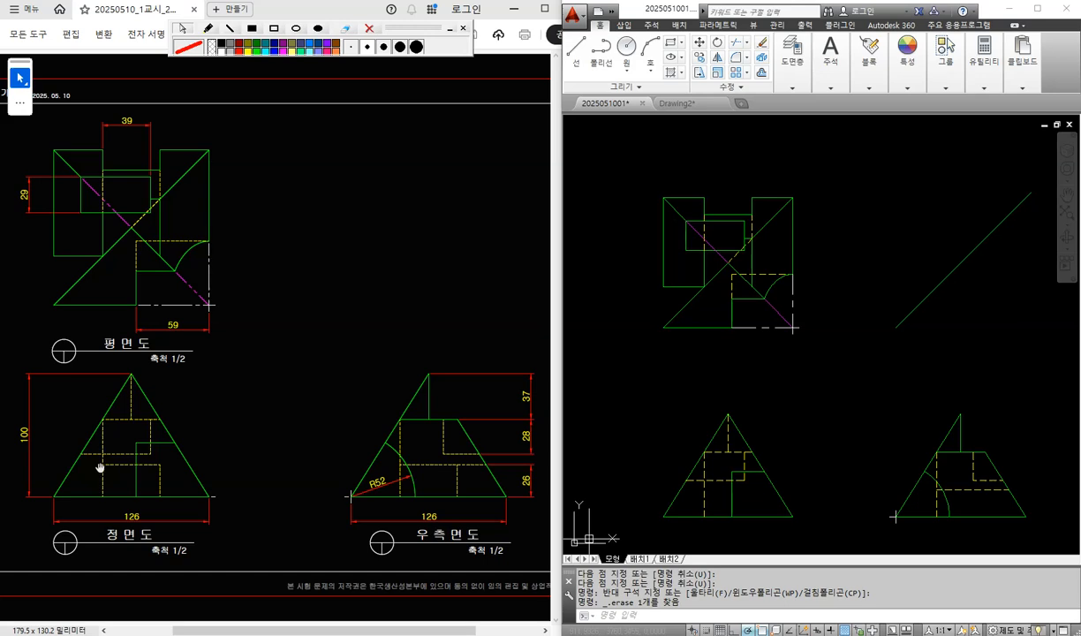
# Step: Project the right side view's lower horizontal hidden edge across to the front view's left hidden vertical
pyautogui.scroll(3, 764, 503)
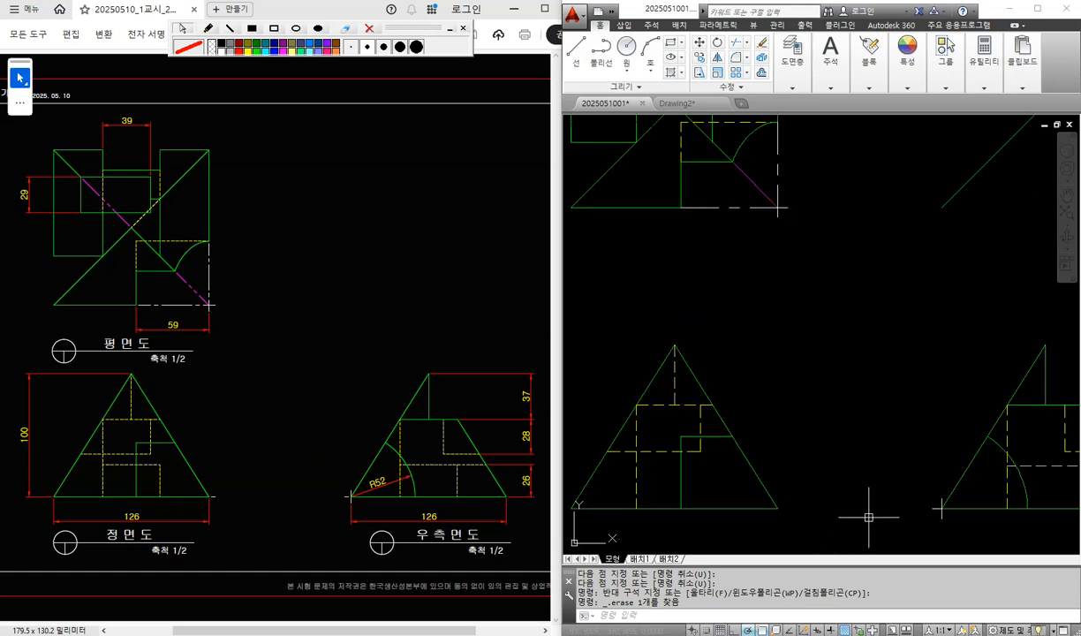
pyautogui.write('l')
pyautogui.press('Return')
pyautogui.click(920, 434)
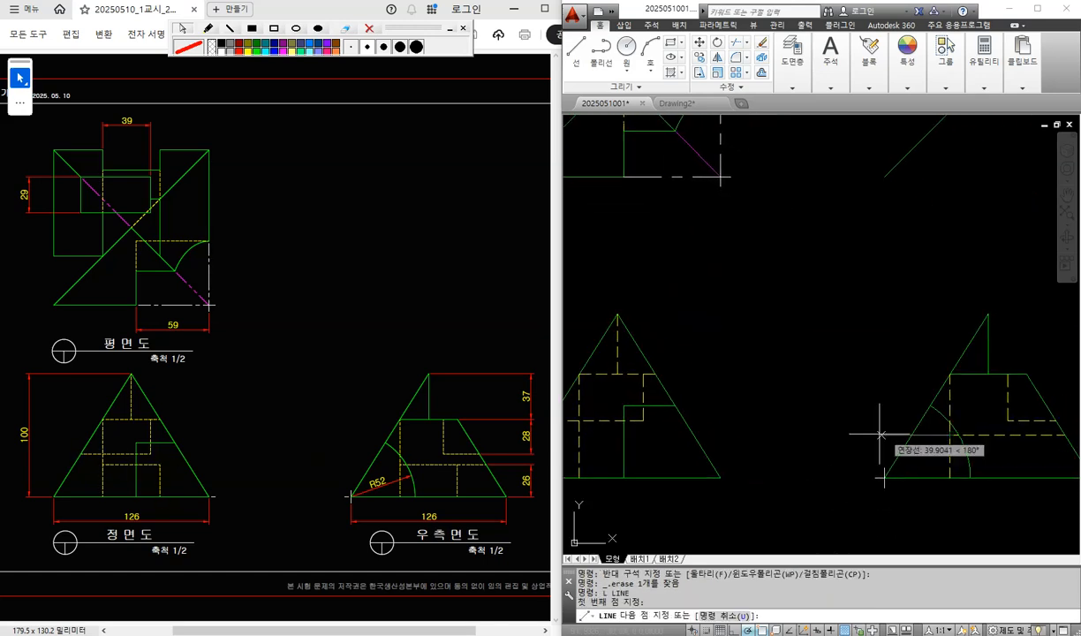
pyautogui.scroll(-2, 865, 431)
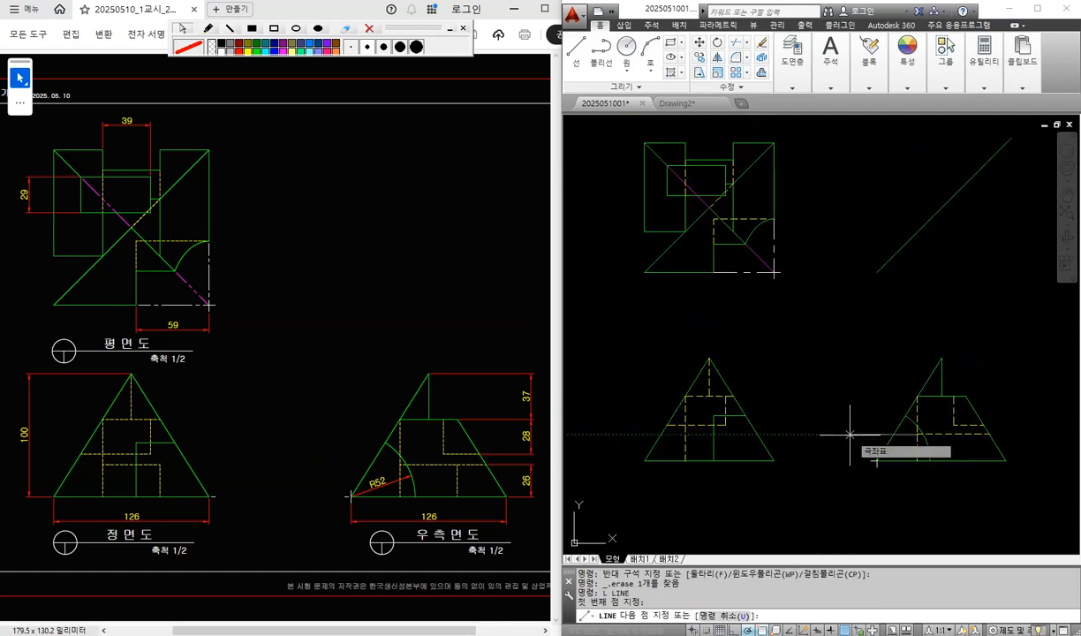
pyautogui.click(690, 434)
pyautogui.press('Return')
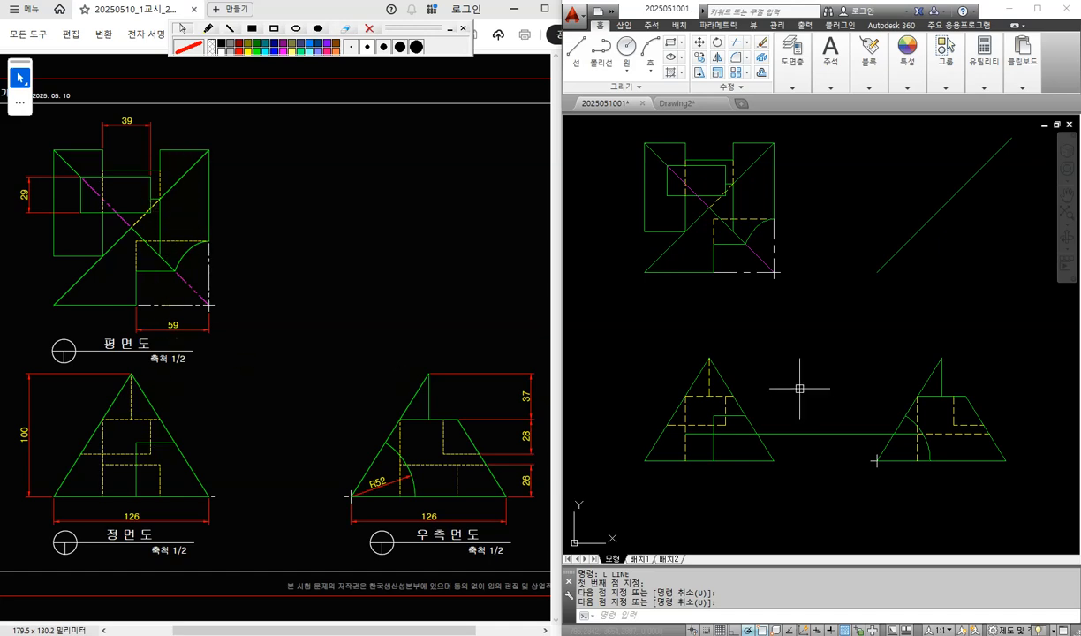
# Step: Draw a vertical projection line from the lower end of the plan's right inner vertical down to the front view's base
pyautogui.write('l')
pyautogui.press('Return')
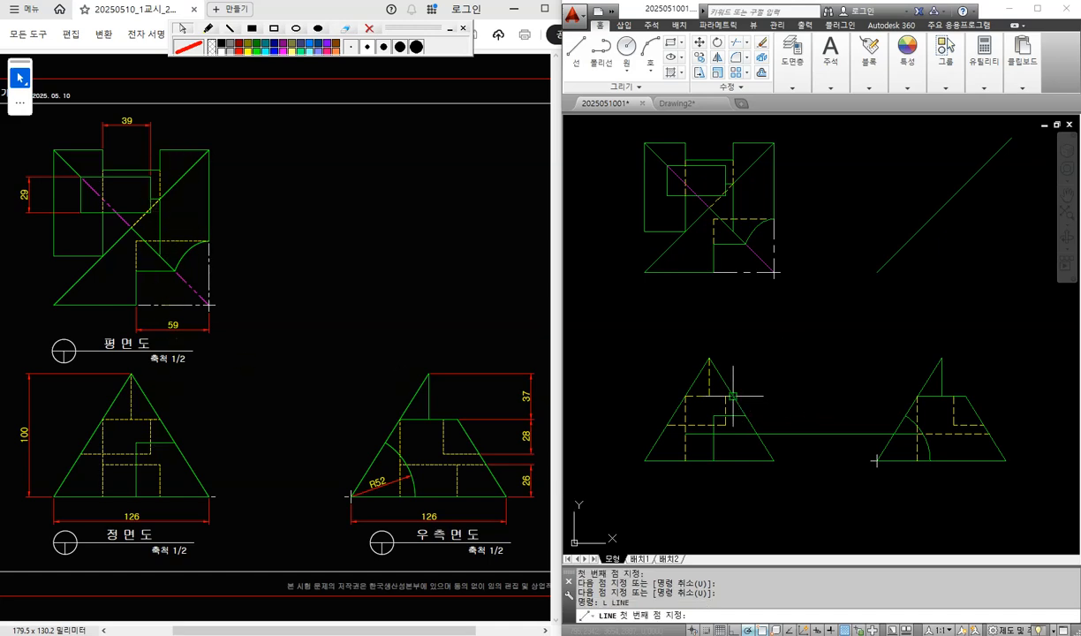
pyautogui.click(731, 273)
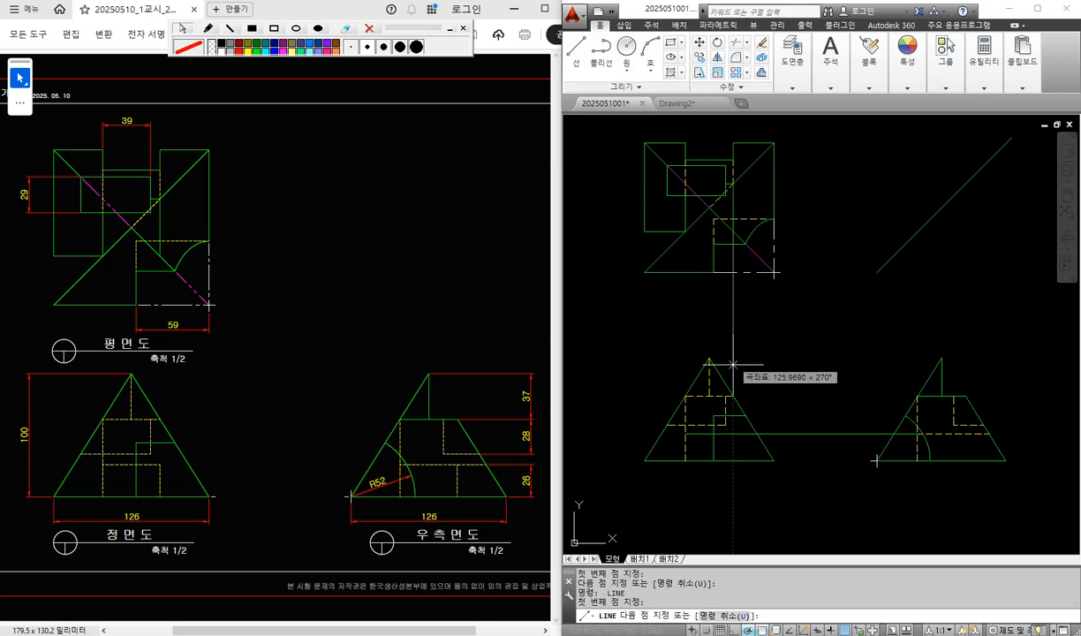
pyautogui.click(736, 460)
pyautogui.press('Return')
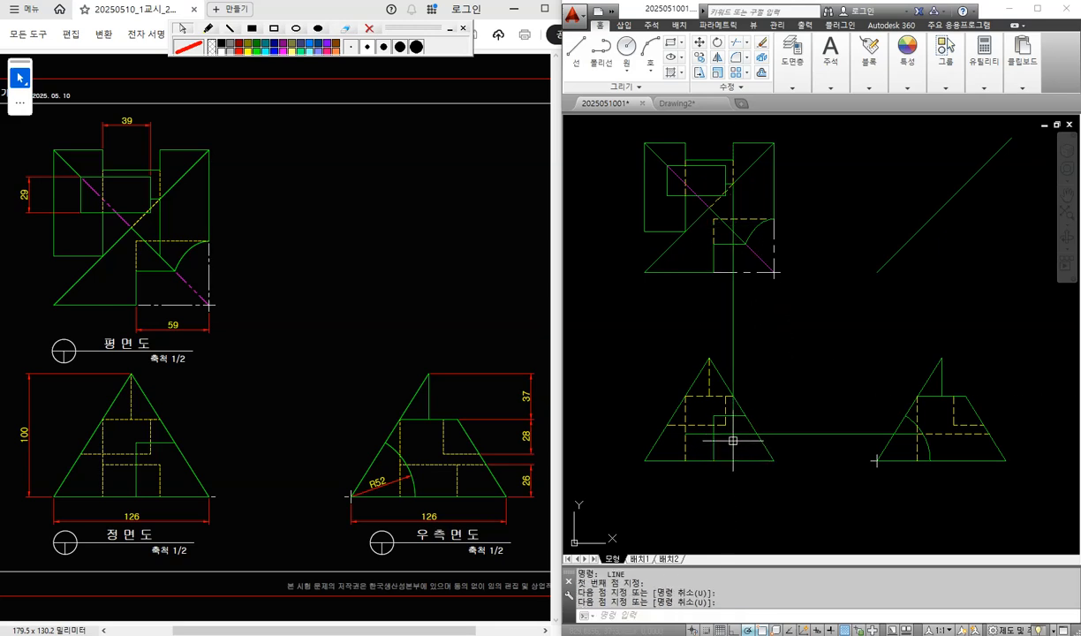
# Step: Trim the front view's vertical projection line above the horizontal line projected across to the left hidden vertical
pyautogui.scroll(2, 728, 440)
pyautogui.write('tr')
pyautogui.press('Return')
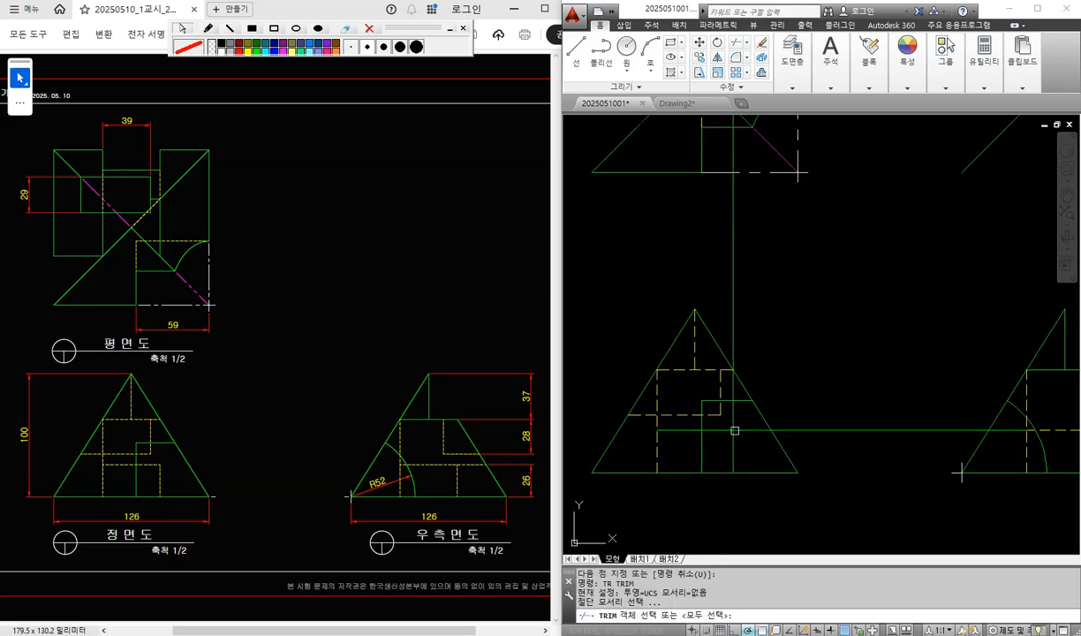
pyautogui.click(734, 430)
pyautogui.press('Return')
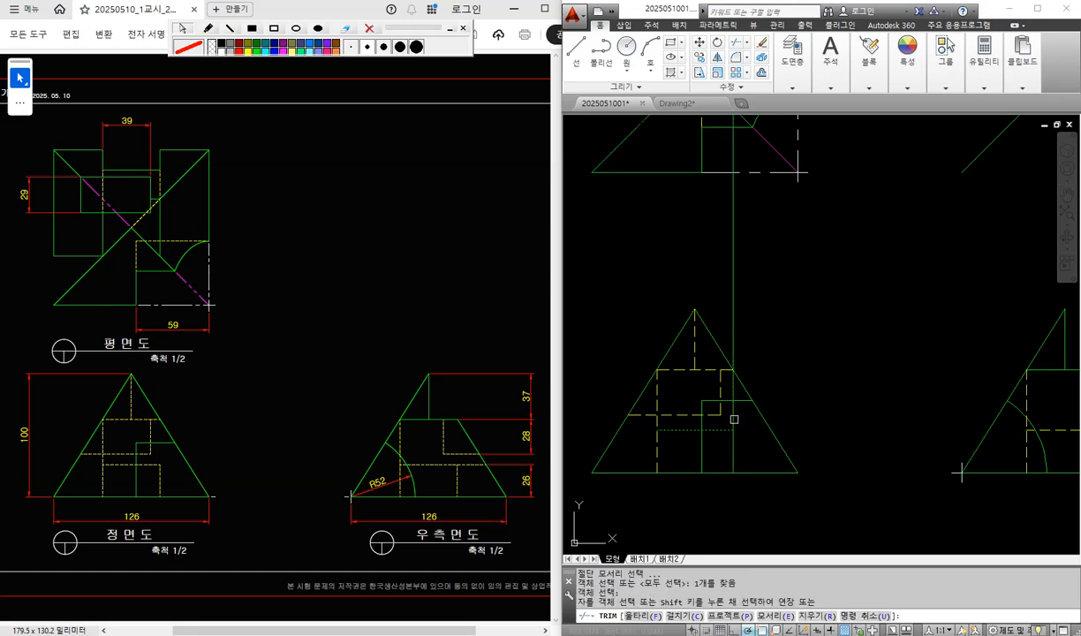
pyautogui.click(734, 419)
pyautogui.press('Return')
# Step: Match the front view's new lower horizontal and vertical lines to the existing hidden line properties
pyautogui.write('ma')
pyautogui.press('Return')
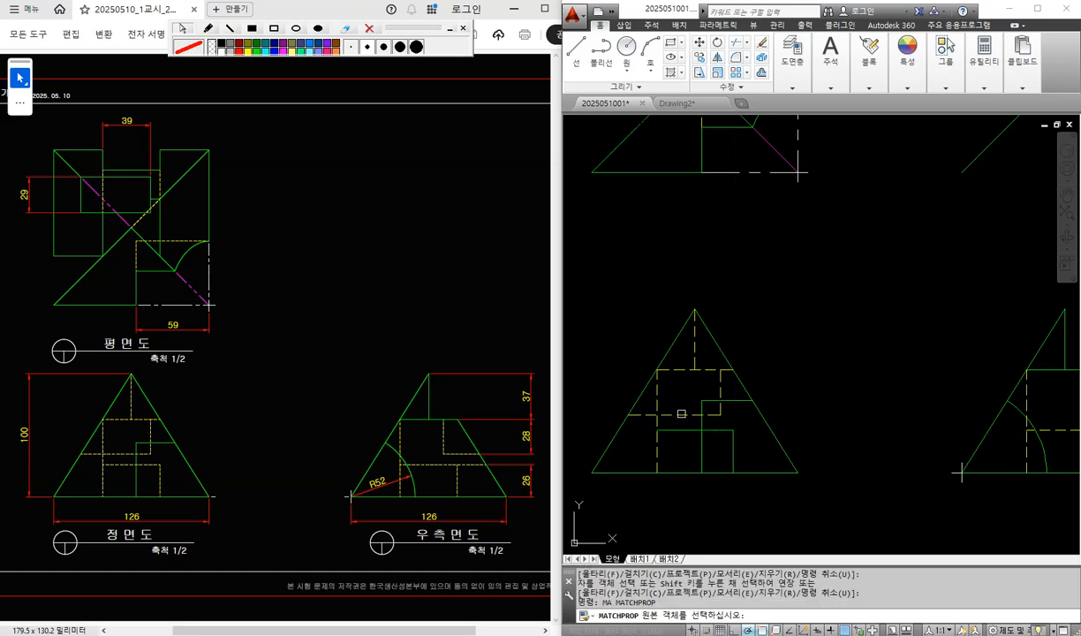
pyautogui.click(681, 413)
pyautogui.click(720, 426)
pyautogui.click(695, 408)
pyautogui.scroll(-2, 786, 358)
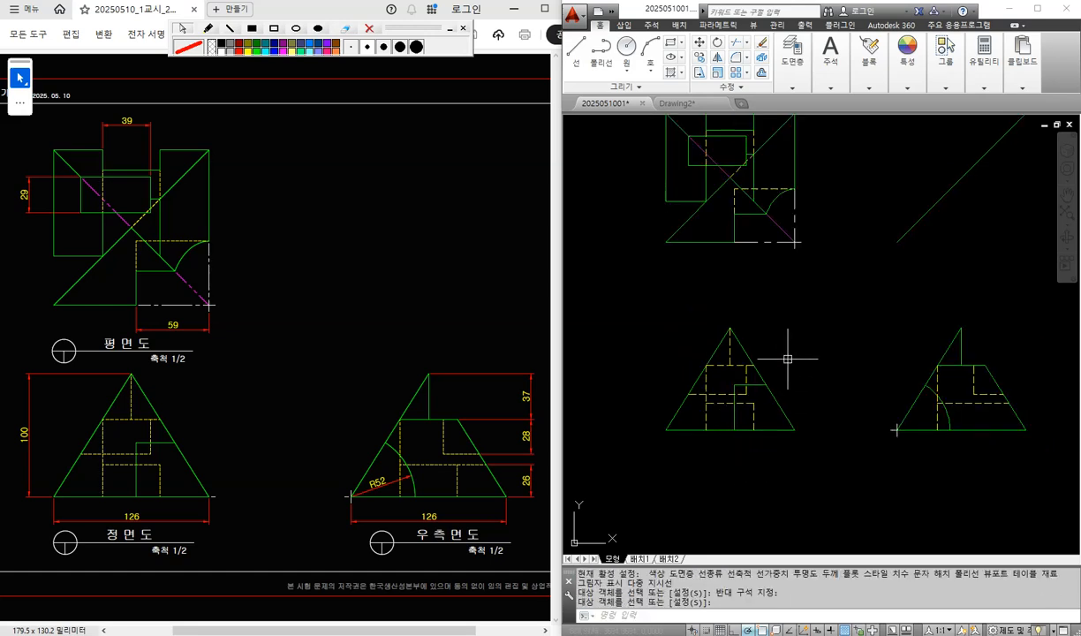
pyautogui.moveTo(787, 359)
pyautogui.mouseDown(button='middle')
pyautogui.moveTo(762, 335)
pyautogui.moveTo(745, 353)
pyautogui.mouseUp(button='middle')
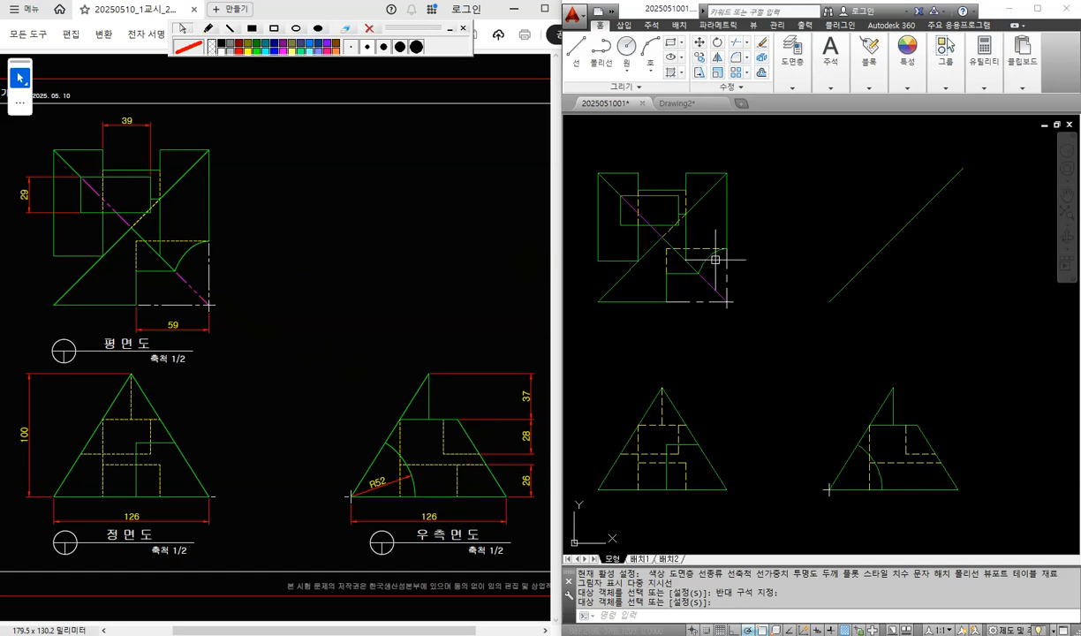
pyautogui.write('l')
pyautogui.press('Return')
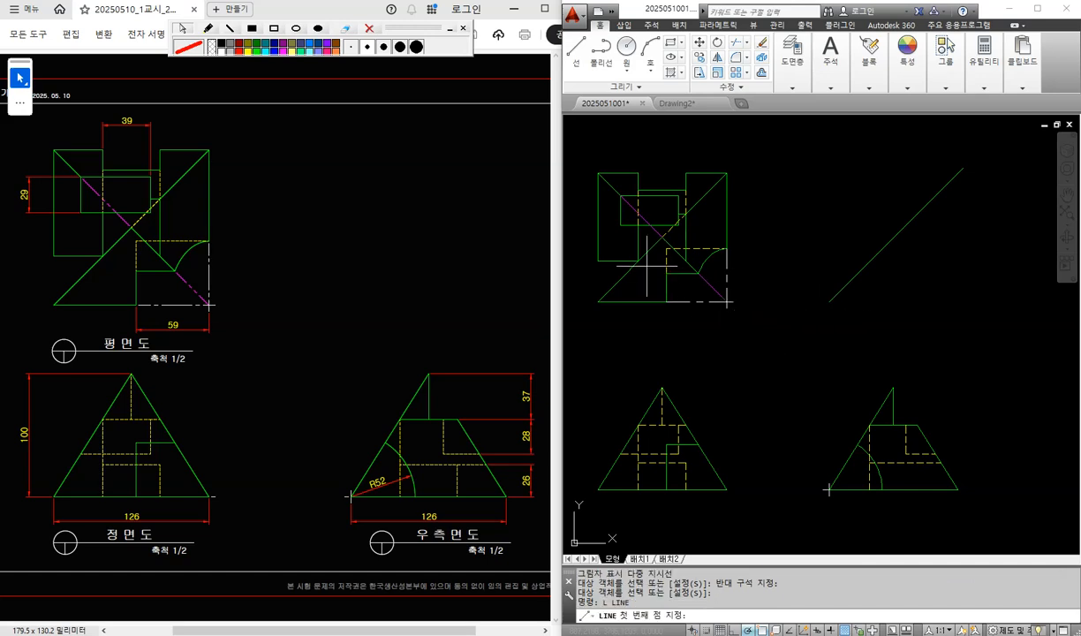
pyautogui.click(637, 260)
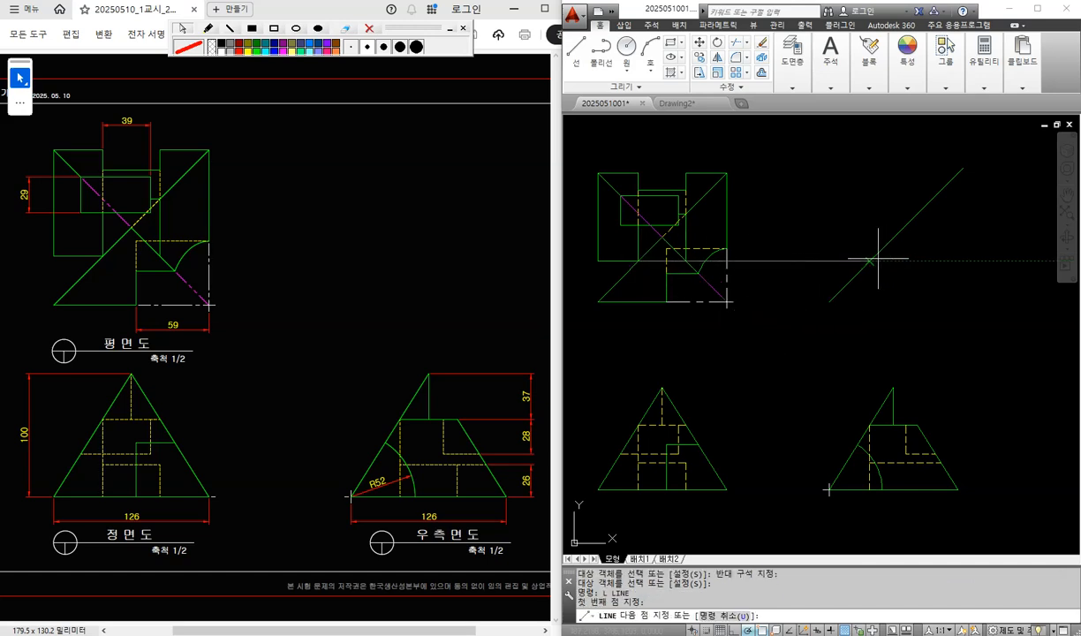
pyautogui.press('Return')
pyautogui.click(803, 266)
pyautogui.click(788, 227)
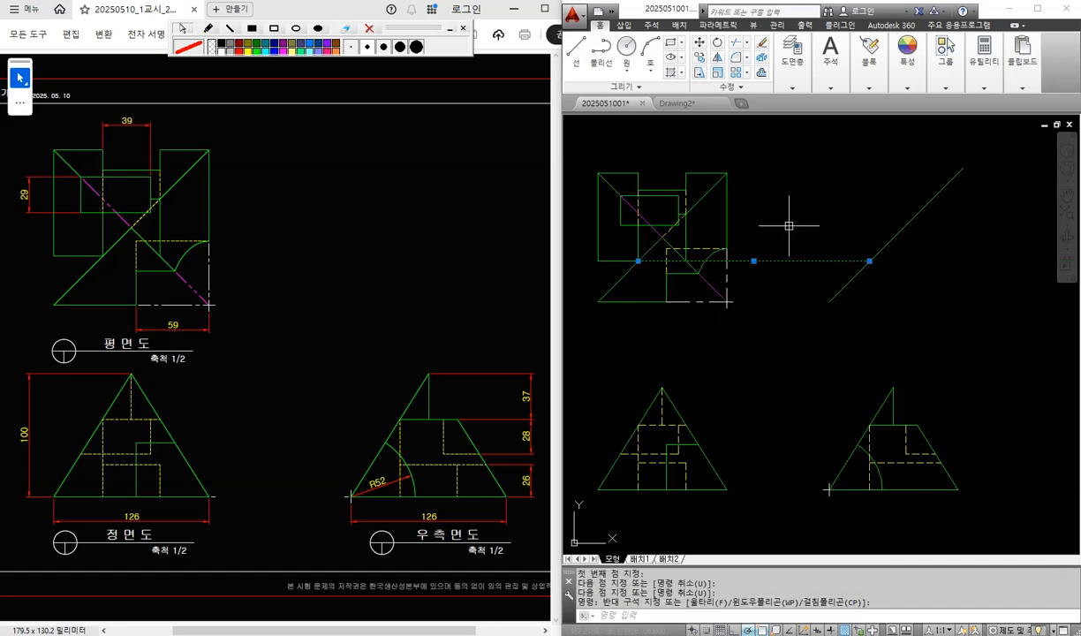
pyautogui.press('Delete')
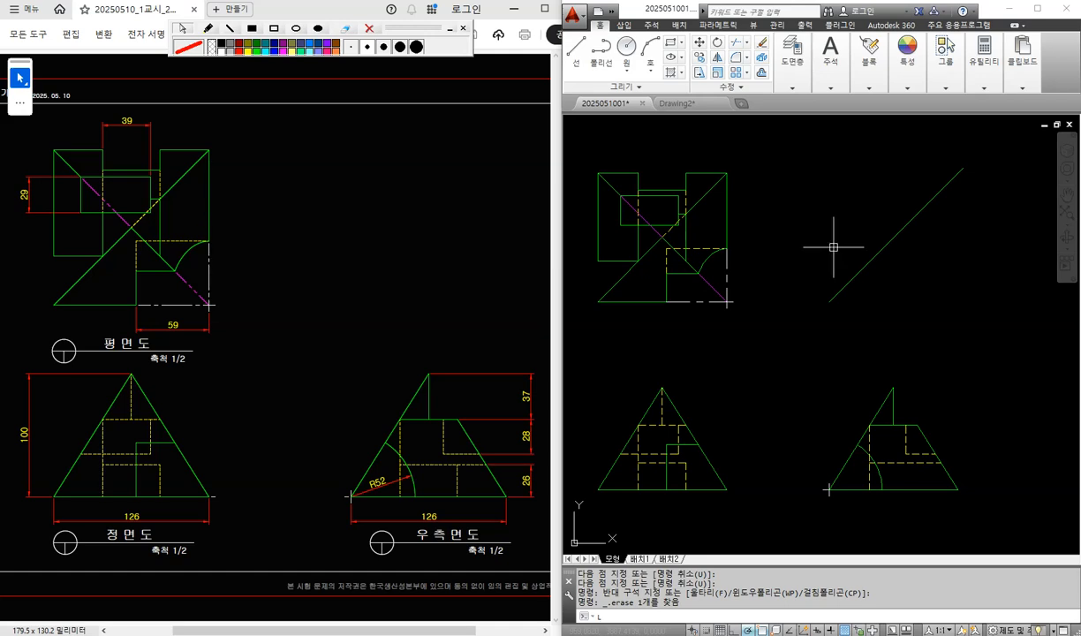
# Step: Draw a projection line from the plan's short horizontal line to the 45-degree line and down to the right side view's base
pyautogui.write('L')
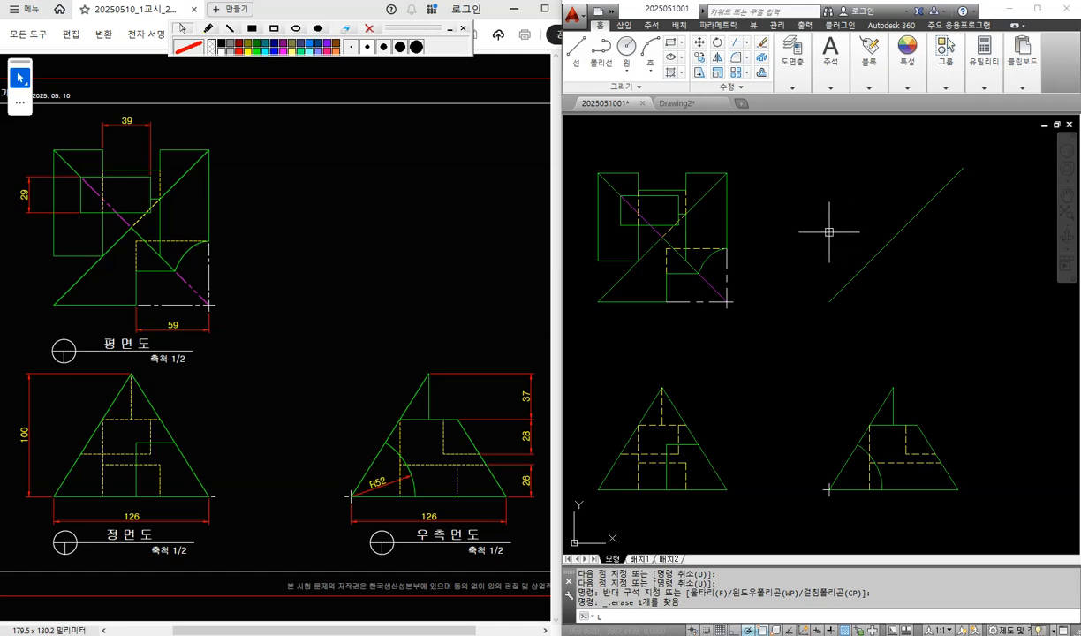
pyautogui.press('Return')
pyautogui.click(679, 212)
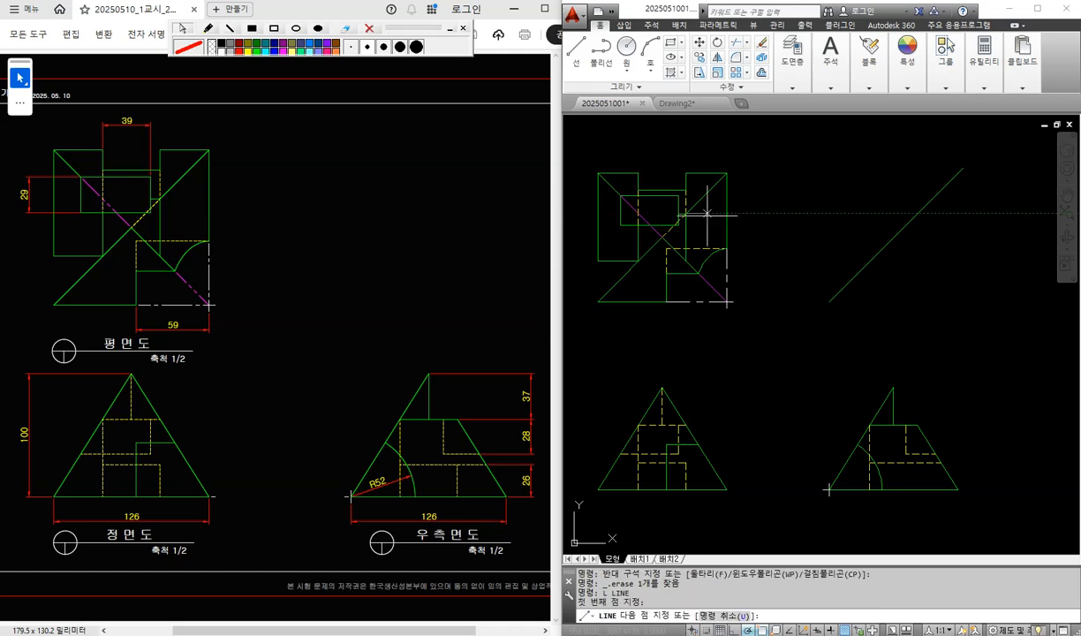
pyautogui.click(917, 213)
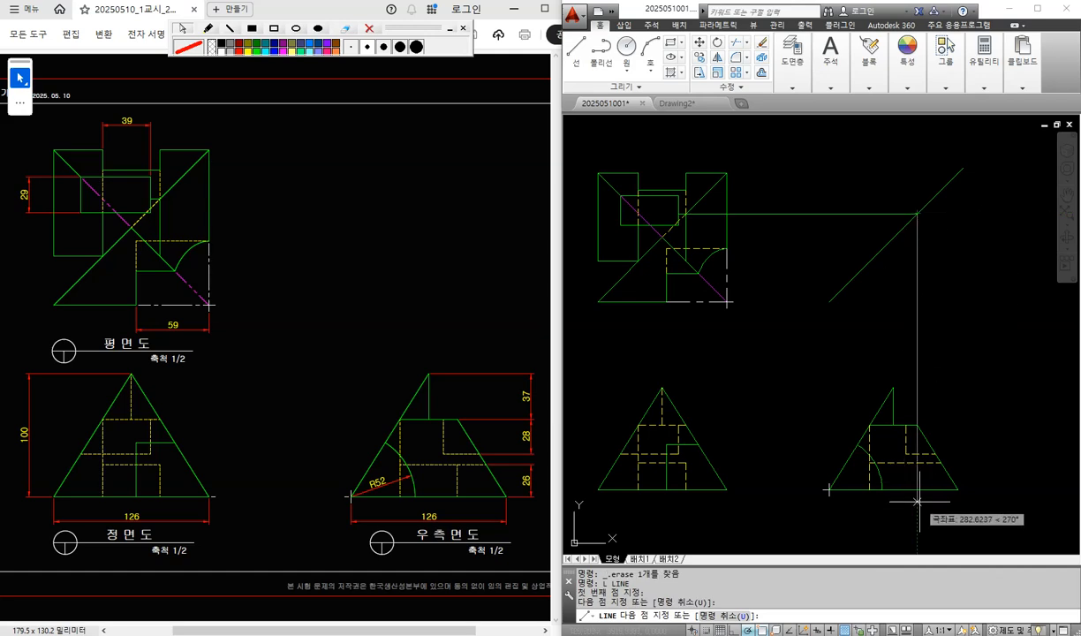
pyautogui.click(917, 490)
pyautogui.press('Return')
pyautogui.scroll(1, 920, 504)
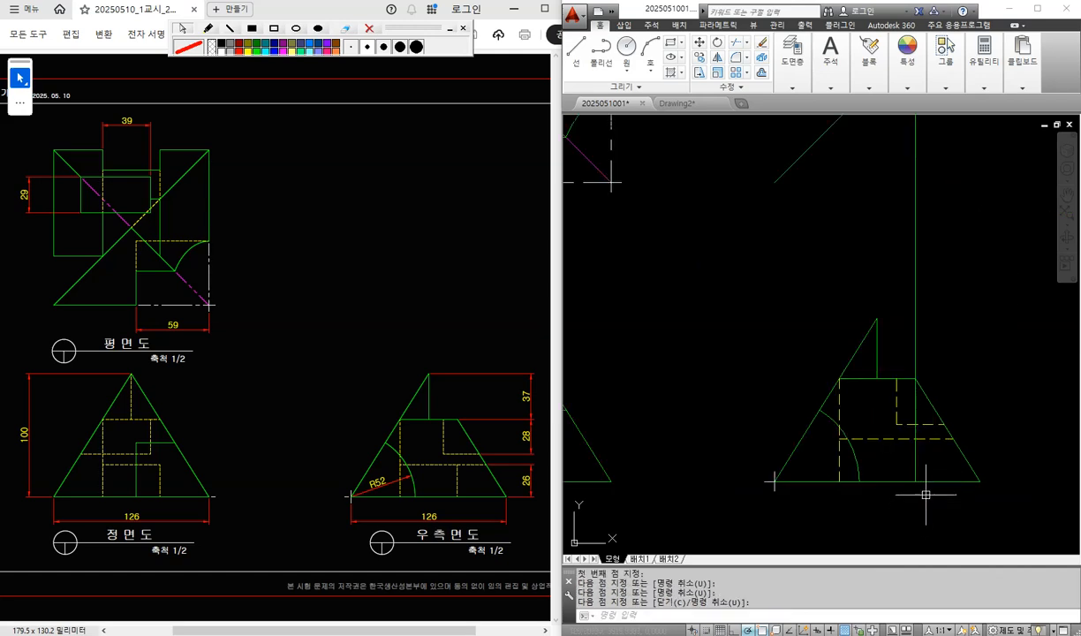
# Step: Trim the vertical projection line above the right side view's lower horizontal hidden edge
pyautogui.write('TR')
pyautogui.press('Return')
pyautogui.click(922, 438)
pyautogui.press('Return')
pyautogui.click(914, 415)
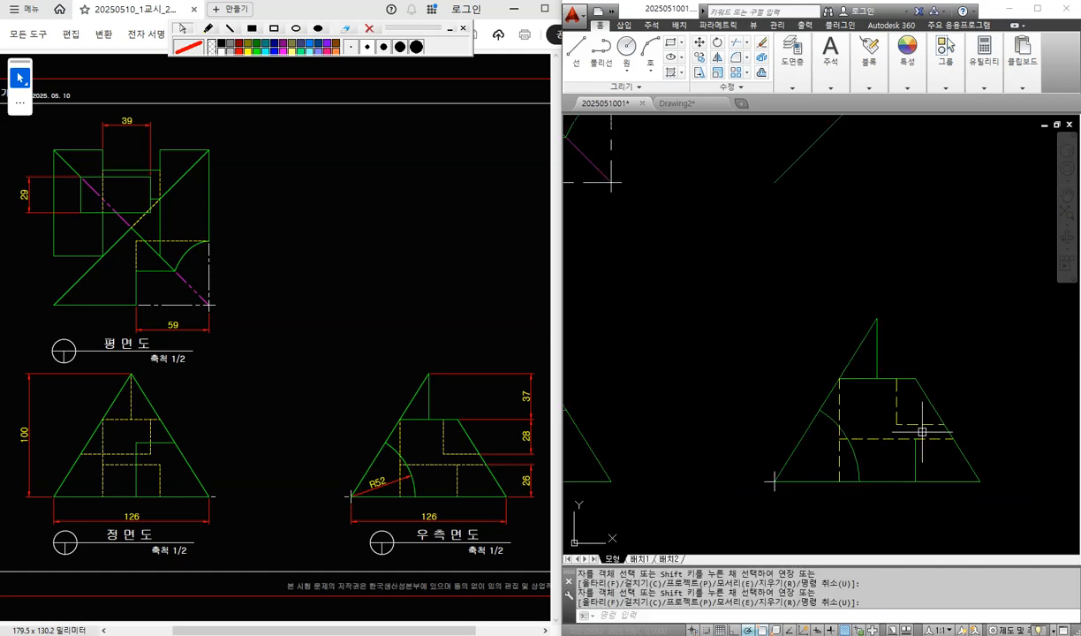
# Step: Match the right side view's remaining short vertical line to the lower hidden edge's properties
pyautogui.write('MA')
pyautogui.press('Return')
pyautogui.click(870, 439)
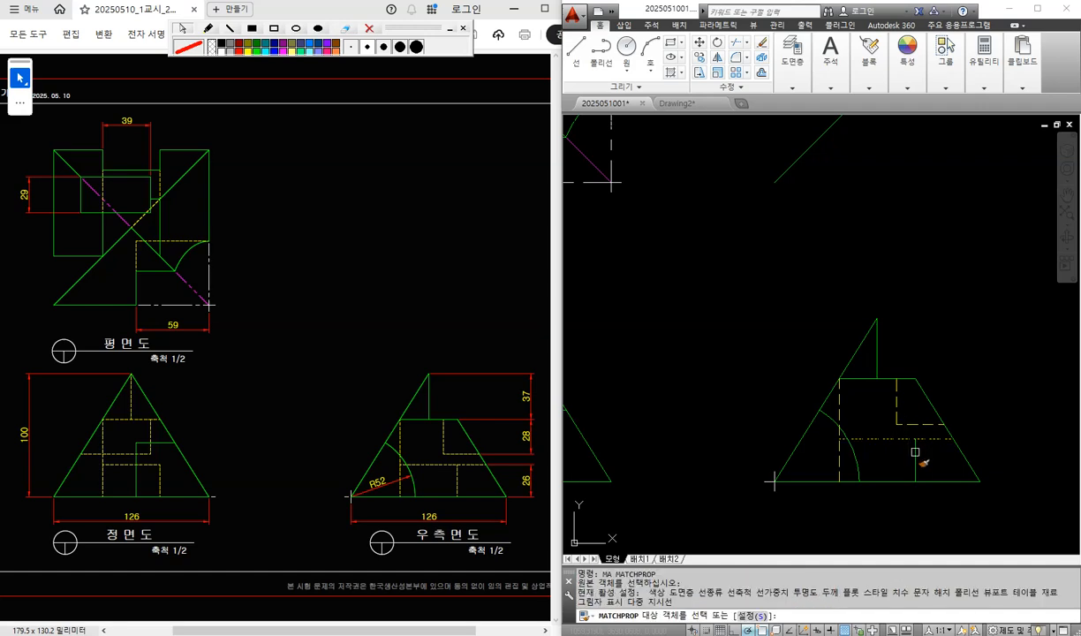
pyautogui.click(914, 459)
pyautogui.press('Return')
pyautogui.scroll(-4, 840, 316)
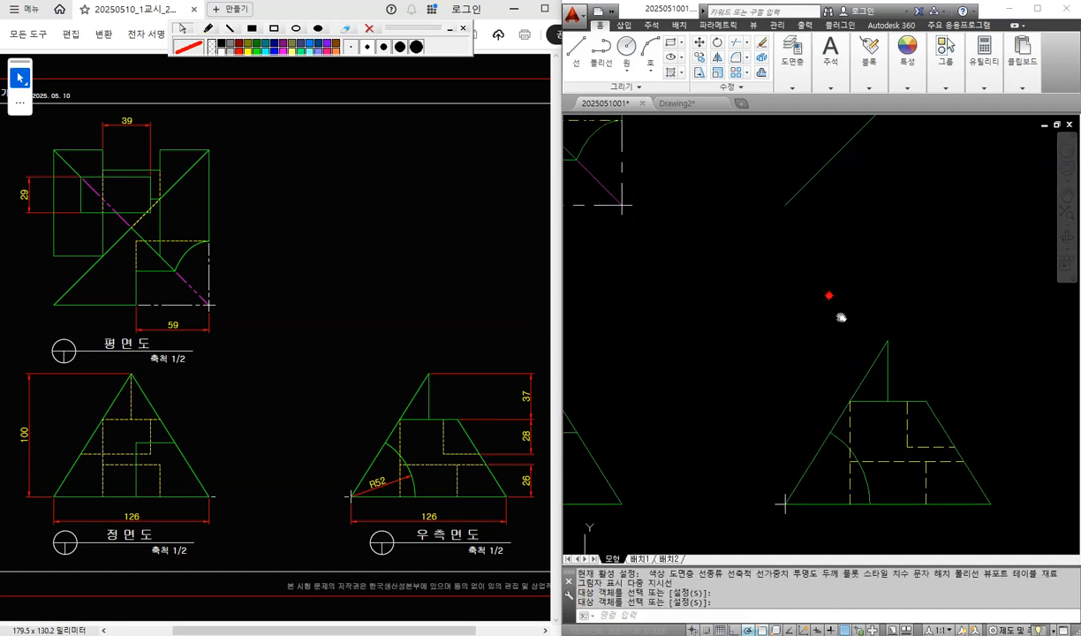
pyautogui.moveTo(724, 477); pyautogui.dragTo(726, 480, button='middle')
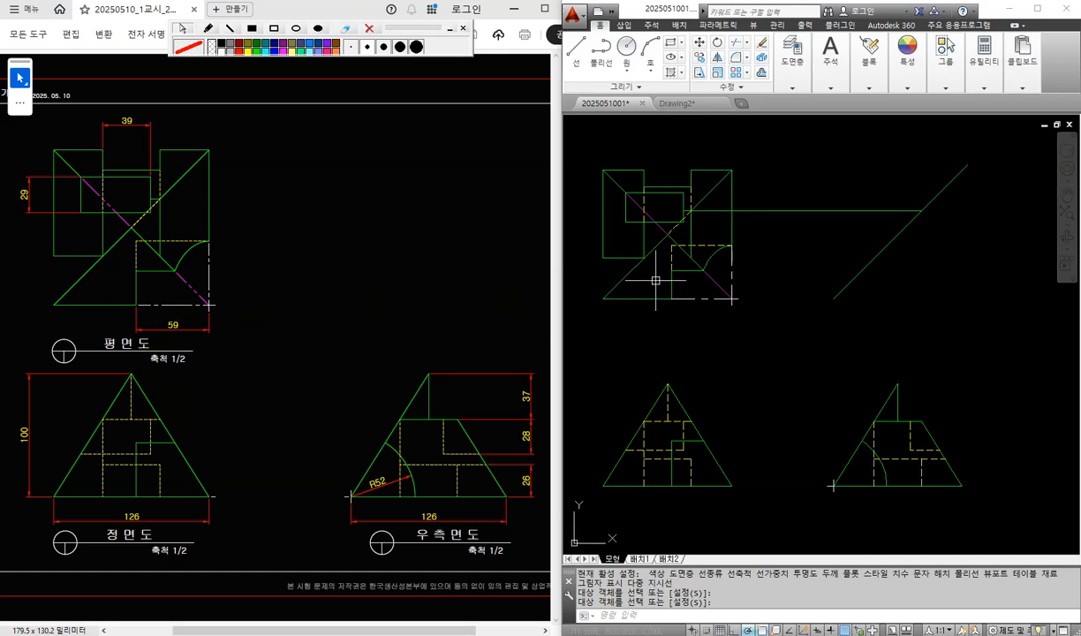
# Step: Draw a horizontal line 6 units long outward from the front view's lower right corner
pyautogui.scroll(4, 768, 505)
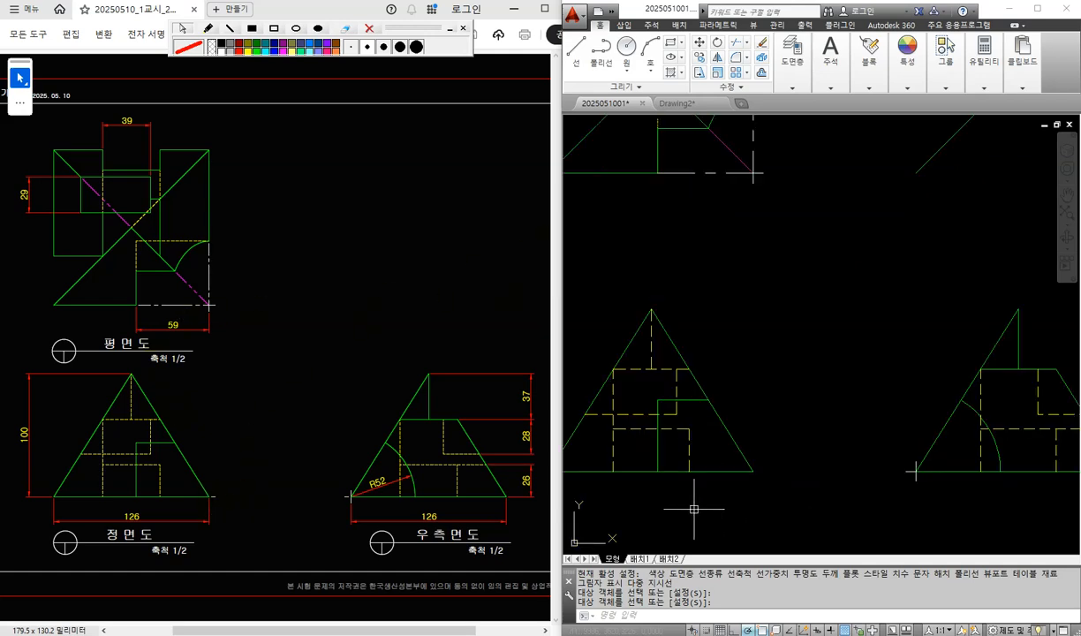
pyautogui.write('l')
pyautogui.press('Return')
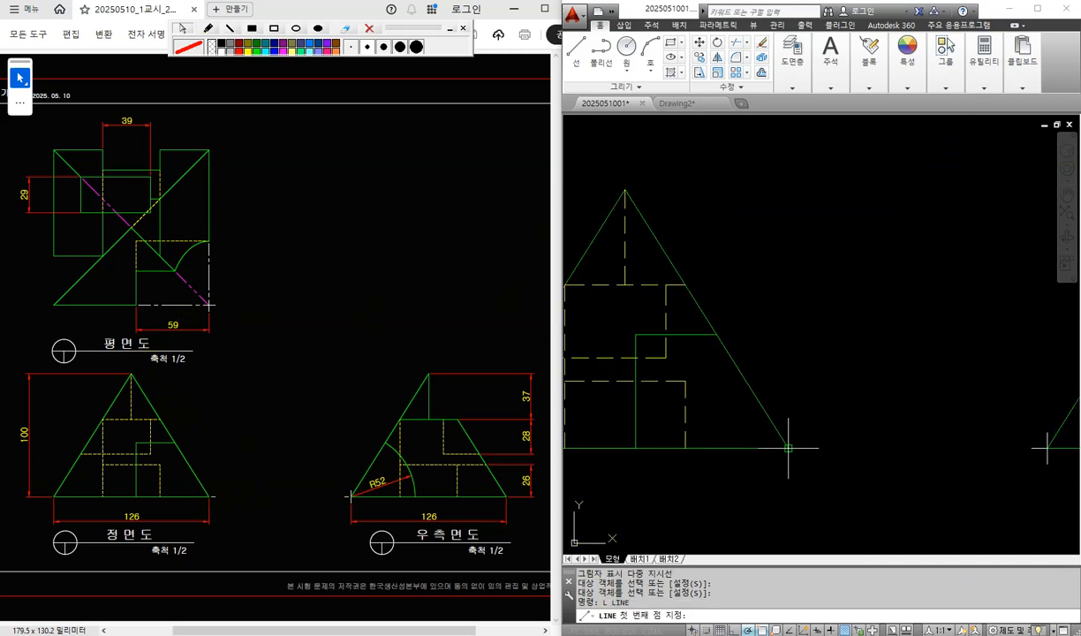
pyautogui.click(787, 447)
pyautogui.write('6')
pyautogui.press('Return')
pyautogui.press('Return')
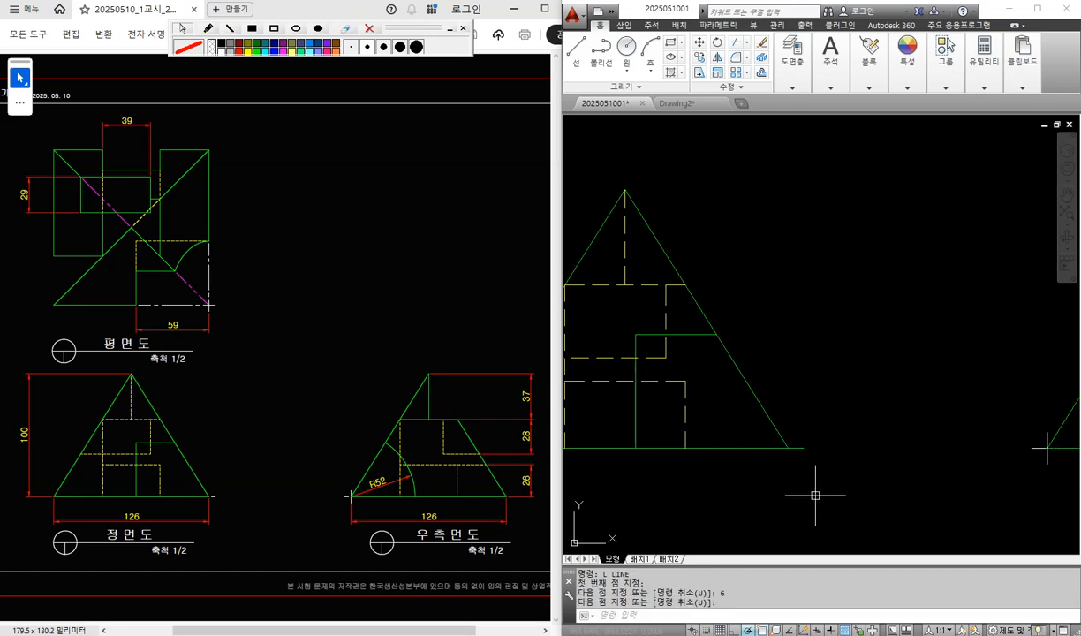
# Step: Match the front view's corner extension line to the white extension line at the right side view's lower left corner
pyautogui.write('ma')
pyautogui.press('Return')
pyautogui.click(1037, 449)
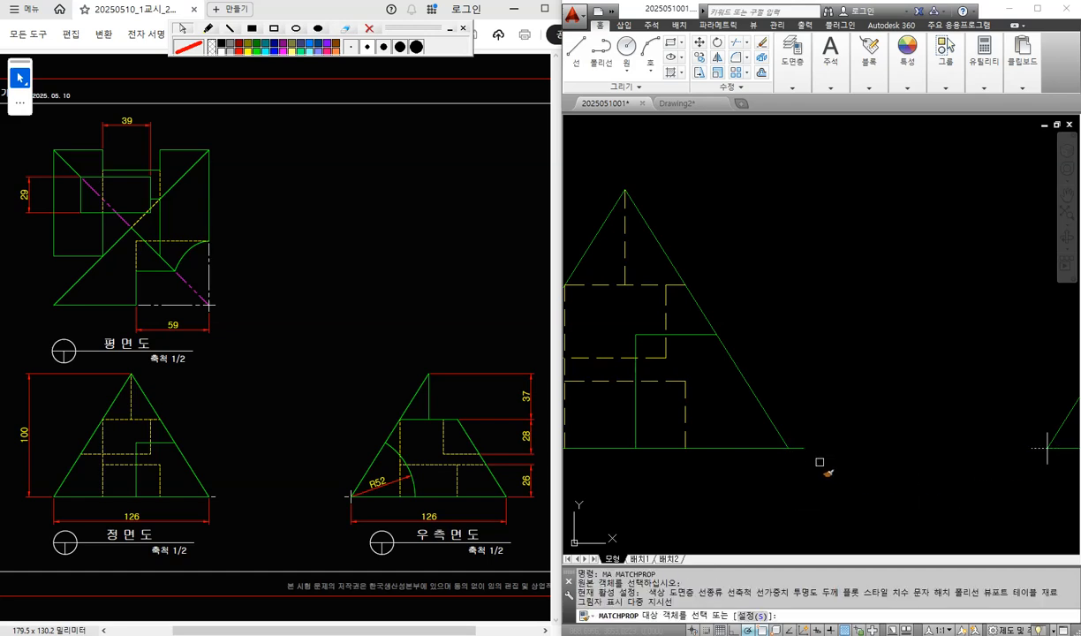
pyautogui.scroll(-3, 799, 448)
pyautogui.press('Return')
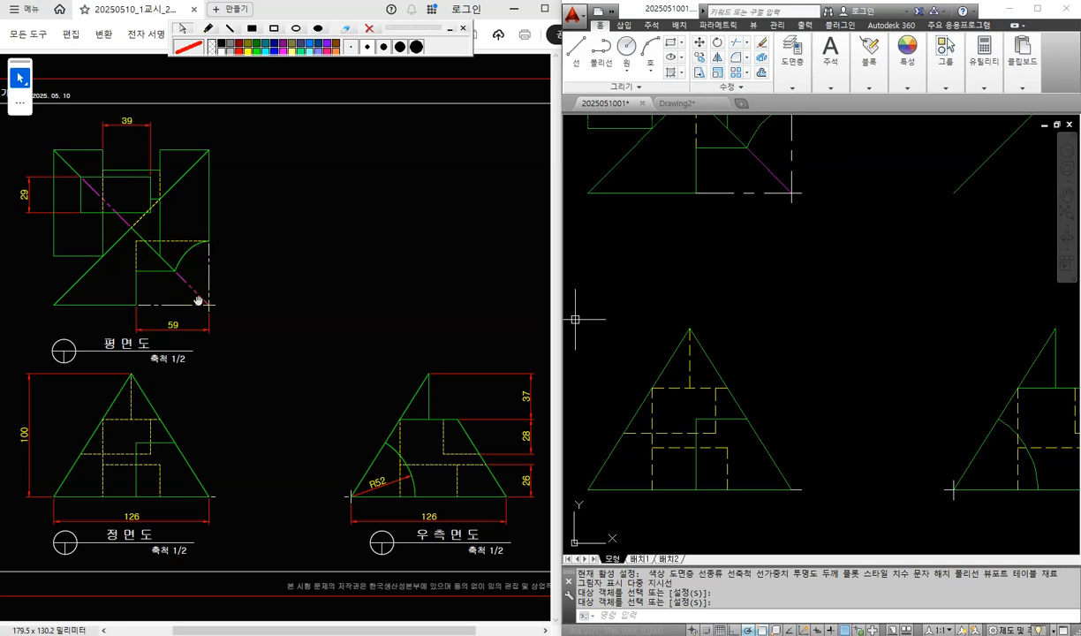
# Step: Handwrite LEN in red in the empty area beside the exam sheet's plan view
pyautogui.click(208, 28)
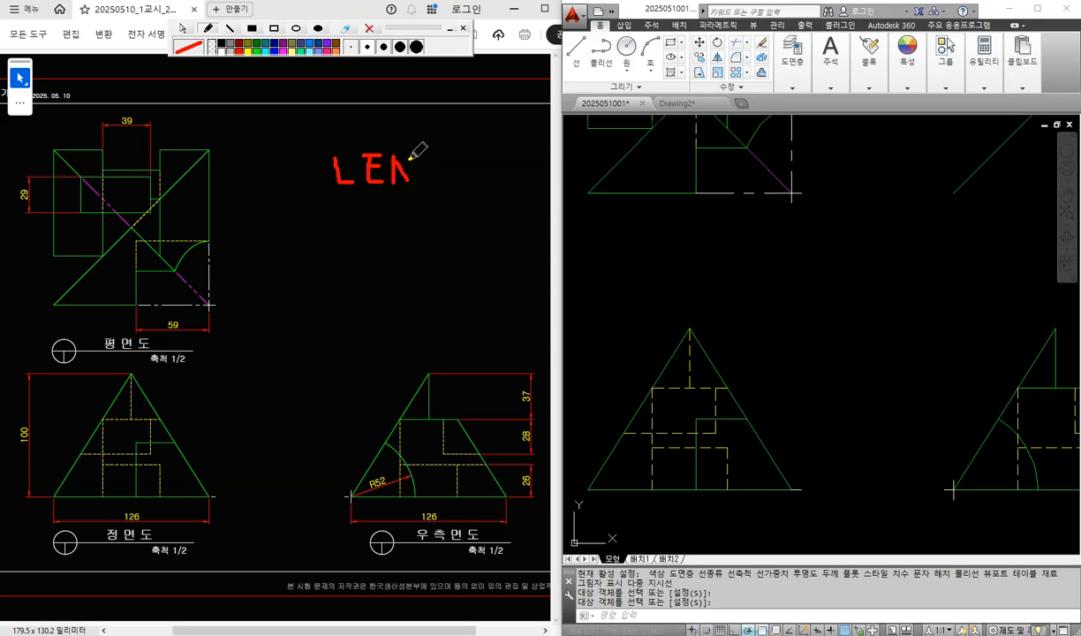
pyautogui.click(184, 28)
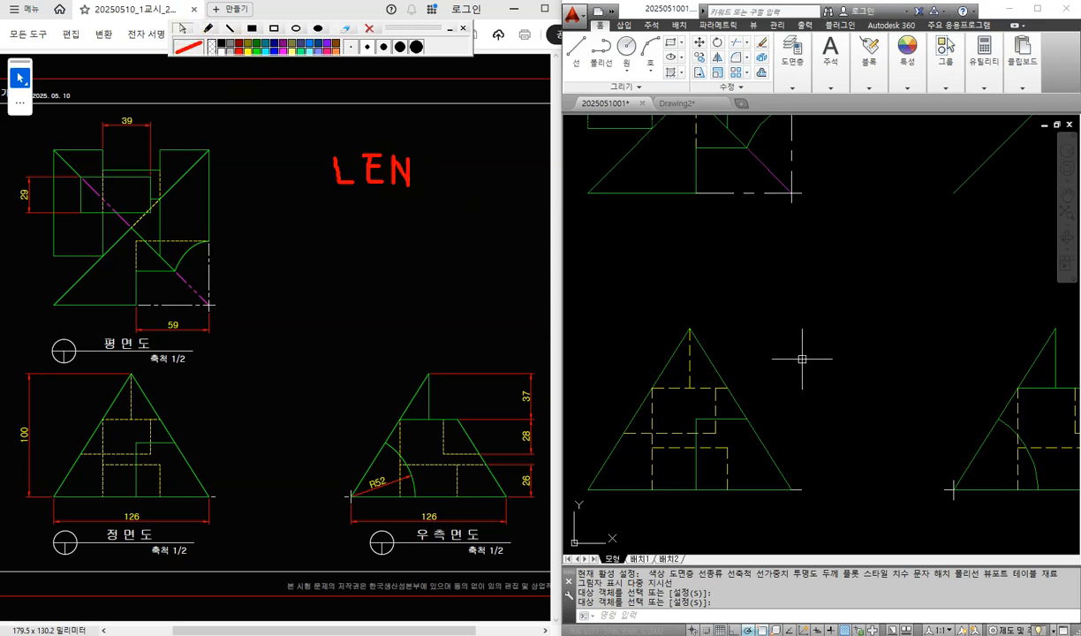
# Step: Shorten the front view's corner extension line at its corner end using Lengthen with a delta of -2
pyautogui.write('LEN')
pyautogui.press('Return')
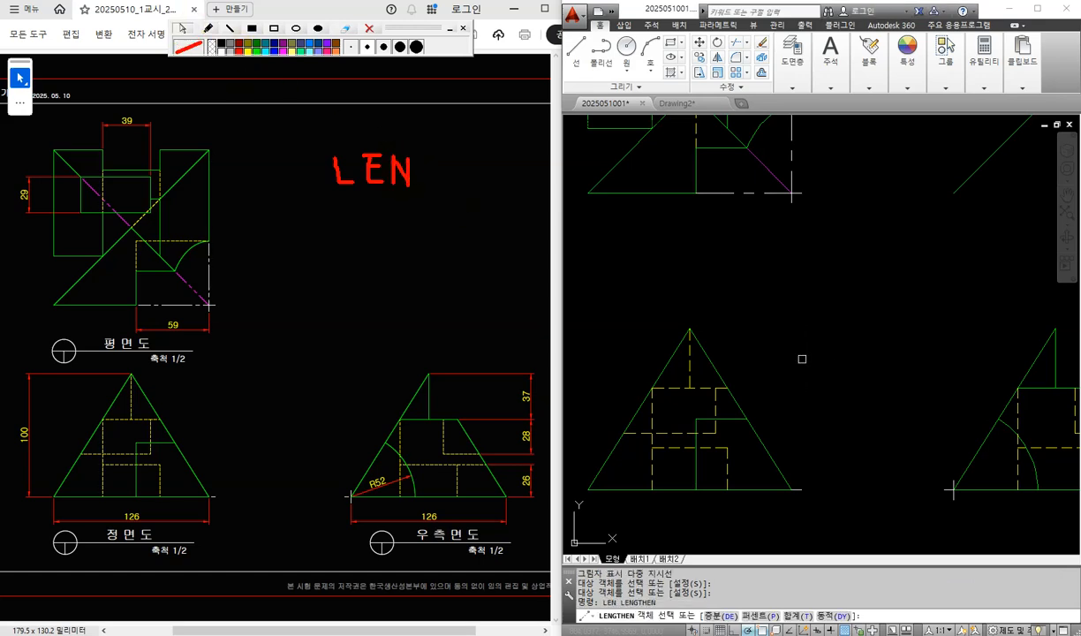
pyautogui.click(710, 615)
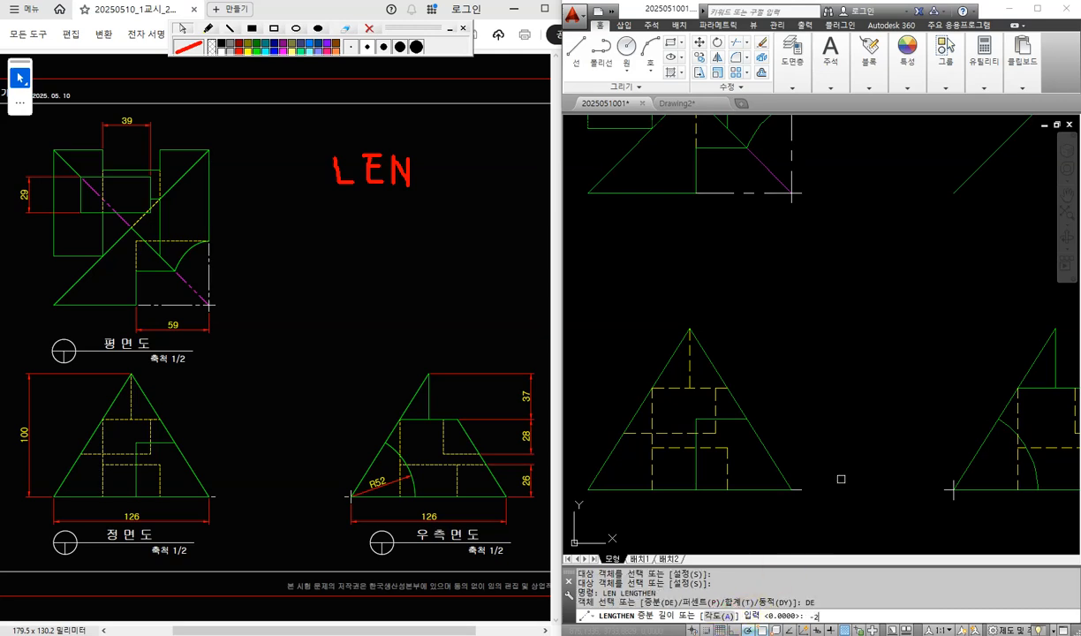
pyautogui.press('Return')
pyautogui.scroll(3, 975, 539)
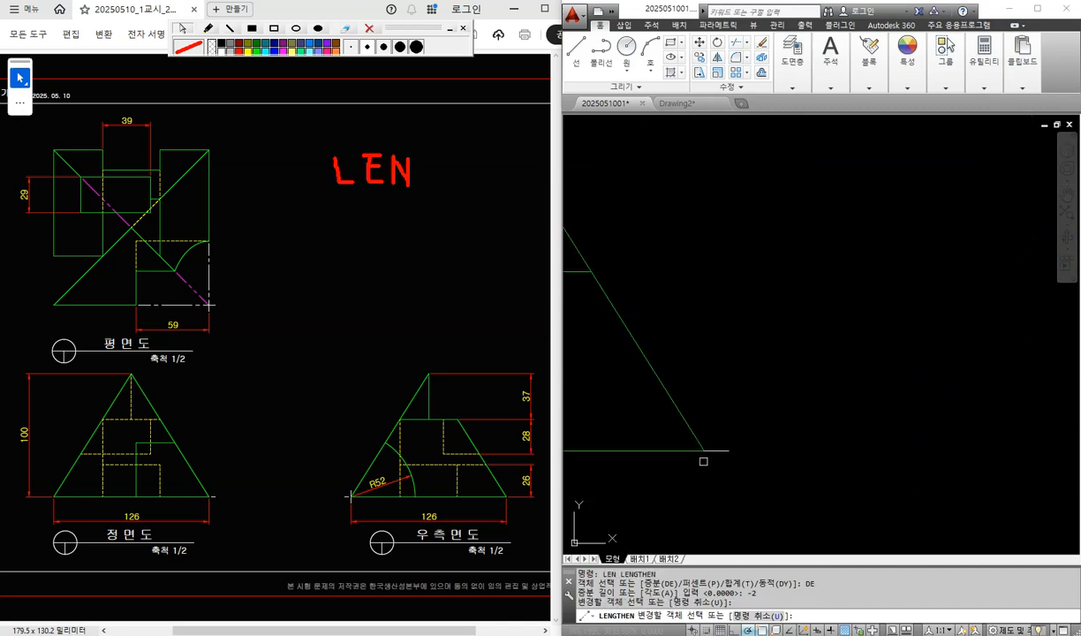
pyautogui.click(702, 451)
# Step: Shorten the plan's magenta and white phantom lines by the same 2 units at their ends touching visible edges
pyautogui.scroll(-3, 732, 421)
pyautogui.scroll(5, 767, 289)
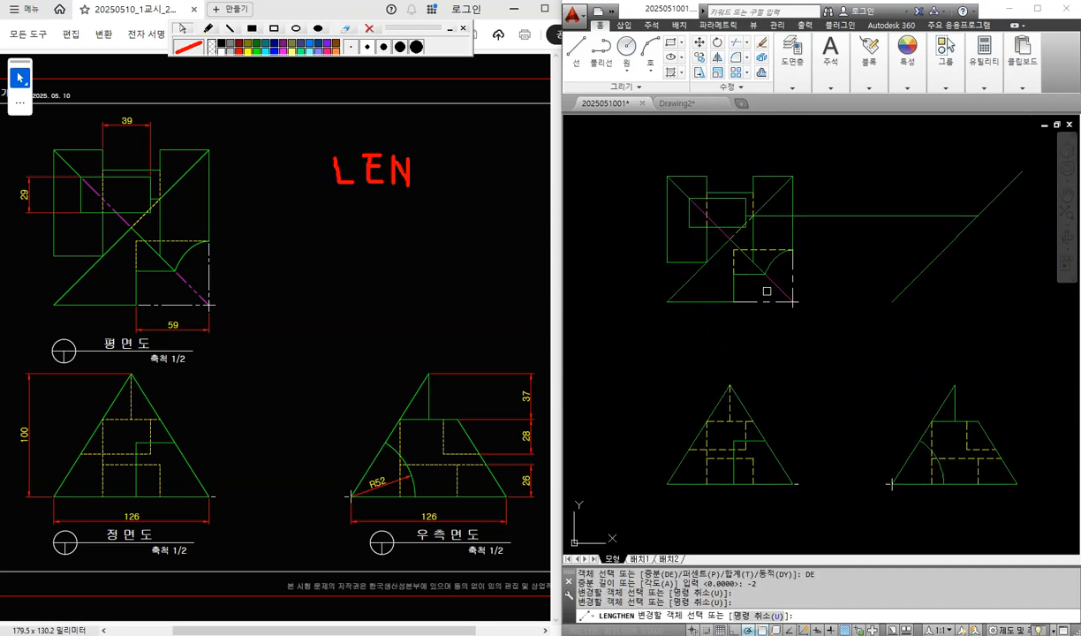
pyautogui.click(770, 267)
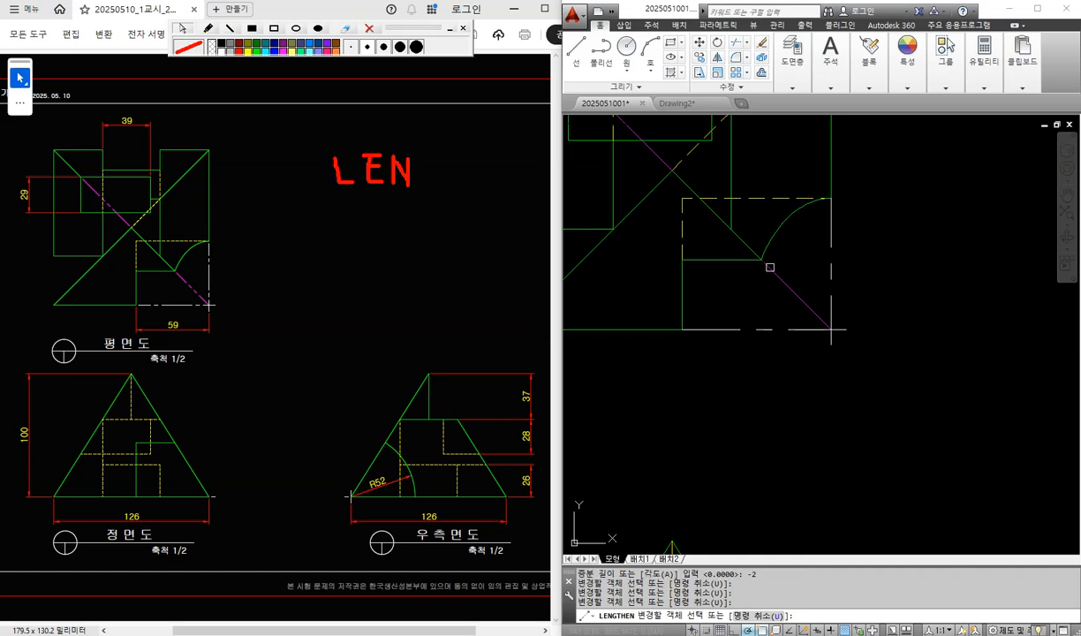
pyautogui.click(795, 205)
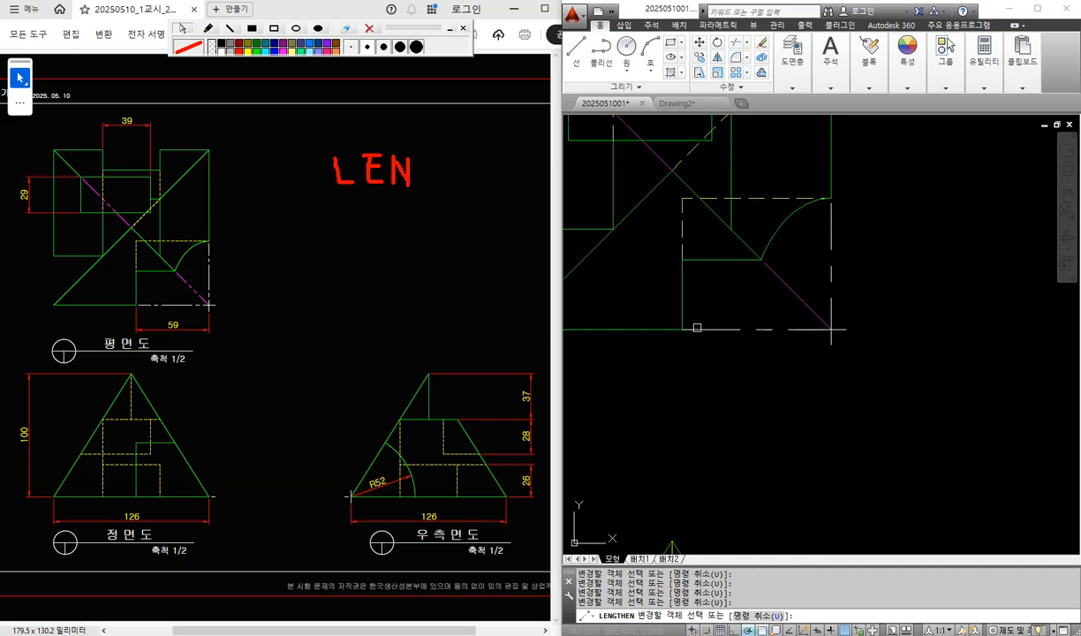
pyautogui.moveTo(632, 248); pyautogui.dragTo(706, 439, button='middle')
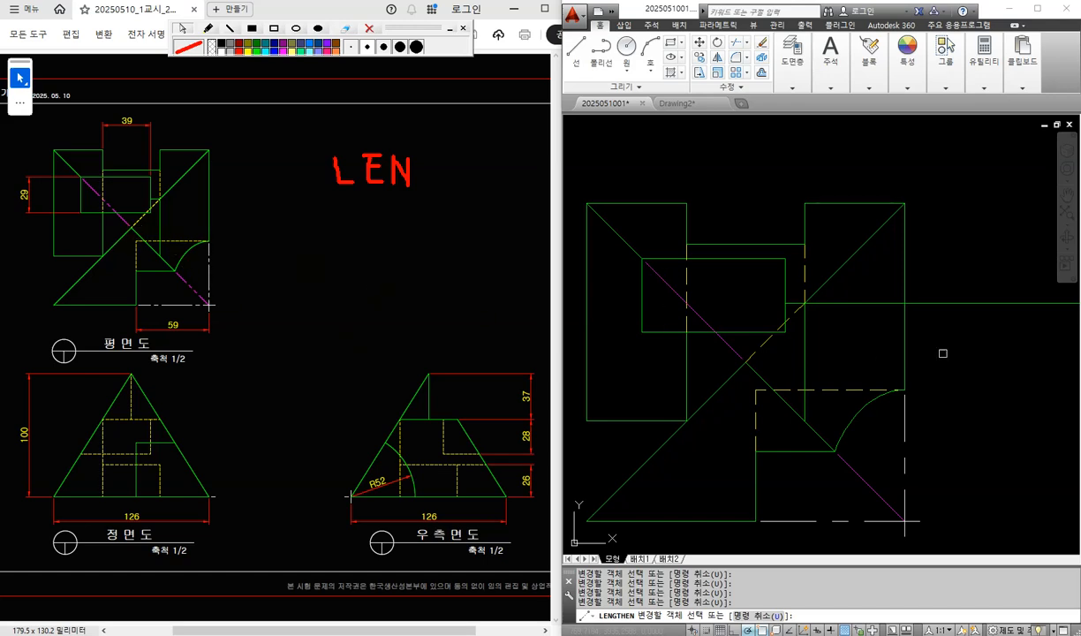
pyautogui.press('Escape')
# Step: Erase the leftover horizontal projection line between the plan and the 45-degree line
pyautogui.scroll(-2, 985, 374)
pyautogui.moveTo(989, 373); pyautogui.dragTo(880, 301, button='middle')
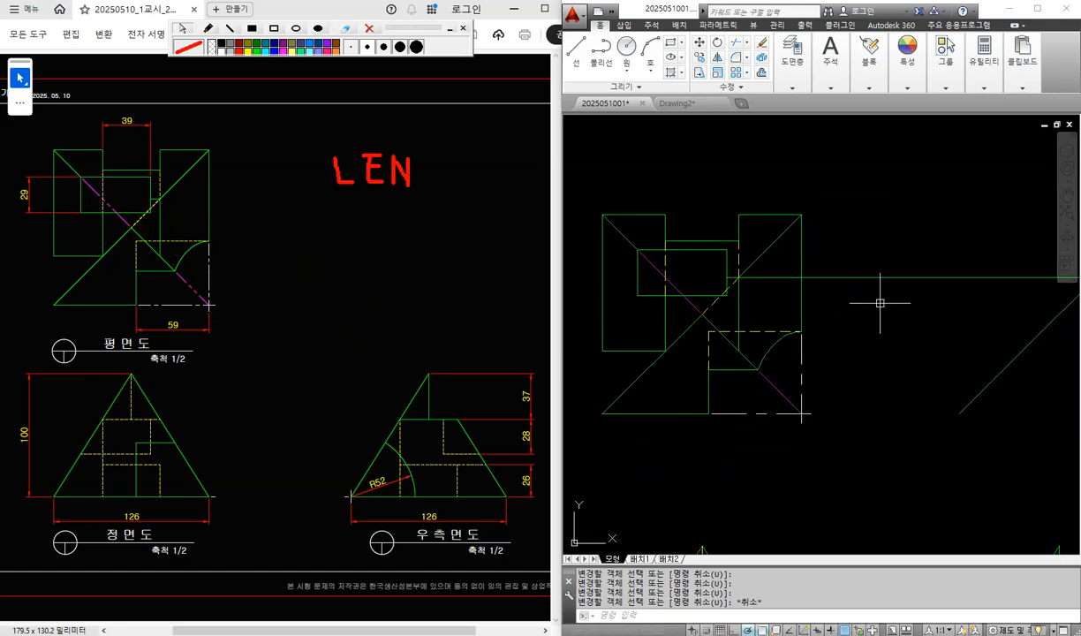
pyautogui.click(902, 333)
pyautogui.press('Delete')
pyautogui.scroll(-2, 791, 362)
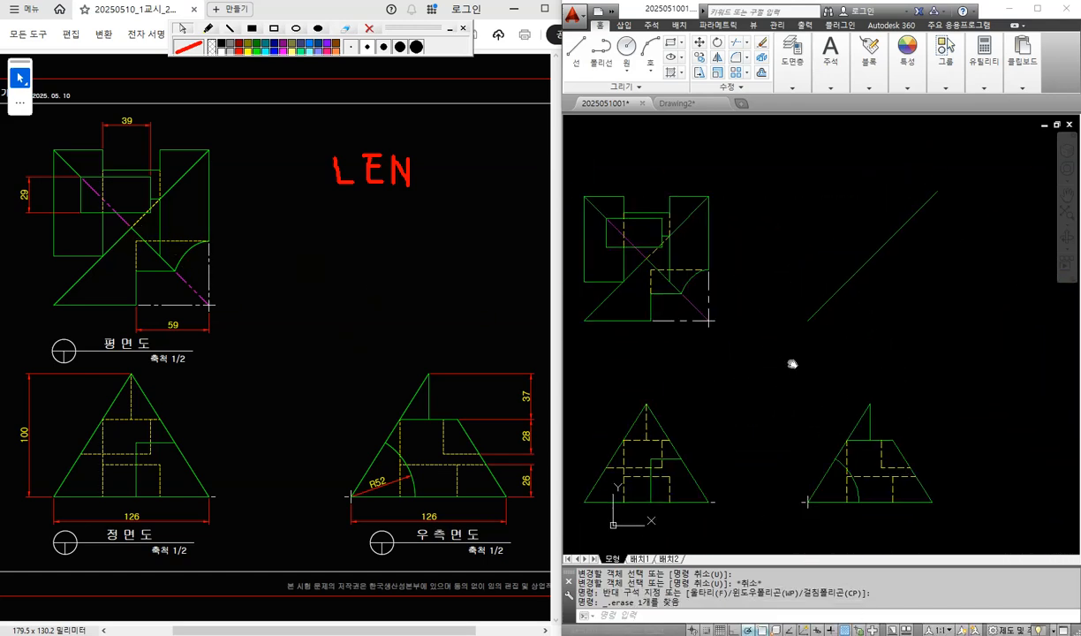
pyautogui.moveTo(791, 362); pyautogui.dragTo(797, 305, button='middle')
pyautogui.scroll(1, 681, 372)
pyautogui.scroll(1, 639, 349)
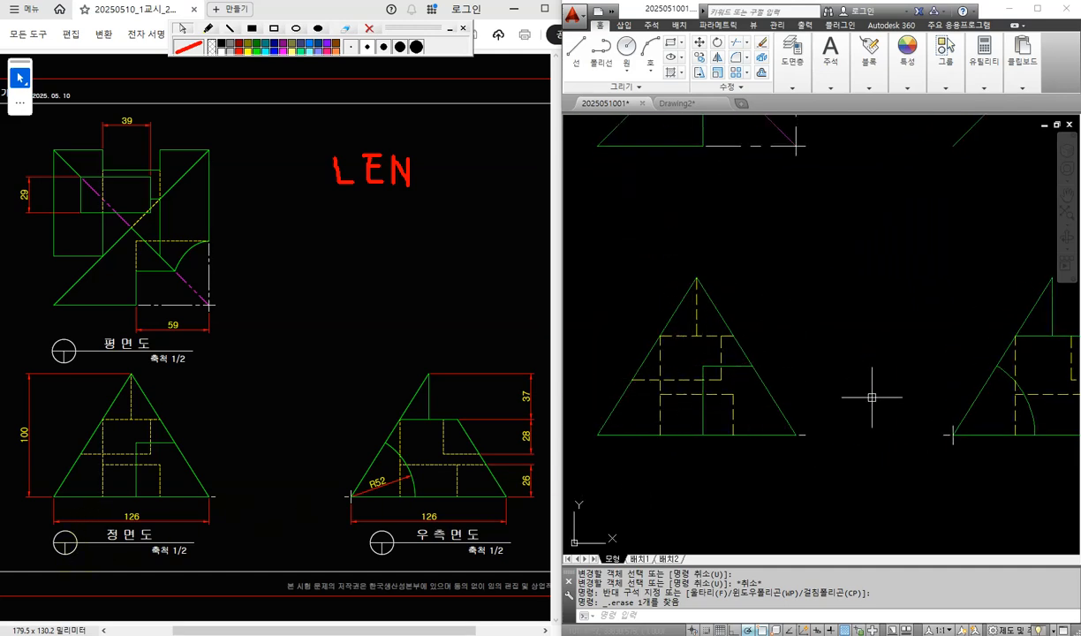
pyautogui.moveTo(871, 398); pyautogui.dragTo(710, 402, button='middle')
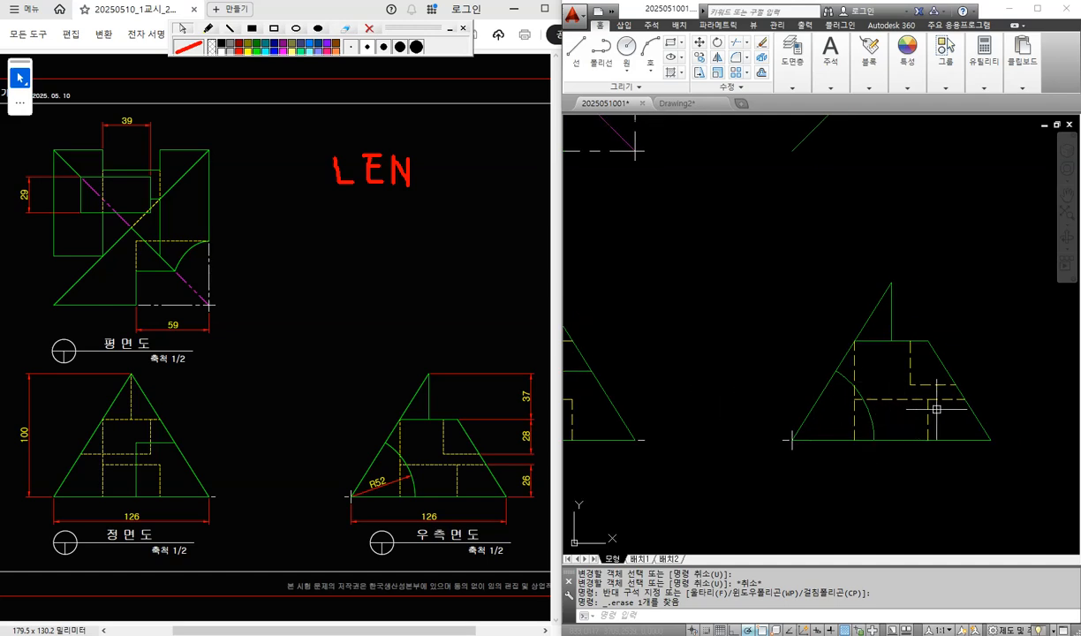
# Step: Make the dimension layer 치수 the current layer
pyautogui.moveTo(685, 264); pyautogui.dragTo(826, 413, button='middle')
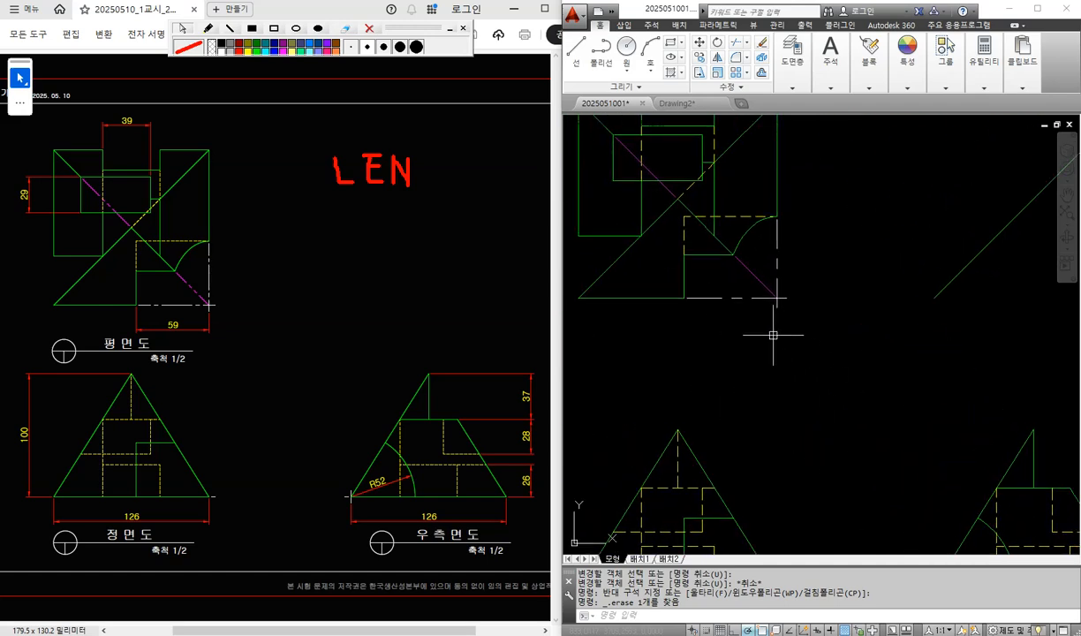
pyautogui.moveTo(773, 336); pyautogui.dragTo(817, 406, button='middle')
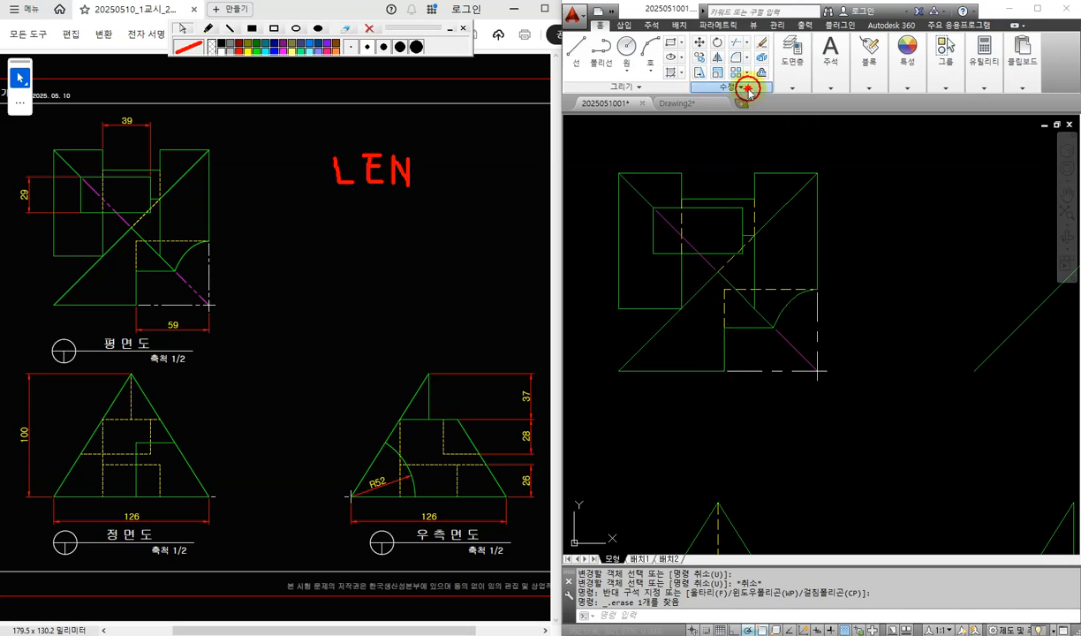
pyautogui.click(794, 87)
pyautogui.click(838, 132)
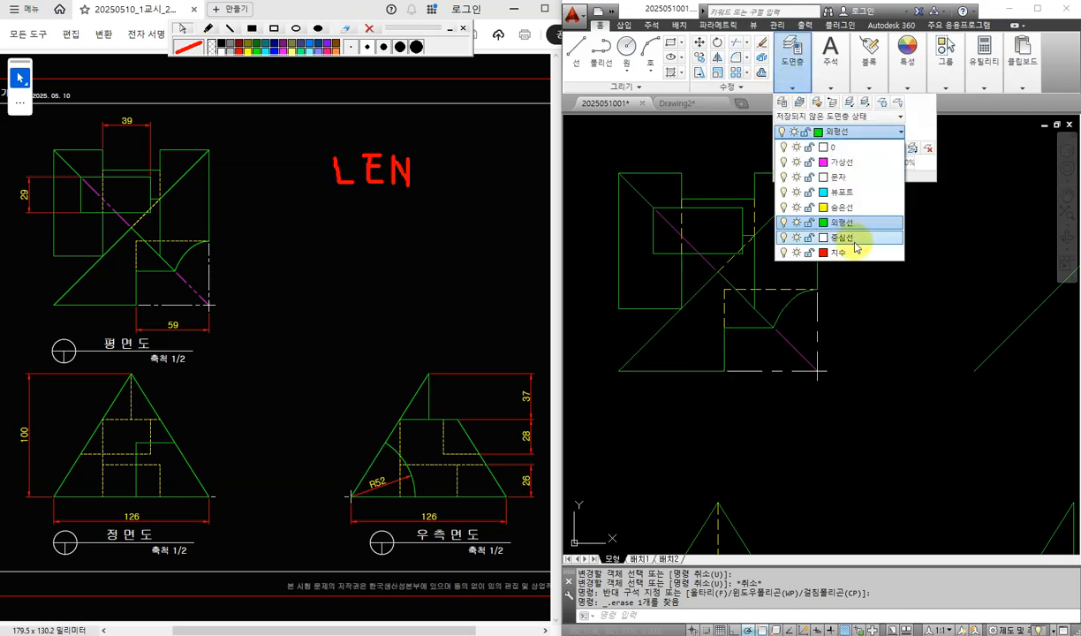
pyautogui.click(843, 252)
# Step: Add a horizontal linear dimension above the plan from the upper-left block's inner corner to the small rectangle's right edge
pyautogui.click(830, 86)
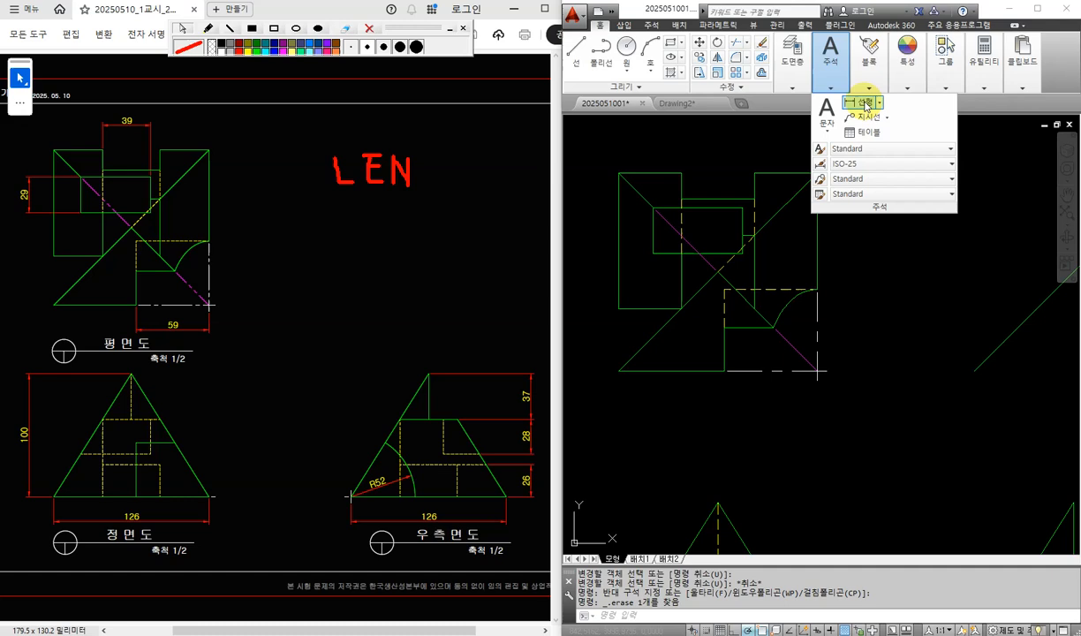
pyautogui.click(861, 102)
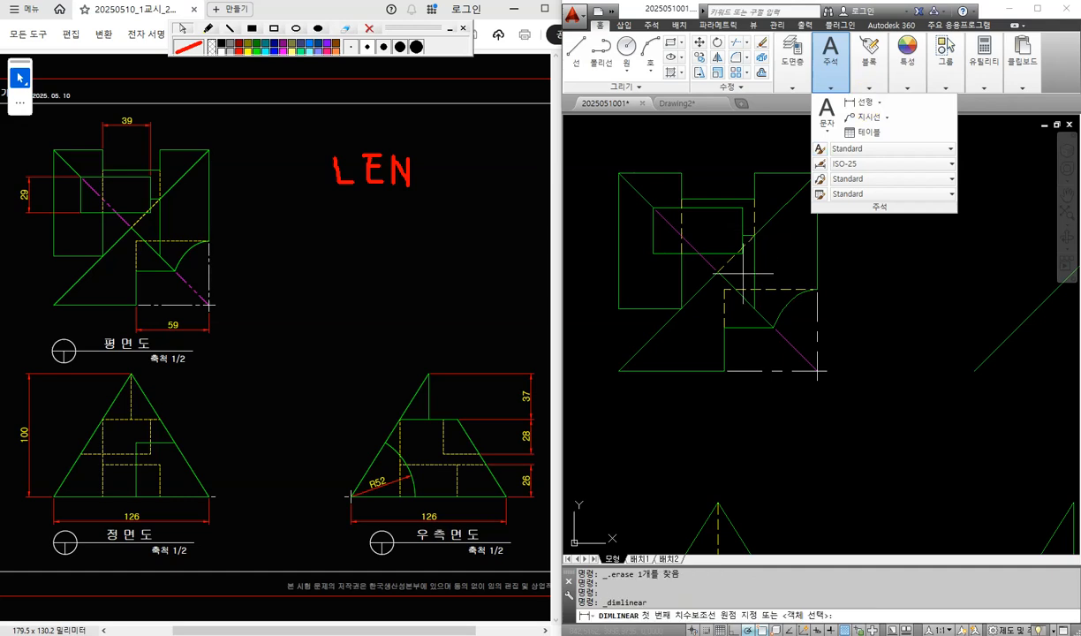
pyautogui.click(681, 173)
pyautogui.click(742, 198)
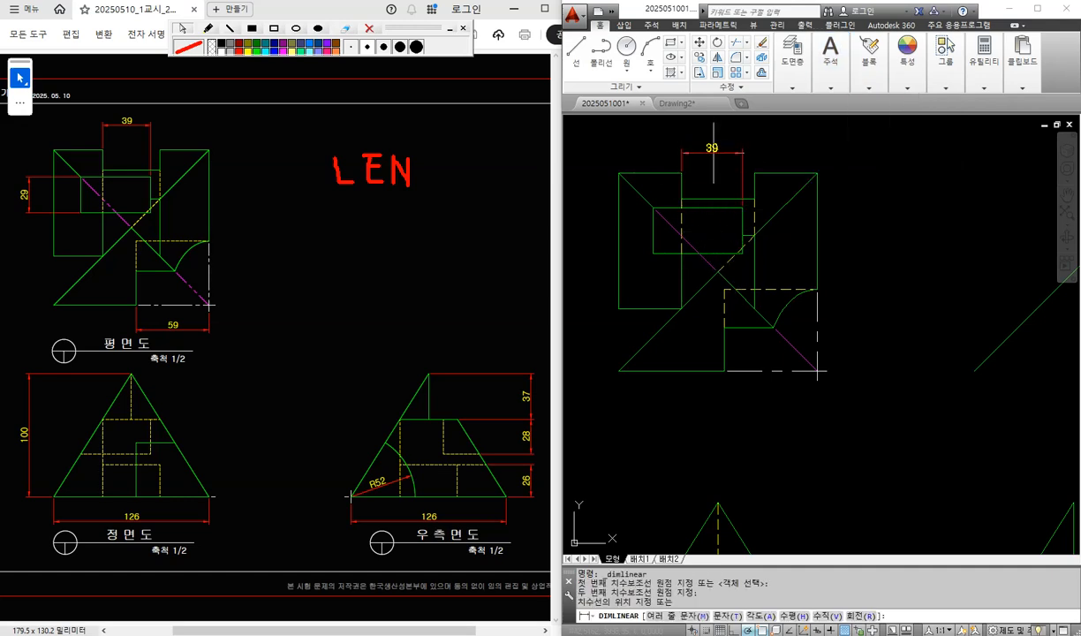
pyautogui.click(713, 152)
# Step: Add a vertical linear dimension for the small rectangle's height, placed outside the plan's left edge
pyautogui.press('Return')
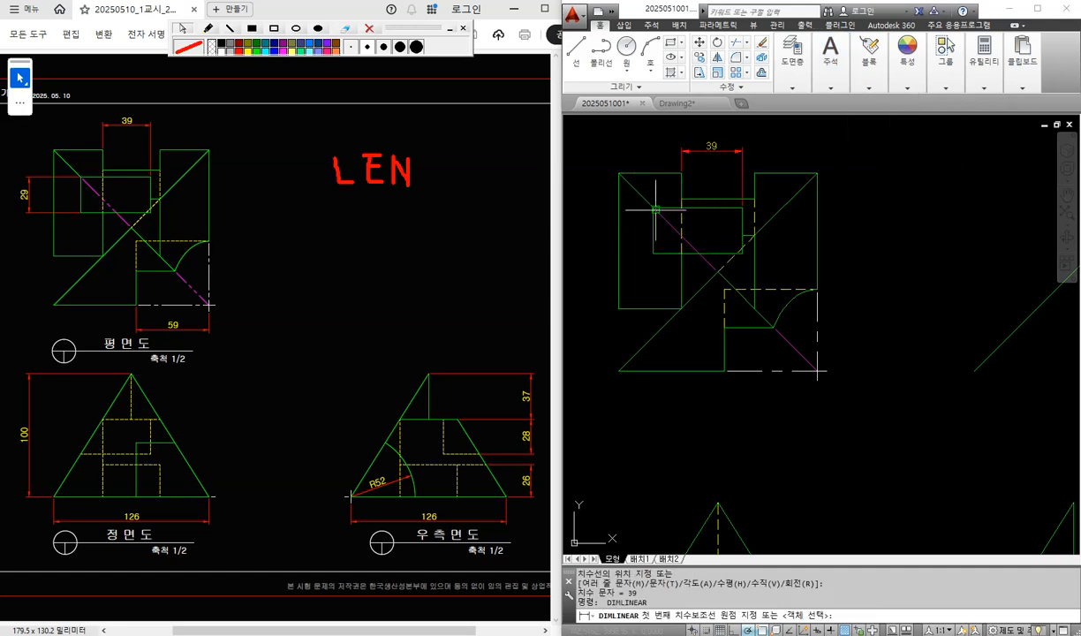
pyautogui.click(652, 208)
pyautogui.click(653, 253)
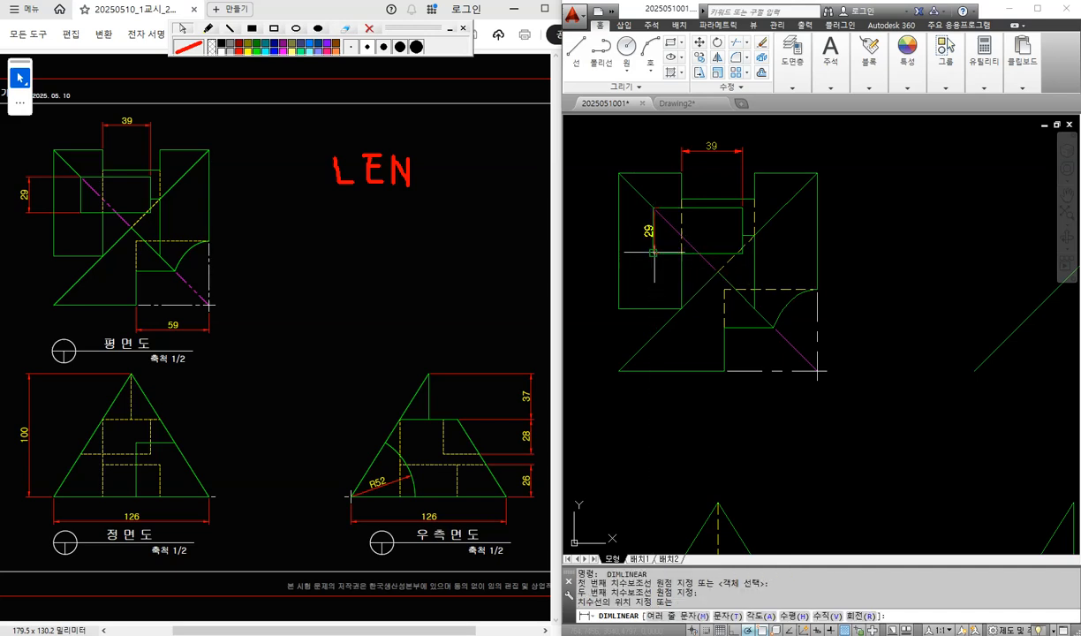
pyautogui.click(594, 240)
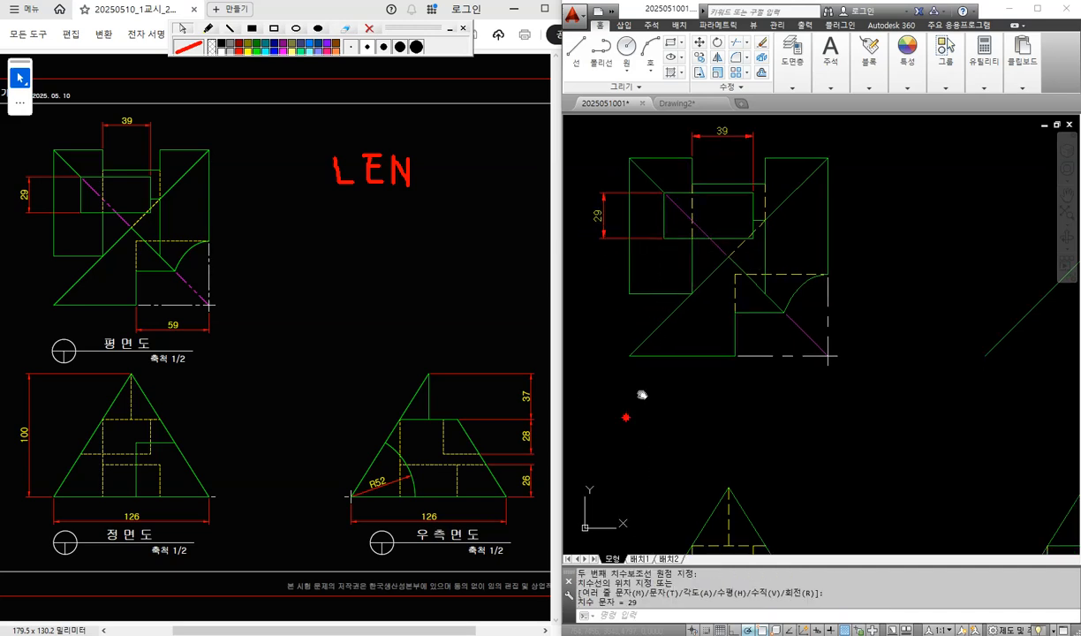
# Step: Dimension the front view's full height from apex to lower-left corner, placing the dimension line left of the triangle
pyautogui.moveTo(639, 393); pyautogui.dragTo(731, 265, button='middle')
pyautogui.press('Return')
pyautogui.click(824, 356)
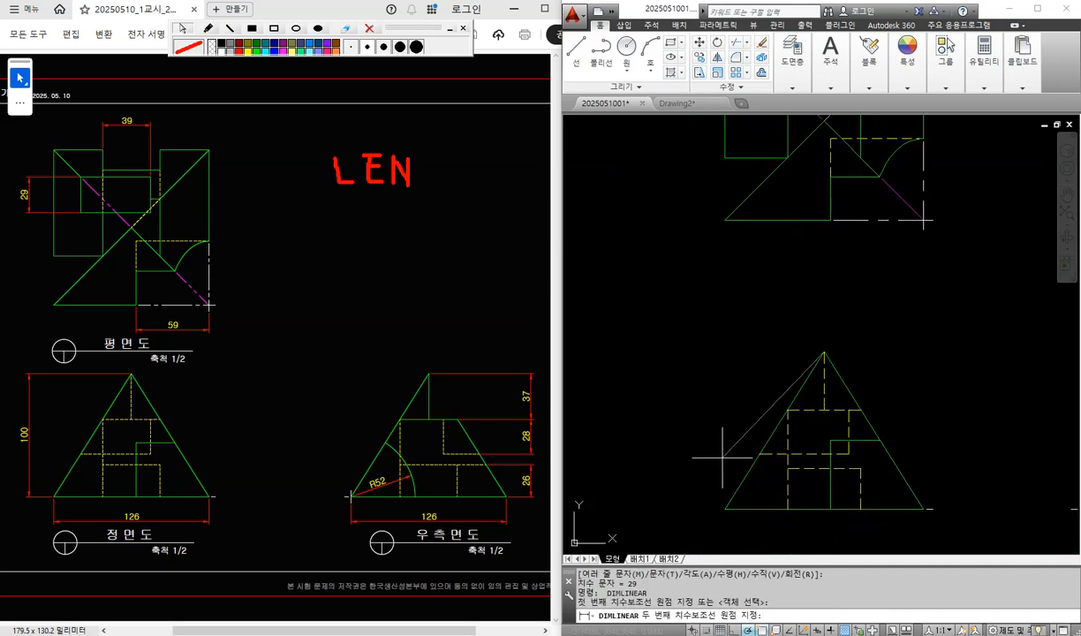
pyautogui.click(725, 508)
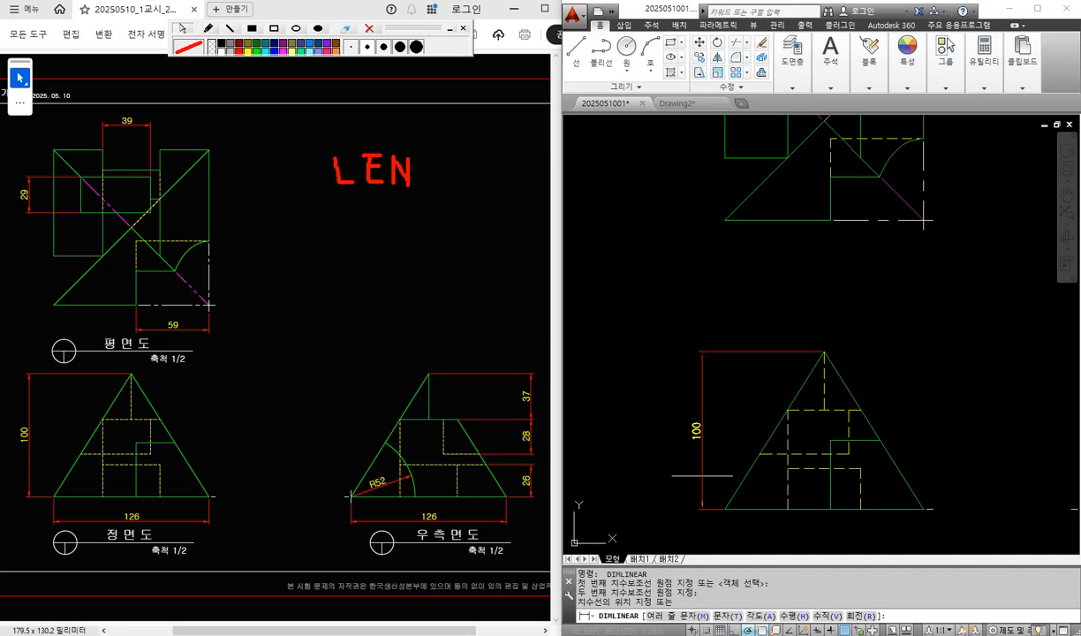
pyautogui.click(700, 475)
# Step: Dimension the front view's full base width between its two lower corners, placing the dimension line below the base
pyautogui.moveTo(761, 547); pyautogui.dragTo(746, 434, button='middle')
pyautogui.press('Return')
pyautogui.click(719, 398)
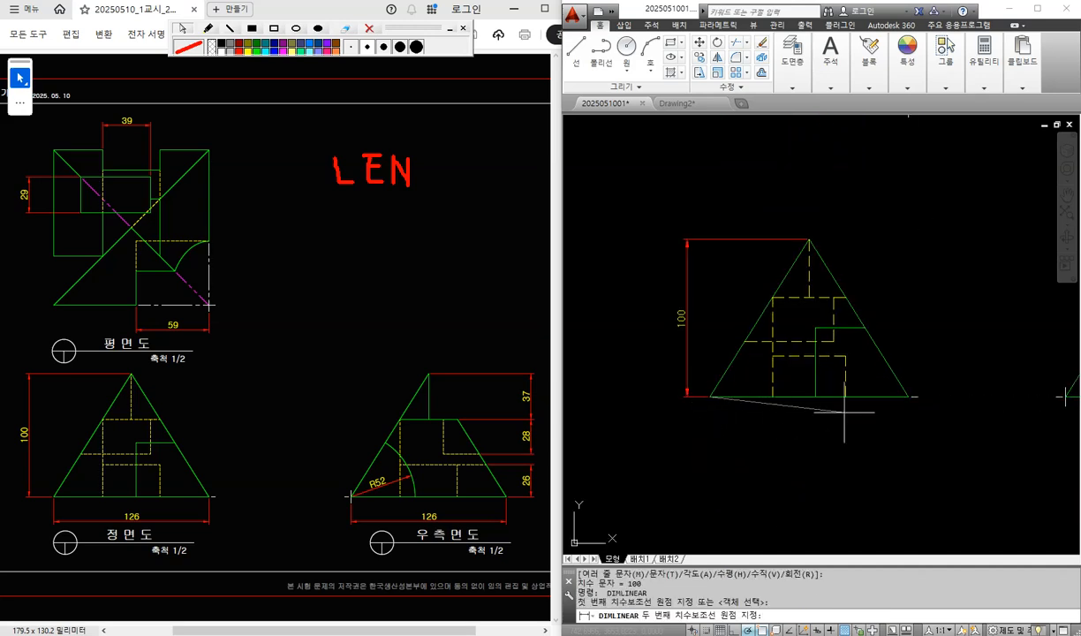
pyautogui.click(908, 395)
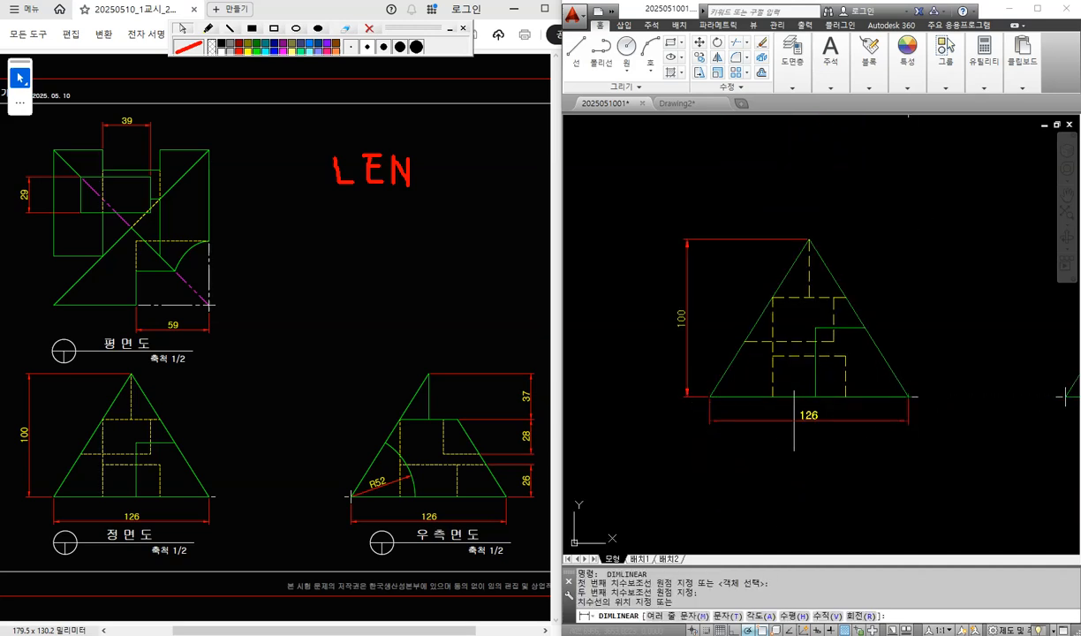
pyautogui.click(936, 425)
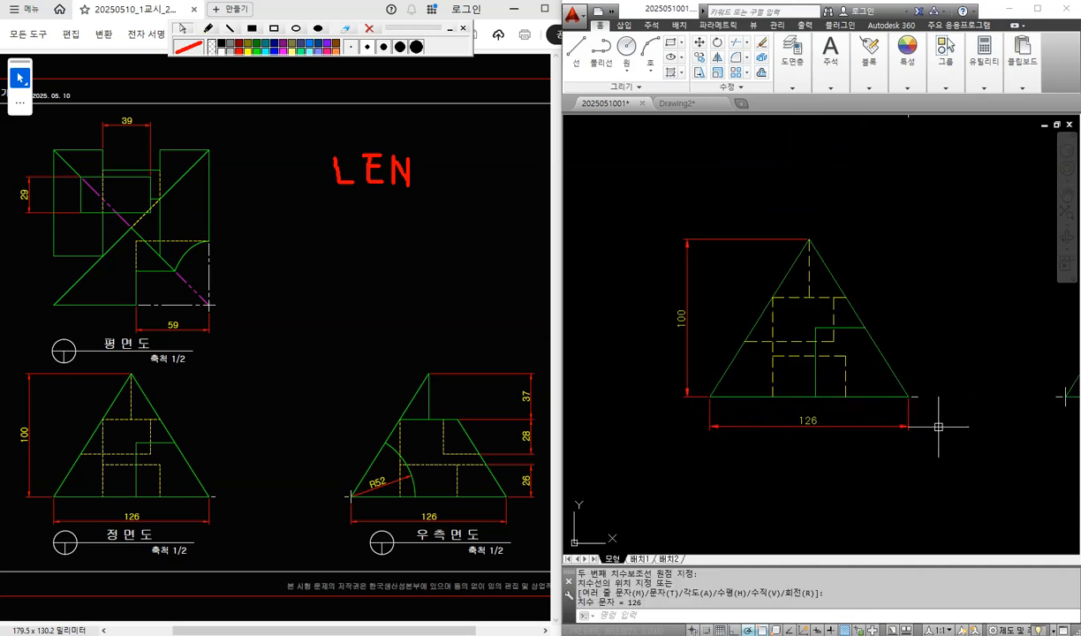
# Step: Dimension the right side view's full base width between its lower corners, placing the dimension line below the base
pyautogui.moveTo(936, 426); pyautogui.dragTo(663, 378, button='middle')
pyautogui.press('Return')
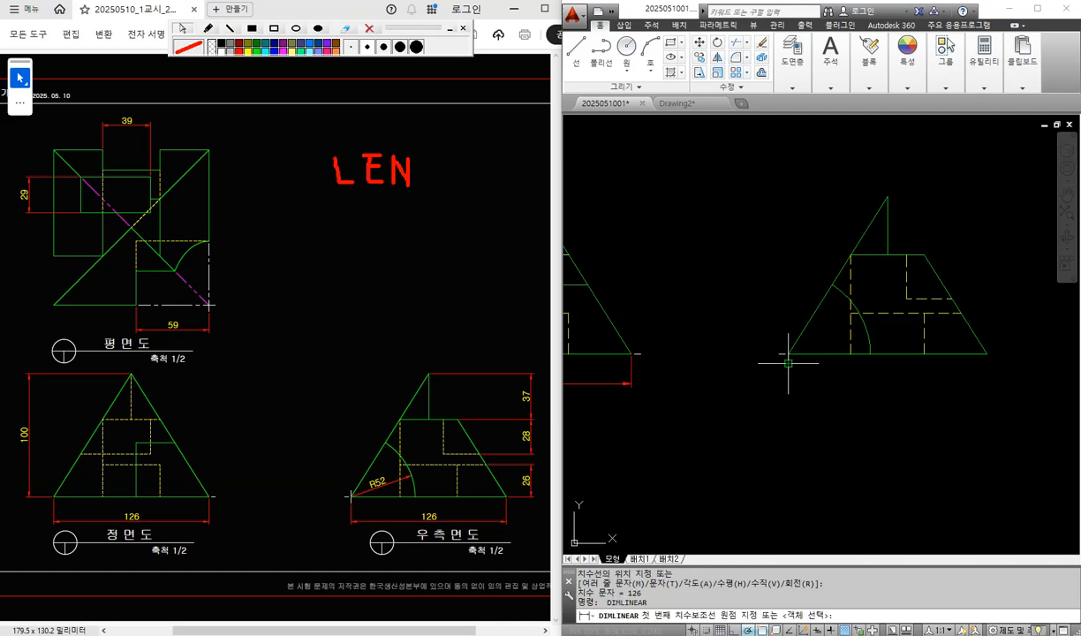
pyautogui.click(981, 354)
pyautogui.scroll(4, 735, 334)
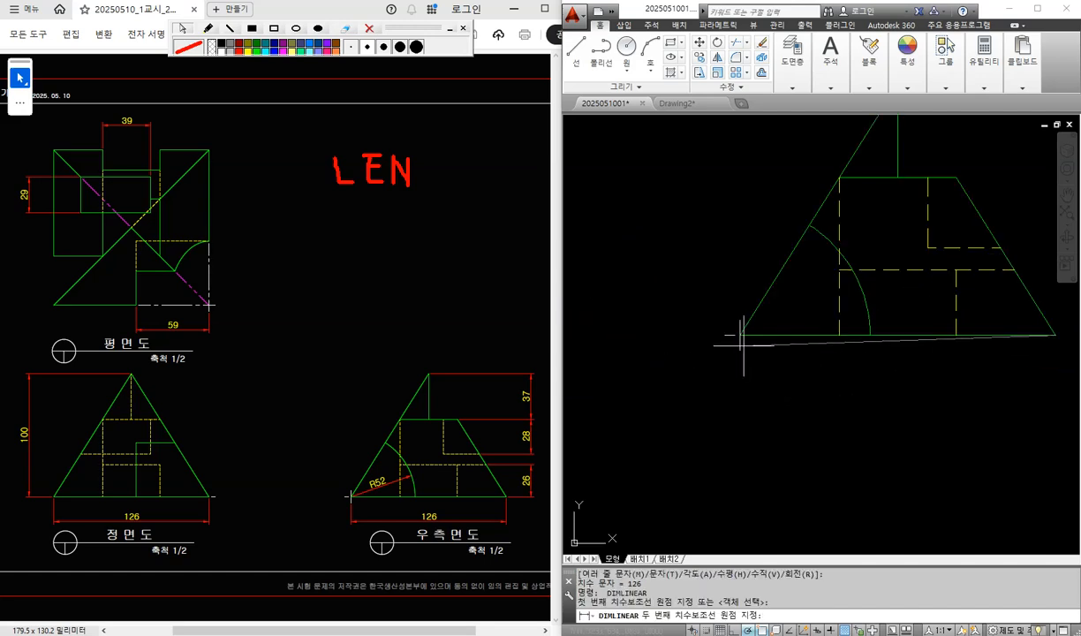
pyautogui.click(727, 330)
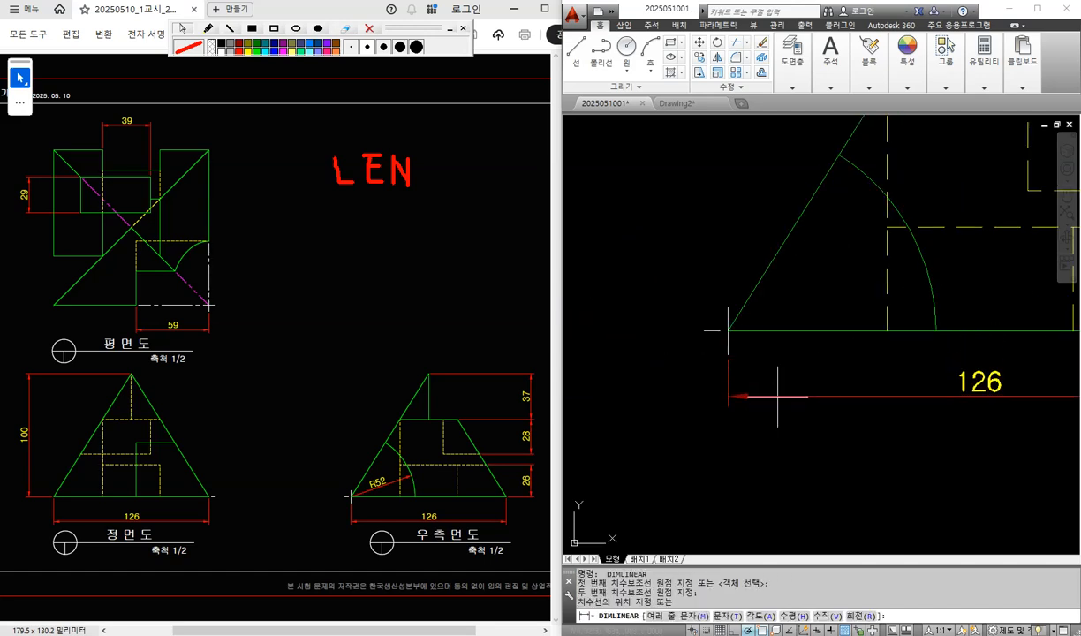
pyautogui.scroll(-2, 780, 396)
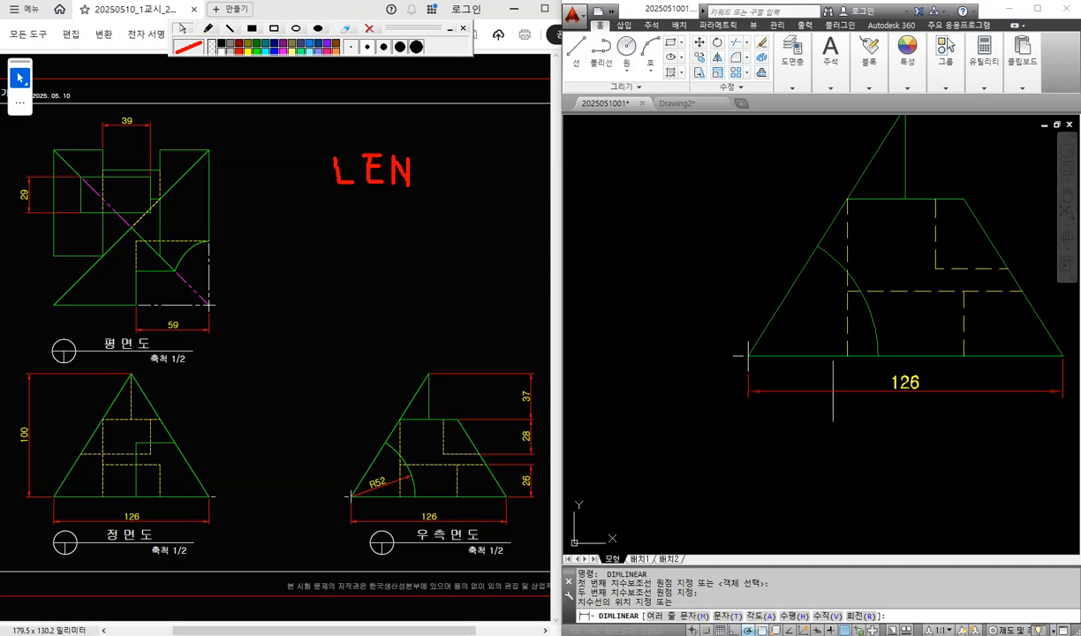
pyautogui.click(832, 390)
# Step: Dimension the height from the right side view's base to the lower horizontal hidden line, placed right of the view
pyautogui.moveTo(976, 368); pyautogui.dragTo(827, 391, button='middle')
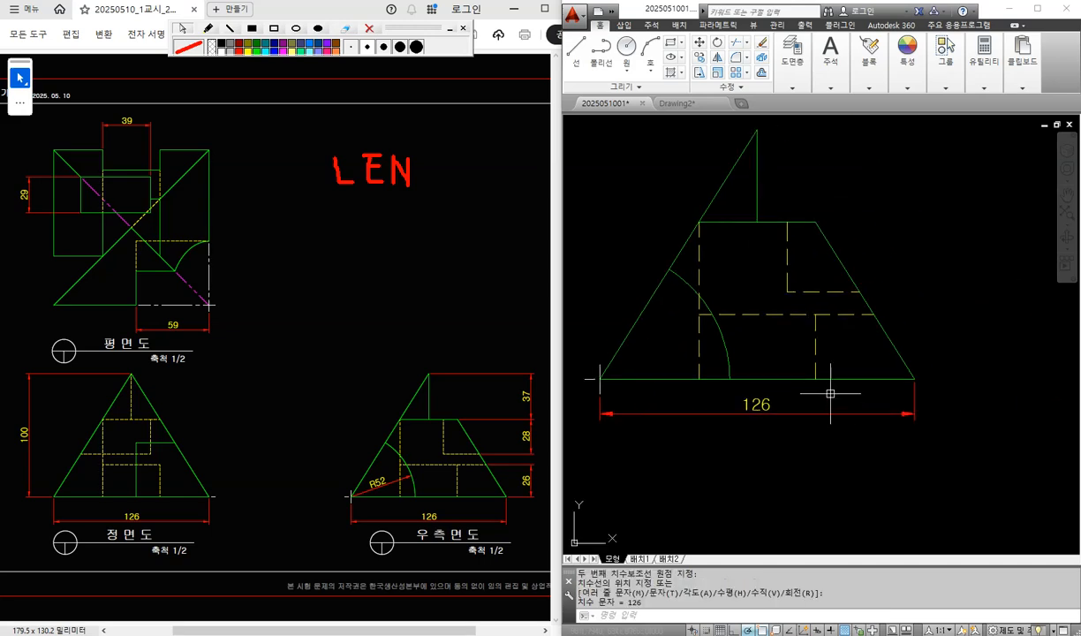
pyautogui.press('Return')
pyautogui.click(912, 379)
pyautogui.click(874, 313)
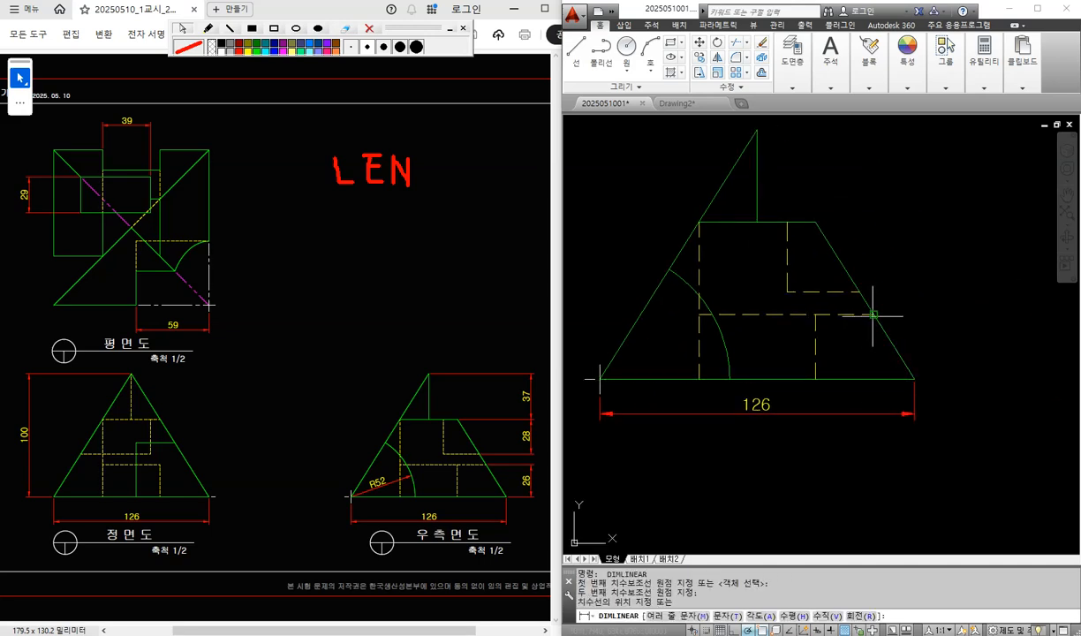
pyautogui.click(940, 350)
# Step: Dimension the height from the upper horizontal hidden line to the flat top edge, aligned above the lower vertical dimension
pyautogui.press('Return')
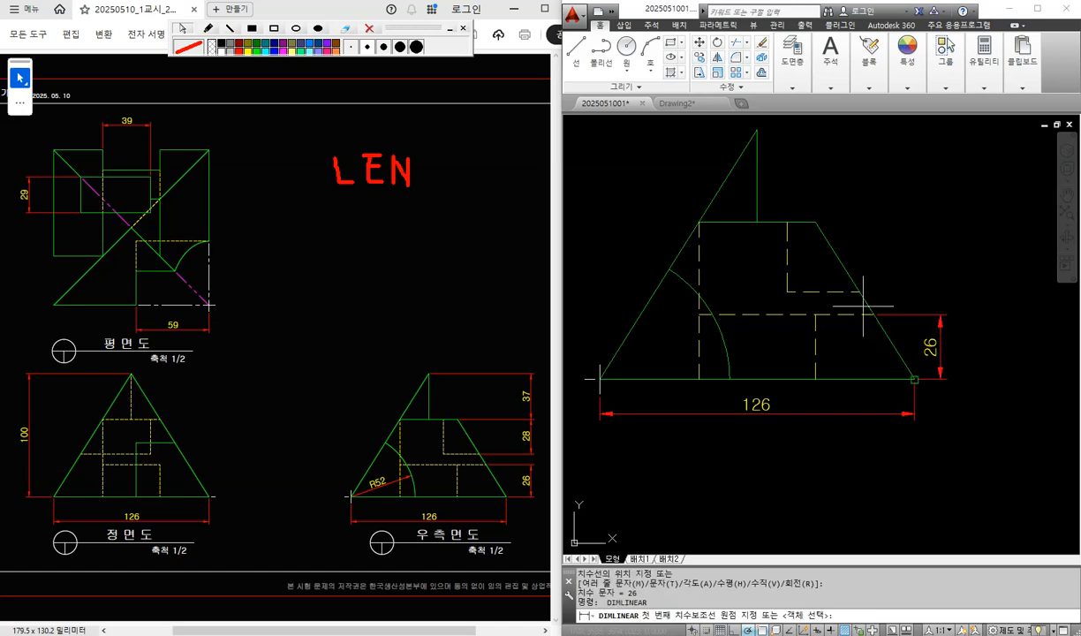
pyautogui.click(859, 292)
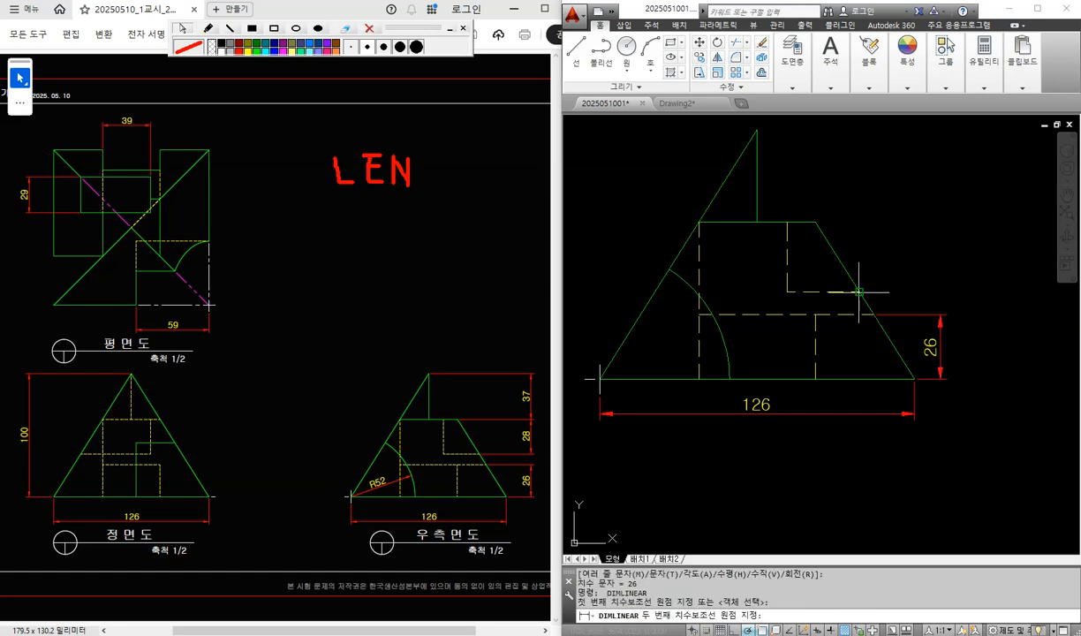
pyautogui.click(814, 221)
pyautogui.click(940, 261)
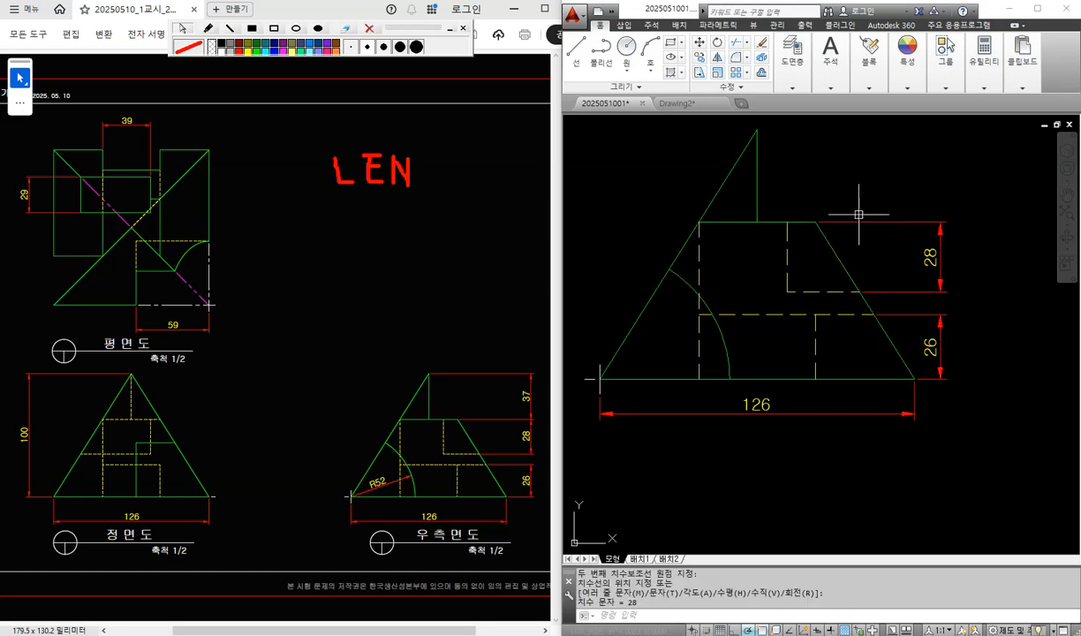
# Step: Dimension the height from the right side view's flat top edge to its apex, aligned with the other vertical dimensions
pyautogui.moveTo(858, 214); pyautogui.dragTo(789, 315, button='middle')
pyautogui.press('Return')
pyautogui.click(797, 309)
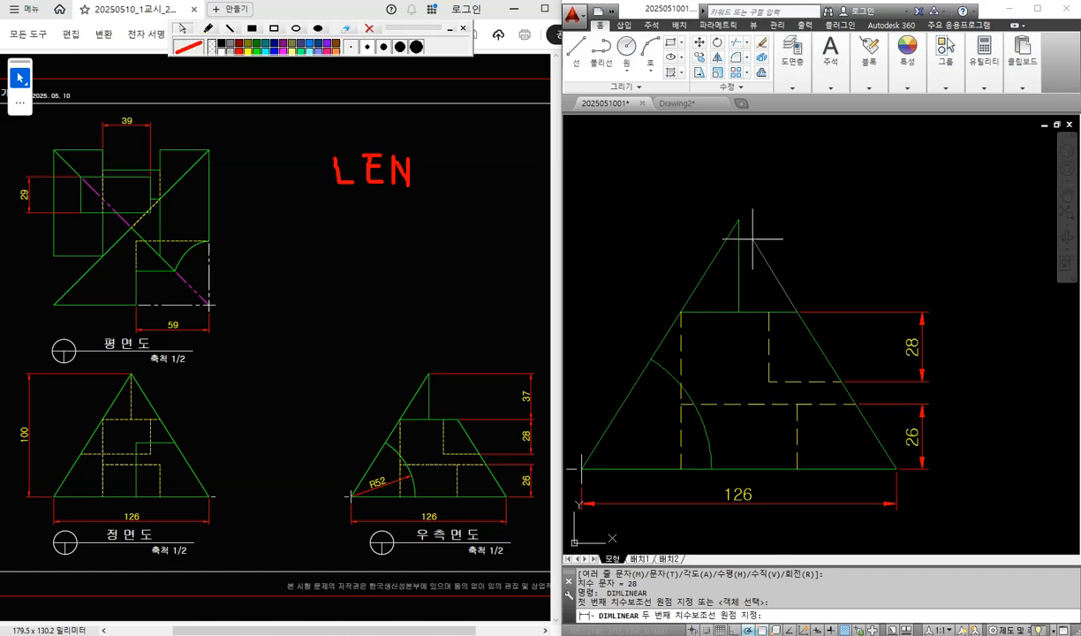
pyautogui.click(739, 219)
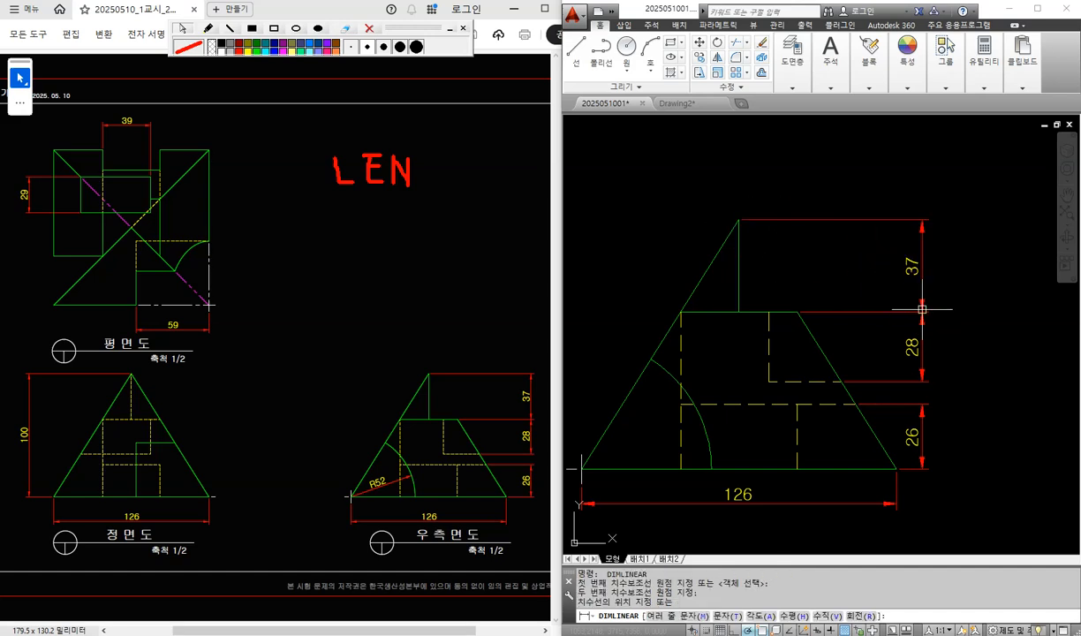
pyautogui.click(925, 301)
# Step: Add a radius dimension to the arc in the right side view, placing its text inside the arc
pyautogui.scroll(-2, 773, 339)
pyautogui.moveTo(671, 412); pyautogui.dragTo(738, 372, button='middle')
pyautogui.moveTo(830, 84)
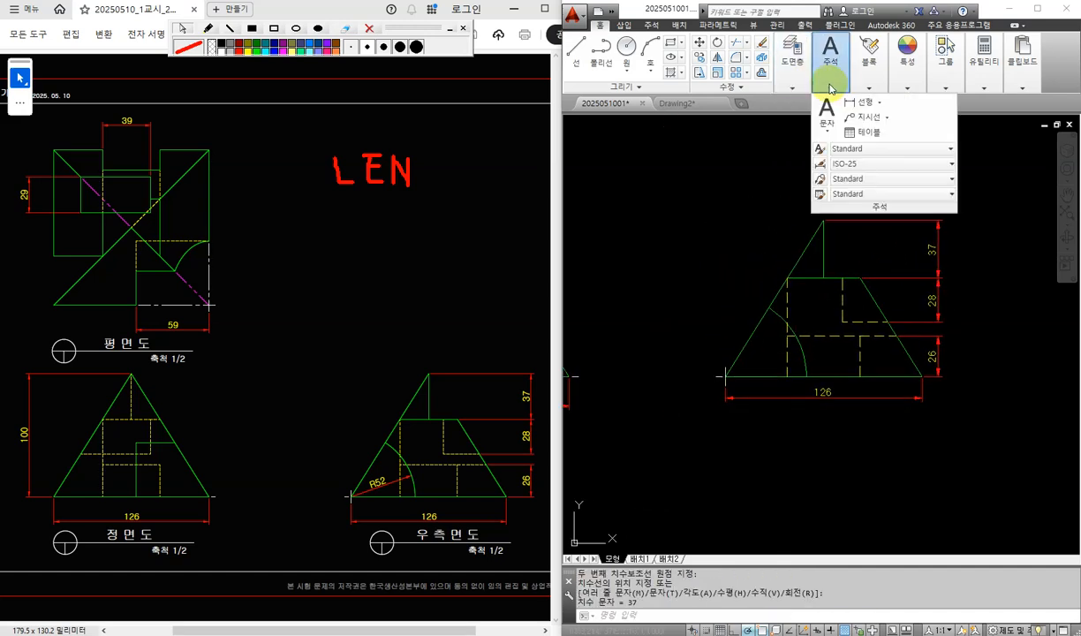
pyautogui.click(879, 104)
pyautogui.click(869, 221)
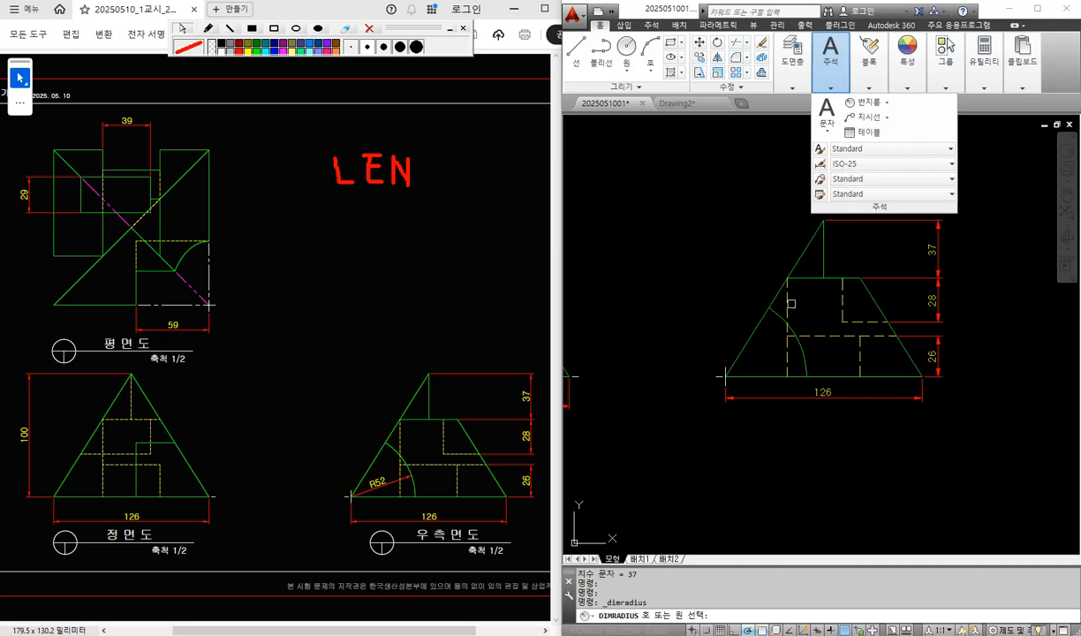
pyautogui.click(784, 318)
pyautogui.scroll(2, 765, 354)
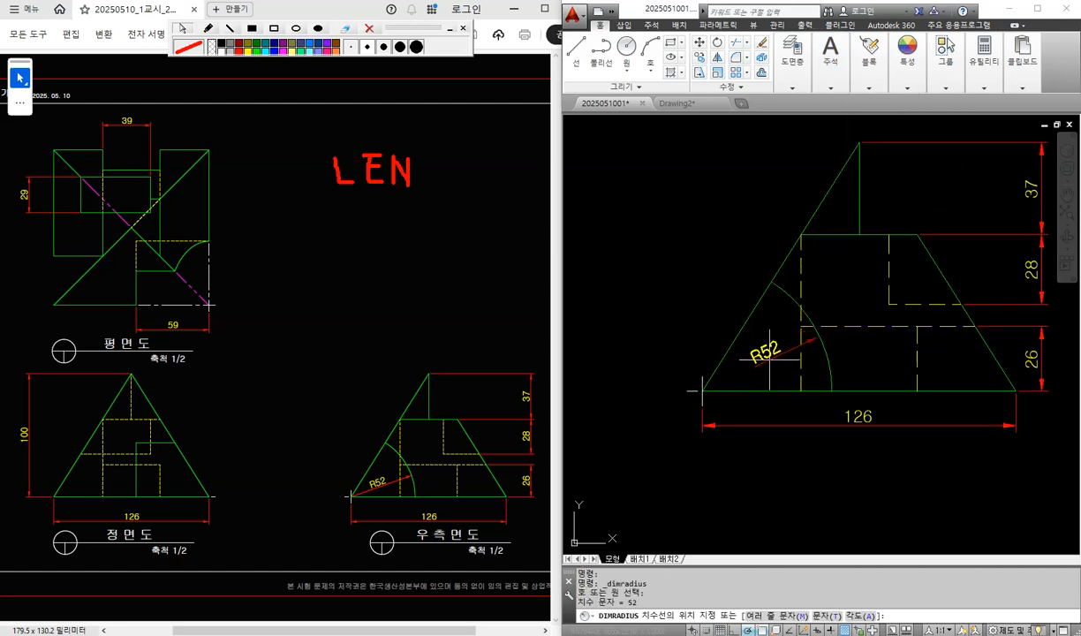
pyautogui.click(770, 360)
# Step: Override the ISO-25 dimension style's fit settings so dimension lines are drawn between extension lines (치수보조선 사이에 치수선 그리기)
pyautogui.write('d')
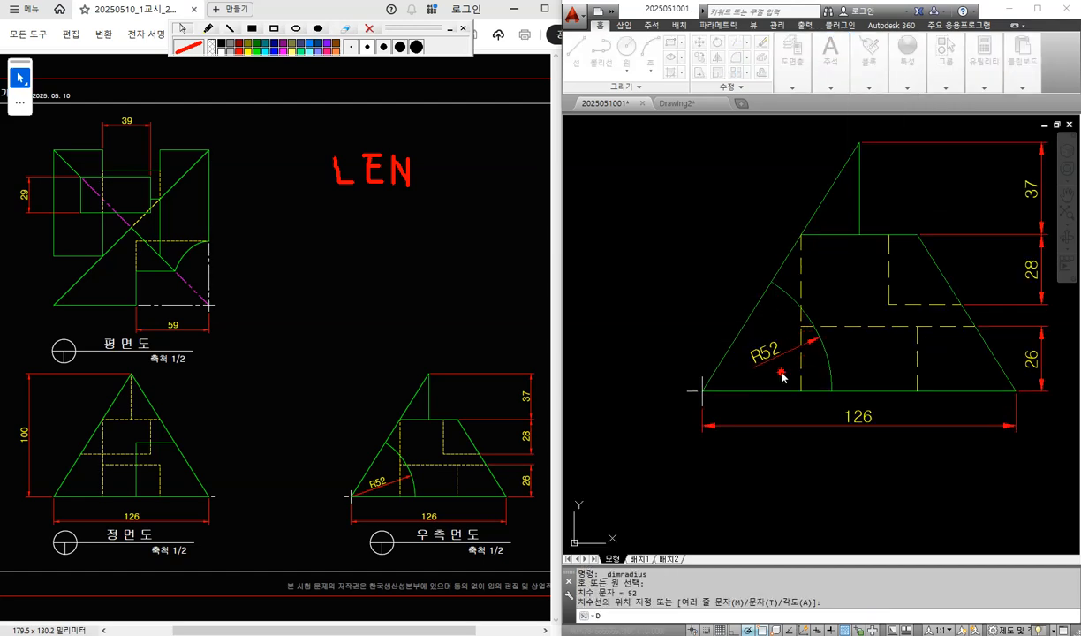
pyautogui.press('Return')
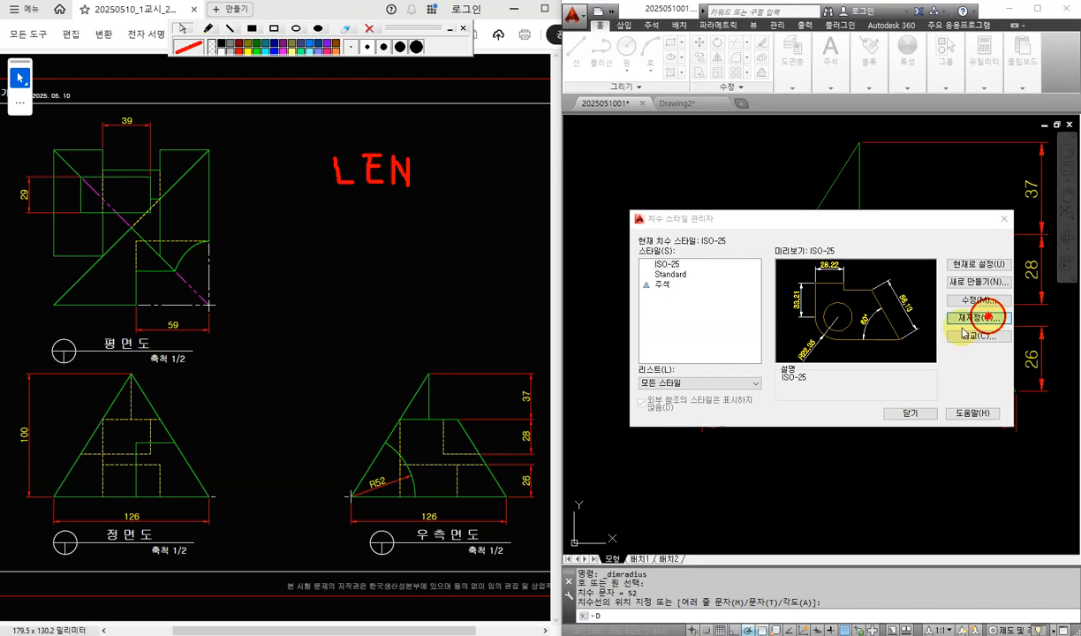
pyautogui.click(977, 317)
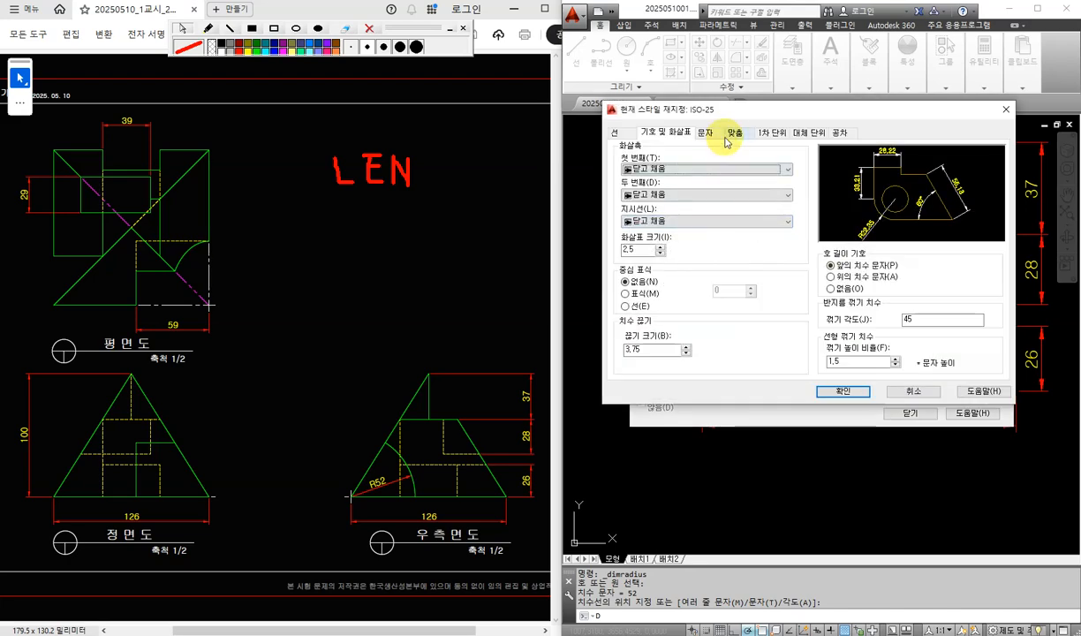
pyautogui.click(733, 134)
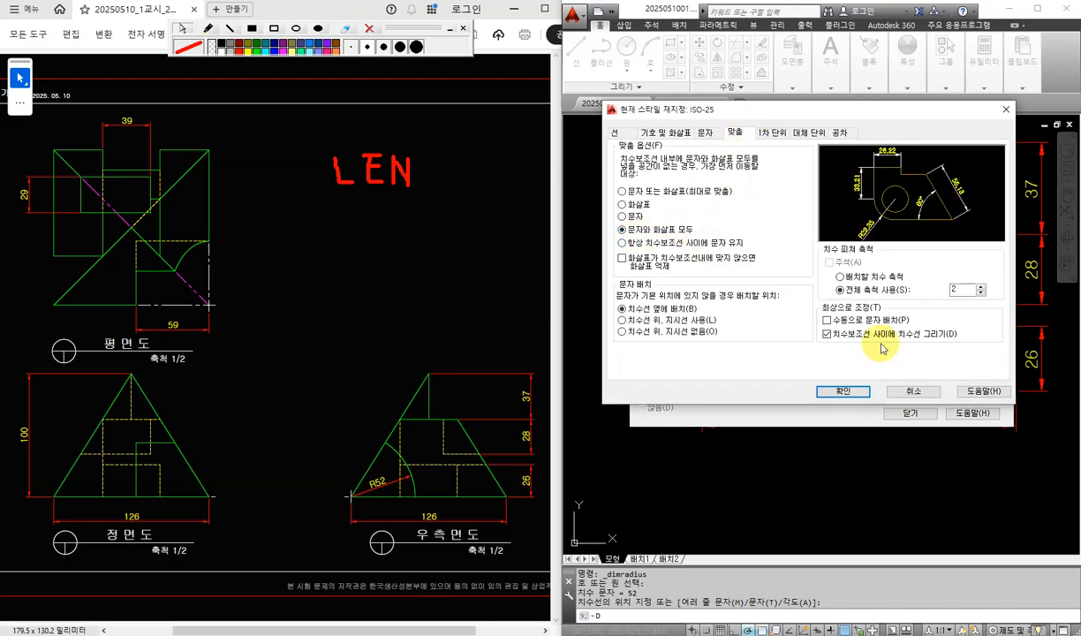
pyautogui.click(850, 391)
pyautogui.click(901, 413)
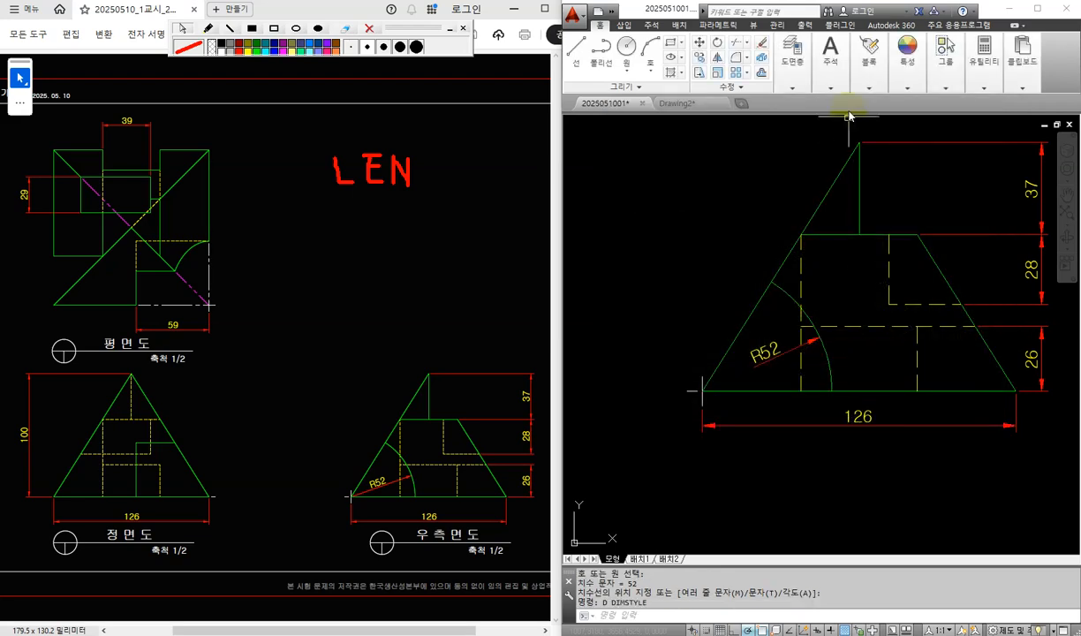
# Step: Update the arc's radius dimension with the overridden ISO-25 style settings
pyautogui.click(651, 26)
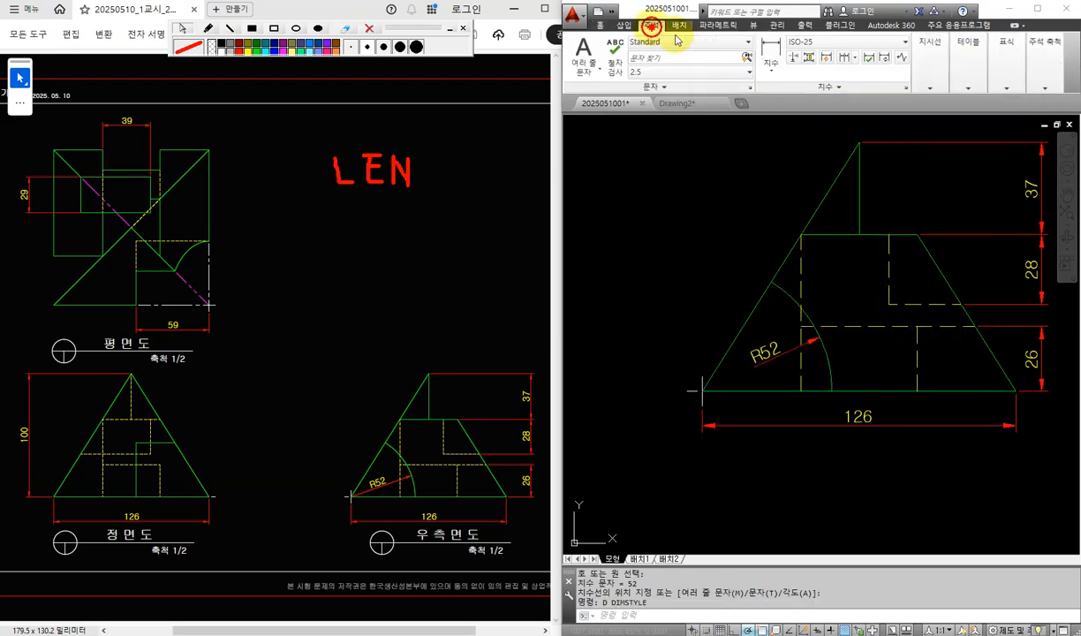
pyautogui.click(881, 58)
pyautogui.click(745, 354)
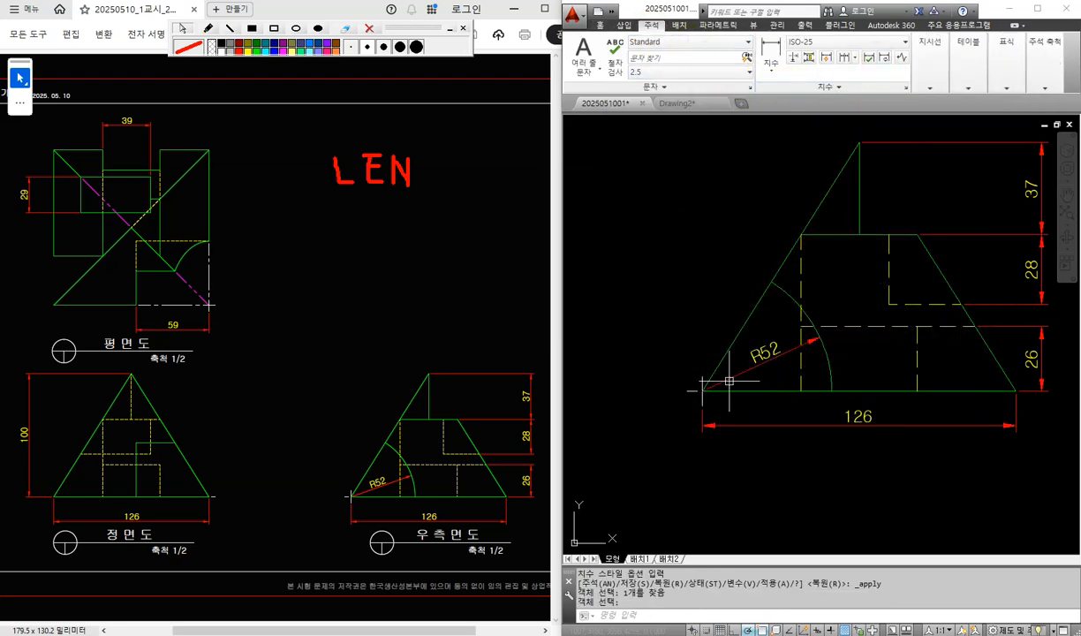
# Step: Delete the diagonal projection line above the right side view
pyautogui.scroll(-4, 808, 406)
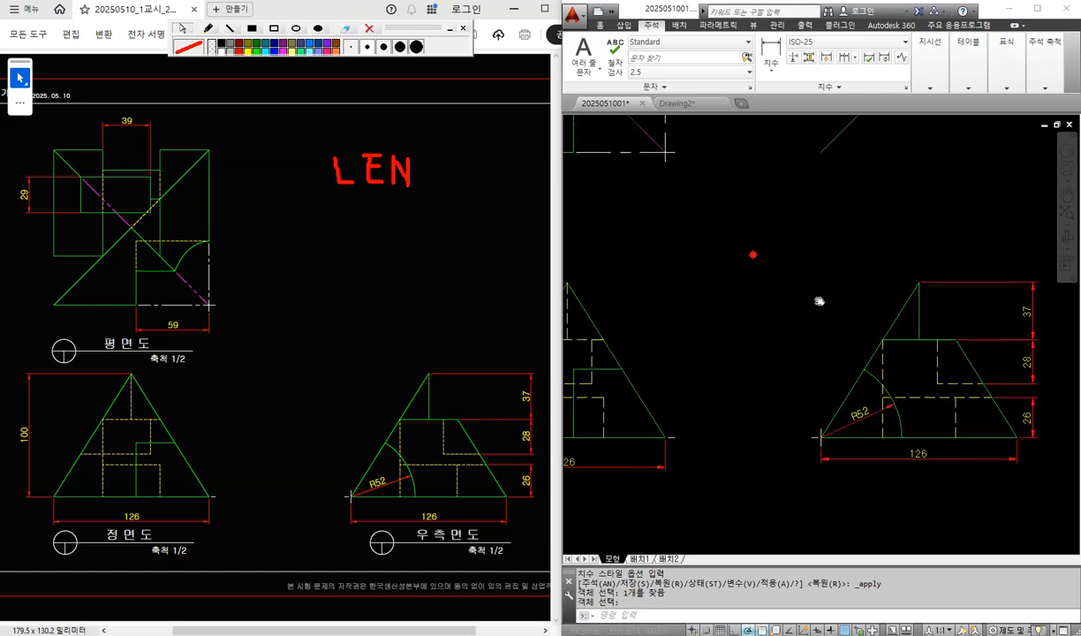
pyautogui.moveTo(844, 271); pyautogui.dragTo(825, 354, button='middle')
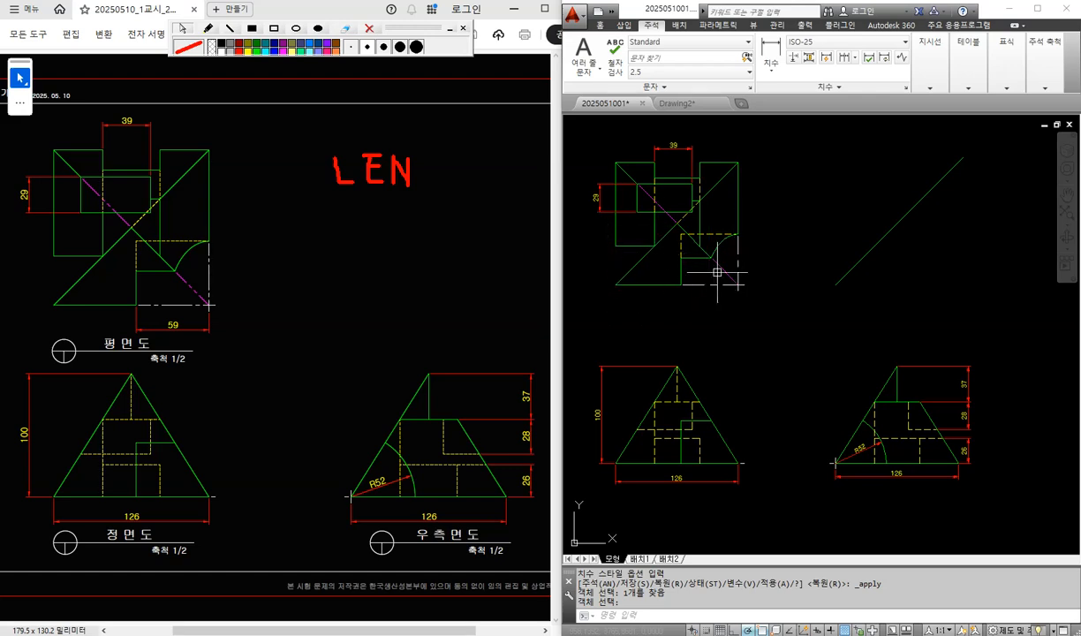
pyautogui.scroll(2, 709, 221)
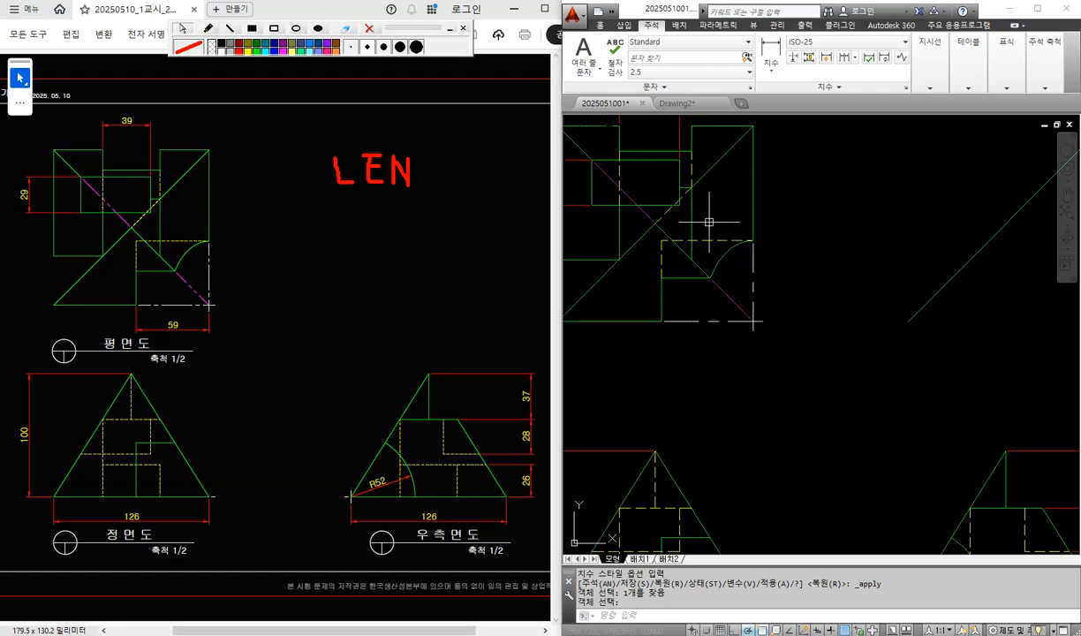
pyautogui.scroll(-2, 708, 222)
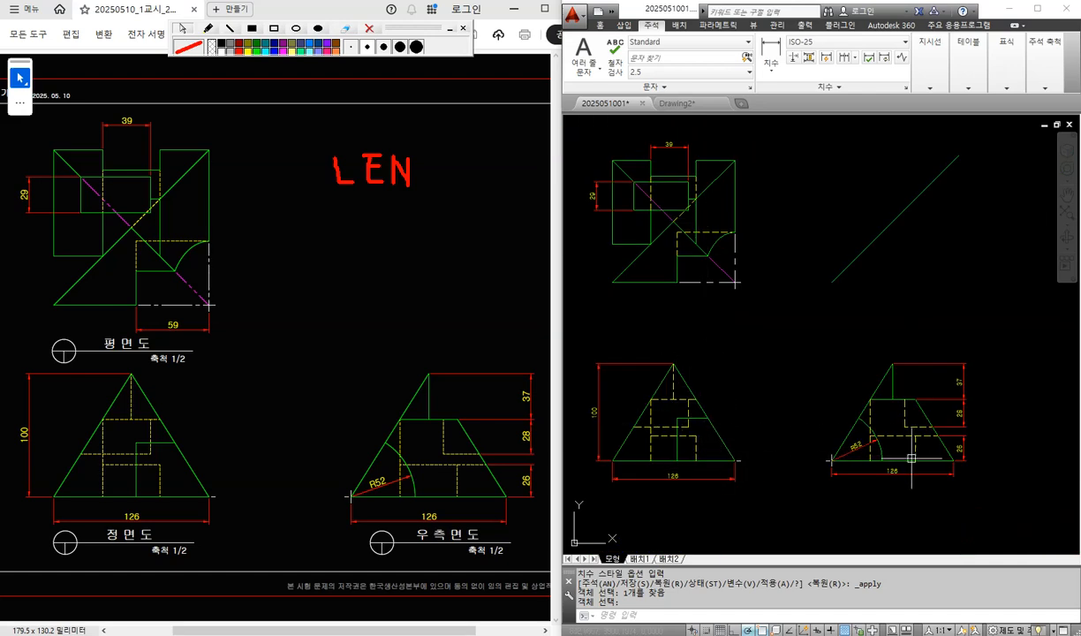
pyautogui.press('Return')
pyautogui.click(935, 234)
pyautogui.click(873, 202)
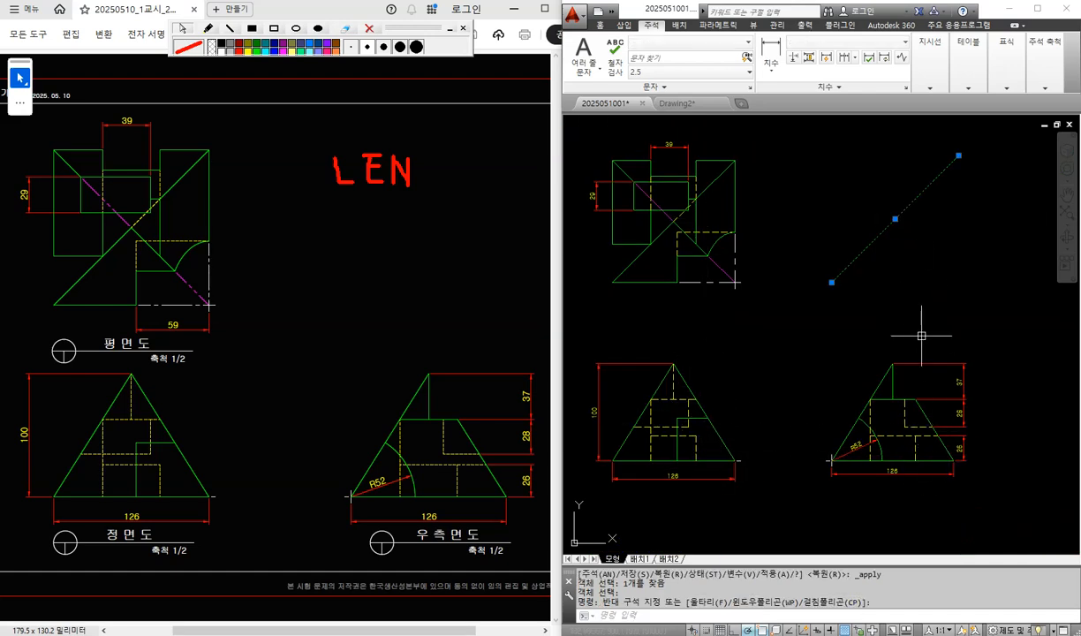
pyautogui.press('Delete')
# Step: Open the answer drawing 20250510_1교시_2급_01.dwg from the 1교시 folder and clear the handwritten screen annotation
pyautogui.hotkey('alt', 'Tab')
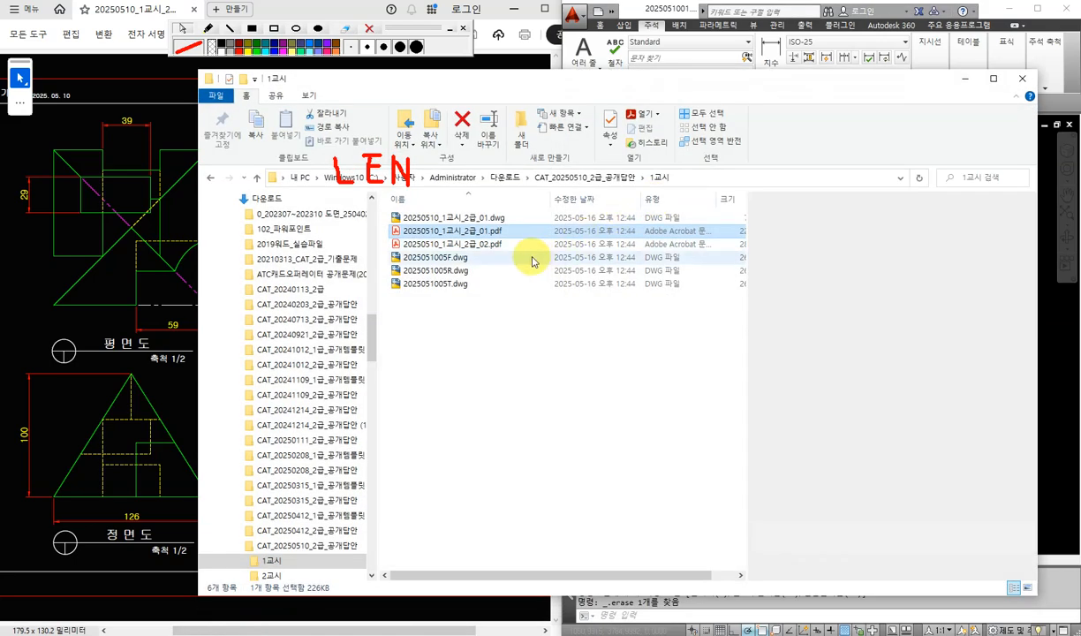
pyautogui.click(481, 218)
pyautogui.doubleClick(486, 221)
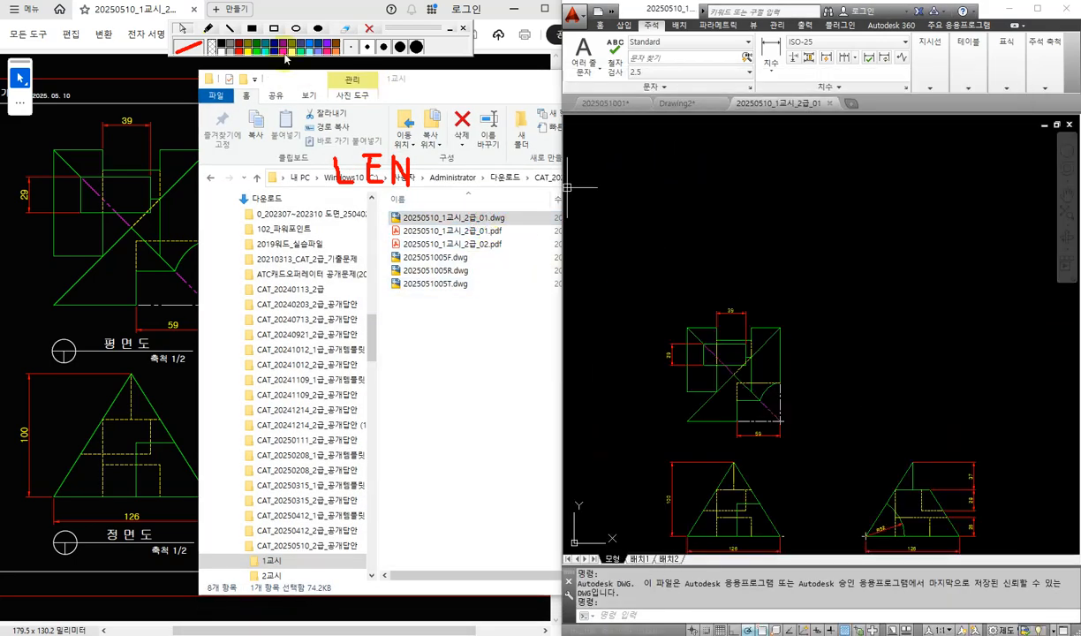
pyautogui.click(369, 29)
pyautogui.click(176, 150)
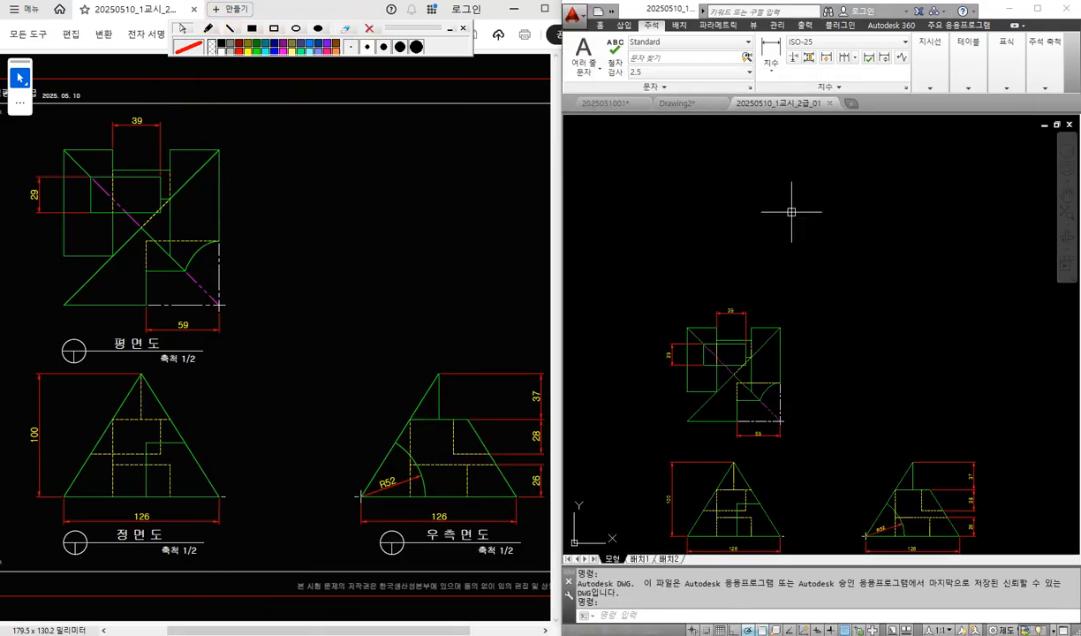
pyautogui.click(748, 297)
pyautogui.moveTo(832, 352); pyautogui.dragTo(817, 239, button='middle')
pyautogui.click(947, 449)
pyautogui.click(662, 209)
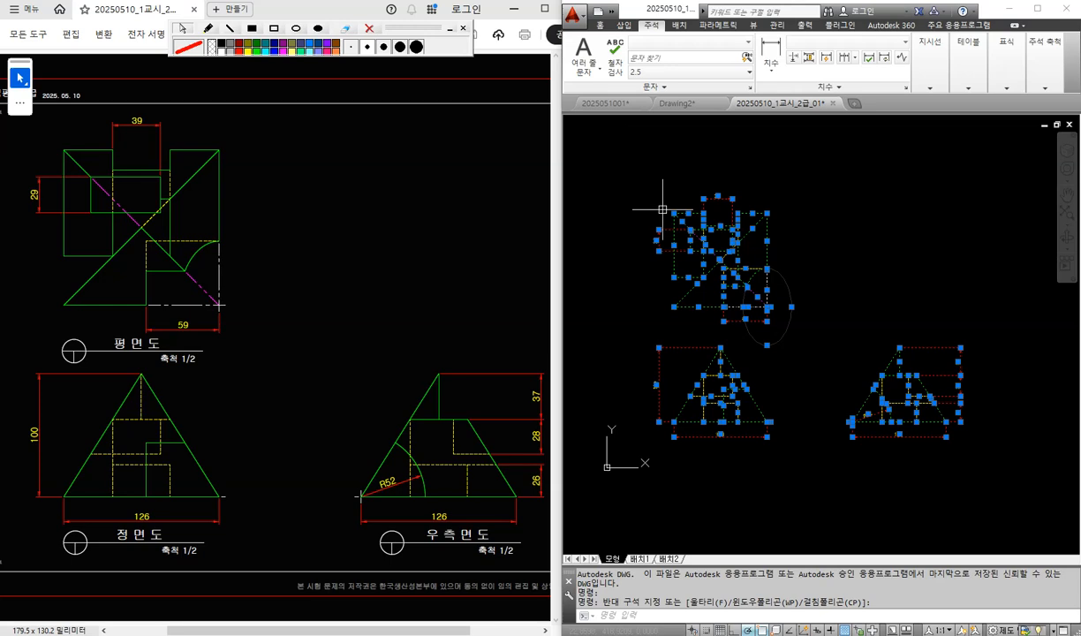
pyautogui.hotkey('ctrl', 'c')
pyautogui.click(622, 104)
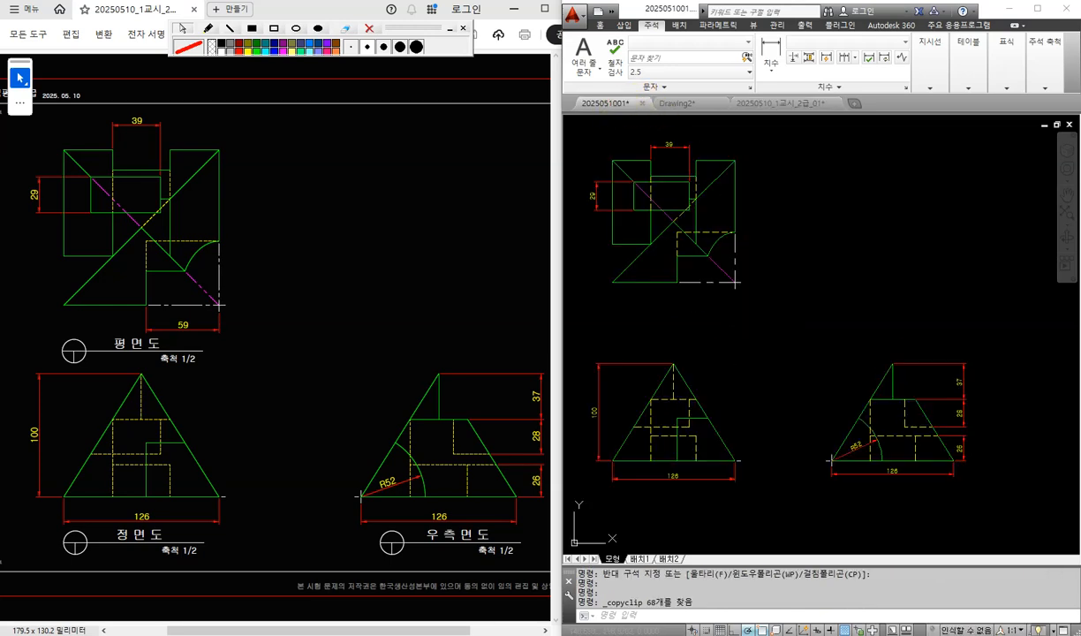
pyautogui.scroll(-2, 874, 264)
pyautogui.hotkey('ctrl', 'v')
pyautogui.moveTo(904, 258); pyautogui.dragTo(815, 344, button='middle')
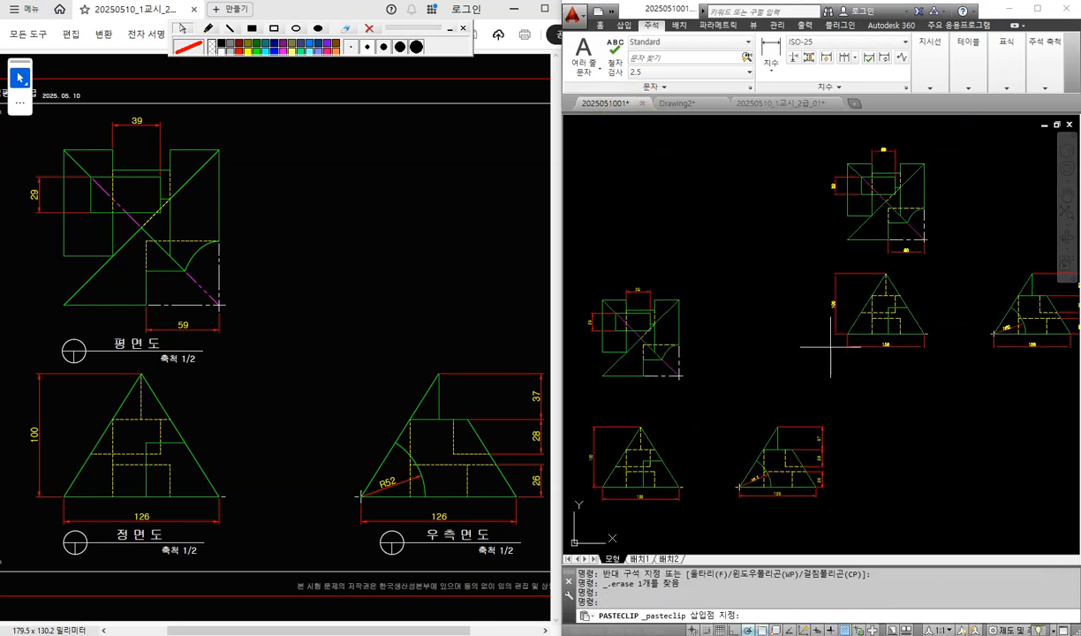
pyautogui.moveTo(924, 353)
pyautogui.mouseDown(button='middle')
pyautogui.moveTo(923, 369)
pyautogui.moveTo(837, 410)
pyautogui.mouseUp(button='middle')
pyautogui.write('re')
pyautogui.press('space')
# Step: Change the color of all the pasted answer views to magenta (선홍색)
pyautogui.click(935, 397)
pyautogui.click(707, 184)
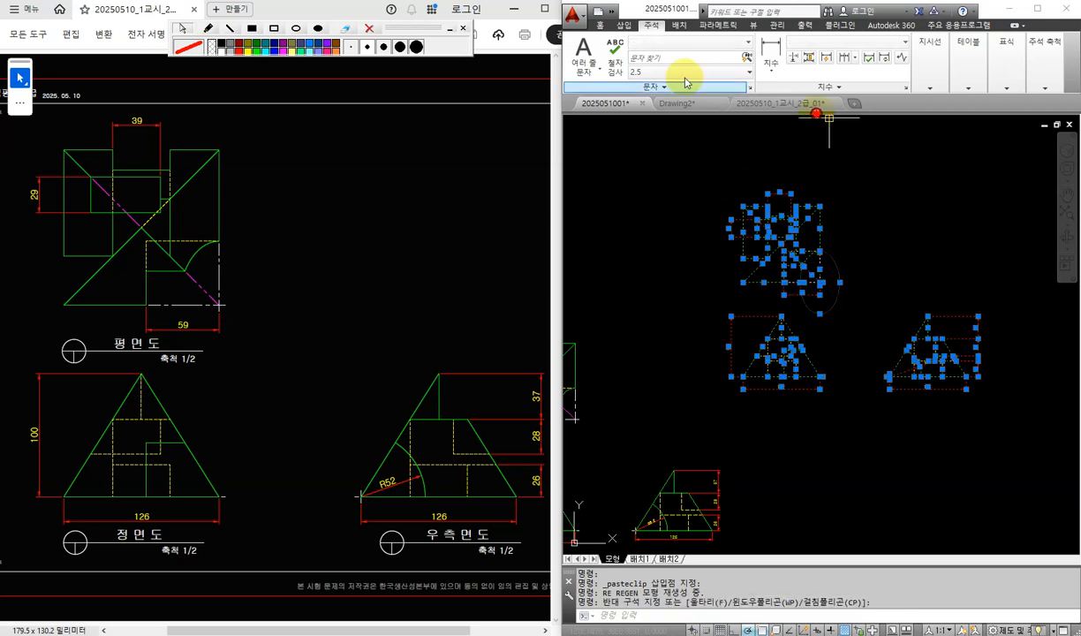
pyautogui.click(600, 26)
pyautogui.click(907, 66)
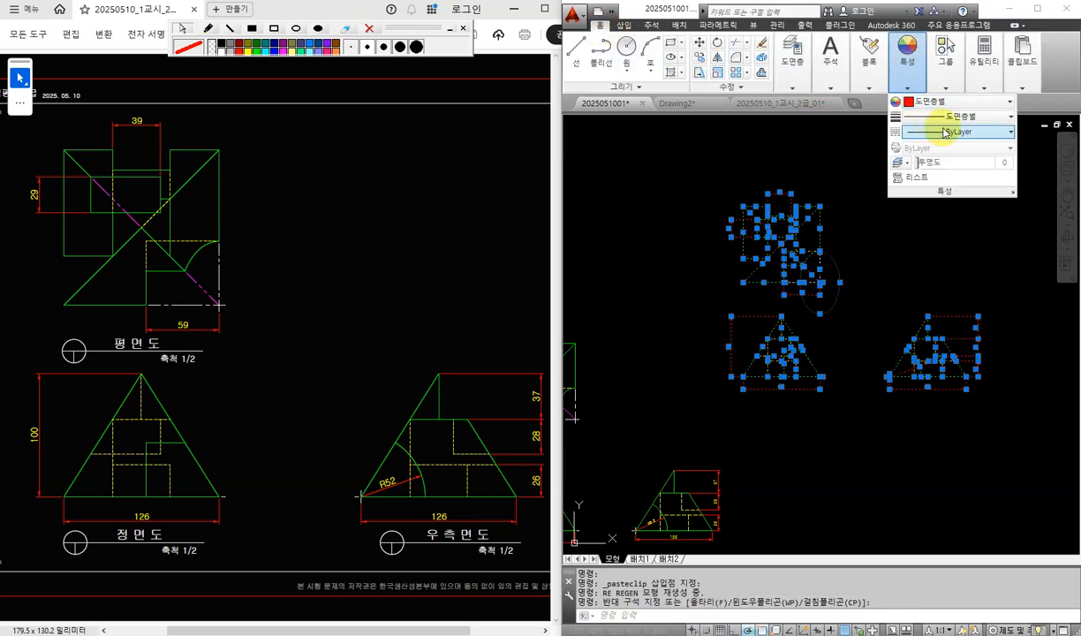
pyautogui.click(949, 101)
pyautogui.click(952, 234)
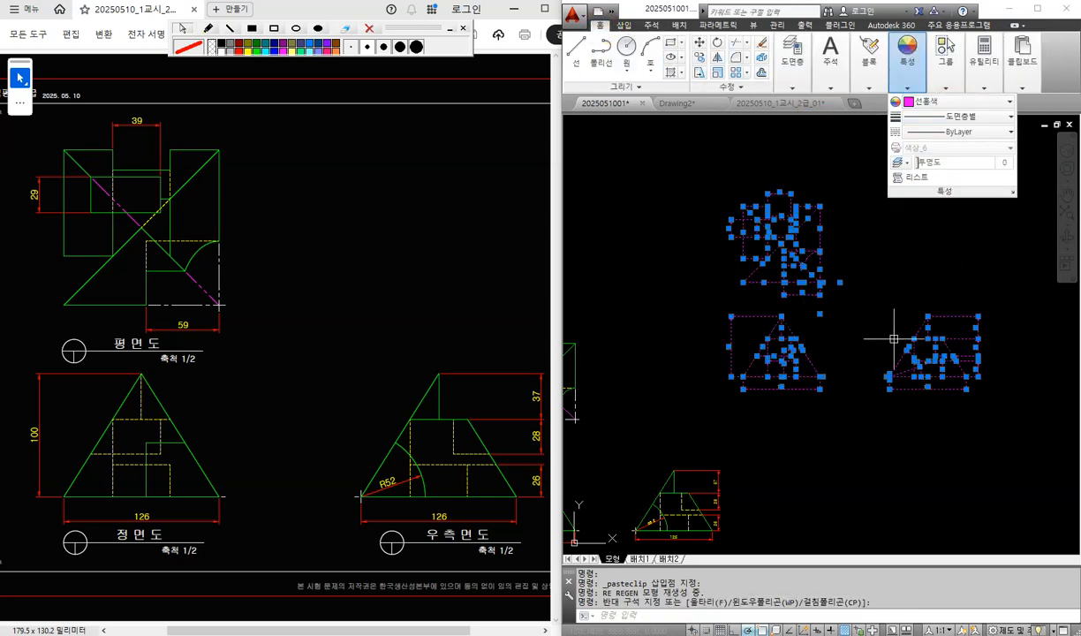
pyautogui.press('Escape')
# Step: Make 외형선 the current layer and turn off the 치수 layer
pyautogui.write('L')
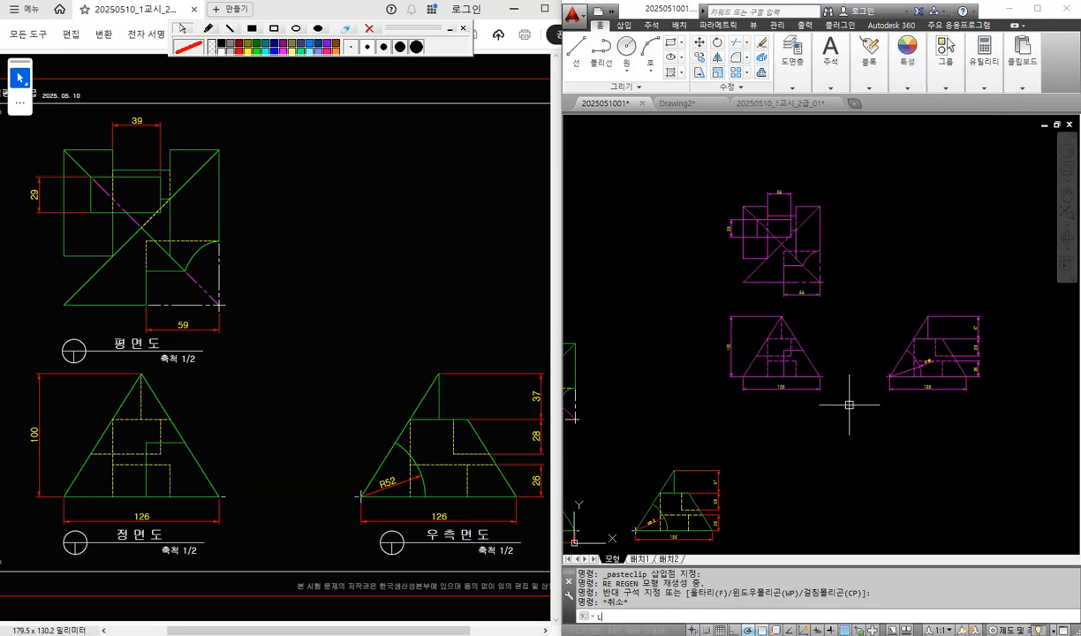
pyautogui.write('A')
pyautogui.press('Return')
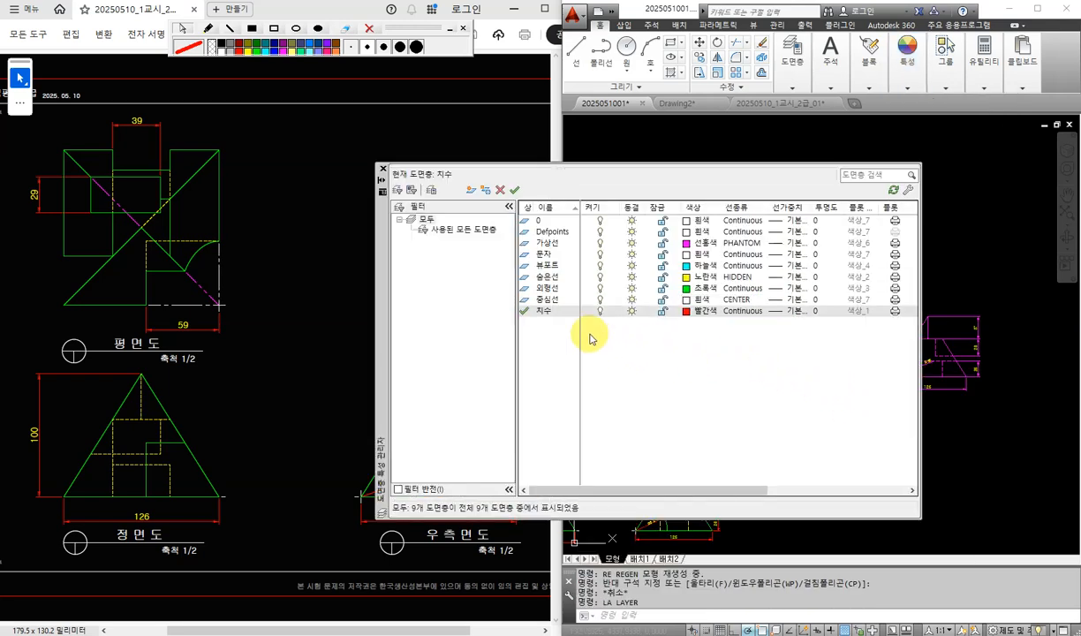
pyautogui.click(534, 286)
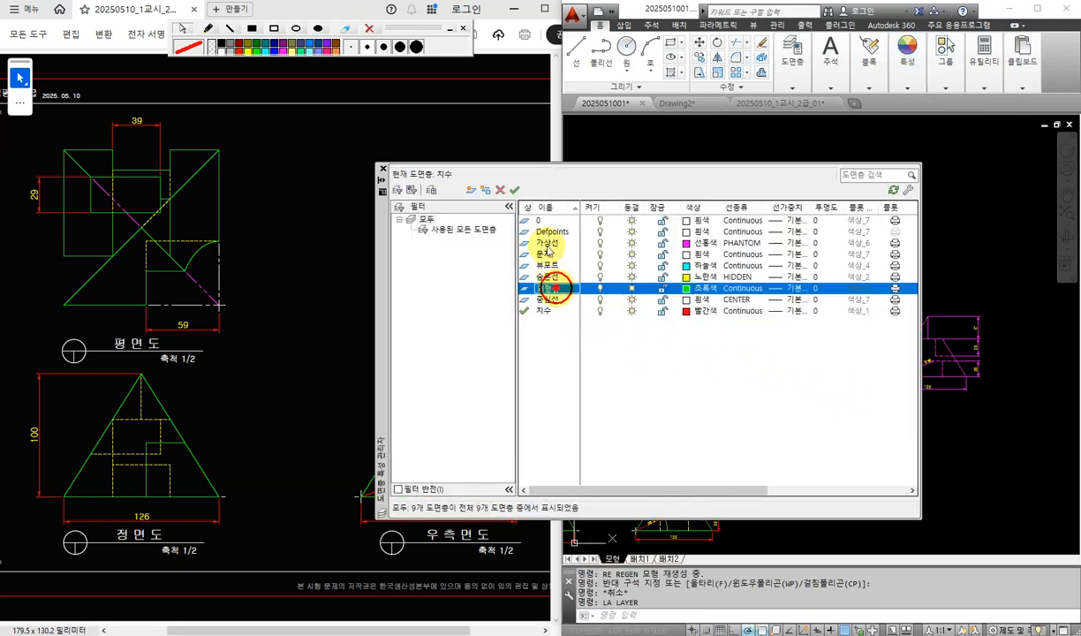
pyautogui.click(515, 190)
pyautogui.click(587, 310)
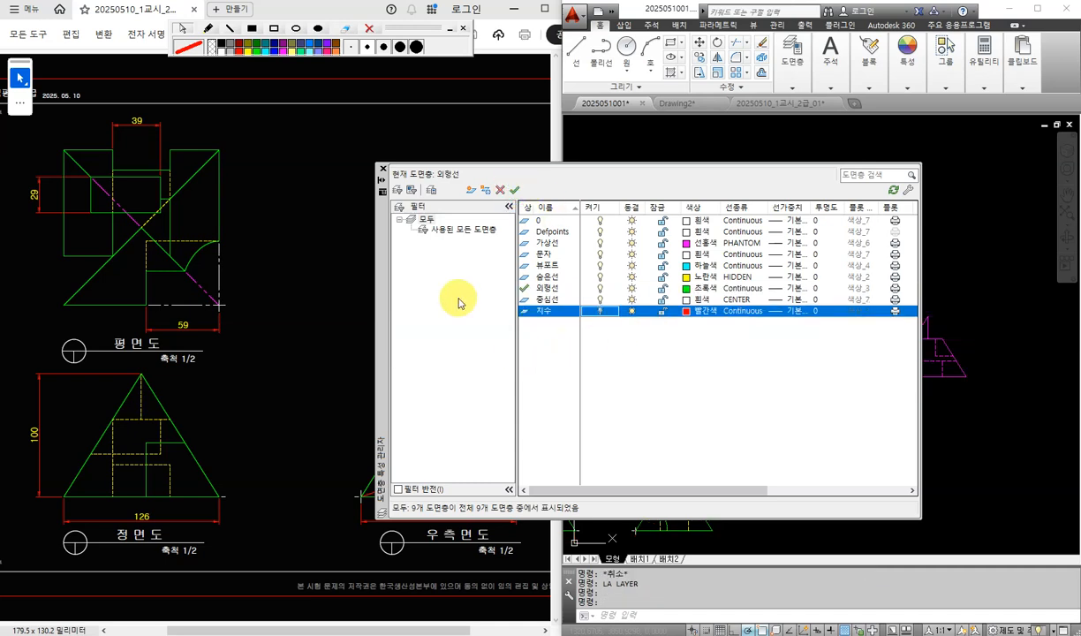
pyautogui.click(381, 167)
# Step: Move the magenta plan view onto the drafted plan view, matching their upper-right corners, and regenerate the display to compare them
pyautogui.write('M')
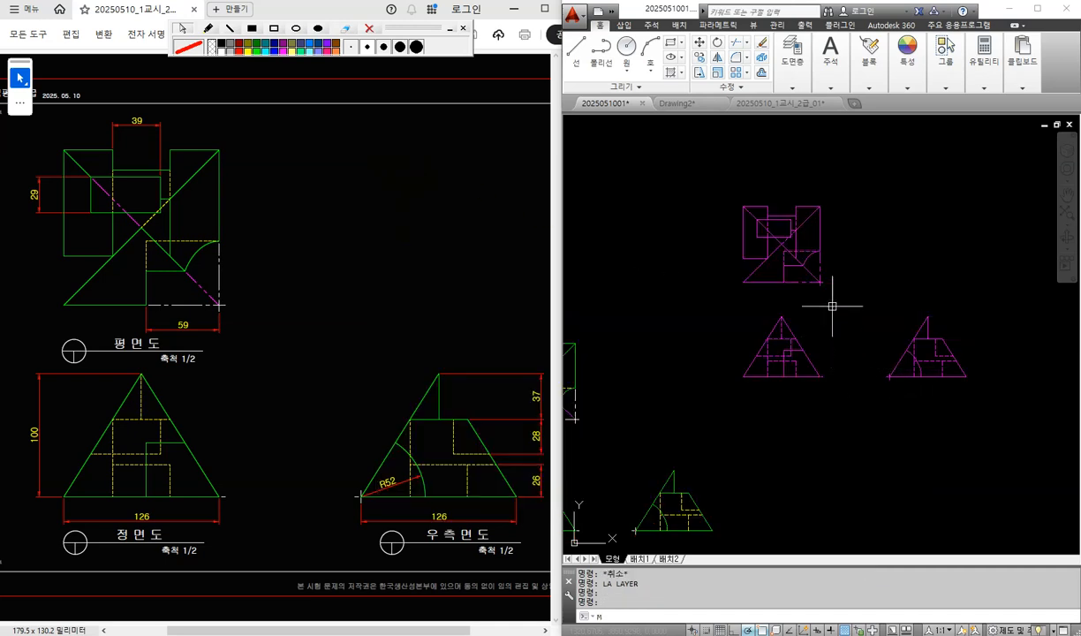
pyautogui.press('Return')
pyautogui.click(809, 288)
pyautogui.click(697, 156)
pyautogui.press('Return')
pyautogui.click(820, 206)
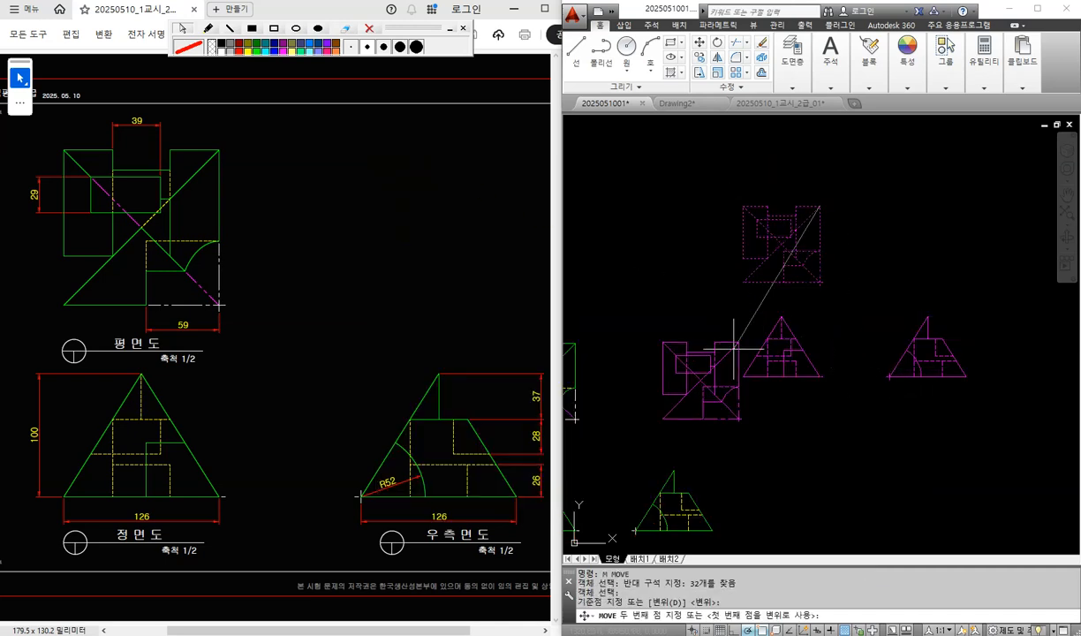
pyautogui.scroll(2, 834, 211)
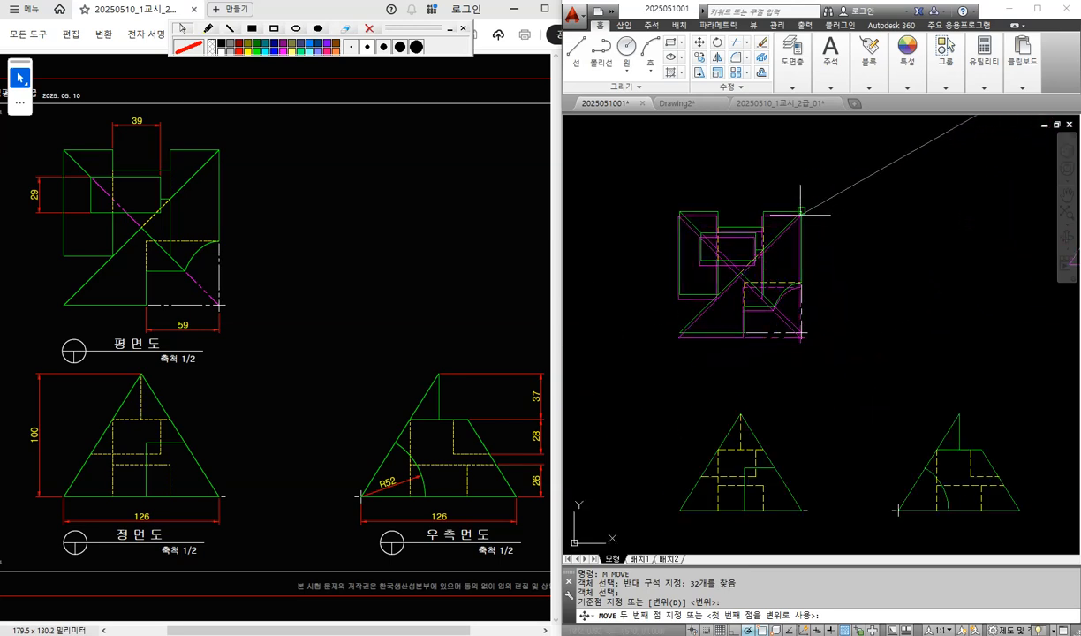
pyautogui.click(800, 211)
pyautogui.scroll(4, 714, 241)
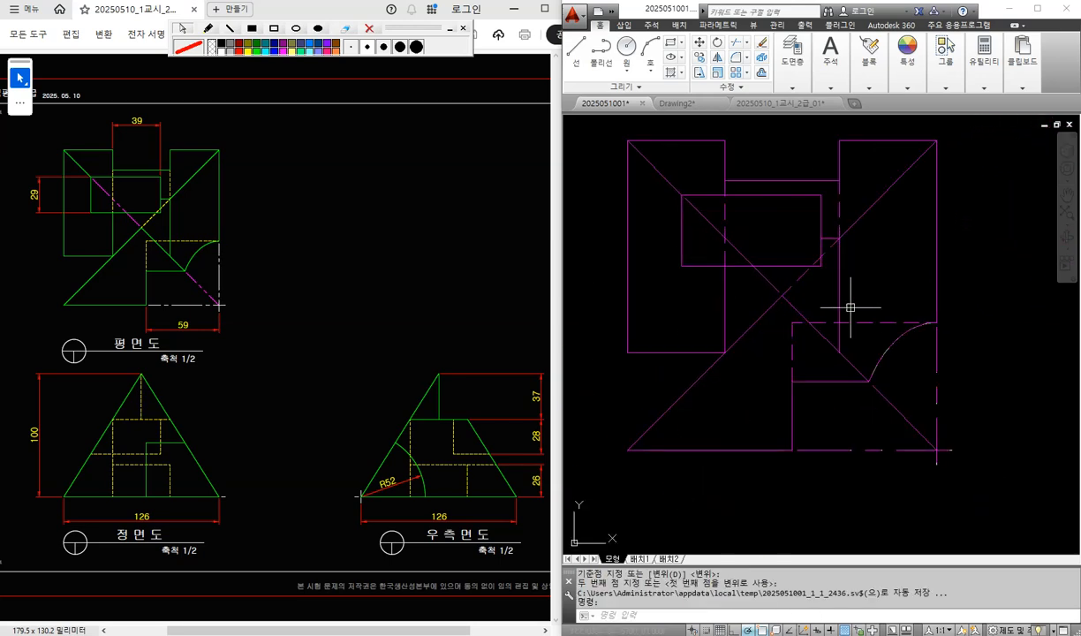
pyautogui.write('RE')
pyautogui.press('Return')
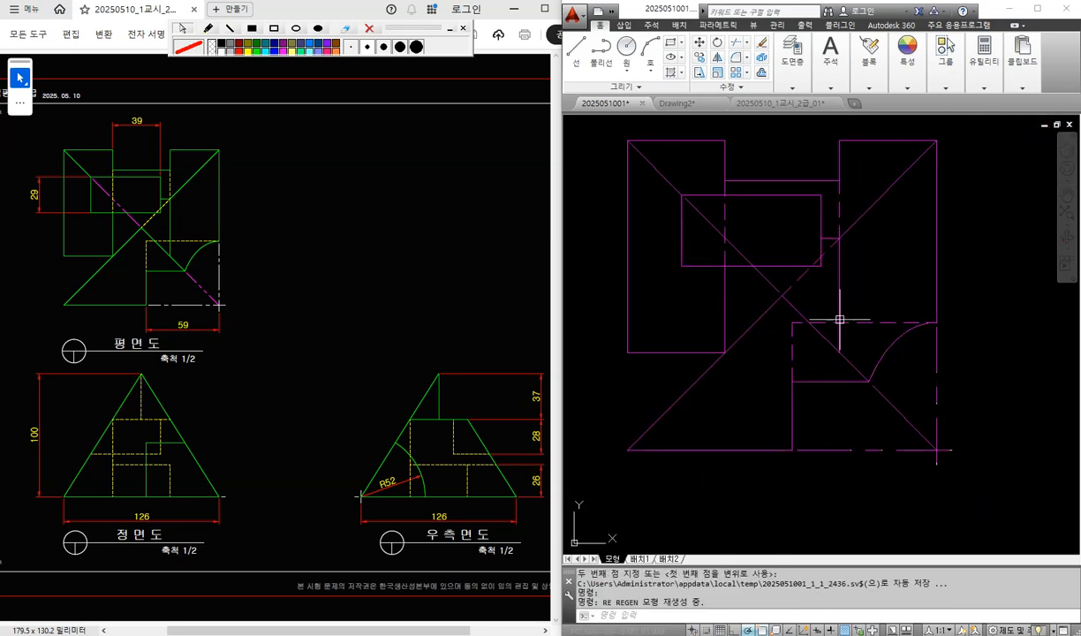
# Step: Undo the move of the magenta plan view
pyautogui.hotkey('ctrl', 'z')
pyautogui.hotkey('ctrl', 'z')
pyautogui.hotkey('ctrl', 'z')
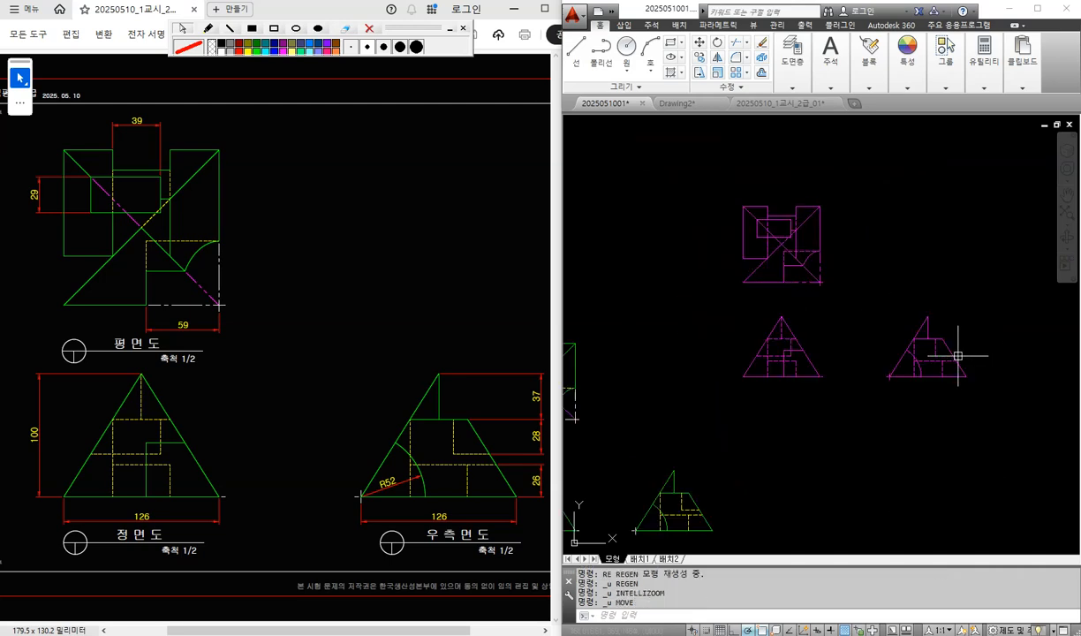
# Step: Overlay the magenta front view on the drafted front view apex to apex for comparison, and undo the move
pyautogui.write('M')
pyautogui.press('Return')
pyautogui.click(845, 400)
pyautogui.click(733, 299)
pyautogui.press('Return')
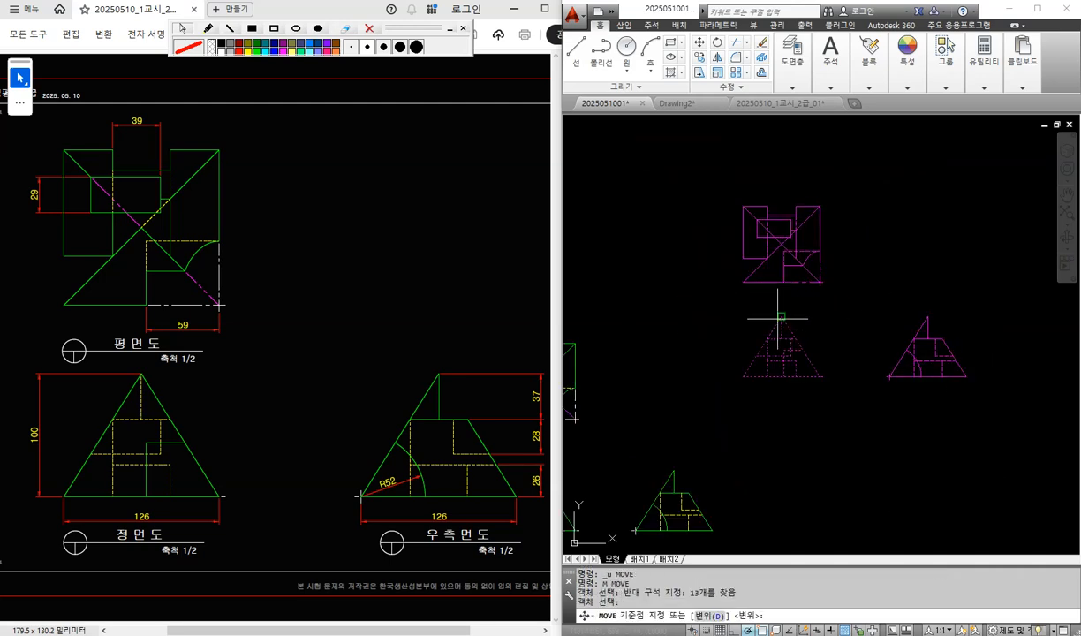
pyautogui.click(780, 317)
pyautogui.scroll(3, 759, 309)
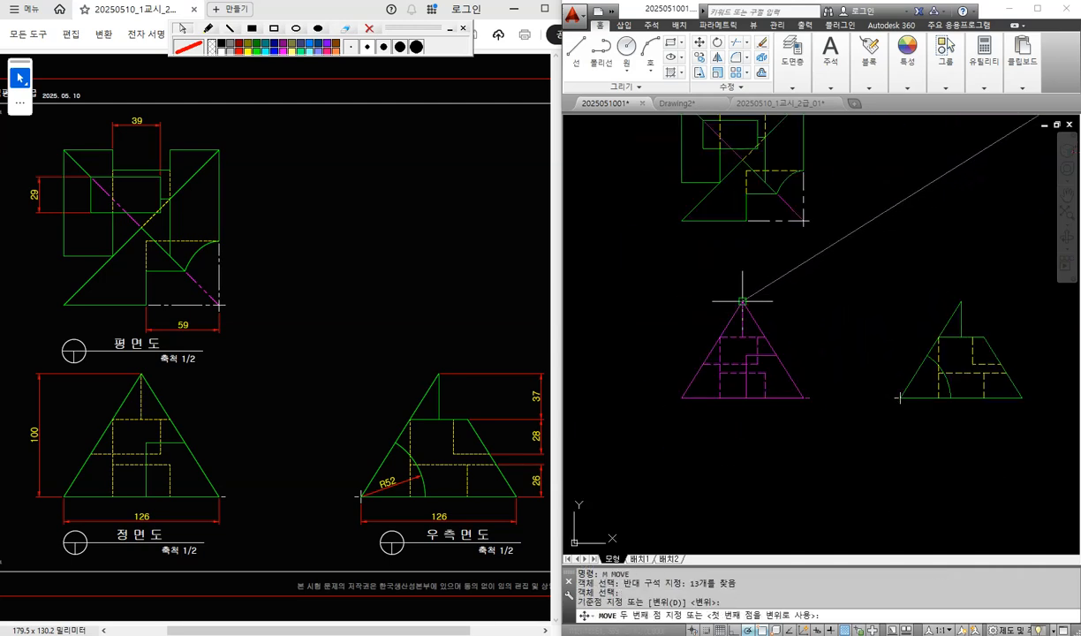
pyautogui.click(745, 261)
pyautogui.hotkey('ctrl', 'z')
pyautogui.hotkey('ctrl', 'z')
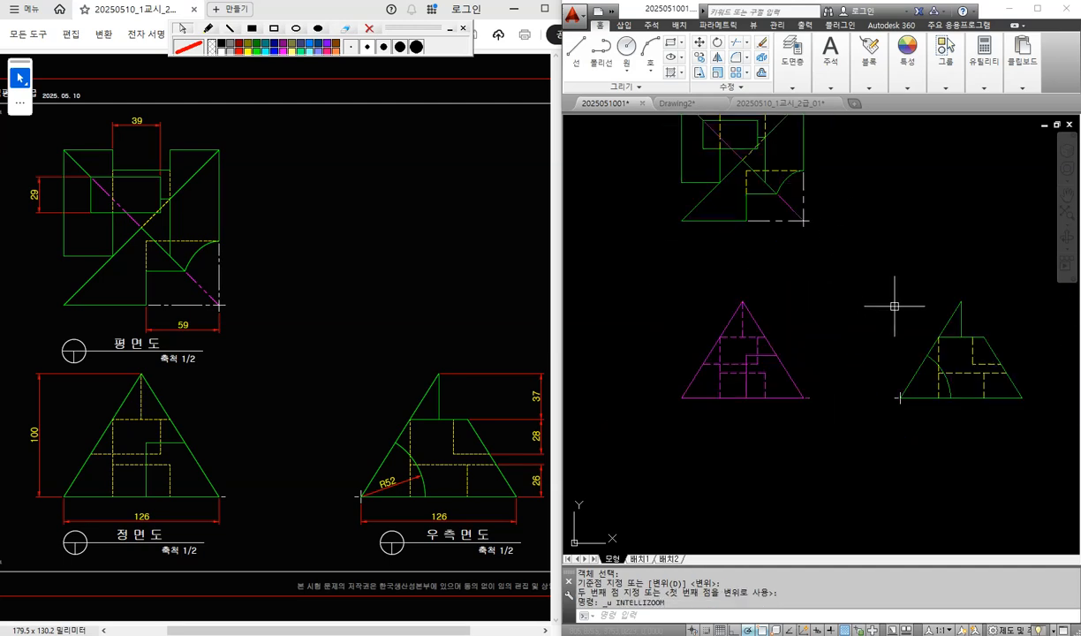
# Step: Move the magenta right side view onto the drafted one, matching apexes, and regenerate the display to compare them
pyautogui.write('M')
pyautogui.press('Return')
pyautogui.click(955, 396)
pyautogui.click(823, 265)
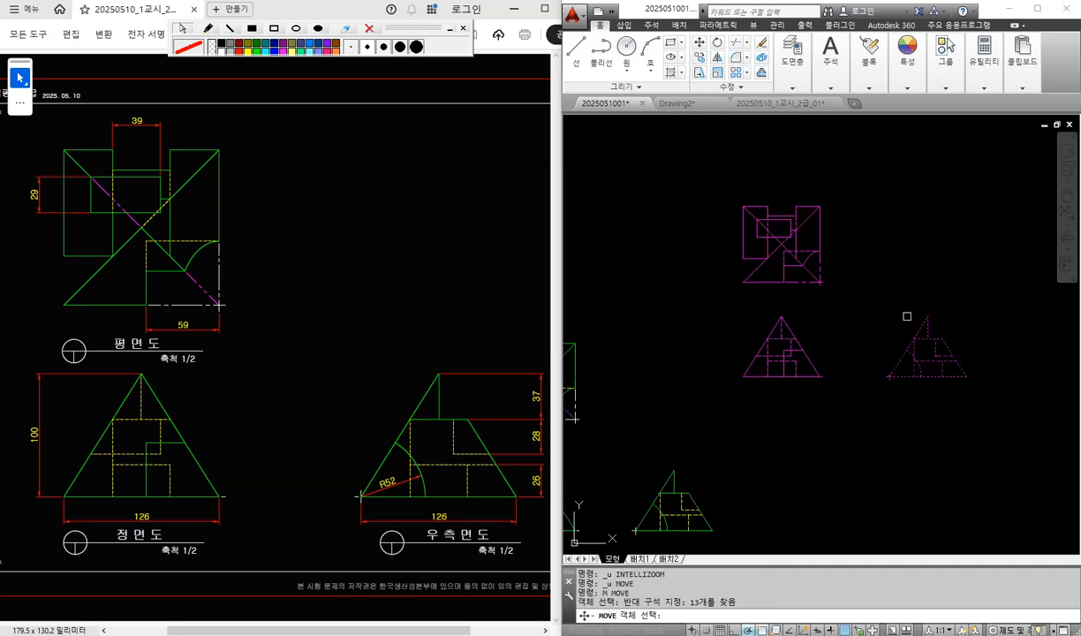
pyautogui.press('Return')
pyautogui.click(926, 316)
pyautogui.moveTo(719, 432); pyautogui.dragTo(820, 305, button='middle')
pyautogui.scroll(3, 763, 376)
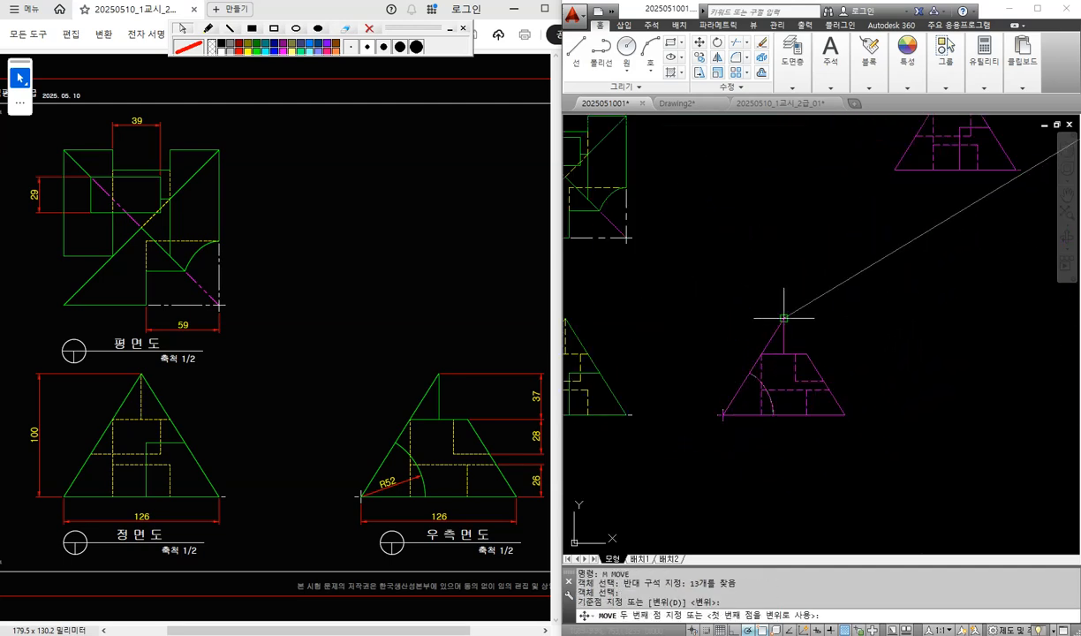
pyautogui.click(782, 322)
pyautogui.scroll(5, 778, 393)
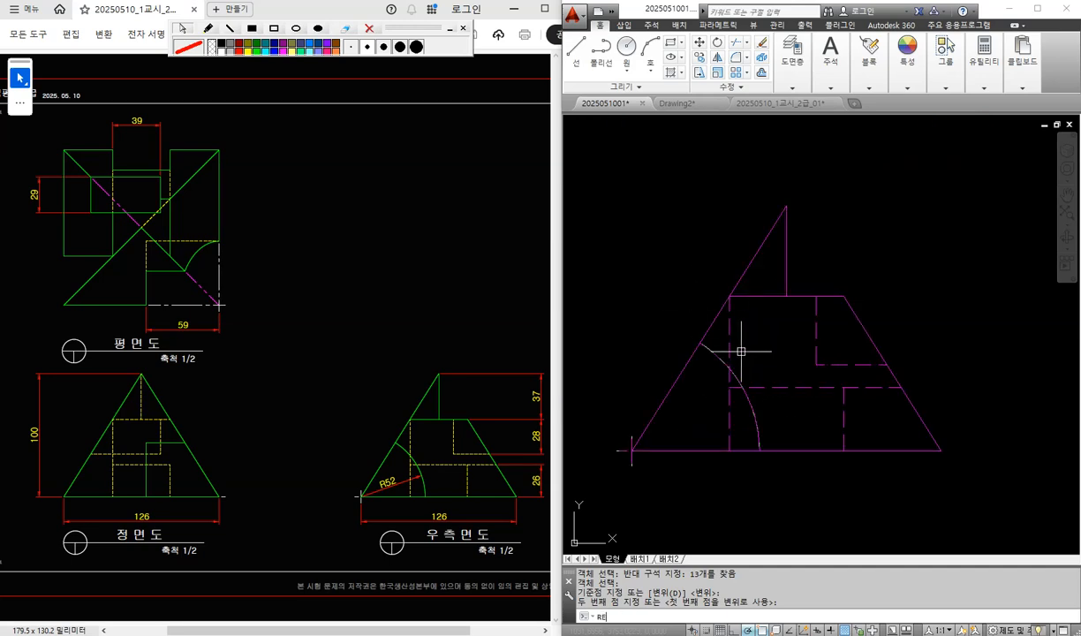
pyautogui.write('RE')
pyautogui.press('Return')
# Step: Undo the right side view's move and the layer changes to restore the 치수 layer's visibility
pyautogui.hotkey('ctrl', 'z')
pyautogui.hotkey('ctrl', 'z')
pyautogui.hotkey('ctrl', 'z')
pyautogui.hotkey('ctrl', 'z')
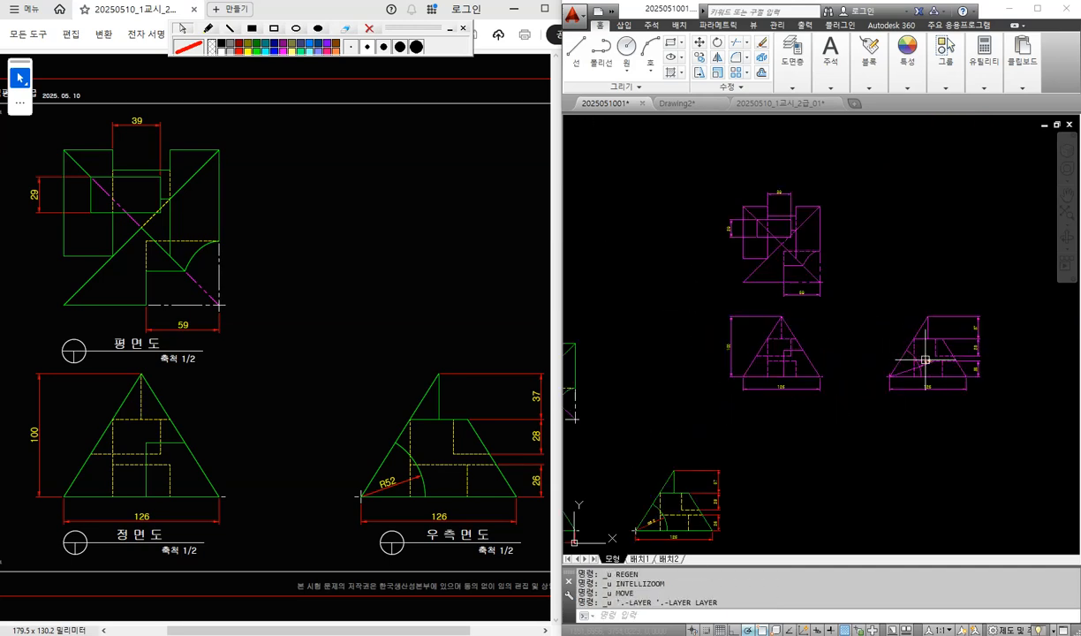
# Step: Delete all the magenta answer views with their dimensions, leaving only the drafted views
pyautogui.click(969, 391)
pyautogui.click(672, 175)
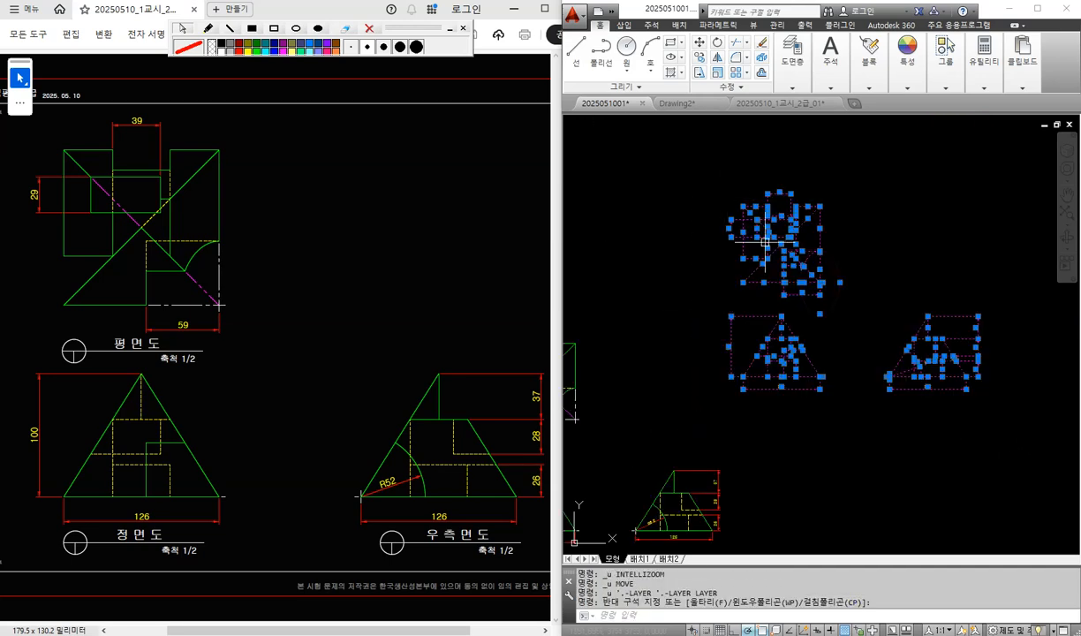
pyautogui.press('Delete')
pyautogui.moveTo(684, 335); pyautogui.dragTo(955, 268, button='middle')
pyautogui.moveTo(851, 293); pyautogui.dragTo(786, 235, button='middle')
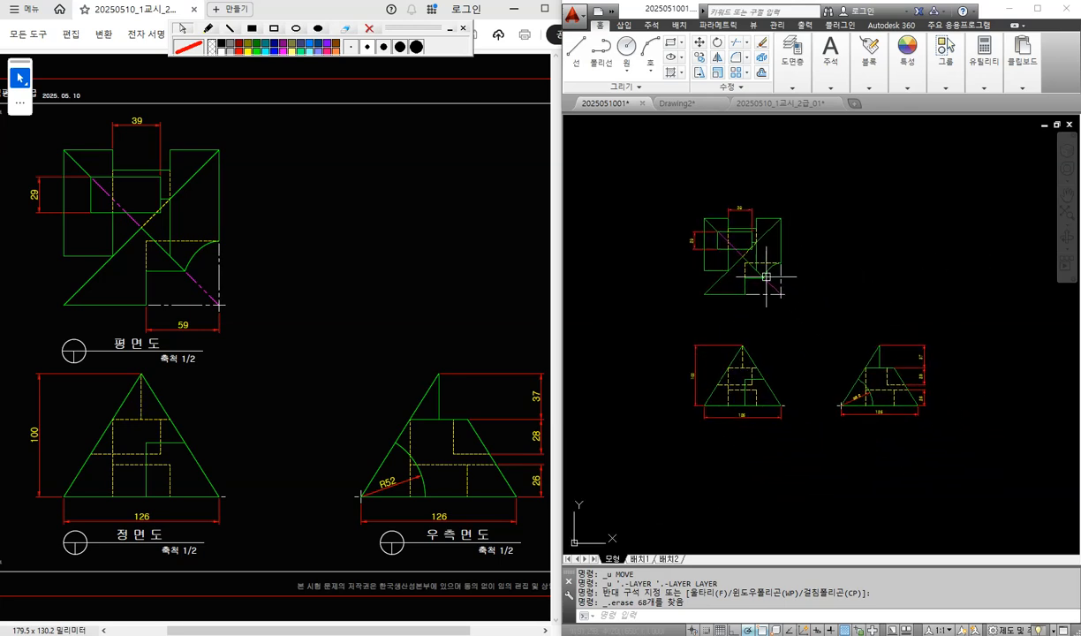
pyautogui.scroll(1, 766, 277)
pyautogui.moveTo(830, 282); pyautogui.dragTo(834, 283, button='middle')
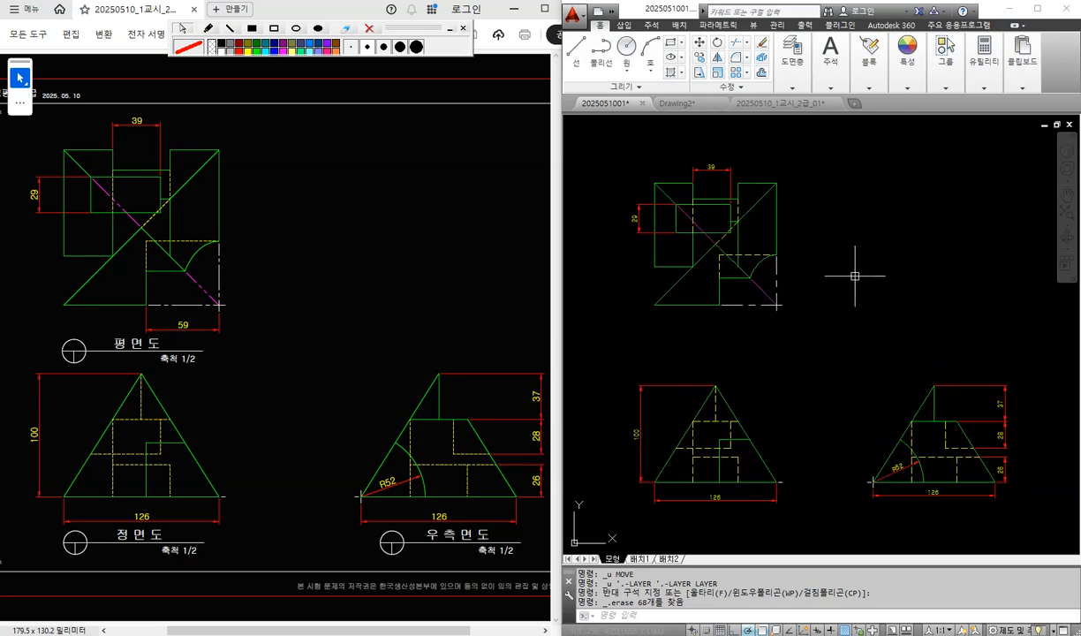